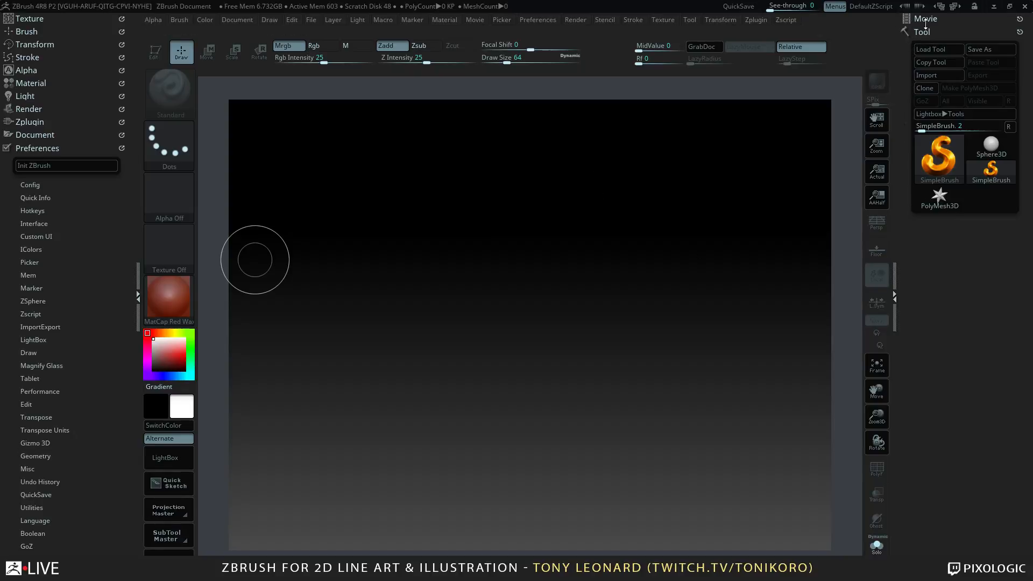
# - Choose the Cube3D primitive, draw one cube in the upper middle of the canvas and enter Edit mode
pyautogui.moveTo(917, 157)
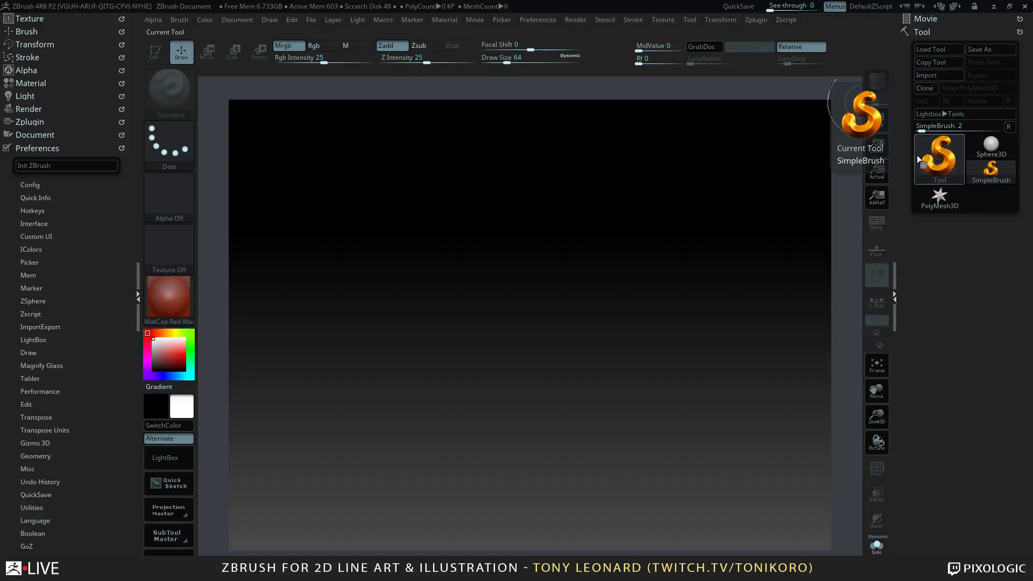
pyautogui.click(941, 168)
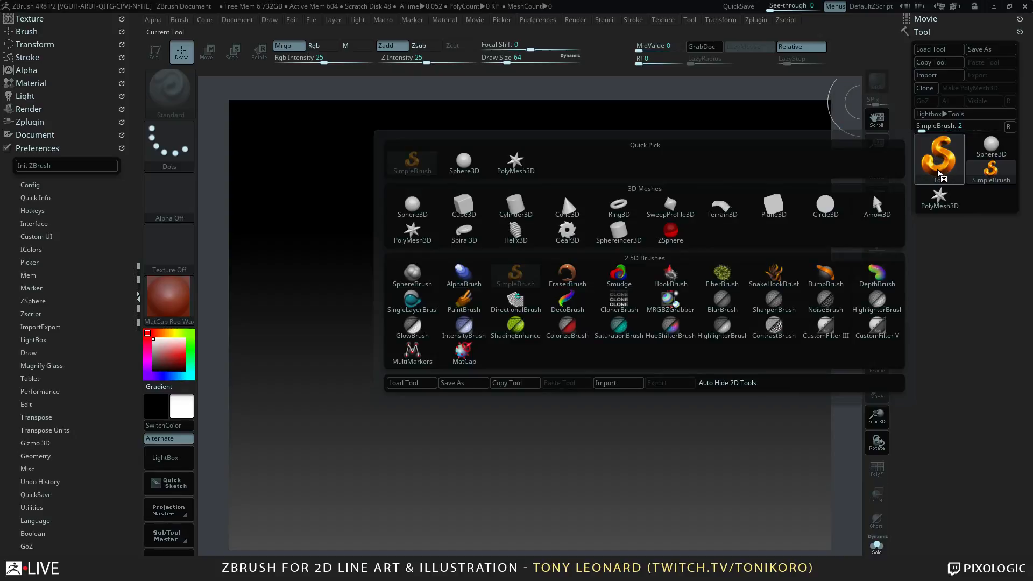
pyautogui.click(463, 205)
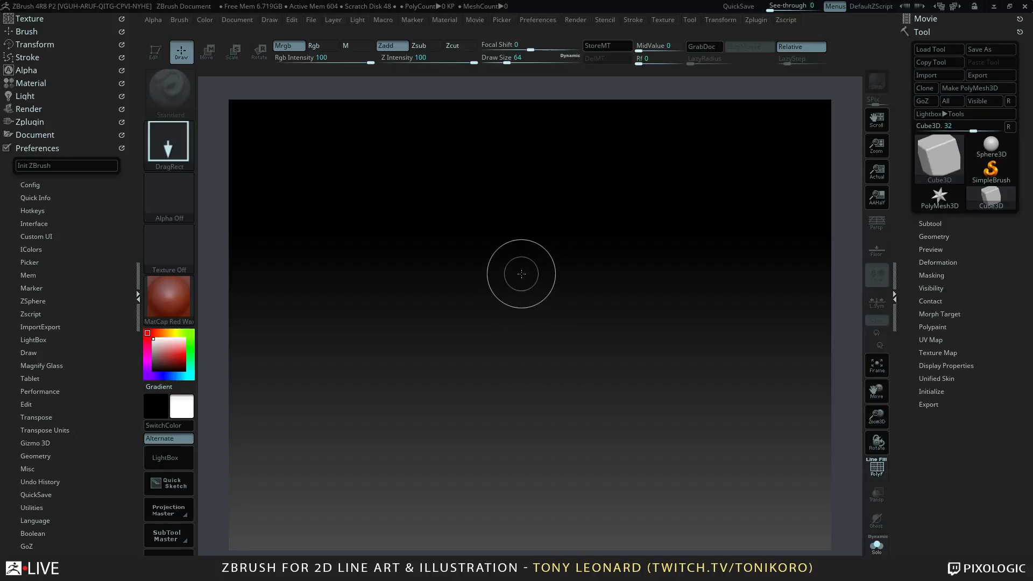
pyautogui.moveTo(524, 276); pyautogui.dragTo(517, 362)
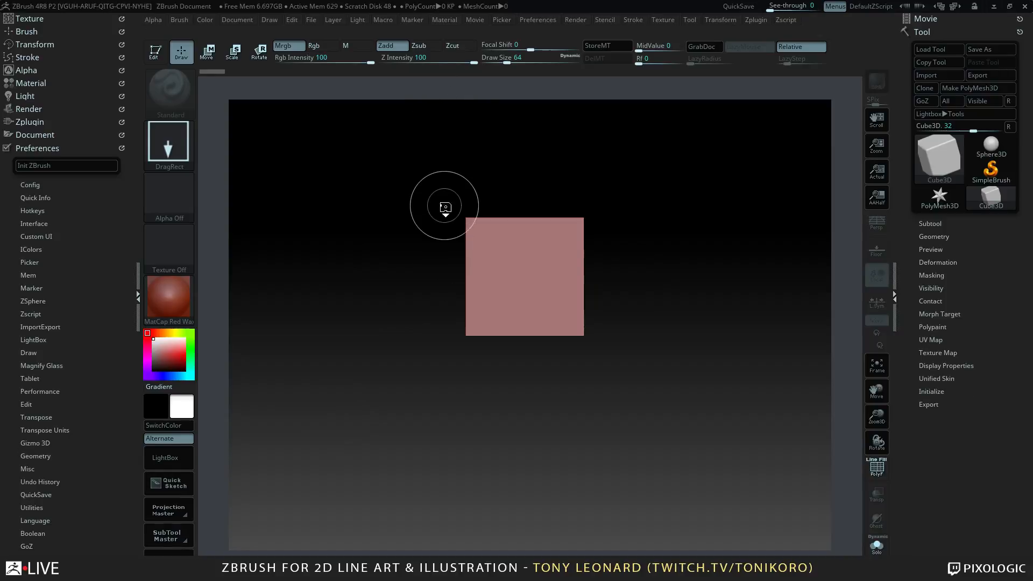
pyautogui.press('t')
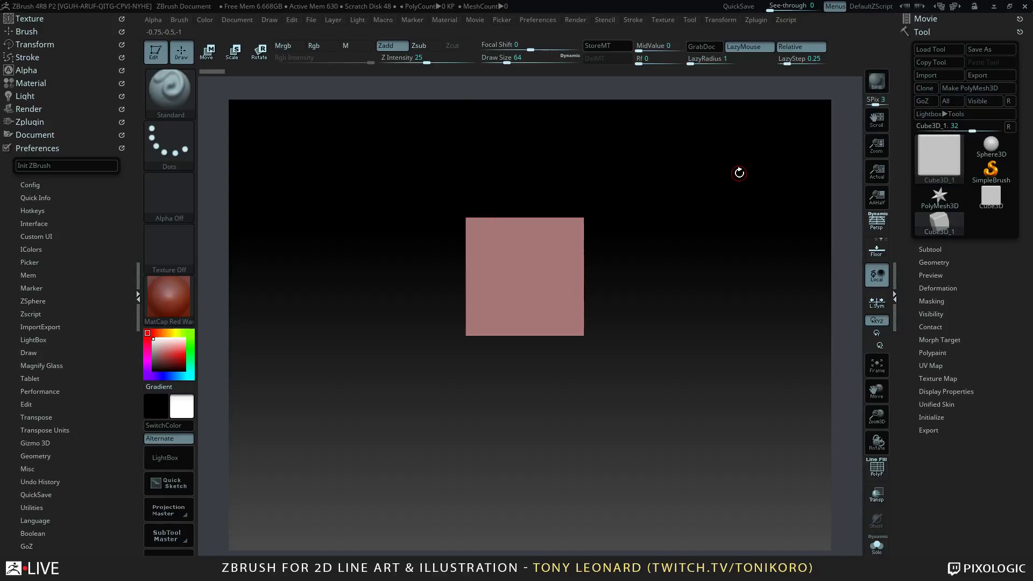
# - Switch to Photoshop, give the line drawing more width and examine the coloured vehicle sketches in TL_thespinnerchallenge_phase2.psd
pyautogui.hotkey('alt', 'Tab')
pyautogui.hotkey('alt', 'Tab')
pyautogui.hotkey('alt', 'Tab')
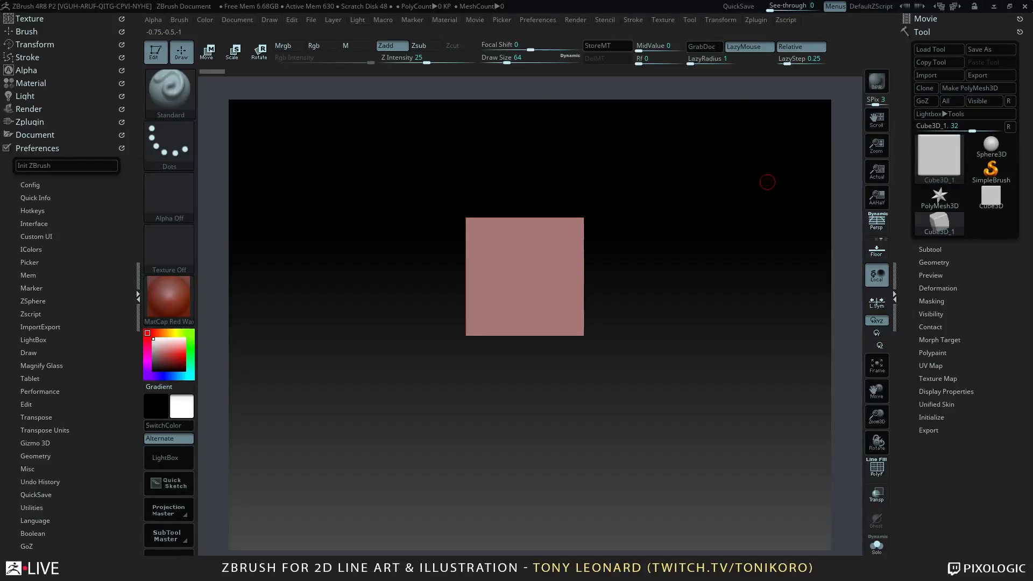
pyautogui.moveTo(0, 16); pyautogui.dragTo(408, 1)
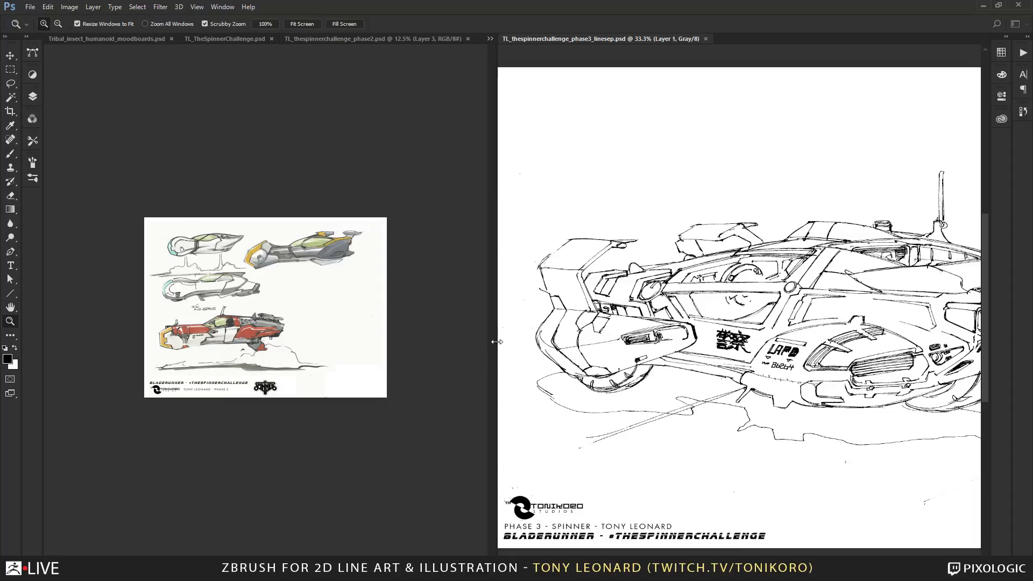
pyautogui.moveTo(494, 341); pyautogui.dragTo(433, 339)
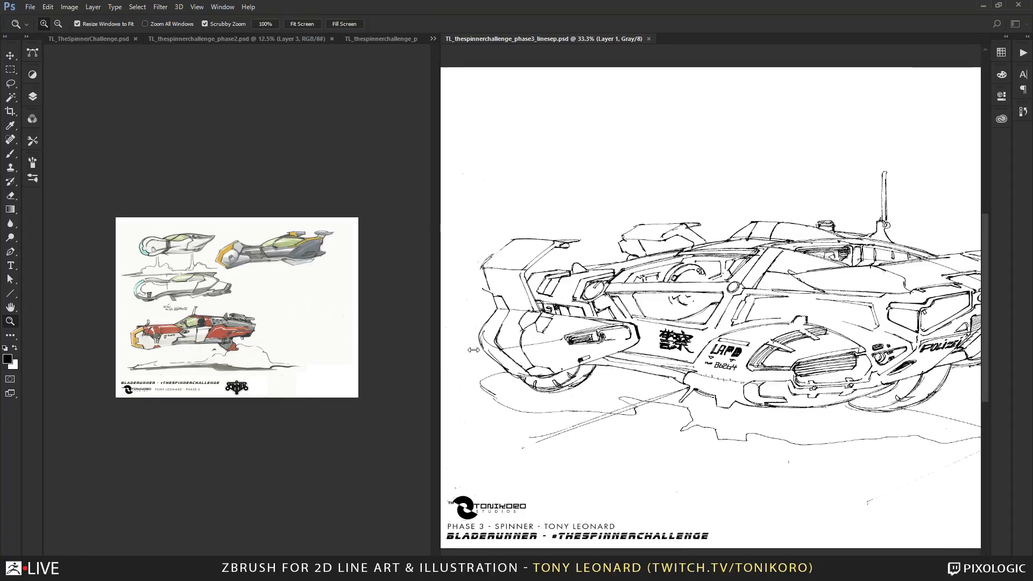
pyautogui.click(178, 256)
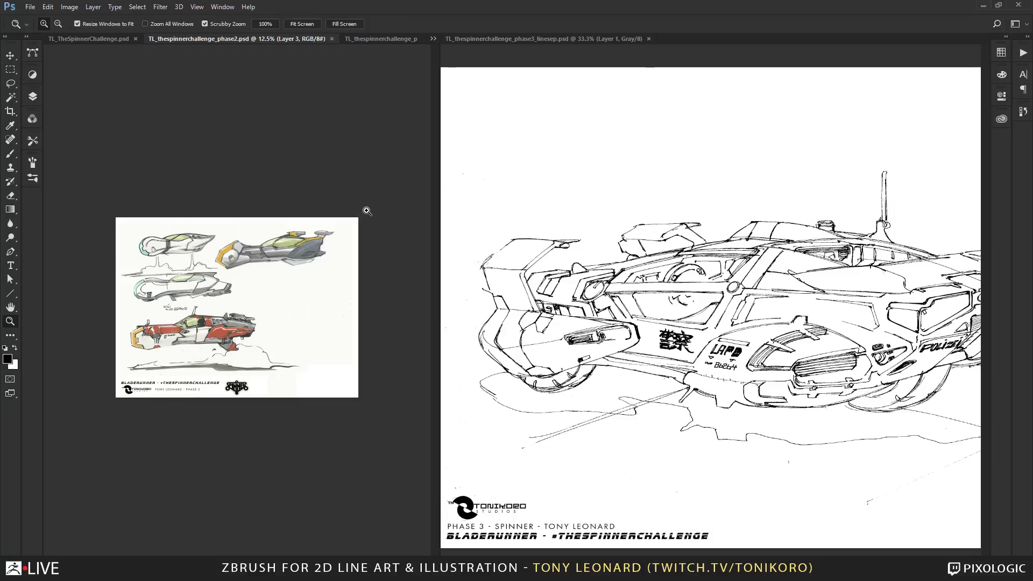
pyautogui.moveTo(141, 231); pyautogui.dragTo(227, 211)
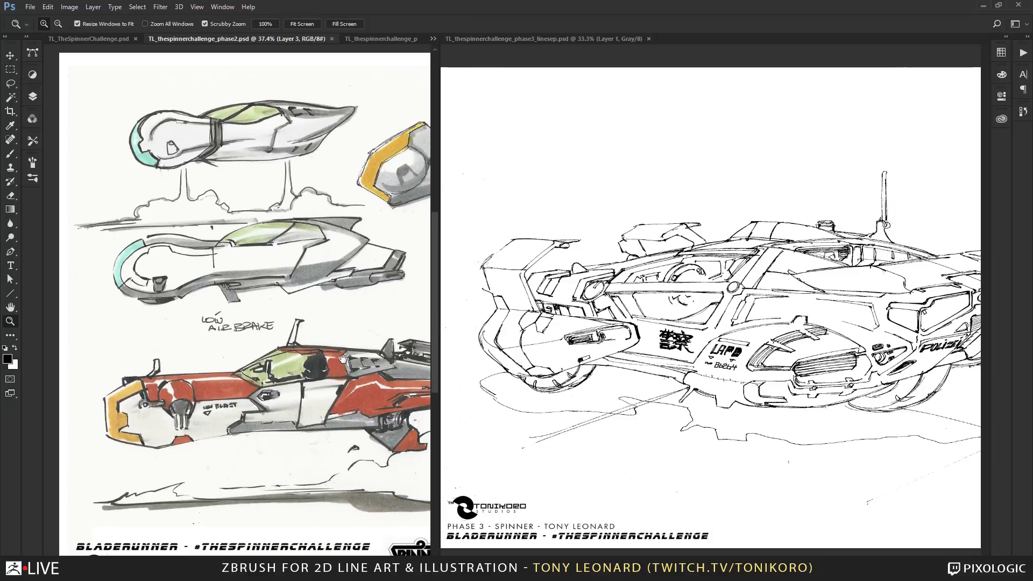
pyautogui.moveTo(343, 360); pyautogui.dragTo(342, 321)
pyautogui.moveTo(264, 215); pyautogui.dragTo(273, 285)
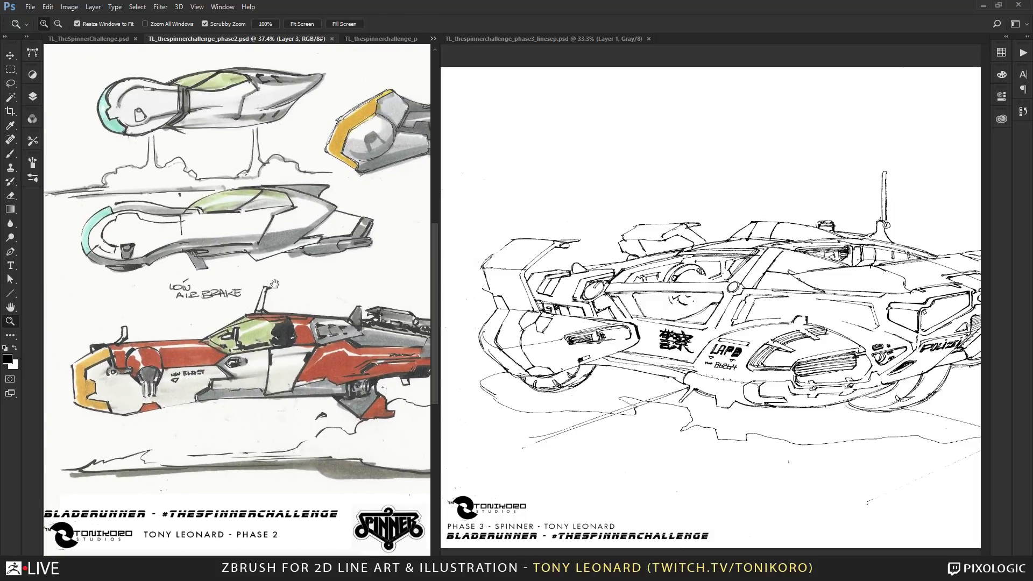
pyautogui.moveTo(218, 238); pyautogui.dragTo(309, 258)
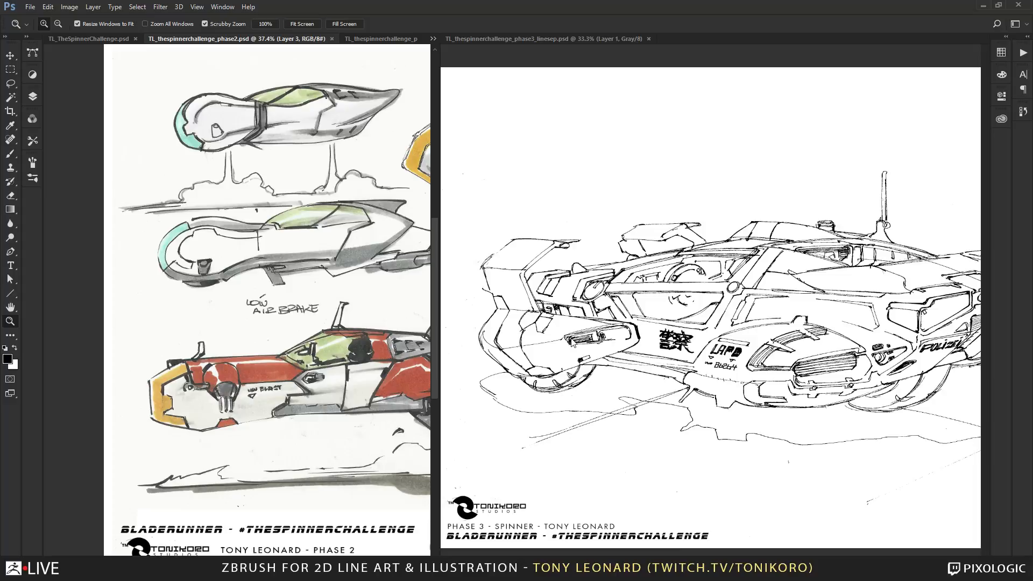
# - Examine the vehicle line art and the title lettering in TL_thespinnerchallenge_phase3_linesep.psd, both close up and as a whole
pyautogui.click(594, 341)
pyautogui.moveTo(734, 339); pyautogui.dragTo(639, 284)
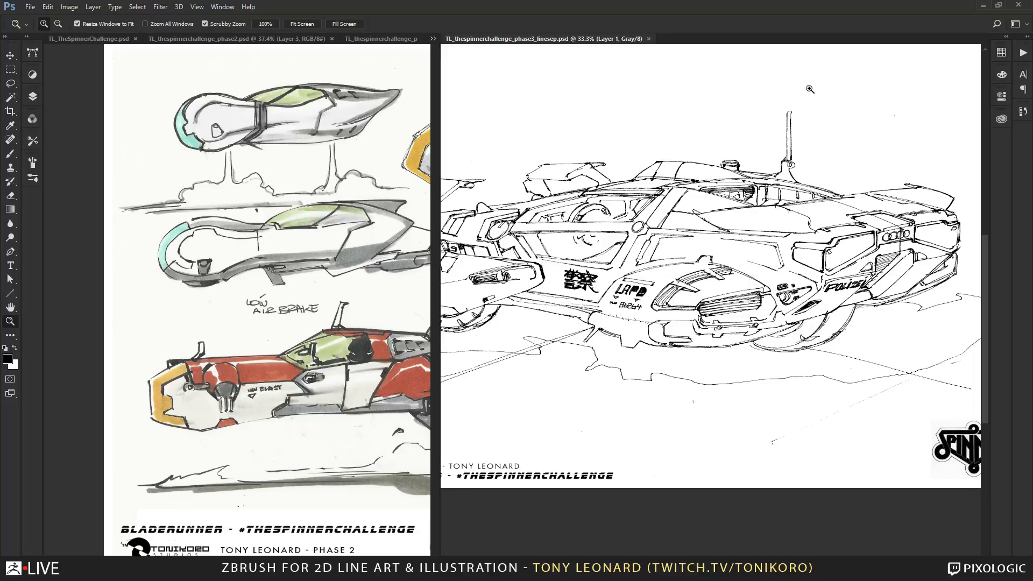
pyautogui.click(684, 254)
pyautogui.keyDown('alt'); pyautogui.click(715, 309); pyautogui.keyUp('alt')
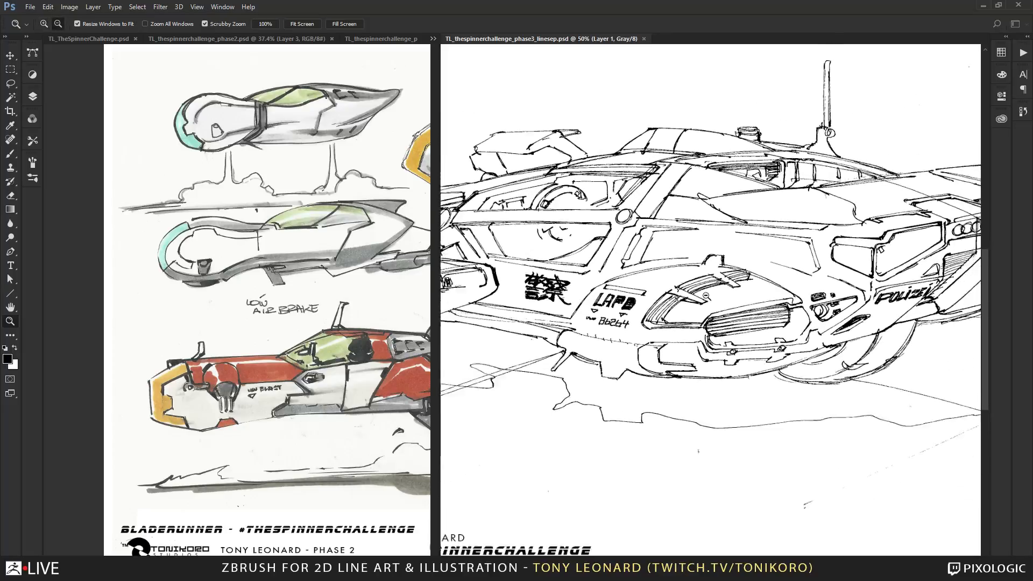
pyautogui.moveTo(833, 362); pyautogui.dragTo(811, 393)
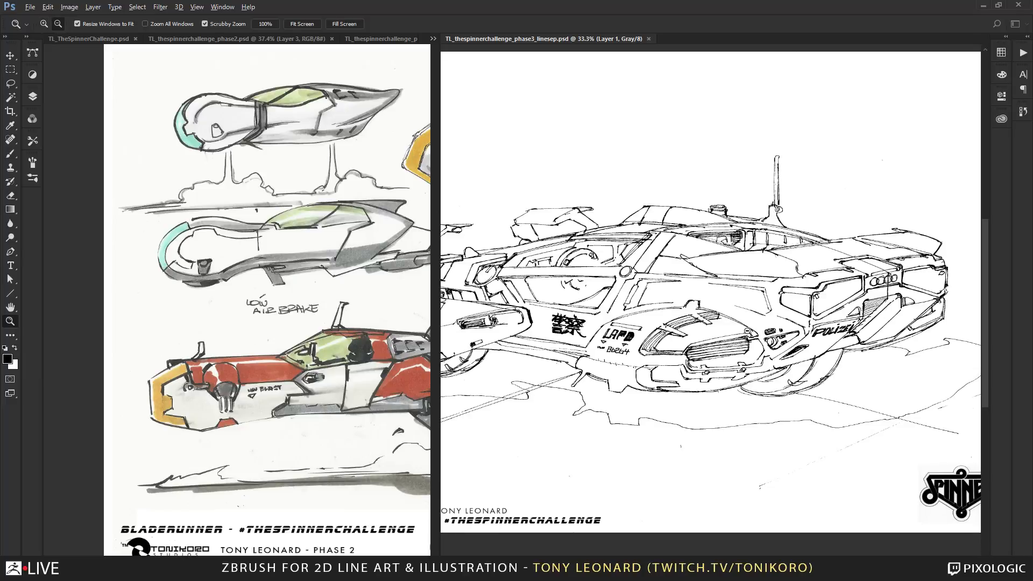
pyautogui.keyDown('alt'); pyautogui.click(670, 317); pyautogui.keyUp('alt')
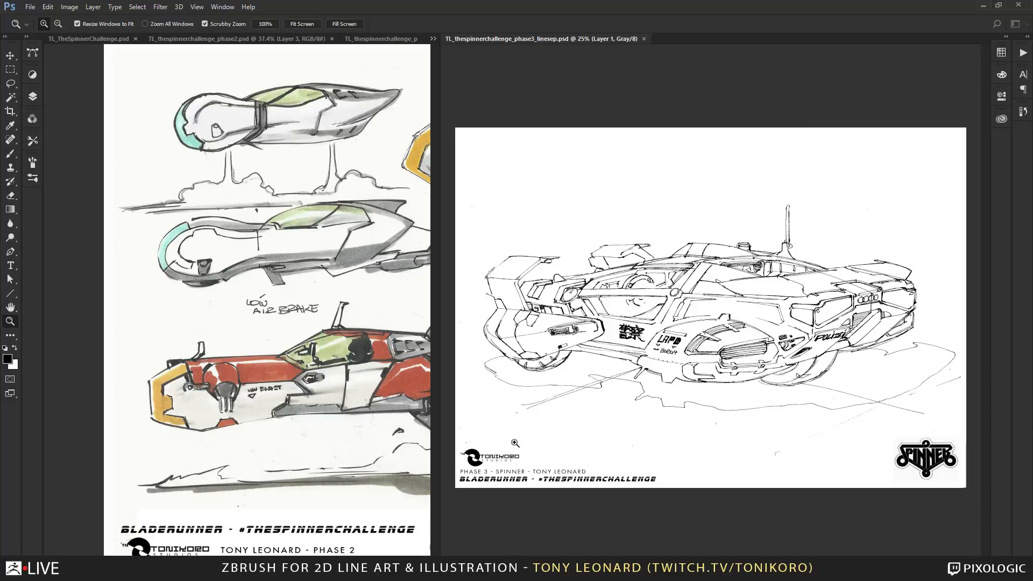
pyautogui.moveTo(575, 468); pyautogui.dragTo(596, 492)
pyautogui.moveTo(511, 457); pyautogui.dragTo(559, 383)
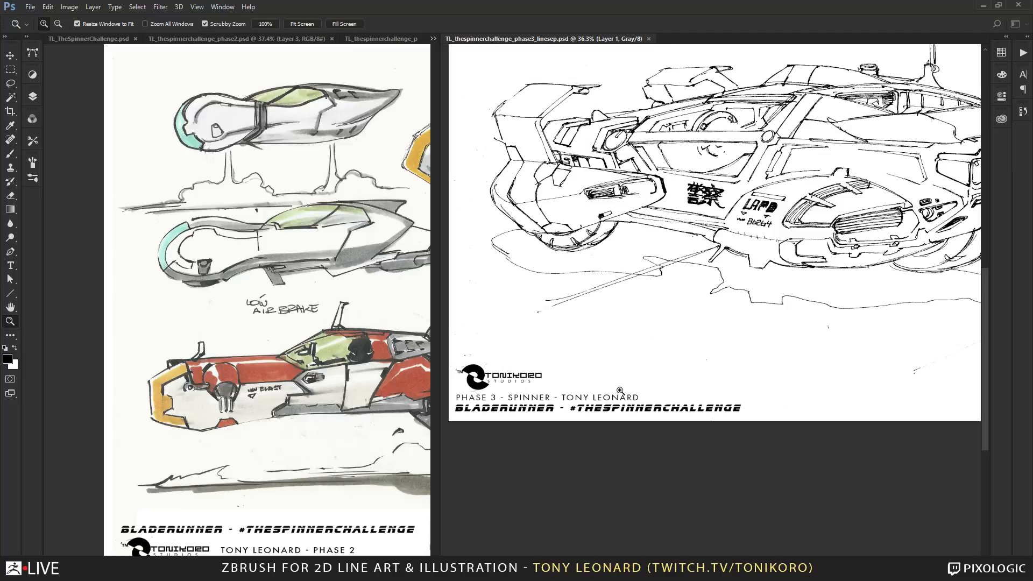
pyautogui.moveTo(621, 392); pyautogui.dragTo(680, 347)
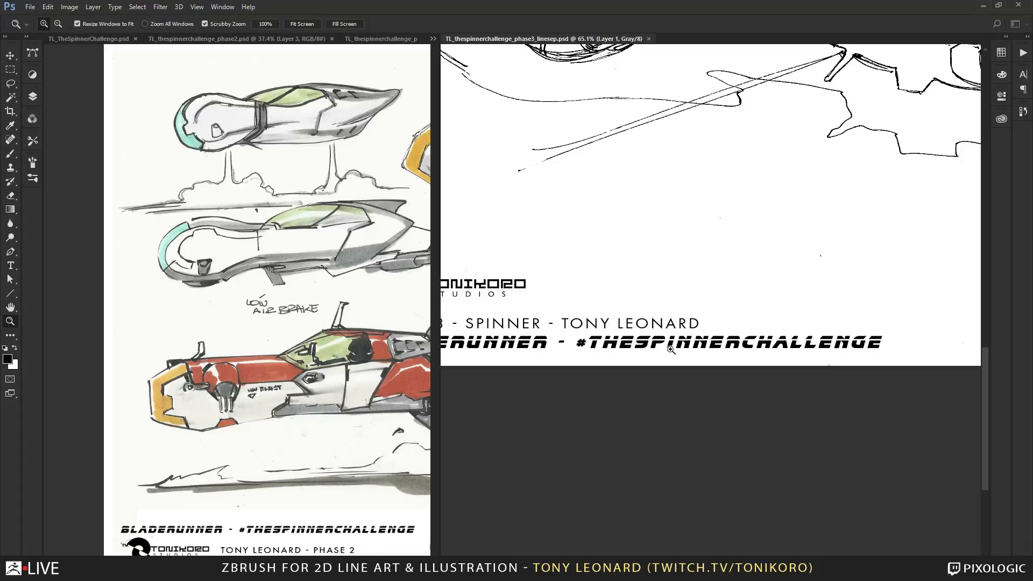
pyautogui.moveTo(780, 149); pyautogui.dragTo(767, 290)
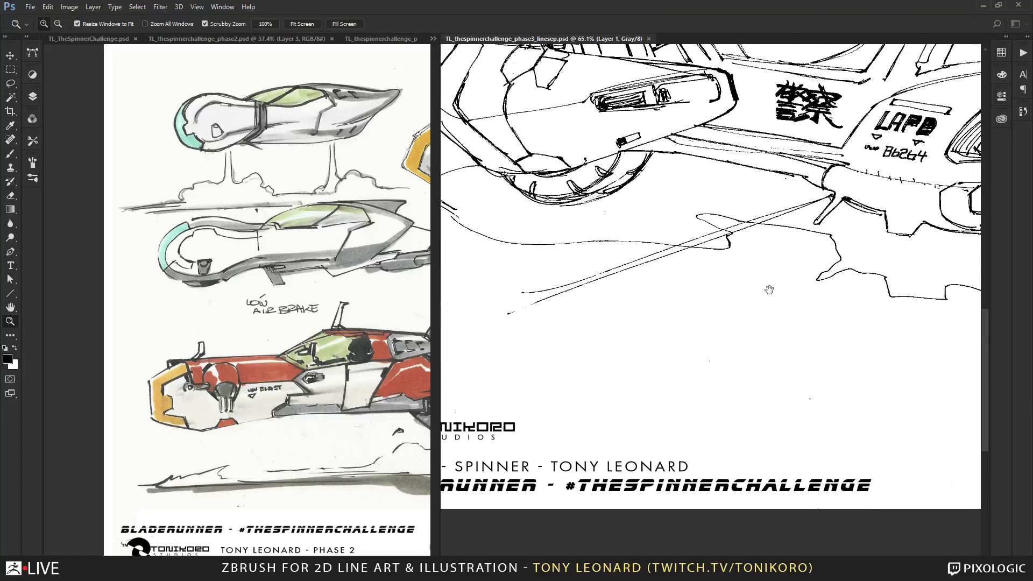
pyautogui.keyDown('alt'); pyautogui.click(720, 275); pyautogui.keyUp('alt')
pyautogui.keyDown('alt'); pyautogui.click(718, 275); pyautogui.keyUp('alt')
pyautogui.moveTo(699, 174); pyautogui.dragTo(554, 275)
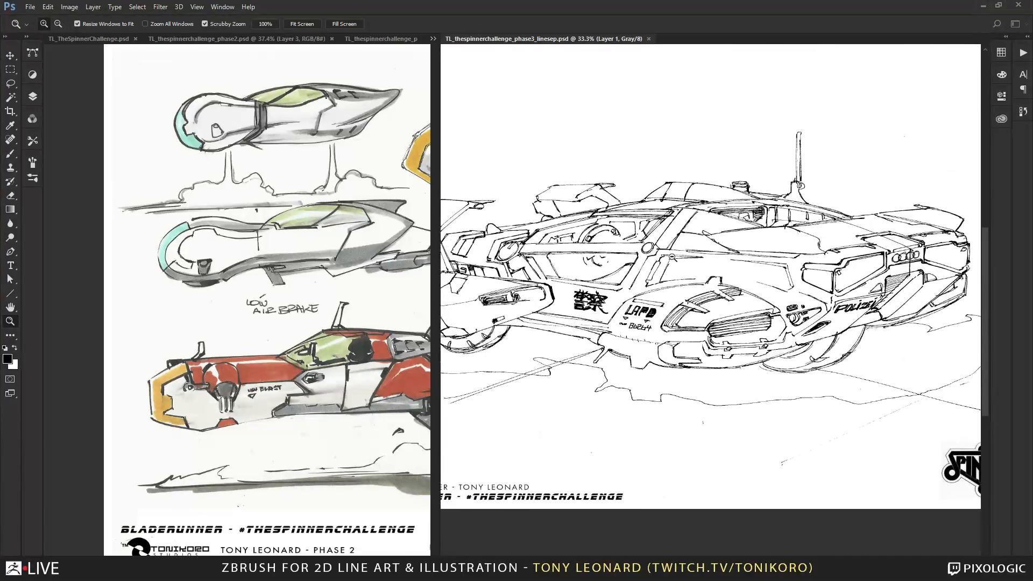
pyautogui.keyDown('alt'); pyautogui.click(675, 257); pyautogui.keyUp('alt')
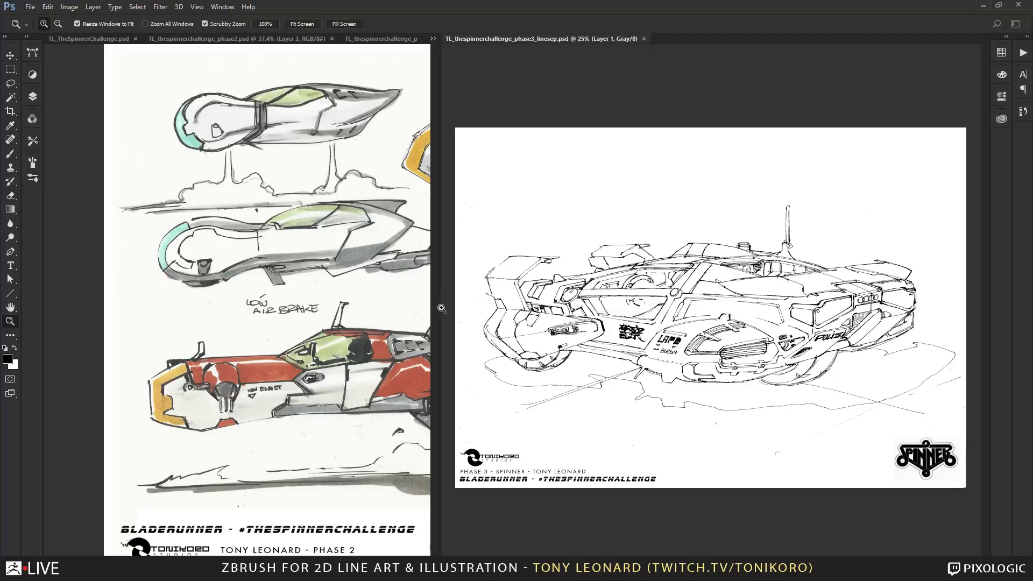
# - Switch back to ZBrush and set the window see-through to 13 so the reference sketches show behind it
pyautogui.hotkey('alt', 'Tab')
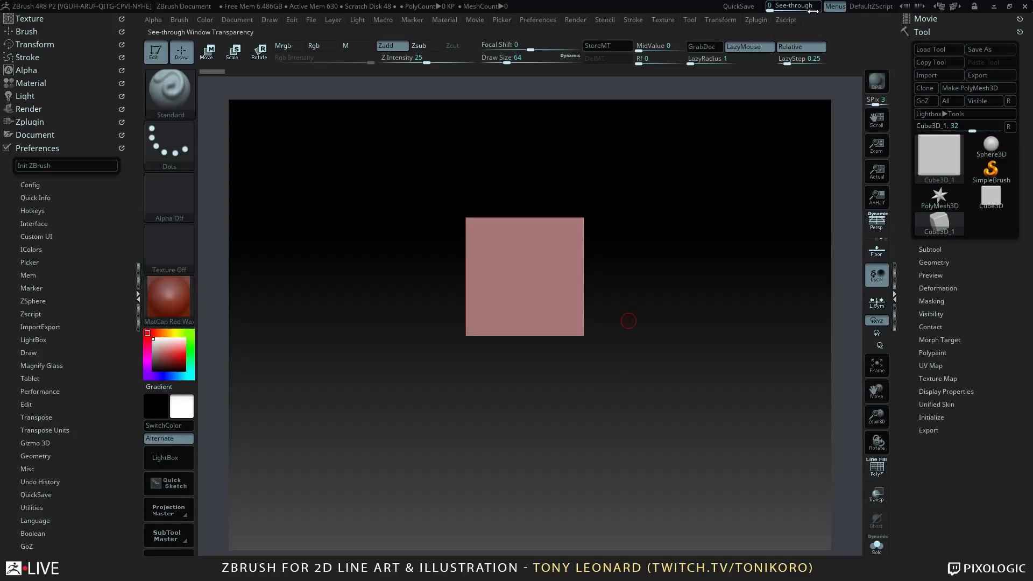
pyautogui.moveTo(768, 8)
pyautogui.mouseDown()
pyautogui.moveTo(778, 10)
pyautogui.moveTo(765, 4)
pyautogui.mouseUp()
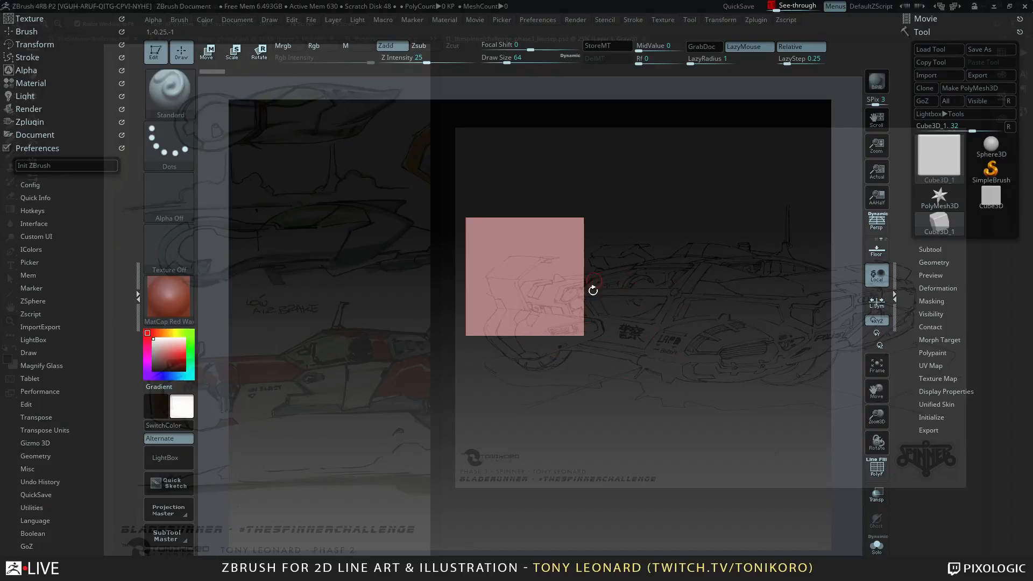
# - Convert the cube to a PolyMesh3D and display its polyframe
pyautogui.moveTo(669, 296); pyautogui.dragTo(672, 354)
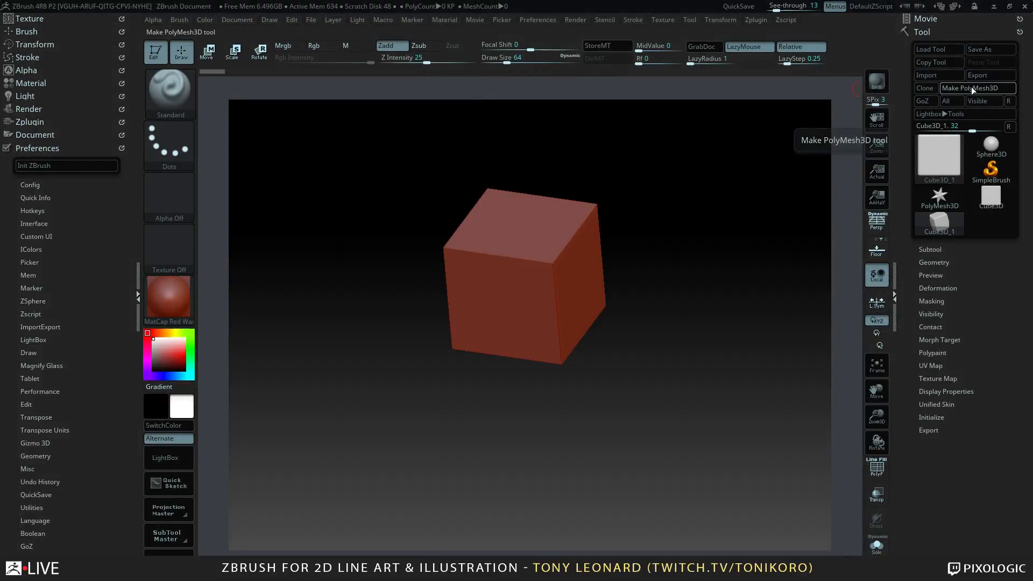
pyautogui.click(970, 86)
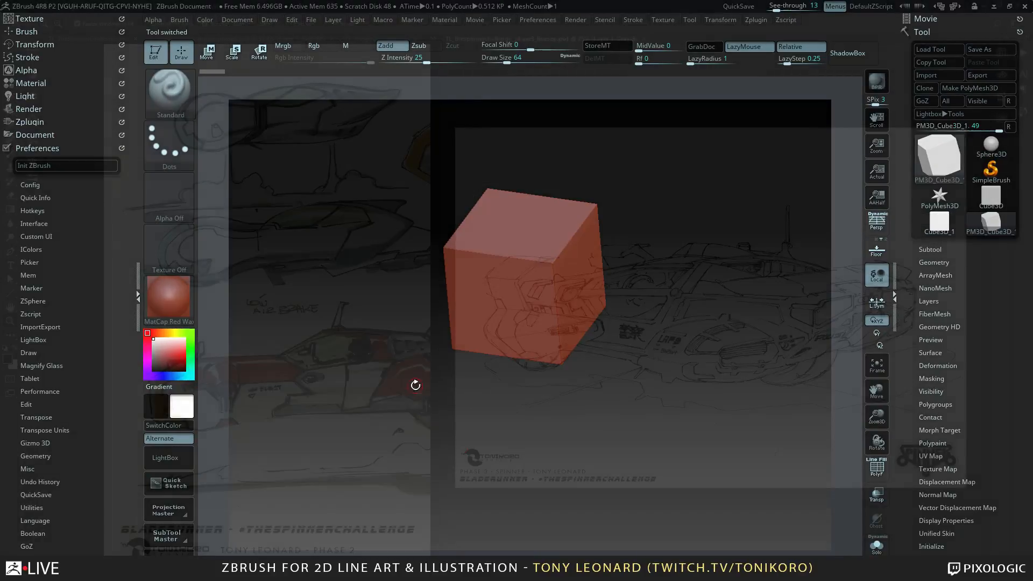
pyautogui.hotkey('shift', 'f')
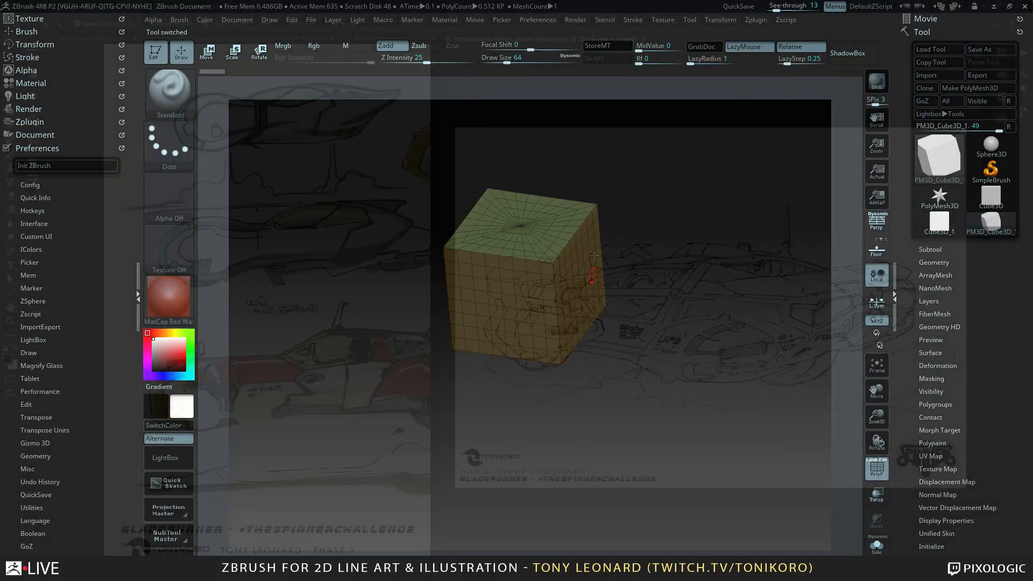
# - Reinitialize the mesh as a QCube with X, Y and Z resolution of 2
pyautogui.scroll(-5, 905, 428)
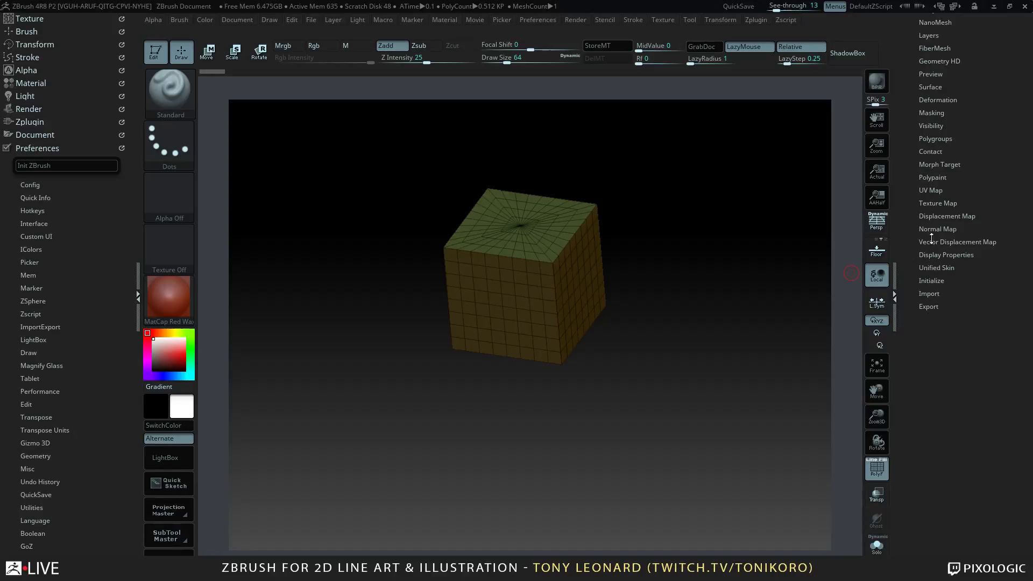
pyautogui.click(931, 281)
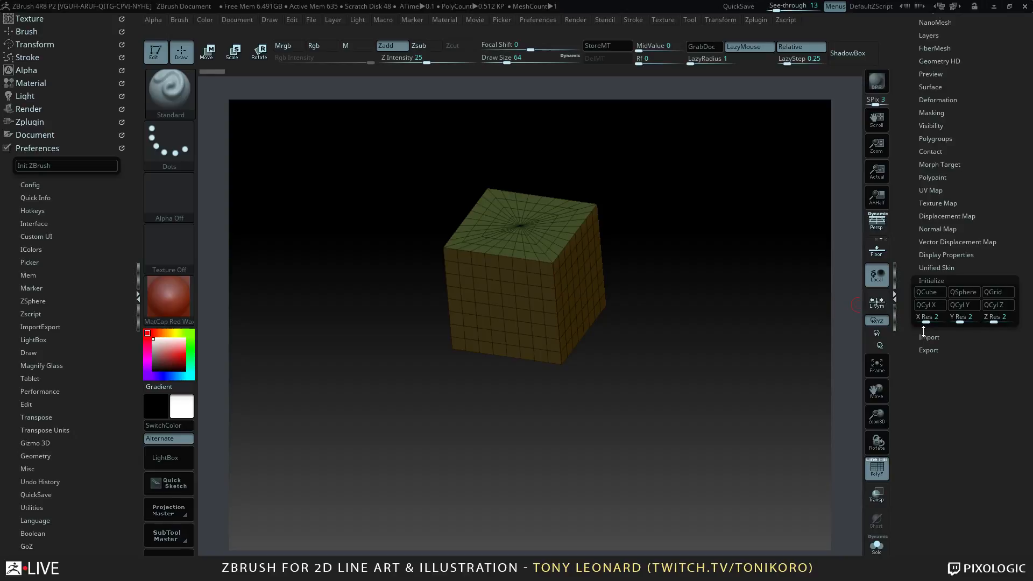
pyautogui.click(934, 291)
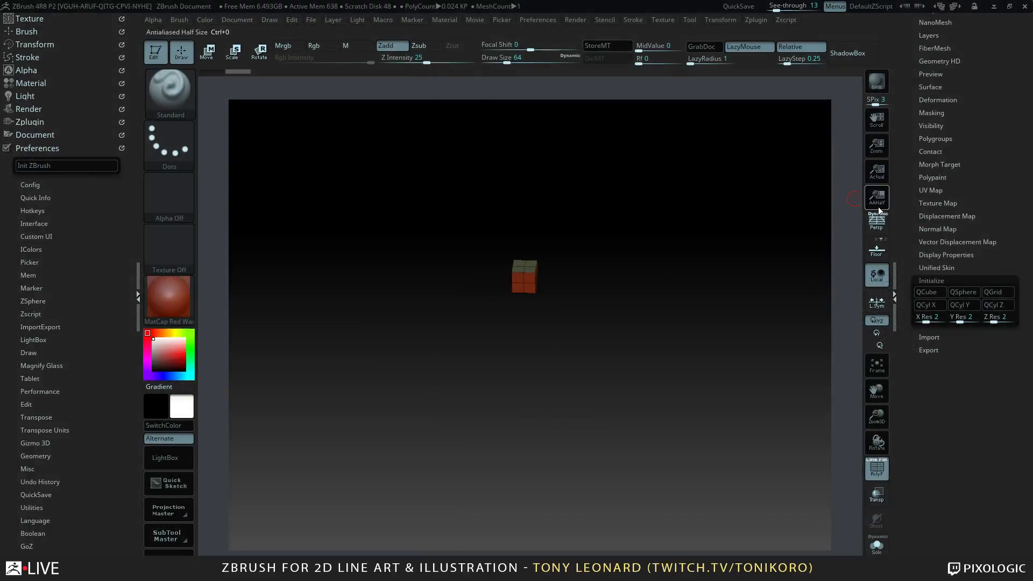
# - Show the floor grid, scale the cube up uniformly to nearly twice its size and return to Draw mode
pyautogui.click(876, 248)
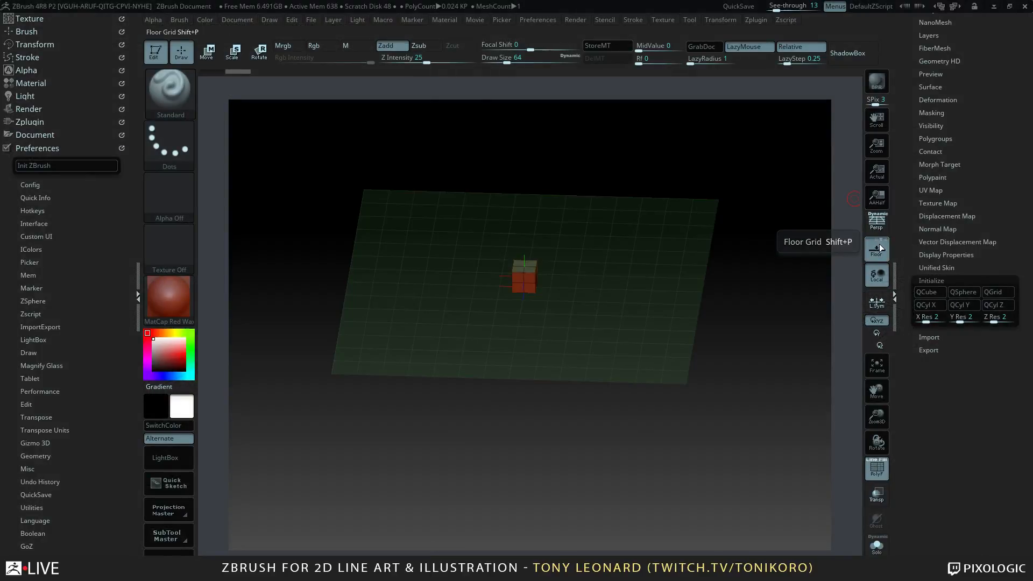
pyautogui.click(877, 247)
pyautogui.moveTo(694, 358)
pyautogui.mouseDown()
pyautogui.moveTo(683, 296)
pyautogui.moveTo(691, 382)
pyautogui.mouseUp()
pyautogui.keyDown('alt'); pyautogui.moveTo(641, 326); pyautogui.dragTo(682, 381); pyautogui.keyUp('alt')
pyautogui.moveTo(682, 381)
pyautogui.keyDown('alt'); pyautogui.mouseDown()
pyautogui.moveTo(768, 386)
pyautogui.moveTo(647, 358)
pyautogui.moveTo(697, 381)
pyautogui.mouseUp(); pyautogui.keyUp('alt')
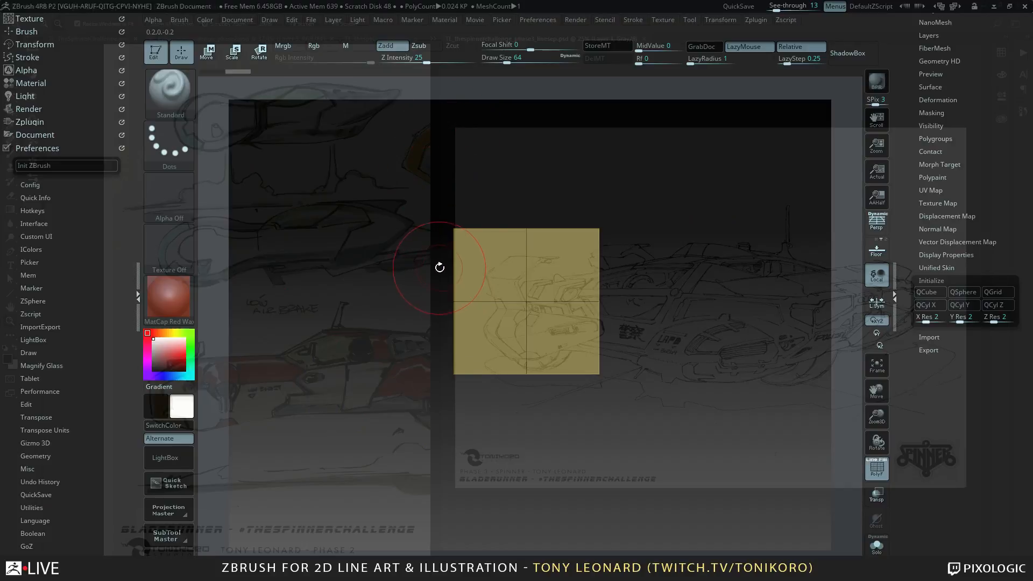
pyautogui.press('e')
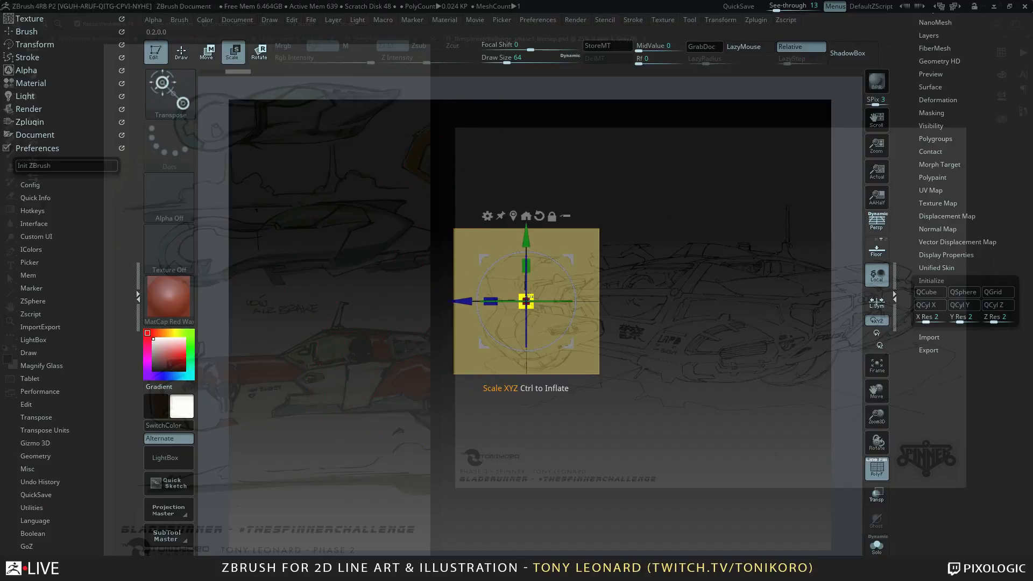
pyautogui.moveTo(526, 299); pyautogui.dragTo(686, 250)
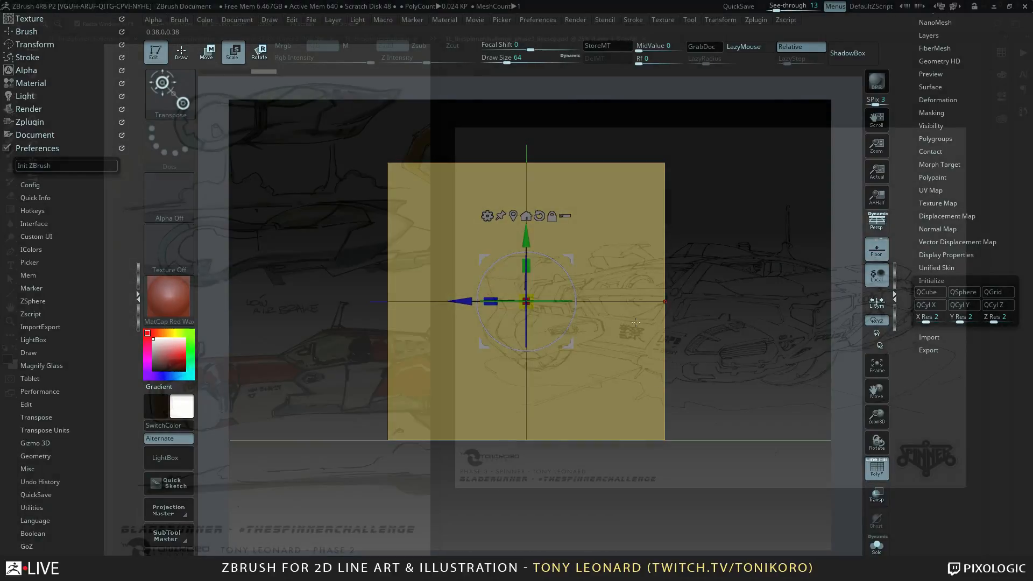
pyautogui.moveTo(740, 398); pyautogui.dragTo(772, 466)
pyautogui.press('q')
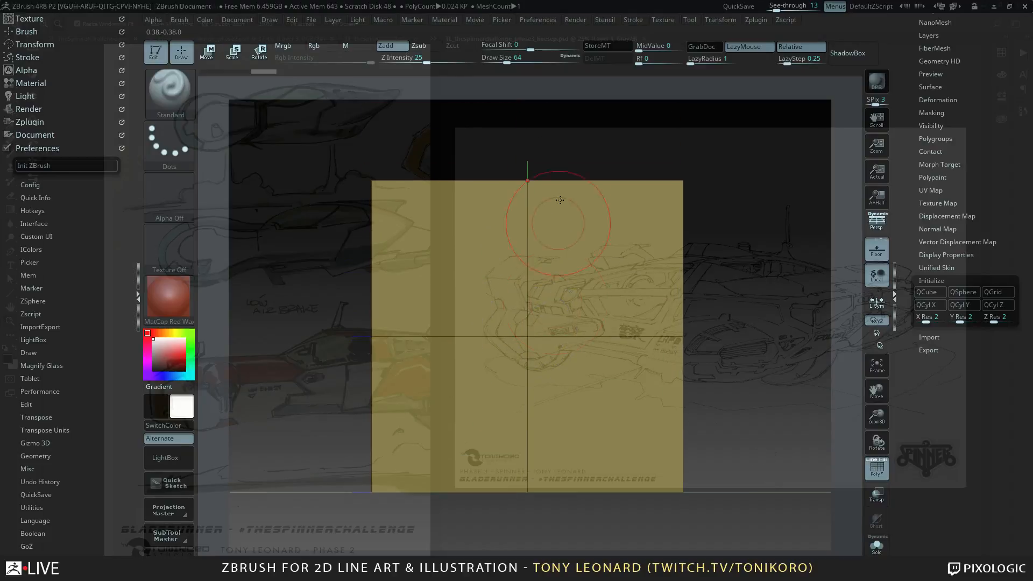
# - Turn off the window see-through to make ZBrush fully opaque
pyautogui.moveTo(777, 8); pyautogui.dragTo(765, 11)
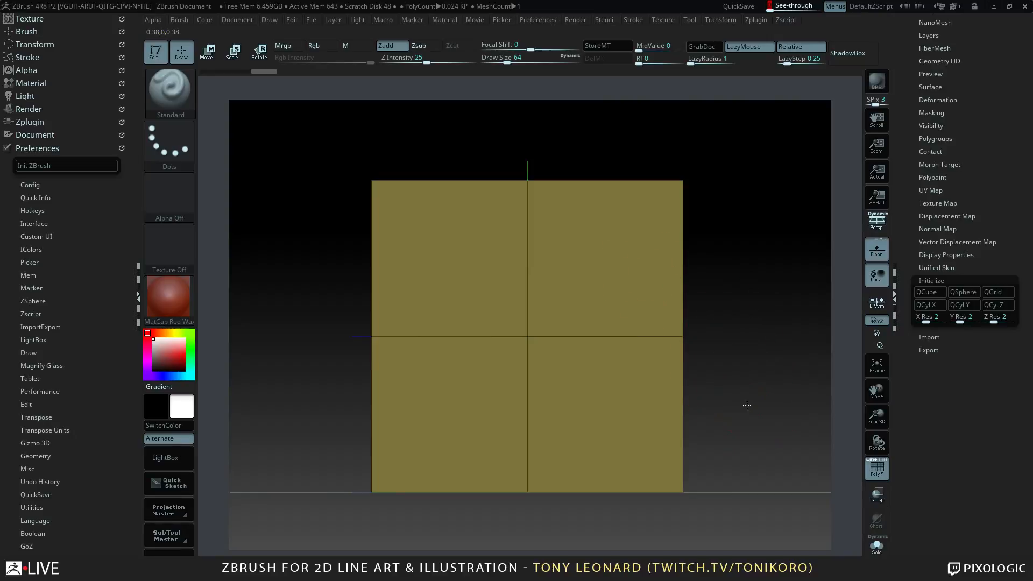
# - Hide the floor grid beneath the cube
pyautogui.moveTo(747, 405); pyautogui.dragTo(858, 162)
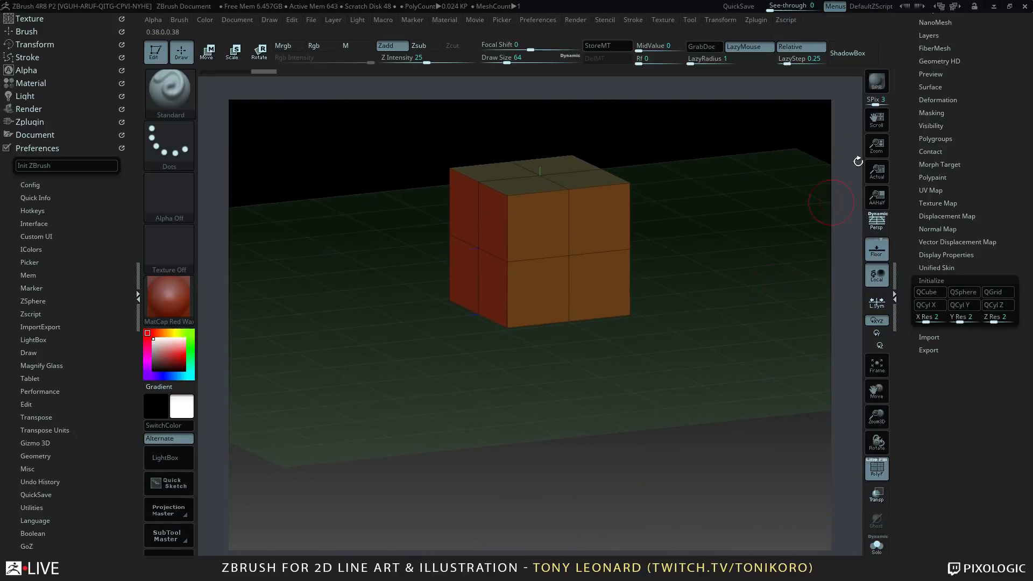
pyautogui.click(876, 251)
pyautogui.moveTo(667, 415); pyautogui.dragTo(664, 438)
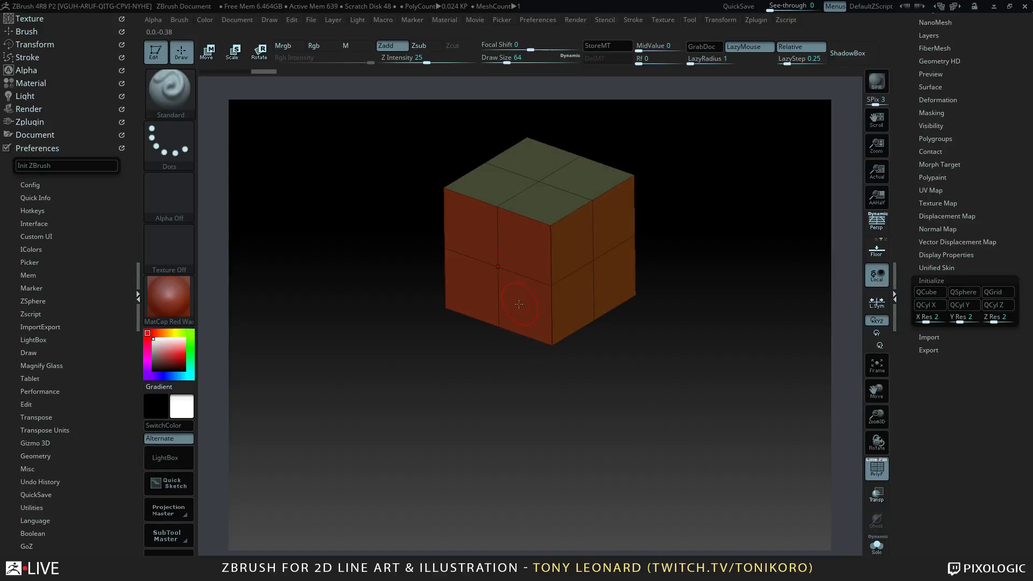
# - Choose the ZModeler brush and set its polygon action to Move with A Single Poly as the target
pyautogui.press('b')
pyautogui.press('z')
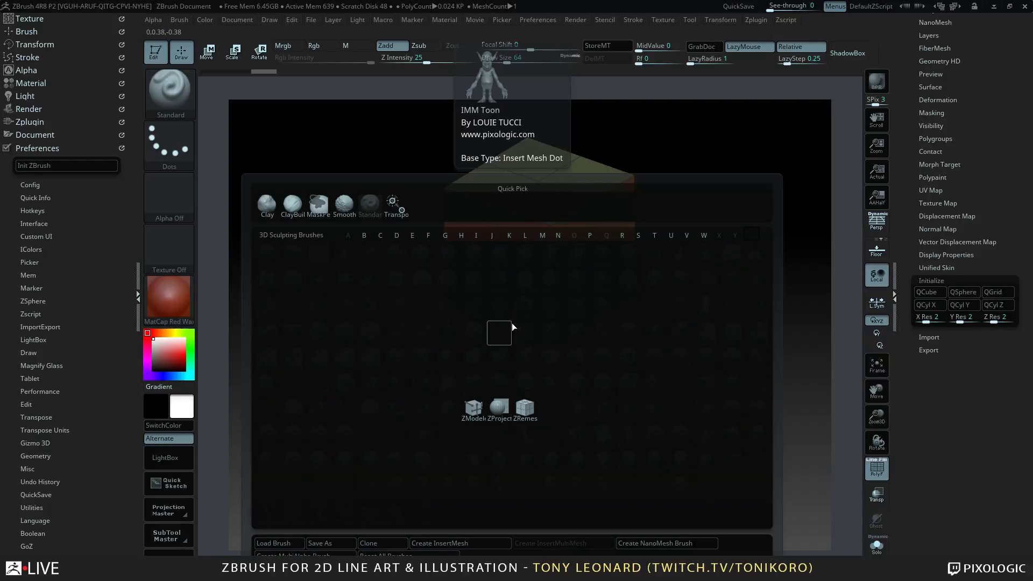
pyautogui.click(477, 412)
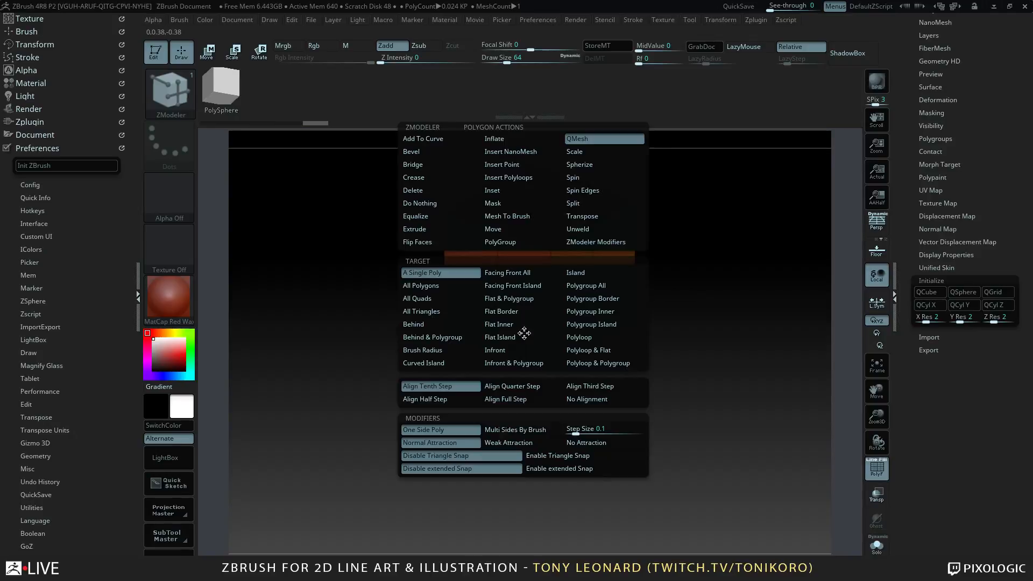
pyautogui.press('space')
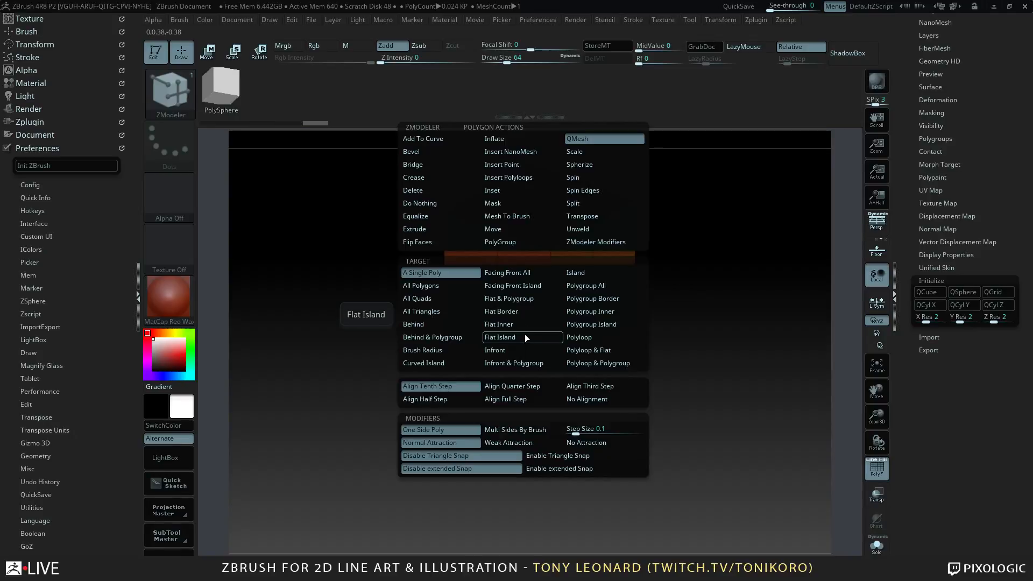
pyautogui.click(498, 229)
# - Try pulling the lower row of polygons on one side of the cube outward, and undo the move
pyautogui.moveTo(581, 410); pyautogui.dragTo(554, 398)
pyautogui.moveTo(517, 338); pyautogui.dragTo(458, 388)
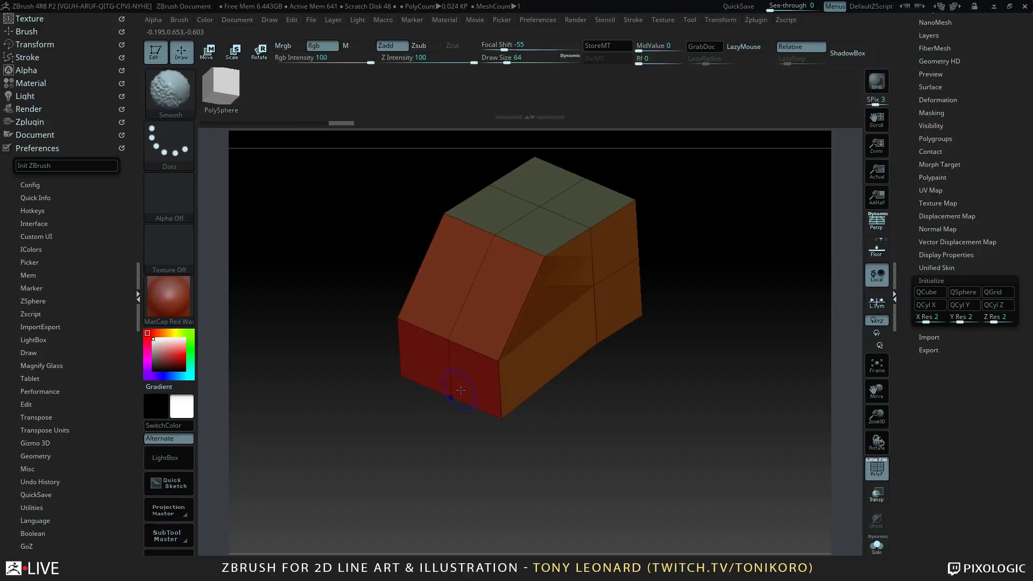
pyautogui.moveTo(636, 453)
pyautogui.mouseDown()
pyautogui.moveTo(605, 416)
pyautogui.moveTo(638, 445)
pyautogui.moveTo(613, 453)
pyautogui.moveTo(636, 420)
pyautogui.moveTo(624, 431)
pyautogui.moveTo(663, 428)
pyautogui.moveTo(648, 365)
pyautogui.moveTo(647, 390)
pyautogui.mouseUp()
pyautogui.hotkey('ctrl', 'z')
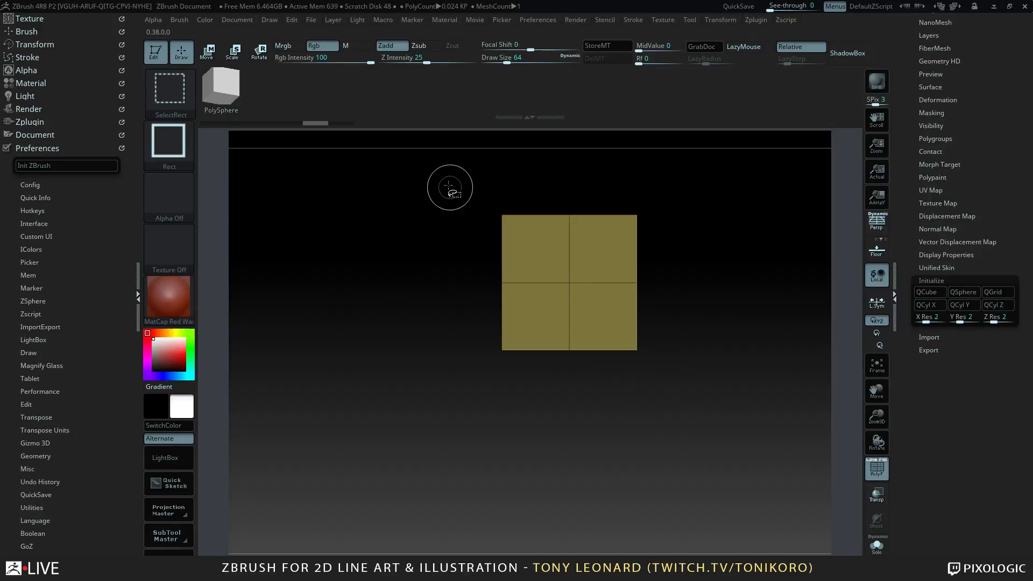
# - Isolate the two lower polygons on one side of the cube, mask them and show the whole mesh again
pyautogui.moveTo(447, 178)
pyautogui.keyDown('ctrl'); pyautogui.keyDown('shift'); pyautogui.mouseDown()
pyautogui.moveTo(678, 274)
pyautogui.moveTo(683, 259)
pyautogui.moveTo(509, 482)
pyautogui.mouseUp(); pyautogui.keyUp('shift'); pyautogui.keyUp('ctrl')
pyautogui.moveTo(588, 447)
pyautogui.mouseDown()
pyautogui.moveTo(627, 467)
pyautogui.moveTo(639, 460)
pyautogui.mouseUp()
pyautogui.keyDown('ctrl'); pyautogui.click(620, 432); pyautogui.keyUp('ctrl')
pyautogui.keyDown('shift'); pyautogui.moveTo(613, 425); pyautogui.dragTo(597, 378); pyautogui.keyUp('shift')
pyautogui.keyDown('ctrl'); pyautogui.keyDown('shift'); pyautogui.click(382, 447); pyautogui.keyUp('shift'); pyautogui.keyUp('ctrl')
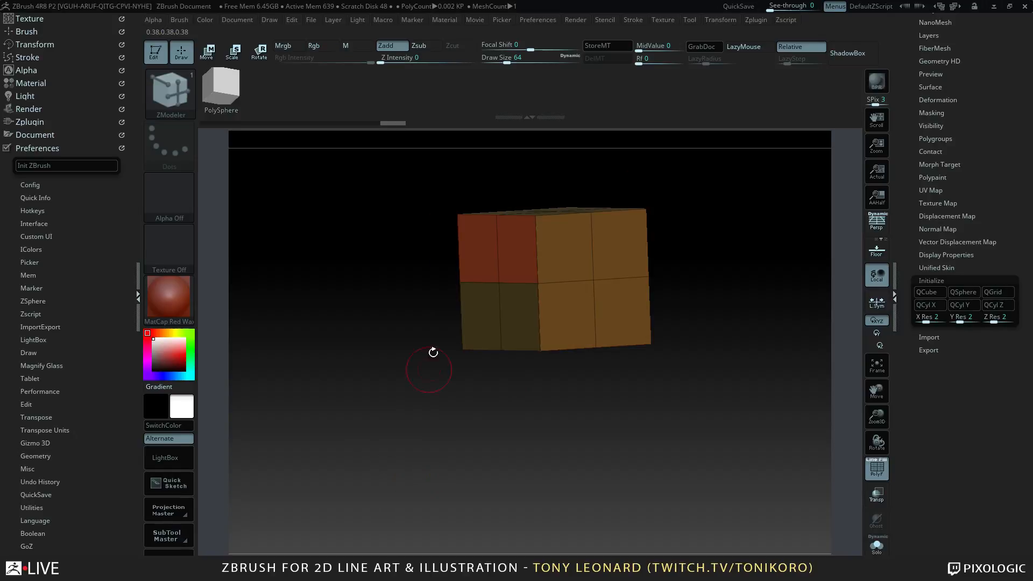
# - Enter Move mode and swap the Gizmo 3D for the Transpose line
pyautogui.moveTo(431, 350); pyautogui.dragTo(723, 466)
pyautogui.press('w')
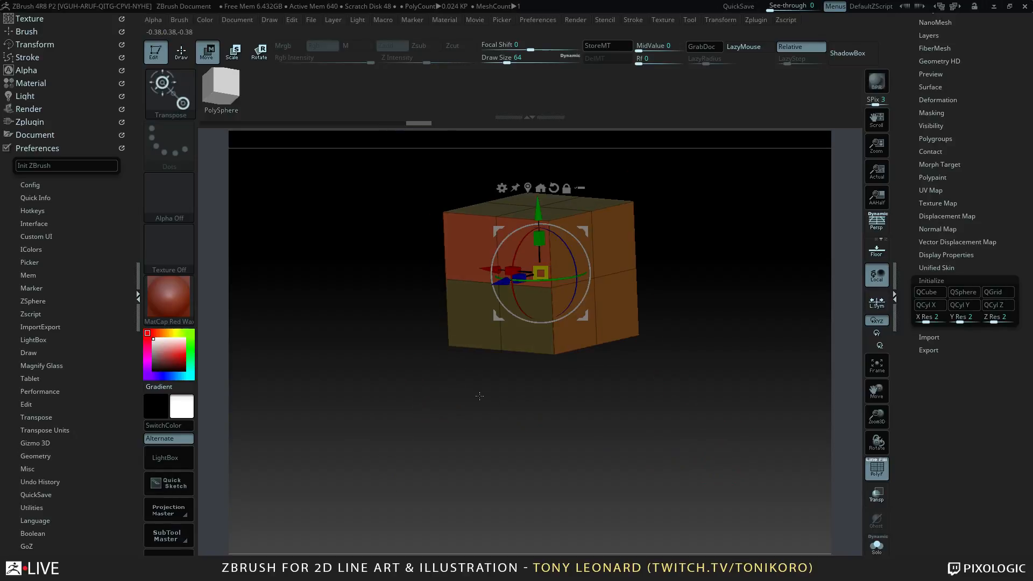
pyautogui.press('q')
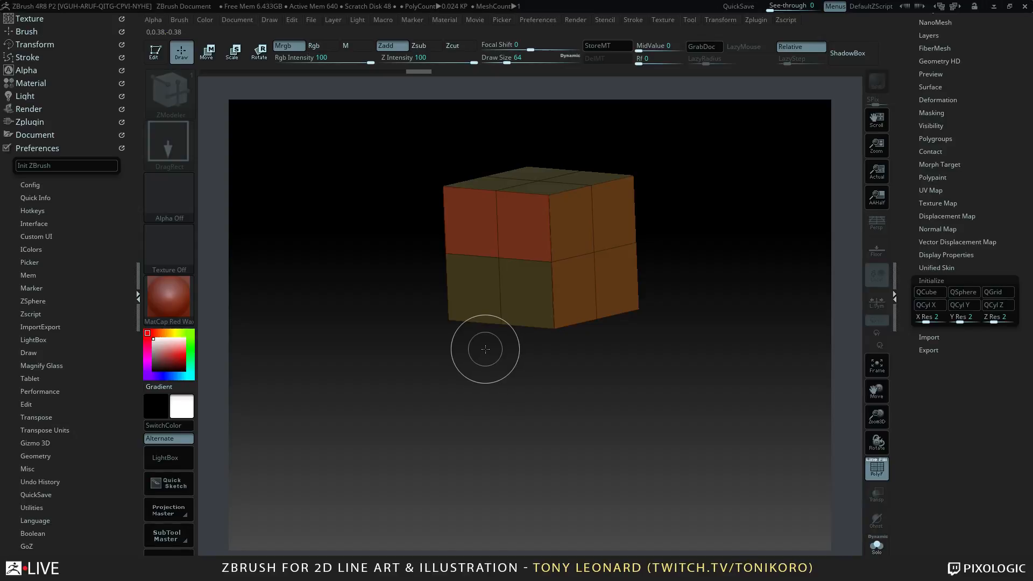
pyautogui.press('w')
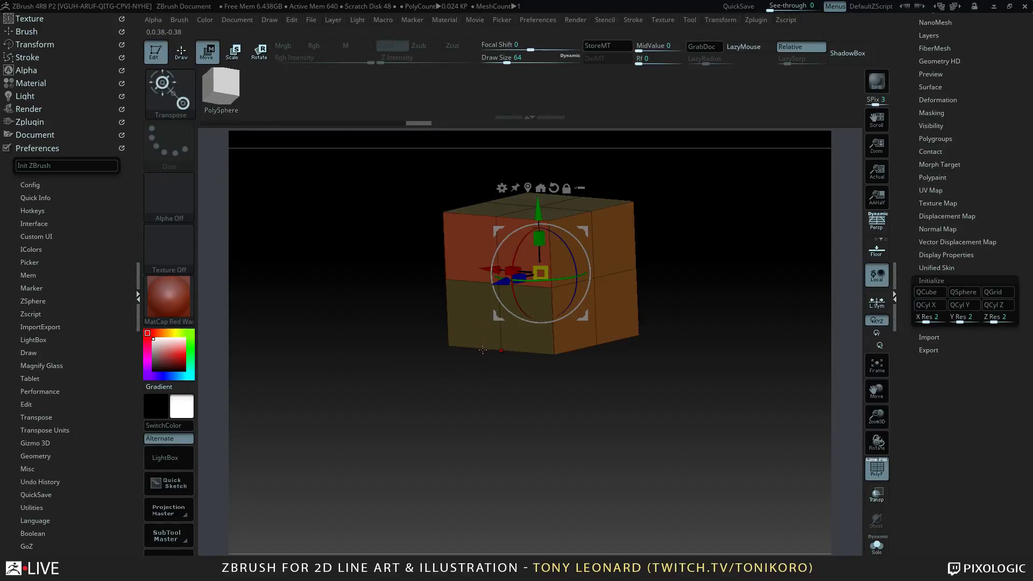
pyautogui.press('y')
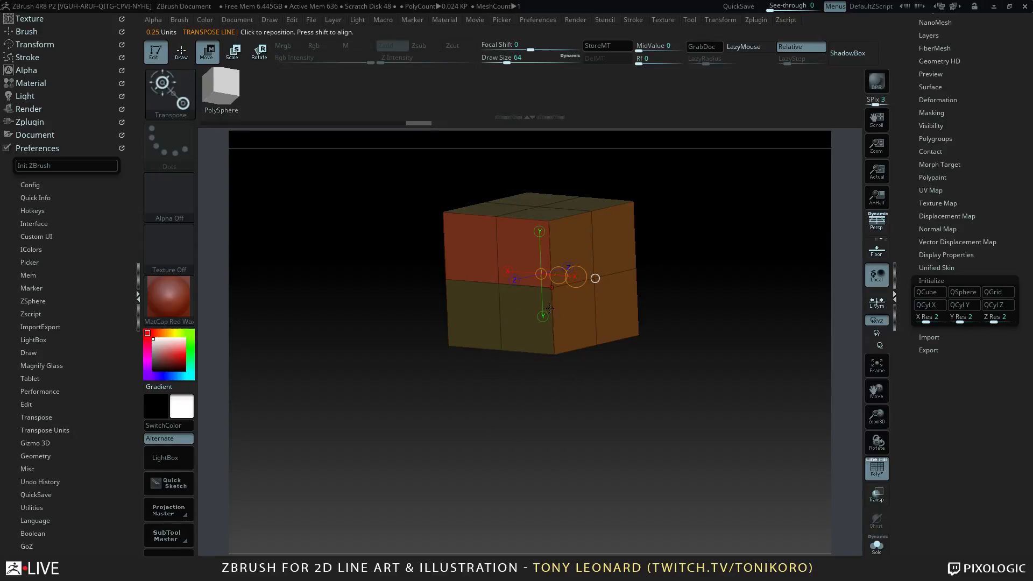
# - Place the Transpose line, about 0.48 units long, outward from the side's lower polygons and undo the last mesh change
pyautogui.moveTo(657, 298); pyautogui.dragTo(651, 337)
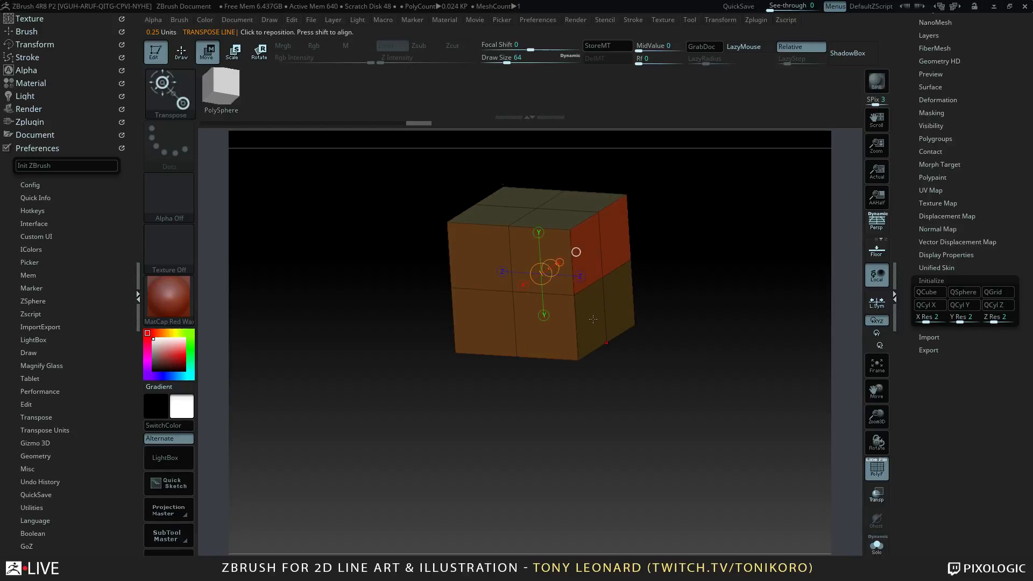
pyautogui.moveTo(640, 386); pyautogui.dragTo(581, 331)
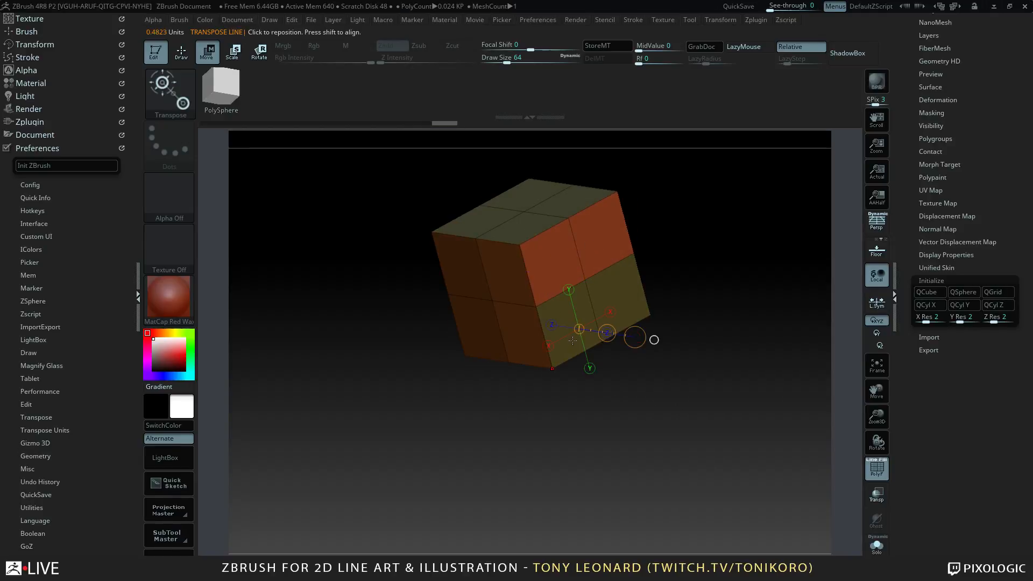
pyautogui.moveTo(667, 344)
pyautogui.keyDown('shift'); pyautogui.mouseDown()
pyautogui.moveTo(624, 330)
pyautogui.moveTo(672, 317)
pyautogui.moveTo(701, 256)
pyautogui.mouseUp(); pyautogui.keyUp('shift')
pyautogui.hotkey('ctrl', 'z')
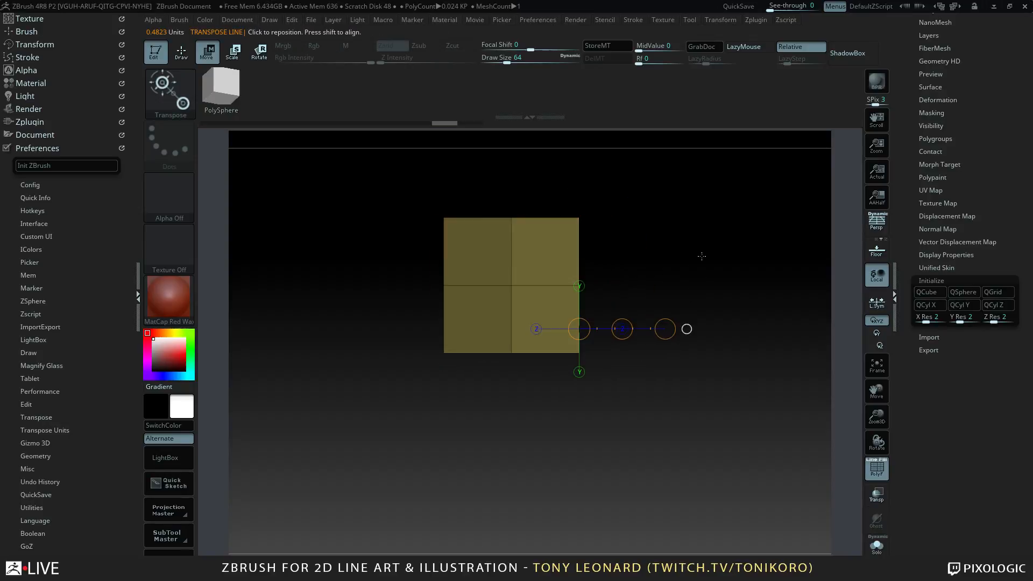
# - Hide everything except the two lower polygons of the side beneath the Transpose line, and bring the full mesh back
pyautogui.keyDown('ctrl'); pyautogui.keyDown('shift'); pyautogui.moveTo(369, 173); pyautogui.dragTo(627, 242); pyautogui.keyUp('shift'); pyautogui.keyUp('ctrl')
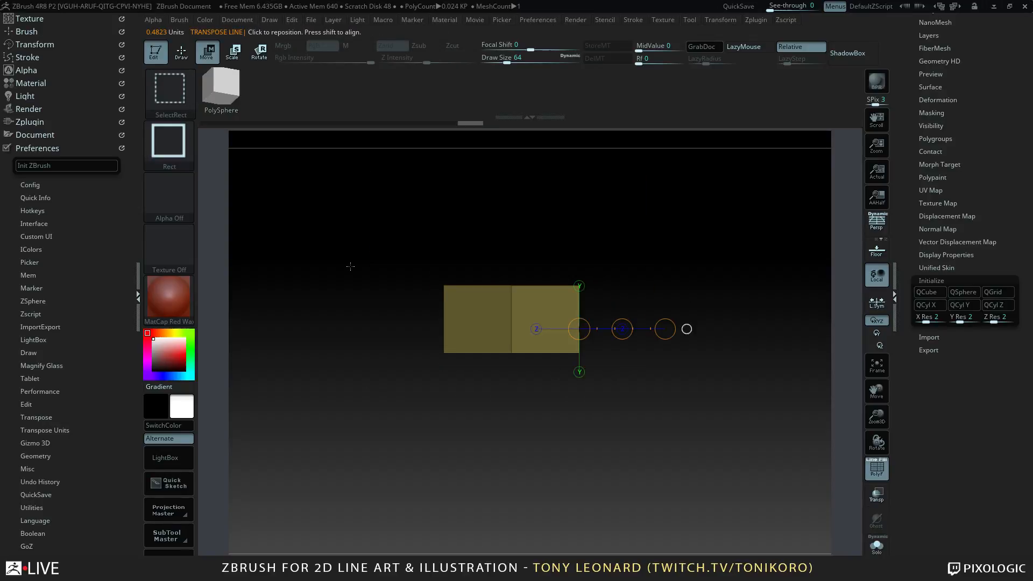
pyautogui.keyDown('ctrl'); pyautogui.keyDown('alt'); pyautogui.keyDown('shift'); pyautogui.moveTo(365, 245); pyautogui.dragTo(552, 407); pyautogui.keyUp('shift'); pyautogui.keyUp('alt'); pyautogui.keyUp('ctrl')
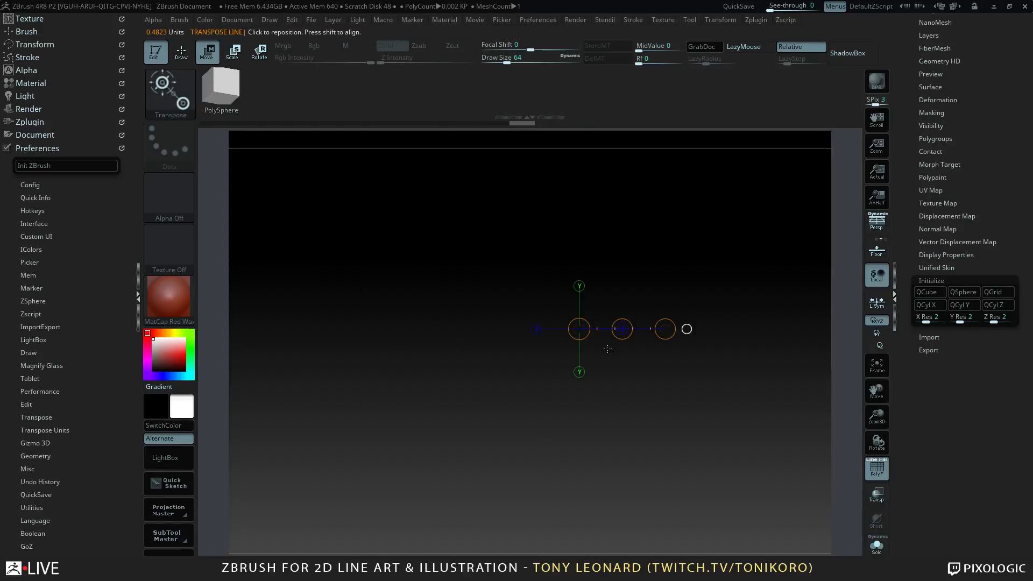
pyautogui.keyDown('ctrl'); pyautogui.keyDown('shift'); pyautogui.click(639, 430); pyautogui.keyUp('shift'); pyautogui.keyUp('ctrl')
# - Try shifting the cube's lower side section outward with the Transpose line, and undo back to the plain cube
pyautogui.moveTo(647, 441); pyautogui.dragTo(644, 429)
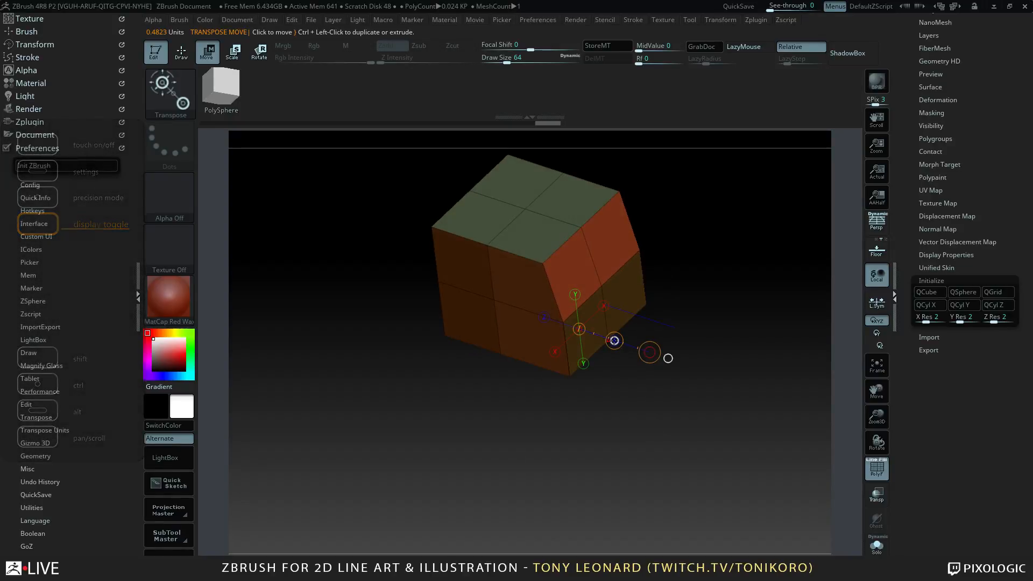
pyautogui.moveTo(614, 339); pyautogui.dragTo(621, 344)
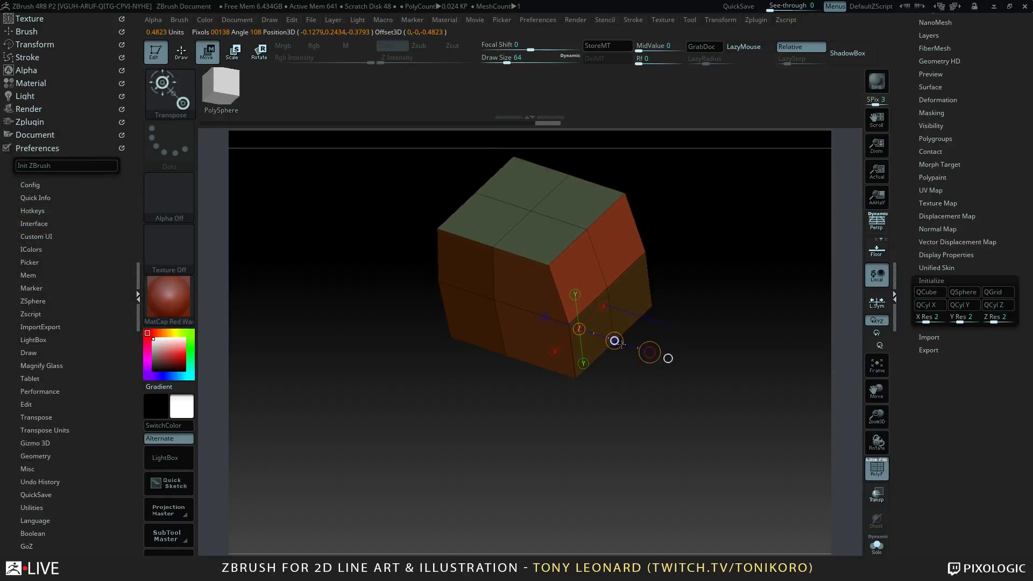
pyautogui.moveTo(608, 428)
pyautogui.mouseDown()
pyautogui.moveTo(625, 415)
pyautogui.moveTo(645, 424)
pyautogui.moveTo(623, 444)
pyautogui.moveTo(715, 446)
pyautogui.moveTo(690, 469)
pyautogui.moveTo(727, 468)
pyautogui.mouseUp()
pyautogui.hotkey('ctrl', 'z')
pyautogui.hotkey('ctrl', 'z')
pyautogui.hotkey('ctrl', 'z')
pyautogui.keyDown('ctrl'); pyautogui.keyDown('shift'); pyautogui.click(638, 441); pyautogui.keyUp('shift'); pyautogui.keyUp('ctrl')
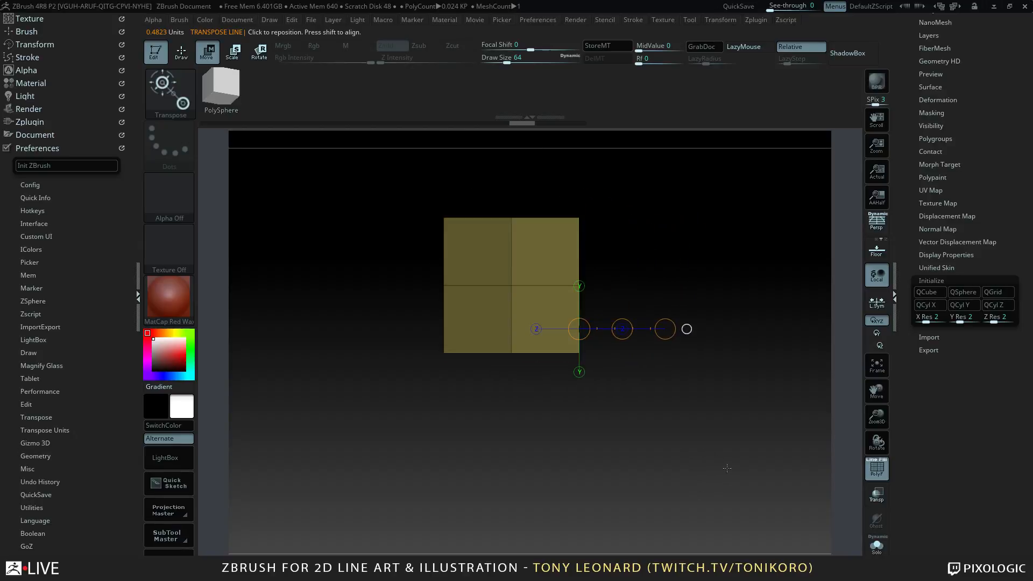
# - Select the ZModeler brush and set its polygon action to Extrude with A Single Poly as the target
pyautogui.moveTo(378, 355); pyautogui.dragTo(510, 490)
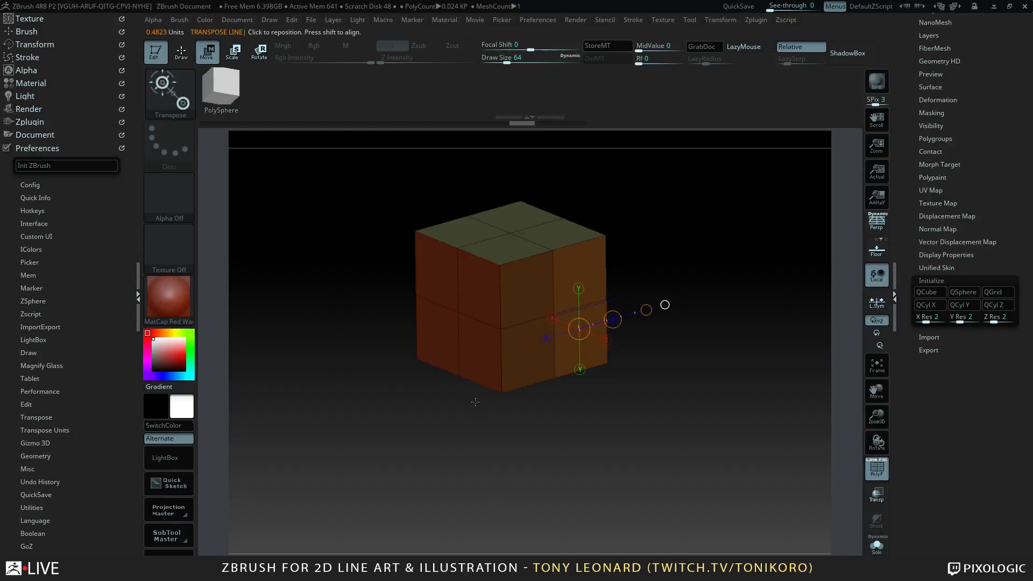
pyautogui.moveTo(486, 408); pyautogui.dragTo(572, 472)
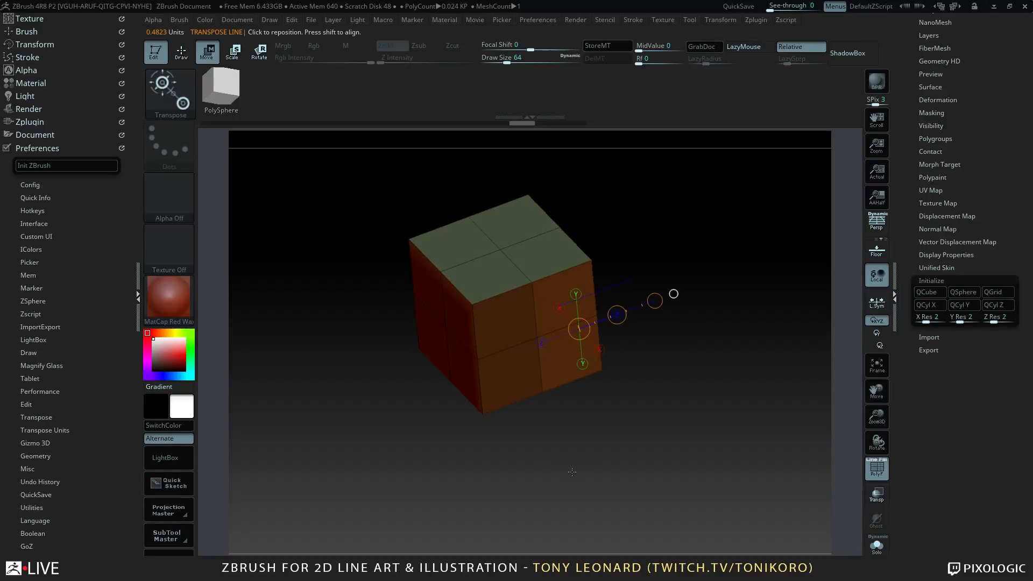
pyautogui.press('b')
pyautogui.press('z')
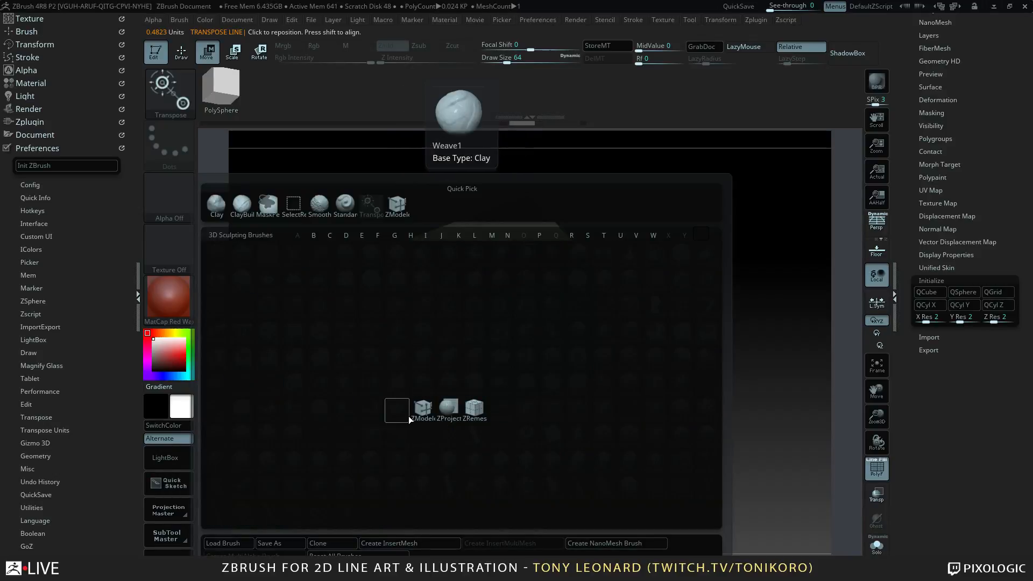
pyautogui.click(410, 412)
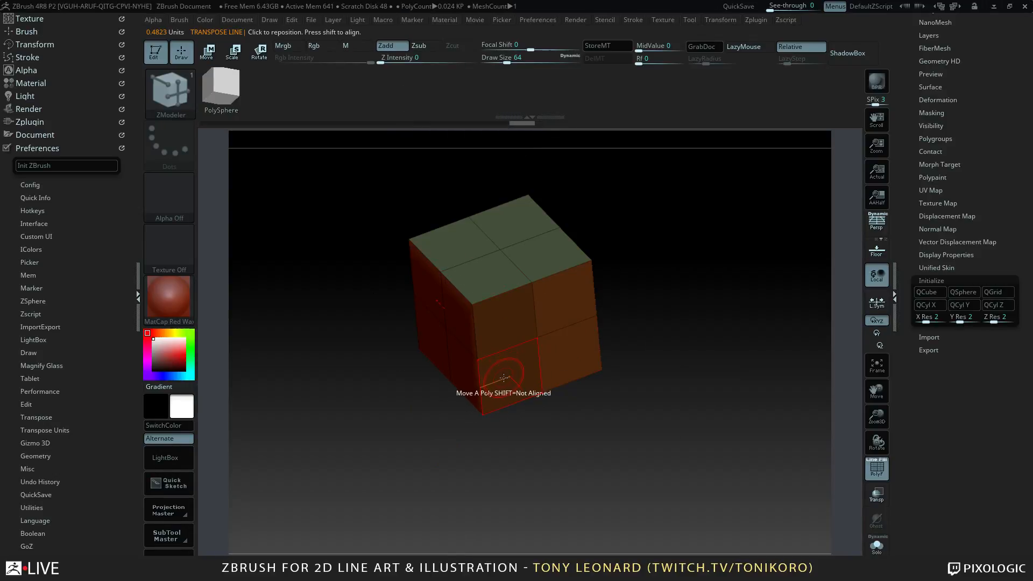
pyautogui.press('space')
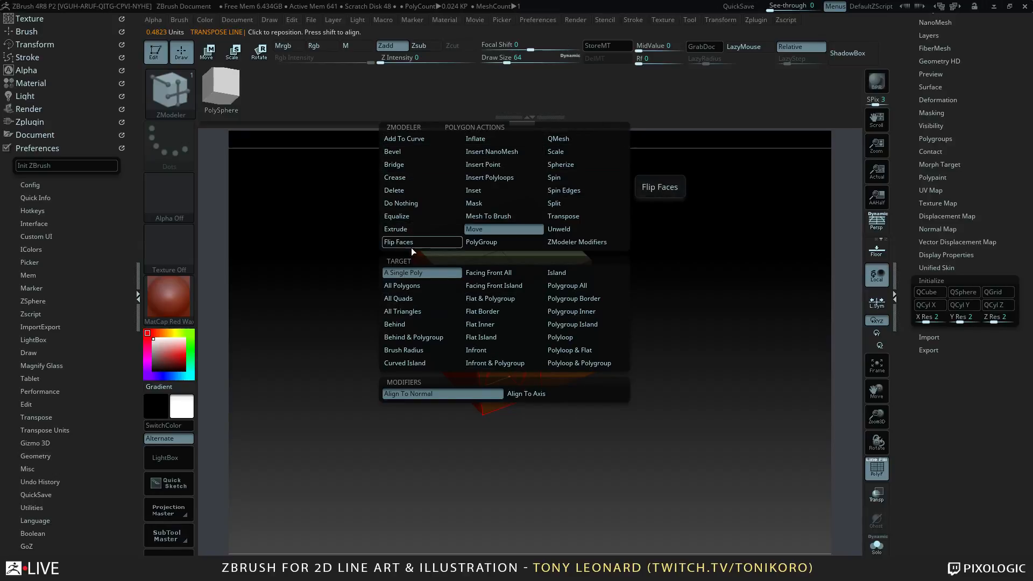
pyautogui.click(412, 228)
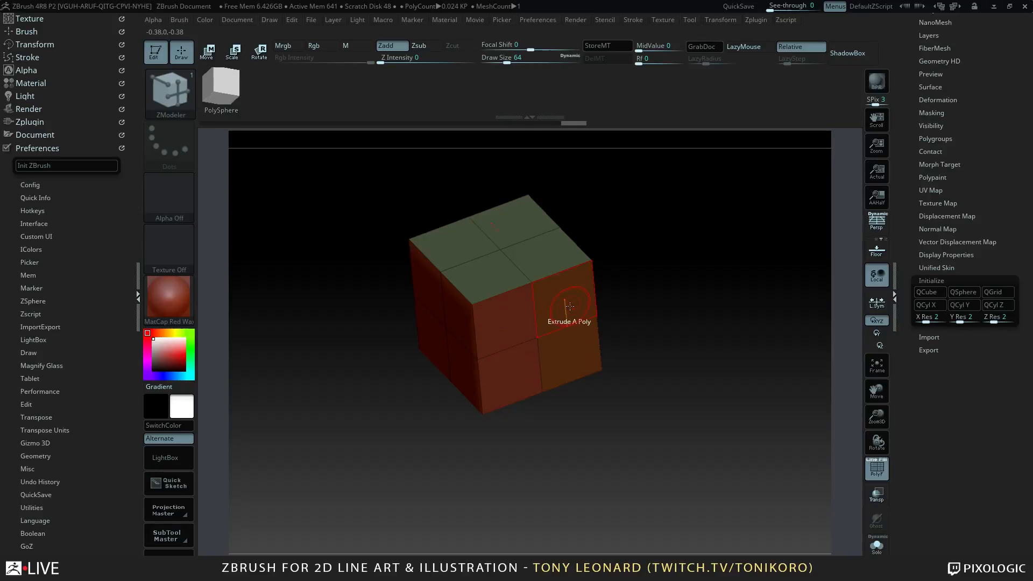
# - Extrude two opposite ends of the cube symmetrically outward, and extrude the lower polygon row of one long side into a step
pyautogui.moveTo(503, 322); pyautogui.dragTo(547, 375)
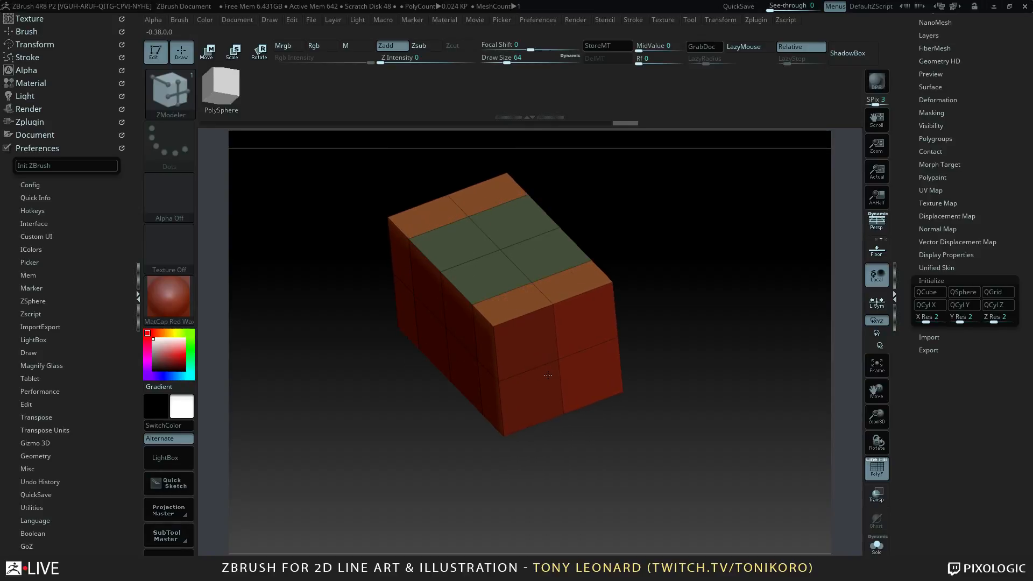
pyautogui.moveTo(673, 423); pyautogui.dragTo(661, 439)
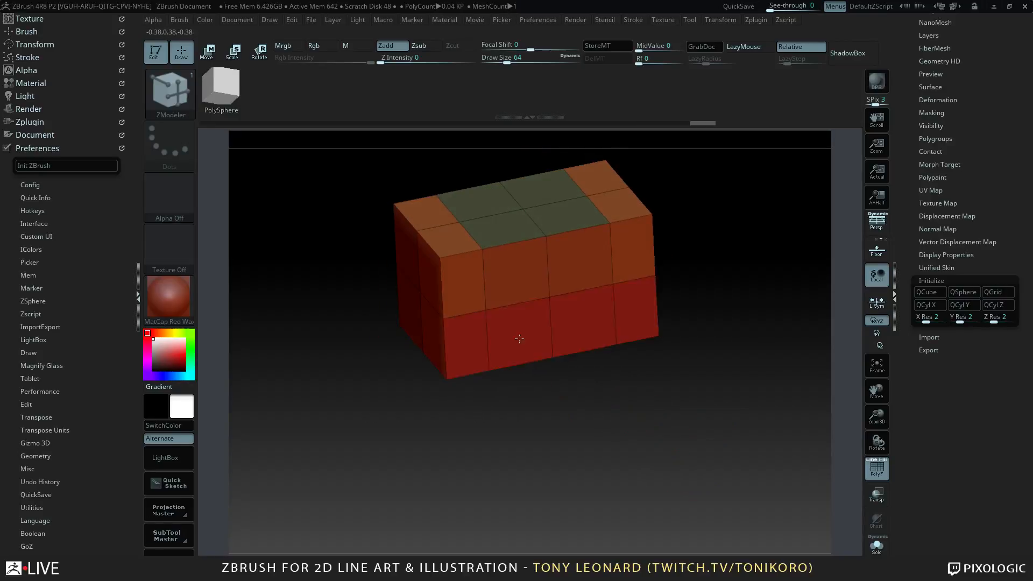
pyautogui.moveTo(555, 386); pyautogui.dragTo(589, 419)
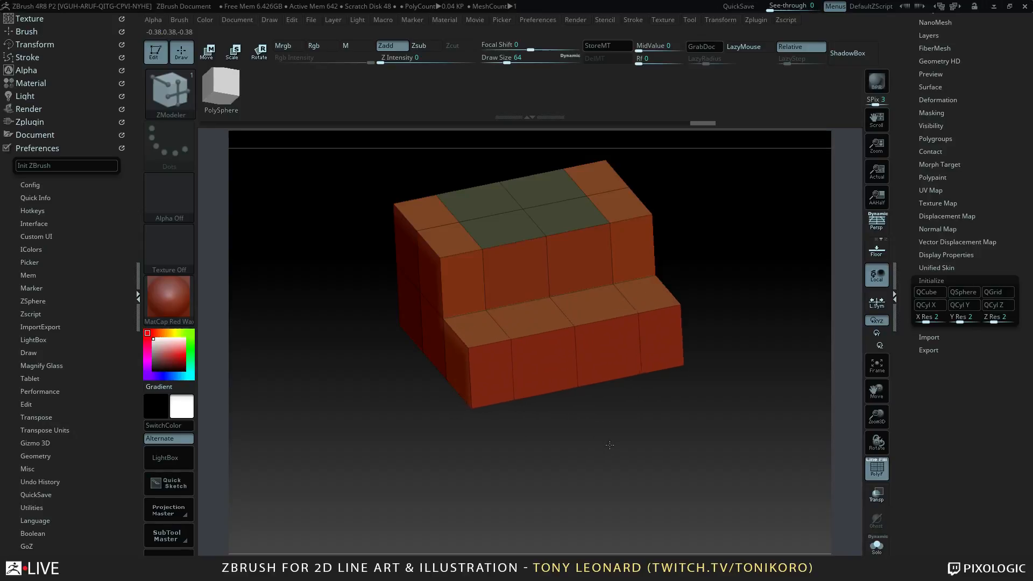
# - Extrude the upper polygon row on the long side opposite the lower step outward into an overhanging block
pyautogui.moveTo(625, 469); pyautogui.dragTo(644, 493)
pyautogui.moveTo(629, 431)
pyautogui.mouseDown()
pyautogui.moveTo(723, 417)
pyautogui.moveTo(676, 428)
pyautogui.moveTo(700, 439)
pyautogui.moveTo(702, 462)
pyautogui.moveTo(712, 431)
pyautogui.moveTo(718, 449)
pyautogui.moveTo(733, 435)
pyautogui.moveTo(715, 425)
pyautogui.mouseUp()
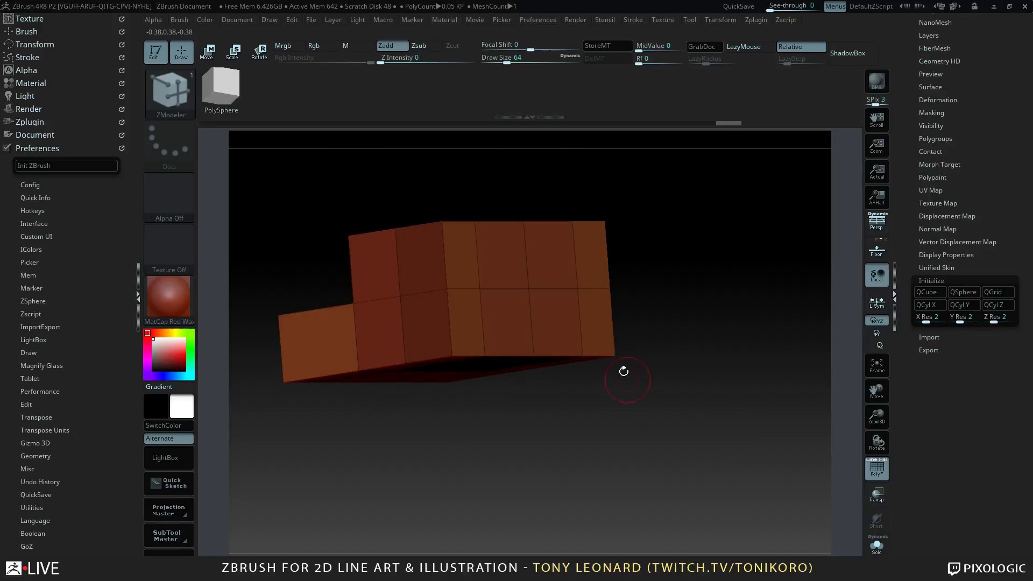
pyautogui.press('ctrl')
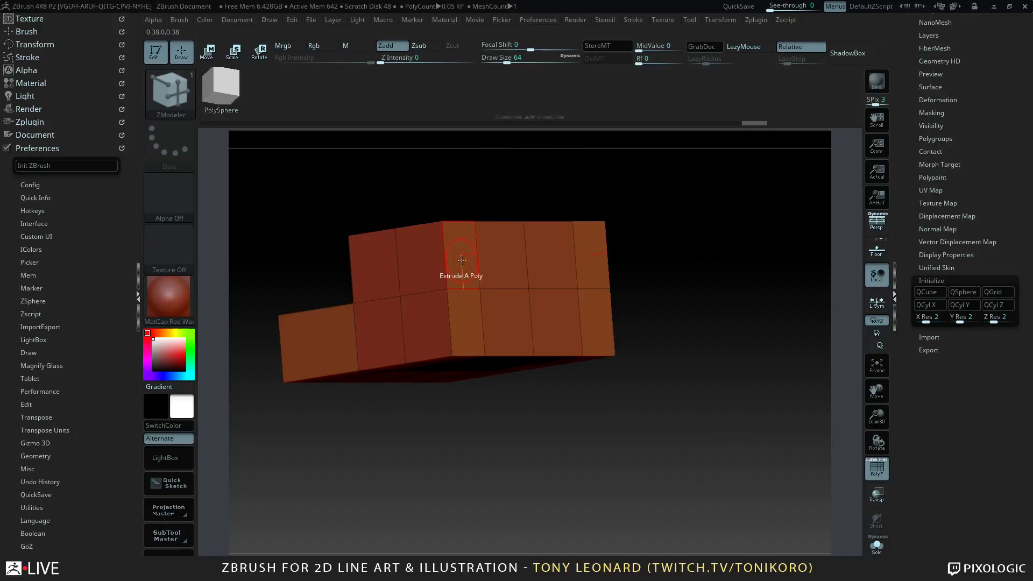
pyautogui.moveTo(698, 368); pyautogui.dragTo(720, 447)
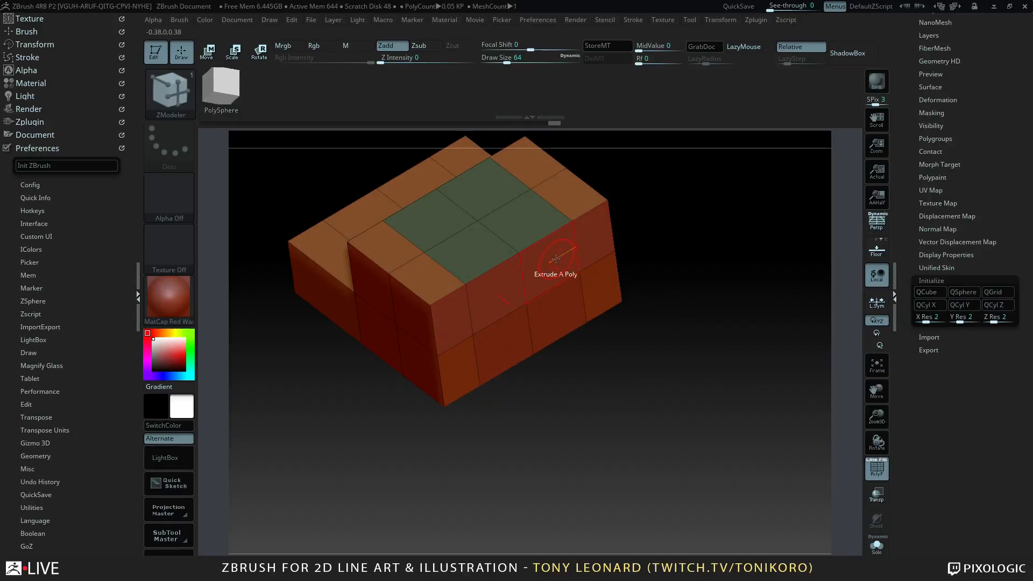
pyautogui.moveTo(555, 260); pyautogui.dragTo(672, 412)
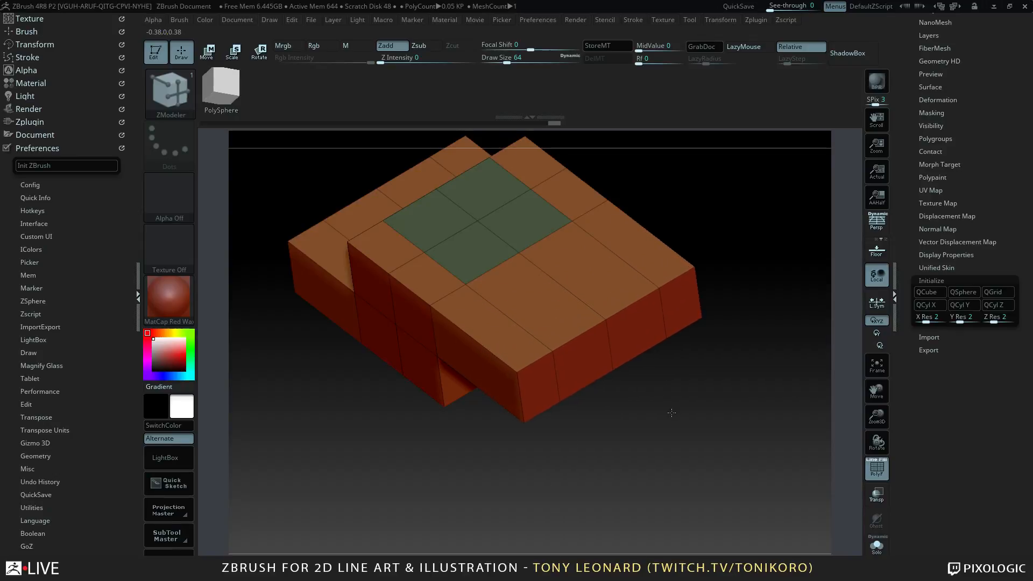
pyautogui.moveTo(664, 460); pyautogui.dragTo(703, 484)
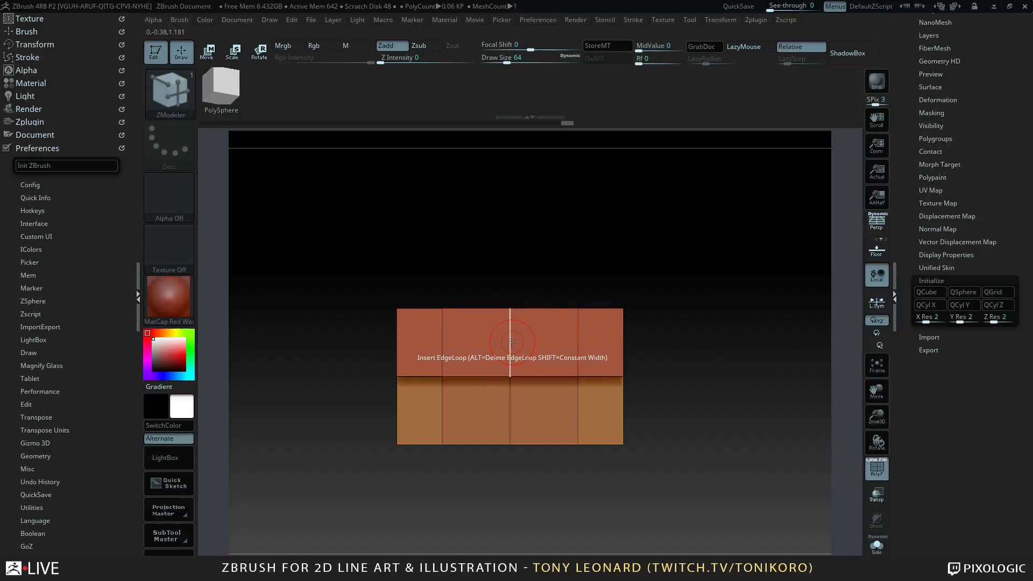
pyautogui.press('e')
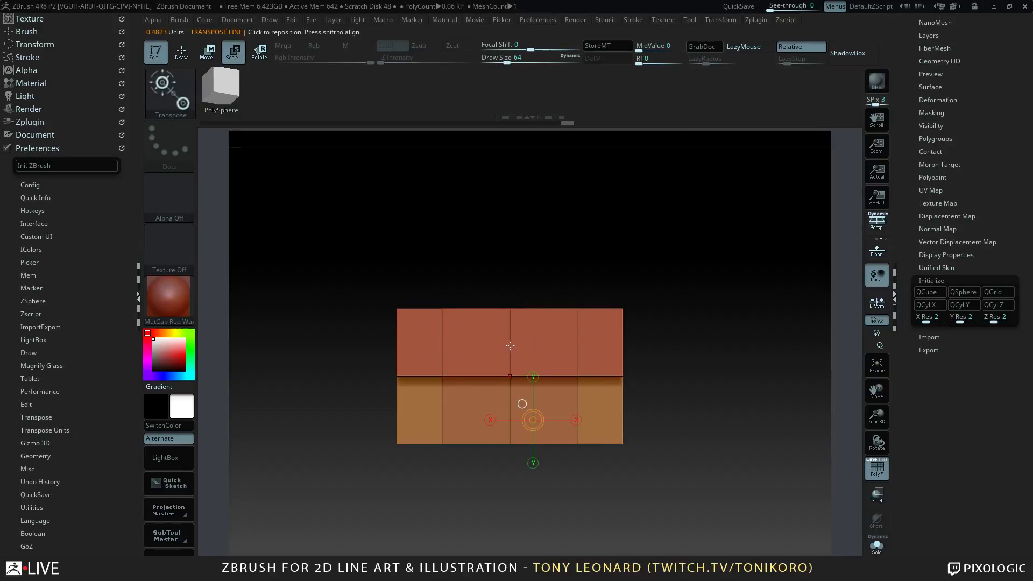
pyautogui.moveTo(510, 345); pyautogui.dragTo(510, 172)
pyautogui.hotkey('ctrl', 'z')
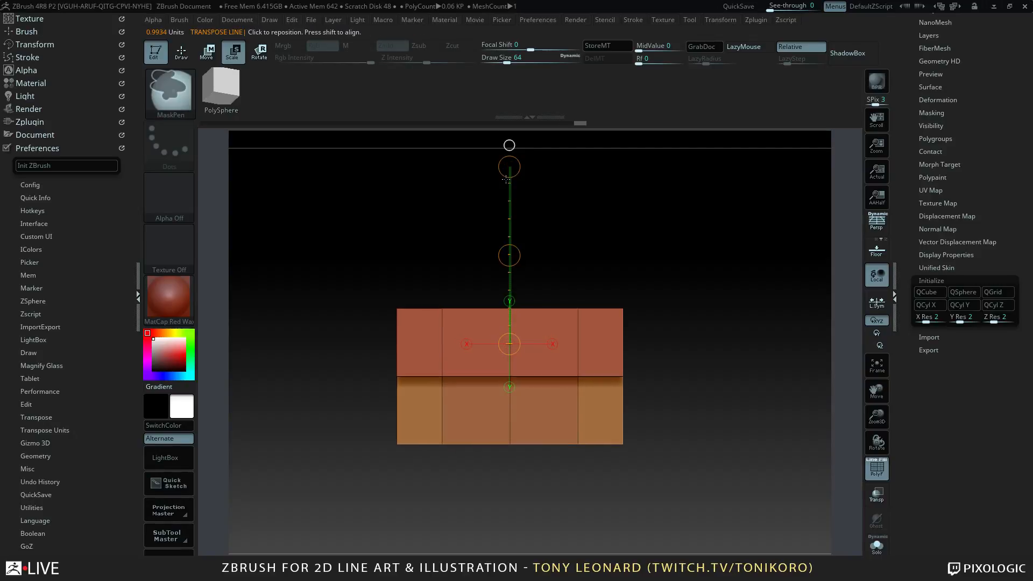
pyautogui.moveTo(640, 256); pyautogui.dragTo(707, 249)
pyautogui.keyDown('alt'); pyautogui.moveTo(549, 398); pyautogui.dragTo(742, 396); pyautogui.keyUp('alt')
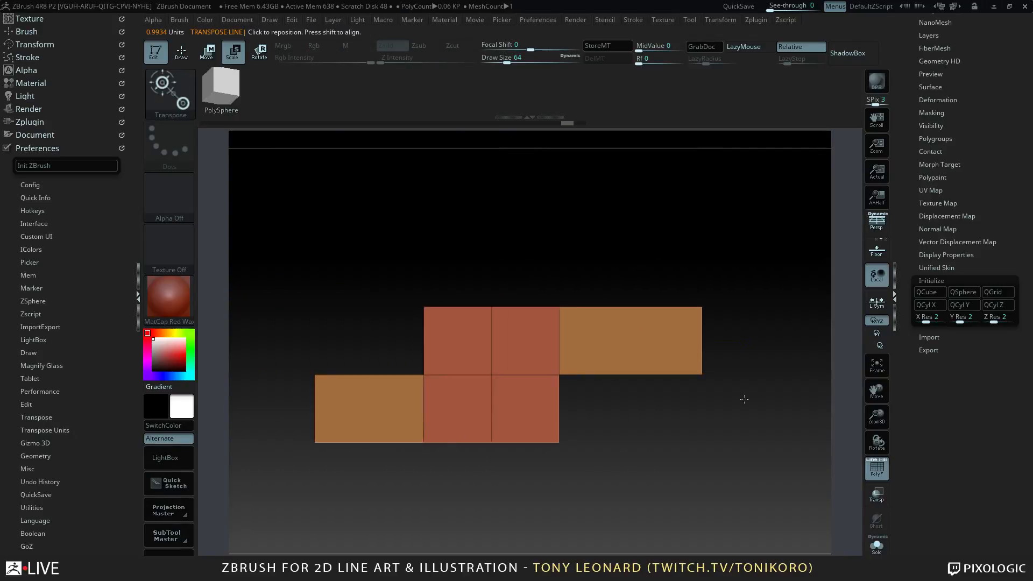
pyautogui.moveTo(673, 485); pyautogui.dragTo(715, 493)
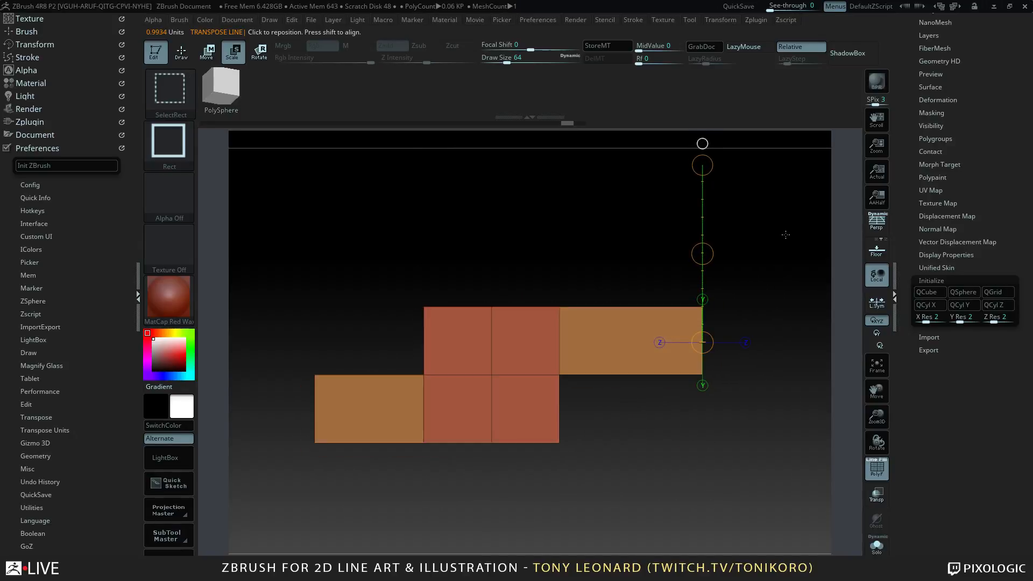
pyautogui.keyDown('ctrl'); pyautogui.keyDown('shift'); pyautogui.moveTo(785, 234); pyautogui.dragTo(685, 466); pyautogui.keyUp('shift'); pyautogui.keyUp('ctrl')
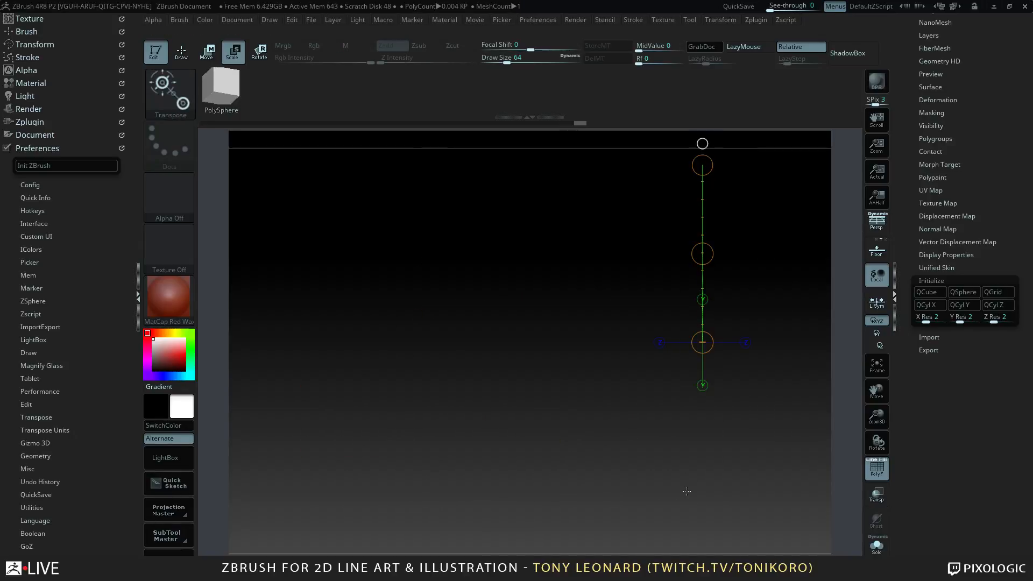
pyautogui.keyDown('ctrl'); pyautogui.keyDown('shift'); pyautogui.click(735, 399); pyautogui.keyUp('shift'); pyautogui.keyUp('ctrl')
# - Return to the ZModeler brush and set its polygon action to QMesh for the underside of the overhanging block
pyautogui.moveTo(734, 399); pyautogui.dragTo(785, 447)
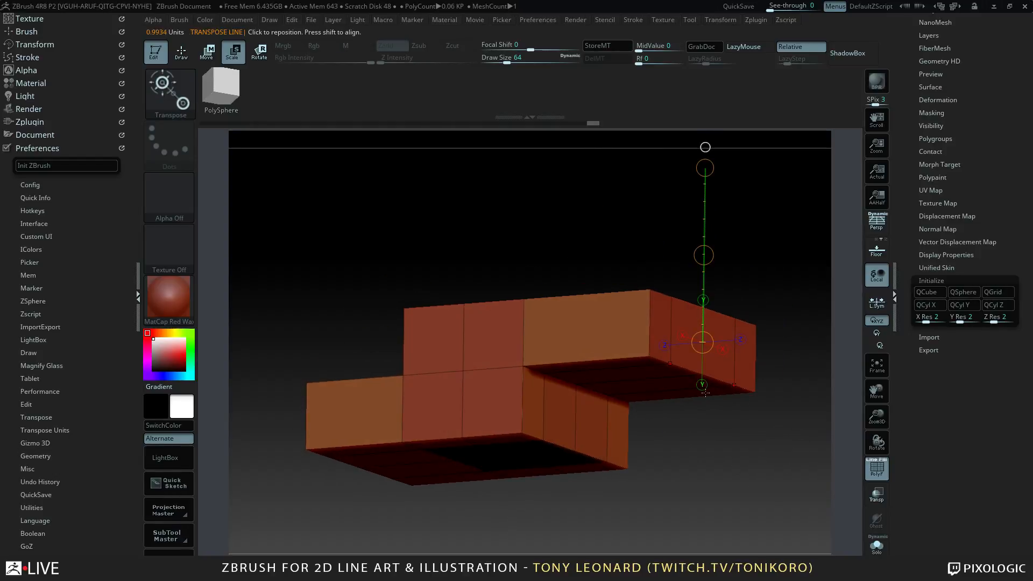
pyautogui.moveTo(761, 304); pyautogui.dragTo(727, 365)
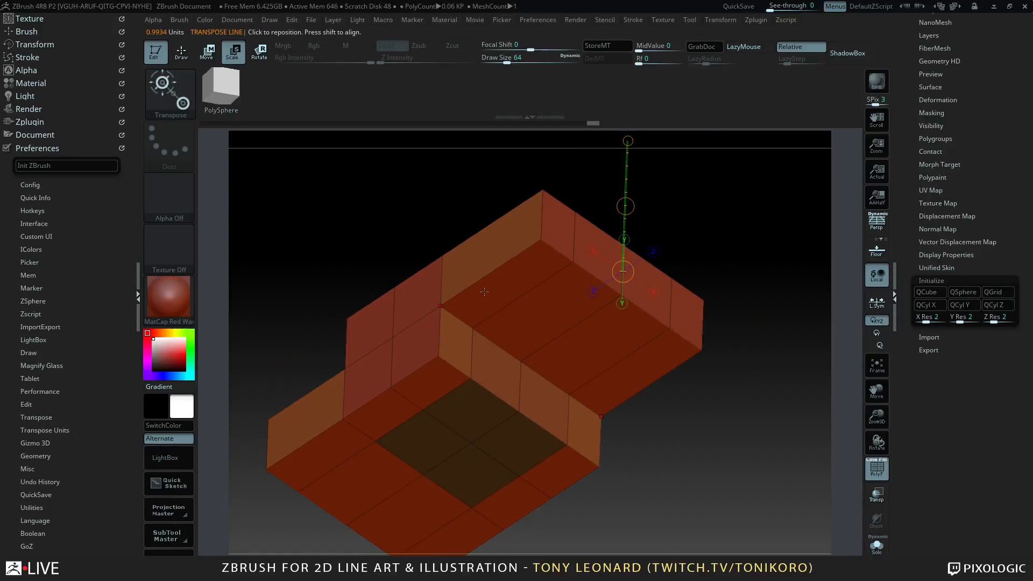
pyautogui.press('b')
pyautogui.press('z')
pyautogui.press('m')
pyautogui.press('space')
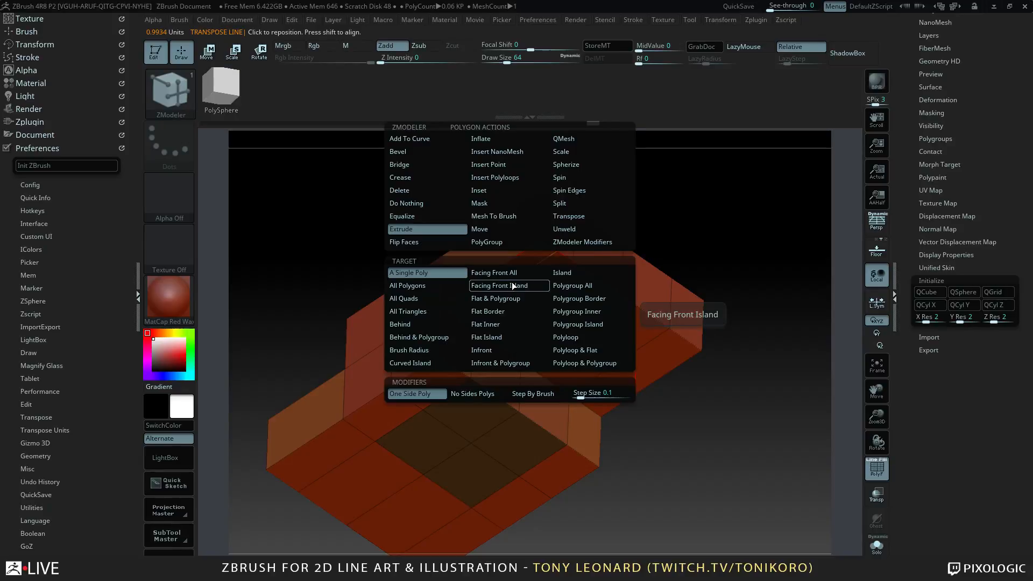
pyautogui.click(564, 140)
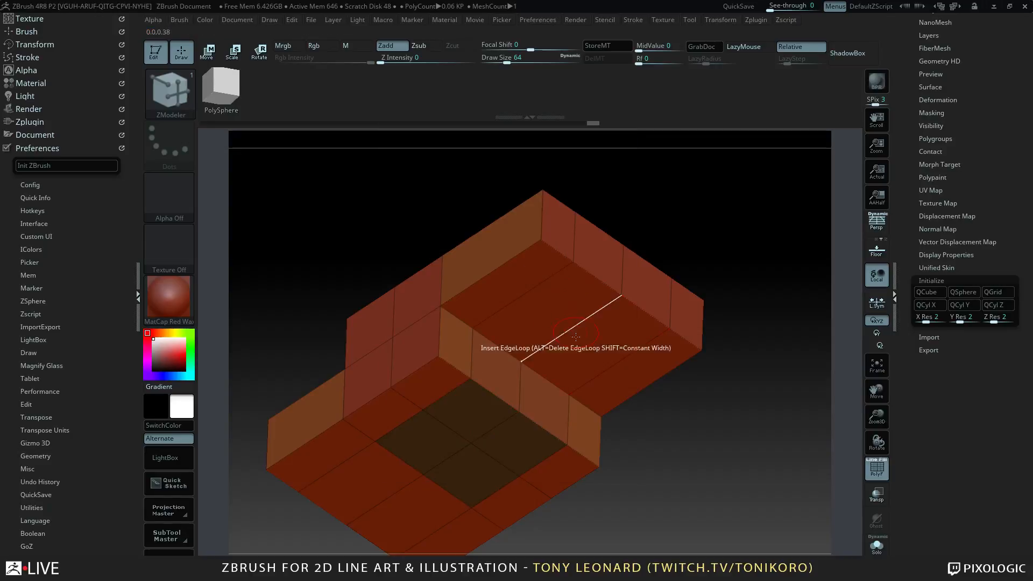
# - QMesh the outer and inner polygons on the overhang's underside downward into a slope joining the lower edge of the body
pyautogui.moveTo(507, 293); pyautogui.dragTo(505, 303)
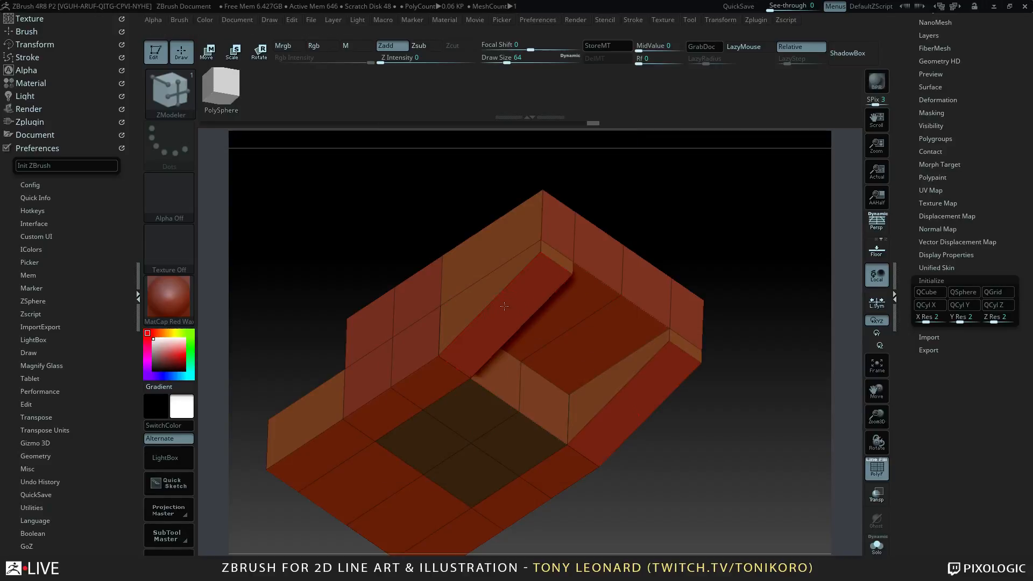
pyautogui.moveTo(745, 332); pyautogui.dragTo(735, 304)
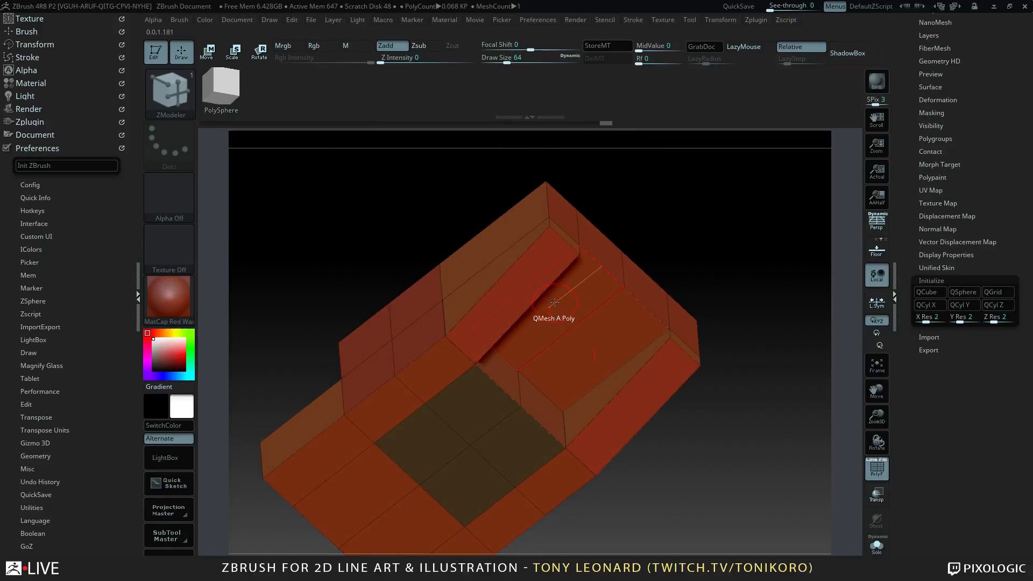
pyautogui.moveTo(554, 302)
pyautogui.mouseDown()
pyautogui.moveTo(542, 399)
pyautogui.moveTo(545, 387)
pyautogui.mouseUp()
pyautogui.moveTo(754, 379)
pyautogui.mouseDown()
pyautogui.moveTo(757, 450)
pyautogui.moveTo(740, 412)
pyautogui.moveTo(696, 417)
pyautogui.moveTo(748, 426)
pyautogui.moveTo(749, 461)
pyautogui.moveTo(749, 382)
pyautogui.moveTo(724, 399)
pyautogui.moveTo(676, 340)
pyautogui.mouseUp()
pyautogui.moveTo(676, 341); pyautogui.dragTo(783, 446)
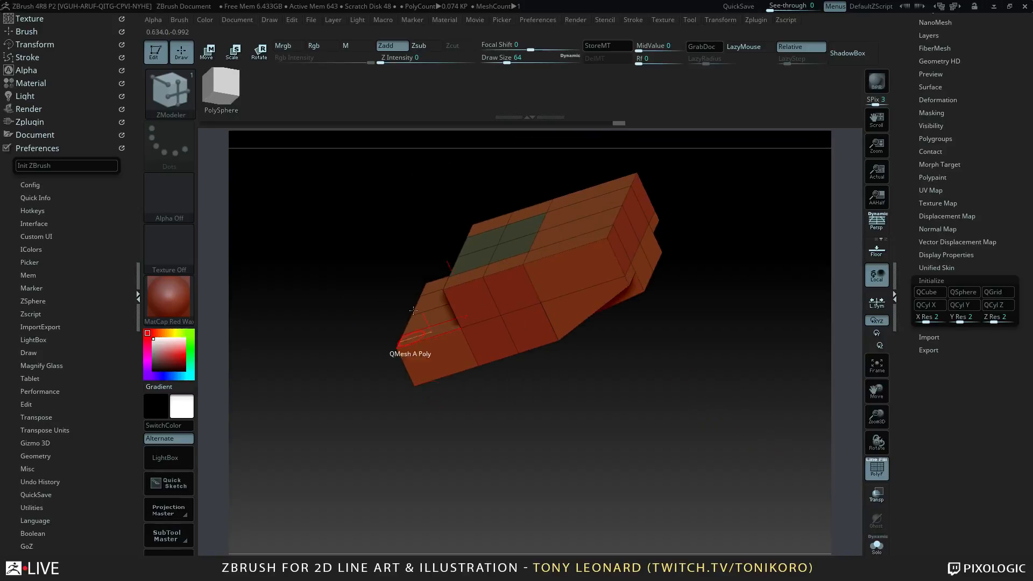
# - Mark the side polygons of the central body and the sloped rear block as a temporary group, excluding the low step
pyautogui.keyDown('alt'); pyautogui.click(471, 303); pyautogui.keyUp('alt')
pyautogui.keyDown('alt'); pyautogui.click(507, 297); pyautogui.keyUp('alt')
pyautogui.keyDown('alt'); pyautogui.click(480, 347); pyautogui.keyUp('alt')
pyautogui.keyDown('alt'); pyautogui.click(526, 331); pyautogui.keyUp('alt')
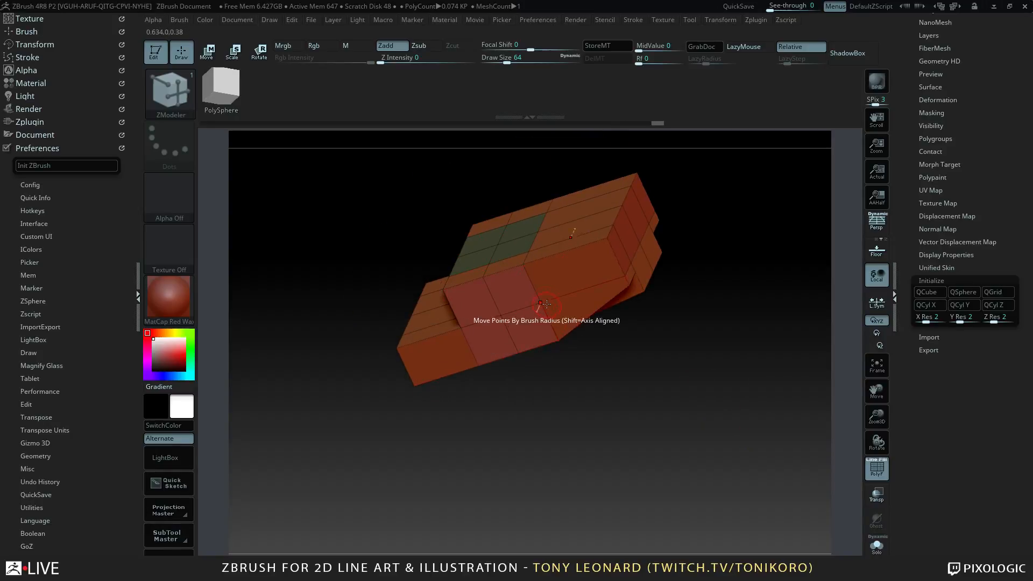
pyautogui.keyDown('alt'); pyautogui.click(559, 287); pyautogui.keyUp('alt')
pyautogui.keyDown('alt'); pyautogui.click(570, 324); pyautogui.keyUp('alt')
pyautogui.click(571, 333)
# - Set the polygon action to Extrude and extrude the body's side polygons symmetrically outward, making it wider than the low step
pyautogui.moveTo(626, 377)
pyautogui.mouseDown()
pyautogui.moveTo(678, 403)
pyautogui.moveTo(663, 415)
pyautogui.mouseUp()
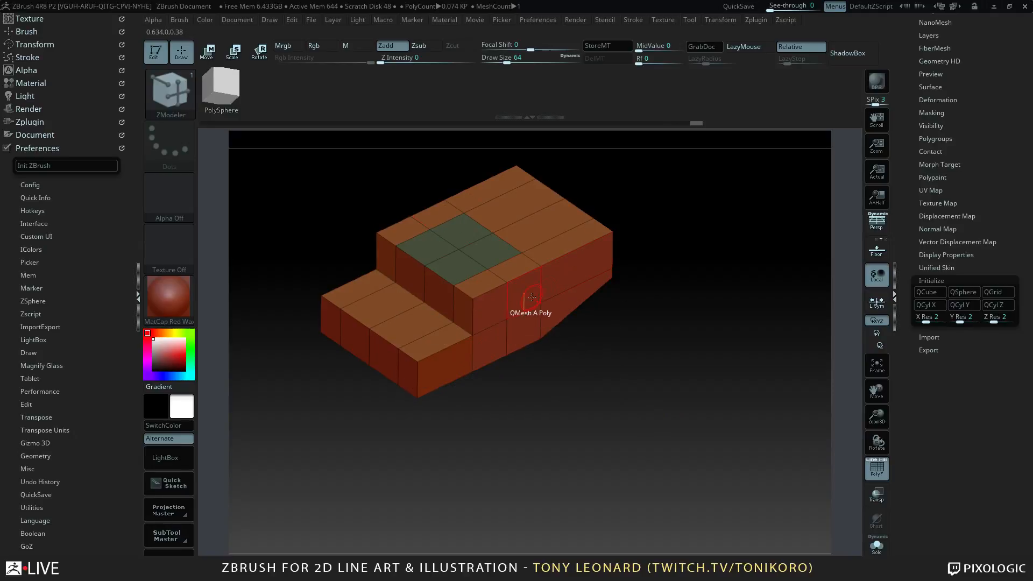
pyautogui.press('space')
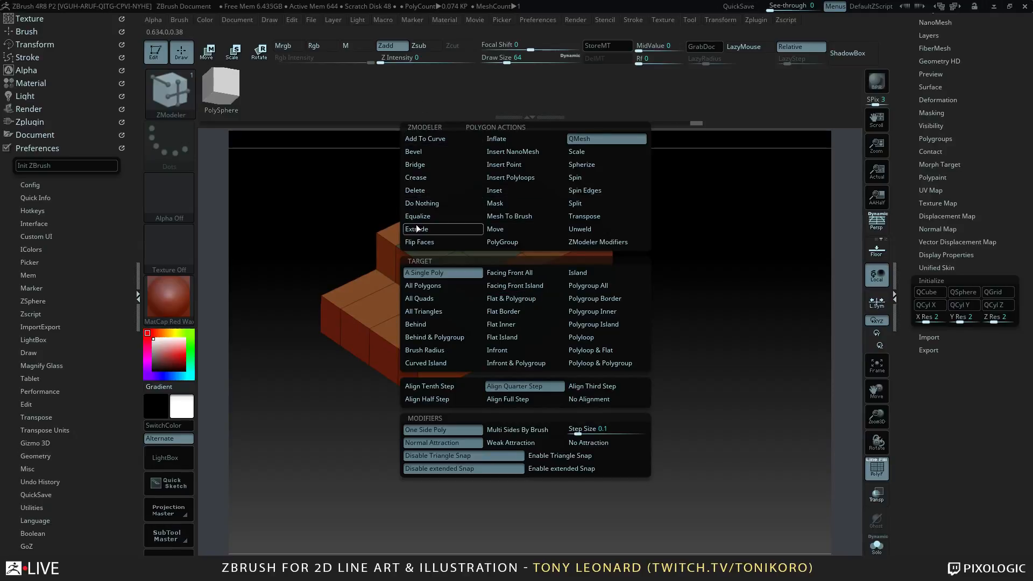
pyautogui.click(441, 229)
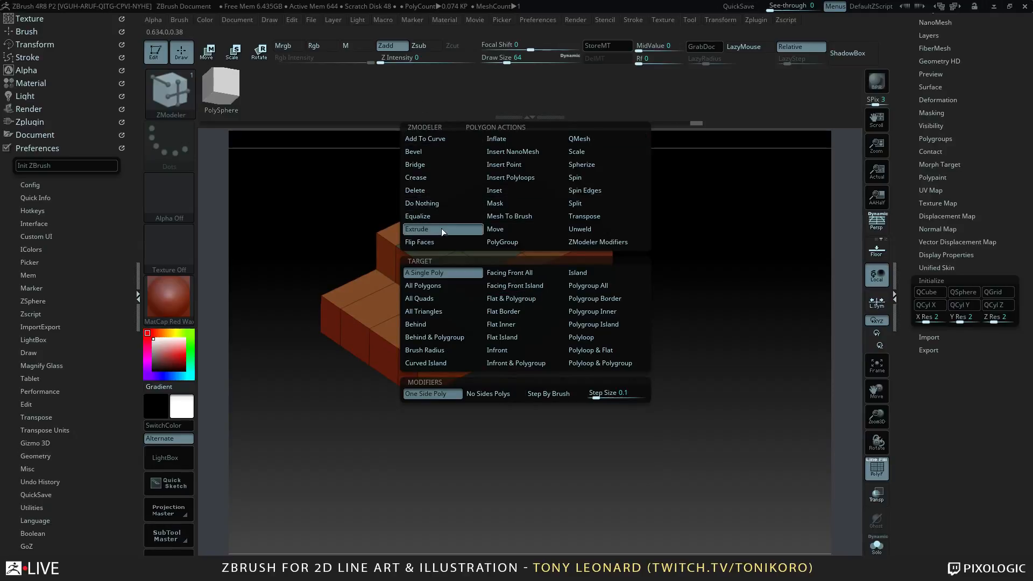
pyautogui.click(512, 395)
pyautogui.moveTo(500, 301); pyautogui.dragTo(514, 335)
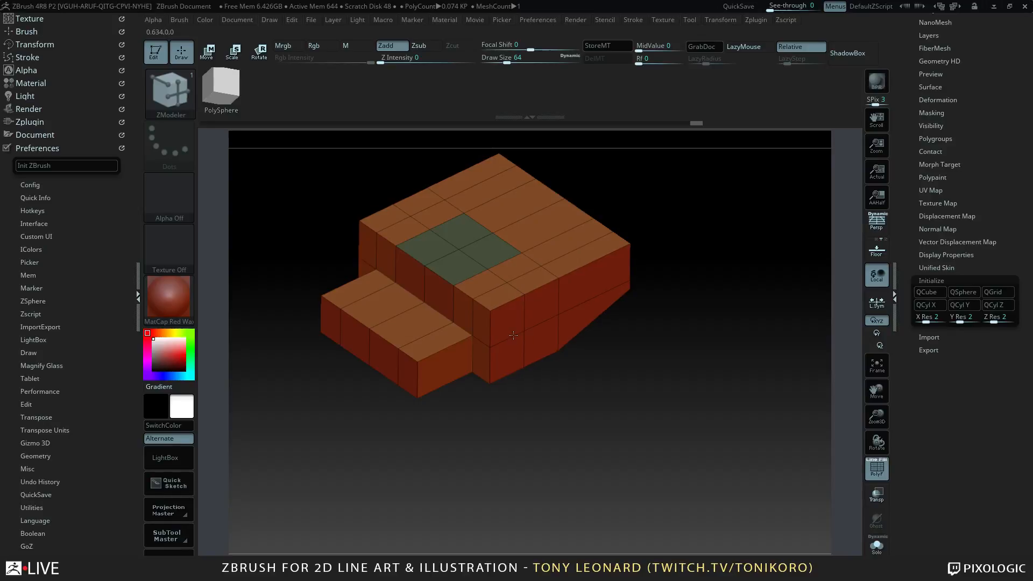
pyautogui.moveTo(512, 335); pyautogui.dragTo(514, 336)
# - Set the polygon action to QMesh and pull the top polygons of the low step up into a hood sloping to the body
pyautogui.moveTo(662, 409); pyautogui.dragTo(659, 466)
pyautogui.press('space')
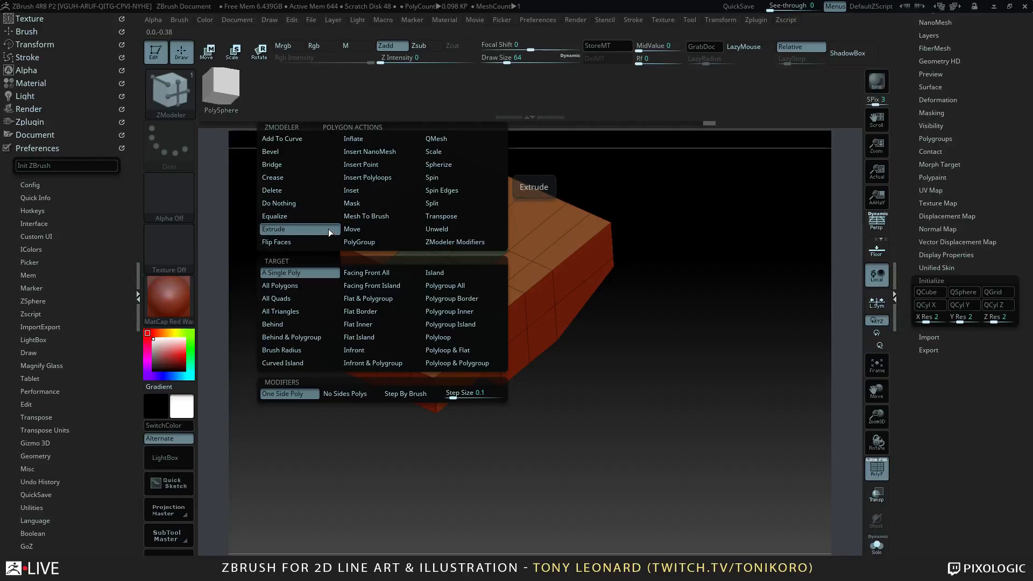
pyautogui.click(451, 138)
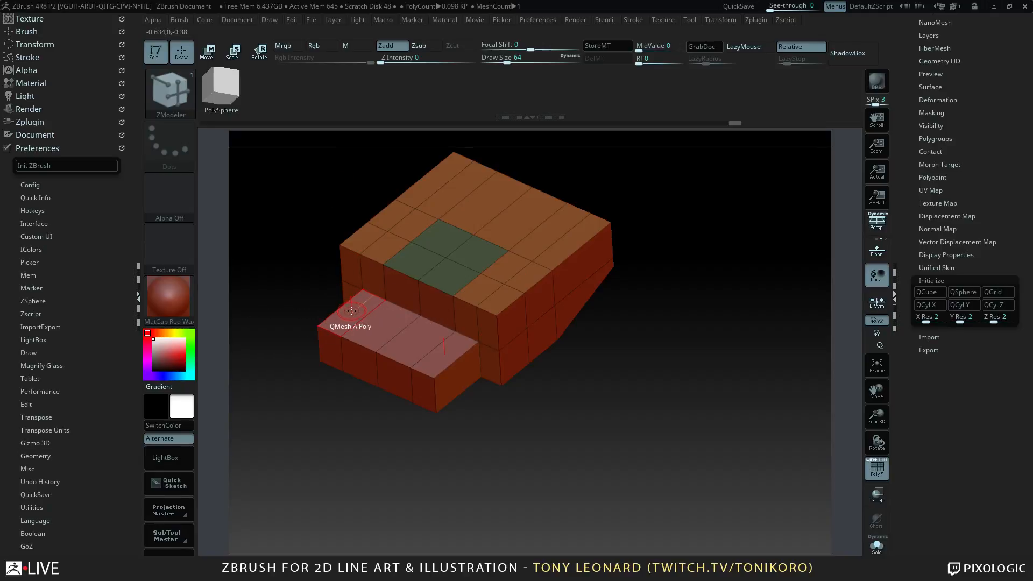
pyautogui.moveTo(350, 311); pyautogui.dragTo(351, 297)
pyautogui.moveTo(639, 429); pyautogui.dragTo(674, 451)
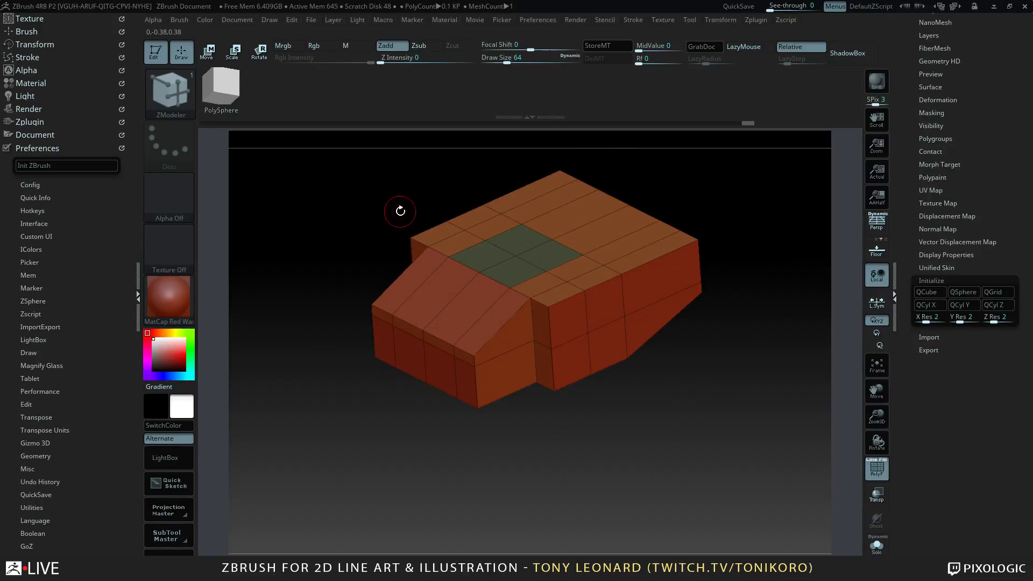
# - Switch to Photoshop and open the Scifi_pod_B&W_w_tone Photoshop file from the TL_ZBLIVE_Demo_files folder on the Desktop
pyautogui.hotkey('alt', 'Tab')
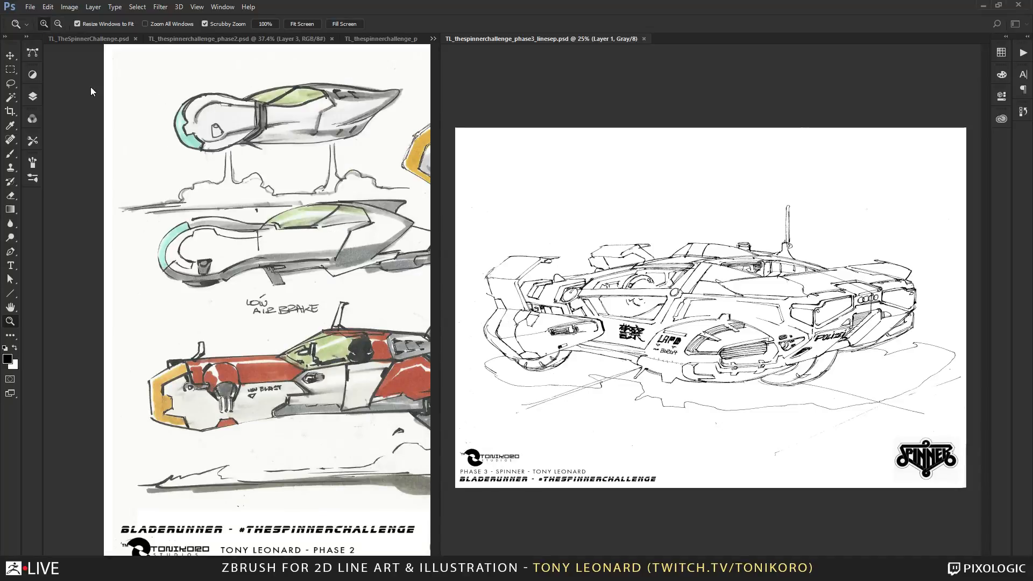
pyautogui.click(25, 6)
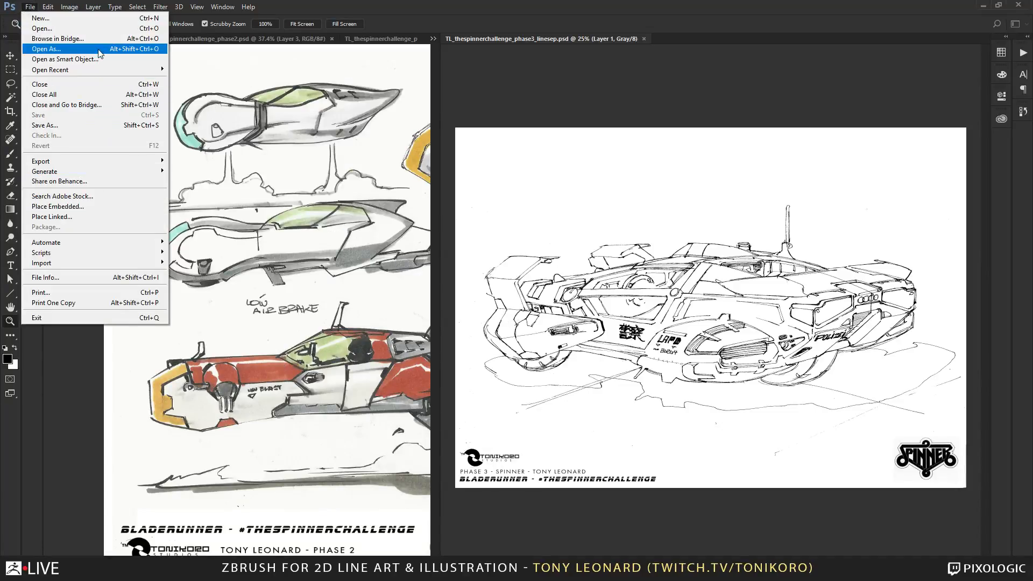
pyautogui.moveTo(112, 72)
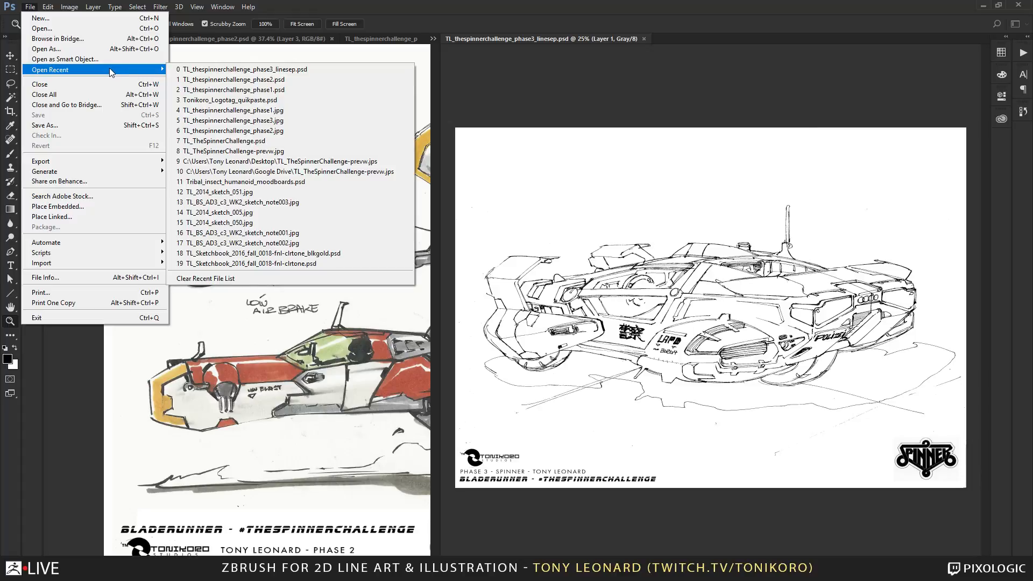
pyautogui.click(93, 28)
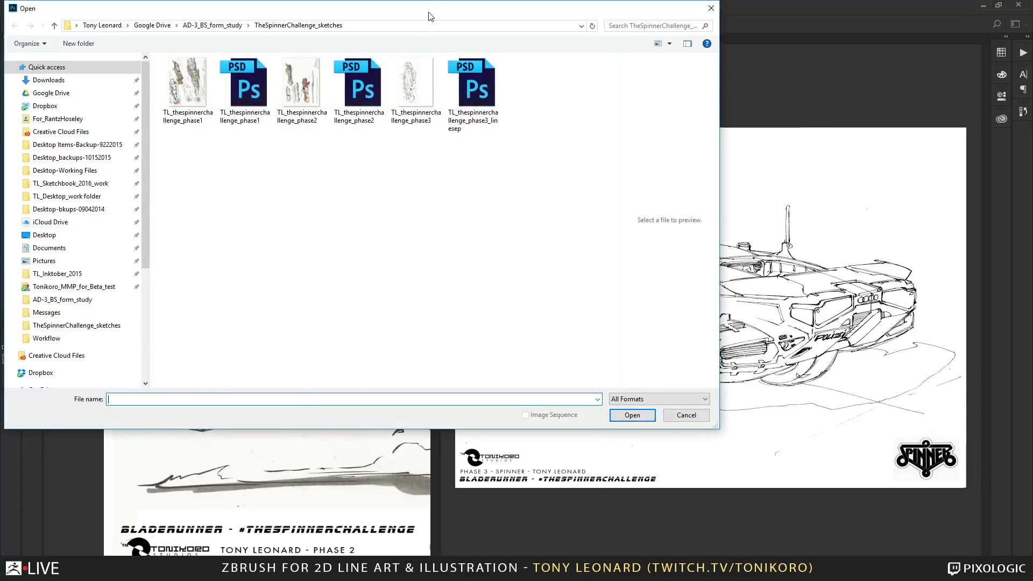
pyautogui.moveTo(430, 16); pyautogui.dragTo(610, 35)
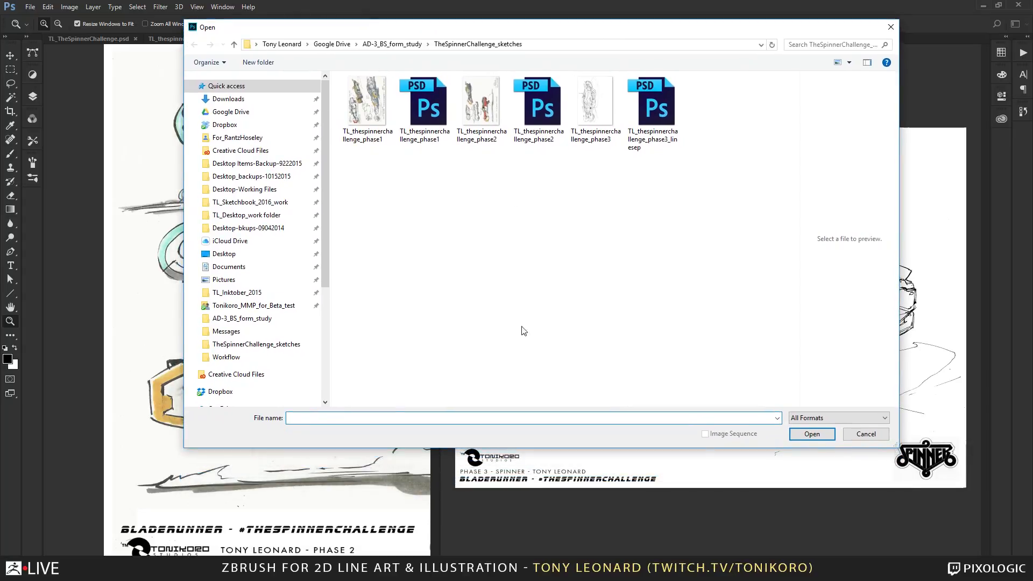
pyautogui.click(282, 44)
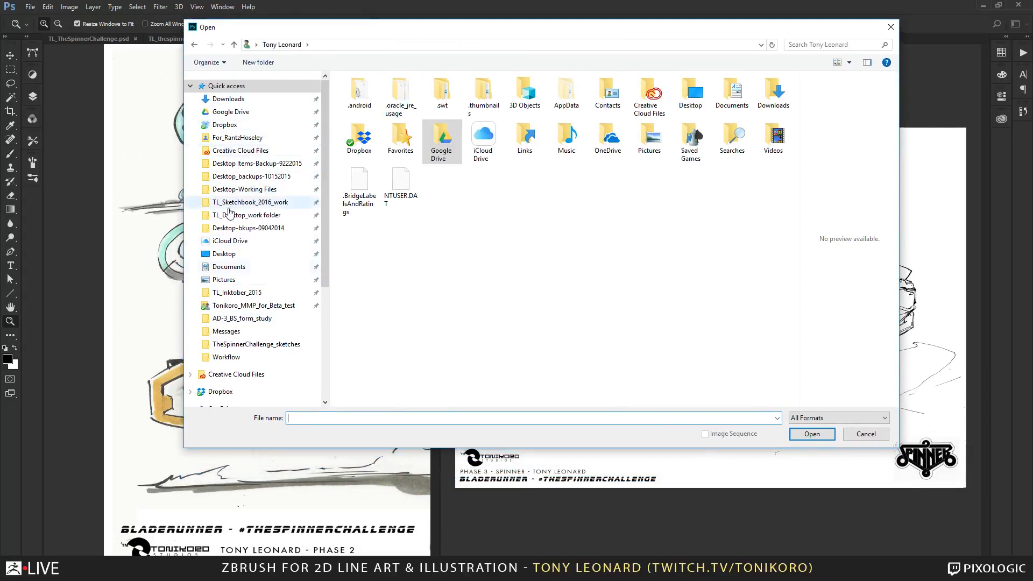
pyautogui.click(223, 253)
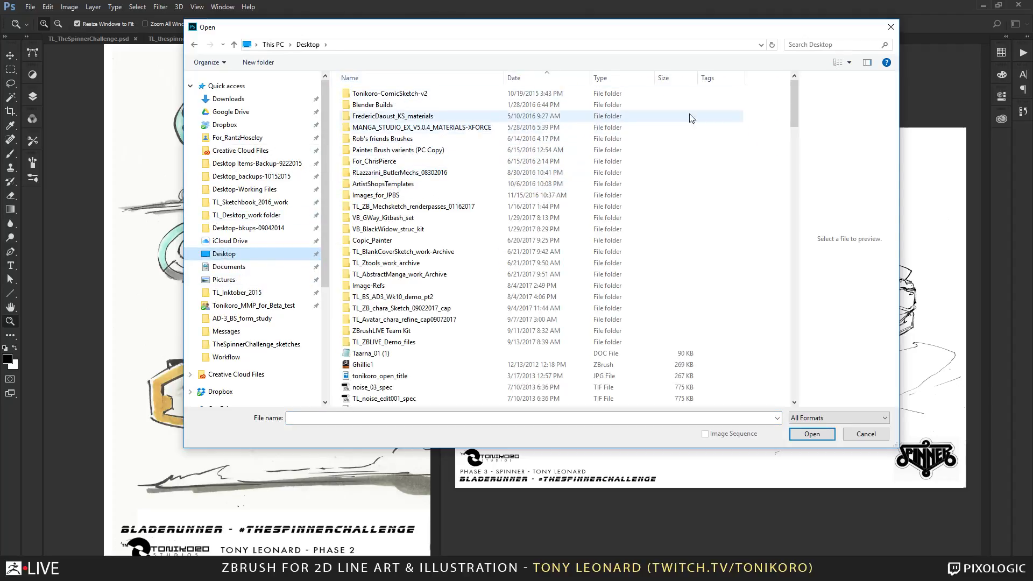
pyautogui.moveTo(794, 116); pyautogui.dragTo(800, 146)
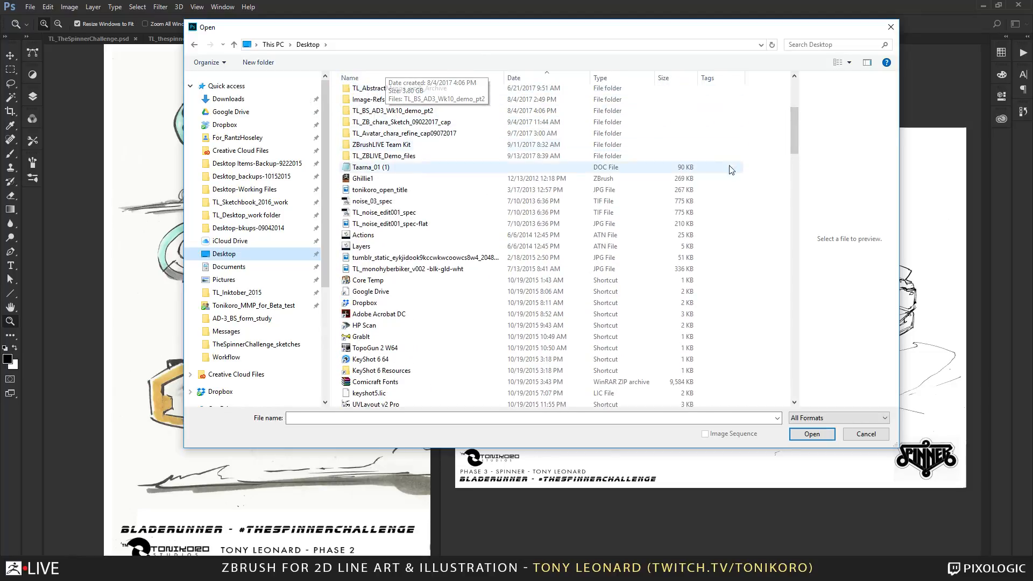
pyautogui.doubleClick(379, 156)
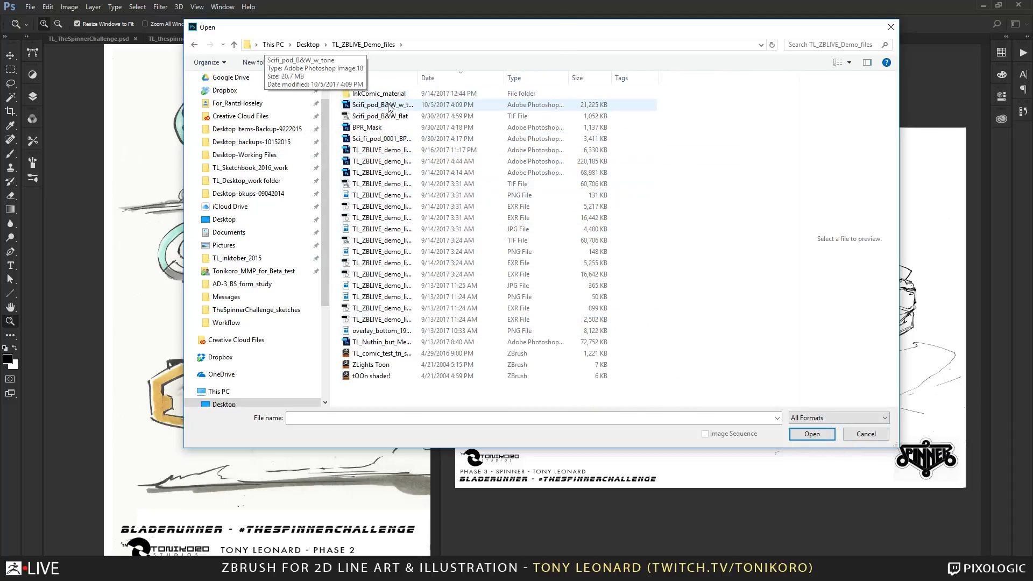
pyautogui.doubleClick(382, 105)
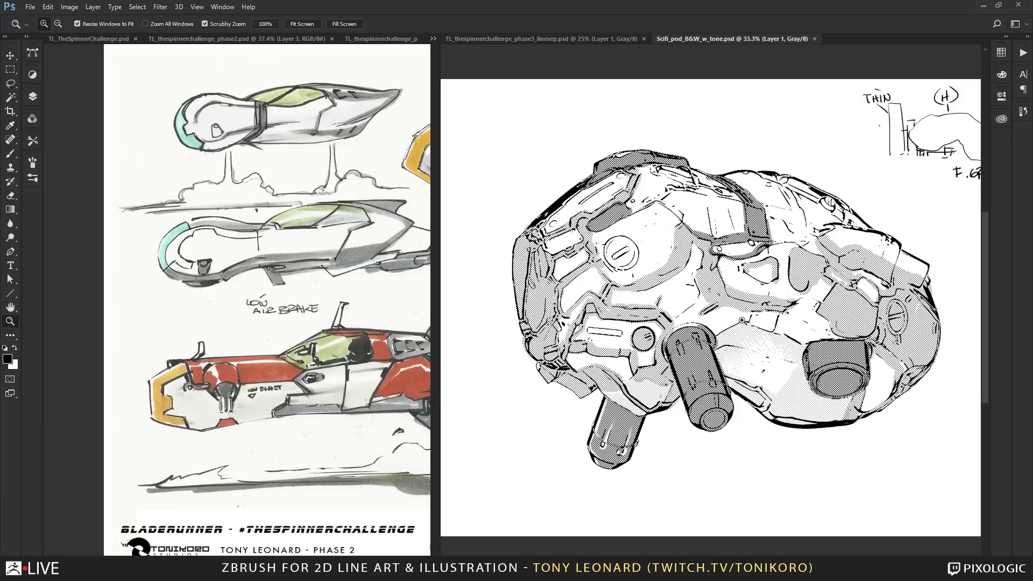
# - Examine the ink lines and halftone dots along the sci-fi pod's outer edges at close range
pyautogui.moveTo(599, 141); pyautogui.dragTo(798, 217)
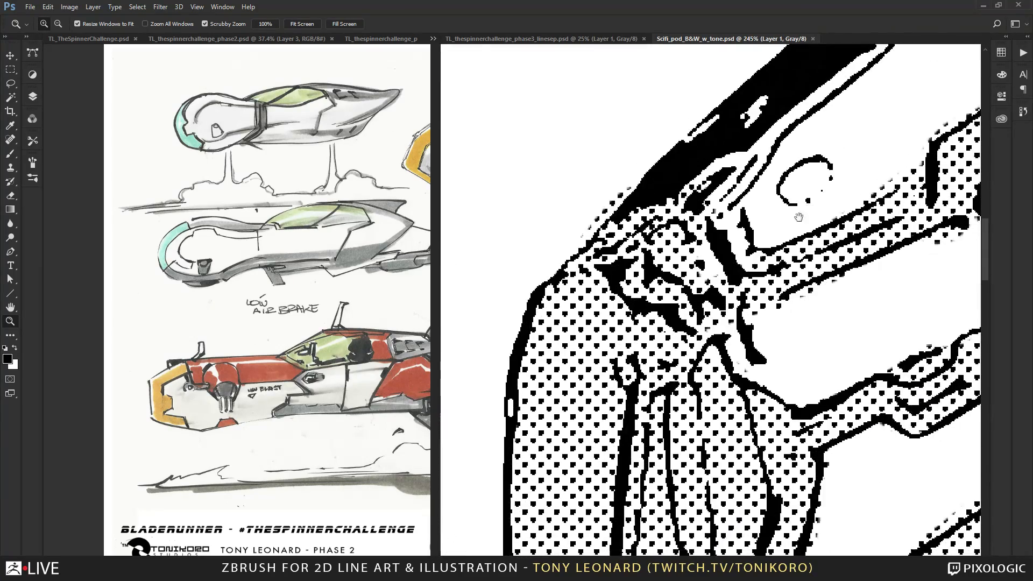
pyautogui.moveTo(668, 438); pyautogui.dragTo(661, 339)
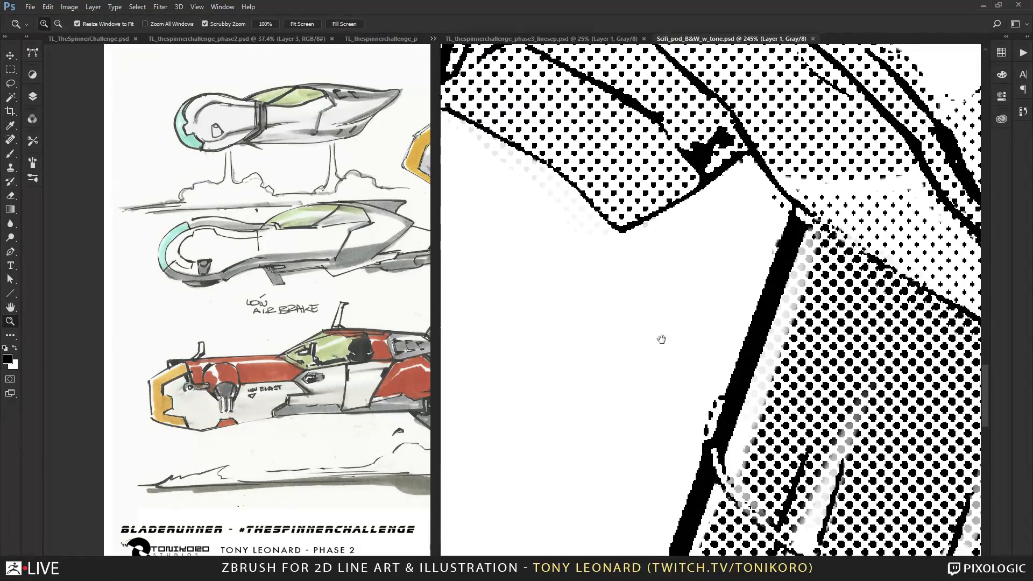
pyautogui.moveTo(780, 388); pyautogui.dragTo(799, 544)
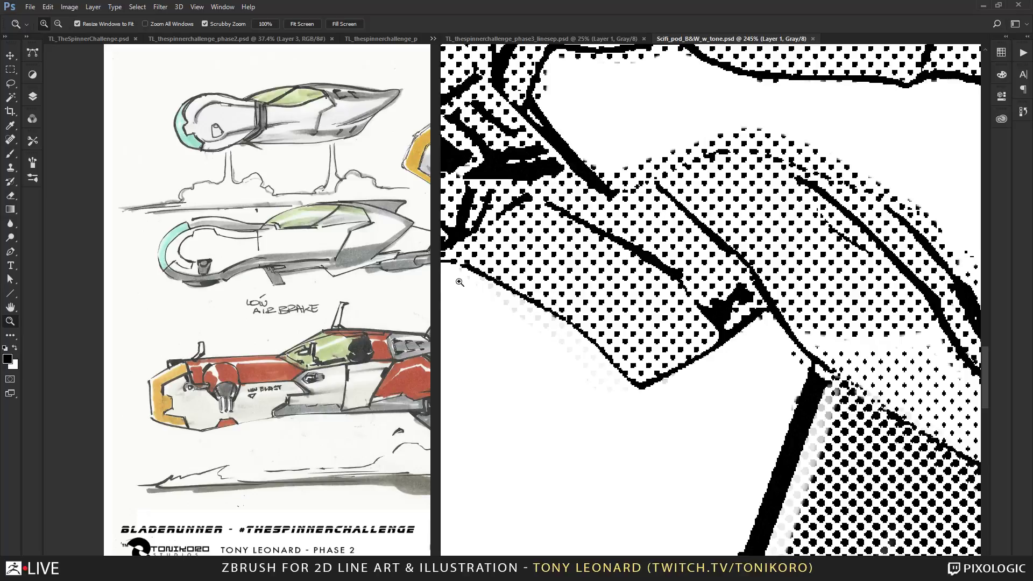
pyautogui.moveTo(507, 291); pyautogui.dragTo(541, 338)
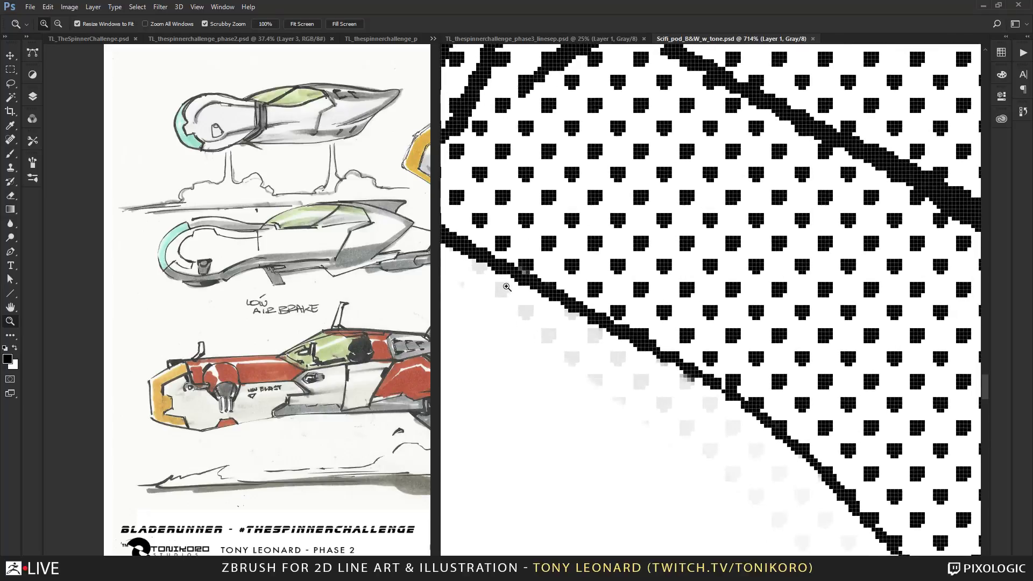
# - Zoom out to examine the whole sci-fi pod drawing with its ink lines and halftone shading, and return to ZBrush
pyautogui.keyDown('alt'); pyautogui.moveTo(692, 391); pyautogui.dragTo(636, 330); pyautogui.keyUp('alt')
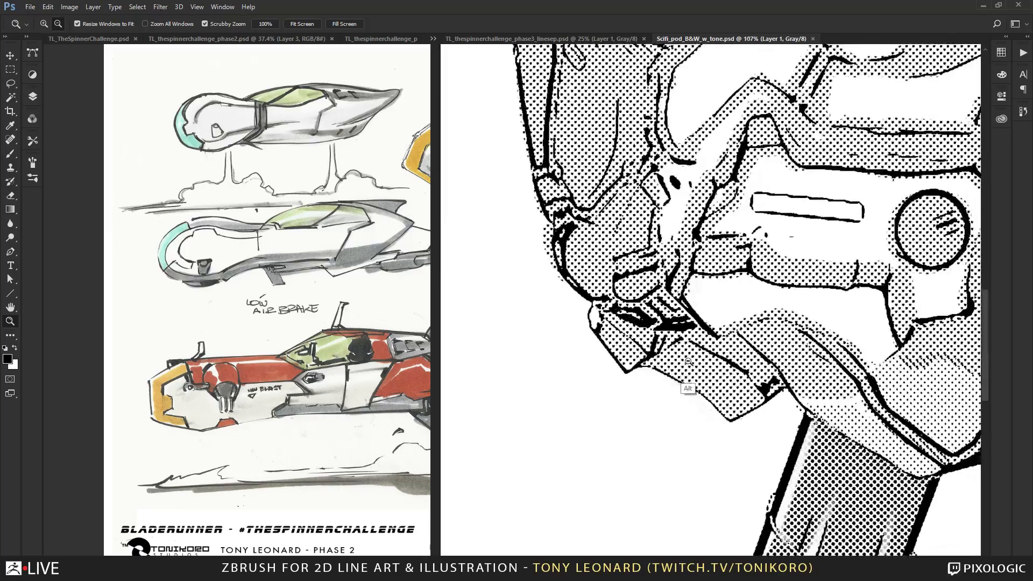
pyautogui.keyDown('alt'); pyautogui.moveTo(689, 365); pyautogui.dragTo(637, 324); pyautogui.keyUp('alt')
pyautogui.keyDown('alt'); pyautogui.moveTo(716, 368); pyautogui.dragTo(708, 313); pyautogui.keyUp('alt')
pyautogui.moveTo(834, 296); pyautogui.dragTo(670, 288)
pyautogui.click(657, 283)
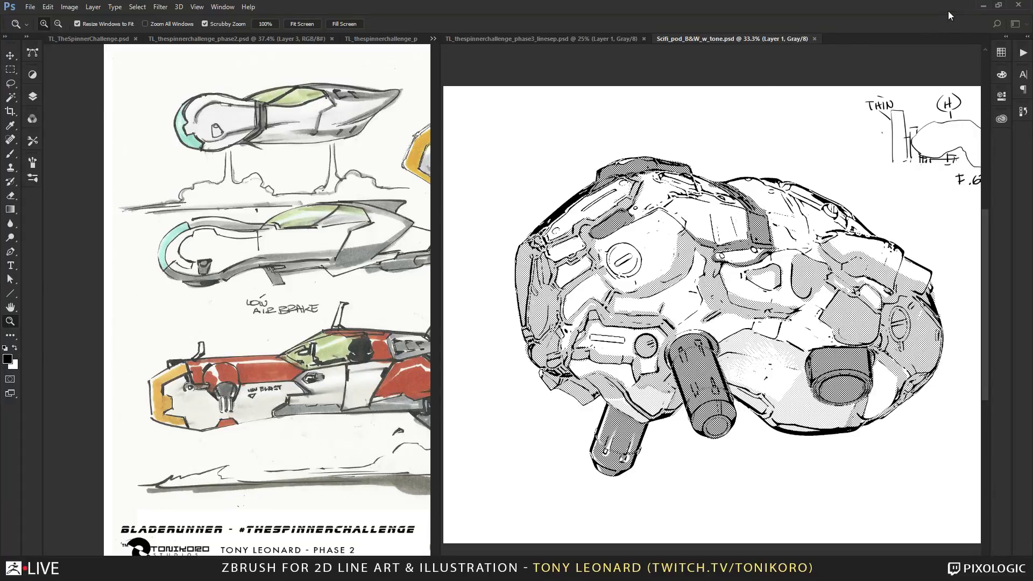
pyautogui.click(983, 7)
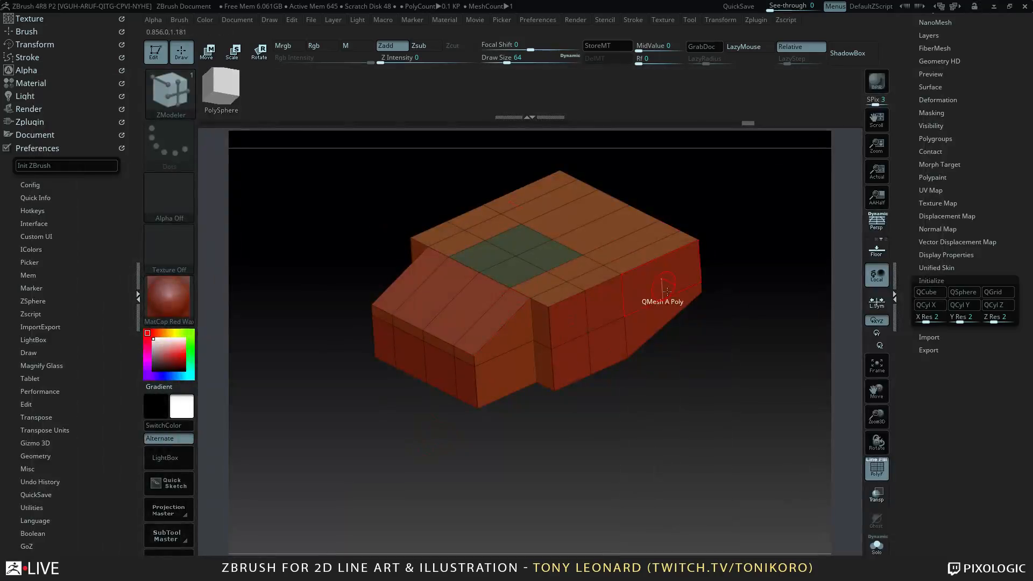
# - Try to extrude the body's lower front-facing polygons forward beside the hood with the Extrude polygon action, and undo it
pyautogui.moveTo(661, 451); pyautogui.dragTo(727, 458)
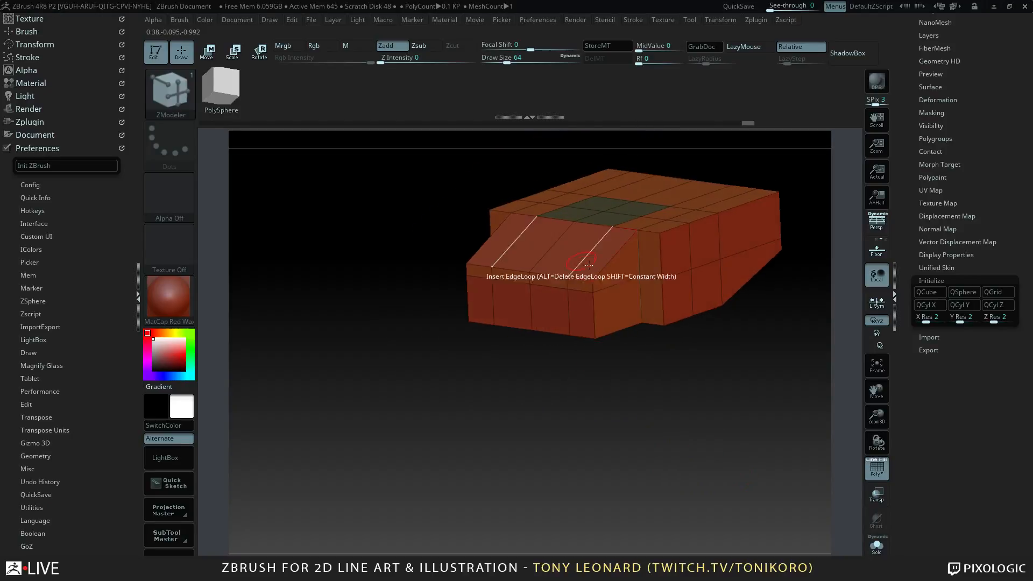
pyautogui.moveTo(710, 424); pyautogui.dragTo(718, 455)
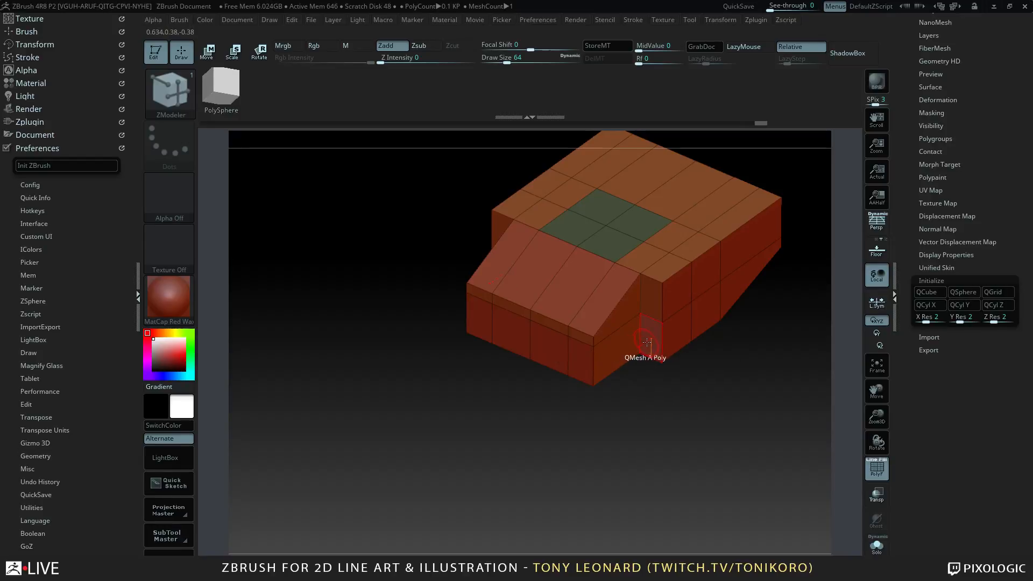
pyautogui.press('space')
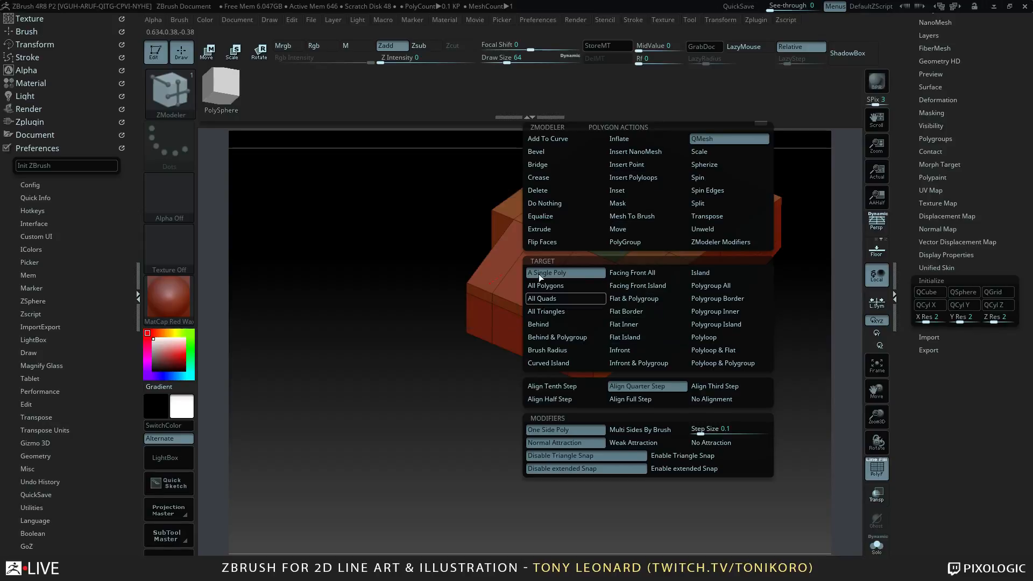
pyautogui.click(554, 228)
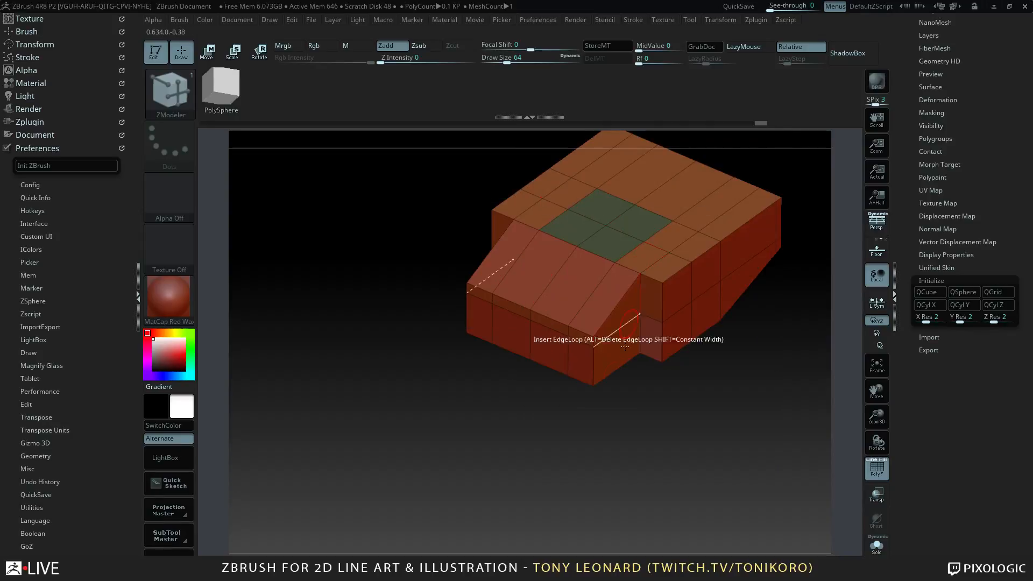
pyautogui.moveTo(646, 336); pyautogui.dragTo(570, 397)
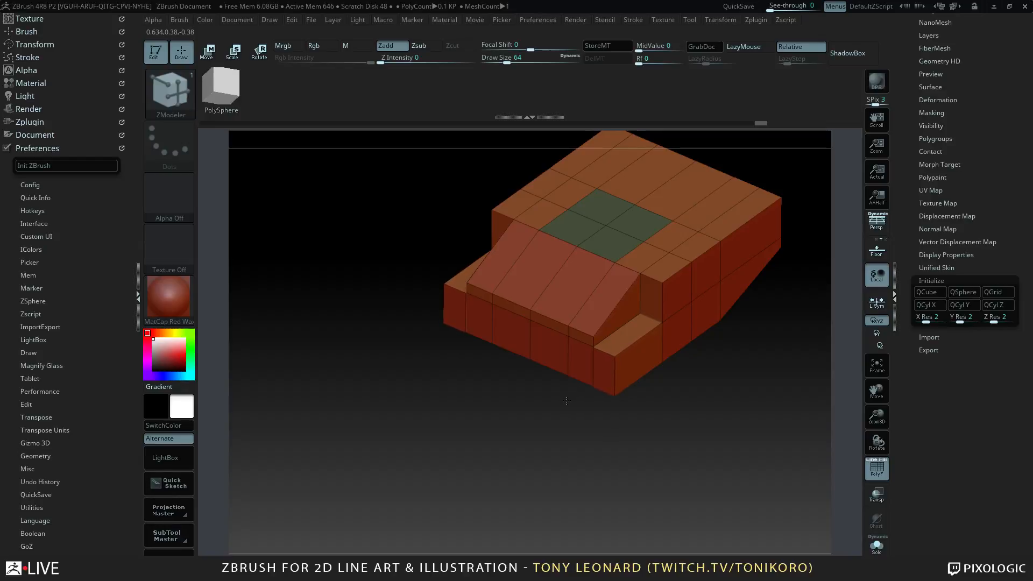
pyautogui.moveTo(566, 401); pyautogui.dragTo(606, 387)
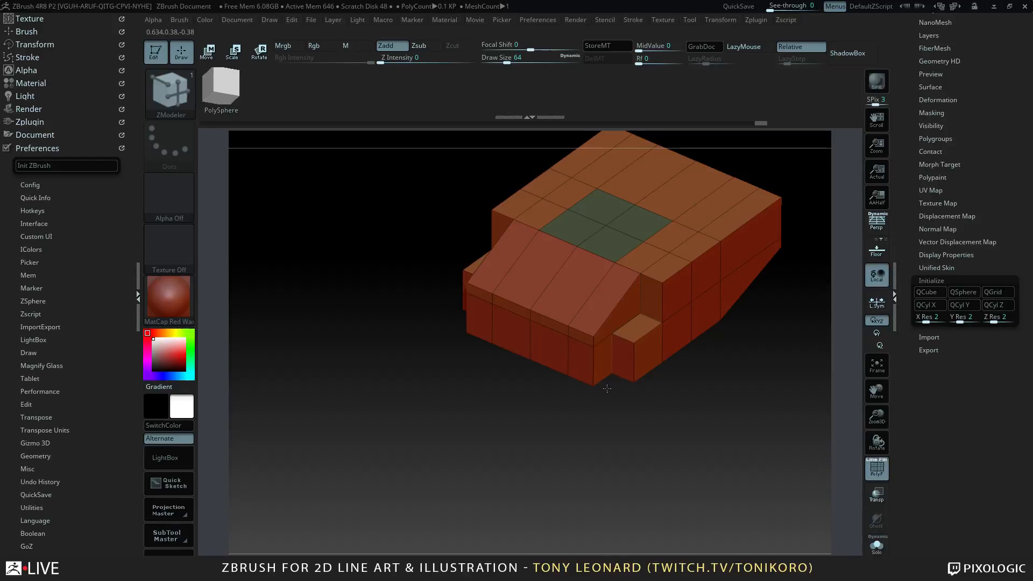
pyautogui.hotkey('ctrl', 'z')
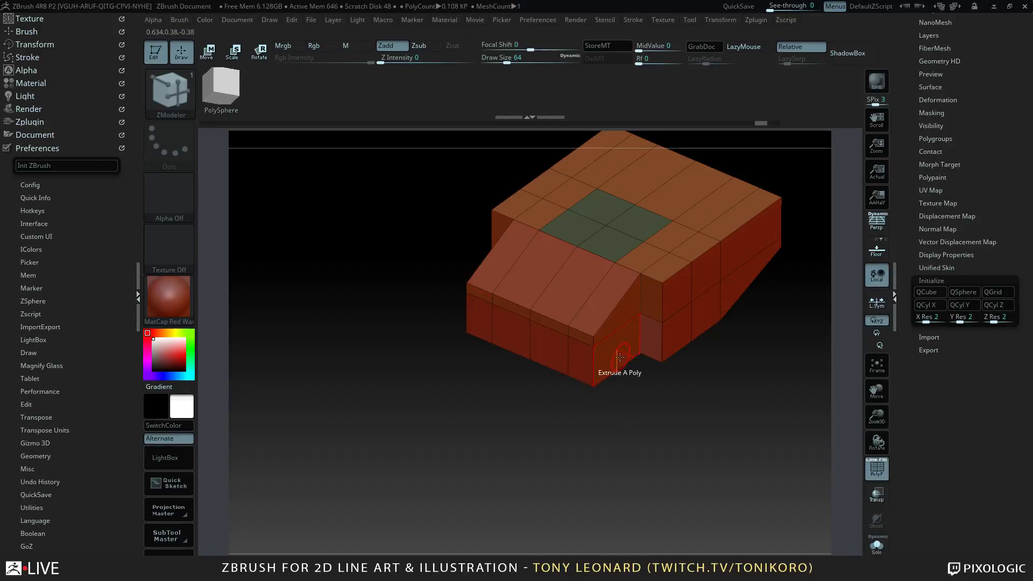
# - Set the polygon action to QMesh and pull the body's front-facing side polygons forward, filling the areas on both sides of the hood
pyautogui.press('space')
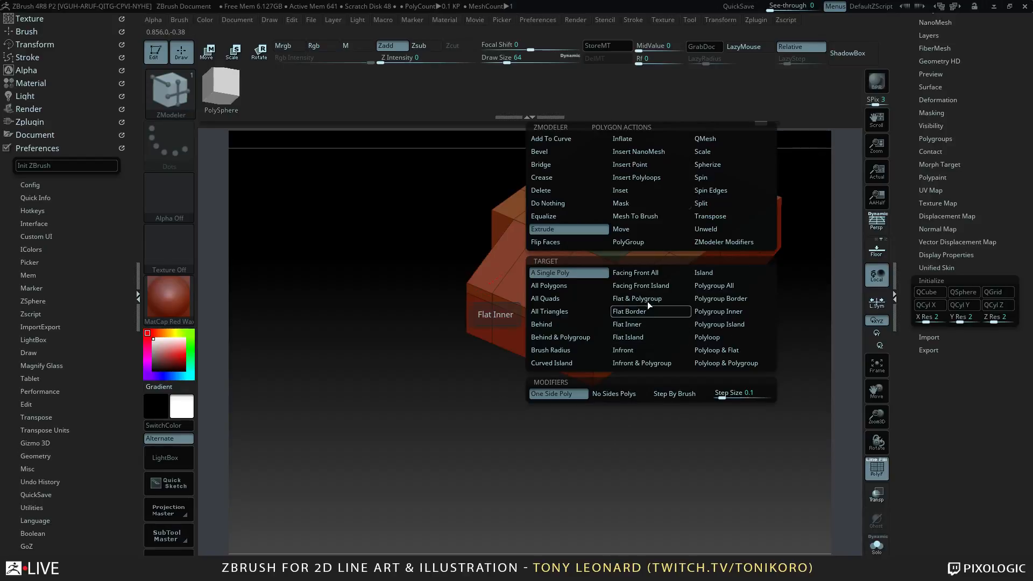
pyautogui.click(727, 138)
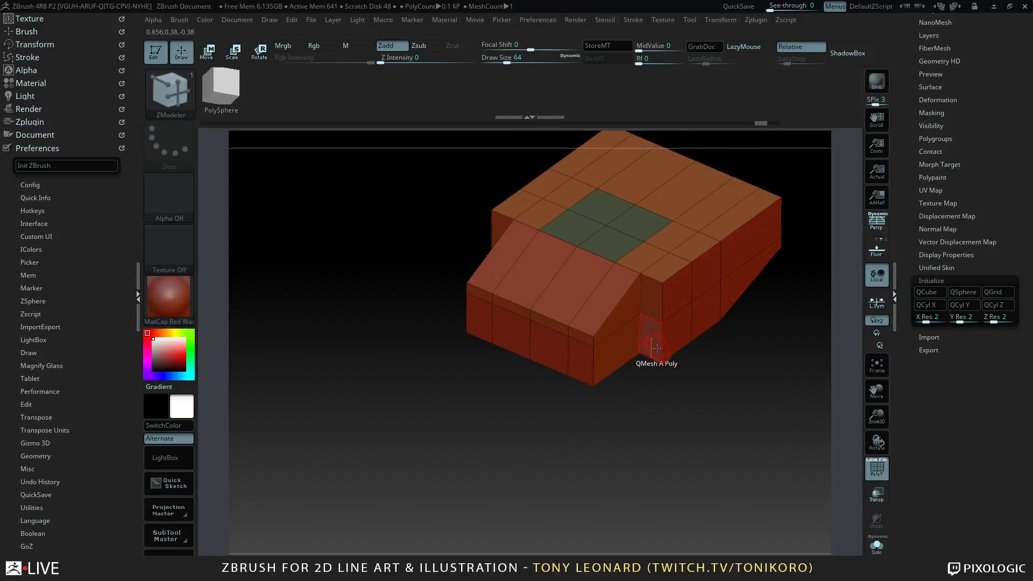
pyautogui.moveTo(657, 348); pyautogui.dragTo(603, 368)
pyautogui.moveTo(602, 410); pyautogui.dragTo(730, 455)
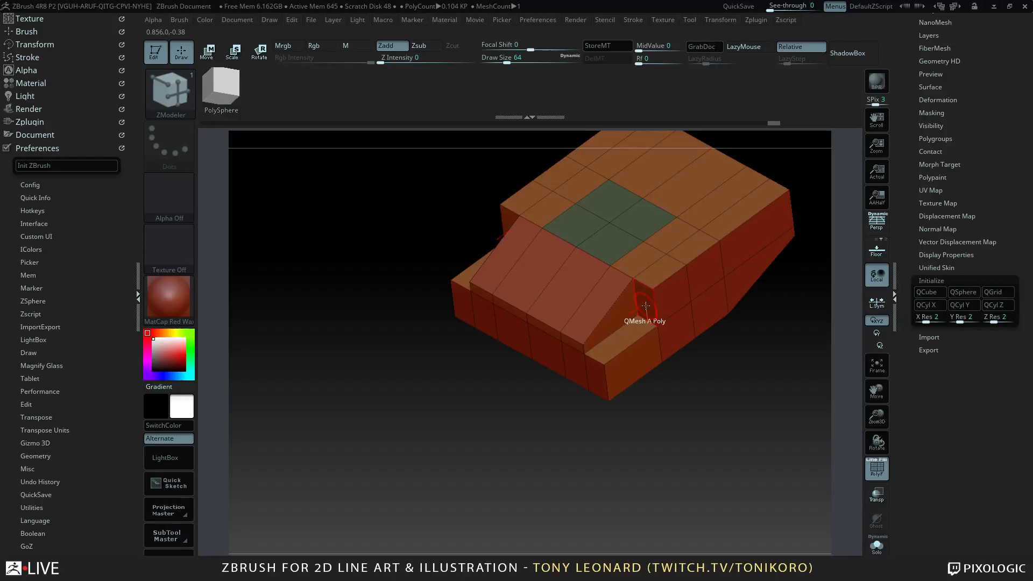
pyautogui.moveTo(646, 305); pyautogui.dragTo(624, 321)
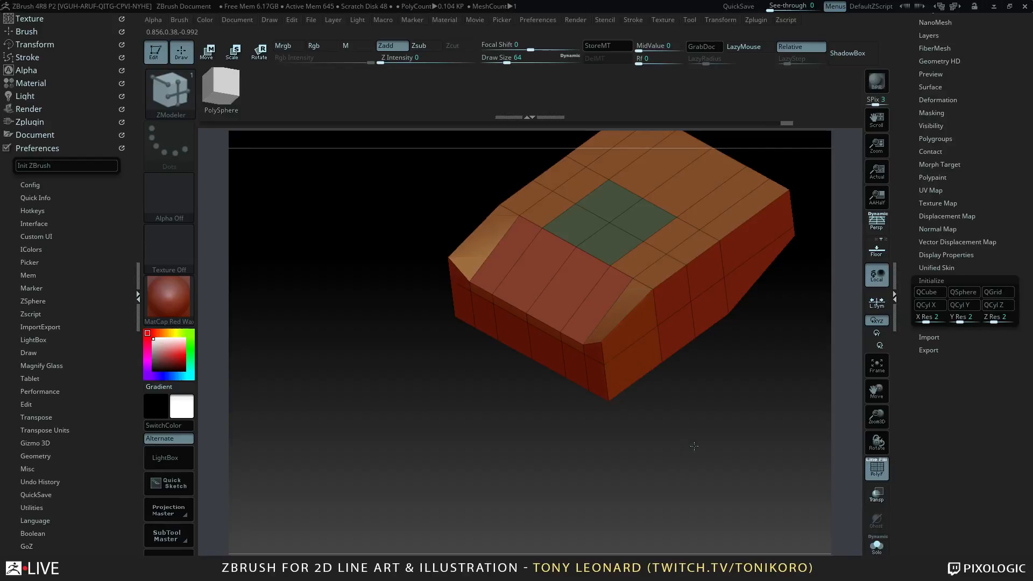
pyautogui.moveTo(633, 400); pyautogui.dragTo(702, 454)
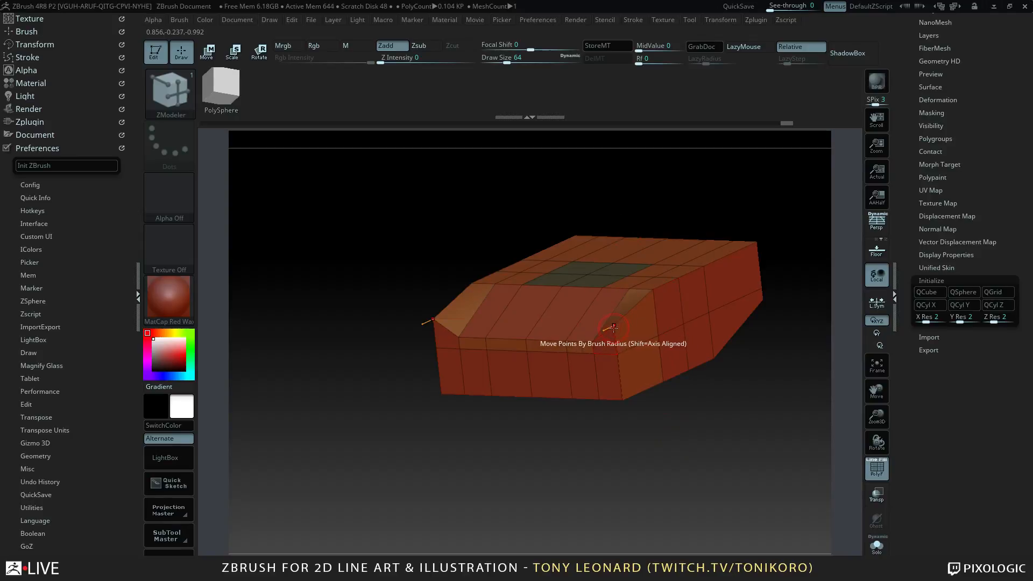
# - Select the Move brush and reshape the hood's outer front corners so the side strips align with the sloping hood
pyautogui.press('b')
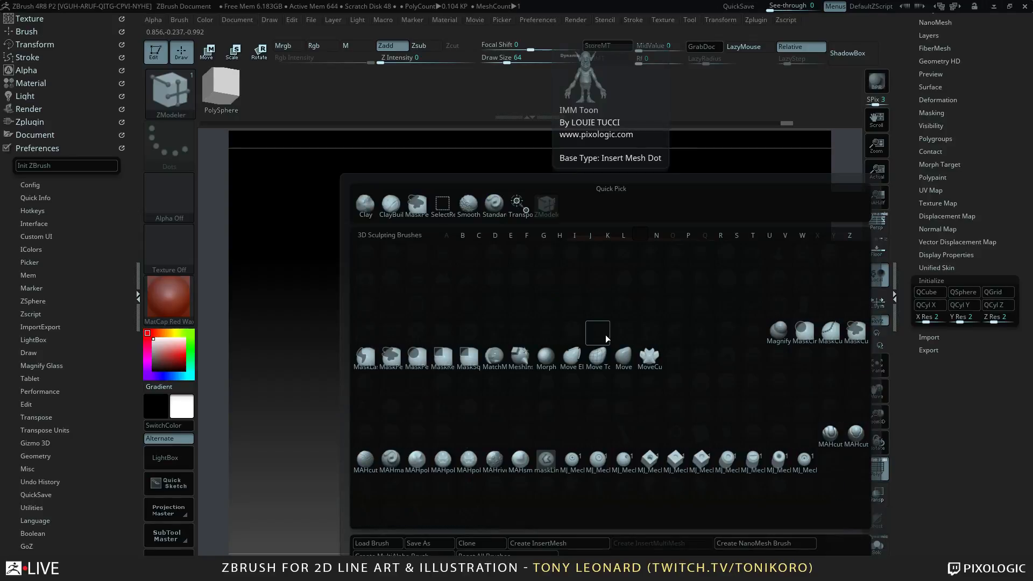
pyautogui.click(626, 356)
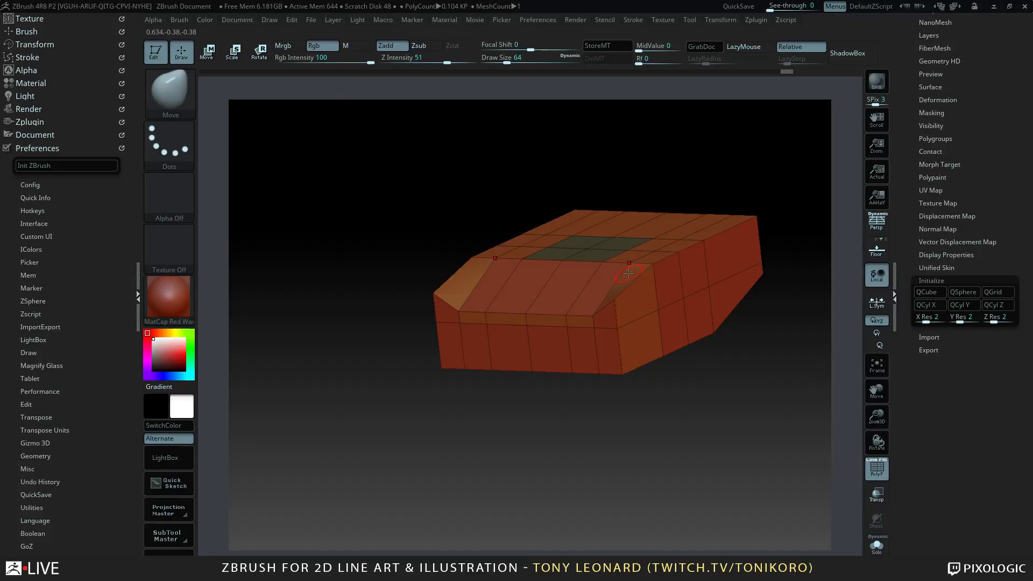
pyautogui.moveTo(698, 404); pyautogui.dragTo(702, 380)
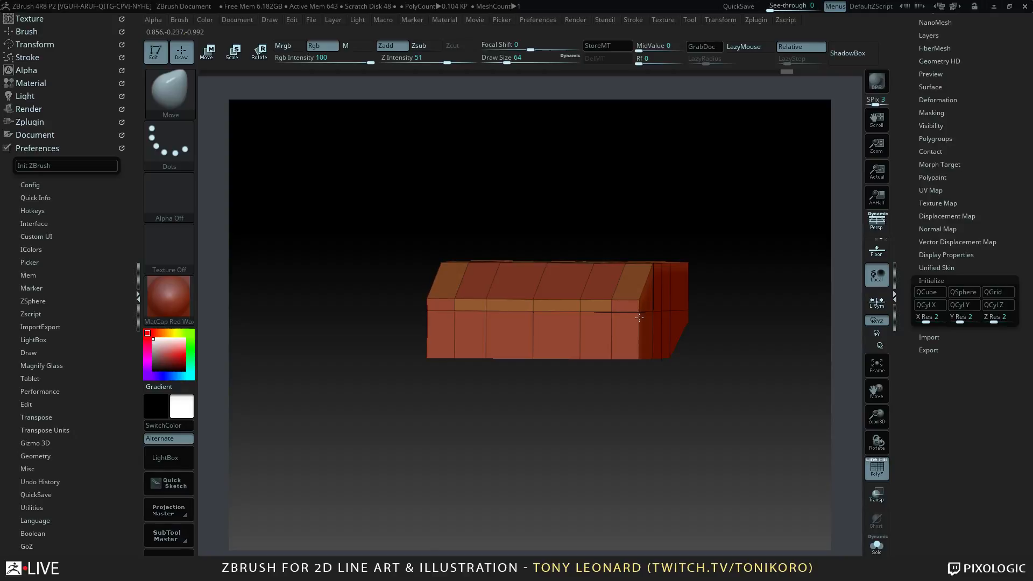
pyautogui.moveTo(672, 409); pyautogui.dragTo(731, 406)
pyautogui.keyDown('alt'); pyautogui.moveTo(705, 519); pyautogui.dragTo(697, 432); pyautogui.keyUp('alt')
pyautogui.keyDown('alt'); pyautogui.moveTo(684, 385); pyautogui.dragTo(715, 426); pyautogui.keyUp('alt')
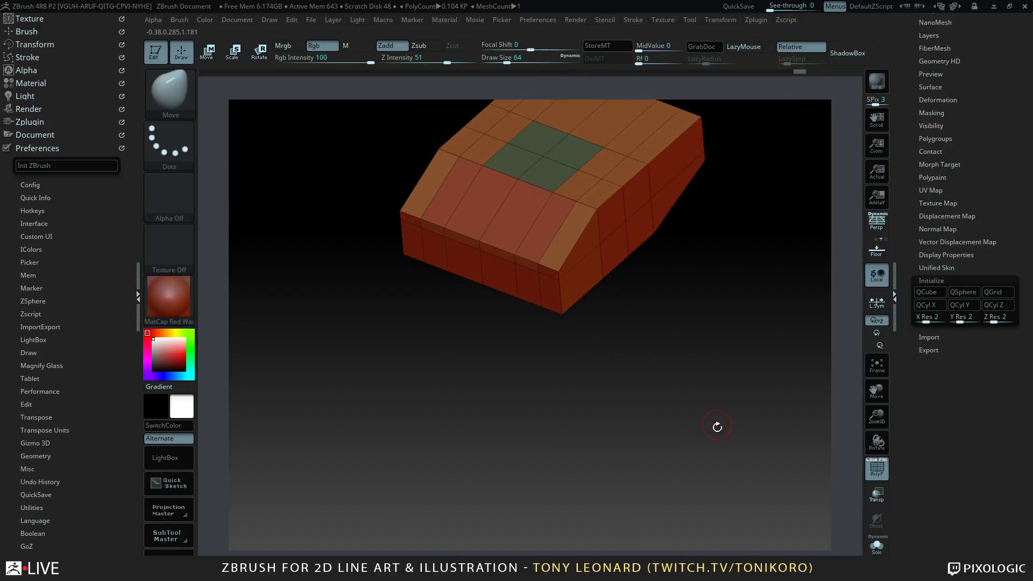
pyautogui.keyDown('alt'); pyautogui.moveTo(716, 347); pyautogui.dragTo(739, 481); pyautogui.keyUp('alt')
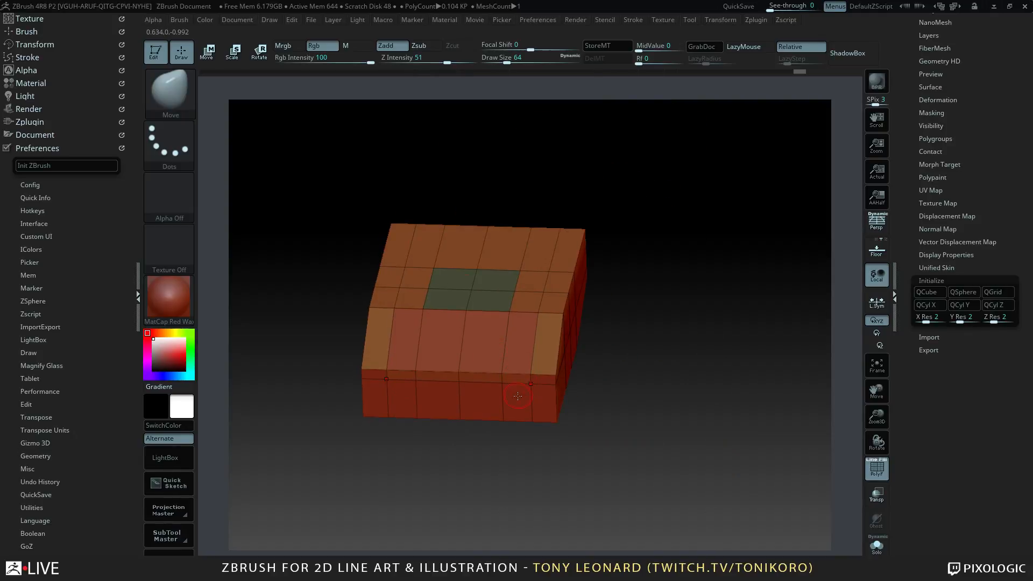
# - Select the ZModeler brush, set the polygon action to Extrude, and extrude the outer lower front polygons forward into two prongs
pyautogui.press('b')
pyautogui.press('t')
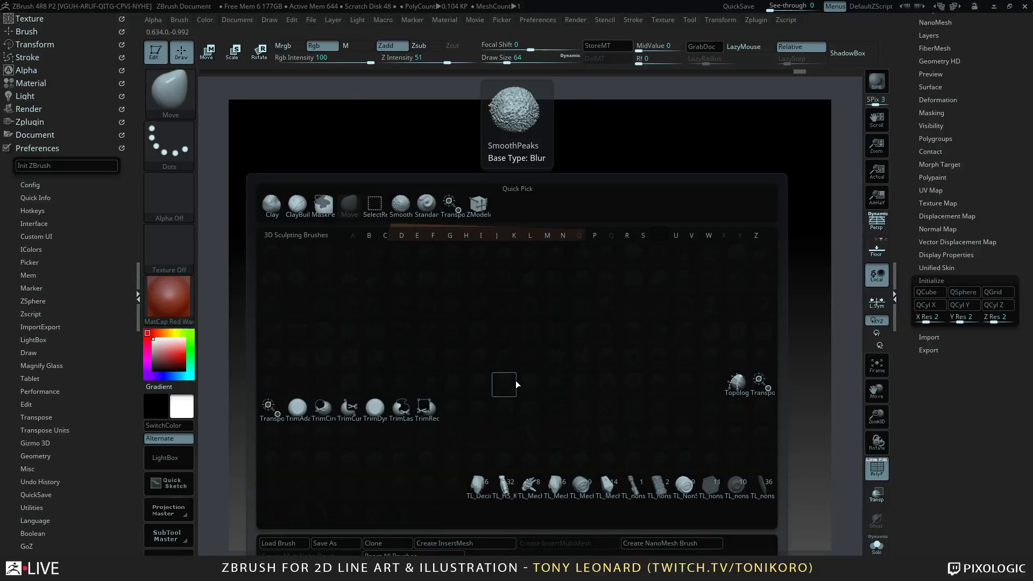
pyautogui.press('Escape')
pyautogui.press('b')
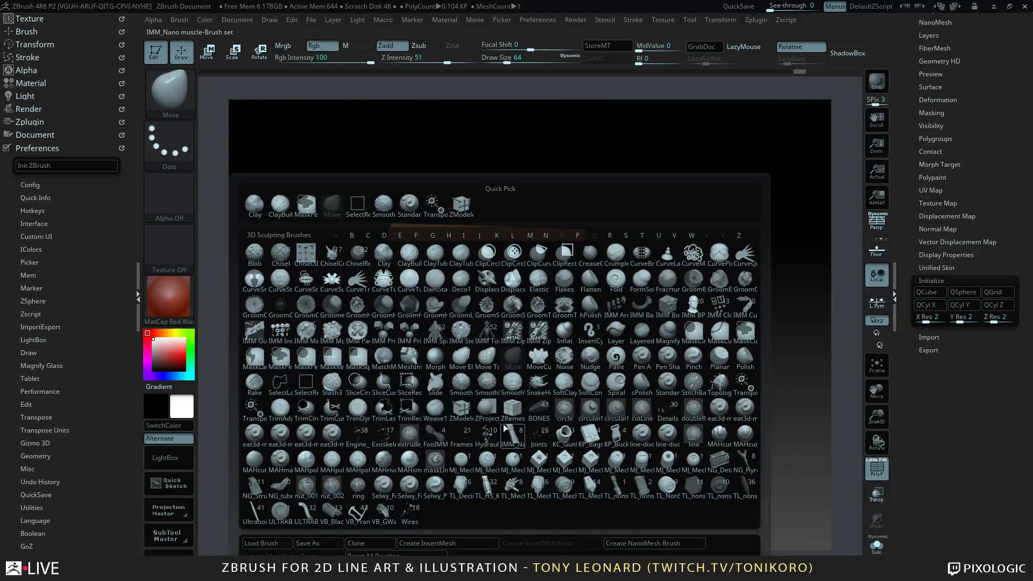
pyautogui.press('z')
pyautogui.press('m')
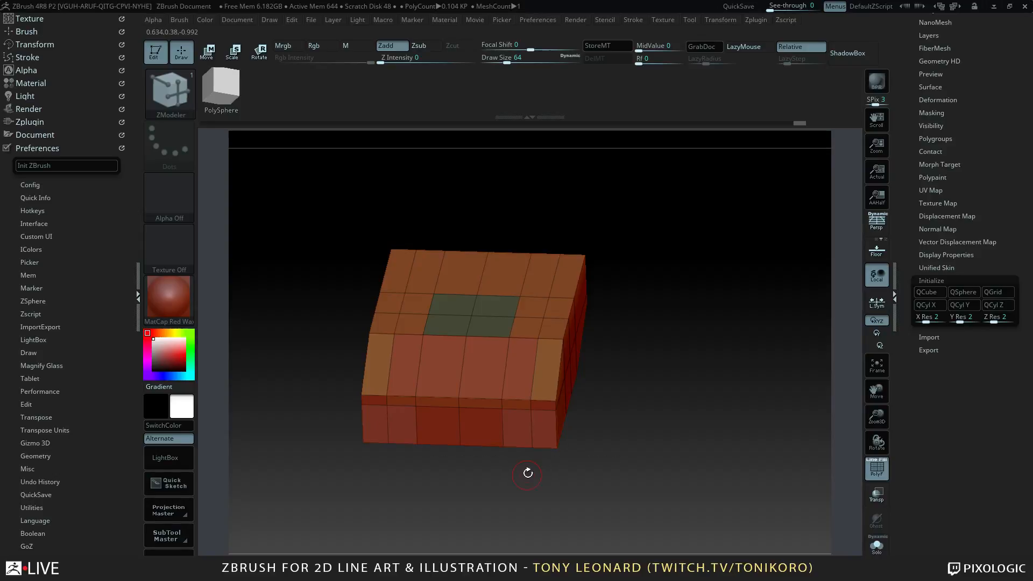
pyautogui.press('space')
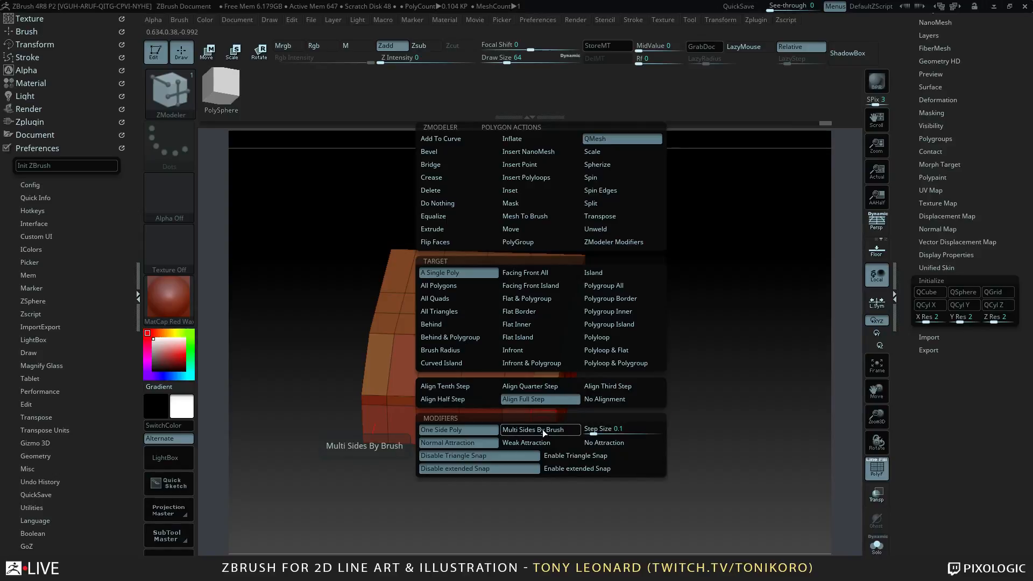
pyautogui.click(441, 228)
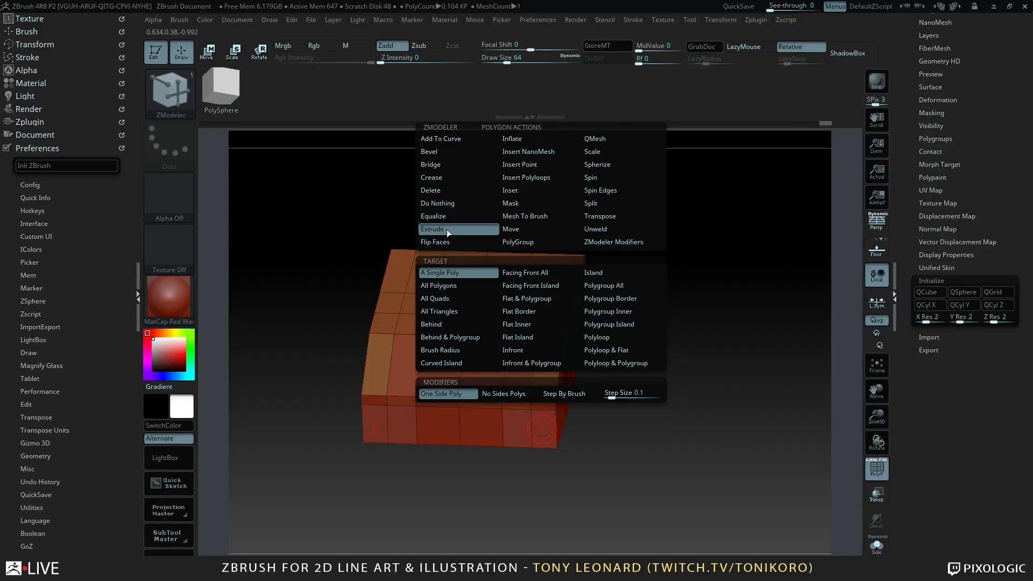
pyautogui.moveTo(542, 433); pyautogui.dragTo(504, 533)
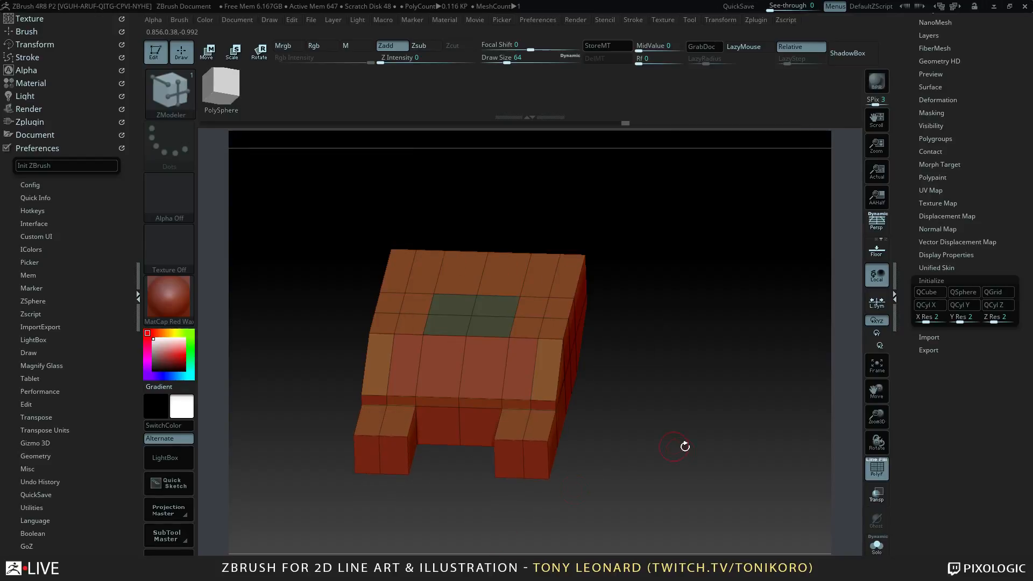
# - Extrude the end polygons of both front prongs forward in a short section and a longer one
pyautogui.moveTo(684, 447)
pyautogui.mouseDown()
pyautogui.moveTo(659, 380)
pyautogui.moveTo(702, 355)
pyautogui.moveTo(702, 396)
pyautogui.moveTo(685, 409)
pyautogui.moveTo(686, 445)
pyautogui.moveTo(714, 353)
pyautogui.moveTo(717, 463)
pyautogui.moveTo(700, 482)
pyautogui.moveTo(692, 470)
pyautogui.moveTo(696, 456)
pyautogui.moveTo(720, 458)
pyautogui.moveTo(694, 461)
pyautogui.mouseUp()
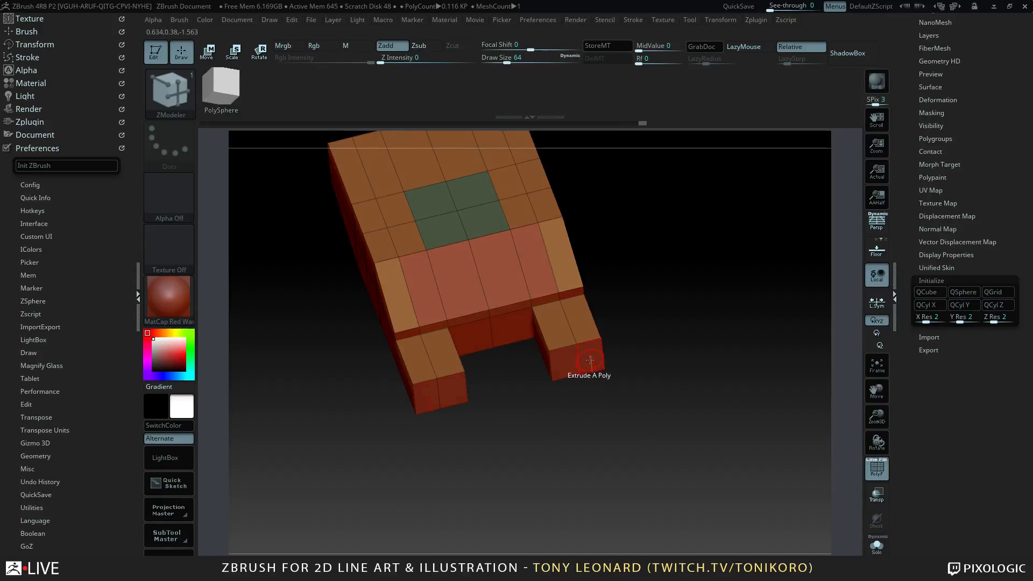
pyautogui.moveTo(590, 360); pyautogui.dragTo(599, 378)
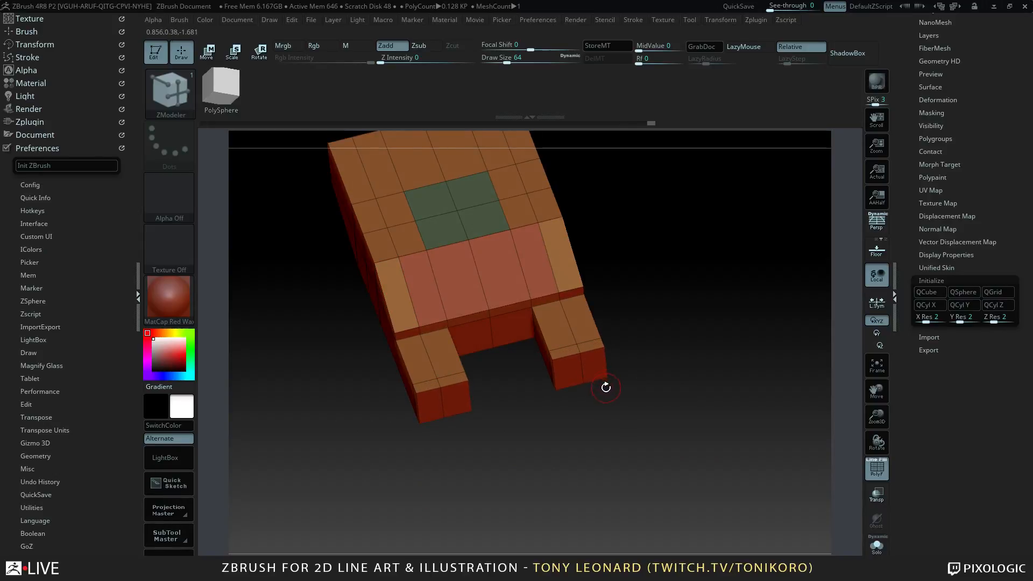
pyautogui.click(595, 367)
pyautogui.keyDown('alt'); pyautogui.click(441, 409); pyautogui.keyUp('alt')
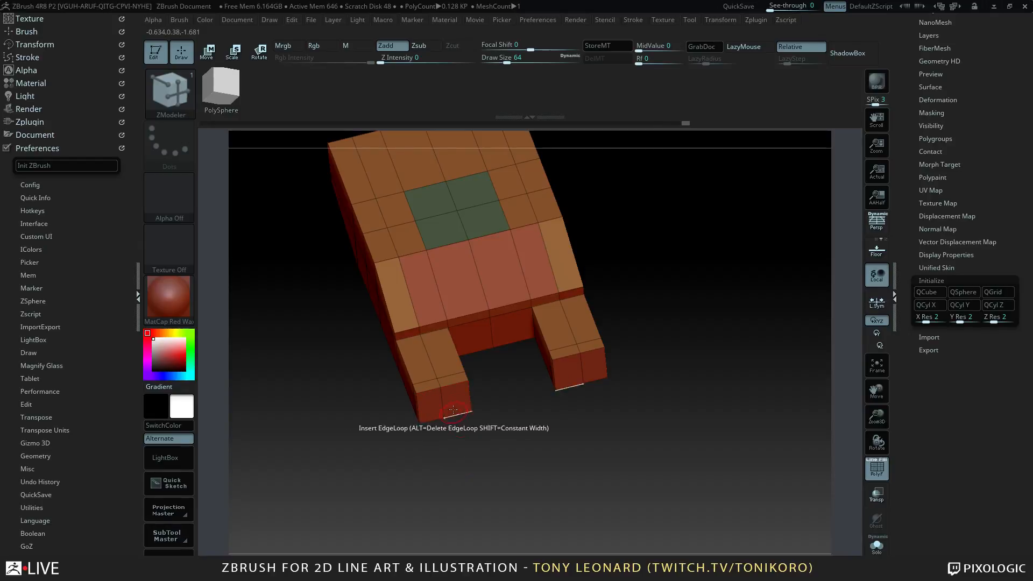
pyautogui.moveTo(457, 406); pyautogui.dragTo(490, 489)
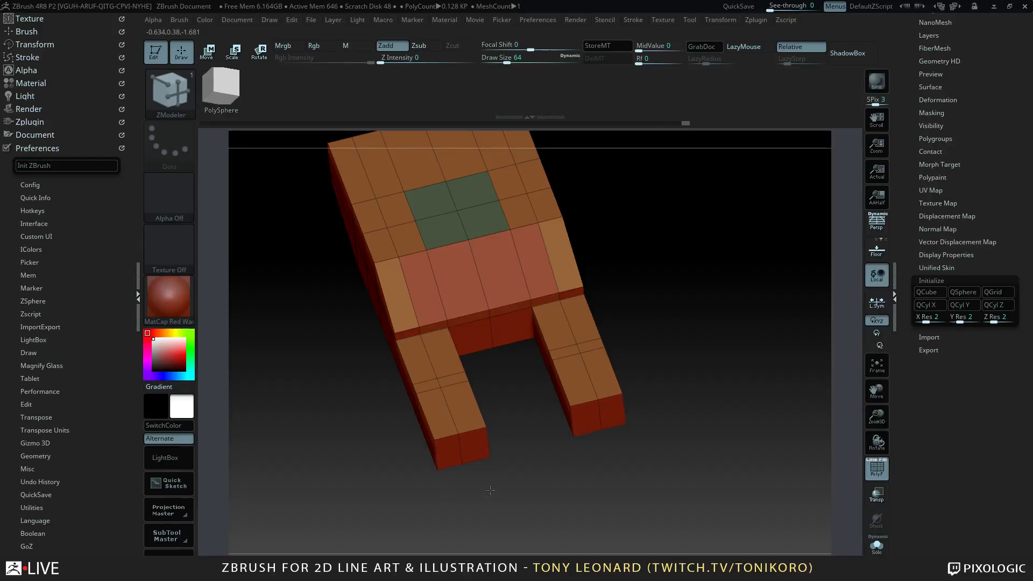
pyautogui.moveTo(595, 405); pyautogui.dragTo(626, 498, button='right')
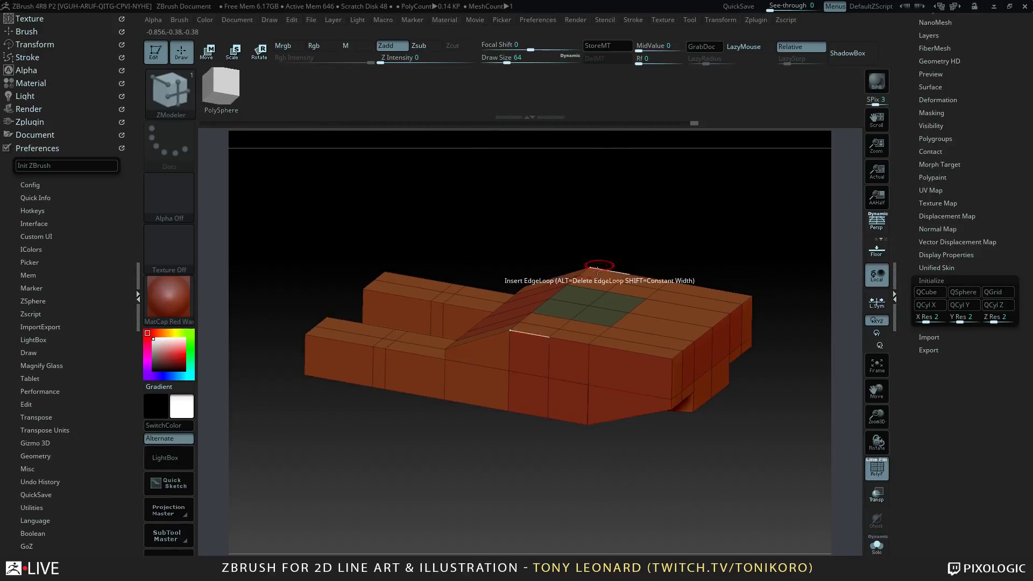
pyautogui.hotkey('alt', 'Tab')
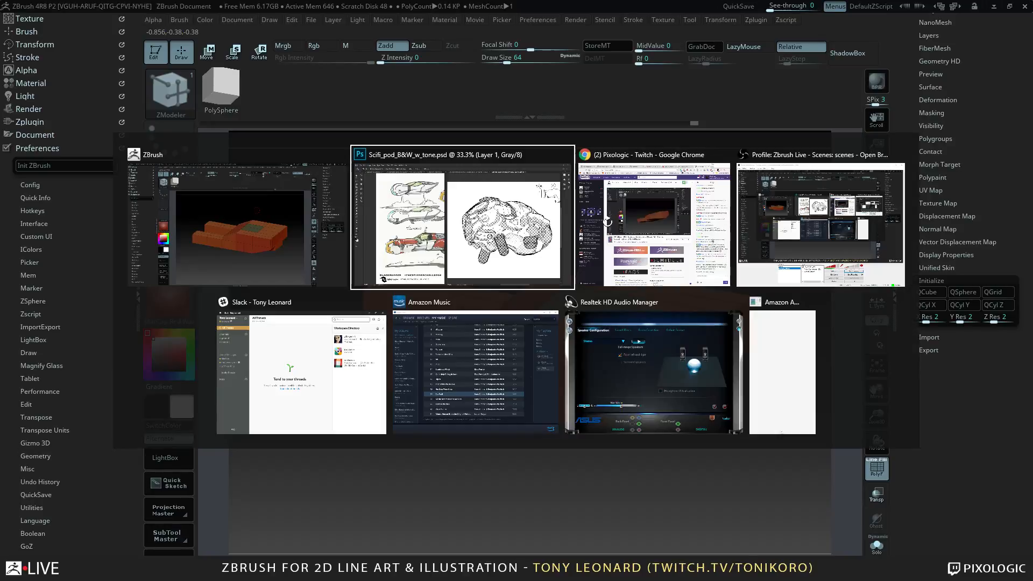
pyautogui.press('Escape')
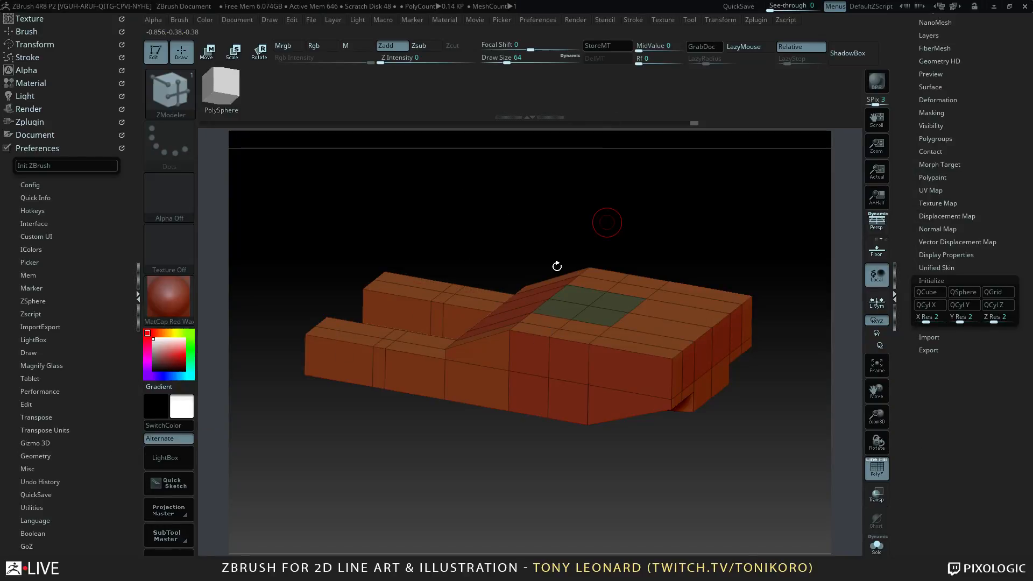
# - Set the ZModeler edge action to Bevel with the EdgeLoop Partial target and try it on the body's upper rear edge
pyautogui.moveTo(721, 261); pyautogui.dragTo(719, 445)
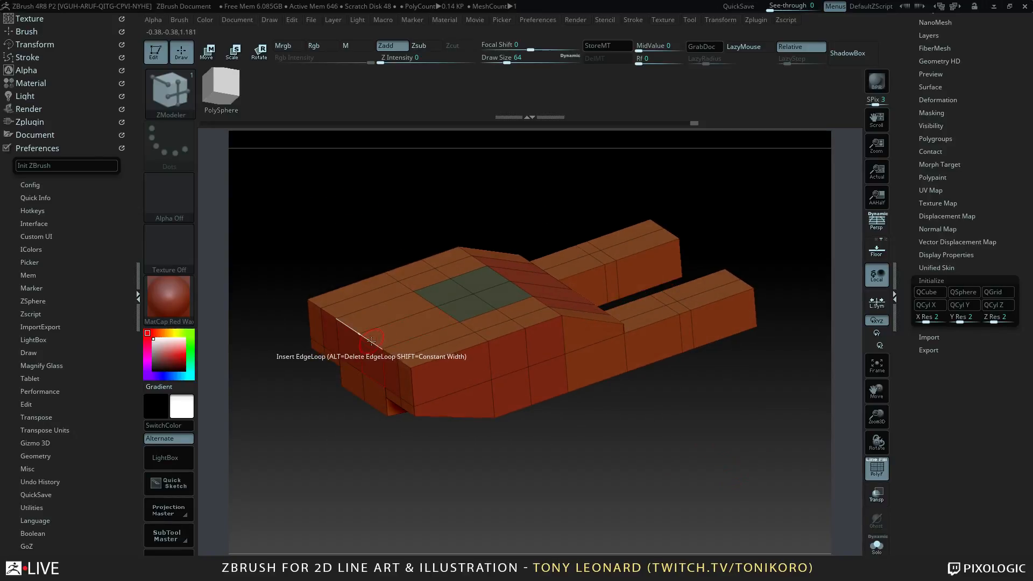
pyautogui.press('space')
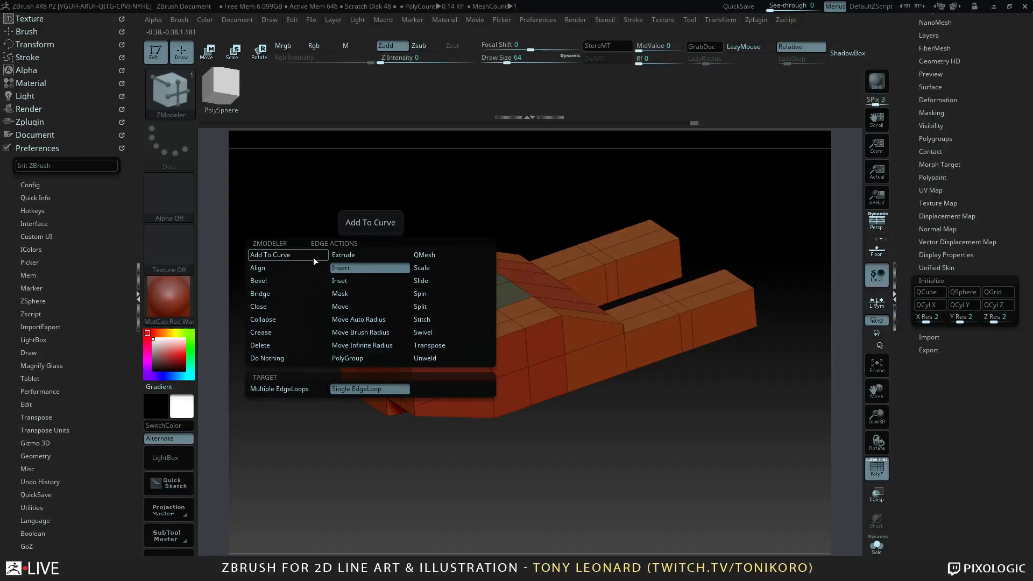
pyautogui.click(276, 281)
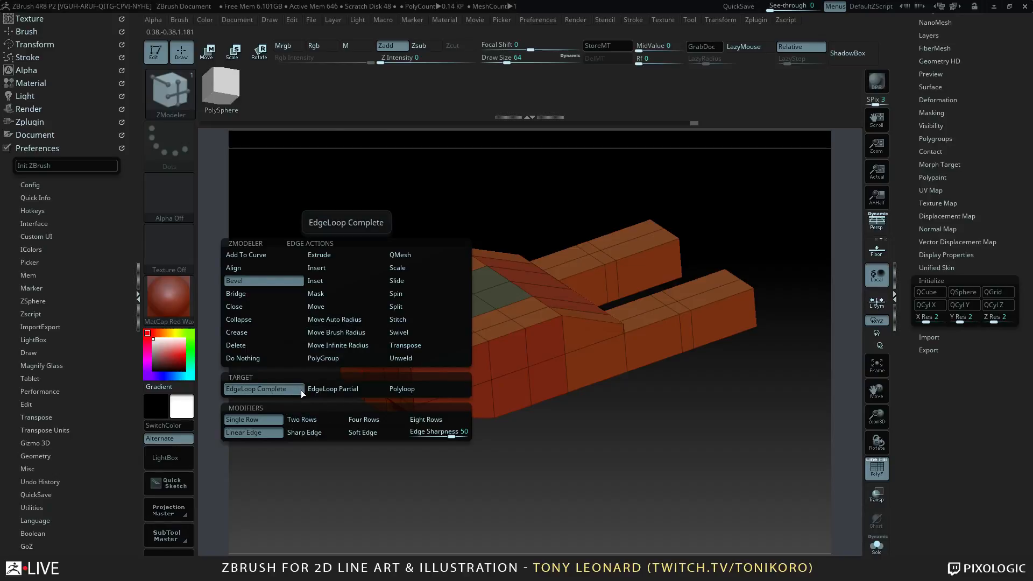
pyautogui.click(344, 390)
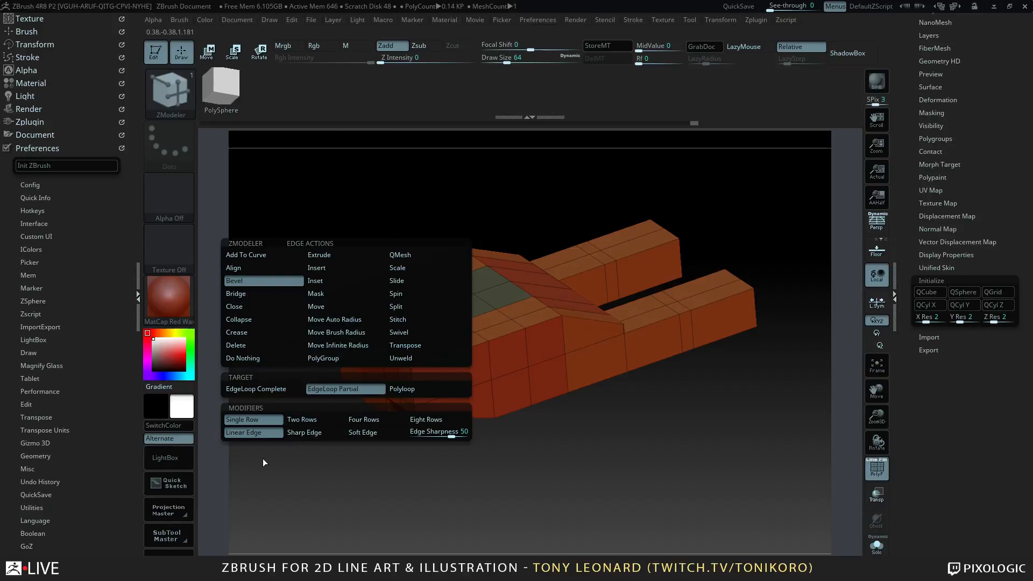
pyautogui.click(323, 420)
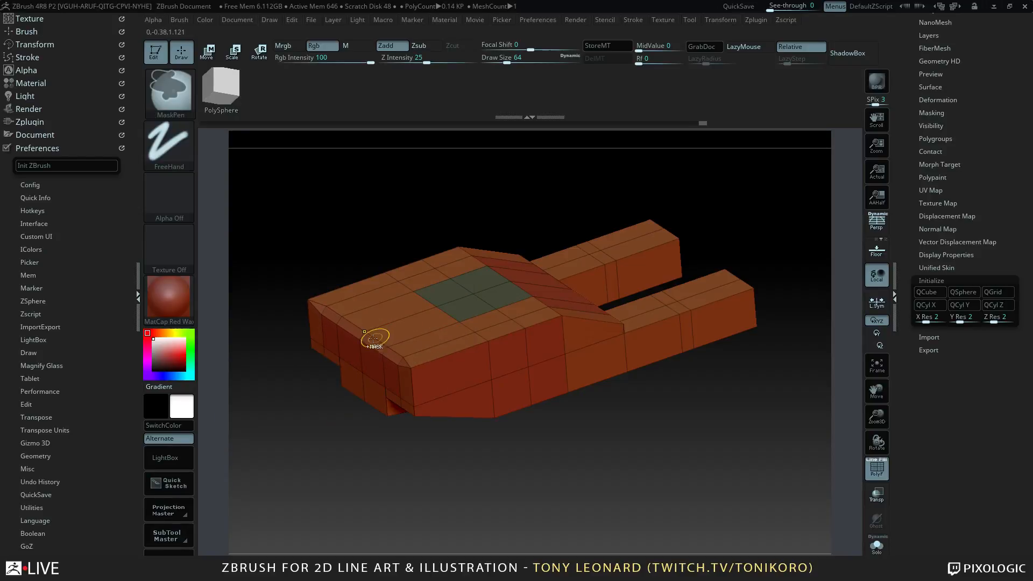
pyautogui.press('space')
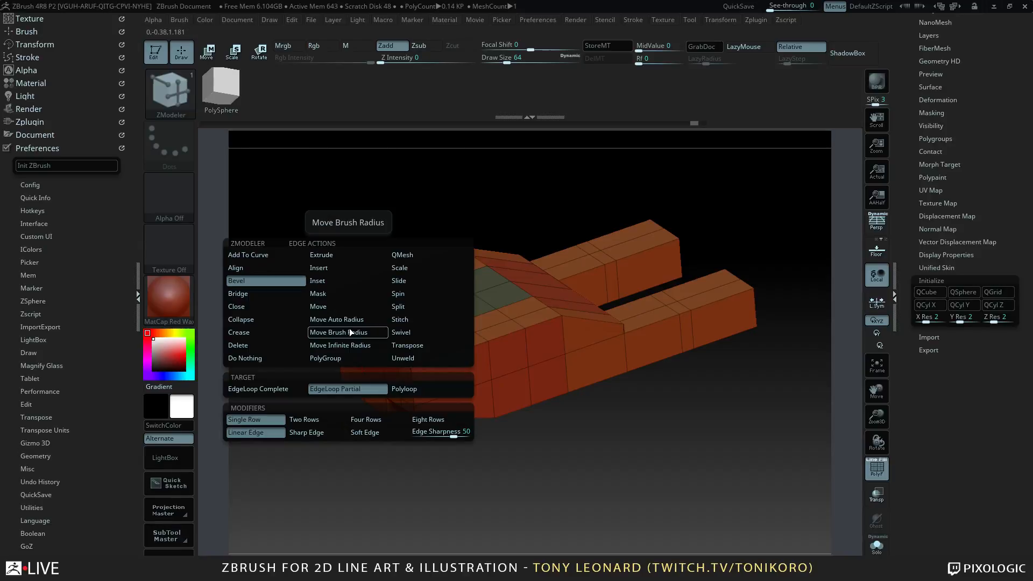
pyautogui.press('ctrl')
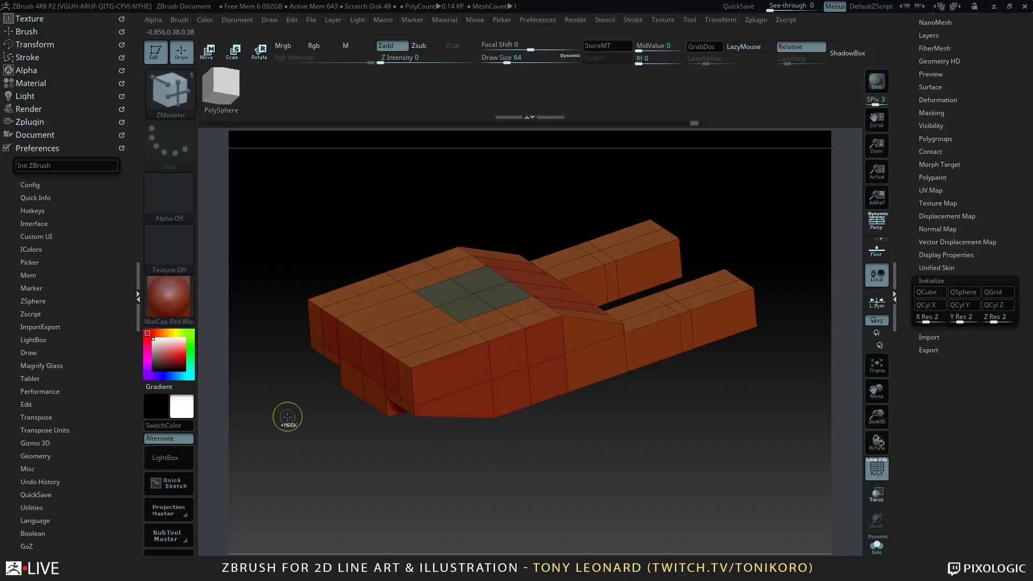
# - Switch the Bevel target to EdgeLoop Complete and bevel the edge loop around the rim of the body's top surface
pyautogui.moveTo(386, 218); pyautogui.dragTo(461, 242)
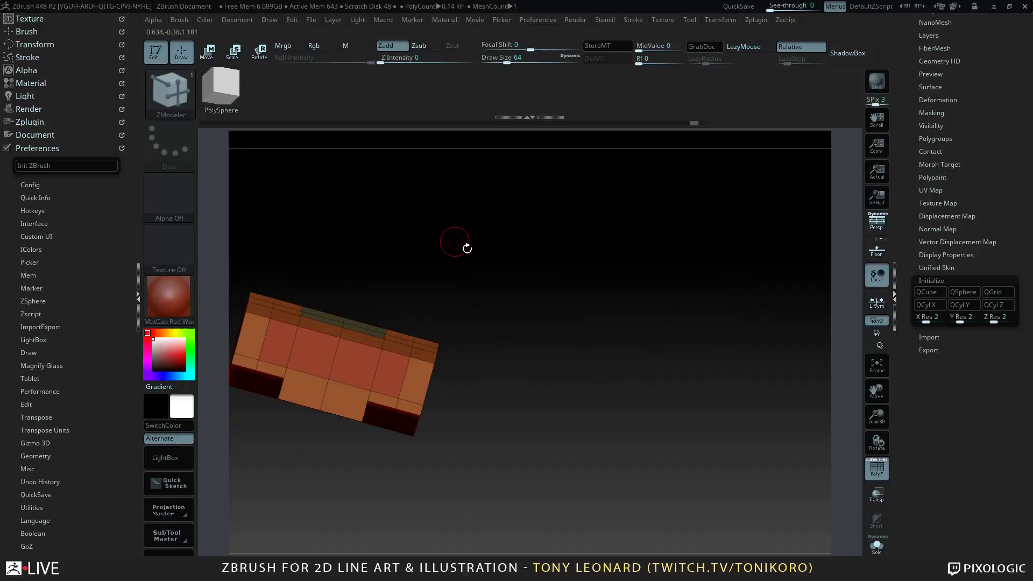
pyautogui.moveTo(546, 316); pyautogui.dragTo(687, 484)
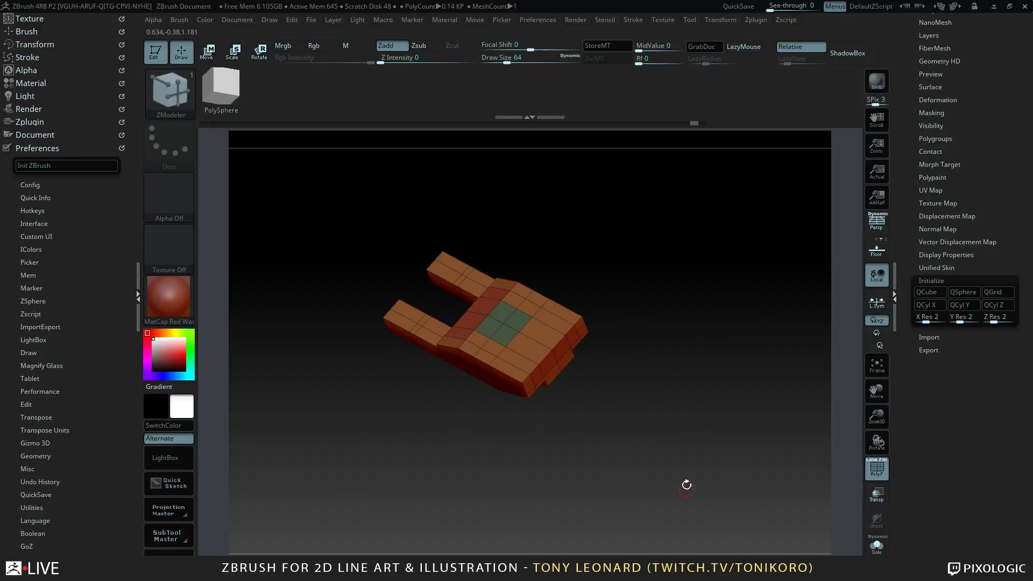
pyautogui.keyDown('alt'); pyautogui.moveTo(663, 440); pyautogui.dragTo(741, 433); pyautogui.keyUp('alt')
pyautogui.press('space')
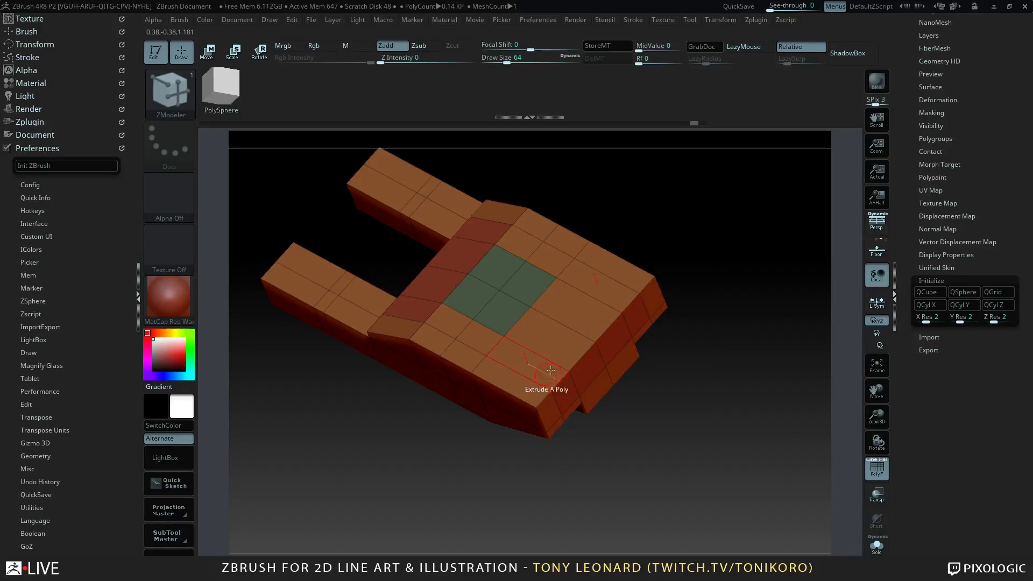
pyautogui.moveTo(578, 360); pyautogui.dragTo(586, 368)
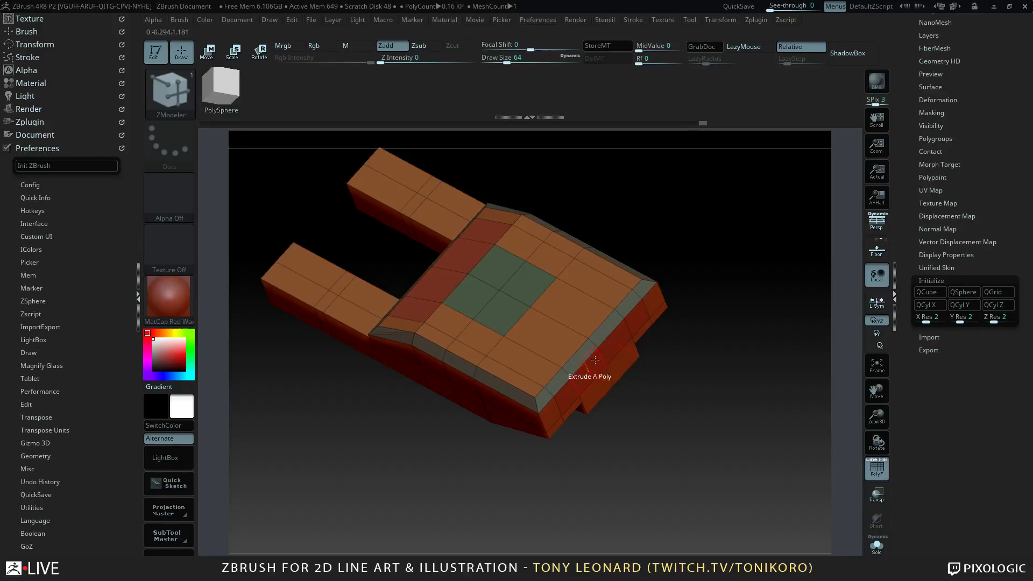
# - Undo a trial bevel on the prongs and bevel the edge loops running along their inner upper edges and over the body
pyautogui.keyDown('shift'); pyautogui.moveTo(750, 333); pyautogui.dragTo(766, 394); pyautogui.keyUp('shift')
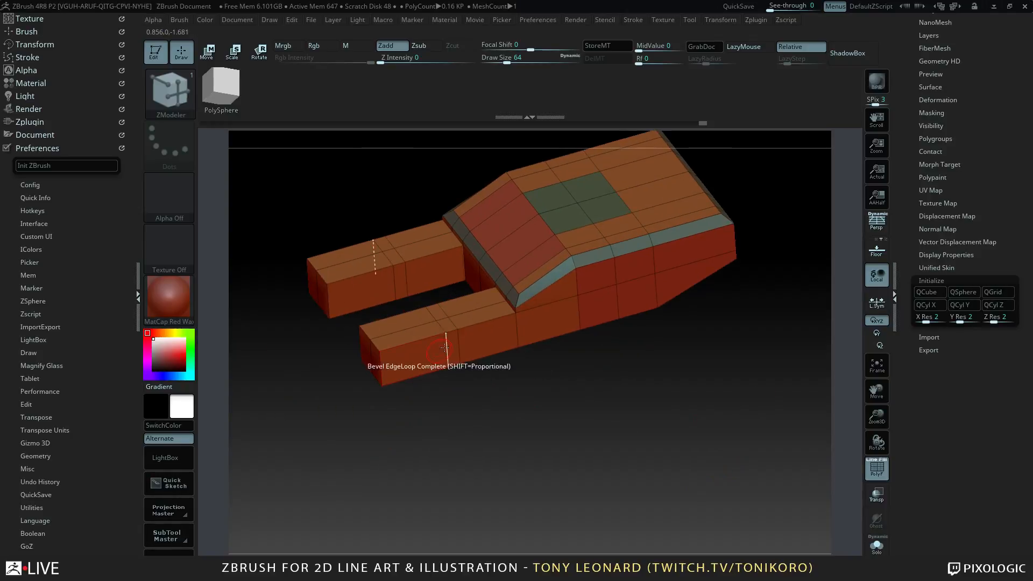
pyautogui.moveTo(482, 321); pyautogui.dragTo(480, 331)
pyautogui.hotkey('ctrl', 'z')
pyautogui.moveTo(496, 444)
pyautogui.mouseDown()
pyautogui.moveTo(529, 418)
pyautogui.moveTo(497, 436)
pyautogui.mouseUp()
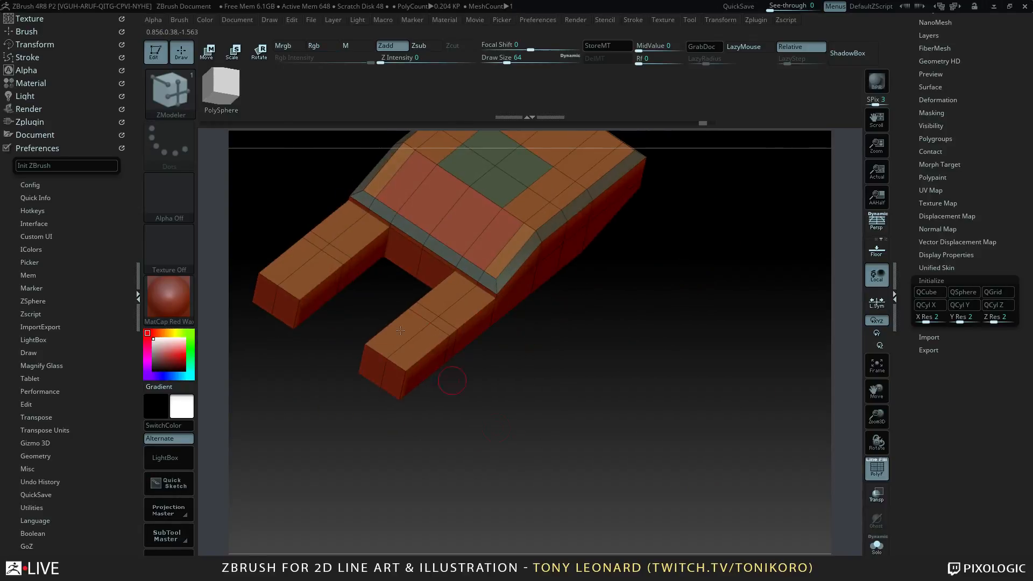
pyautogui.moveTo(366, 245); pyautogui.dragTo(370, 249)
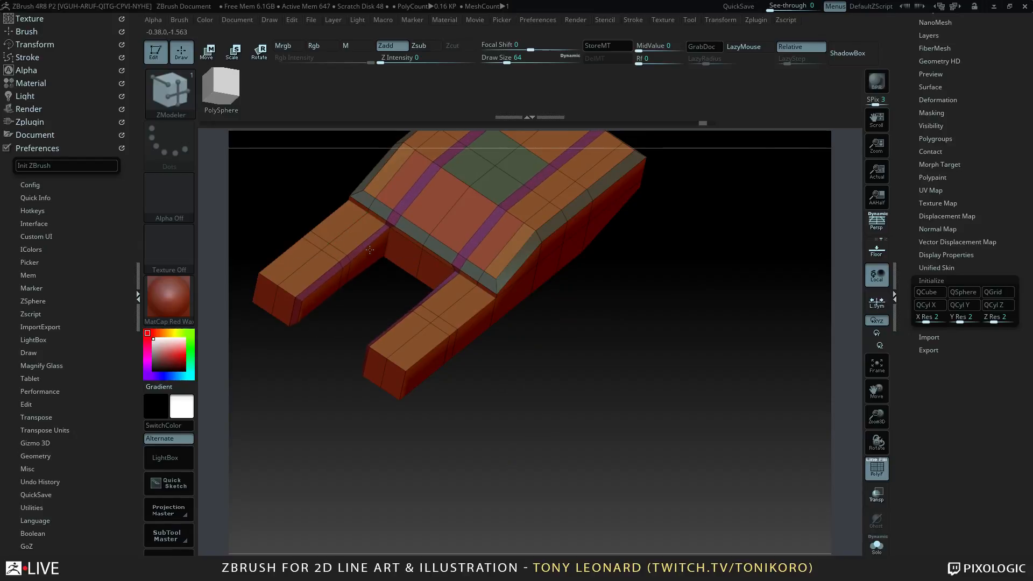
# - Preview the mesh with Dynamic Subdivision, examine its underside and rear, and turn the smoothing preview off
pyautogui.moveTo(606, 437)
pyautogui.mouseDown()
pyautogui.moveTo(615, 396)
pyautogui.moveTo(615, 445)
pyautogui.moveTo(627, 420)
pyautogui.moveTo(647, 445)
pyautogui.moveTo(611, 445)
pyautogui.mouseUp()
pyautogui.moveTo(659, 268)
pyautogui.mouseDown()
pyautogui.moveTo(648, 220)
pyautogui.moveTo(639, 221)
pyautogui.moveTo(672, 262)
pyautogui.mouseUp()
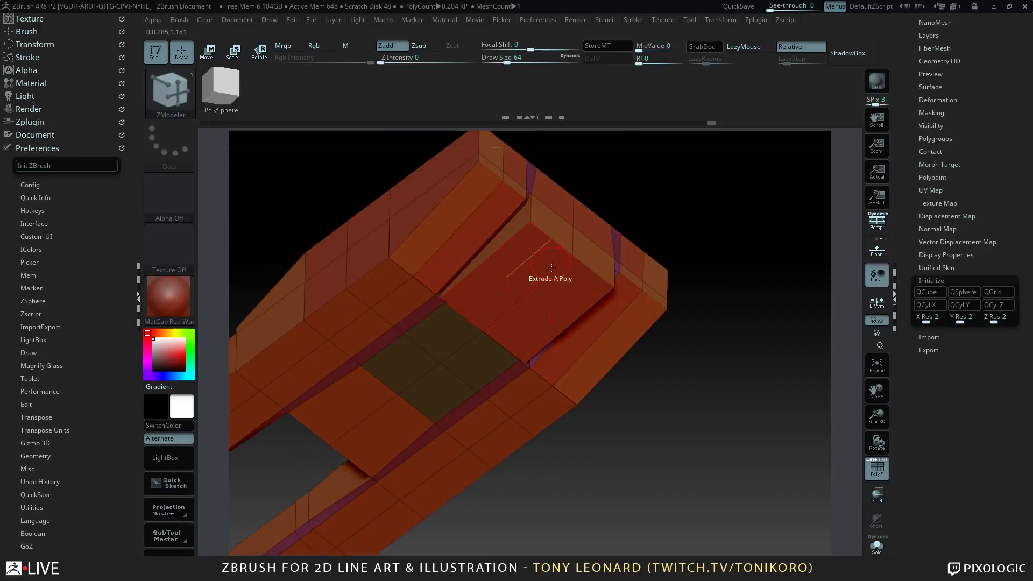
pyautogui.press('d')
pyautogui.click(565, 192)
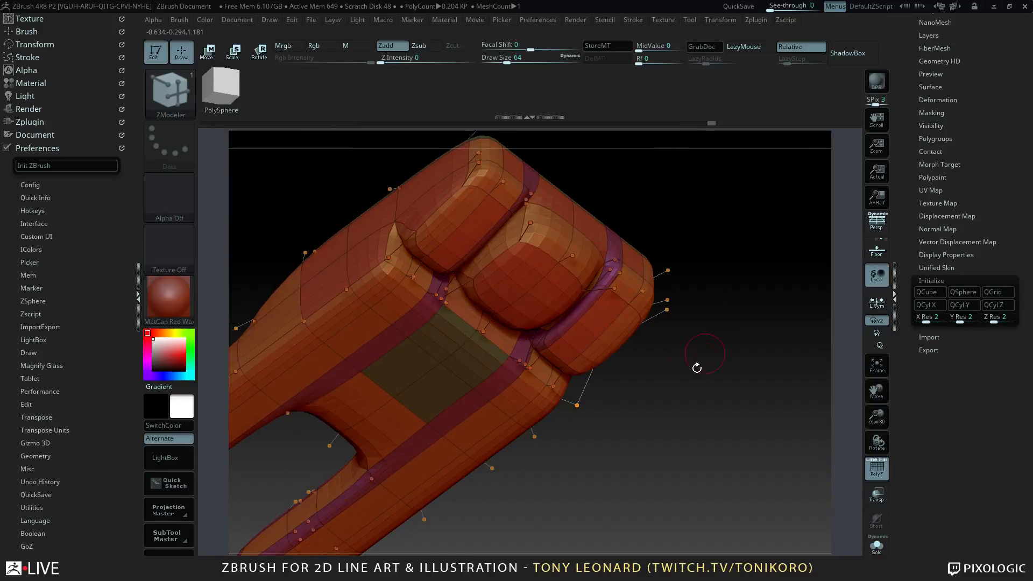
pyautogui.keyDown('alt'); pyautogui.moveTo(687, 444); pyautogui.dragTo(741, 385); pyautogui.keyUp('alt')
pyautogui.moveTo(724, 423); pyautogui.dragTo(699, 431)
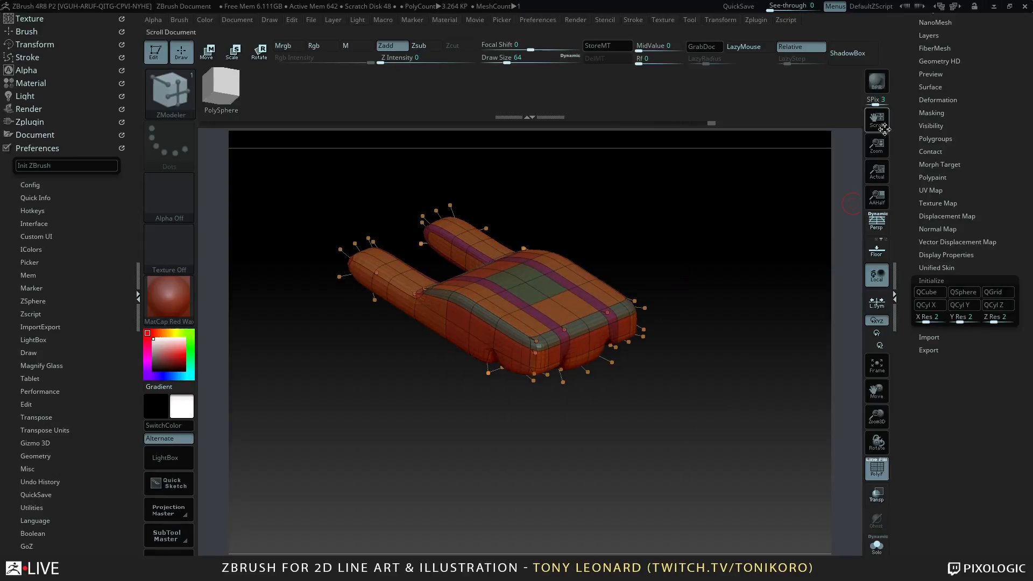
pyautogui.moveTo(901, 107); pyautogui.dragTo(894, 183)
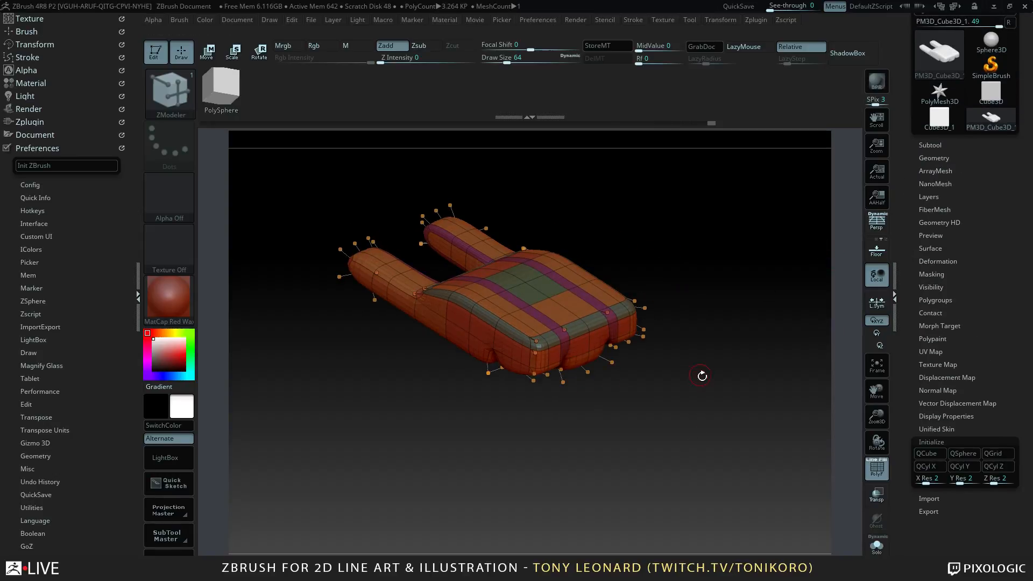
pyautogui.hotkey('shift', 'd')
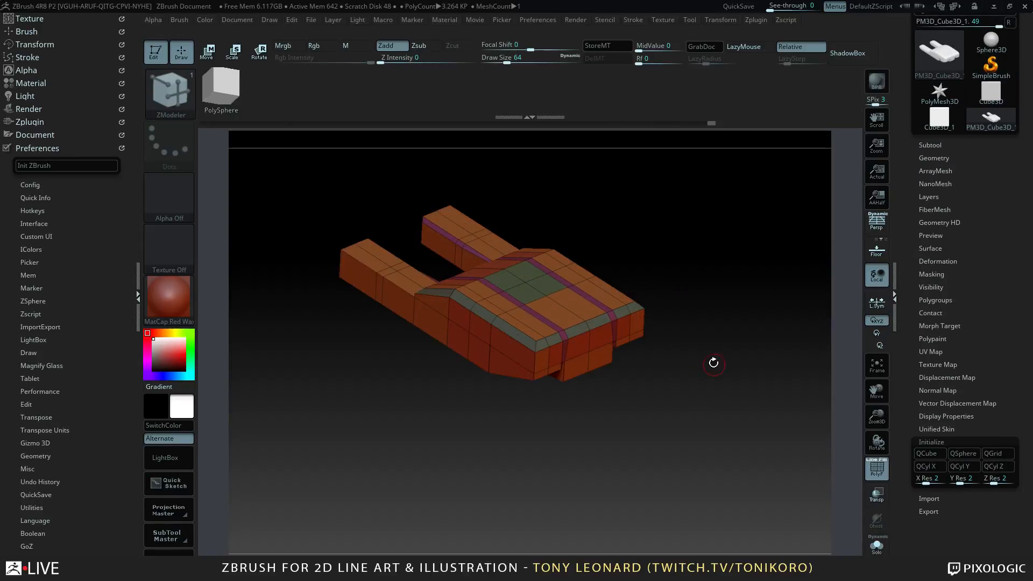
# - Set the ZModeler edge action to Crease with the EdgeLoop Partial target
pyautogui.keyDown('alt'); pyautogui.moveTo(712, 361); pyautogui.dragTo(659, 417); pyautogui.keyUp('alt')
pyautogui.keyDown('alt'); pyautogui.moveTo(751, 297); pyautogui.dragTo(716, 284); pyautogui.keyUp('alt')
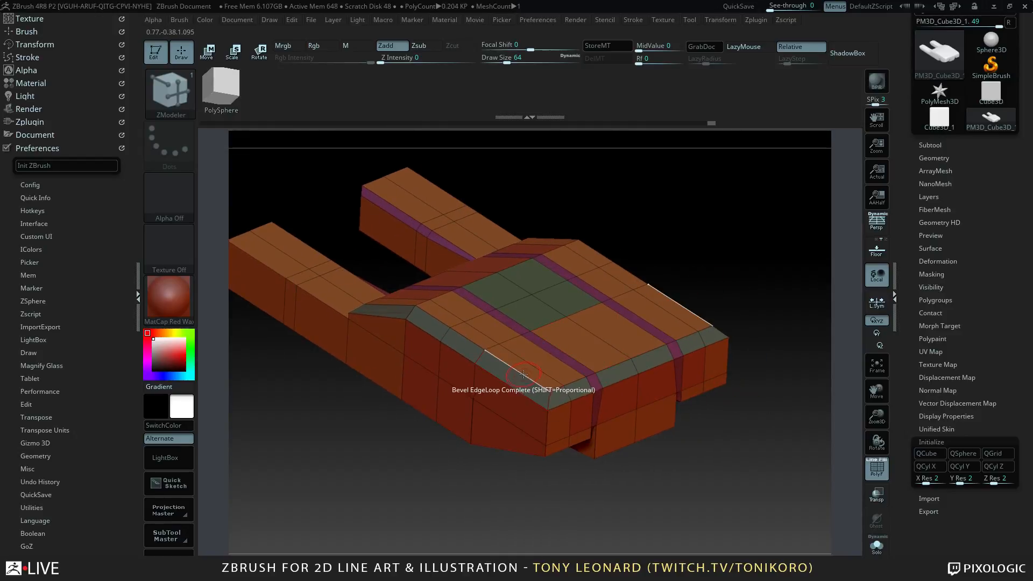
pyautogui.press('space')
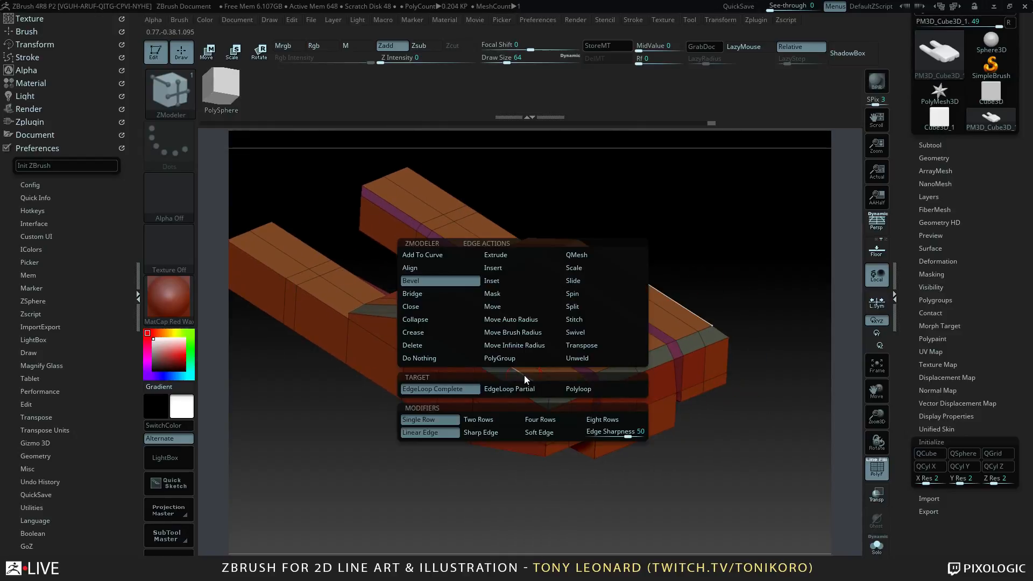
pyautogui.click(449, 335)
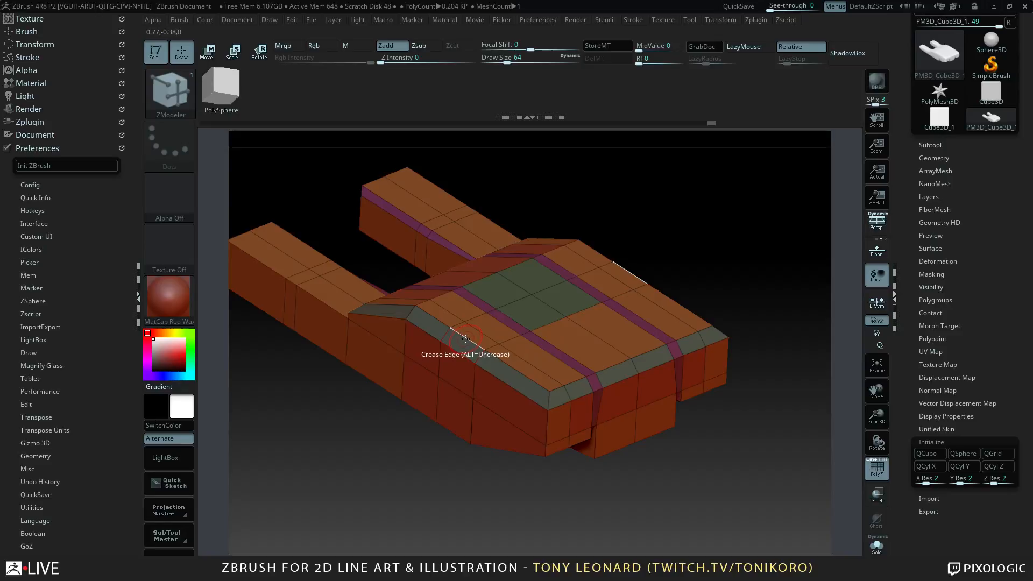
pyautogui.press('space')
pyautogui.click(462, 390)
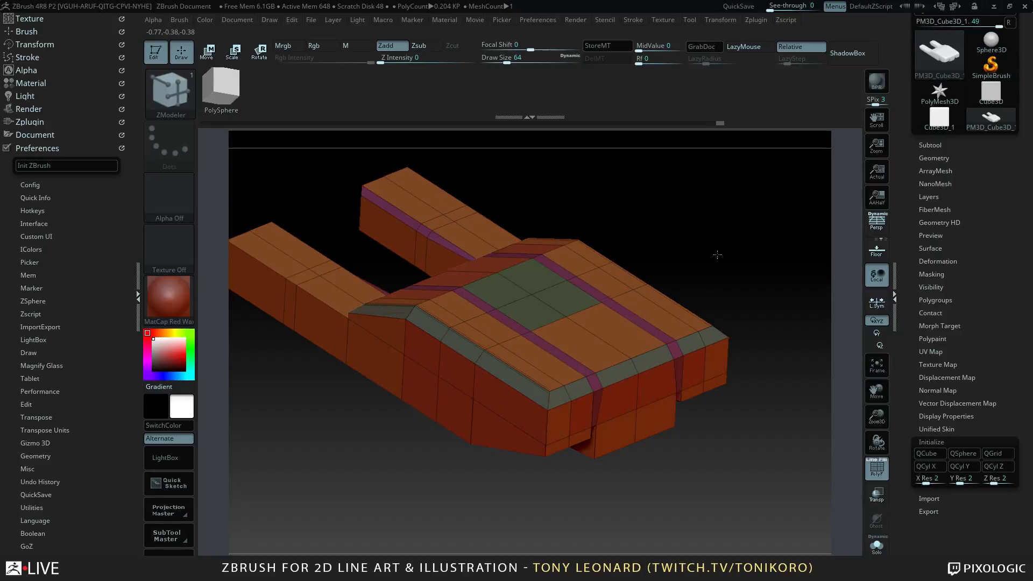
# - Crease the partial edge loops bordering the beveled rim around the body's top and front
pyautogui.moveTo(717, 255); pyautogui.dragTo(731, 302)
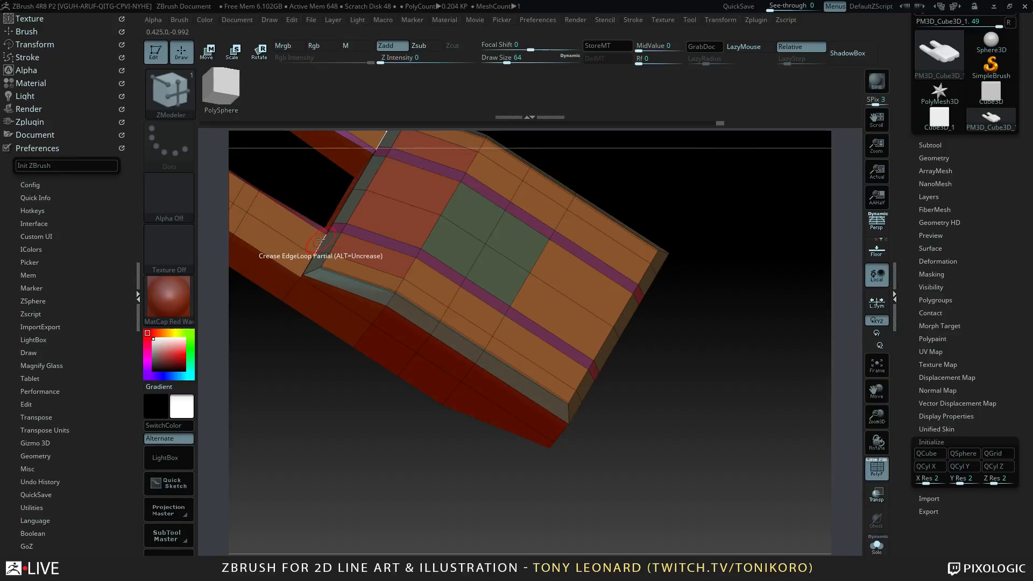
pyautogui.moveTo(324, 208); pyautogui.dragTo(357, 317)
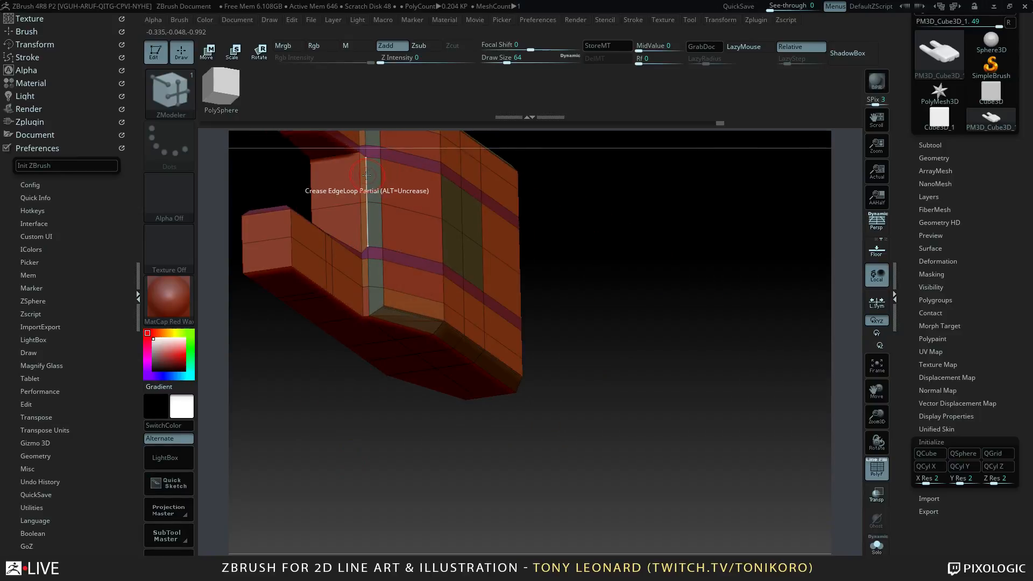
pyautogui.moveTo(706, 321); pyautogui.dragTo(683, 296)
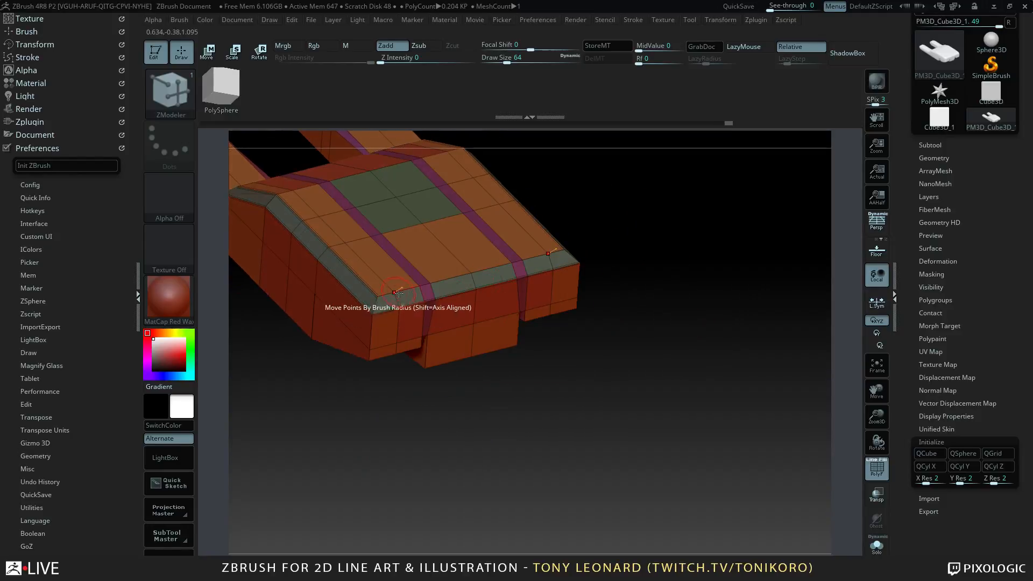
pyautogui.moveTo(758, 397); pyautogui.dragTo(737, 392)
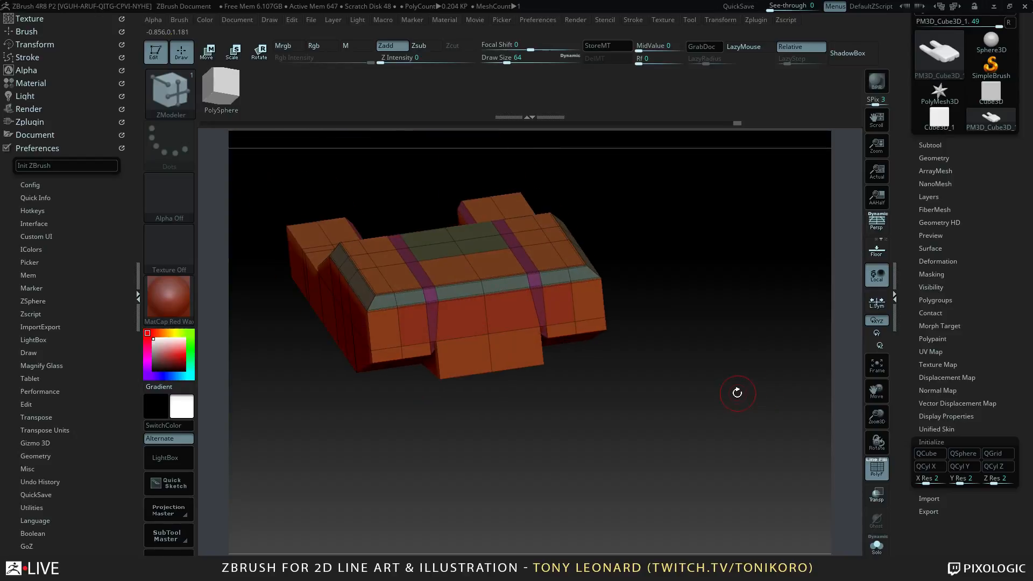
# - Turn on Dynamic Subdivision to check the creases and crease the edges of the front face between the prongs
pyautogui.press('d')
pyautogui.moveTo(696, 473)
pyautogui.mouseDown()
pyautogui.moveTo(703, 478)
pyautogui.moveTo(699, 433)
pyautogui.moveTo(719, 451)
pyautogui.moveTo(716, 463)
pyautogui.moveTo(742, 468)
pyautogui.moveTo(749, 444)
pyautogui.moveTo(721, 444)
pyautogui.moveTo(493, 355)
pyautogui.mouseUp()
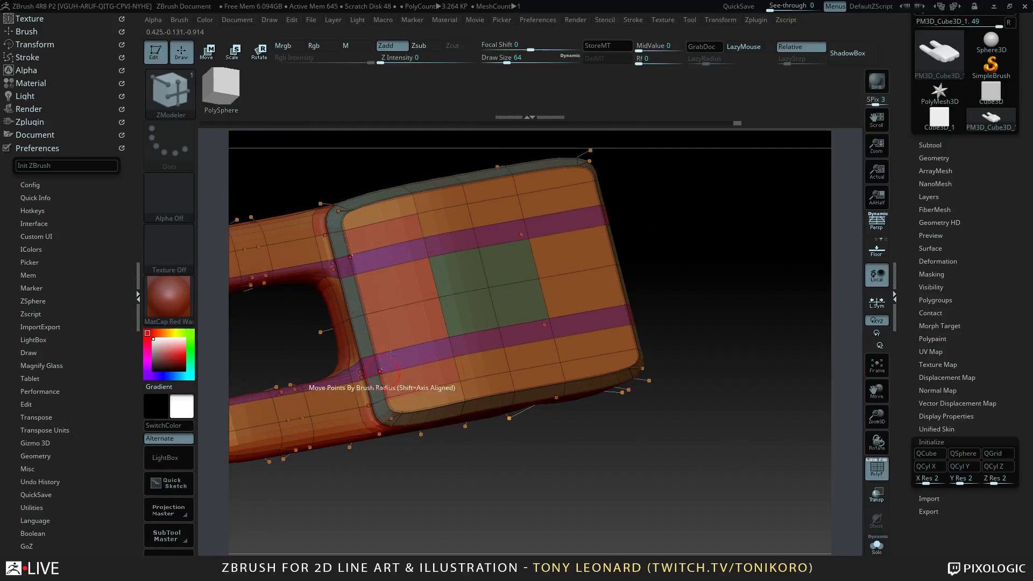
pyautogui.moveTo(709, 404)
pyautogui.mouseDown()
pyautogui.moveTo(721, 370)
pyautogui.moveTo(733, 378)
pyautogui.moveTo(721, 423)
pyautogui.moveTo(732, 362)
pyautogui.moveTo(763, 384)
pyautogui.moveTo(750, 434)
pyautogui.moveTo(732, 450)
pyautogui.moveTo(733, 418)
pyautogui.moveTo(720, 436)
pyautogui.moveTo(726, 371)
pyautogui.moveTo(718, 416)
pyautogui.moveTo(705, 394)
pyautogui.moveTo(710, 422)
pyautogui.moveTo(715, 397)
pyautogui.moveTo(724, 415)
pyautogui.moveTo(726, 387)
pyautogui.moveTo(717, 407)
pyautogui.moveTo(721, 301)
pyautogui.moveTo(726, 432)
pyautogui.moveTo(721, 404)
pyautogui.mouseUp()
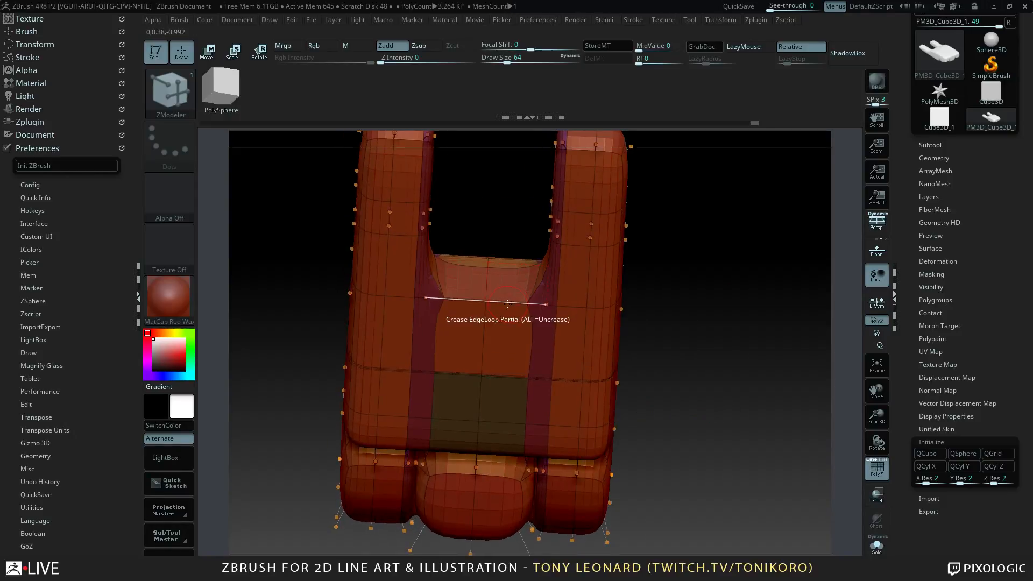
pyautogui.moveTo(773, 385); pyautogui.dragTo(439, 278)
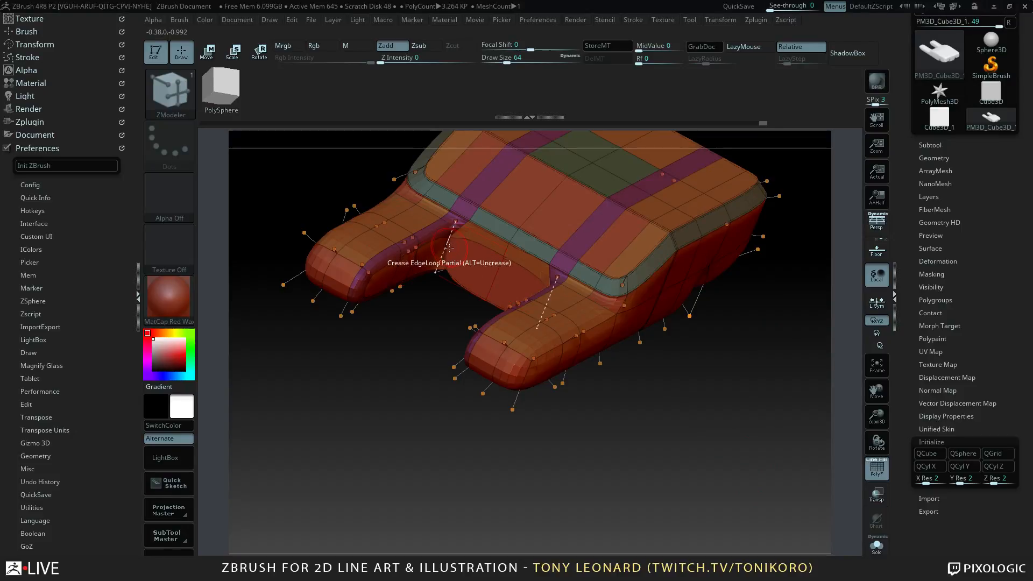
pyautogui.moveTo(372, 355); pyautogui.dragTo(384, 347)
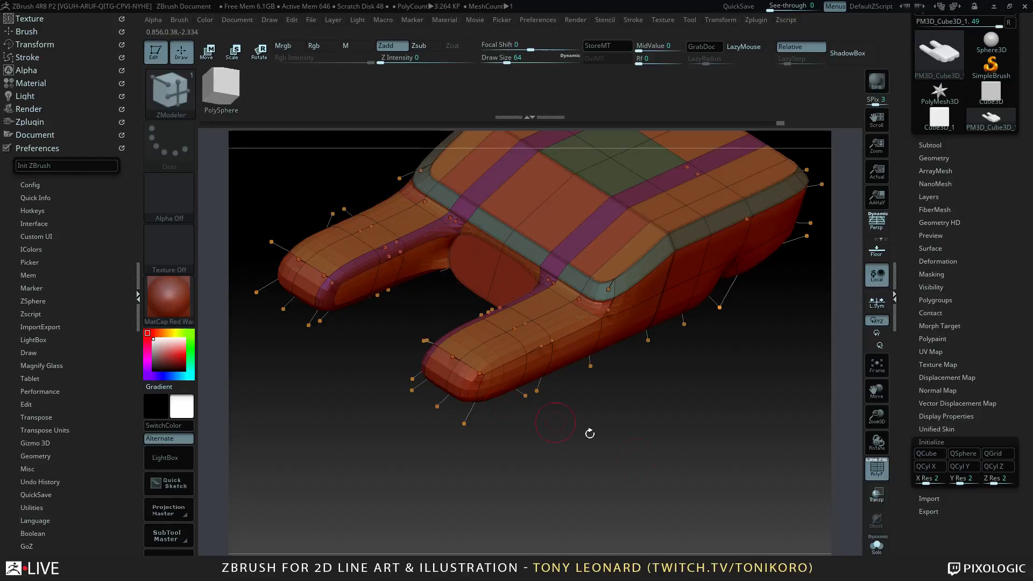
# - Turn off the smoothing preview and crease the upper partial edge loops along both front prongs and around their square tips
pyautogui.moveTo(590, 434); pyautogui.dragTo(441, 318)
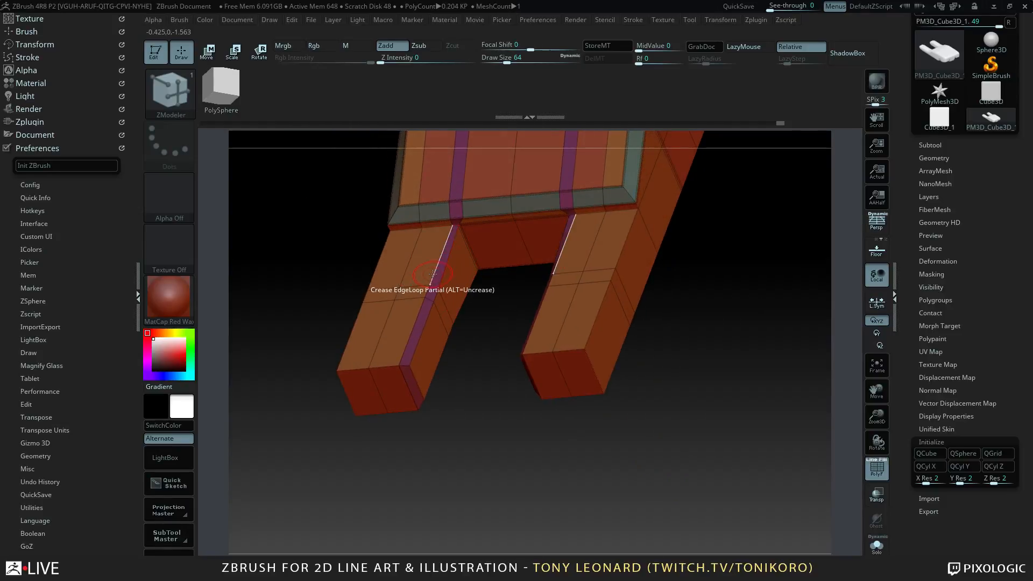
pyautogui.moveTo(465, 401); pyautogui.dragTo(441, 349)
pyautogui.moveTo(375, 318); pyautogui.dragTo(364, 294)
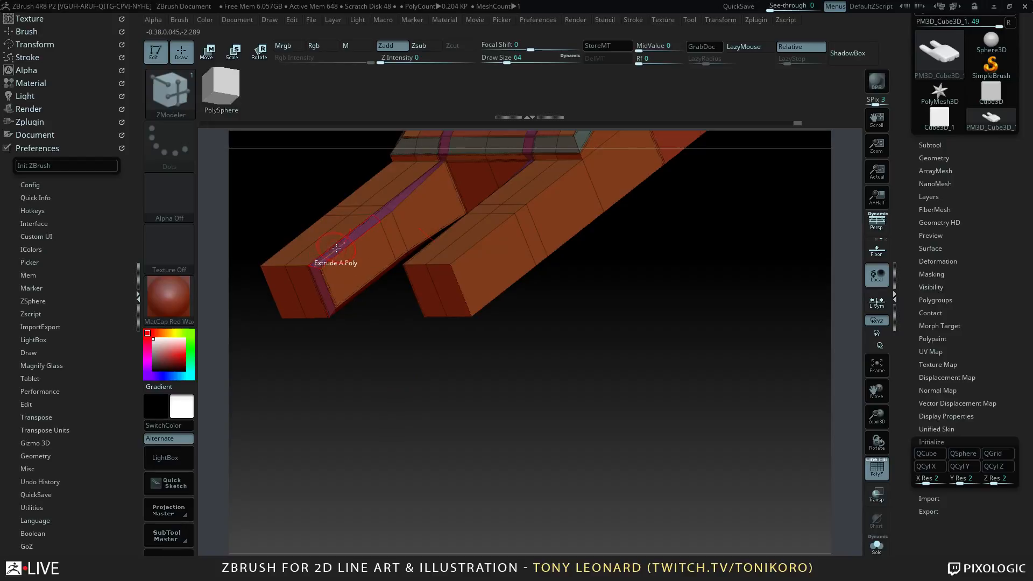
pyautogui.moveTo(391, 376); pyautogui.dragTo(467, 299)
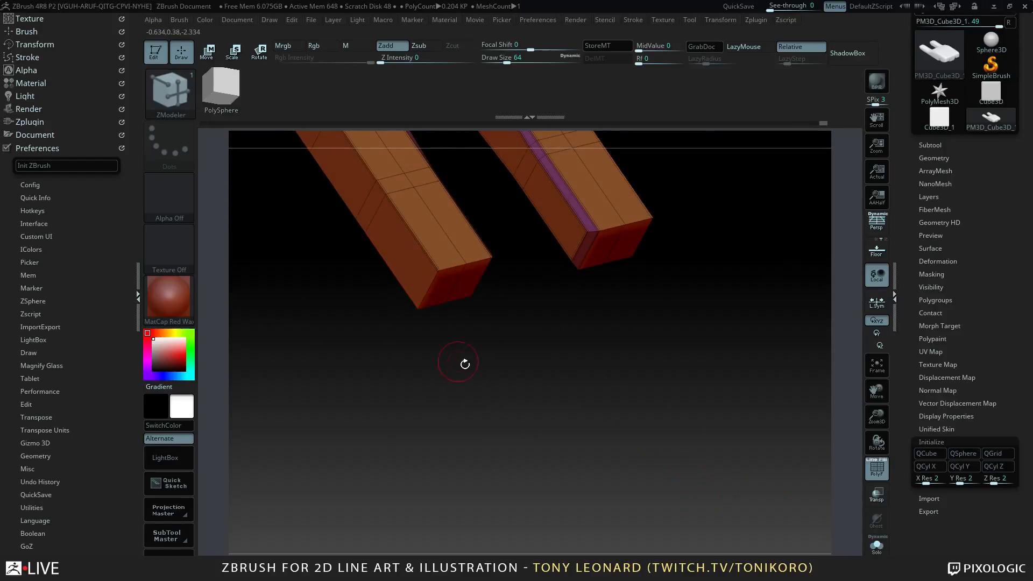
# - Crease the partial edge loops where the prongs meet the body and along the prongs' lower outer sides
pyautogui.keyDown('alt'); pyautogui.moveTo(464, 364); pyautogui.dragTo(553, 471); pyautogui.keyUp('alt')
pyautogui.moveTo(435, 431); pyautogui.dragTo(517, 478)
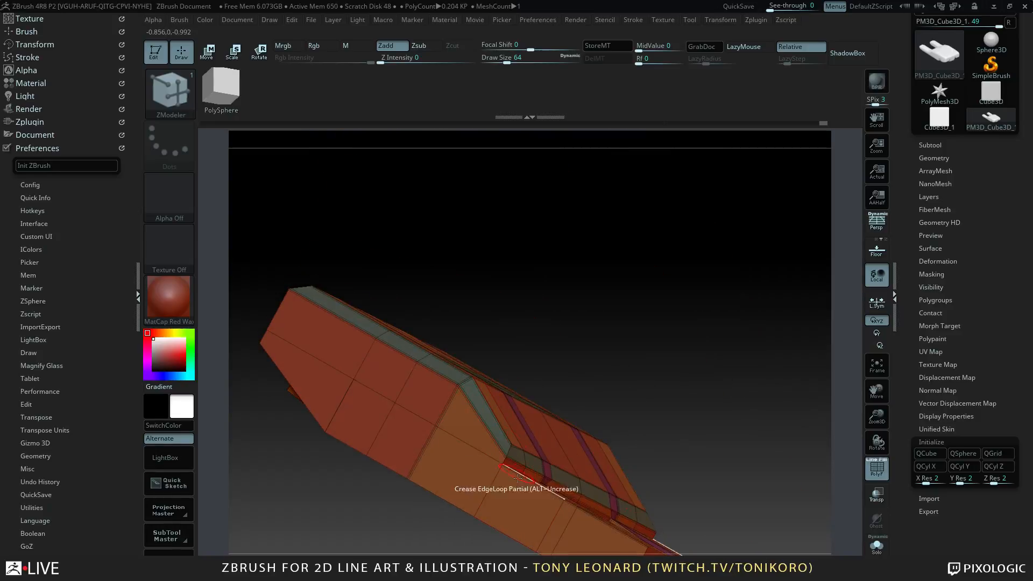
pyautogui.keyDown('alt'); pyautogui.moveTo(629, 414); pyautogui.dragTo(675, 295); pyautogui.keyUp('alt')
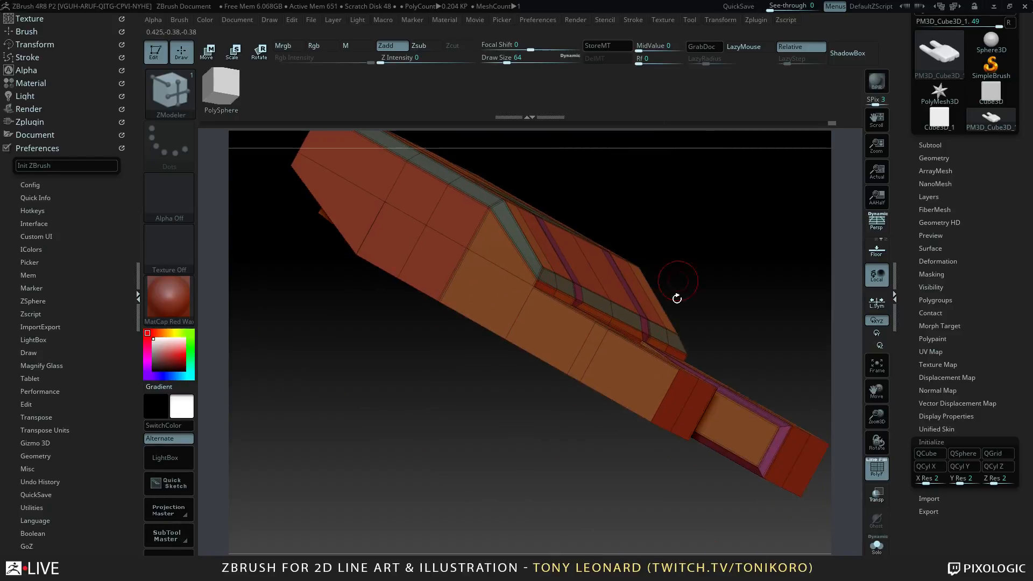
pyautogui.moveTo(734, 330); pyautogui.dragTo(753, 246)
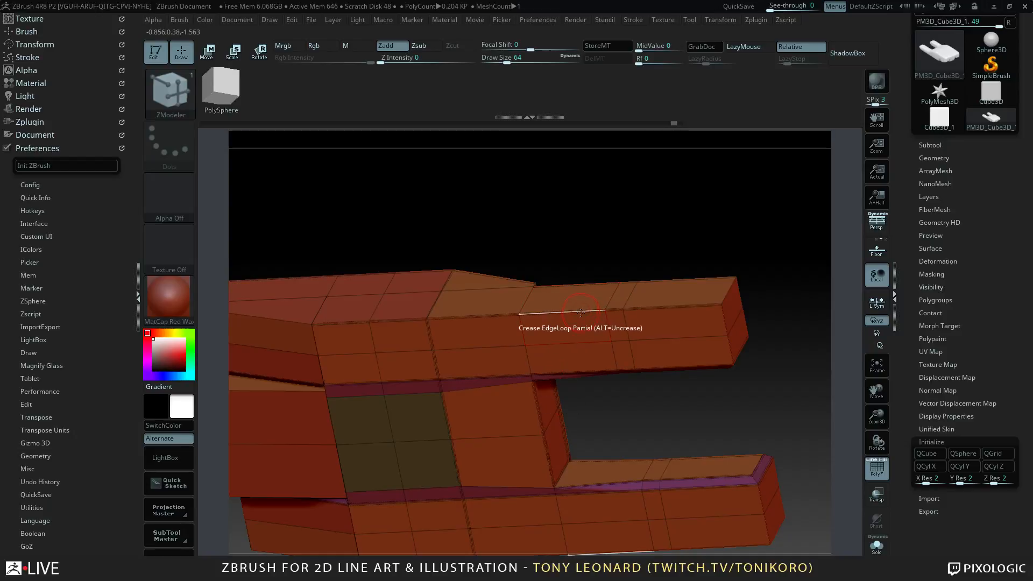
# - Crease the partial edge loops along the lower rear corners where the body's sides meet the underside
pyautogui.moveTo(705, 235); pyautogui.dragTo(727, 486)
pyautogui.keyDown('alt'); pyautogui.moveTo(735, 417); pyautogui.dragTo(785, 491); pyautogui.keyUp('alt')
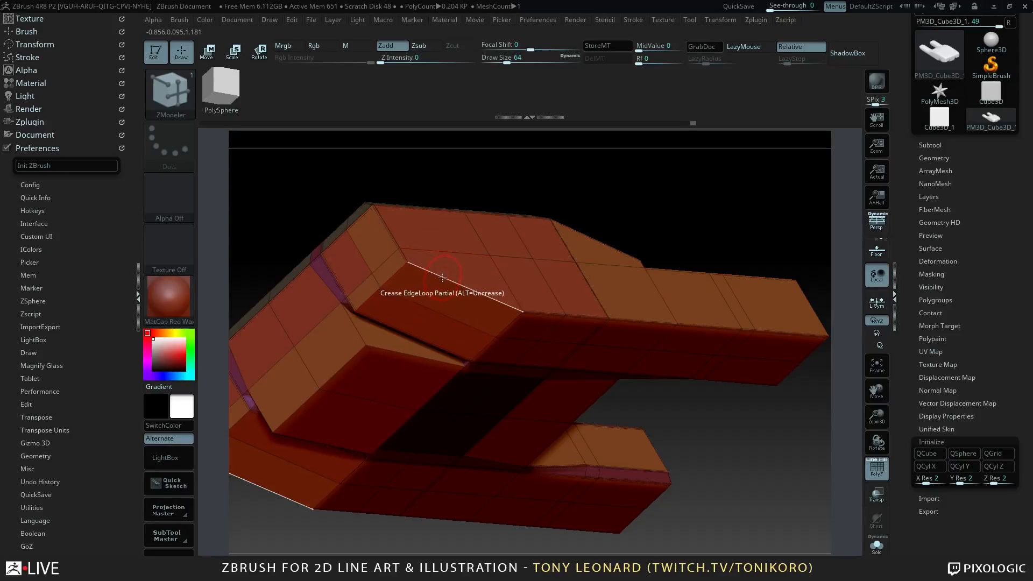
pyautogui.moveTo(655, 224)
pyautogui.mouseDown()
pyautogui.moveTo(688, 207)
pyautogui.moveTo(666, 307)
pyautogui.moveTo(660, 284)
pyautogui.moveTo(652, 294)
pyautogui.moveTo(666, 274)
pyautogui.moveTo(671, 295)
pyautogui.moveTo(651, 293)
pyautogui.mouseUp()
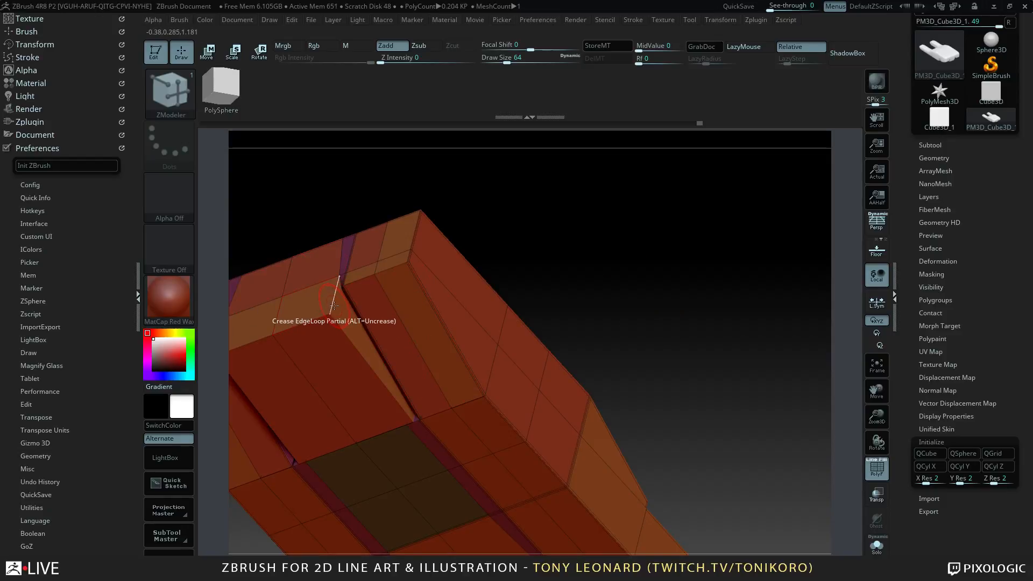
# - Crease the partial edge loops outlining the central rear block and the narrow gaps beside it
pyautogui.moveTo(613, 260); pyautogui.dragTo(564, 345)
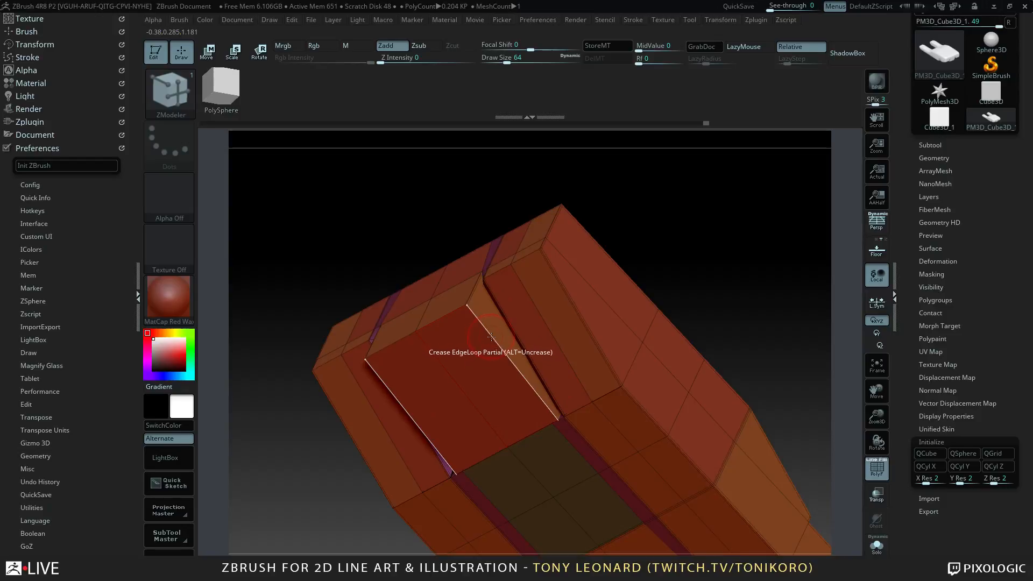
pyautogui.moveTo(707, 217); pyautogui.dragTo(695, 307)
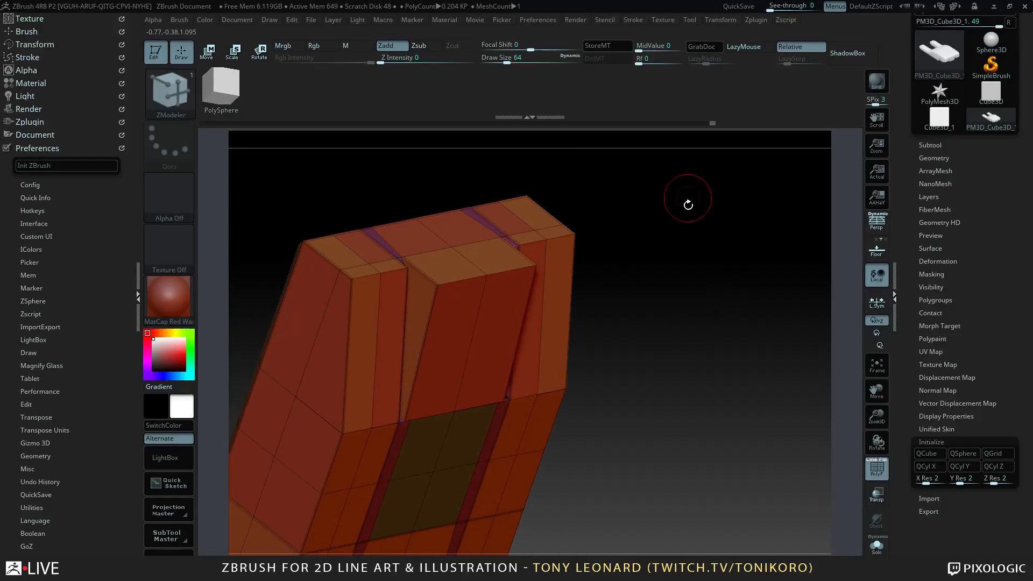
pyautogui.moveTo(688, 204); pyautogui.dragTo(677, 283)
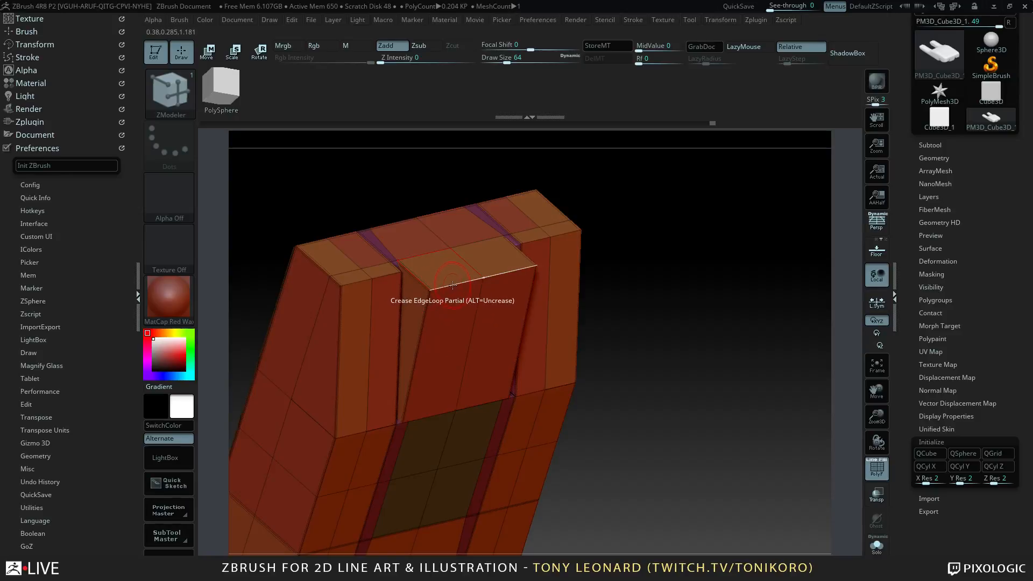
pyautogui.moveTo(699, 355); pyautogui.dragTo(614, 404)
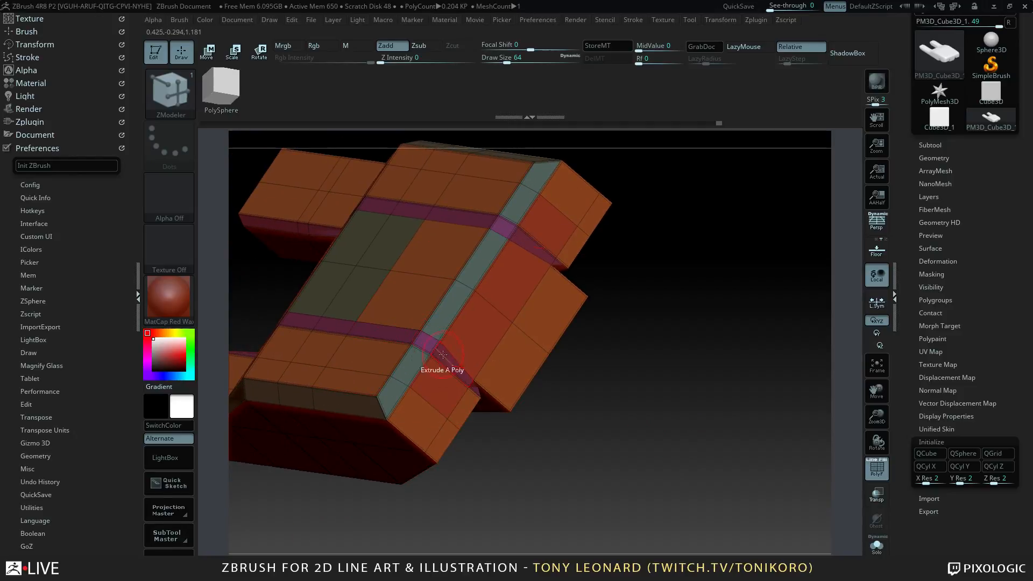
pyautogui.moveTo(618, 447); pyautogui.dragTo(757, 388)
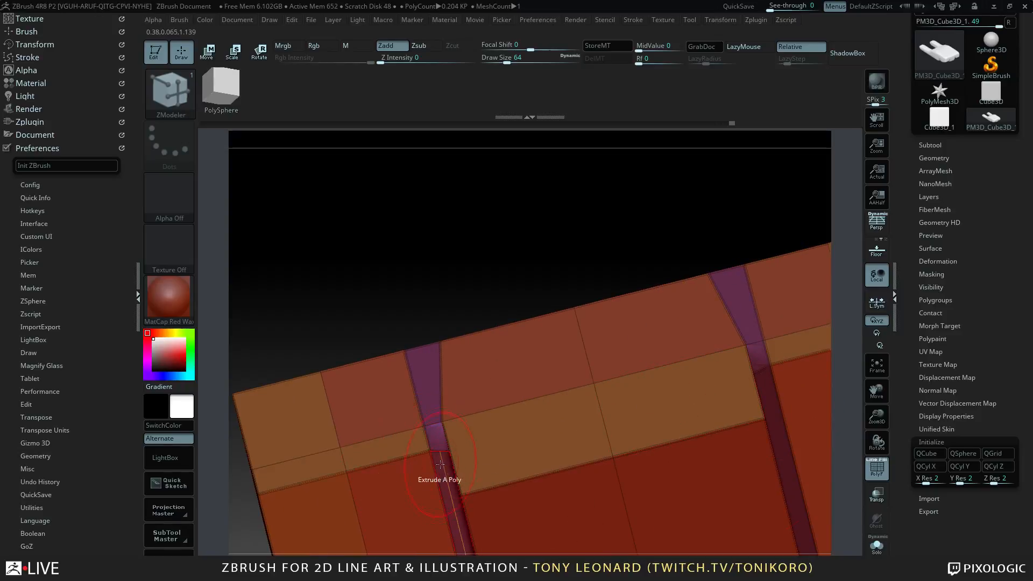
pyautogui.moveTo(473, 317); pyautogui.dragTo(426, 283)
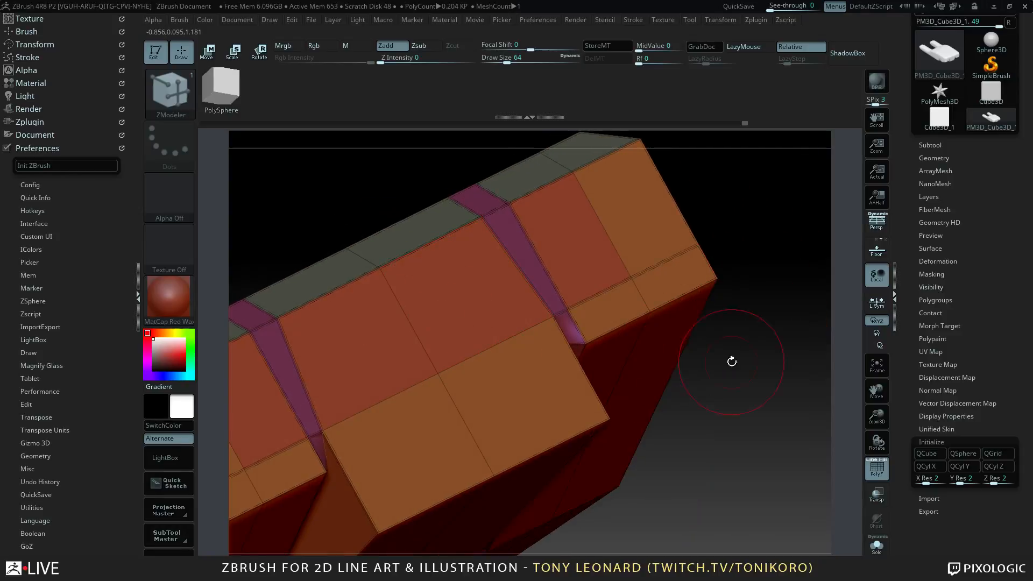
# - Preview the creases with Dynamic Subdivision, turn it off, and crease the remaining edges on the underside near the rear block
pyautogui.press('d')
pyautogui.moveTo(726, 406); pyautogui.dragTo(752, 487, button='right')
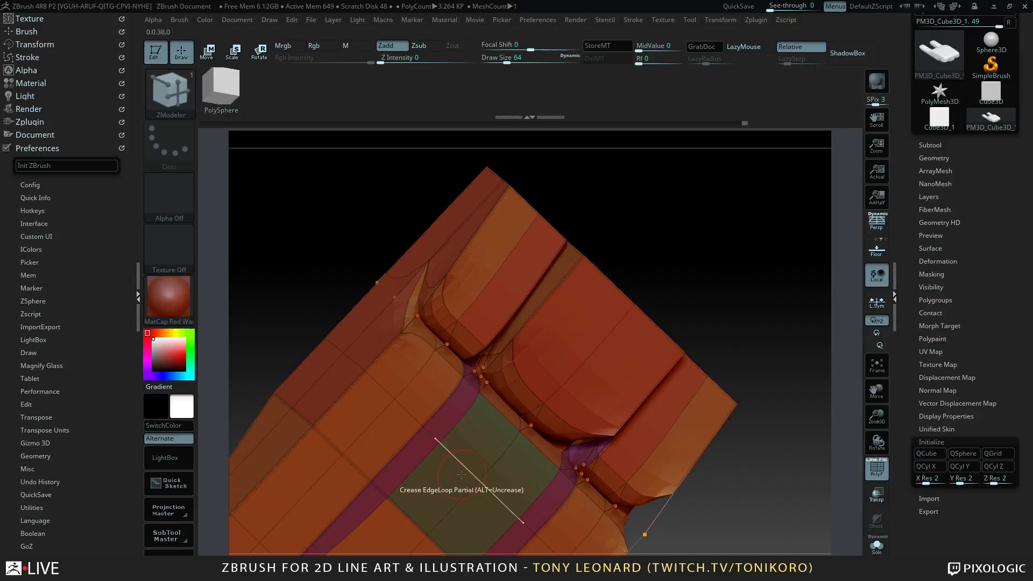
pyautogui.moveTo(682, 219); pyautogui.dragTo(662, 259, button='right')
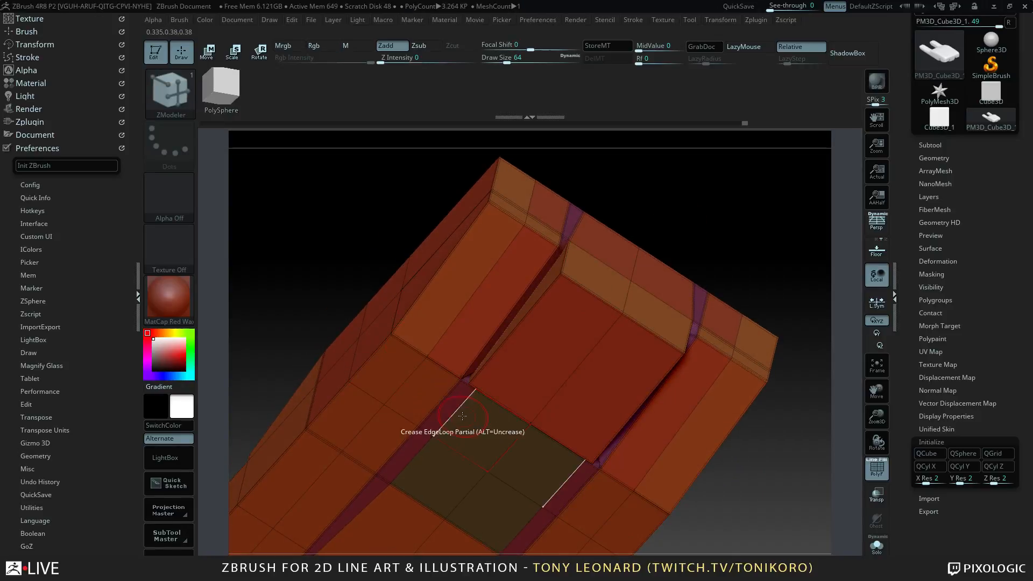
pyautogui.moveTo(784, 316); pyautogui.dragTo(712, 388, button='right')
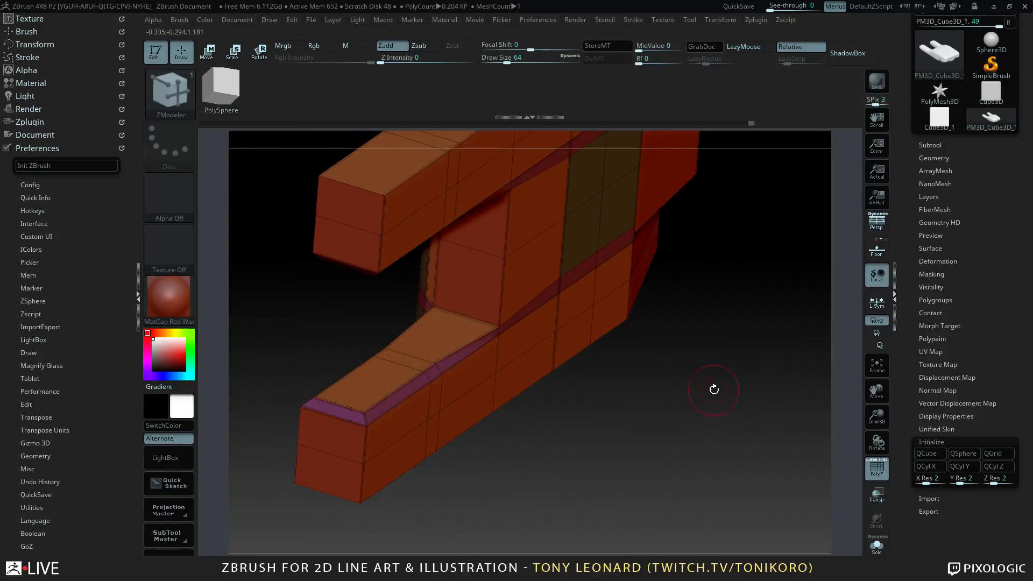
# - Examine the prongs and underside with the Dynamic Subdivision preview on and off to check the edge creases
pyautogui.moveTo(361, 231); pyautogui.dragTo(593, 424, button='right')
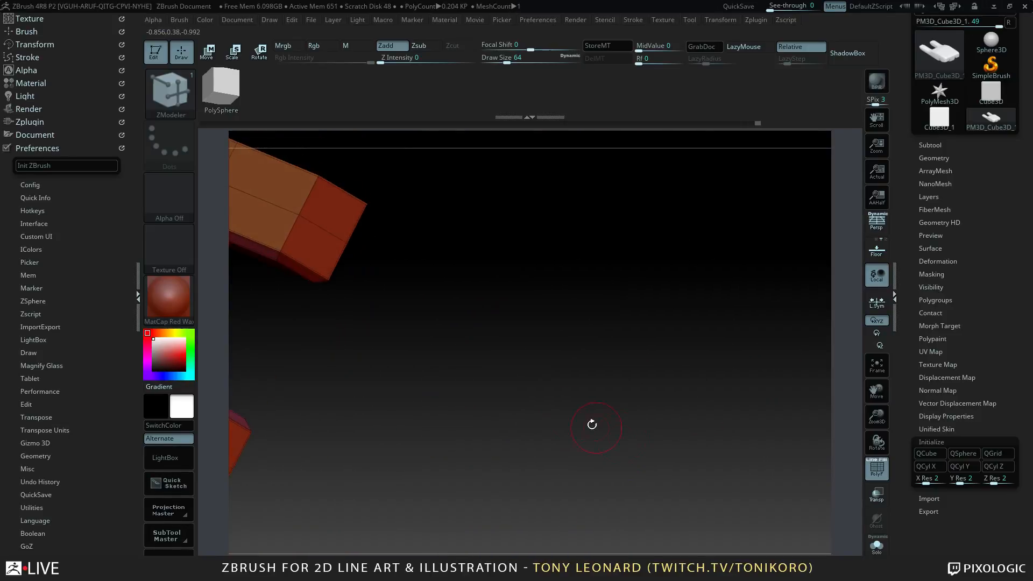
pyautogui.moveTo(342, 267); pyautogui.dragTo(693, 408, button='right')
pyautogui.keyDown('alt'); pyautogui.moveTo(694, 408); pyautogui.dragTo(715, 484); pyautogui.keyUp('alt')
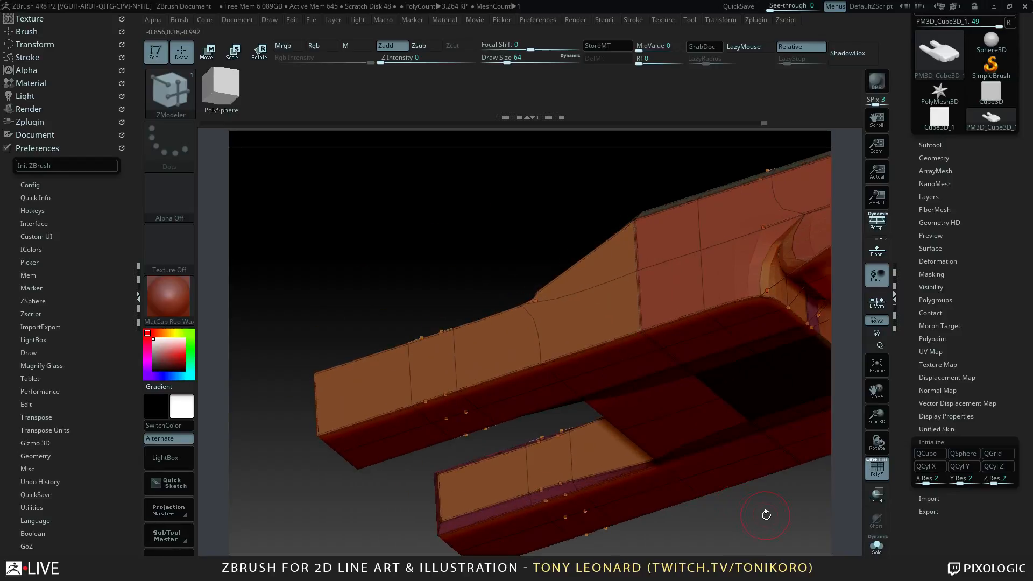
pyautogui.keyDown('alt'); pyautogui.moveTo(765, 514); pyautogui.dragTo(399, 474); pyautogui.keyUp('alt')
pyautogui.moveTo(599, 397); pyautogui.dragTo(687, 429, button='right')
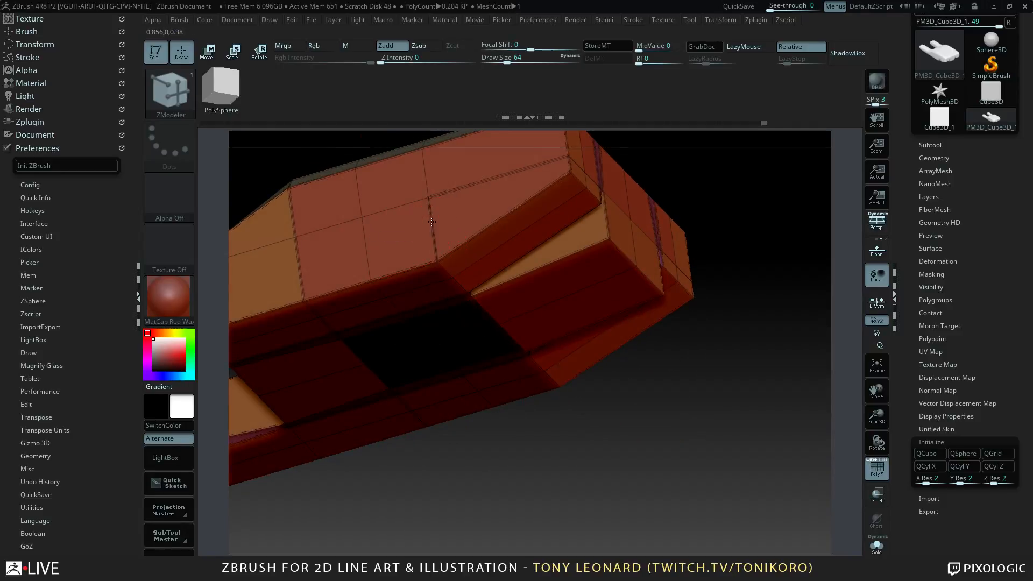
pyautogui.moveTo(476, 315); pyautogui.dragTo(674, 412, button='right')
pyautogui.moveTo(674, 412); pyautogui.dragTo(699, 388)
pyautogui.keyDown('alt'); pyautogui.moveTo(699, 388); pyautogui.dragTo(910, 430); pyautogui.keyUp('alt')
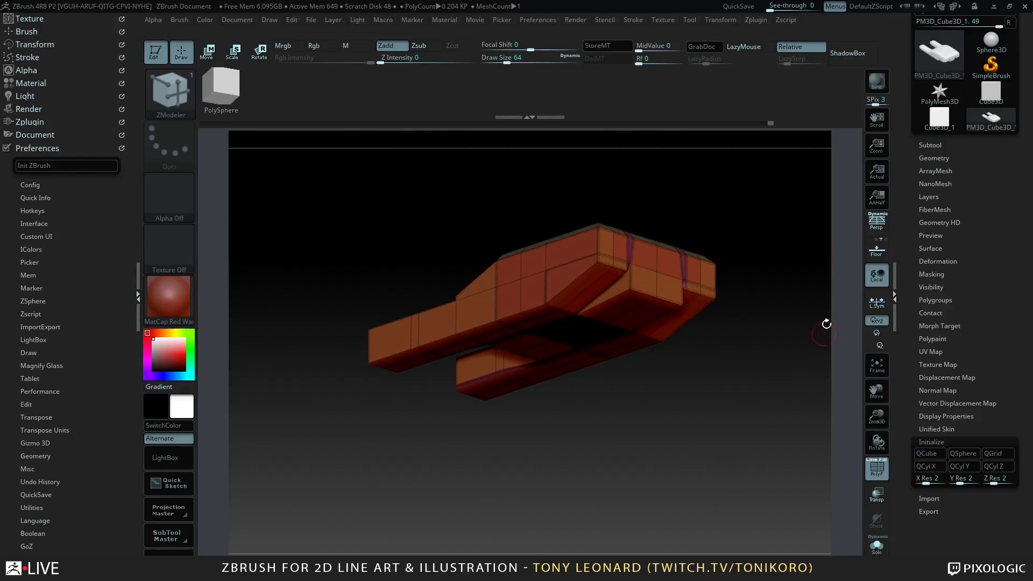
# - Turn on Dynamic Subdivision in the Geometry settings and raise the SmoothSubdiv level for a denser smoothed mesh
pyautogui.keyDown('shift'); pyautogui.click(929, 441); pyautogui.keyUp('shift')
pyautogui.moveTo(760, 350); pyautogui.dragTo(819, 276)
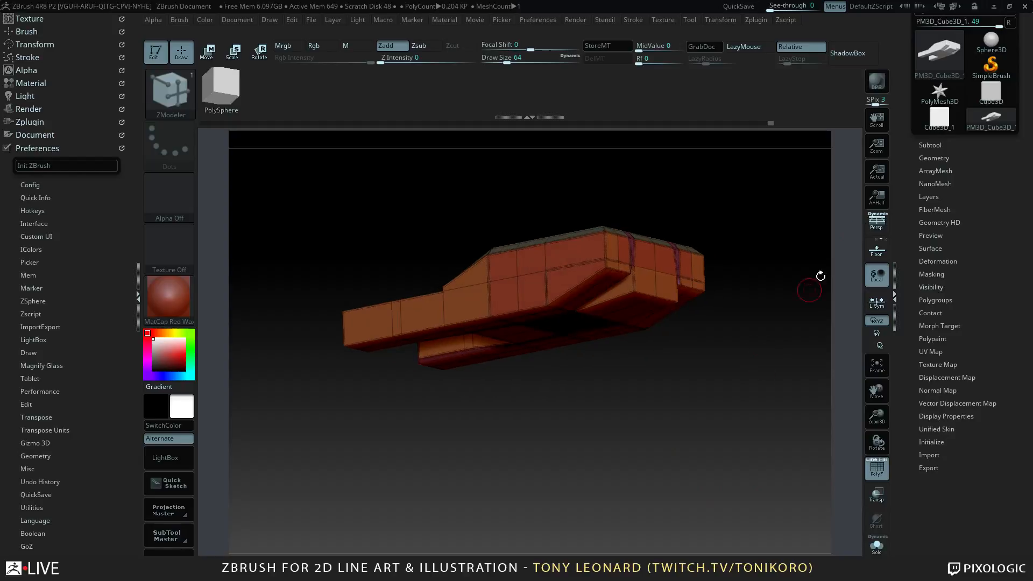
pyautogui.click(930, 145)
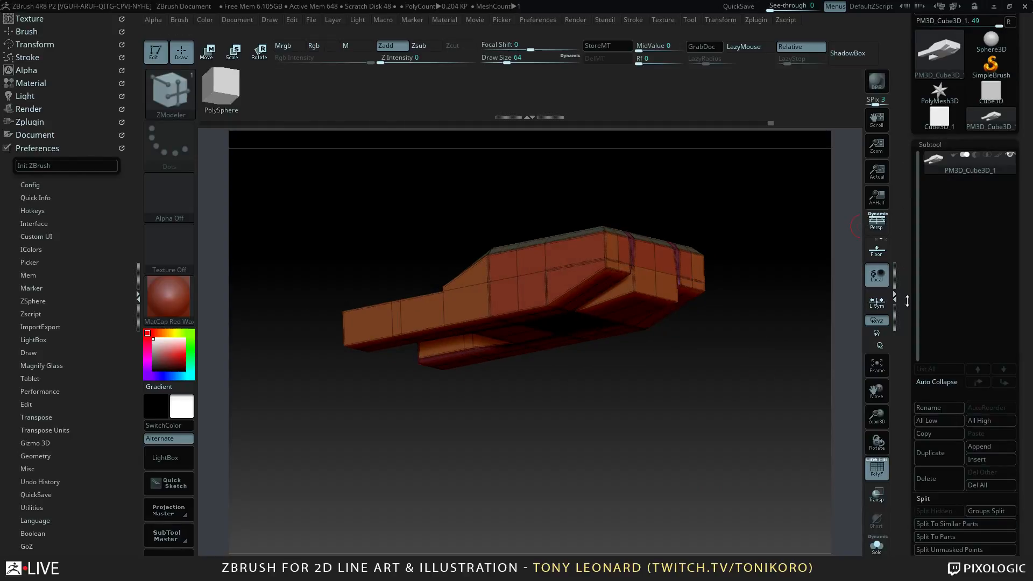
pyautogui.moveTo(904, 466); pyautogui.dragTo(902, 33)
pyautogui.moveTo(902, 417); pyautogui.dragTo(900, 396)
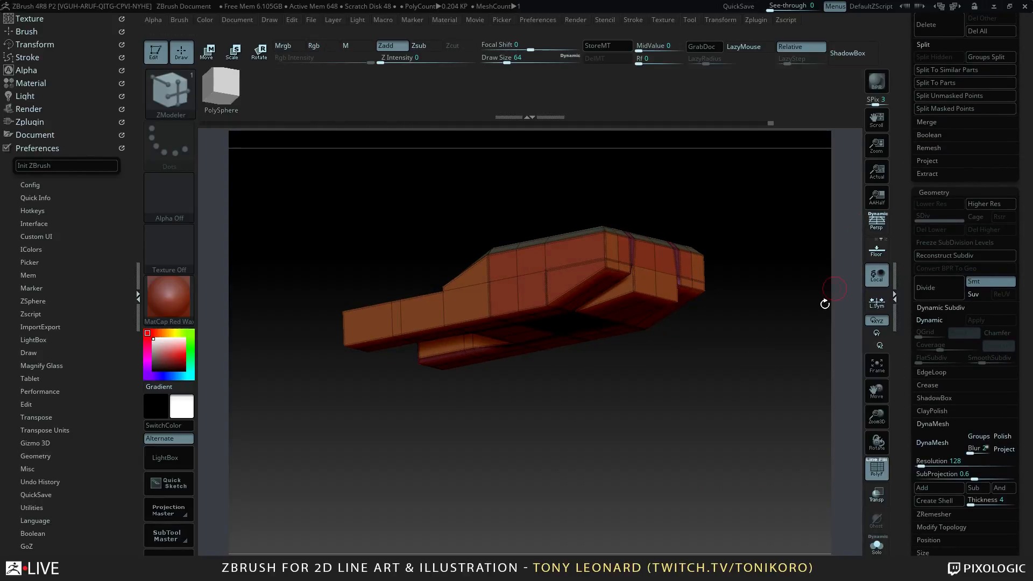
pyautogui.click(945, 306)
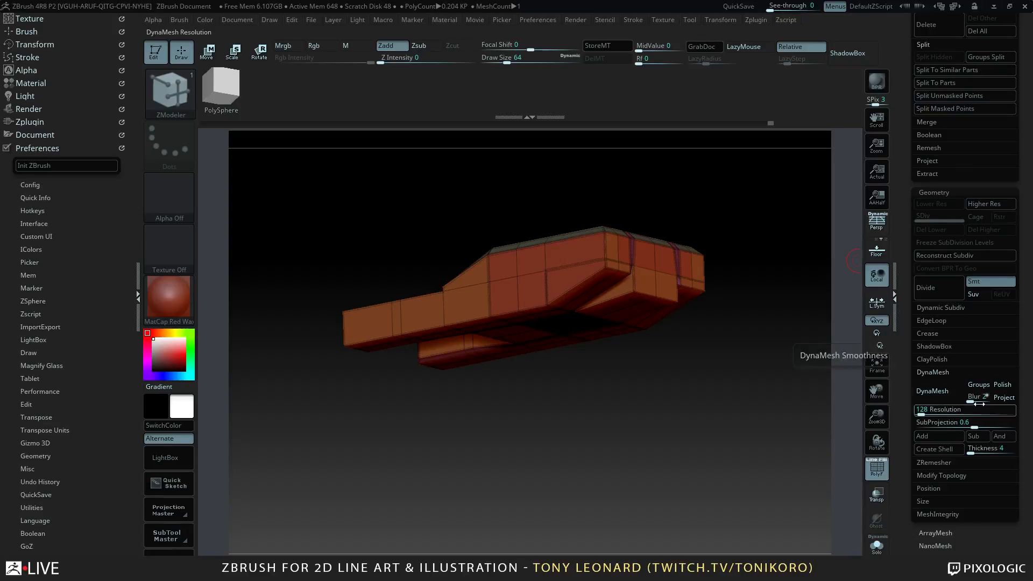
pyautogui.click(961, 305)
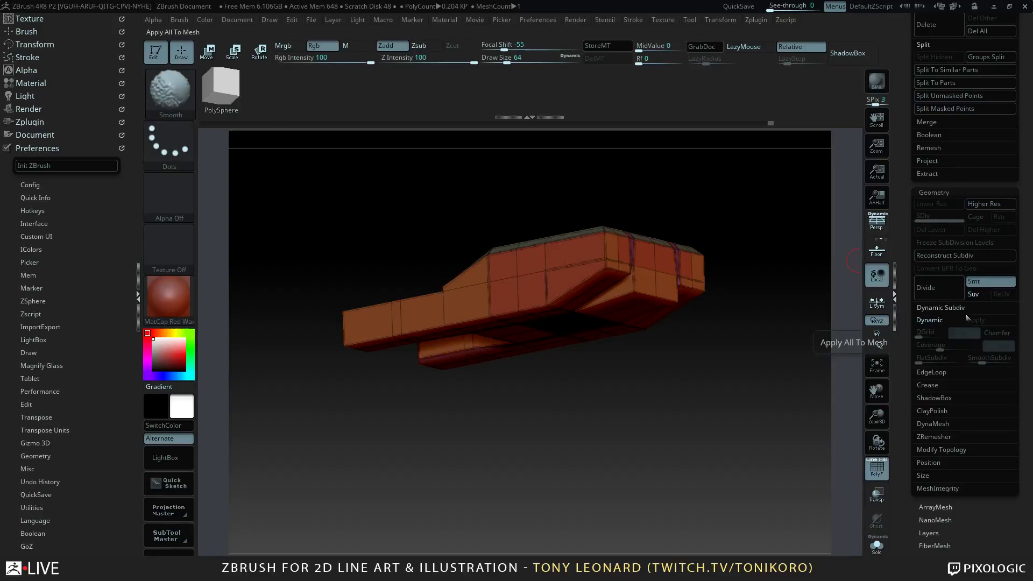
pyautogui.click(951, 321)
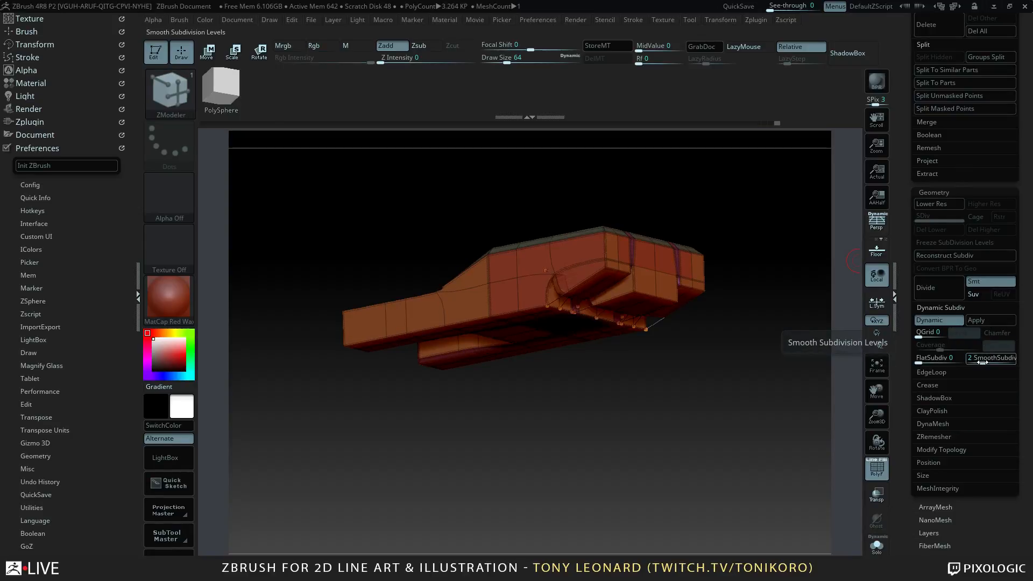
pyautogui.moveTo(995, 363); pyautogui.dragTo(995, 363)
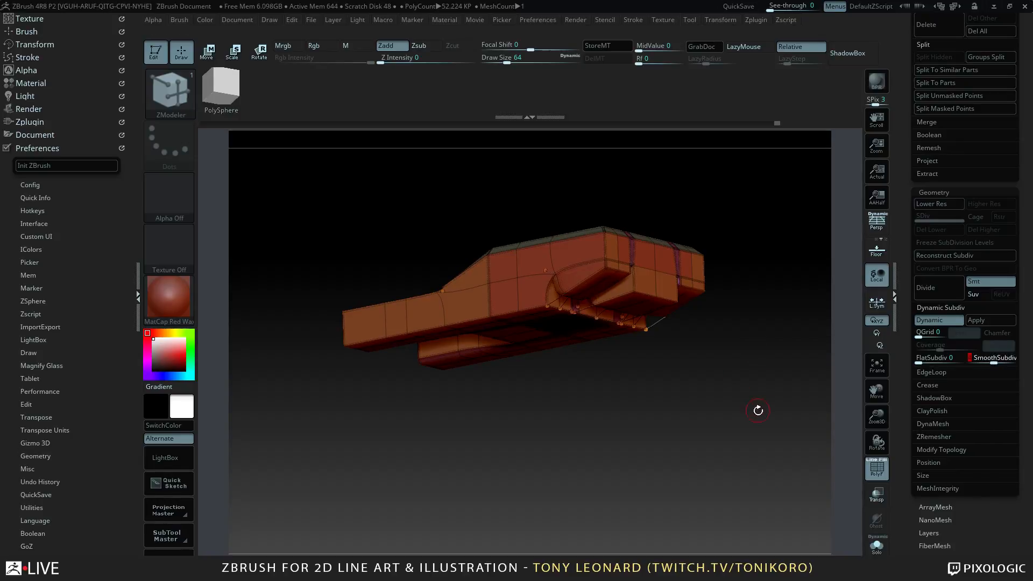
pyautogui.moveTo(756, 411); pyautogui.dragTo(835, 239)
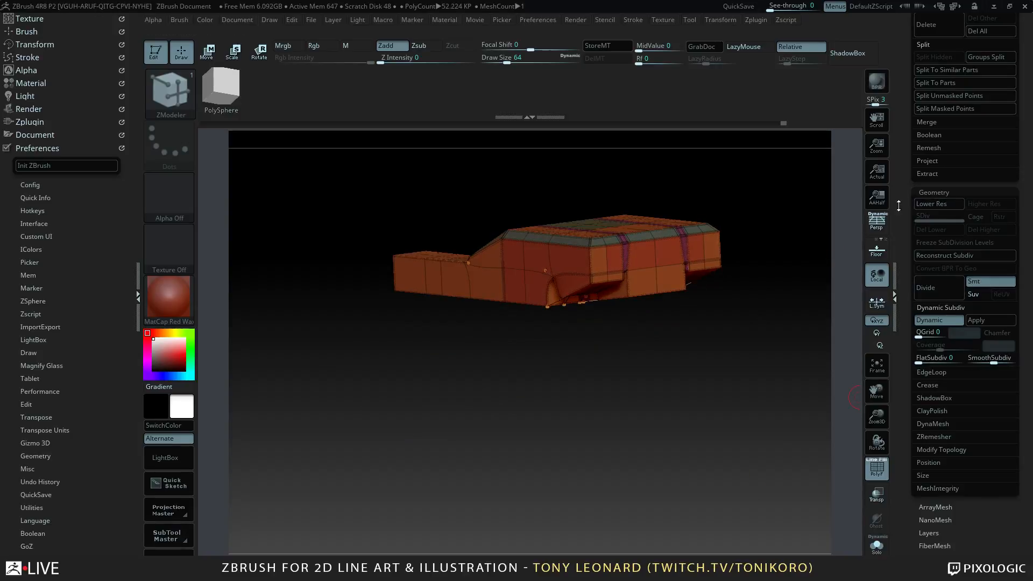
# - Apply the dynamic subdivision to the mesh as real geometry and delete its lower subdivision levels
pyautogui.moveTo(906, 193); pyautogui.dragTo(902, 217)
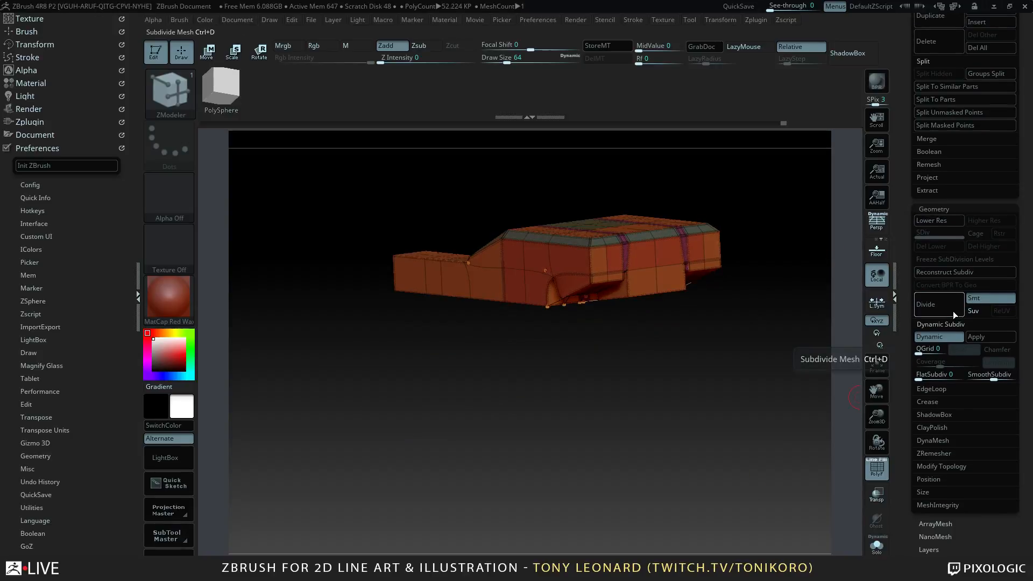
pyautogui.click(992, 335)
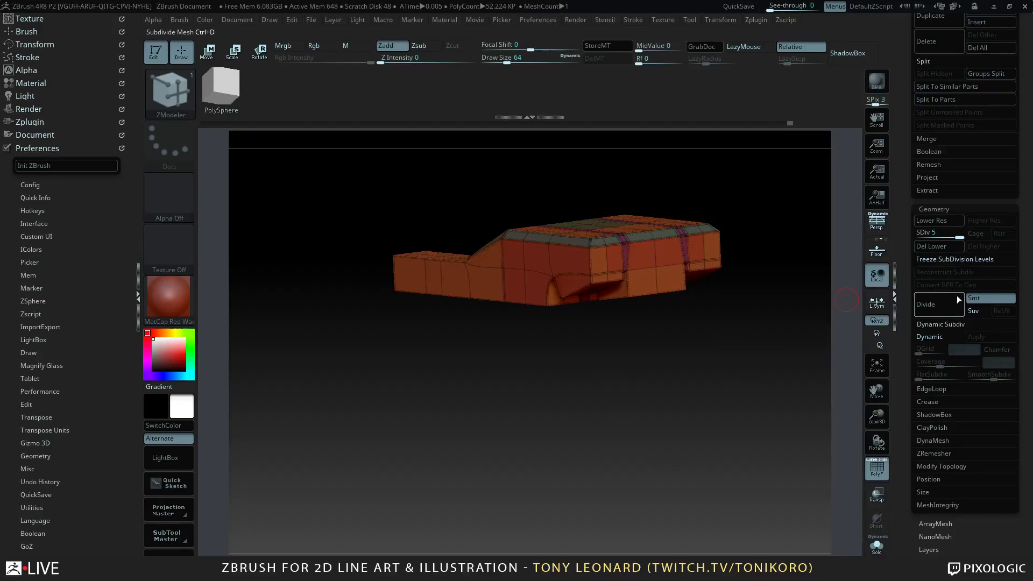
pyautogui.click(940, 246)
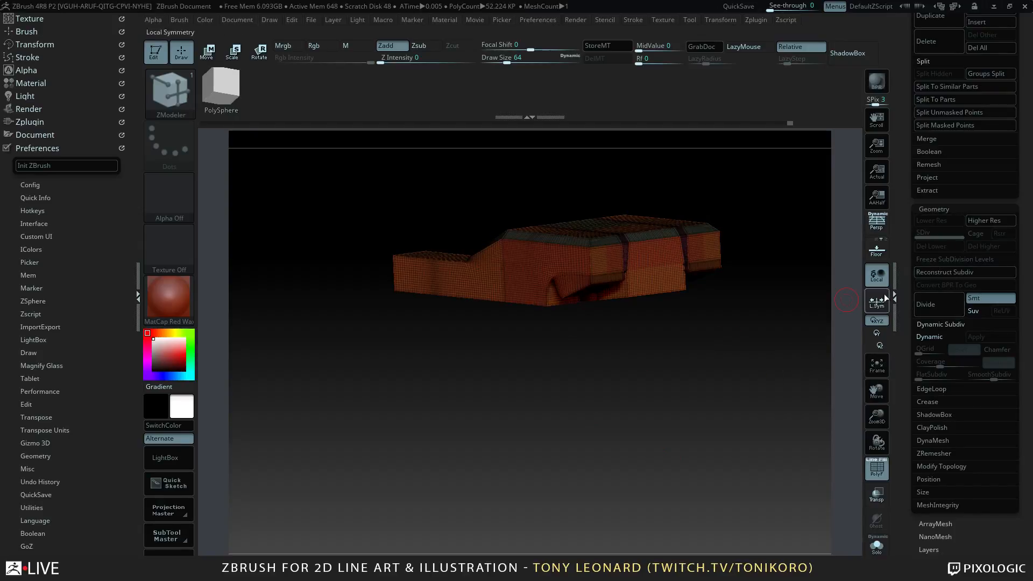
pyautogui.keyDown('alt'); pyautogui.moveTo(739, 324); pyautogui.dragTo(722, 446); pyautogui.keyUp('alt')
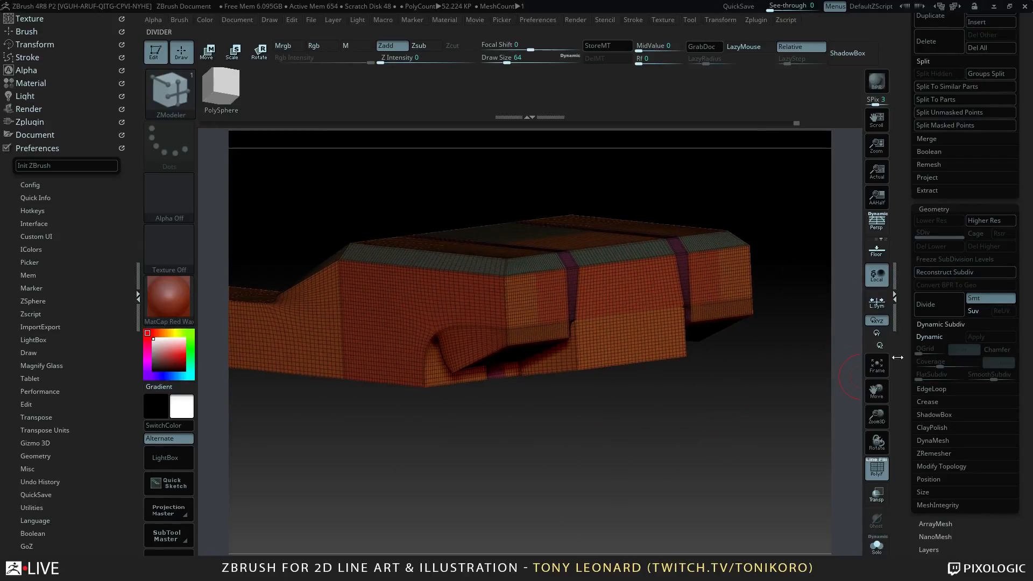
# - Enable Polish in the DynaMesh settings, try to DynaMesh the model, and lower Blur to 0
pyautogui.click(923, 208)
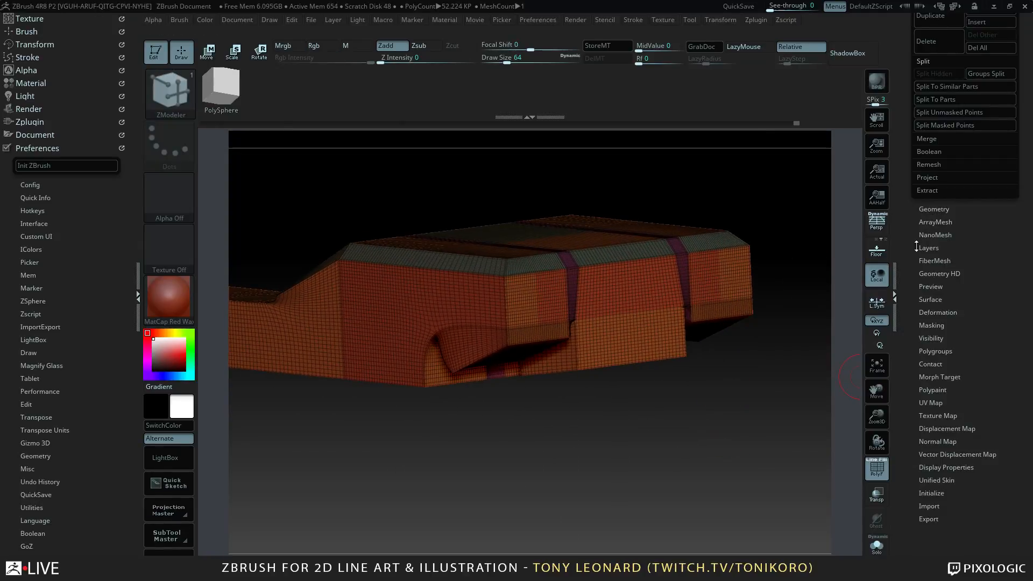
pyautogui.click(930, 209)
pyautogui.scroll(-2, 904, 490)
pyautogui.click(947, 384)
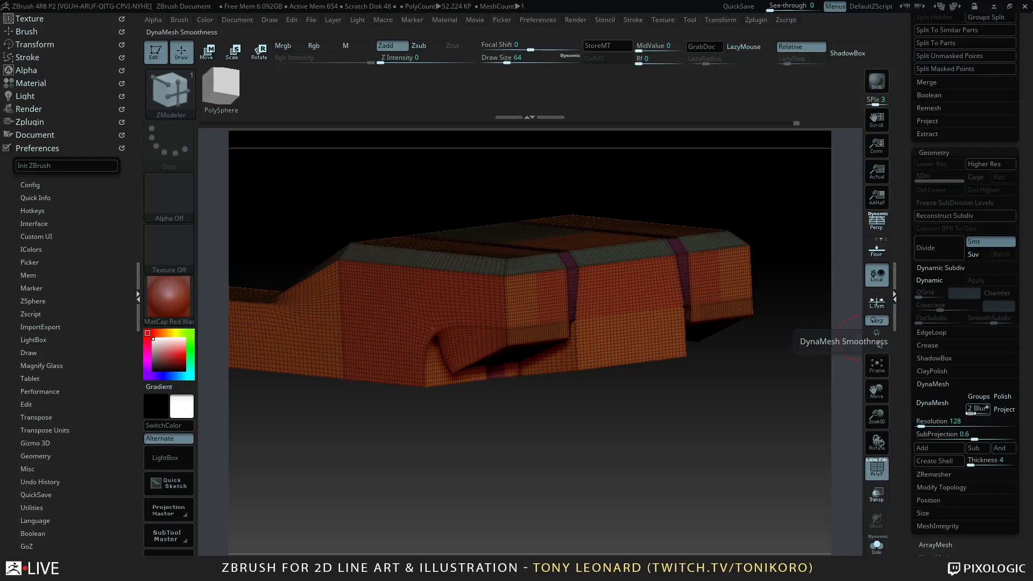
pyautogui.click(1003, 397)
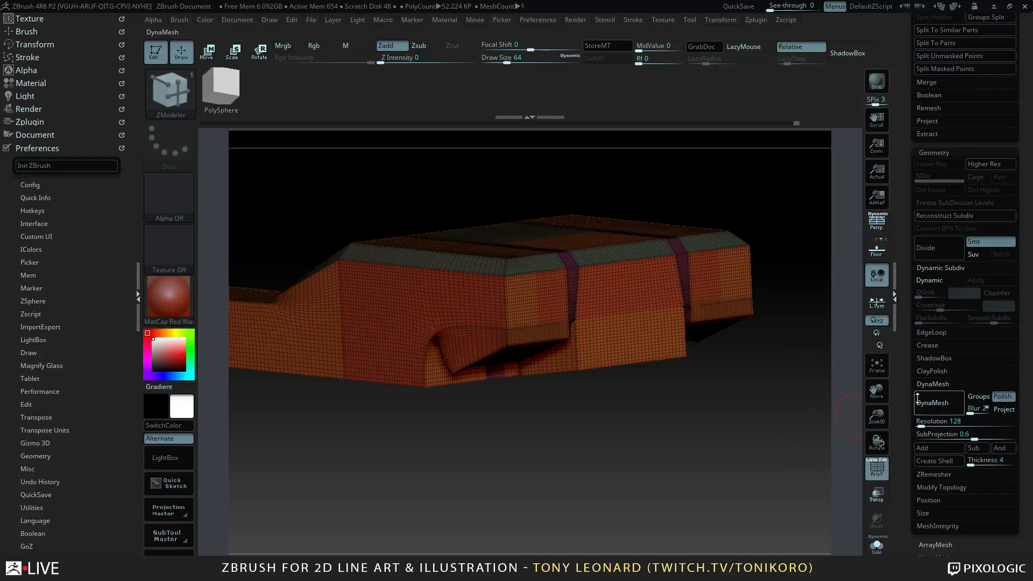
pyautogui.click(952, 402)
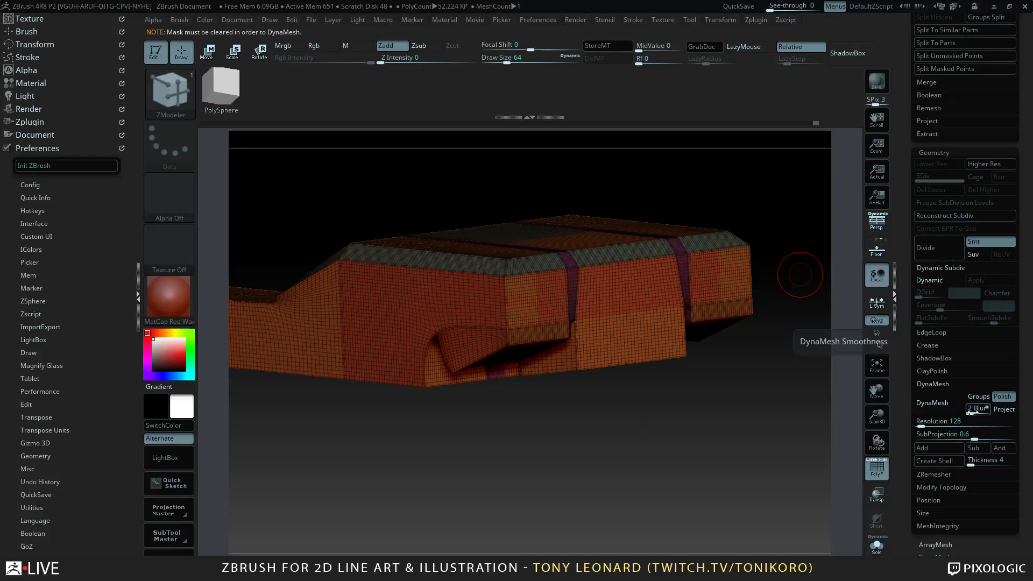
pyautogui.moveTo(972, 410); pyautogui.dragTo(958, 410)
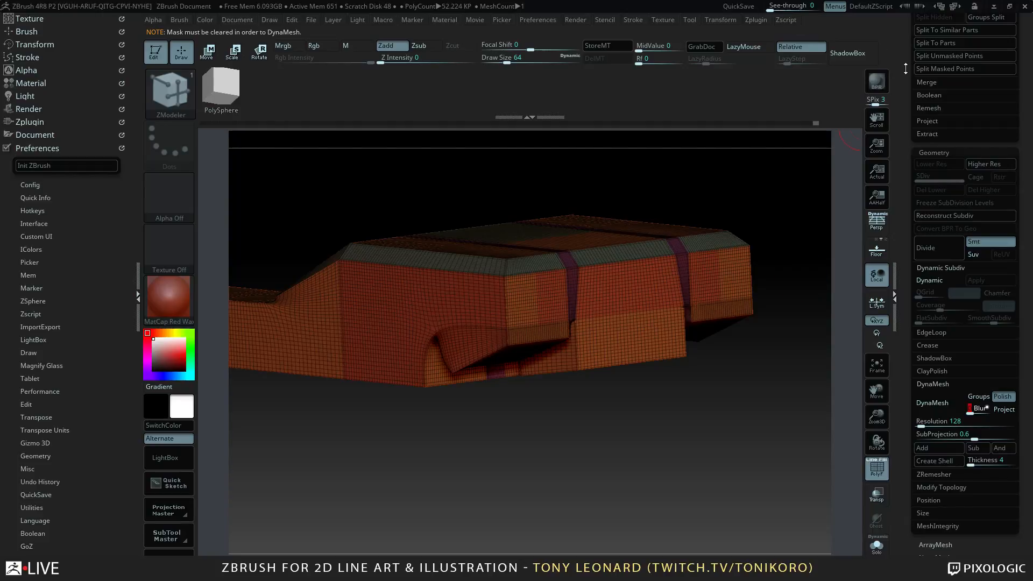
# - Clear the mask and convert the vehicle mesh to DynaMesh at resolution 128
pyautogui.moveTo(904, 69); pyautogui.dragTo(900, 275)
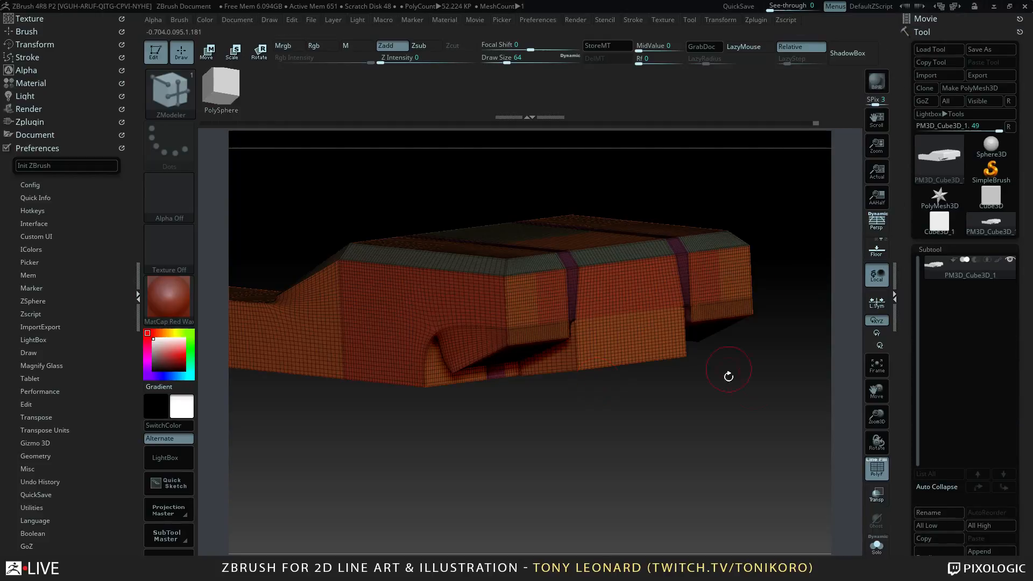
pyautogui.moveTo(907, 486); pyautogui.dragTo(908, 368)
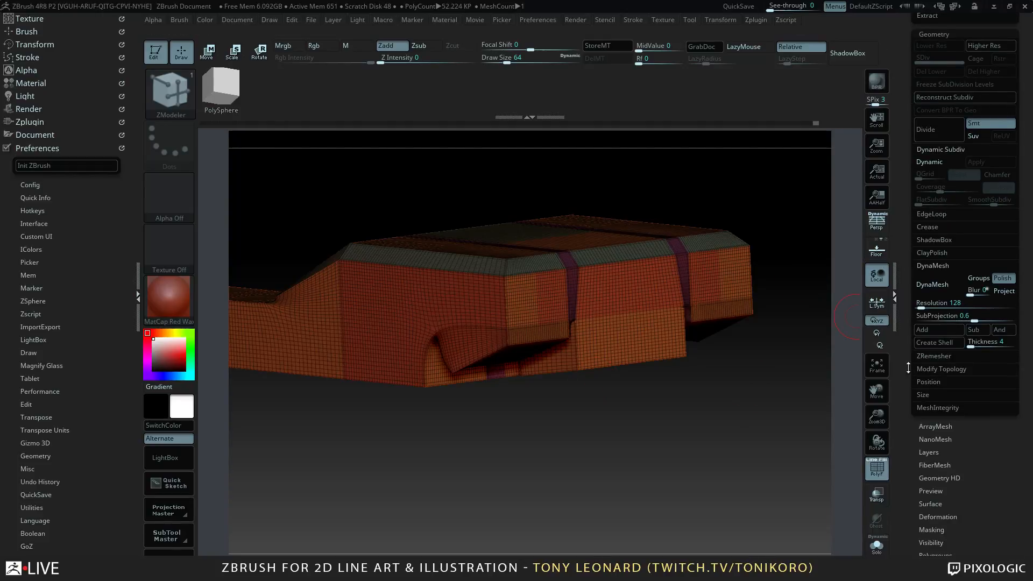
pyautogui.click(953, 285)
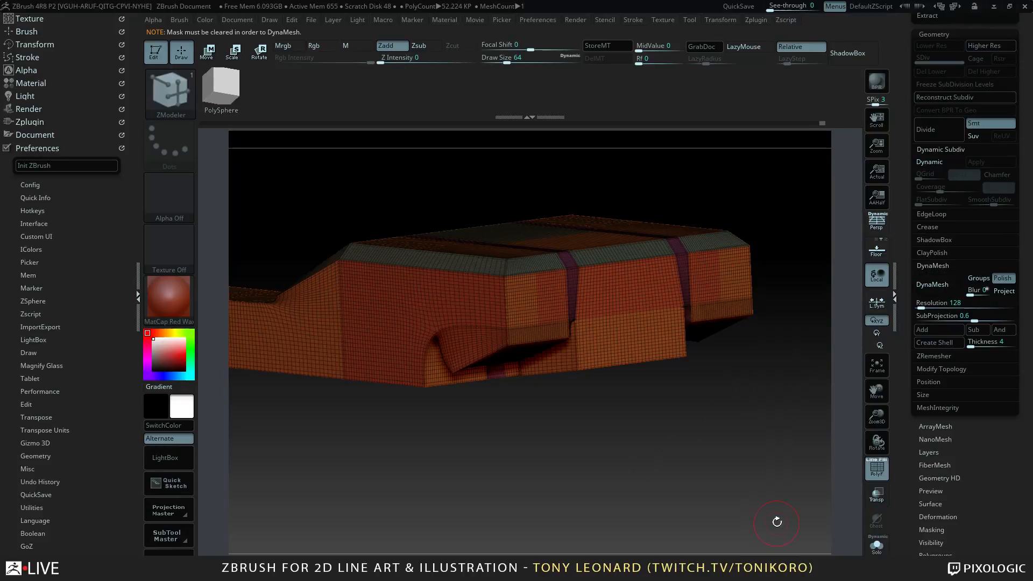
pyautogui.click(940, 288)
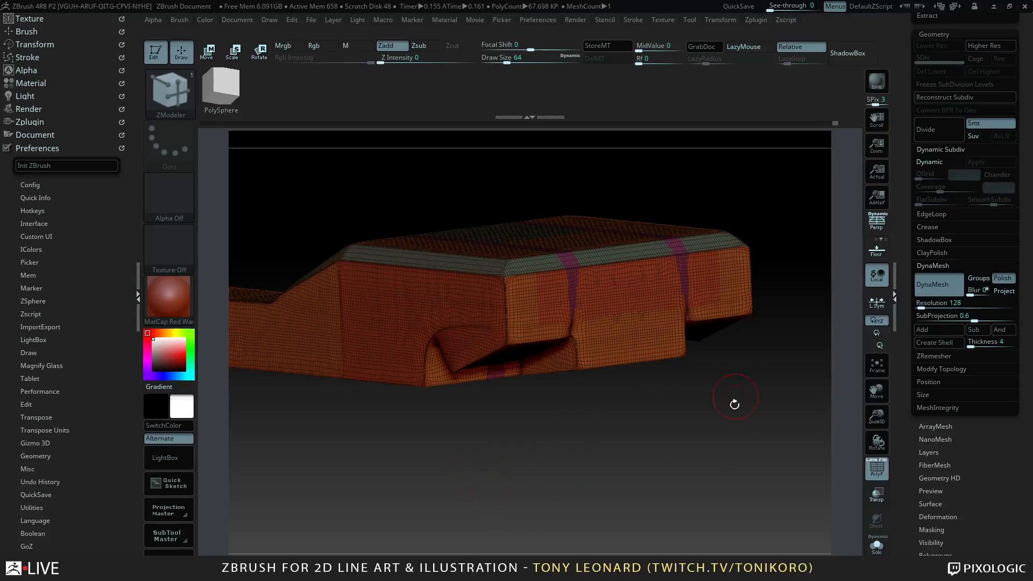
# - Turn off the PolyFrame display and examine the DynaMeshed underside around the rear blocks
pyautogui.moveTo(733, 403); pyautogui.dragTo(715, 441)
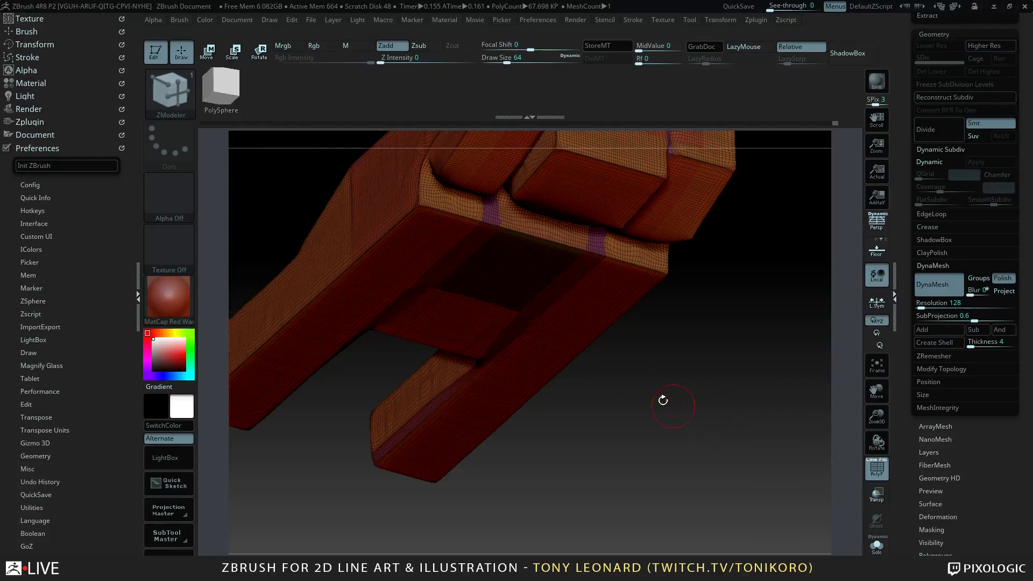
pyautogui.moveTo(653, 413); pyautogui.dragTo(603, 408)
pyautogui.hotkey('shift', 'f')
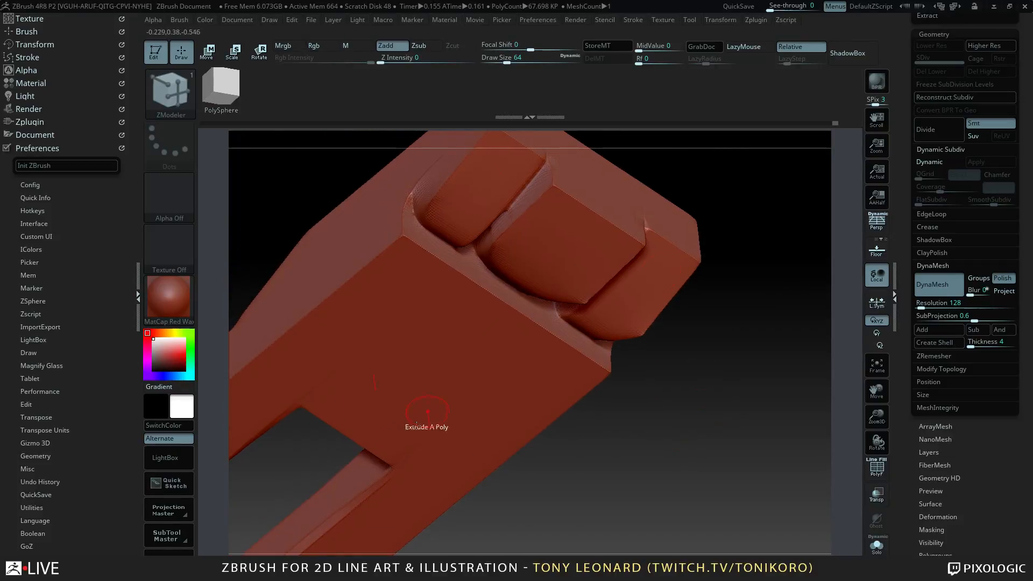
pyautogui.moveTo(715, 357)
pyautogui.mouseDown()
pyautogui.moveTo(742, 473)
pyautogui.moveTo(744, 395)
pyautogui.moveTo(731, 401)
pyautogui.mouseUp()
# - Build up the recessed corners and lip beneath the rear blocks with the ClayBuildup brush and smooth the strokes
pyautogui.press('b')
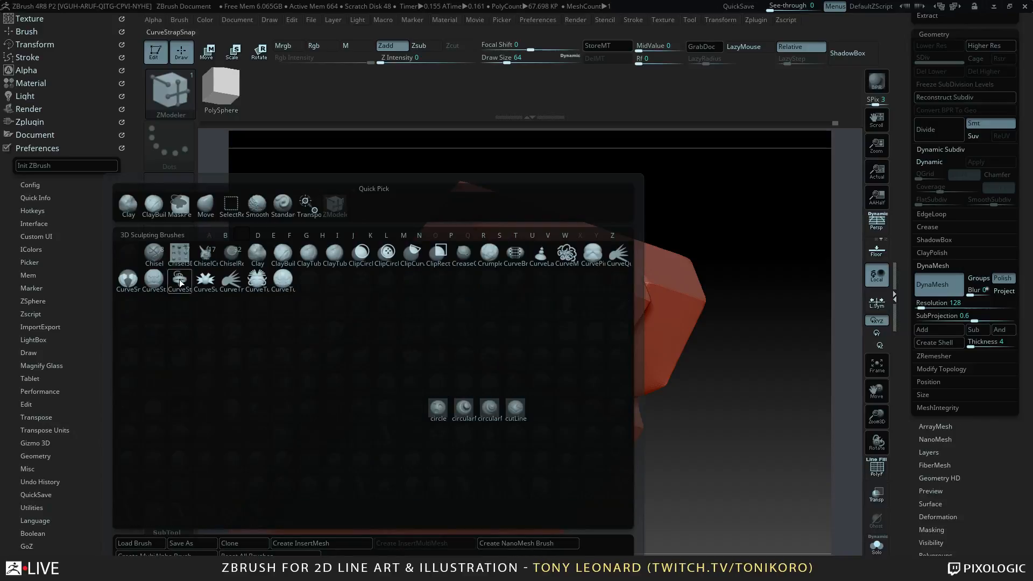
pyautogui.click(284, 256)
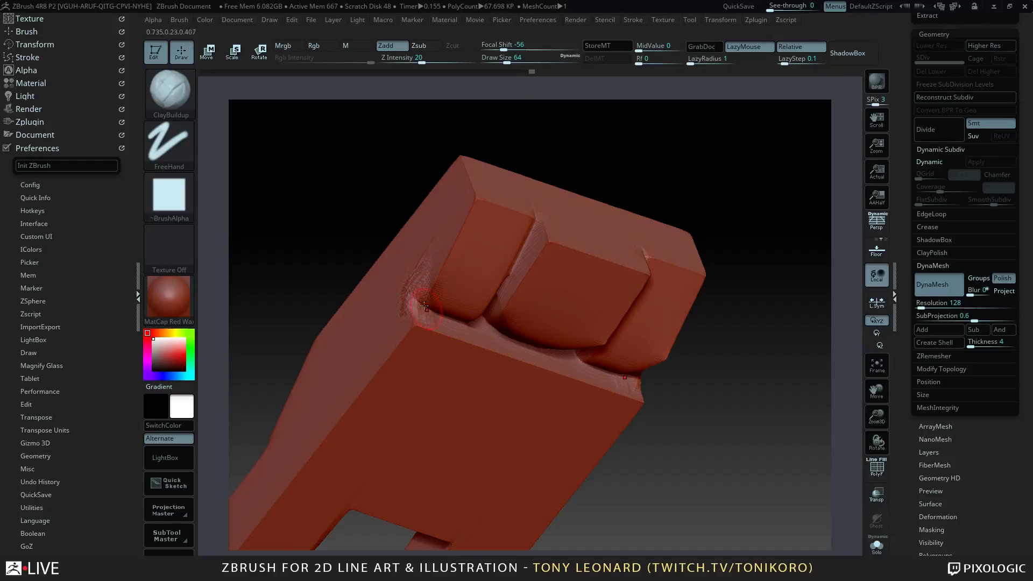
pyautogui.moveTo(424, 306)
pyautogui.mouseDown()
pyautogui.moveTo(432, 313)
pyautogui.moveTo(431, 304)
pyautogui.mouseUp()
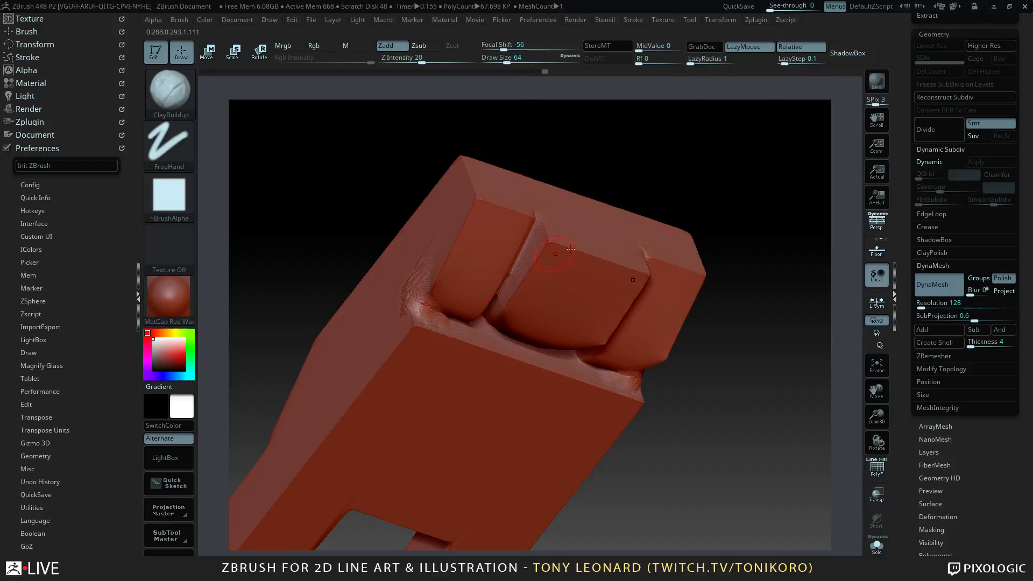
pyautogui.moveTo(741, 288)
pyautogui.mouseDown()
pyautogui.moveTo(779, 358)
pyautogui.moveTo(744, 354)
pyautogui.mouseUp()
pyautogui.keyDown('shift'); pyautogui.moveTo(425, 292); pyautogui.dragTo(435, 264); pyautogui.keyUp('shift')
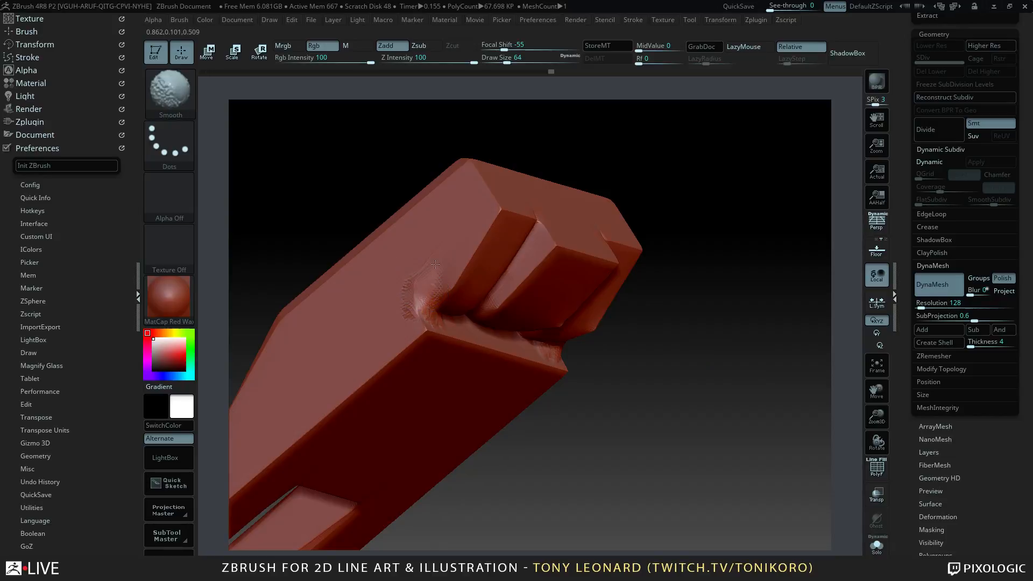
pyautogui.moveTo(618, 379)
pyautogui.mouseDown()
pyautogui.moveTo(438, 342)
pyautogui.moveTo(432, 314)
pyautogui.moveTo(439, 320)
pyautogui.mouseUp()
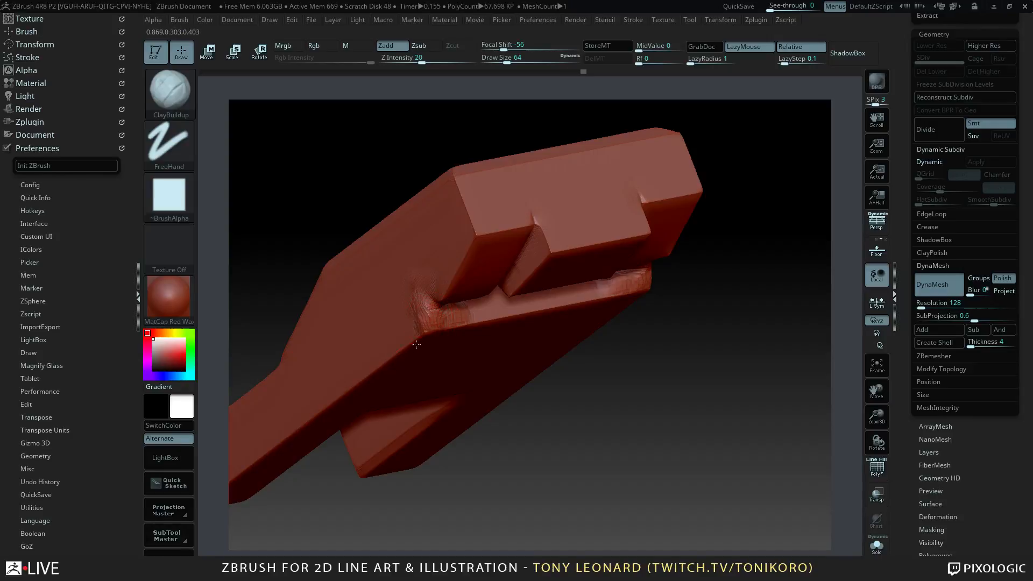
pyautogui.moveTo(575, 366); pyautogui.dragTo(681, 439)
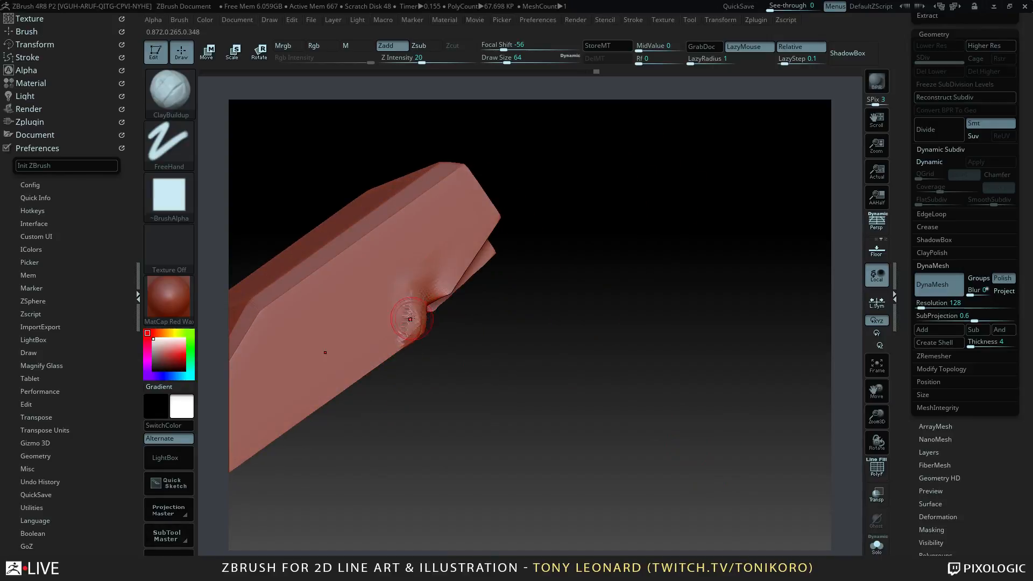
pyautogui.moveTo(549, 411); pyautogui.dragTo(503, 409)
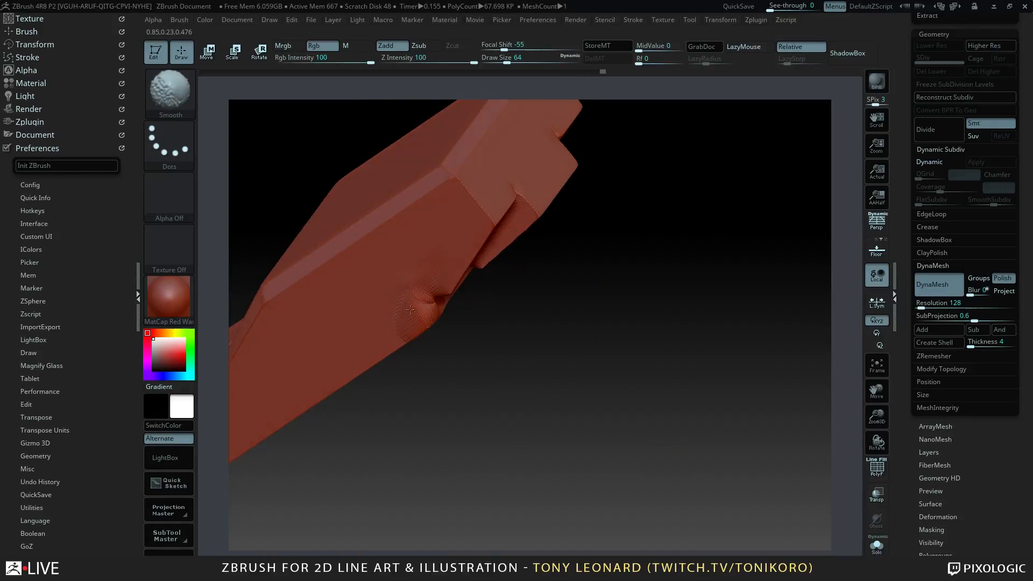
# - Flatten the side face beside the recessed corner with the hPolish brush at draw size 197
pyautogui.moveTo(474, 369); pyautogui.dragTo(543, 435)
pyautogui.press('b')
pyautogui.press('h')
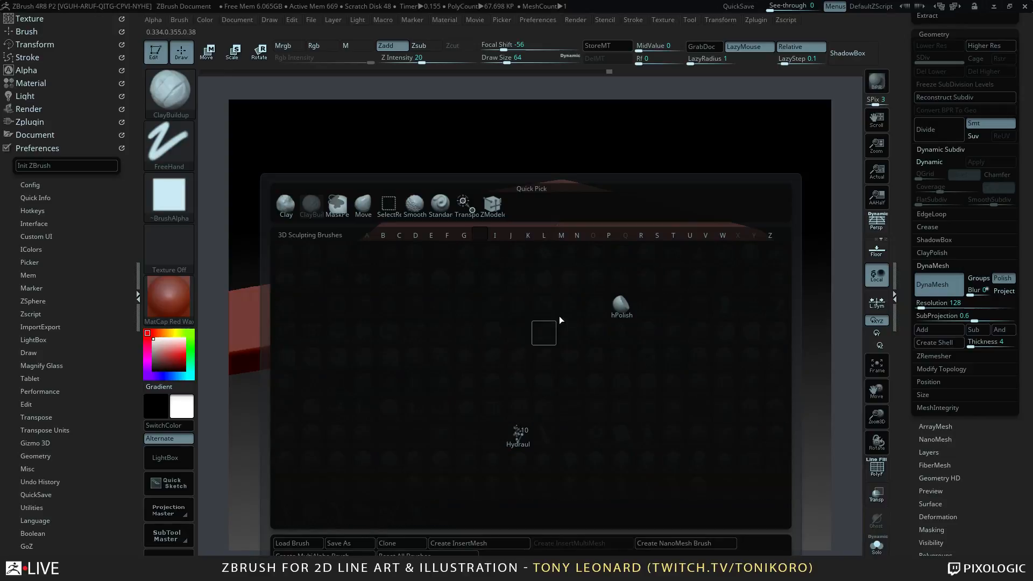
pyautogui.press('p')
pyautogui.press('s')
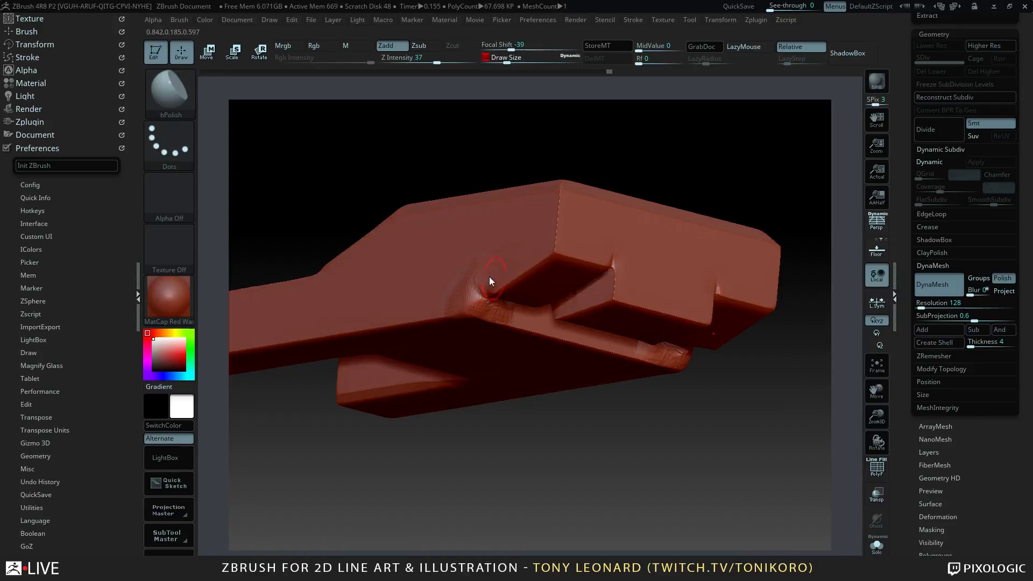
pyautogui.press('s')
pyautogui.moveTo(449, 256)
pyautogui.mouseDown()
pyautogui.moveTo(476, 259)
pyautogui.moveTo(468, 260)
pyautogui.mouseUp()
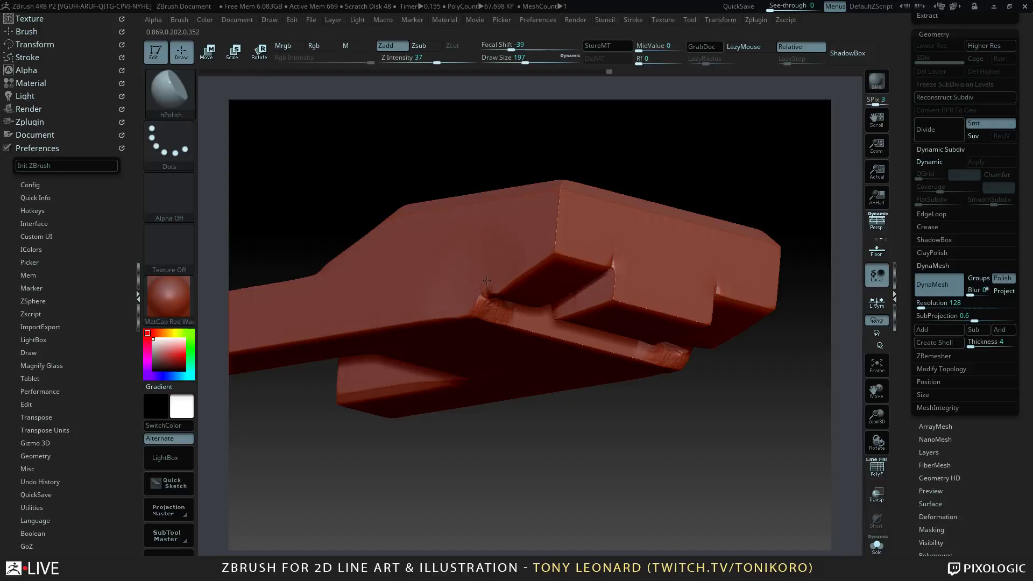
# - Polish the lip along the underside's rear edge with hPolish at draw size 51 and smooth it
pyautogui.moveTo(555, 454)
pyautogui.mouseDown()
pyautogui.moveTo(530, 390)
pyautogui.moveTo(538, 334)
pyautogui.mouseUp()
pyautogui.press('s')
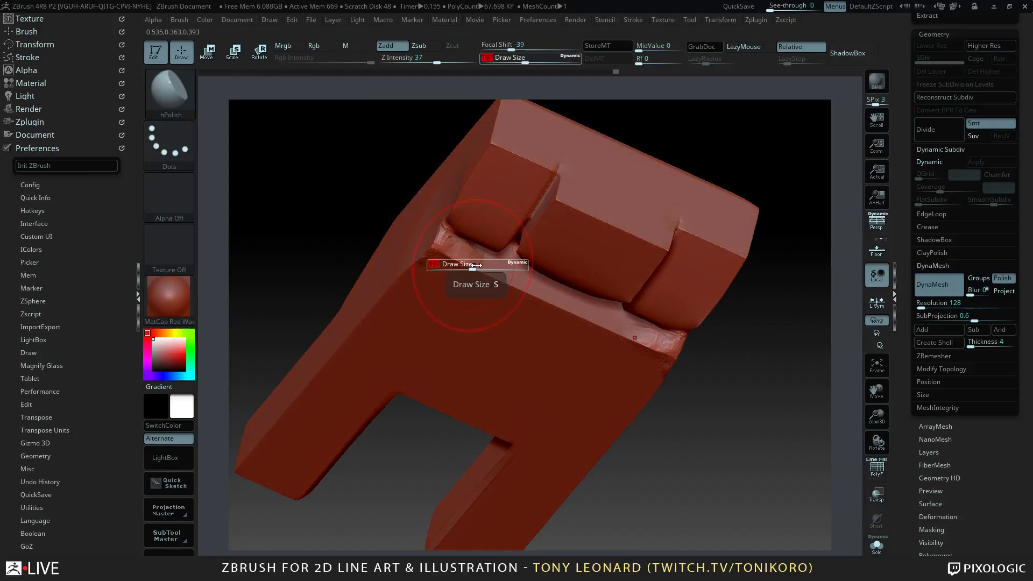
pyautogui.moveTo(473, 265); pyautogui.dragTo(451, 265)
pyautogui.press('shift')
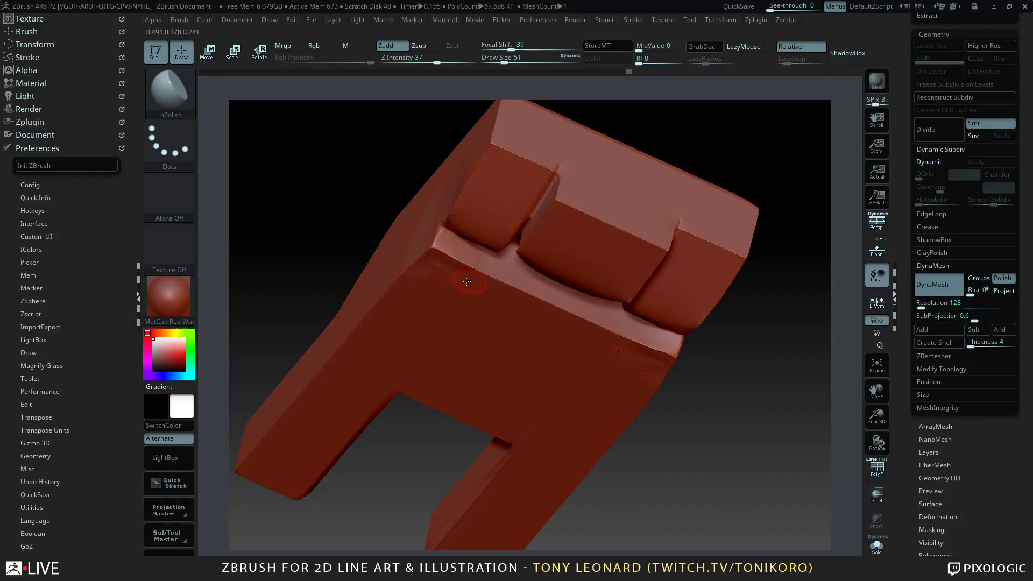
pyautogui.press('shift')
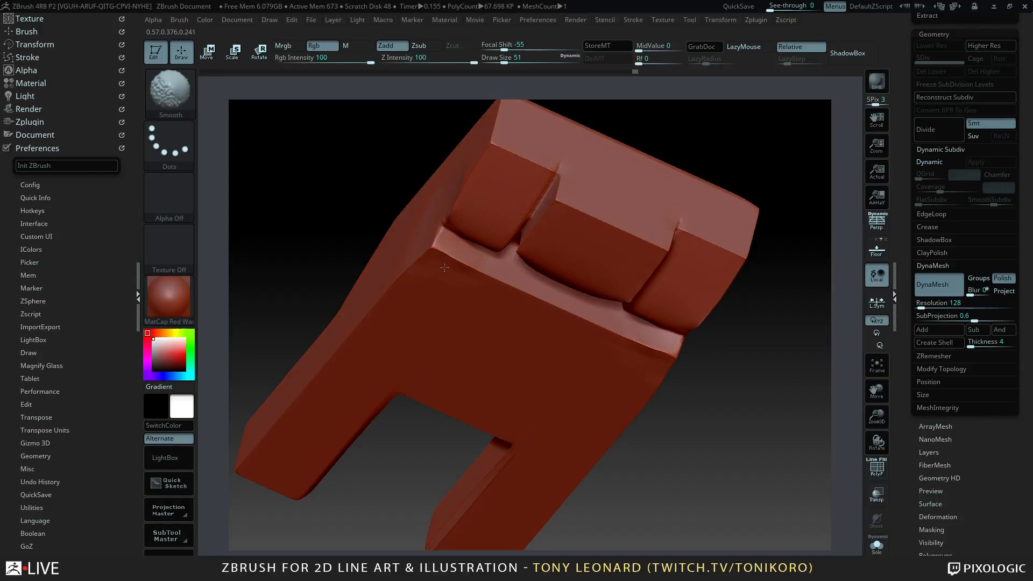
pyautogui.moveTo(682, 431)
pyautogui.mouseDown()
pyautogui.moveTo(733, 477)
pyautogui.moveTo(723, 478)
pyautogui.mouseUp()
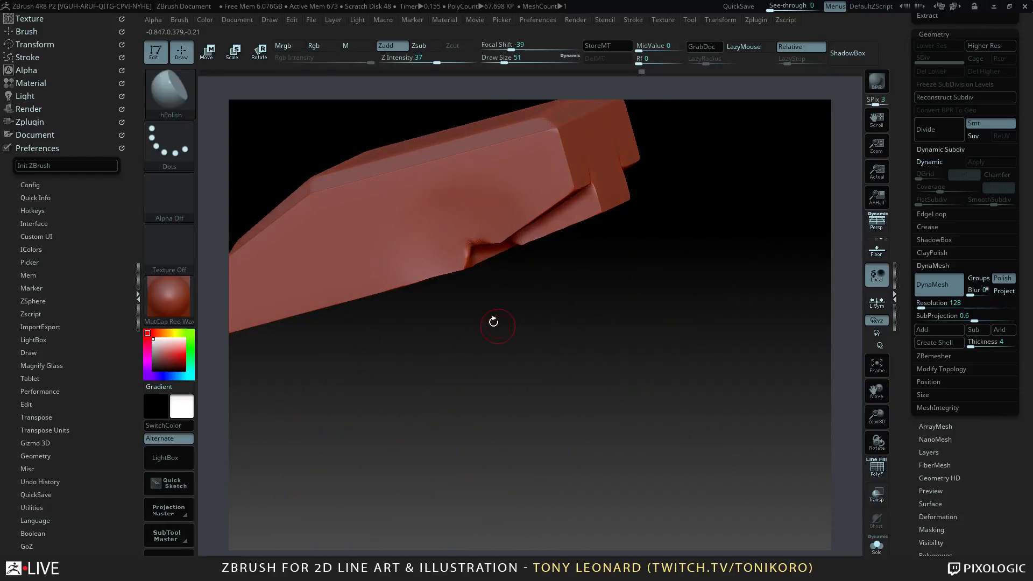
pyautogui.moveTo(493, 323); pyautogui.dragTo(596, 305)
pyautogui.press('v')
pyautogui.press('t')
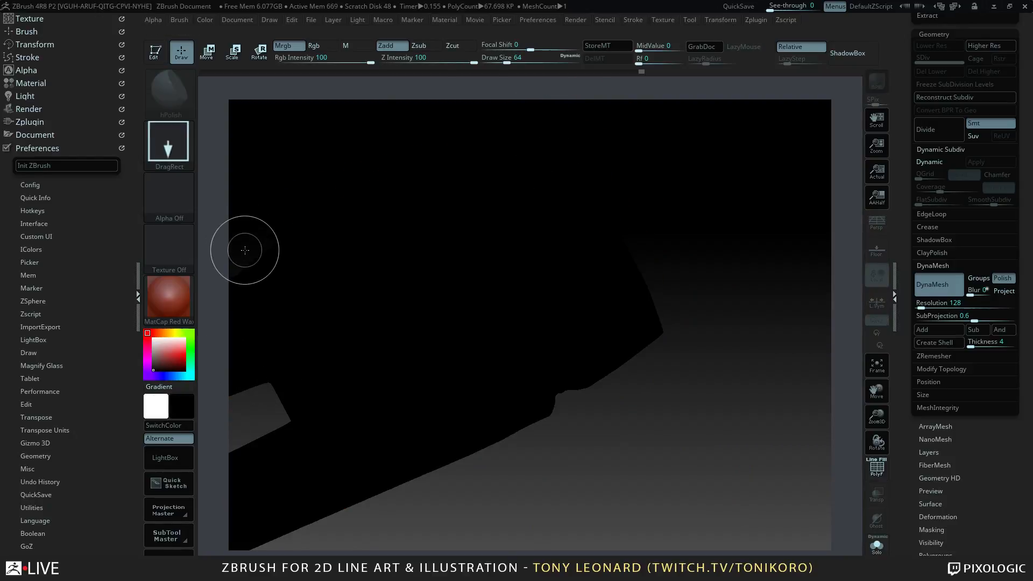
pyautogui.press('t')
pyautogui.press('v')
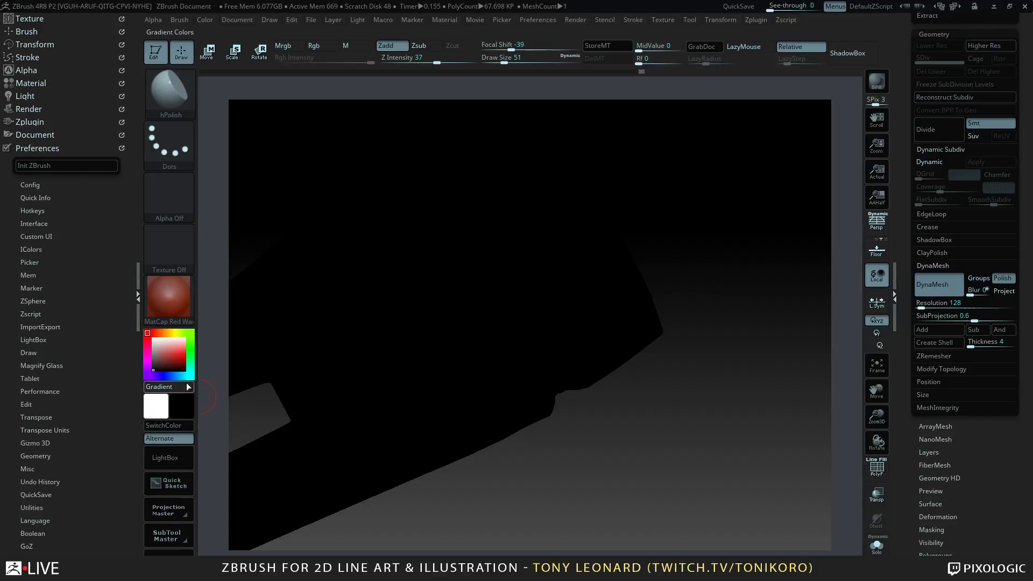
pyautogui.moveTo(444, 470); pyautogui.dragTo(453, 457)
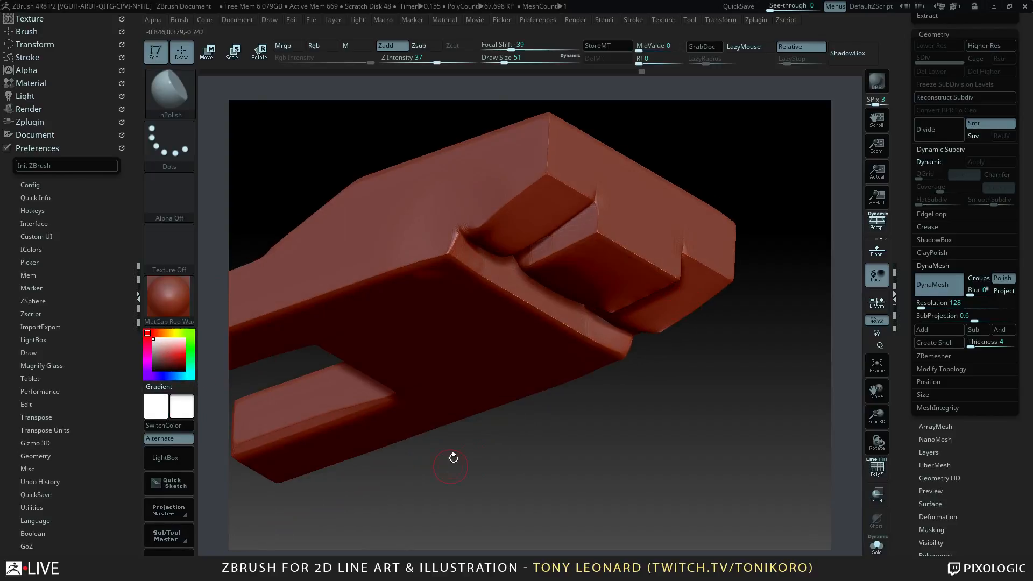
# - Change the model's material to Rogelio-clay 4 and view the rear blocks from below
pyautogui.click(170, 288)
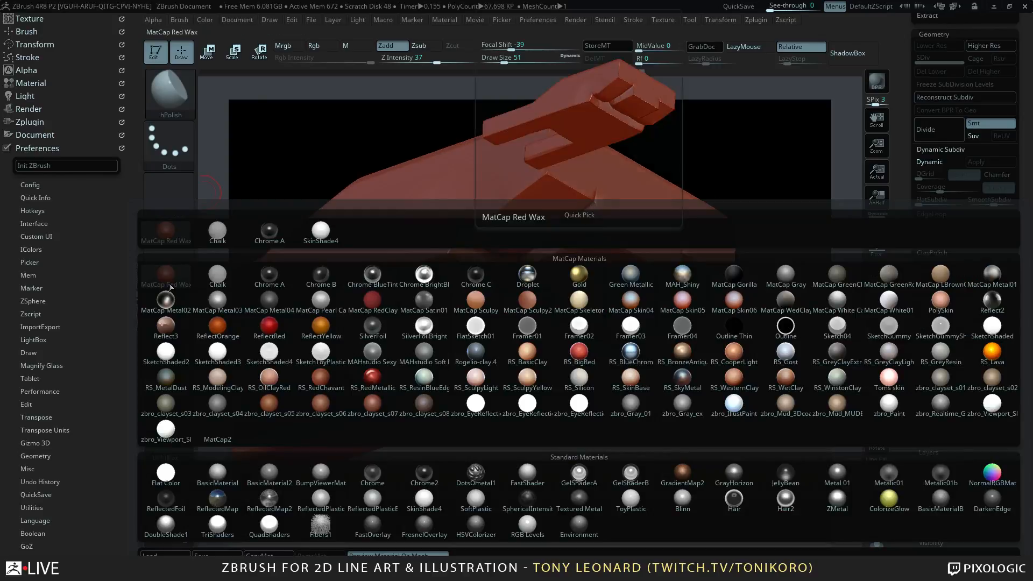
pyautogui.click(475, 352)
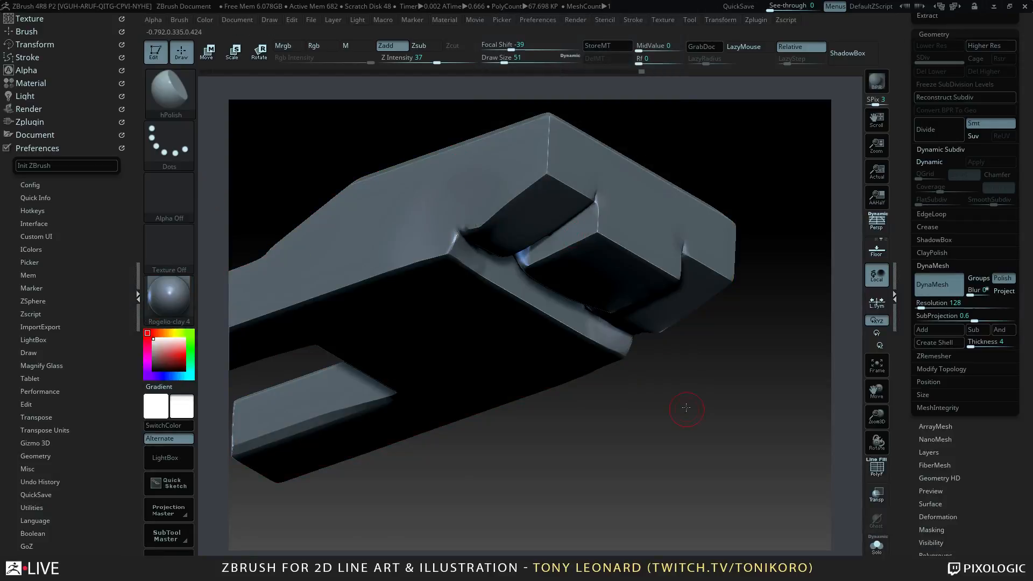
pyautogui.moveTo(686, 407); pyautogui.dragTo(726, 435)
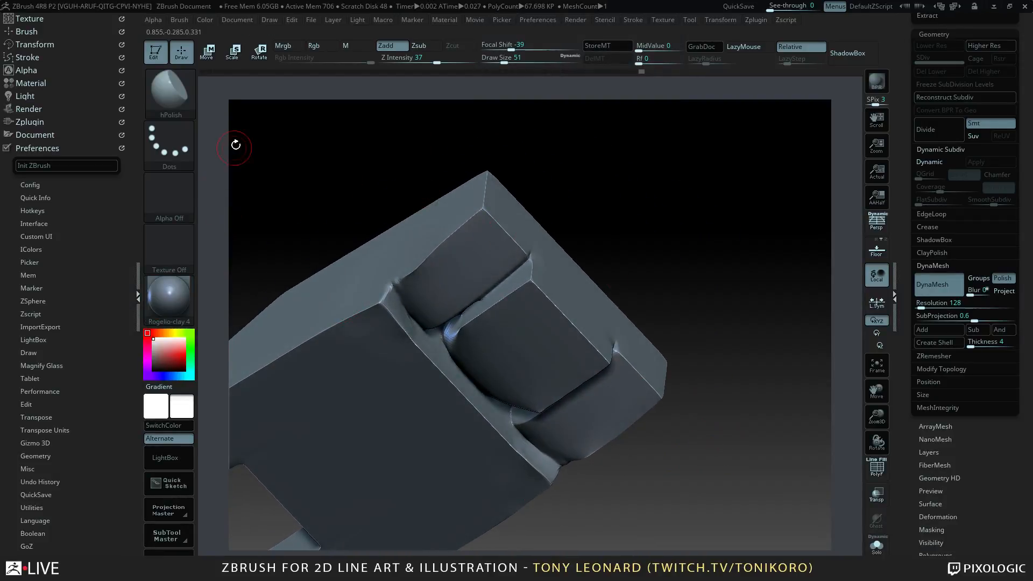
# - Trim the side edge of the outer rear block with the TrimDynamic brush at draw size 74
pyautogui.press('b')
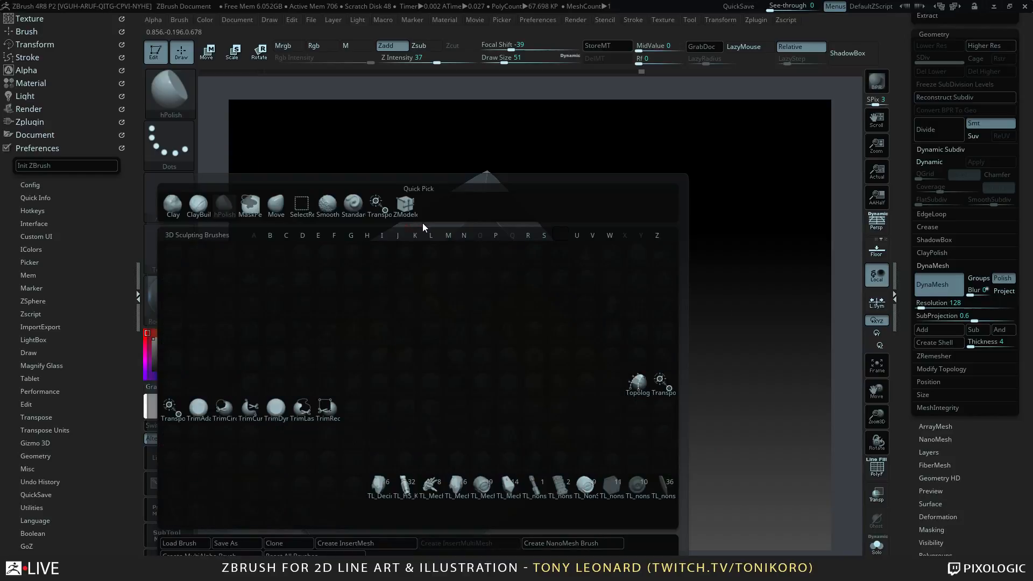
pyautogui.moveTo(281, 411)
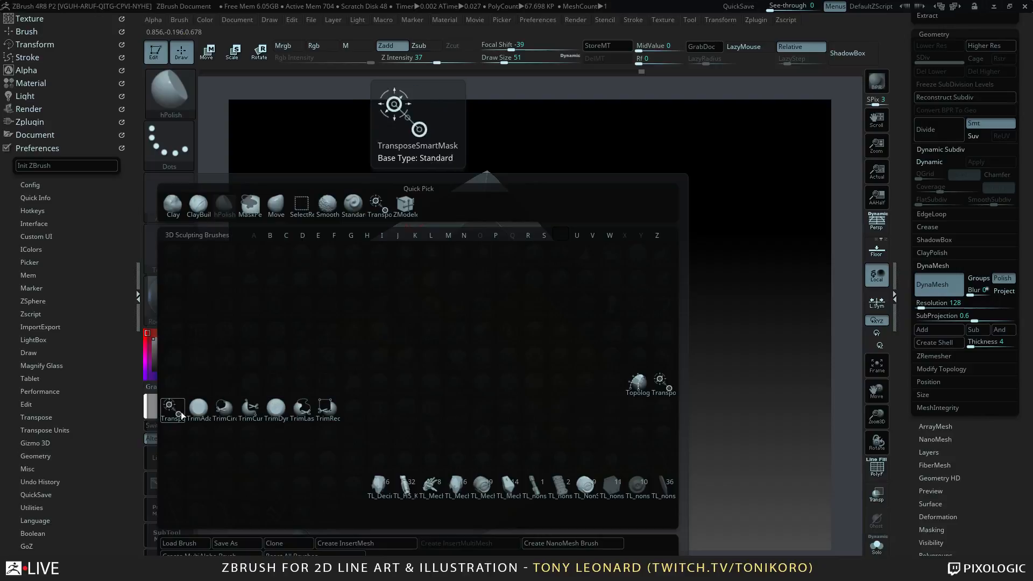
pyautogui.click(276, 409)
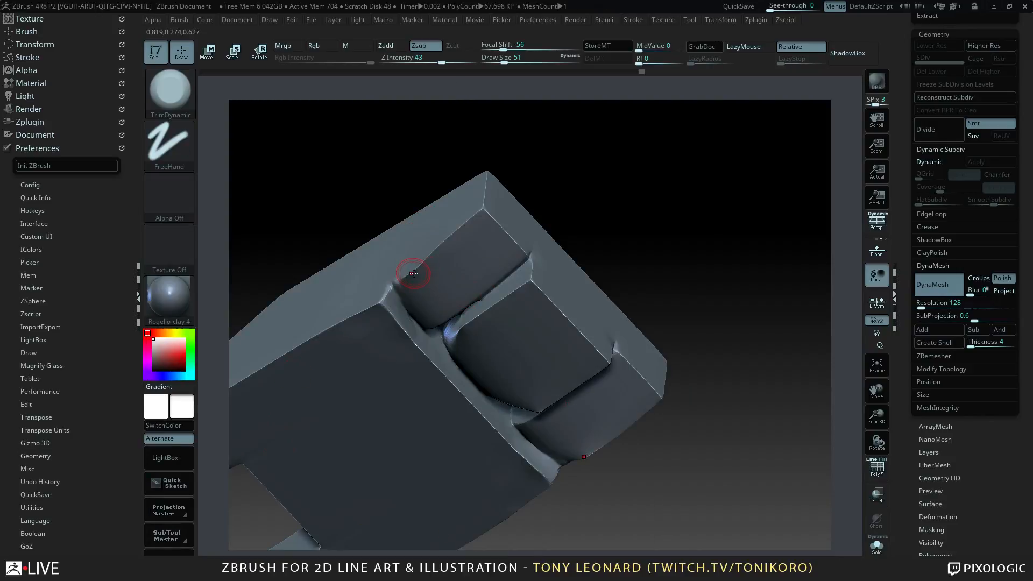
pyautogui.press('s')
pyautogui.moveTo(418, 273)
pyautogui.mouseDown()
pyautogui.moveTo(406, 271)
pyautogui.moveTo(480, 206)
pyautogui.mouseUp()
pyautogui.moveTo(432, 252); pyautogui.dragTo(489, 202)
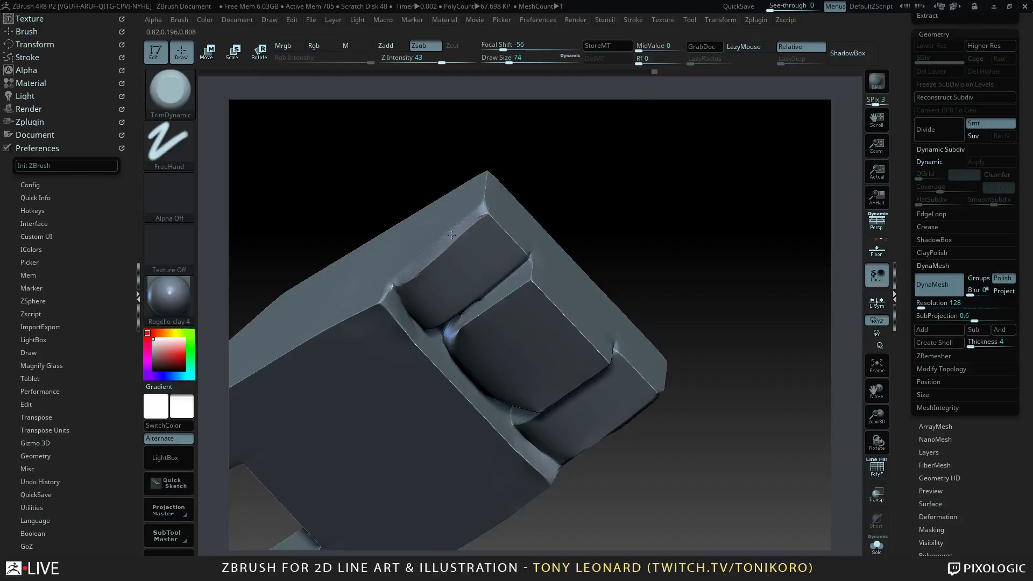
# - Trim the upper edge of the outer rear block and its neighbouring corner with TrimDynamic at draw size 74
pyautogui.moveTo(451, 234); pyautogui.dragTo(467, 224)
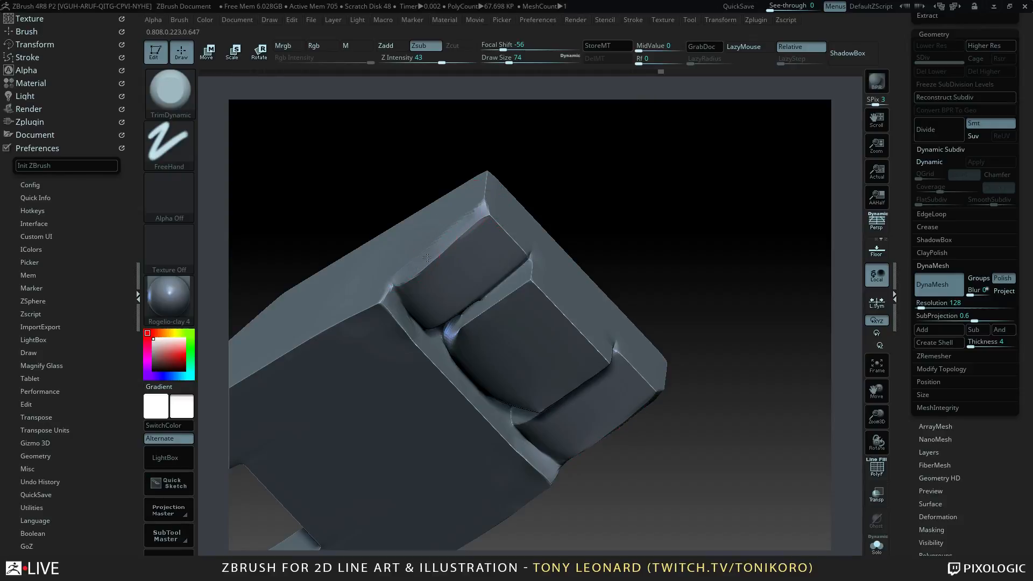
pyautogui.moveTo(428, 257); pyautogui.dragTo(475, 219)
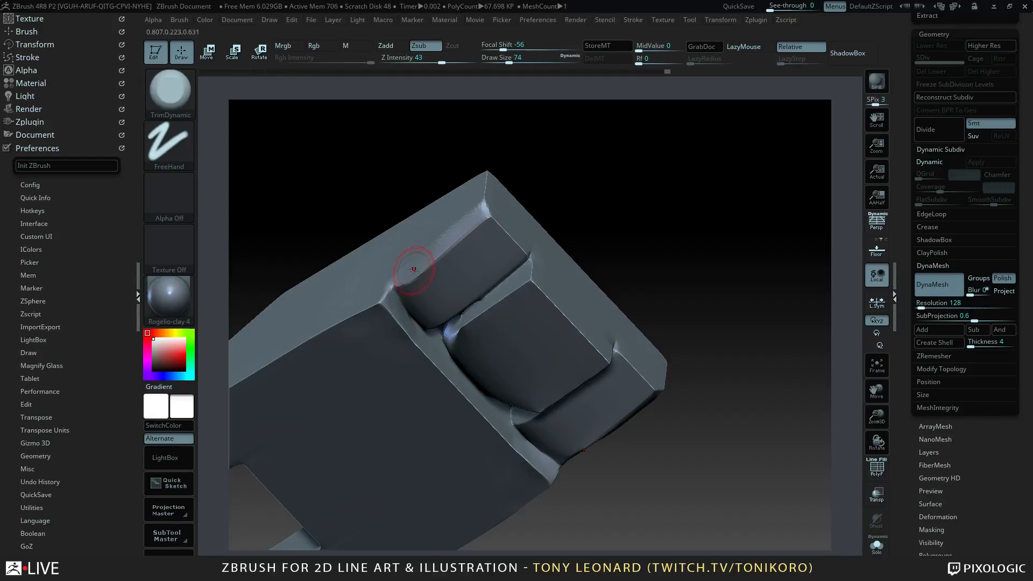
pyautogui.moveTo(672, 287)
pyautogui.mouseDown()
pyautogui.moveTo(708, 304)
pyautogui.moveTo(669, 272)
pyautogui.mouseUp()
pyautogui.moveTo(373, 286)
pyautogui.mouseDown()
pyautogui.moveTo(383, 281)
pyautogui.moveTo(384, 296)
pyautogui.mouseUp()
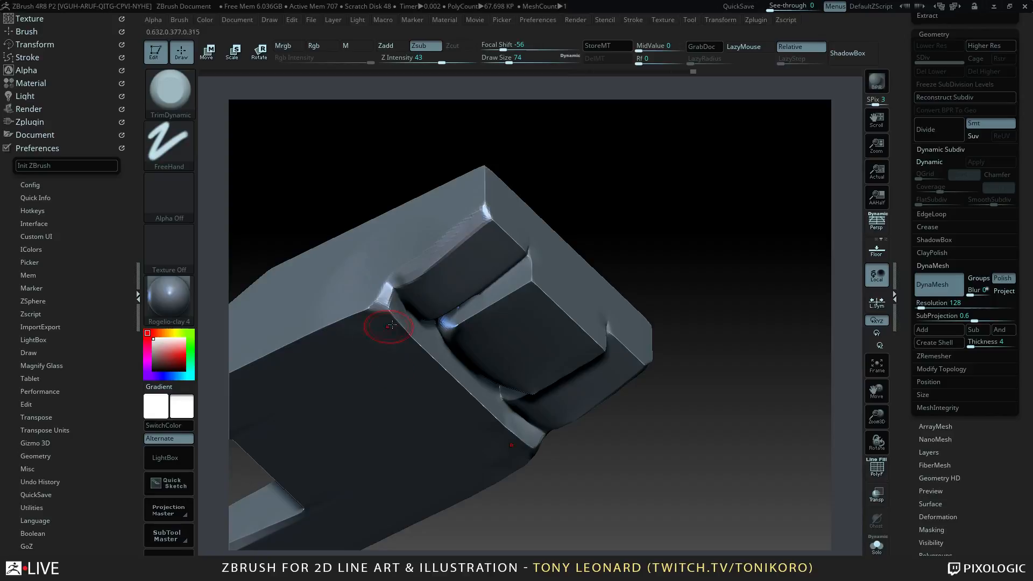
# - Refresh the DynaMesh and polish the faces of the outer rear blocks with hPolish at draw size 74
pyautogui.moveTo(665, 425)
pyautogui.mouseDown()
pyautogui.moveTo(653, 421)
pyautogui.moveTo(667, 468)
pyautogui.moveTo(436, 199)
pyautogui.mouseUp()
pyautogui.press('b')
pyautogui.press('h')
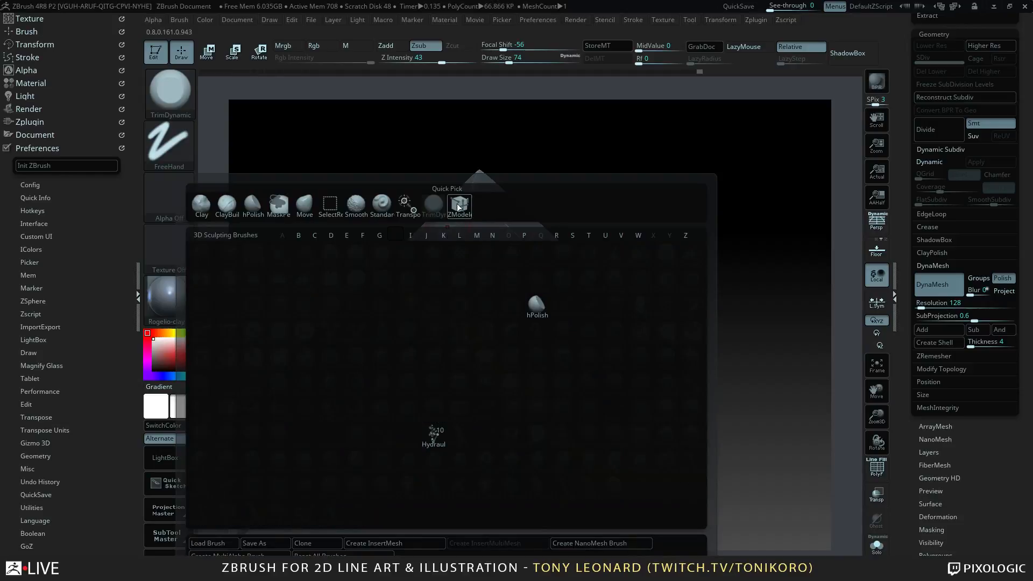
pyautogui.press('p')
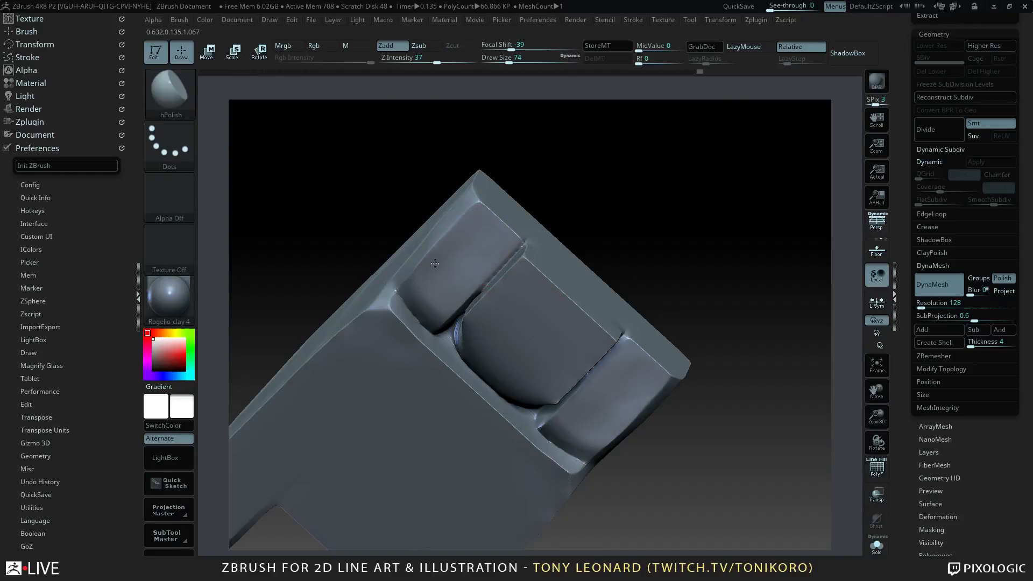
pyautogui.moveTo(721, 265)
pyautogui.mouseDown()
pyautogui.moveTo(764, 382)
pyautogui.moveTo(735, 395)
pyautogui.moveTo(722, 366)
pyautogui.moveTo(712, 380)
pyautogui.moveTo(730, 395)
pyautogui.mouseUp()
# - Choose the ClipCurve brush for clipping and turn the model to its side view
pyautogui.keyDown('ctrl'); pyautogui.keyDown('shift'); pyautogui.click(185, 98); pyautogui.keyUp('shift'); pyautogui.keyUp('ctrl')
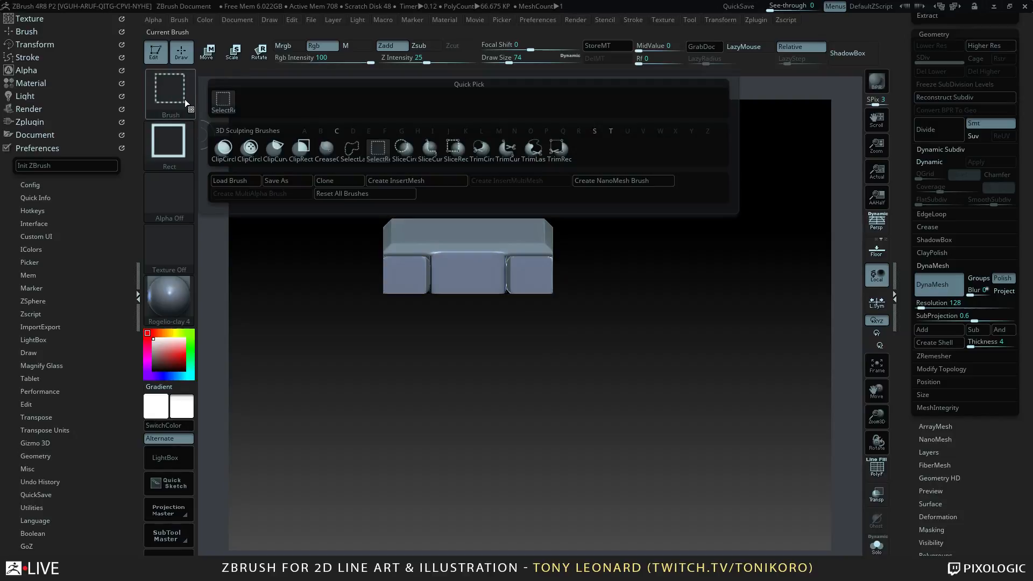
pyautogui.click(249, 149)
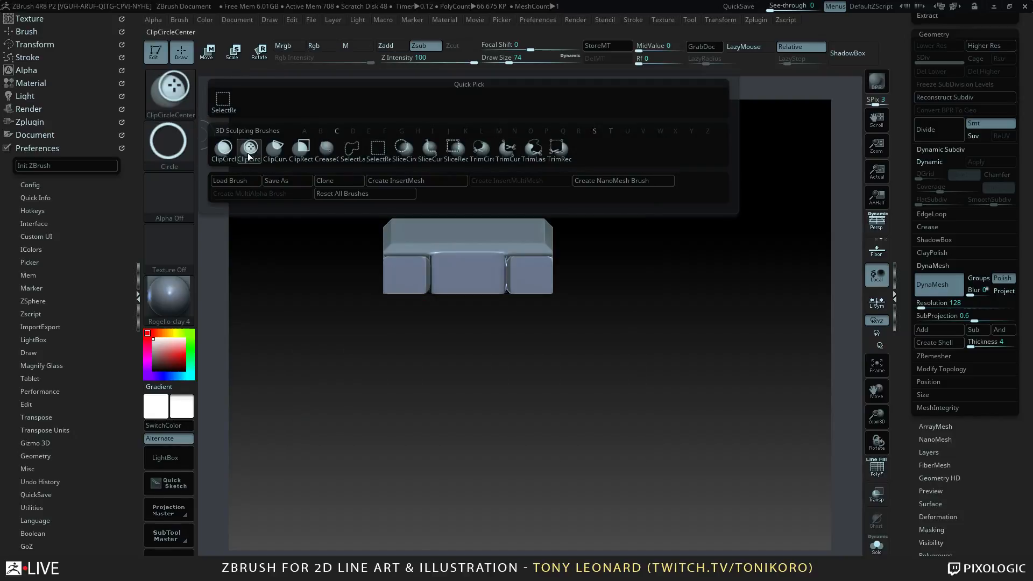
pyautogui.click(274, 149)
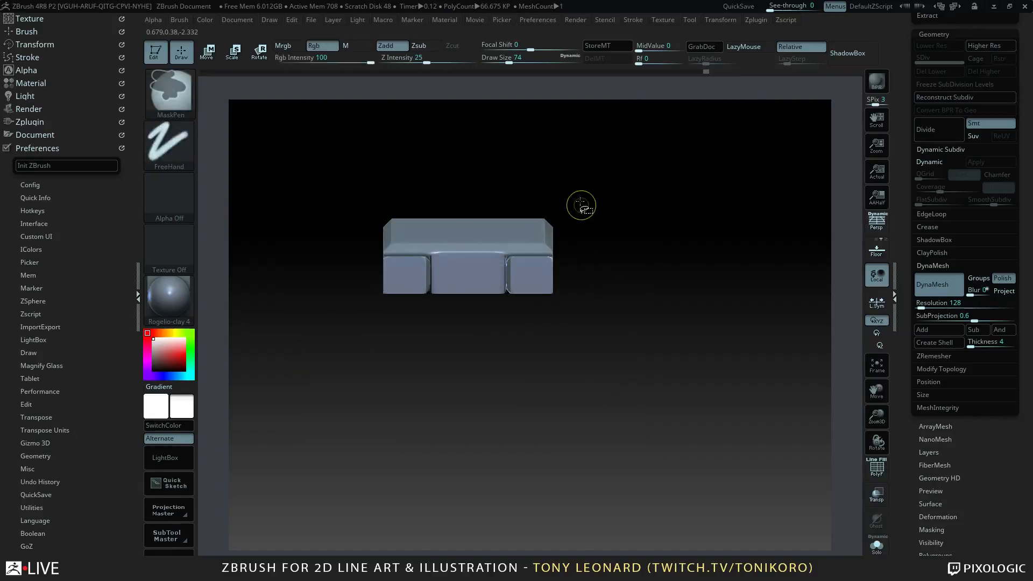
pyautogui.keyDown('ctrl'); pyautogui.keyDown('shift'); pyautogui.moveTo(560, 364); pyautogui.dragTo(554, 372); pyautogui.keyUp('shift'); pyautogui.keyUp('ctrl')
pyautogui.moveTo(595, 318)
pyautogui.mouseDown()
pyautogui.moveTo(605, 427)
pyautogui.moveTo(624, 327)
pyautogui.moveTo(628, 361)
pyautogui.moveTo(576, 369)
pyautogui.moveTo(713, 388)
pyautogui.mouseUp()
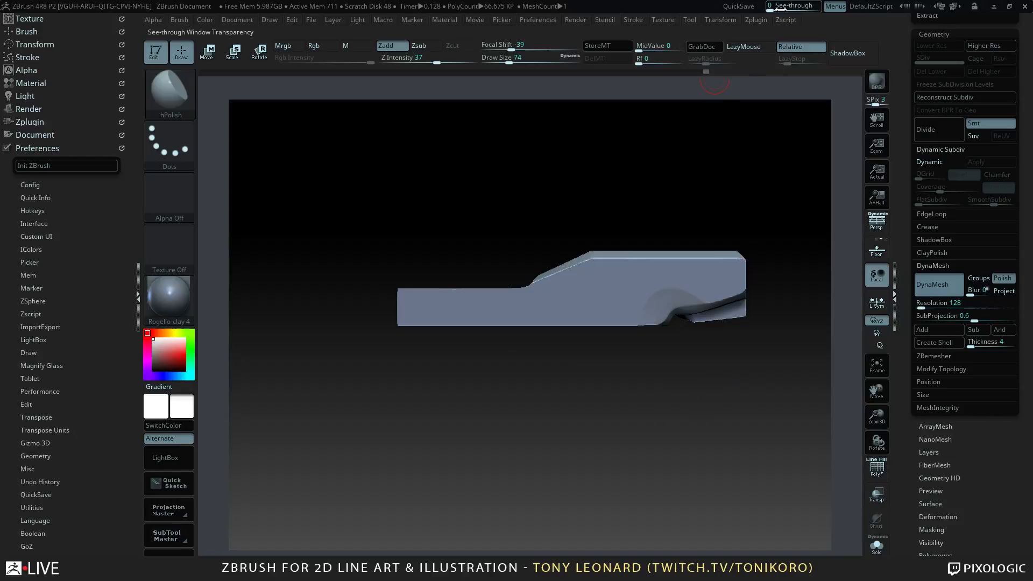
# - Set See-through to 51 and show TL_thespinnerchallenge_phase3_linesep.psd in Photoshop behind ZBrush as a drawing reference
pyautogui.moveTo(771, 10); pyautogui.dragTo(808, 15)
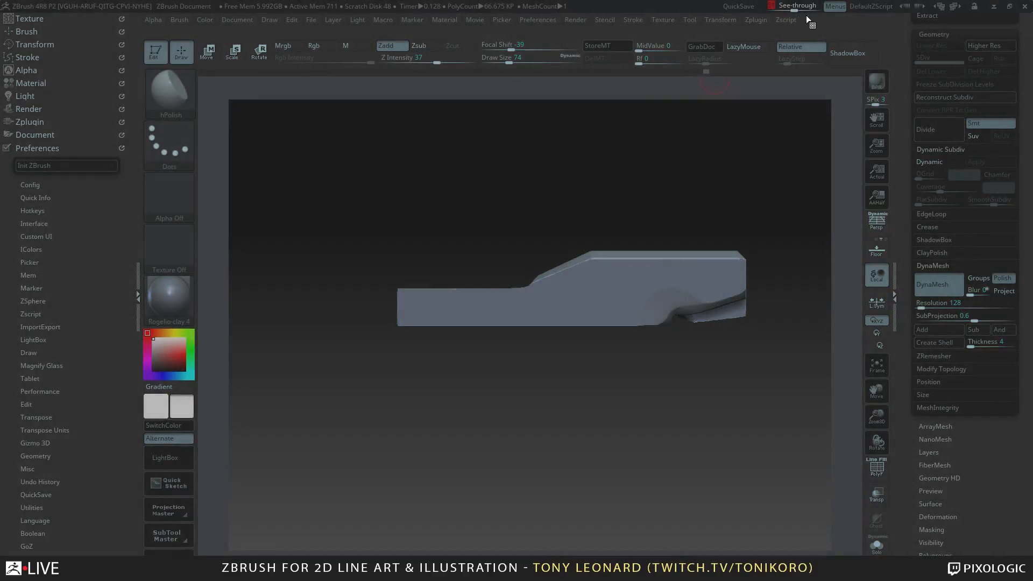
pyautogui.hotkey('alt', 'Tab')
pyautogui.hotkey('alt', 'Tab')
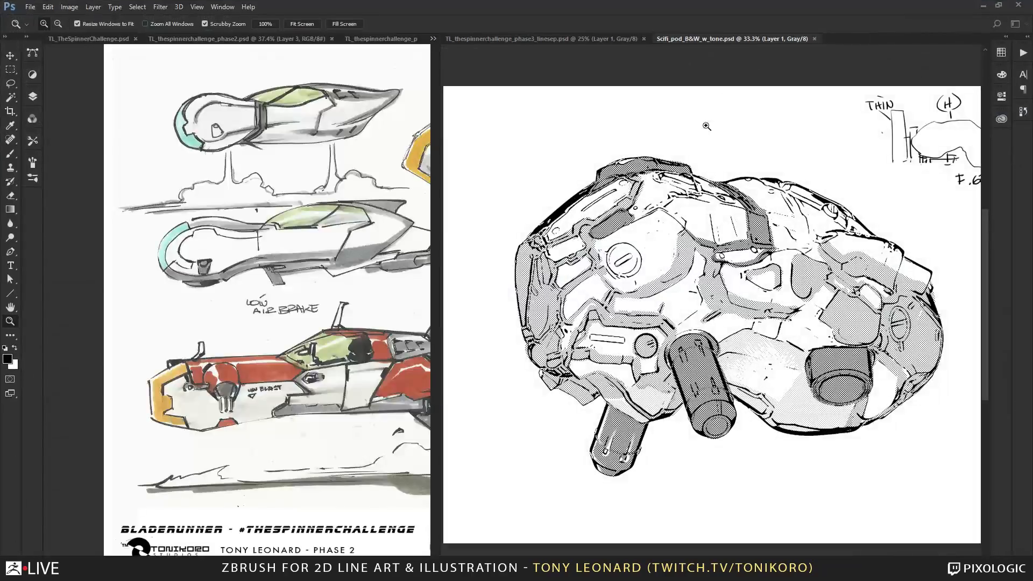
pyautogui.click(568, 37)
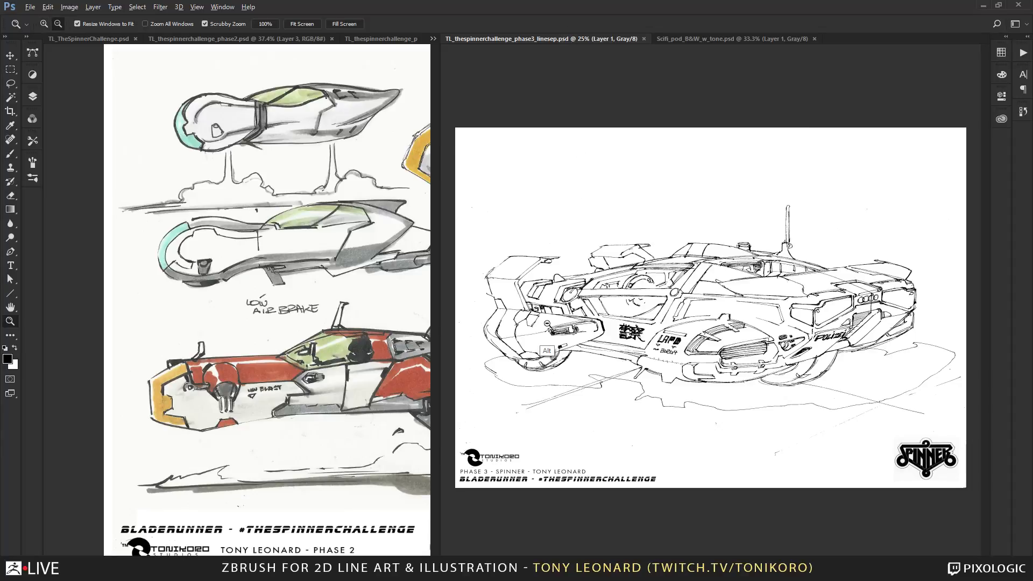
pyautogui.hotkey('alt', 'Tab')
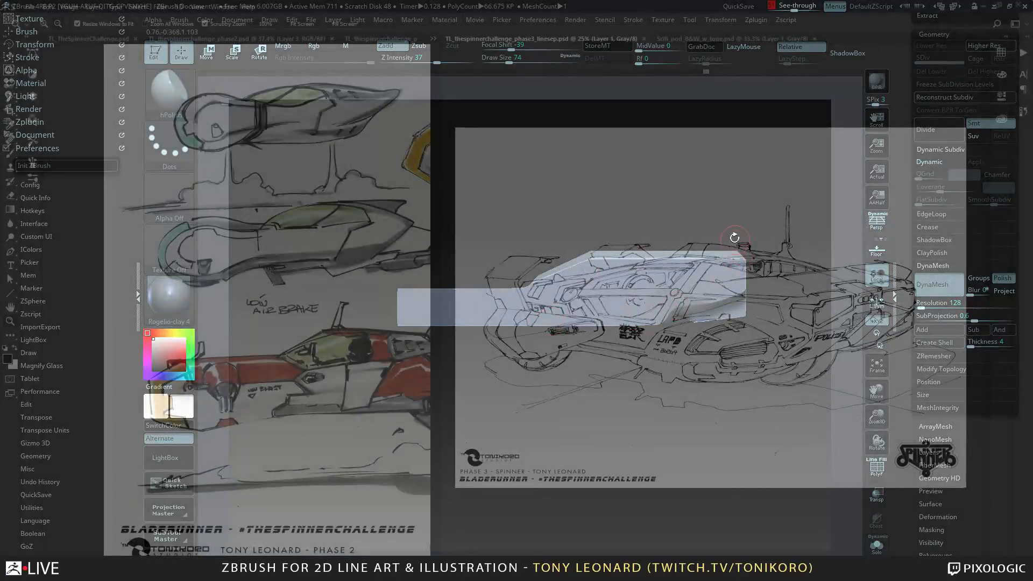
# - Clip the flat roof with a ClipCurve arc that slopes down toward the rear end of the body
pyautogui.moveTo(718, 236); pyautogui.dragTo(672, 257)
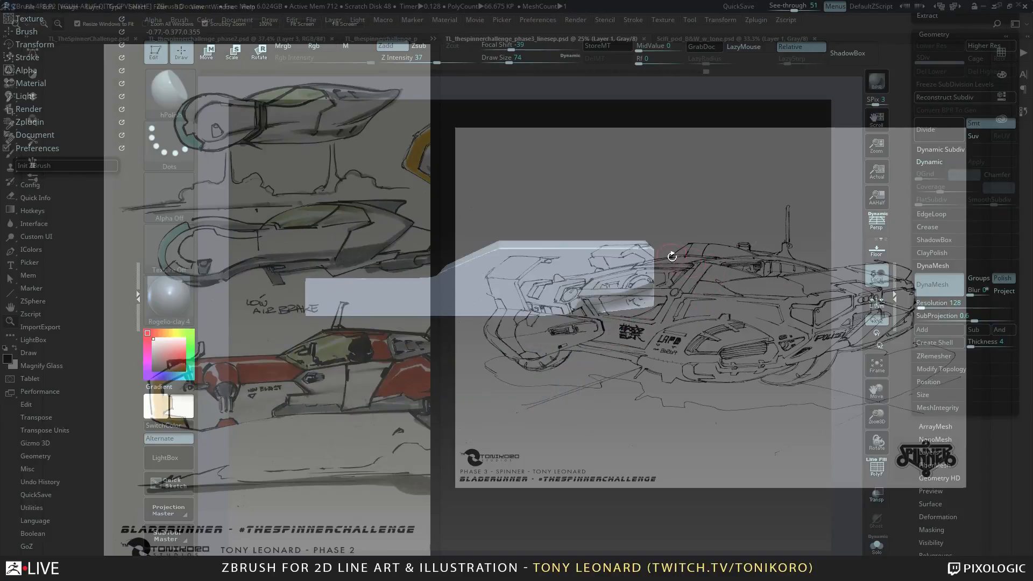
pyautogui.keyDown('ctrl'); pyautogui.keyDown('shift'); pyautogui.moveTo(491, 233); pyautogui.dragTo(540, 230); pyautogui.keyUp('shift'); pyautogui.keyUp('ctrl')
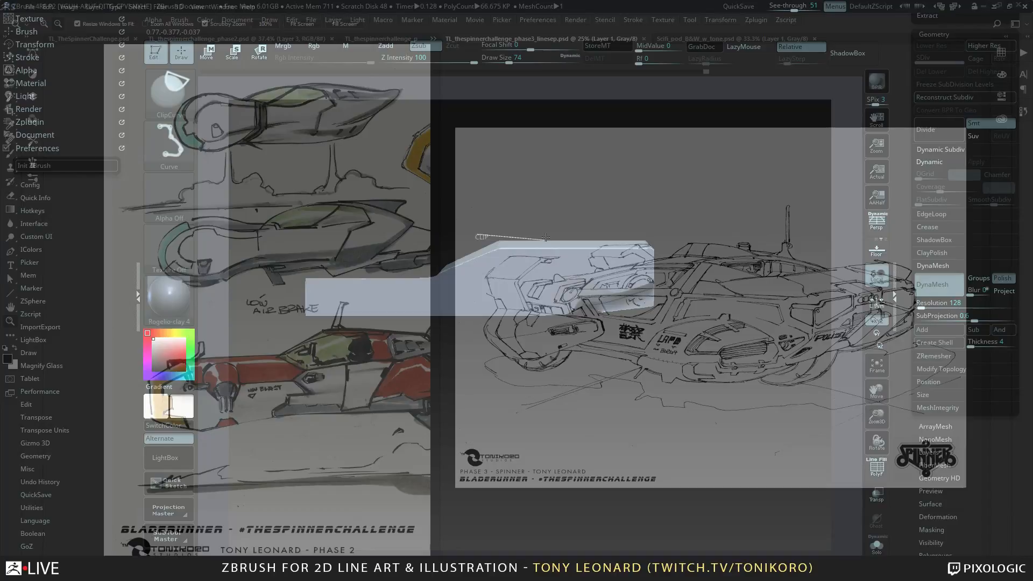
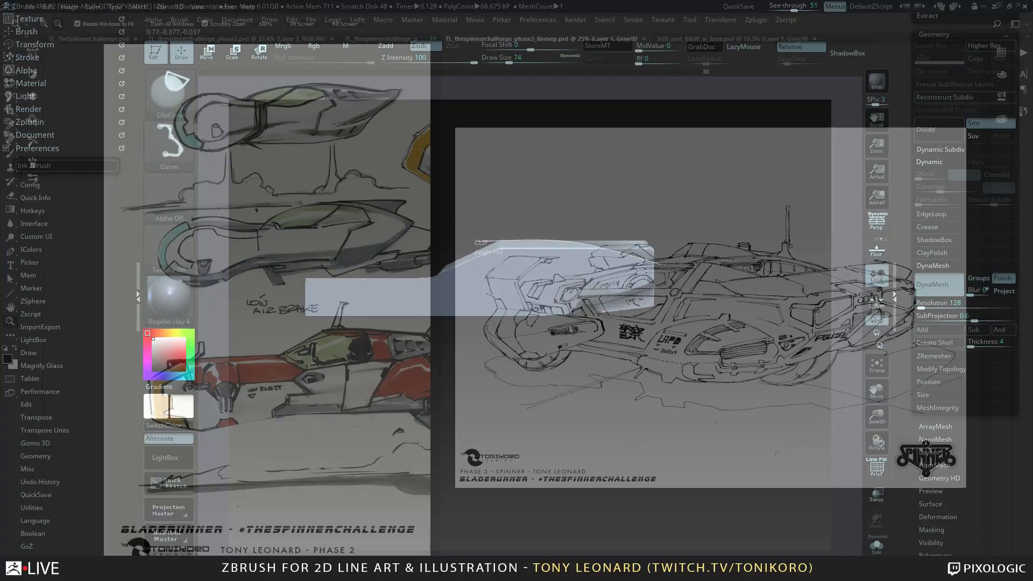
pyautogui.keyDown('ctrl'); pyautogui.keyDown('shift'); pyautogui.moveTo(665, 263); pyautogui.dragTo(666, 263); pyautogui.keyUp('shift'); pyautogui.keyUp('ctrl')
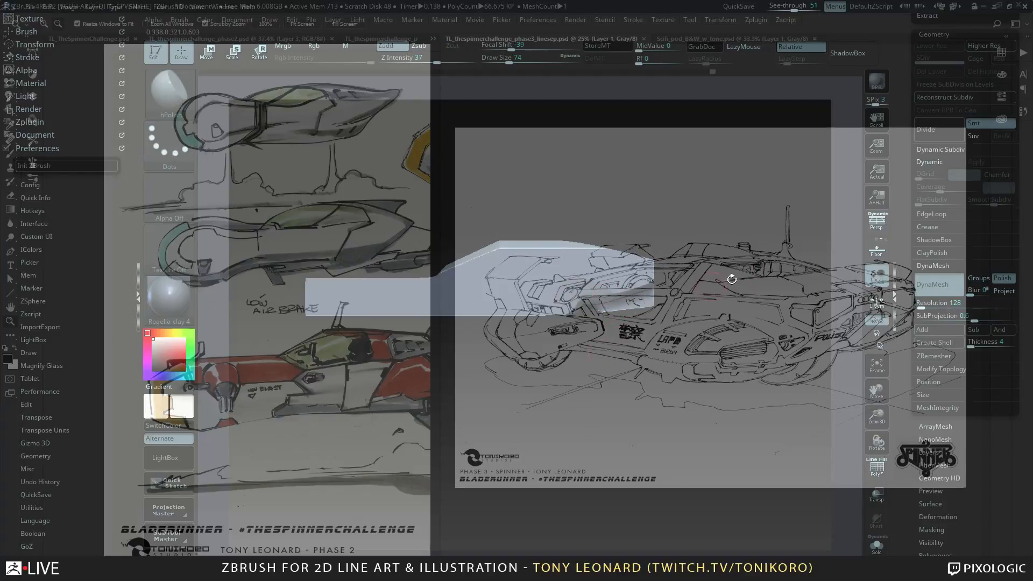
# - Turn the model to a three-quarter view and set See-through to 0
pyautogui.moveTo(730, 279)
pyautogui.mouseDown()
pyautogui.moveTo(708, 429)
pyautogui.moveTo(740, 405)
pyautogui.moveTo(749, 380)
pyautogui.moveTo(747, 416)
pyautogui.moveTo(657, 415)
pyautogui.moveTo(687, 368)
pyautogui.mouseUp()
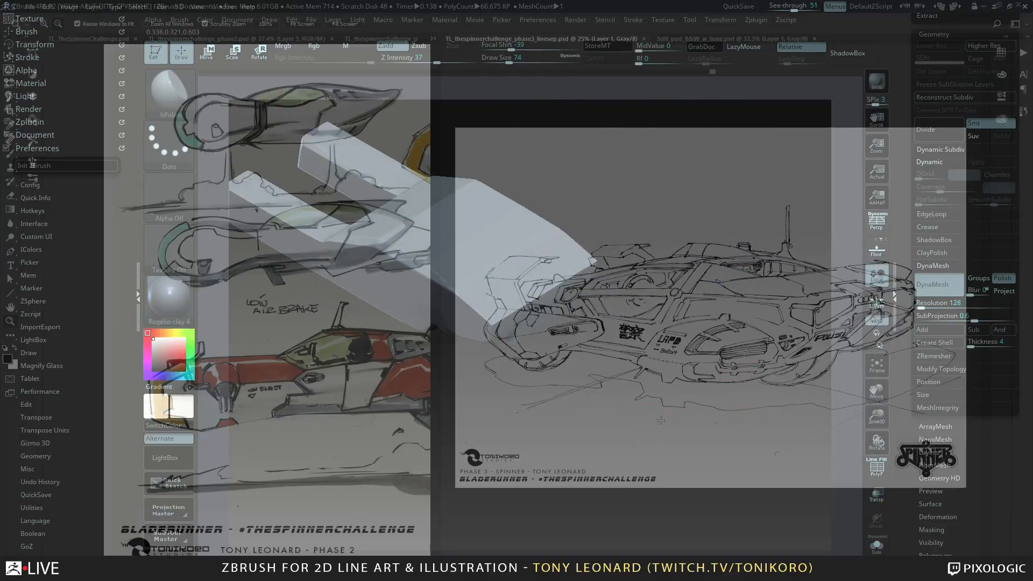
pyautogui.click(793, 10)
pyautogui.moveTo(793, 9); pyautogui.dragTo(742, 36)
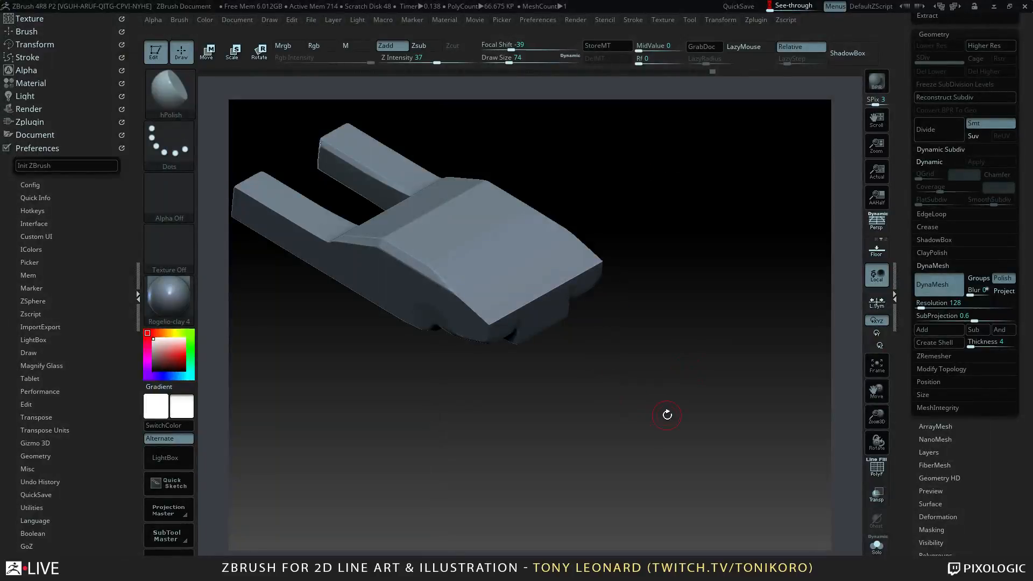
# - Frame the clipped body in the canvas and switch to the TrimDynamic brush
pyautogui.keyDown('alt'); pyautogui.moveTo(667, 414); pyautogui.dragTo(759, 396); pyautogui.keyUp('alt')
pyautogui.press('b')
pyautogui.press('t')
pyautogui.press('c')
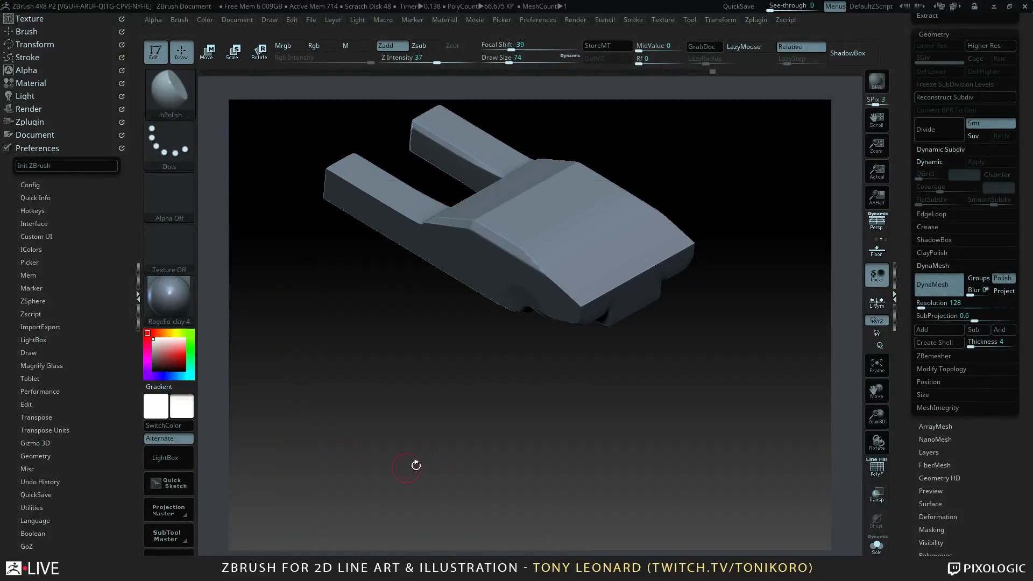
pyautogui.press('b')
pyautogui.click(295, 428)
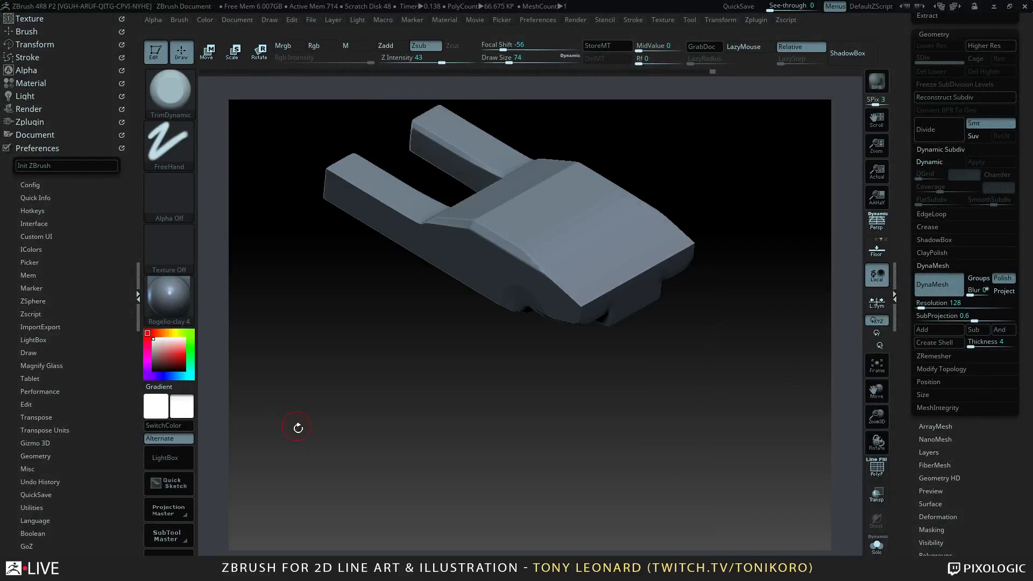
# - Turn on LazyMouse for the brush stroke and set LazyRadius to 21
pyautogui.keyDown('shift'); pyautogui.click(29, 147); pyautogui.keyUp('shift')
pyautogui.click(42, 58)
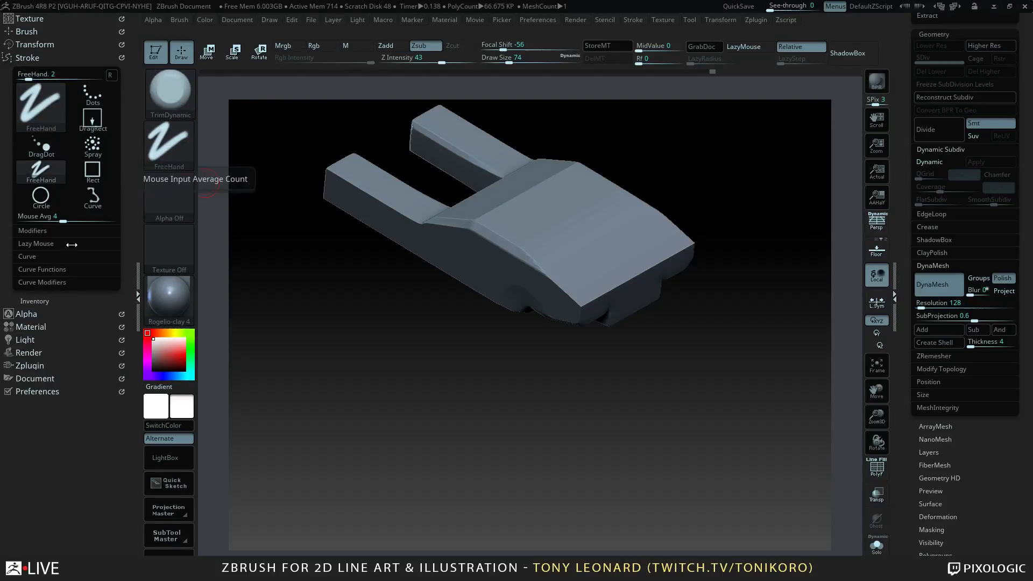
pyautogui.click(46, 245)
pyautogui.click(41, 256)
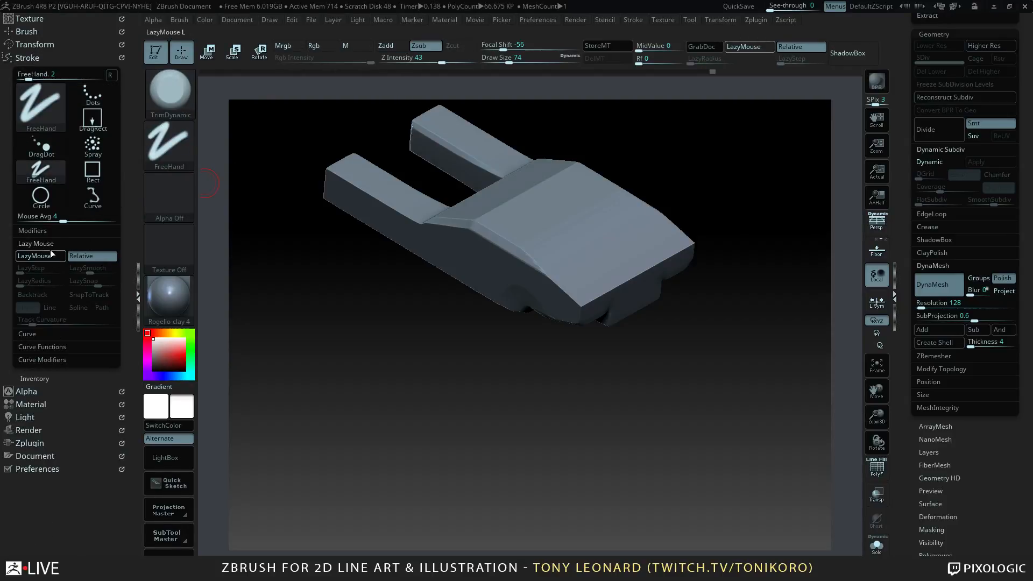
pyautogui.moveTo(90, 272); pyautogui.dragTo(41, 285)
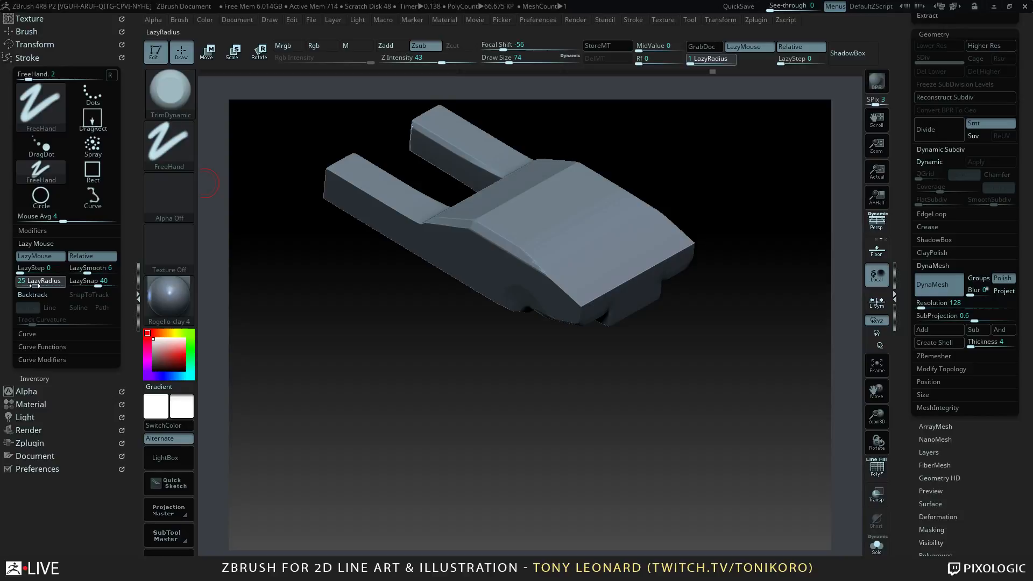
pyautogui.click(33, 285)
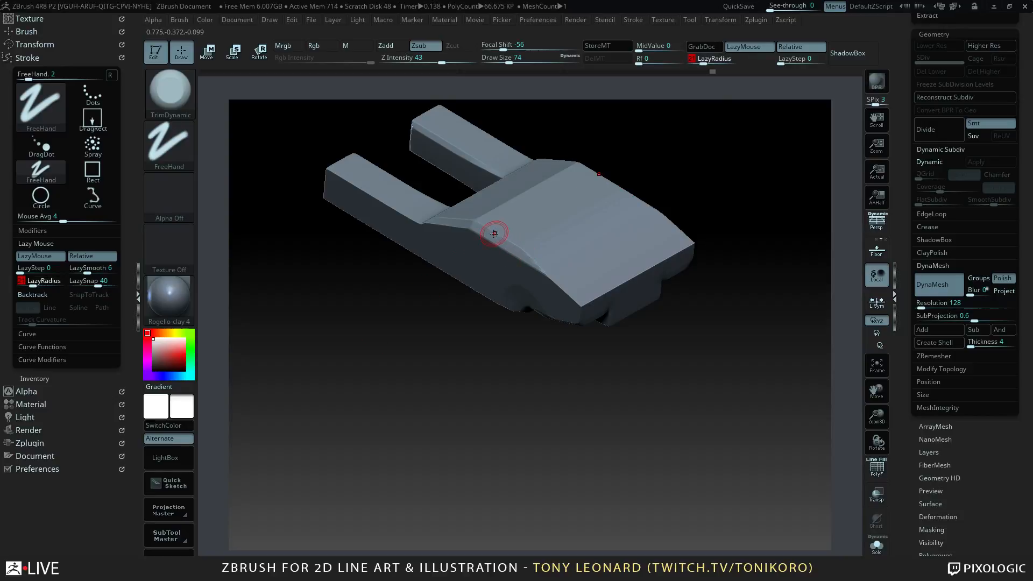
# - Bevel the roof's curved side edges and the middle of its rear edge with TrimDynamic strokes
pyautogui.moveTo(493, 234); pyautogui.dragTo(511, 244)
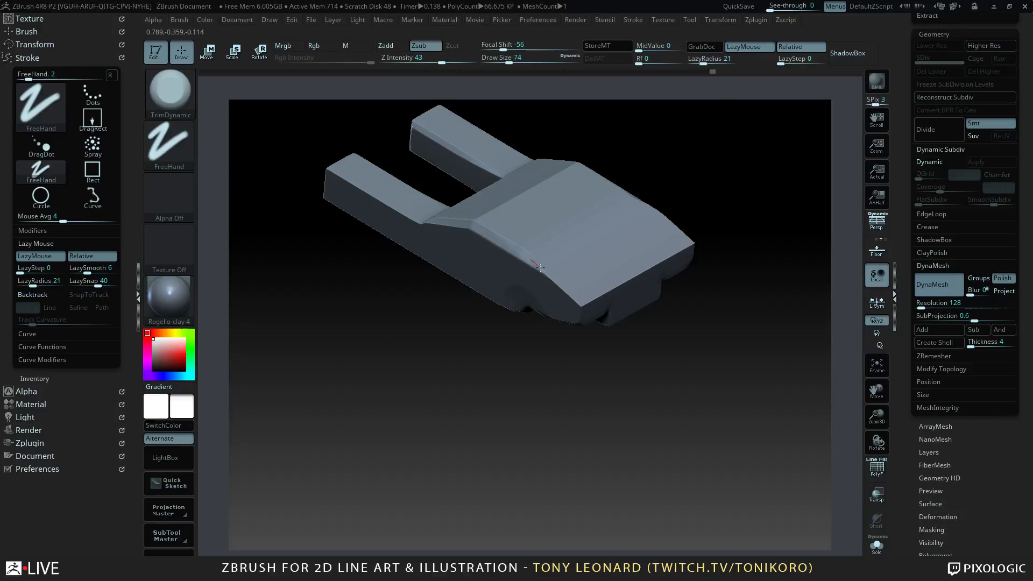
pyautogui.moveTo(566, 293)
pyautogui.mouseDown()
pyautogui.moveTo(673, 409)
pyautogui.moveTo(567, 282)
pyautogui.mouseUp()
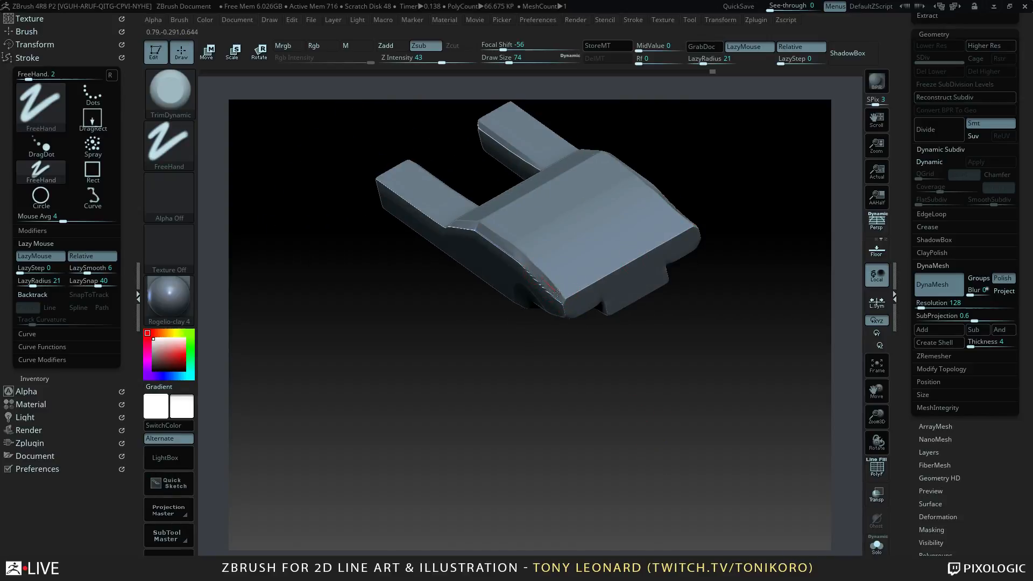
pyautogui.moveTo(585, 314)
pyautogui.mouseDown()
pyautogui.moveTo(618, 270)
pyautogui.moveTo(609, 273)
pyautogui.mouseUp()
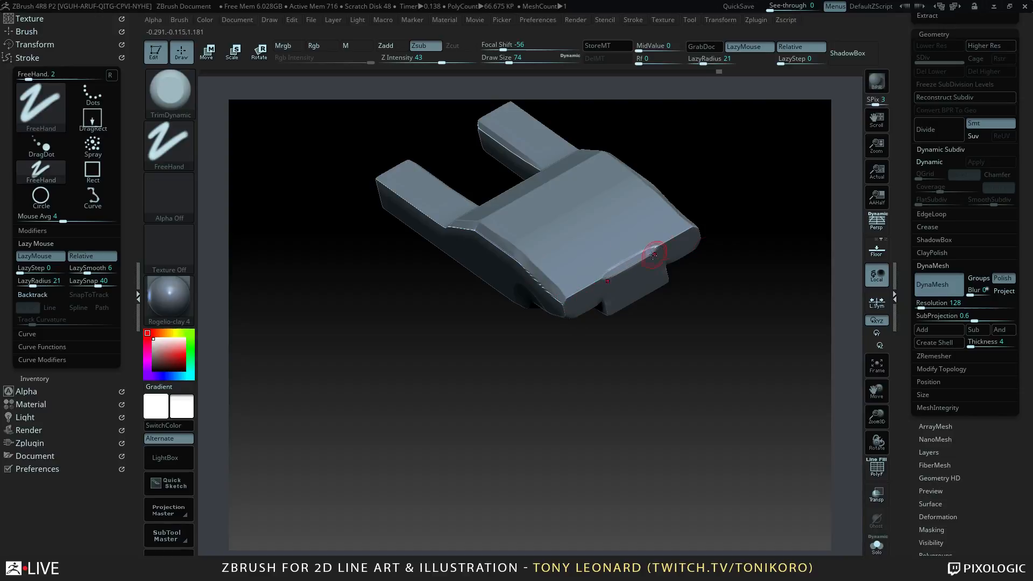
# - Carve a panel outline with angled upper corners into the centre of the sloping rear roof using DamStandard at draw size 46
pyautogui.moveTo(710, 318); pyautogui.dragTo(680, 334)
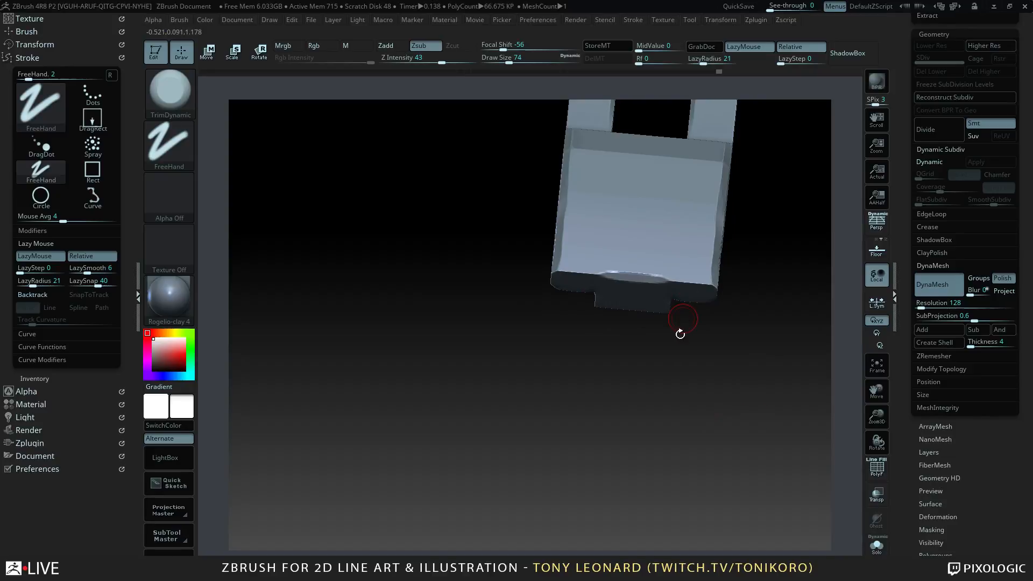
pyautogui.press('b')
pyautogui.press('d')
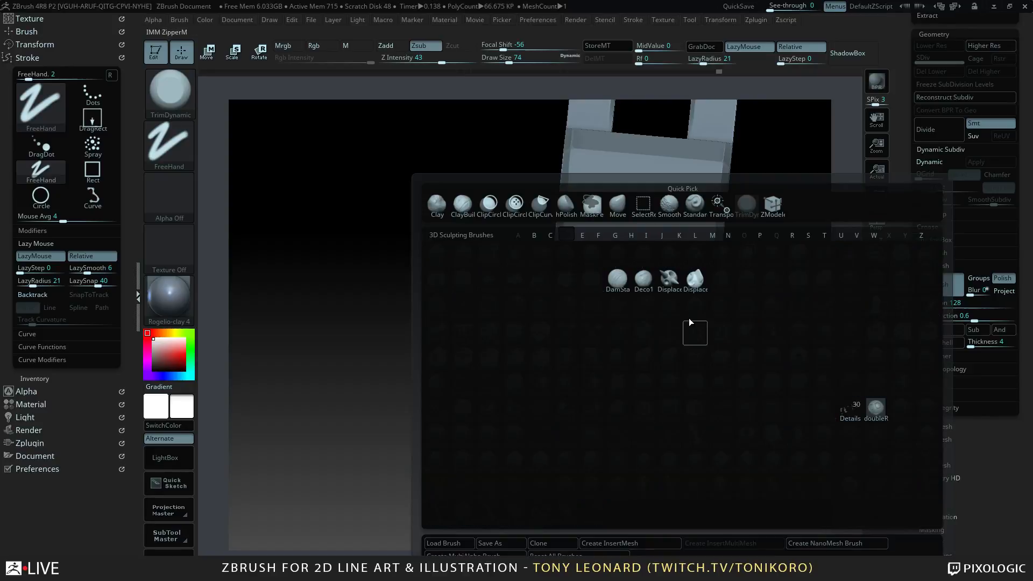
pyautogui.click(617, 279)
pyautogui.press('s')
pyautogui.moveTo(617, 241)
pyautogui.mouseDown()
pyautogui.moveTo(637, 244)
pyautogui.moveTo(627, 242)
pyautogui.mouseUp()
pyautogui.moveTo(676, 396)
pyautogui.mouseDown()
pyautogui.moveTo(685, 401)
pyautogui.moveTo(730, 350)
pyautogui.moveTo(626, 402)
pyautogui.mouseUp()
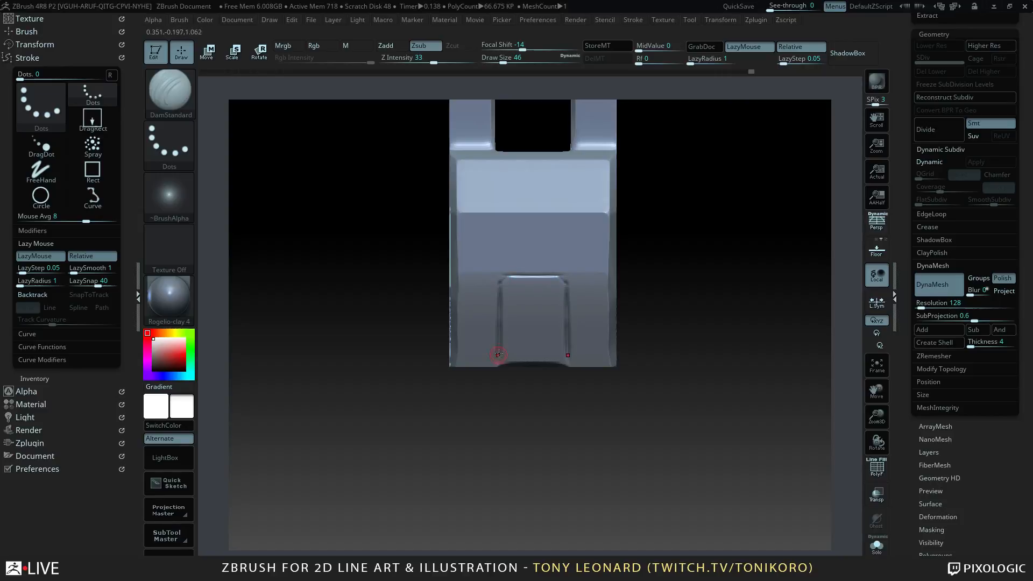
pyautogui.moveTo(592, 464)
pyautogui.mouseDown()
pyautogui.moveTo(623, 443)
pyautogui.moveTo(548, 369)
pyautogui.mouseUp()
pyautogui.moveTo(499, 273)
pyautogui.mouseDown()
pyautogui.moveTo(491, 285)
pyautogui.moveTo(500, 273)
pyautogui.moveTo(546, 272)
pyautogui.mouseUp()
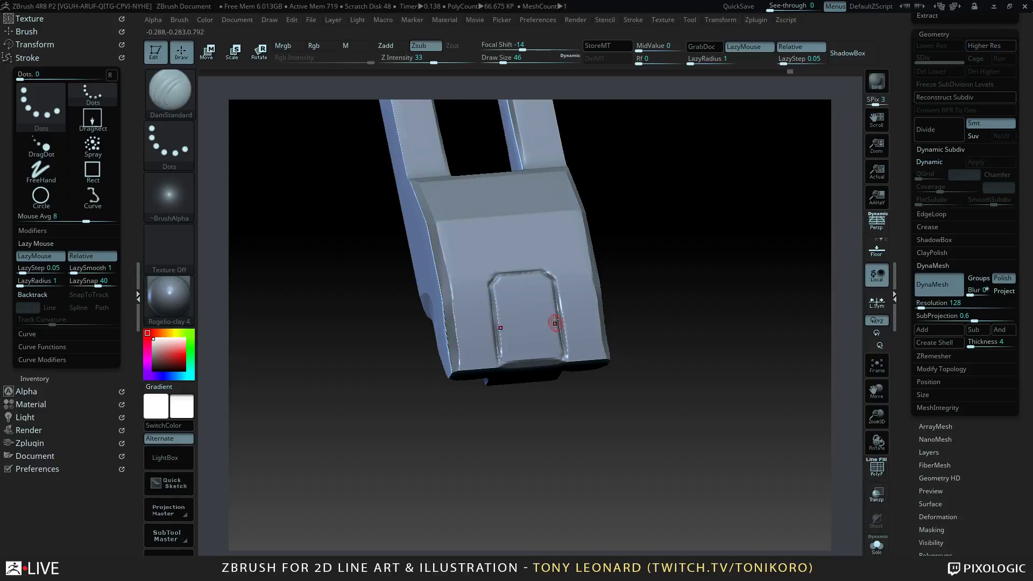
# - Carve the roof panel's lower edge with a small centre notch, then mirrored taillight outlines and a V-shaped centre panel into the rear face
pyautogui.moveTo(656, 460)
pyautogui.mouseDown()
pyautogui.moveTo(647, 437)
pyautogui.moveTo(667, 460)
pyautogui.mouseUp()
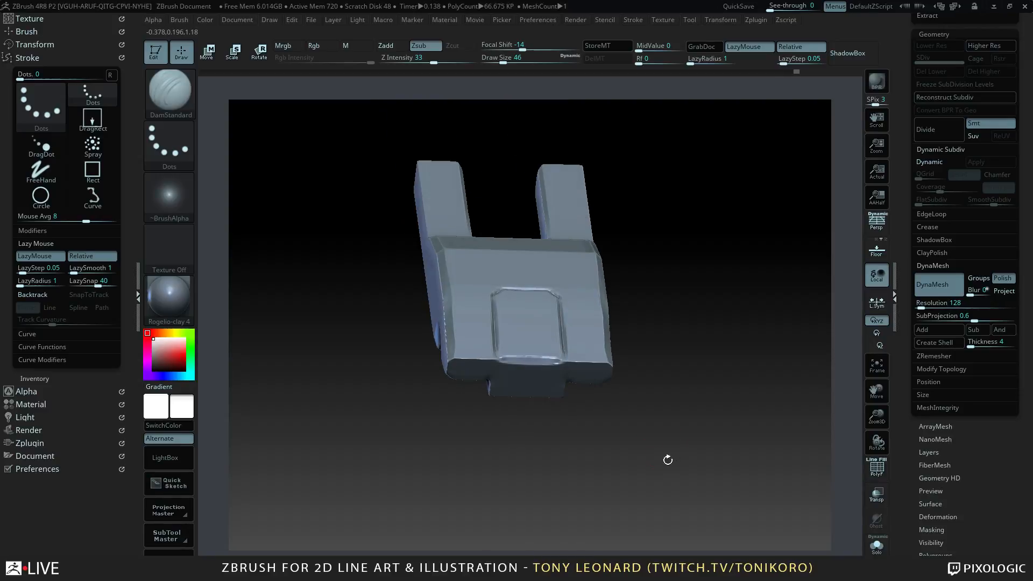
pyautogui.moveTo(511, 361); pyautogui.dragTo(520, 359)
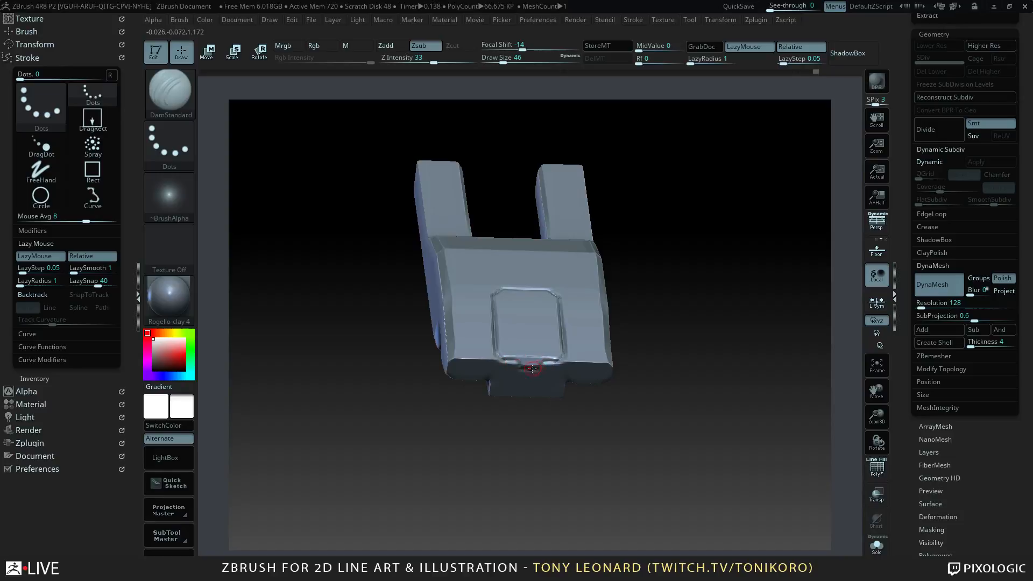
pyautogui.moveTo(731, 426)
pyautogui.mouseDown()
pyautogui.moveTo(714, 494)
pyautogui.moveTo(703, 374)
pyautogui.moveTo(693, 396)
pyautogui.moveTo(704, 466)
pyautogui.moveTo(707, 429)
pyautogui.moveTo(406, 259)
pyautogui.mouseUp()
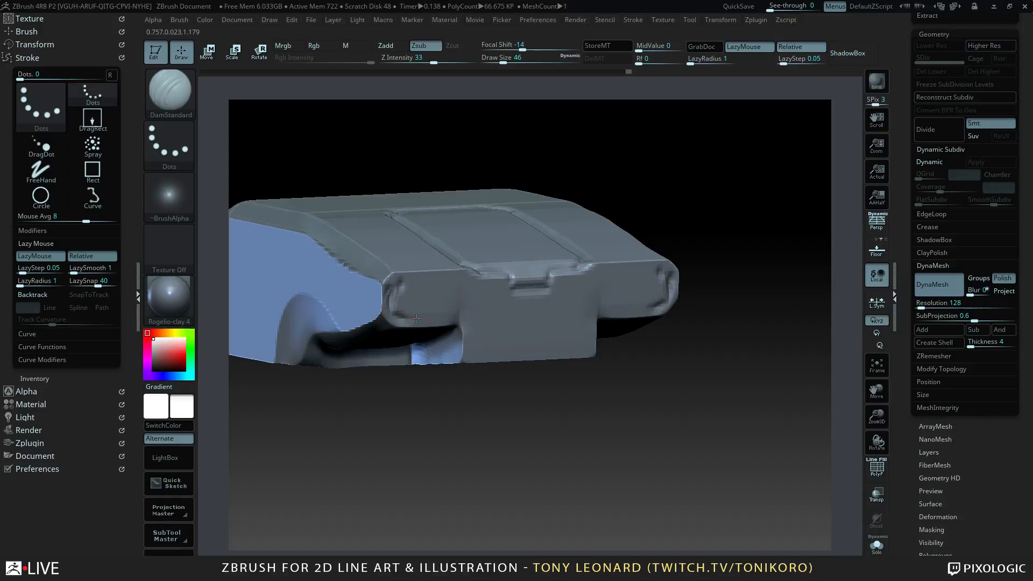
pyautogui.moveTo(400, 318); pyautogui.dragTo(454, 317)
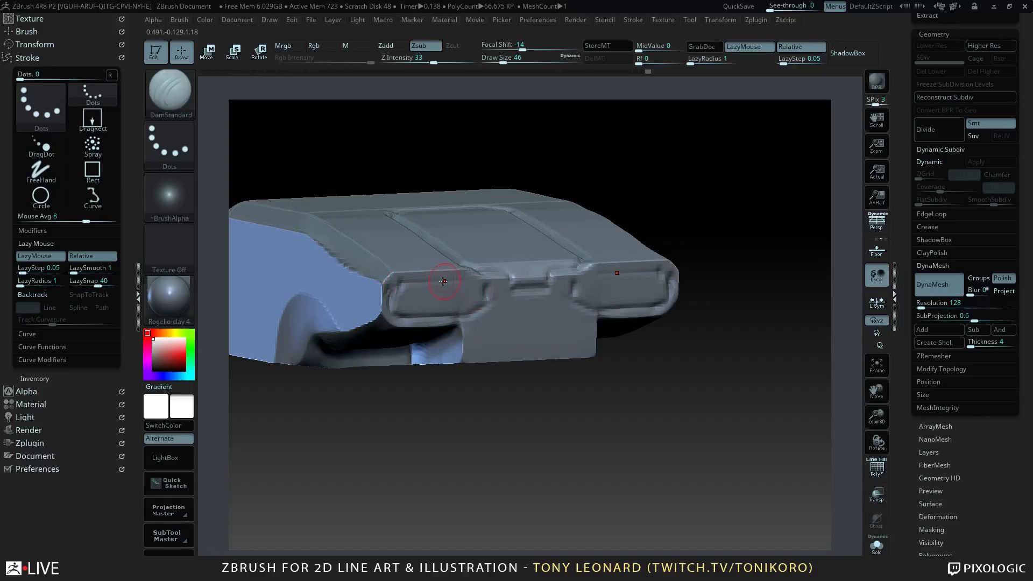
pyautogui.moveTo(444, 281)
pyautogui.mouseDown()
pyautogui.moveTo(492, 290)
pyautogui.moveTo(493, 308)
pyautogui.mouseUp()
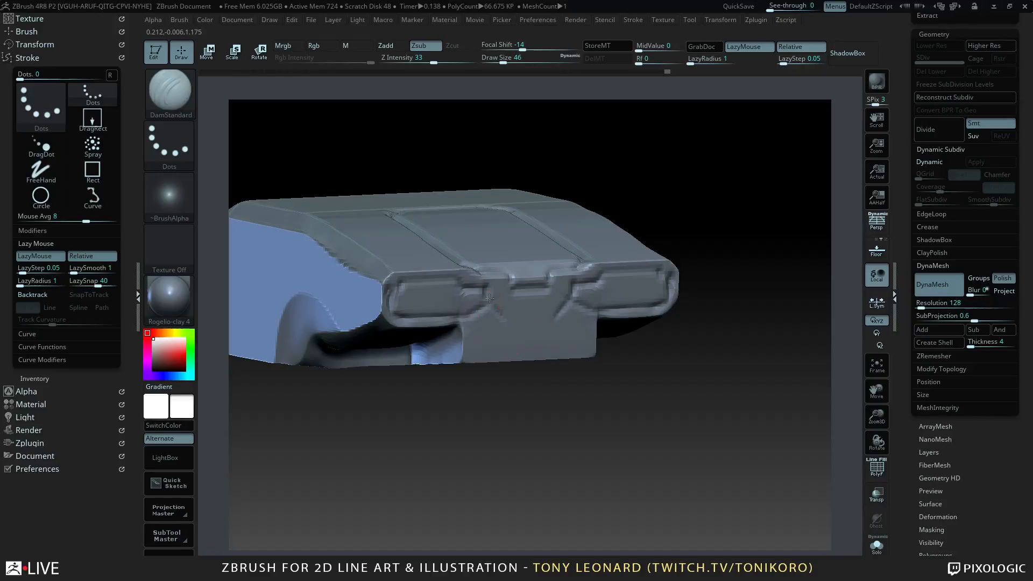
pyautogui.moveTo(690, 406)
pyautogui.mouseDown()
pyautogui.moveTo(719, 410)
pyautogui.moveTo(717, 458)
pyautogui.moveTo(715, 419)
pyautogui.moveTo(698, 416)
pyautogui.mouseUp()
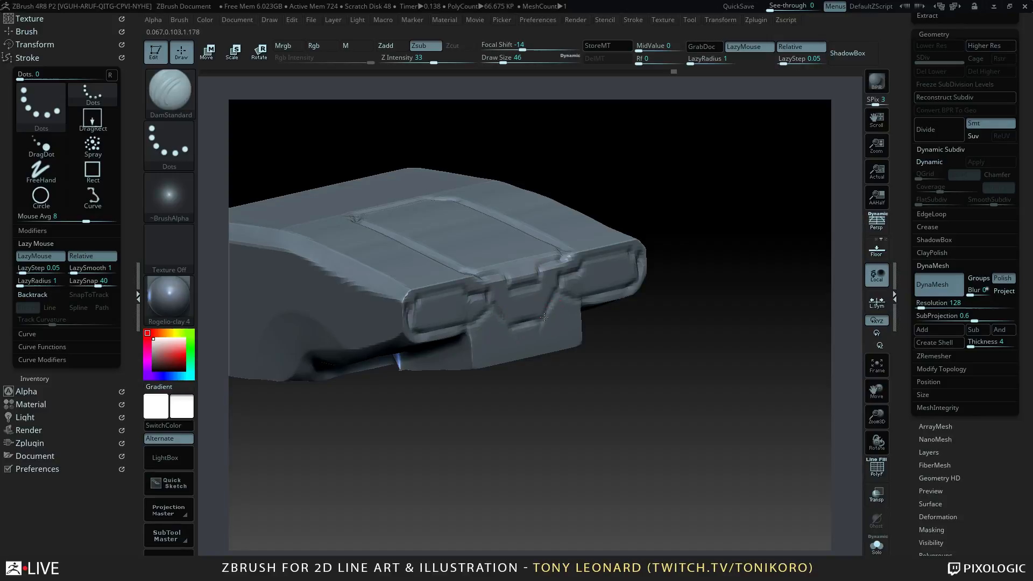
# - Carve a groove from the rear roof panel's front corner across the roof to its side edge
pyautogui.moveTo(629, 342)
pyautogui.mouseDown()
pyautogui.moveTo(663, 477)
pyautogui.moveTo(692, 473)
pyautogui.mouseUp()
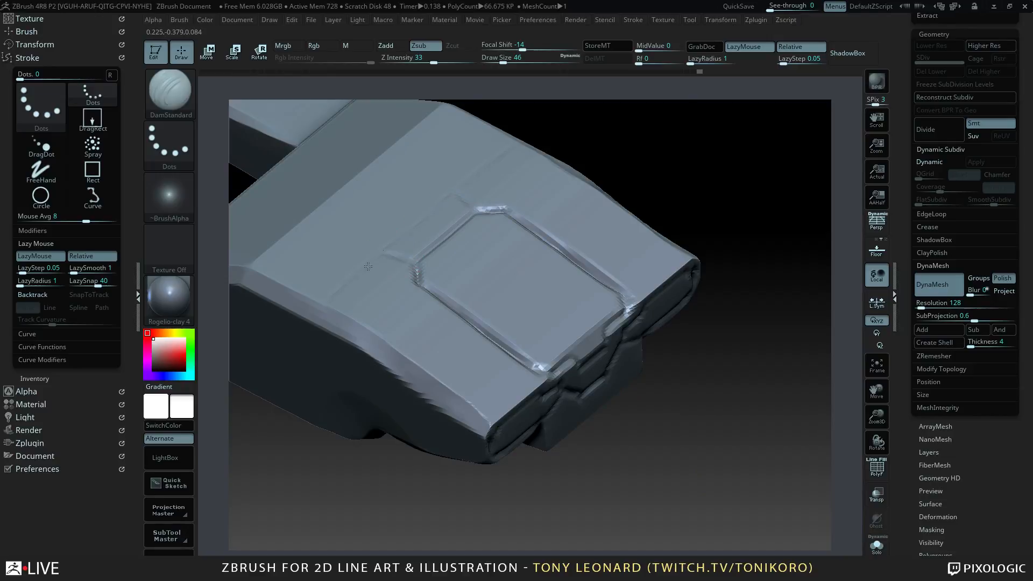
pyautogui.moveTo(368, 266)
pyautogui.mouseDown()
pyautogui.moveTo(323, 295)
pyautogui.moveTo(312, 321)
pyautogui.mouseUp()
pyautogui.keyDown('alt'); pyautogui.moveTo(641, 533); pyautogui.dragTo(733, 413); pyautogui.keyUp('alt')
pyautogui.keyDown('alt'); pyautogui.moveTo(672, 428); pyautogui.dragTo(637, 279); pyautogui.keyUp('alt')
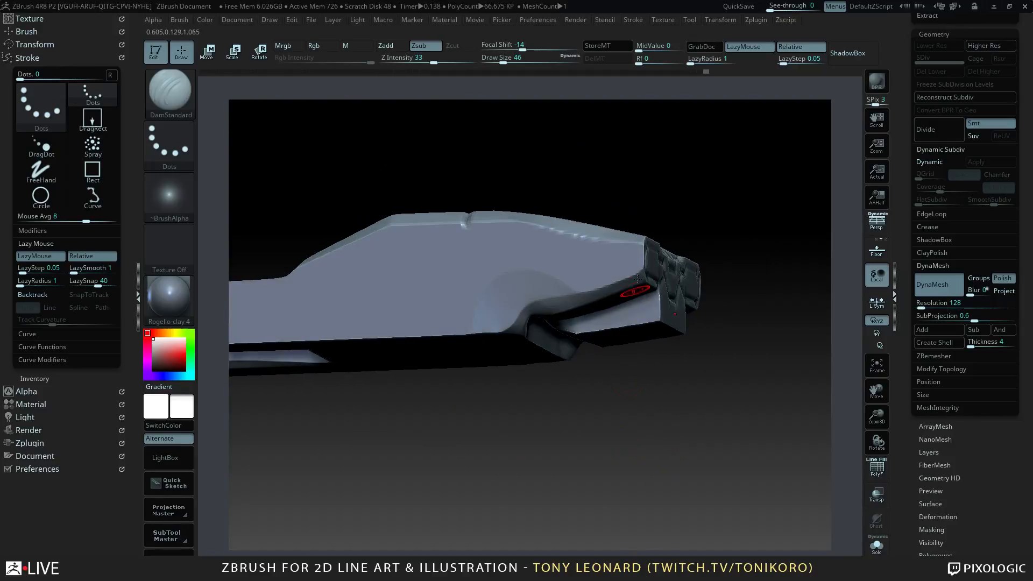
# - Raise See-through to 30 to compare the rear body with the spinner sketches underneath, and restore it to 1
pyautogui.click(784, 10)
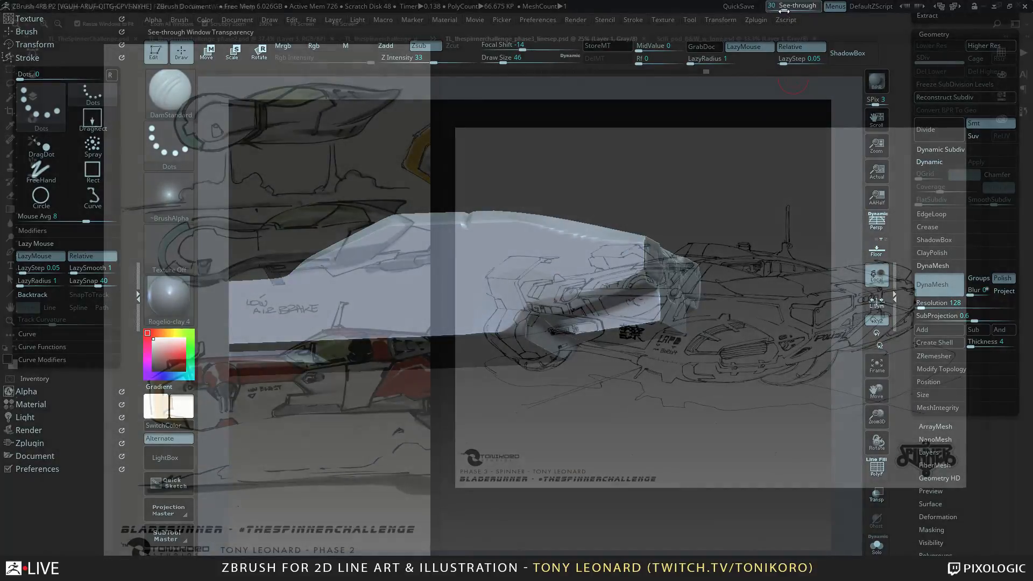
pyautogui.moveTo(731, 218); pyautogui.dragTo(731, 304)
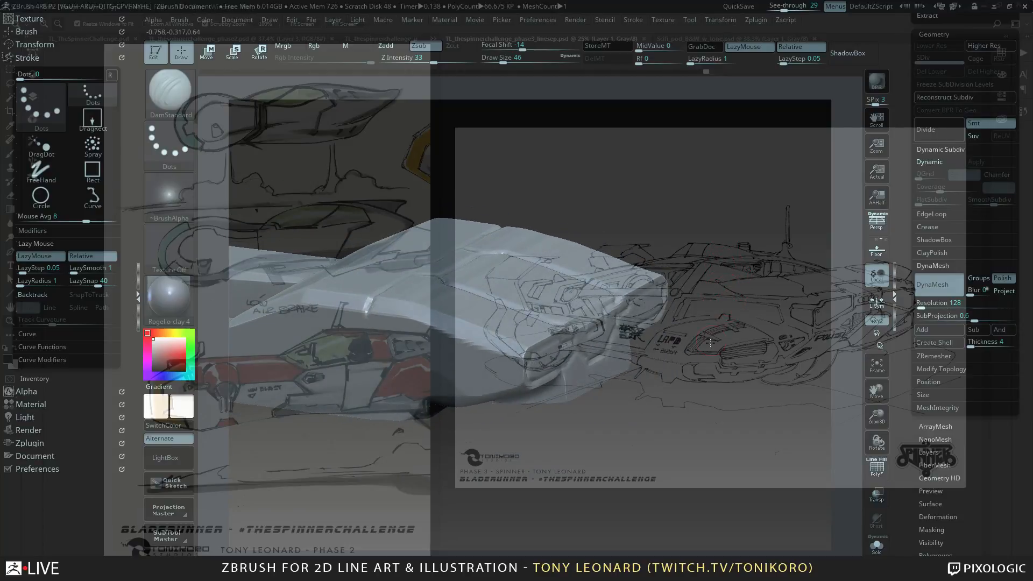
pyautogui.moveTo(710, 343); pyautogui.dragTo(453, 318)
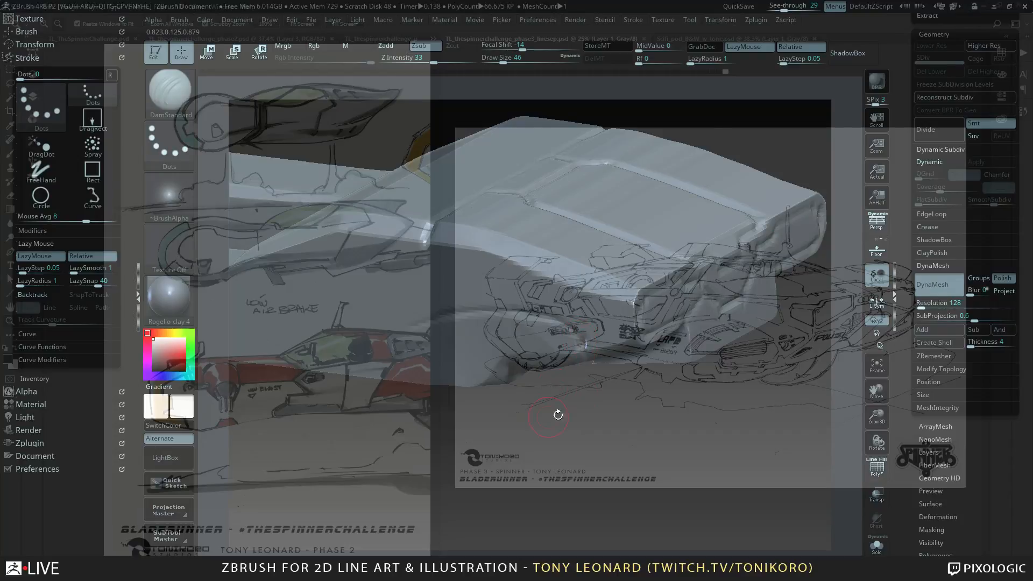
pyautogui.keyDown('shift'); pyautogui.moveTo(558, 415); pyautogui.dragTo(602, 376); pyautogui.keyUp('shift')
pyautogui.click(782, 9)
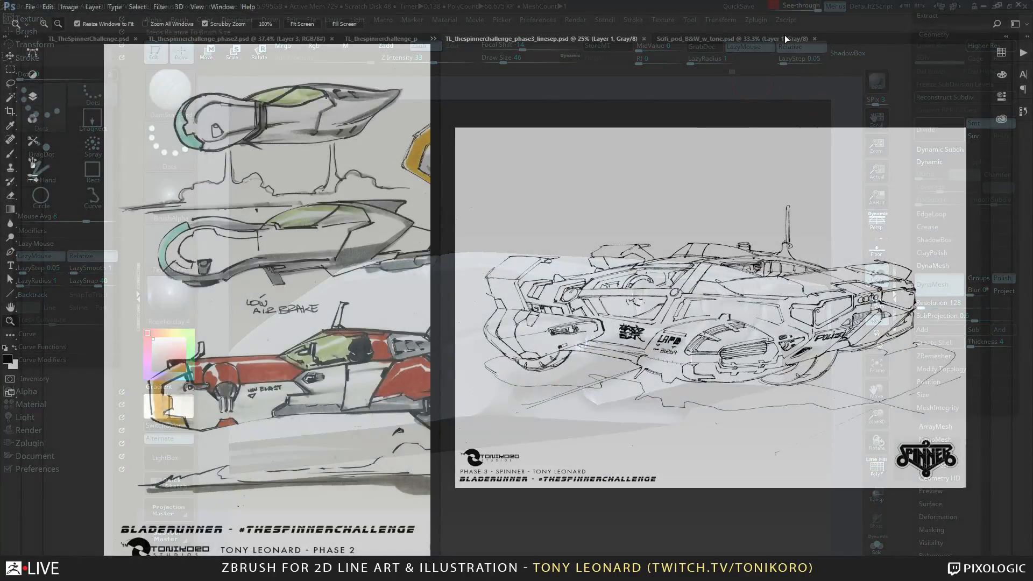
pyautogui.moveTo(806, 11)
pyautogui.mouseDown()
pyautogui.moveTo(769, 10)
pyautogui.moveTo(819, 10)
pyautogui.moveTo(768, 10)
pyautogui.mouseUp()
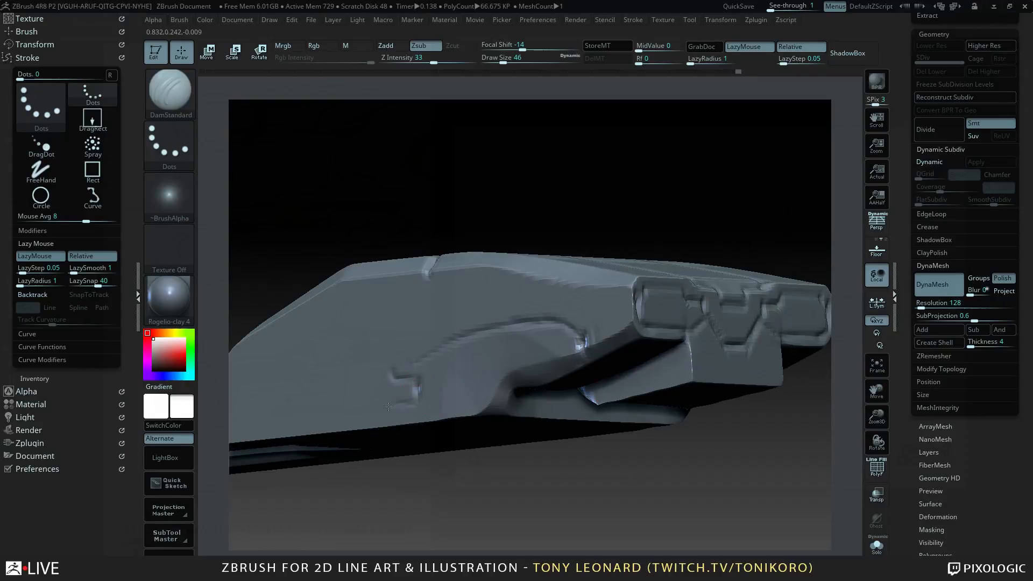
# - Carve a panel outline with a stepped front end around the rear side recess, continuing it across the underside and the recess edge
pyautogui.moveTo(563, 524)
pyautogui.mouseDown()
pyautogui.moveTo(409, 414)
pyautogui.moveTo(510, 434)
pyautogui.mouseUp()
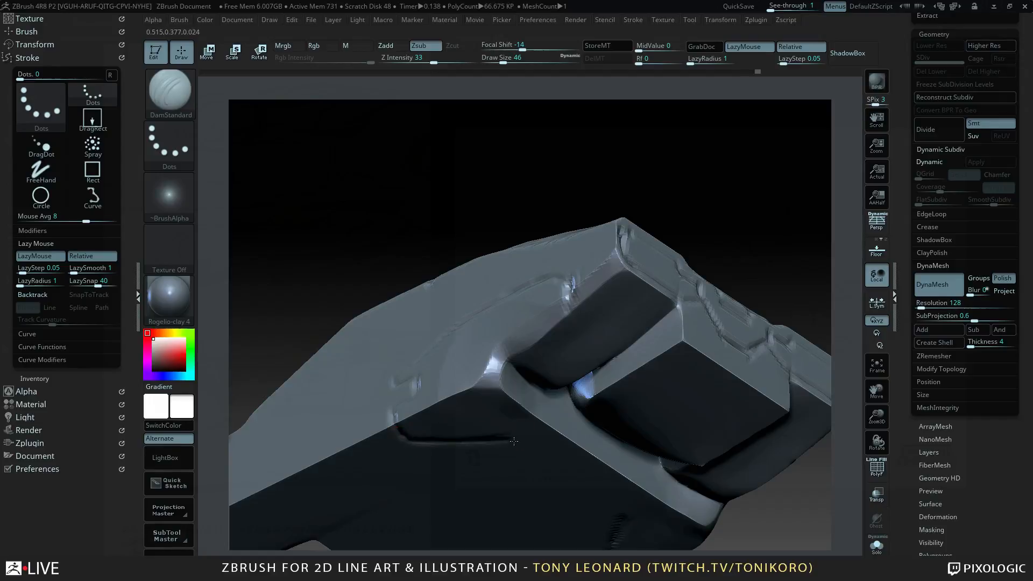
pyautogui.moveTo(542, 386); pyautogui.dragTo(533, 410)
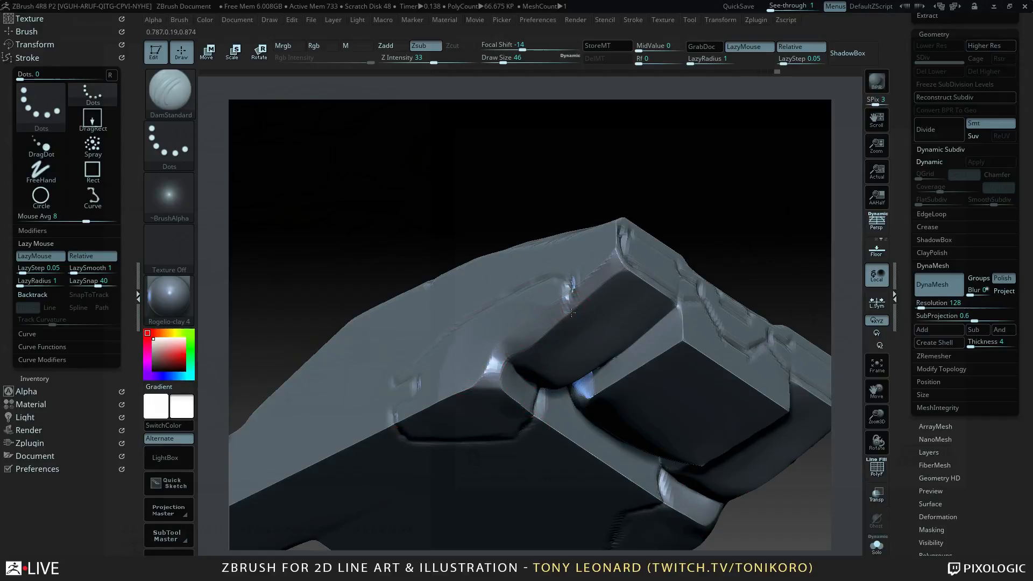
pyautogui.moveTo(571, 313); pyautogui.dragTo(518, 361)
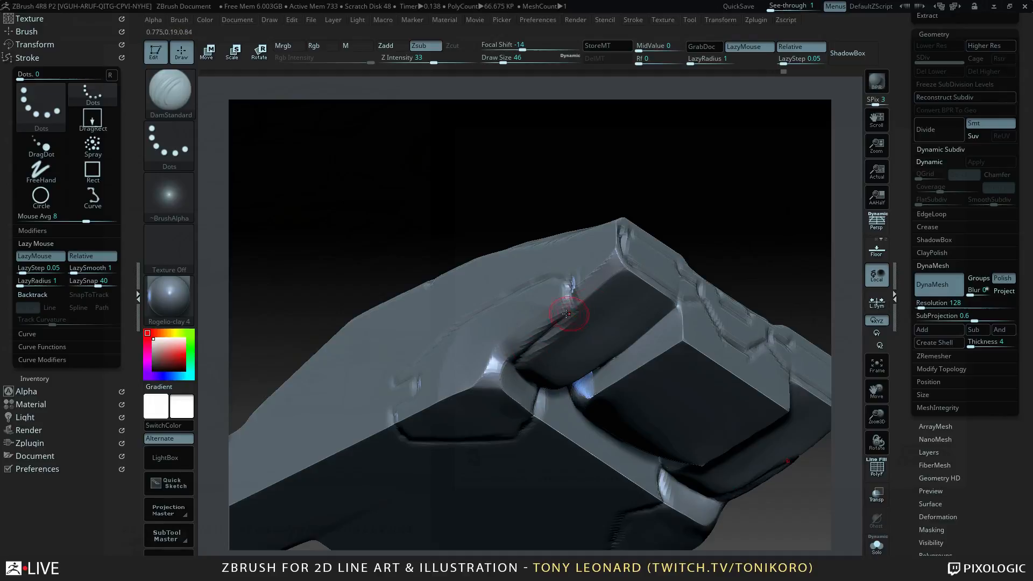
pyautogui.moveTo(745, 212)
pyautogui.mouseDown()
pyautogui.moveTo(835, 230)
pyautogui.moveTo(756, 240)
pyautogui.moveTo(752, 221)
pyautogui.mouseUp()
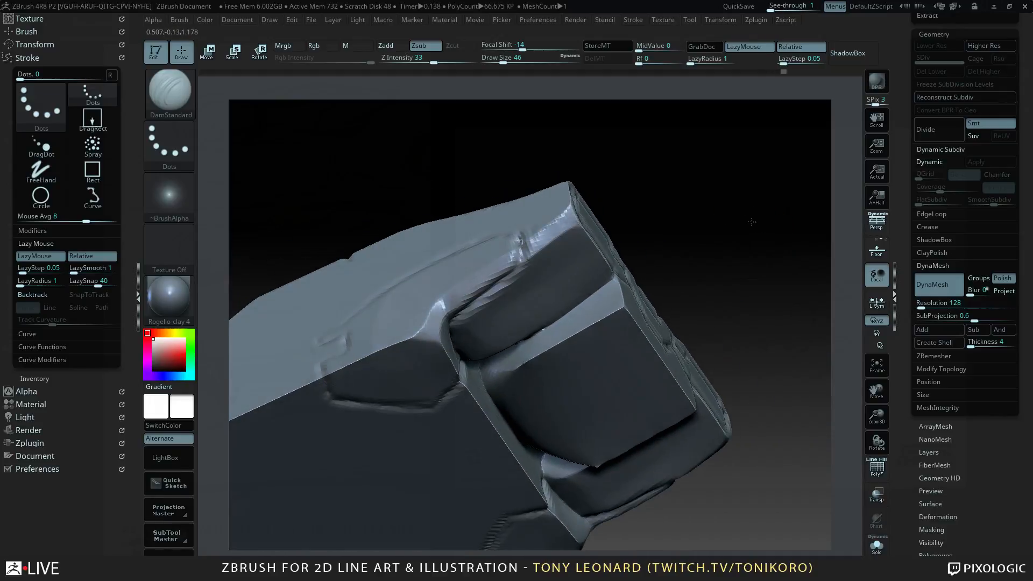
# - Mask the area inside the carved rear side panel outline, including its part on the underside, using MaskPen
pyautogui.moveTo(346, 376)
pyautogui.keyDown('ctrl'); pyautogui.mouseDown()
pyautogui.moveTo(333, 370)
pyautogui.moveTo(395, 336)
pyautogui.moveTo(363, 328)
pyautogui.moveTo(436, 277)
pyautogui.moveTo(513, 244)
pyautogui.mouseUp(); pyautogui.keyUp('ctrl')
pyautogui.moveTo(463, 265)
pyautogui.keyDown('ctrl'); pyautogui.mouseDown()
pyautogui.moveTo(514, 260)
pyautogui.moveTo(450, 295)
pyautogui.moveTo(451, 371)
pyautogui.moveTo(430, 392)
pyautogui.moveTo(408, 393)
pyautogui.moveTo(388, 358)
pyautogui.moveTo(388, 385)
pyautogui.mouseUp(); pyautogui.keyUp('ctrl')
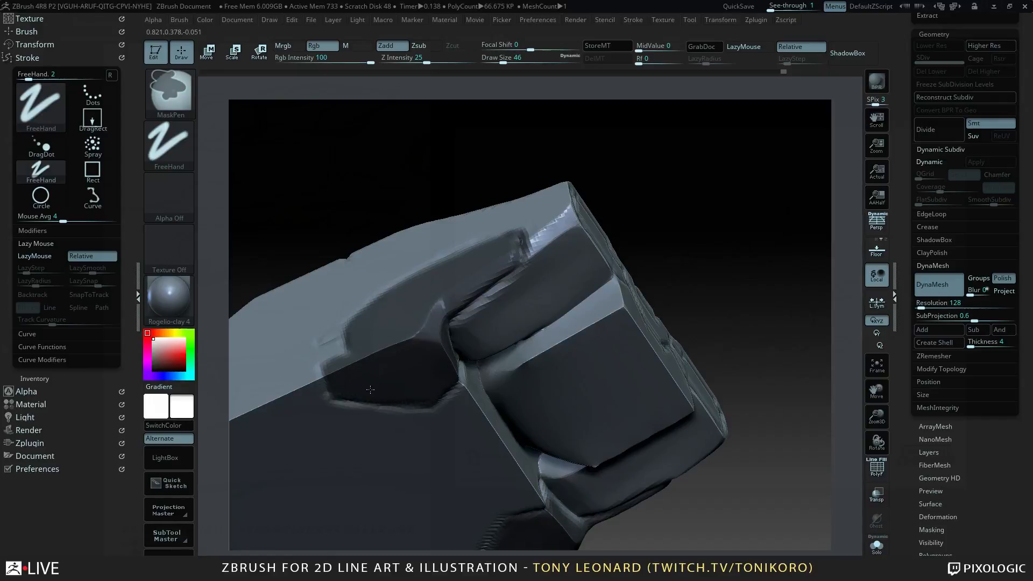
# - Set the draw size to 20 and refine the mask along the side panel's upper edge and notched front end
pyautogui.moveTo(702, 249)
pyautogui.mouseDown()
pyautogui.moveTo(698, 219)
pyautogui.moveTo(722, 368)
pyautogui.moveTo(698, 279)
pyautogui.moveTo(663, 404)
pyautogui.mouseUp()
pyautogui.press('s')
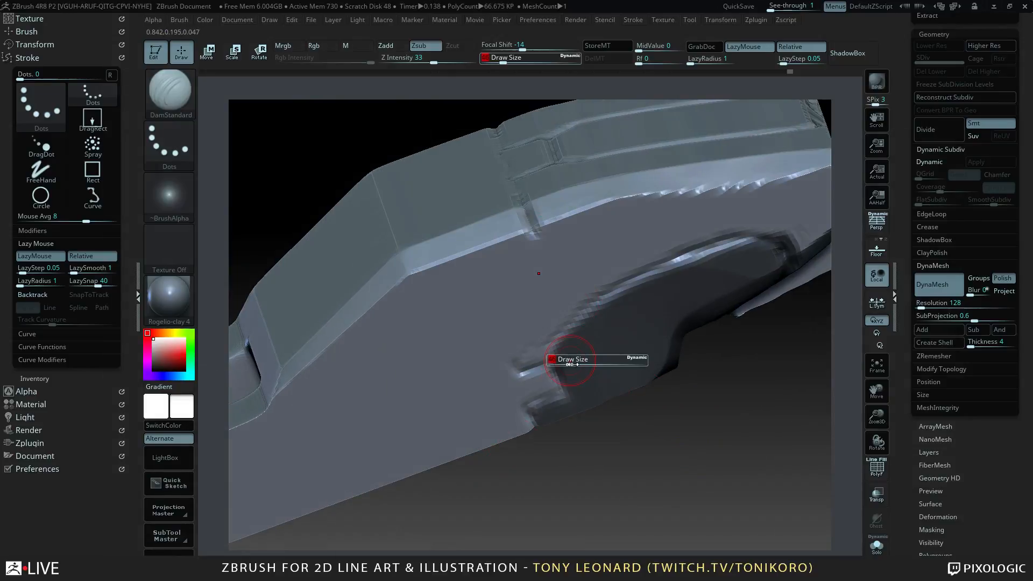
pyautogui.press('s')
pyautogui.press('s')
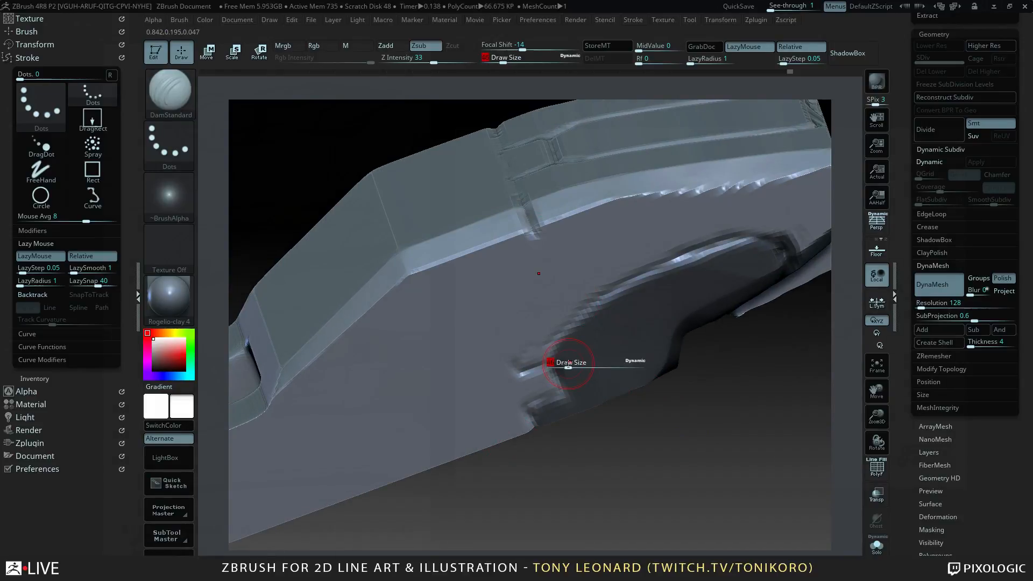
pyautogui.moveTo(569, 367)
pyautogui.mouseDown()
pyautogui.moveTo(604, 299)
pyautogui.moveTo(721, 250)
pyautogui.moveTo(585, 309)
pyautogui.mouseUp()
pyautogui.press('ctrl')
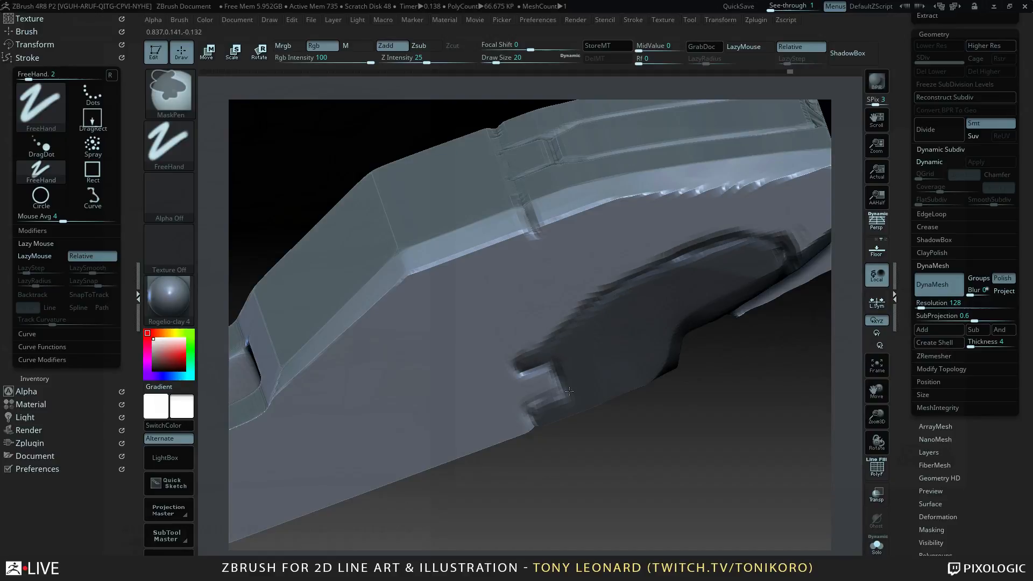
pyautogui.moveTo(618, 487); pyautogui.dragTo(645, 437)
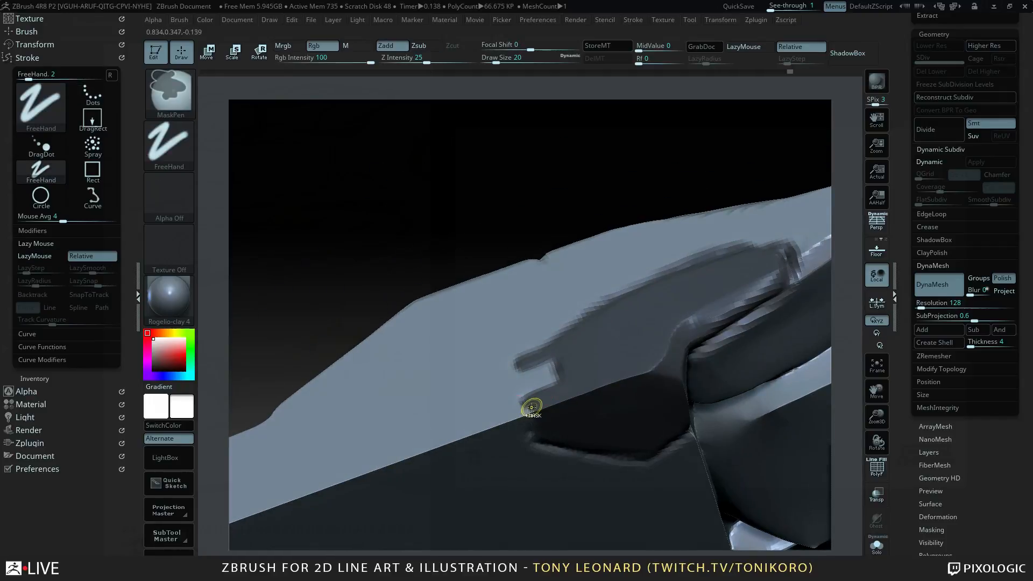
# - Touch up the mask with small strokes at the narrow end of the jagged patch near the block's corner
pyautogui.moveTo(638, 159)
pyautogui.mouseDown()
pyautogui.moveTo(627, 152)
pyautogui.moveTo(435, 255)
pyautogui.moveTo(502, 201)
pyautogui.mouseUp()
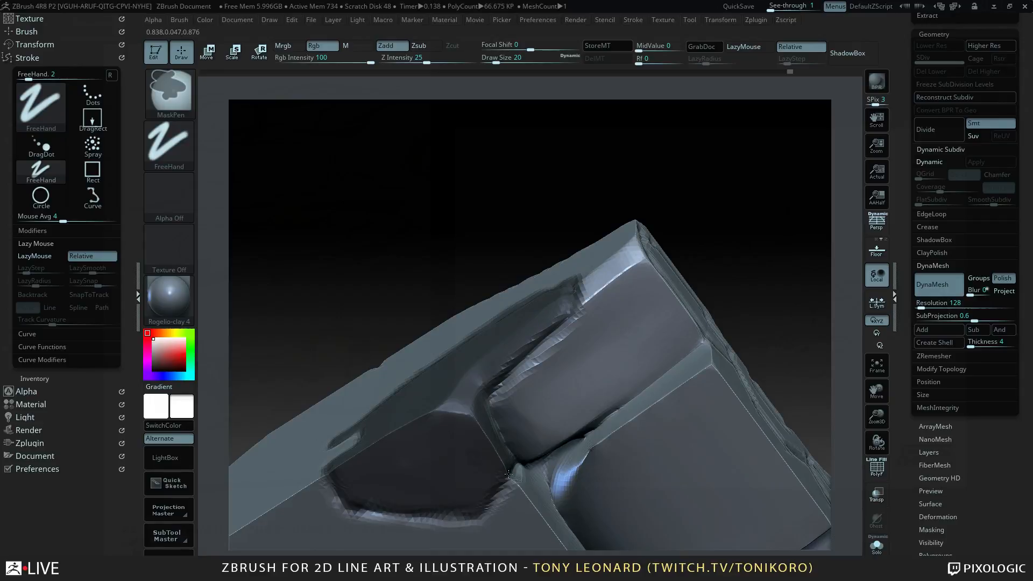
pyautogui.moveTo(495, 256)
pyautogui.mouseDown()
pyautogui.moveTo(680, 254)
pyautogui.moveTo(701, 289)
pyautogui.moveTo(717, 443)
pyautogui.moveTo(699, 431)
pyautogui.moveTo(709, 449)
pyautogui.moveTo(710, 394)
pyautogui.moveTo(670, 390)
pyautogui.moveTo(744, 369)
pyautogui.moveTo(738, 362)
pyautogui.mouseUp()
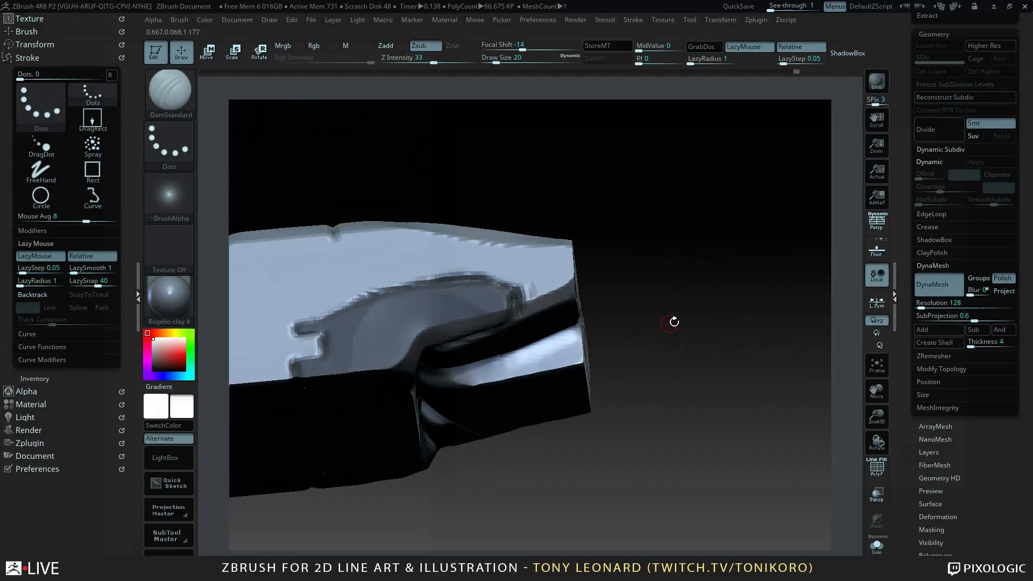
pyautogui.moveTo(673, 322); pyautogui.dragTo(687, 349)
pyautogui.moveTo(665, 240); pyautogui.dragTo(643, 296)
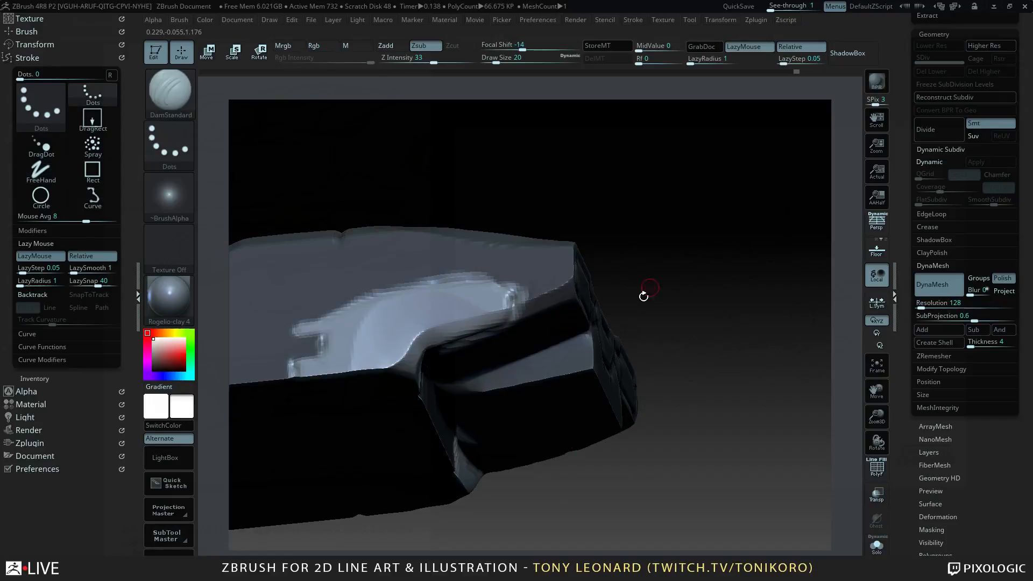
pyautogui.moveTo(724, 325)
pyautogui.mouseDown()
pyautogui.moveTo(742, 318)
pyautogui.moveTo(719, 343)
pyautogui.mouseUp()
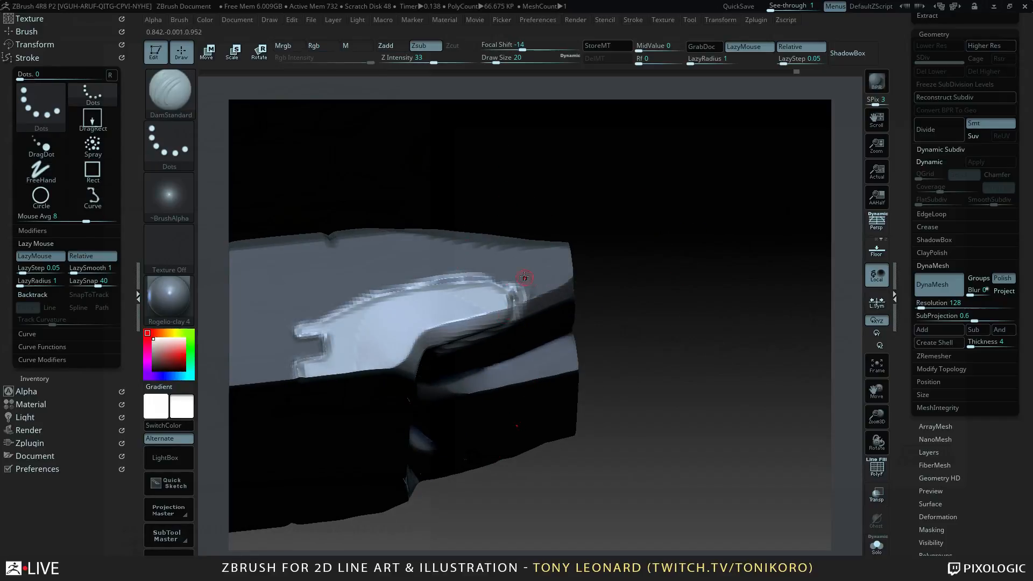
pyautogui.press('ctrl')
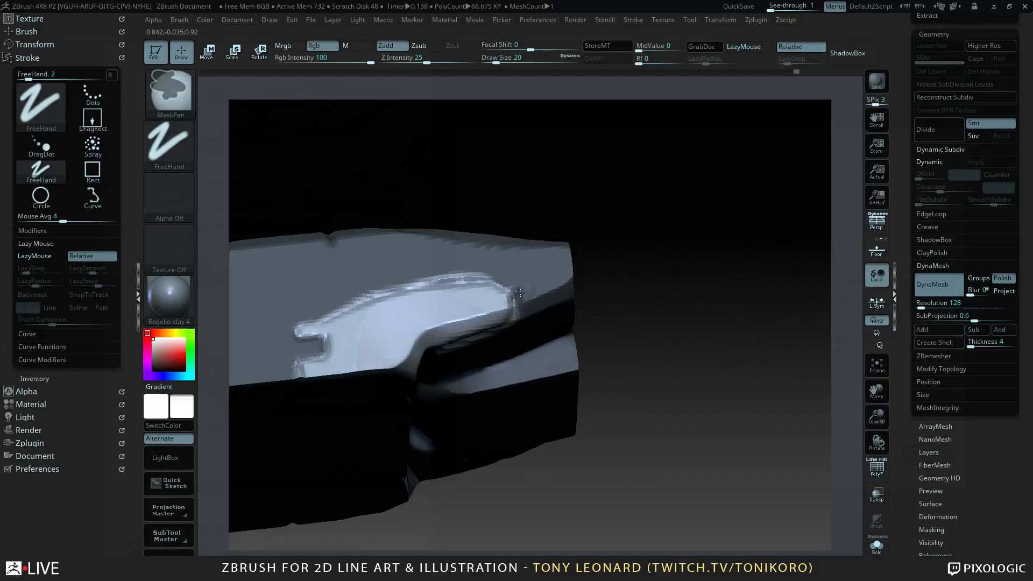
pyautogui.keyDown('ctrl'); pyautogui.moveTo(517, 292); pyautogui.dragTo(521, 312); pyautogui.keyUp('ctrl')
pyautogui.moveTo(697, 337); pyautogui.dragTo(682, 294)
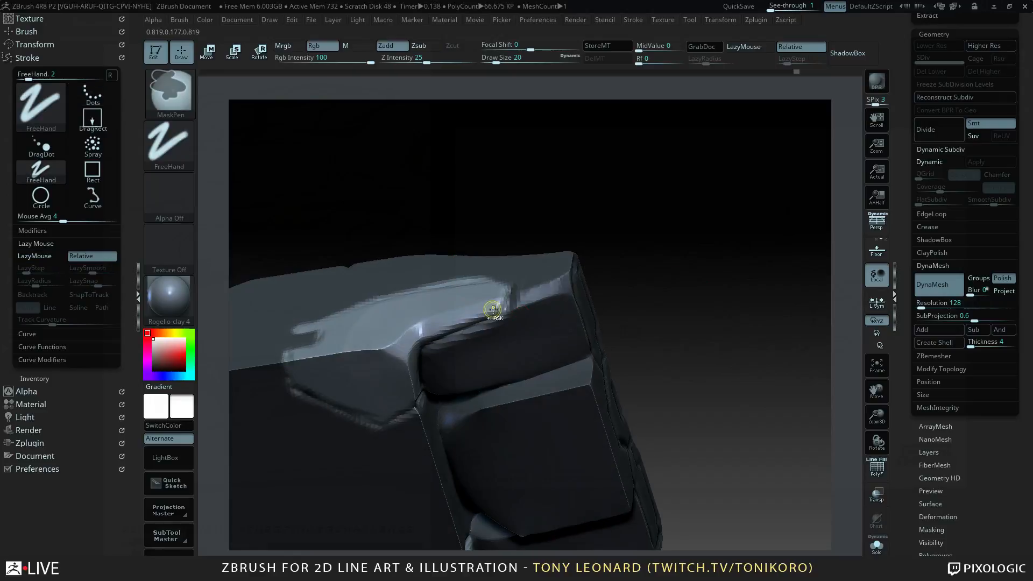
pyautogui.keyDown('ctrl'); pyautogui.moveTo(516, 294); pyautogui.dragTo(515, 297); pyautogui.keyUp('ctrl')
pyautogui.moveTo(666, 325); pyautogui.dragTo(597, 306)
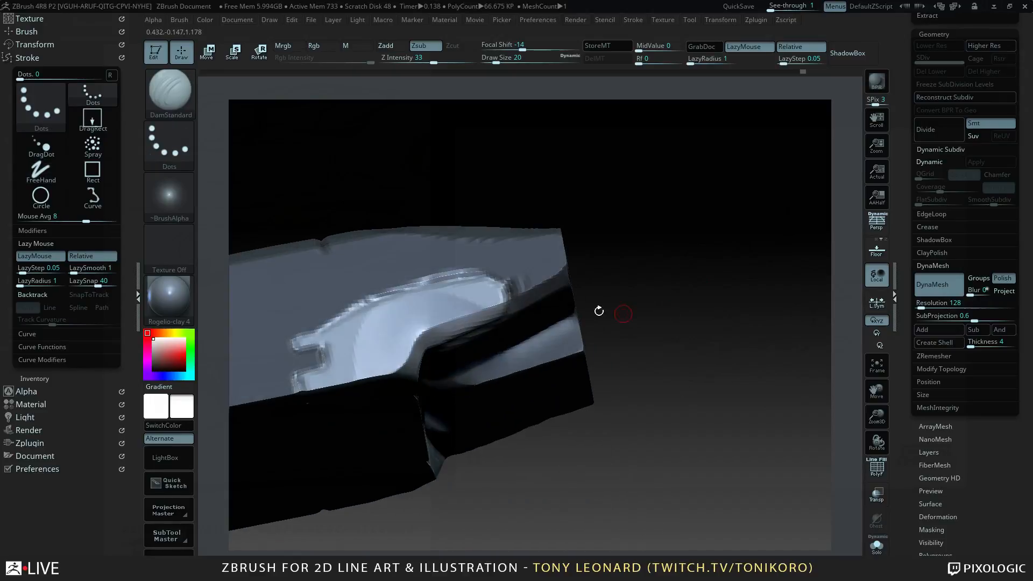
# - Paint mask strokes along the jagged patch's long upper edge and its lower corner on the block's side
pyautogui.press('ctrl')
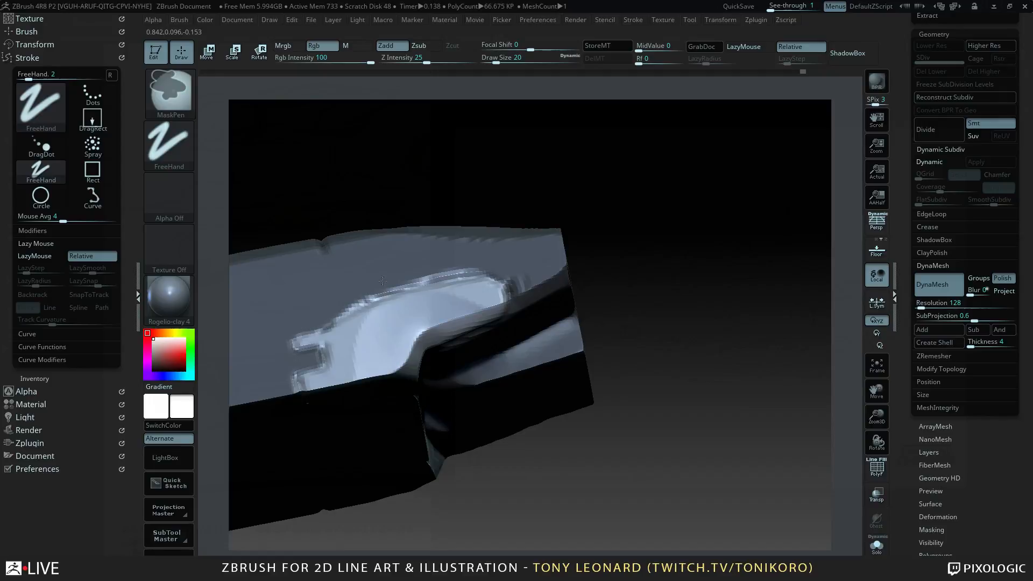
pyautogui.keyDown('ctrl'); pyautogui.moveTo(407, 276); pyautogui.dragTo(480, 271); pyautogui.keyUp('ctrl')
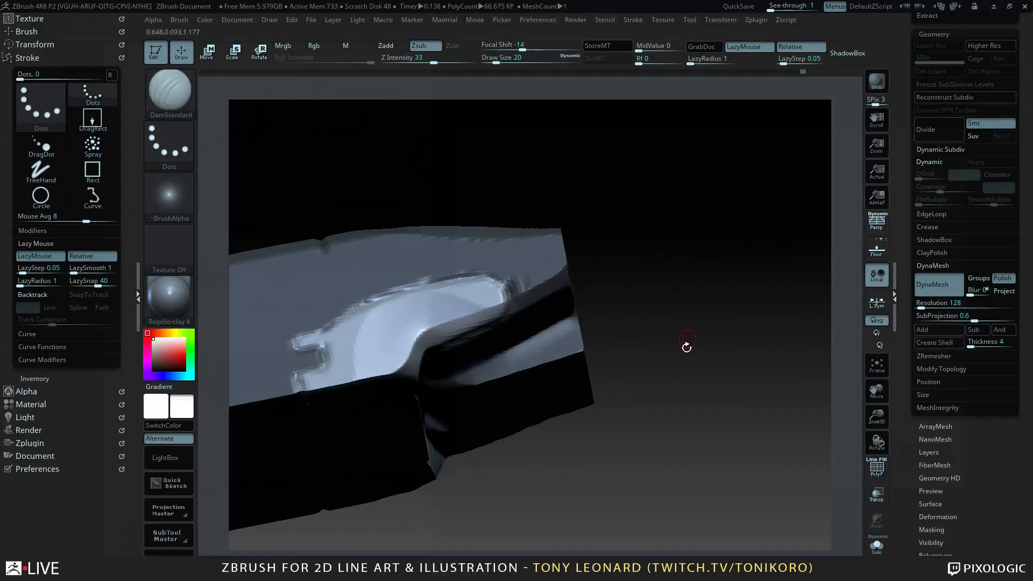
pyautogui.moveTo(687, 348); pyautogui.dragTo(708, 318)
pyautogui.press('ctrl')
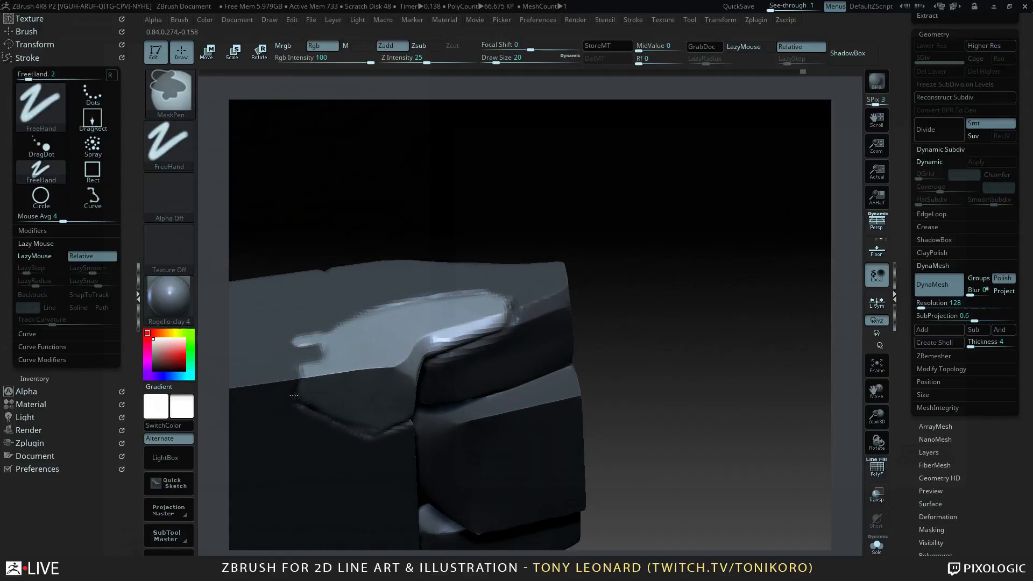
pyautogui.keyDown('ctrl'); pyautogui.moveTo(402, 430); pyautogui.dragTo(413, 424); pyautogui.keyUp('ctrl')
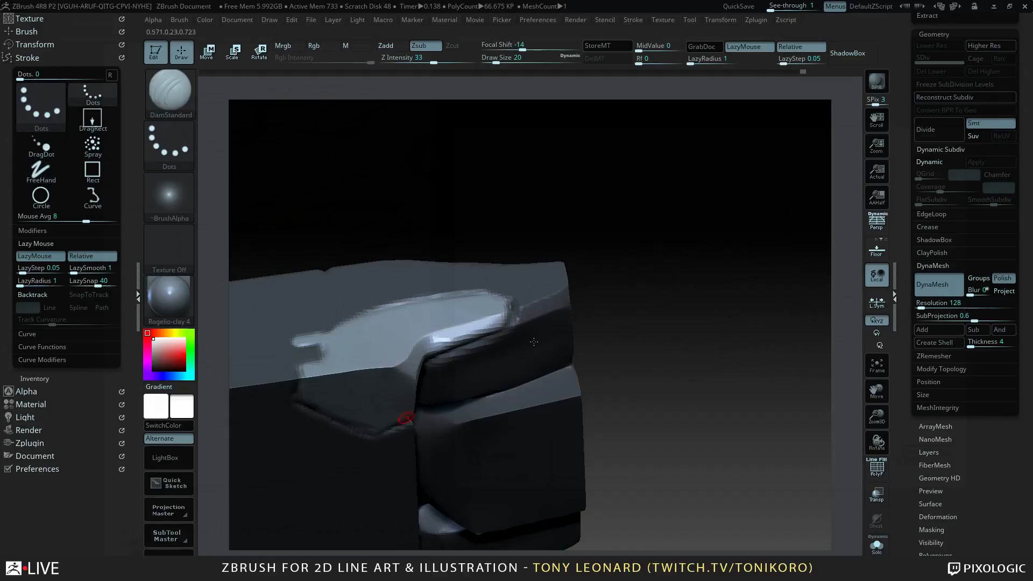
pyautogui.moveTo(709, 335)
pyautogui.mouseDown()
pyautogui.moveTo(676, 302)
pyautogui.moveTo(734, 352)
pyautogui.moveTo(726, 373)
pyautogui.moveTo(733, 260)
pyautogui.moveTo(721, 376)
pyautogui.moveTo(704, 412)
pyautogui.moveTo(705, 288)
pyautogui.moveTo(717, 347)
pyautogui.moveTo(709, 334)
pyautogui.moveTo(709, 353)
pyautogui.moveTo(702, 339)
pyautogui.moveTo(698, 374)
pyautogui.moveTo(715, 327)
pyautogui.mouseUp()
pyautogui.press('ctrl')
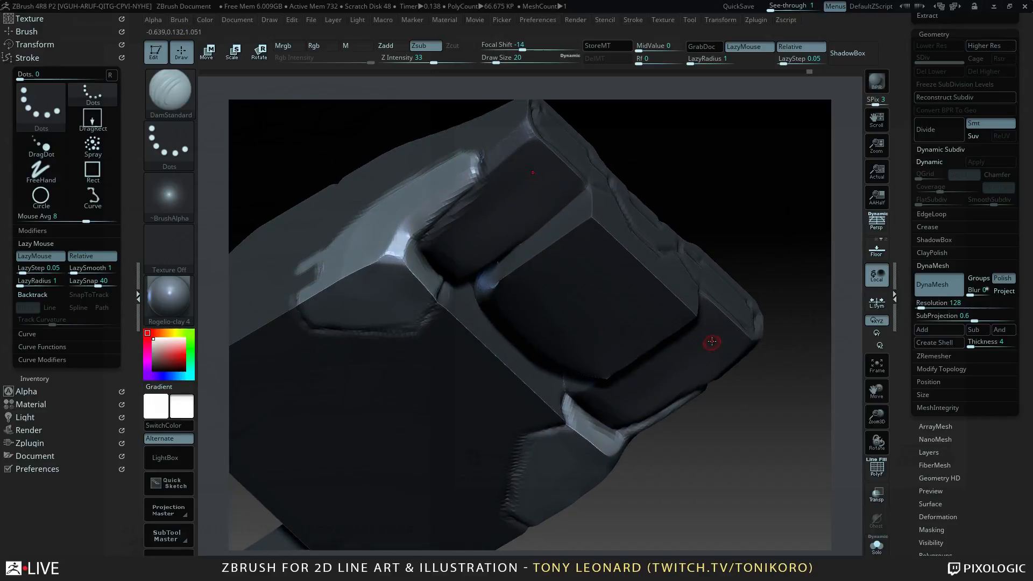
# - Place the Move transpose line sideways across the end of the near prong, and return to draw mode with the model framed
pyautogui.moveTo(750, 198); pyautogui.dragTo(708, 399)
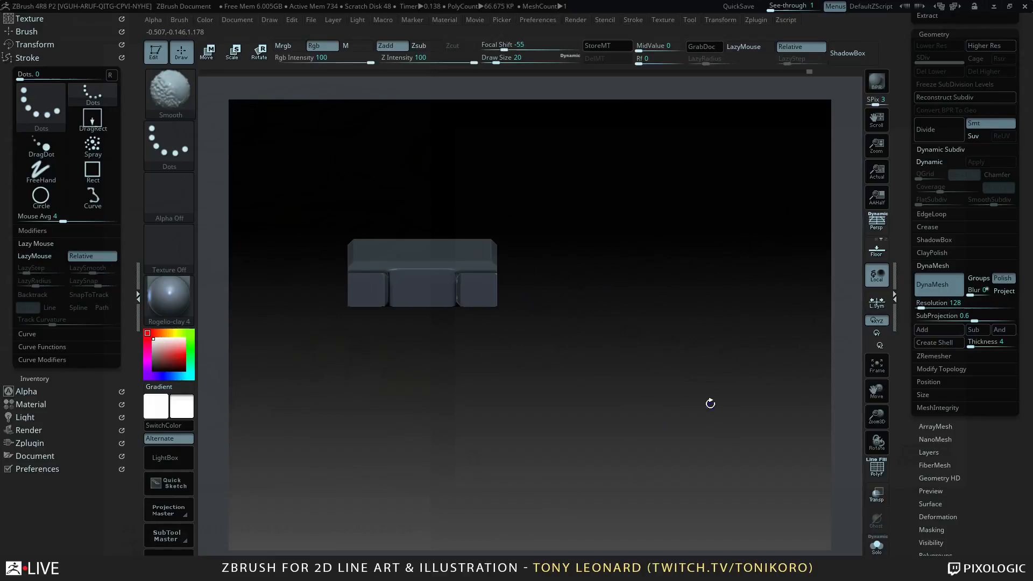
pyautogui.keyDown('alt'); pyautogui.moveTo(771, 355); pyautogui.dragTo(736, 414); pyautogui.keyUp('alt')
pyautogui.press('w')
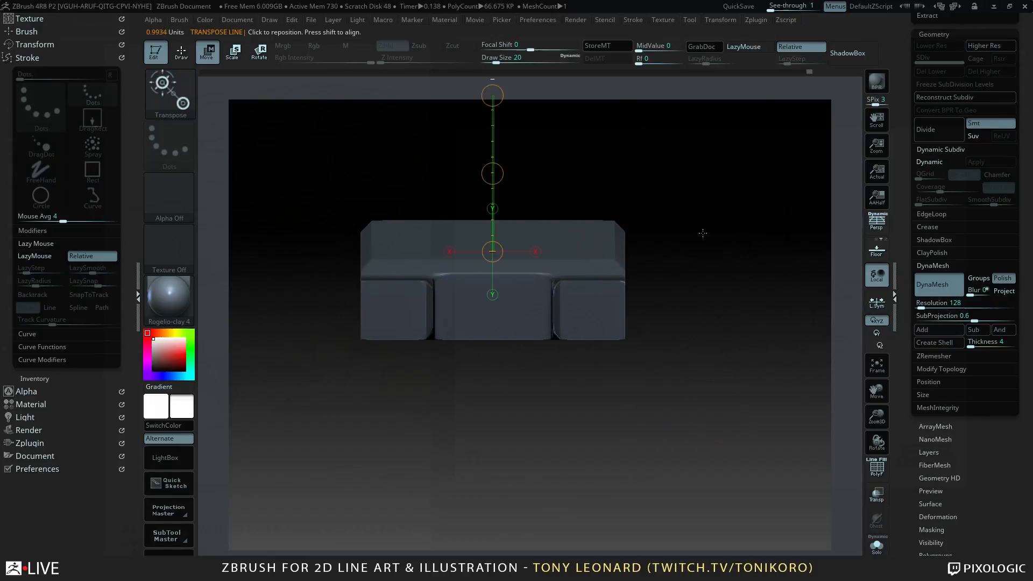
pyautogui.moveTo(624, 301)
pyautogui.keyDown('shift'); pyautogui.mouseDown()
pyautogui.moveTo(745, 301)
pyautogui.moveTo(713, 304)
pyautogui.moveTo(740, 306)
pyautogui.moveTo(683, 387)
pyautogui.mouseUp(); pyautogui.keyUp('shift')
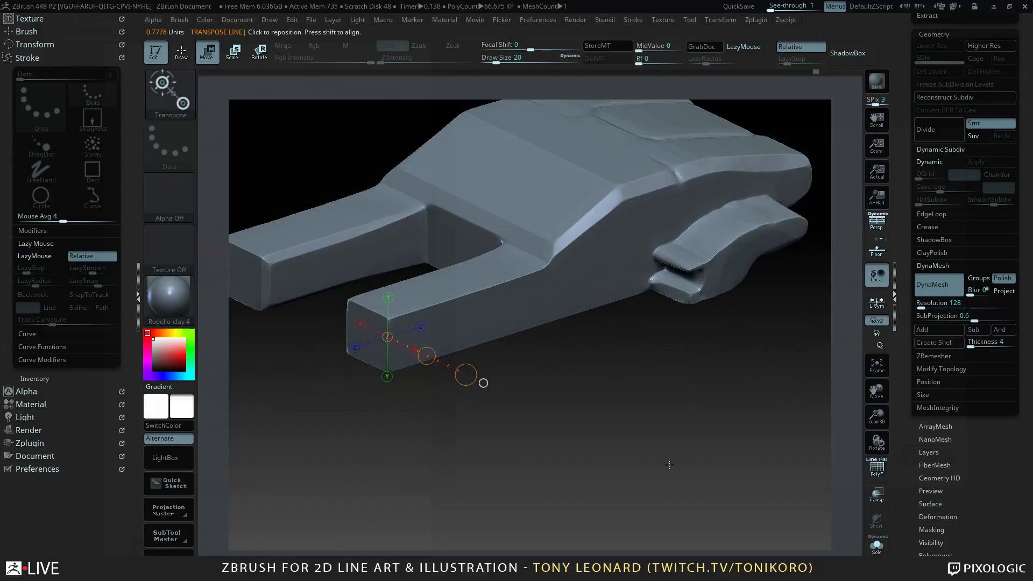
pyautogui.moveTo(657, 457)
pyautogui.mouseDown()
pyautogui.moveTo(700, 420)
pyautogui.moveTo(665, 413)
pyautogui.moveTo(670, 390)
pyautogui.moveTo(672, 479)
pyautogui.moveTo(699, 395)
pyautogui.moveTo(714, 426)
pyautogui.moveTo(646, 472)
pyautogui.moveTo(548, 319)
pyautogui.mouseUp()
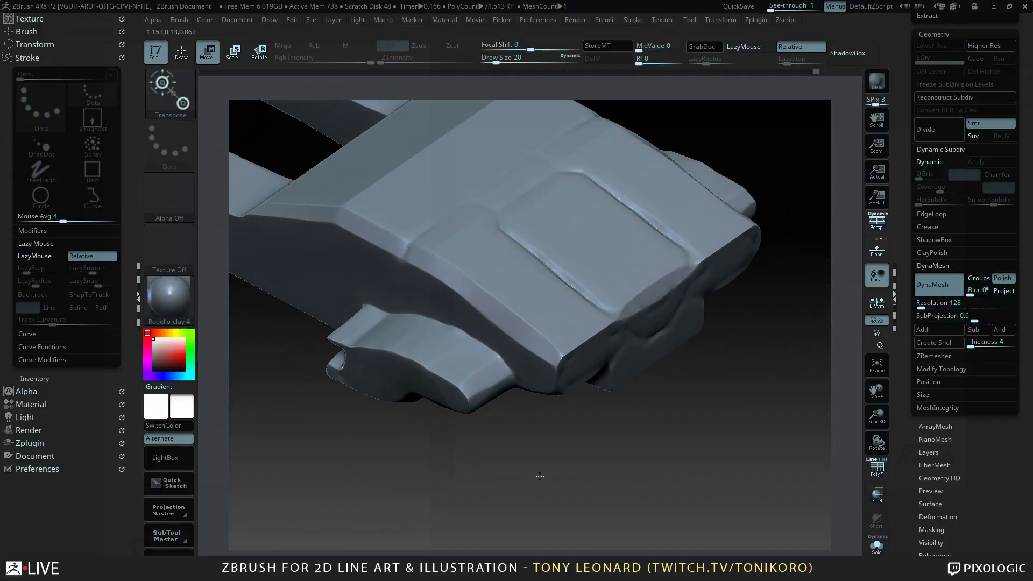
pyautogui.moveTo(539, 476)
pyautogui.mouseDown()
pyautogui.moveTo(562, 416)
pyautogui.moveTo(606, 432)
pyautogui.moveTo(613, 480)
pyautogui.mouseUp()
pyautogui.press('f')
pyautogui.press('q')
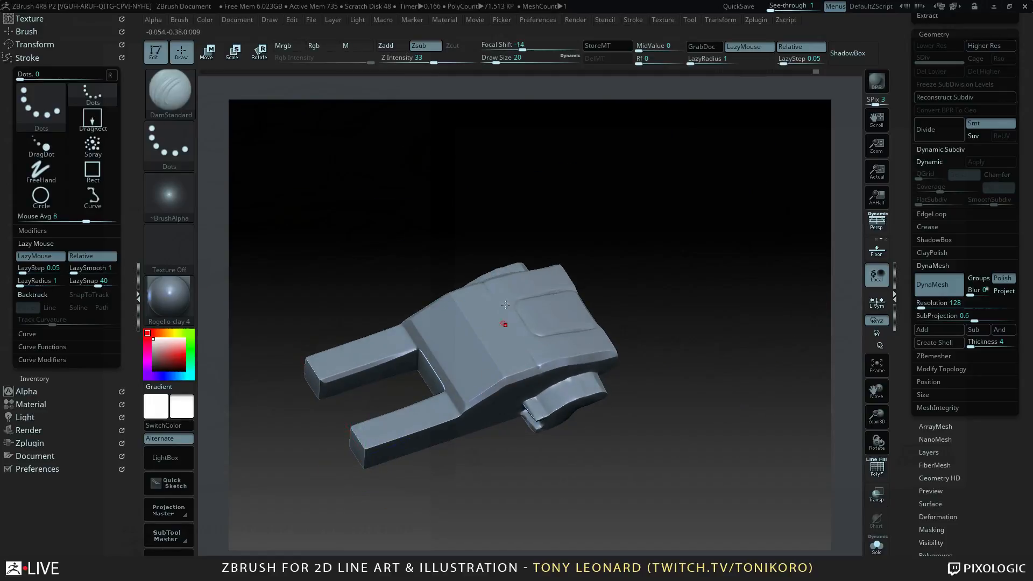
# - From a top view, hide the prongs and adjoining body with SelectRect, keeping only the rear body and side fins shown
pyautogui.keyDown('alt'); pyautogui.moveTo(516, 502); pyautogui.dragTo(576, 430); pyautogui.keyUp('alt')
pyautogui.moveTo(587, 365); pyautogui.dragTo(579, 443)
pyautogui.moveTo(357, 177)
pyautogui.keyDown('ctrl'); pyautogui.keyDown('shift'); pyautogui.mouseDown()
pyautogui.moveTo(511, 433)
pyautogui.moveTo(574, 428)
pyautogui.mouseUp(); pyautogui.keyUp('shift'); pyautogui.keyUp('ctrl')
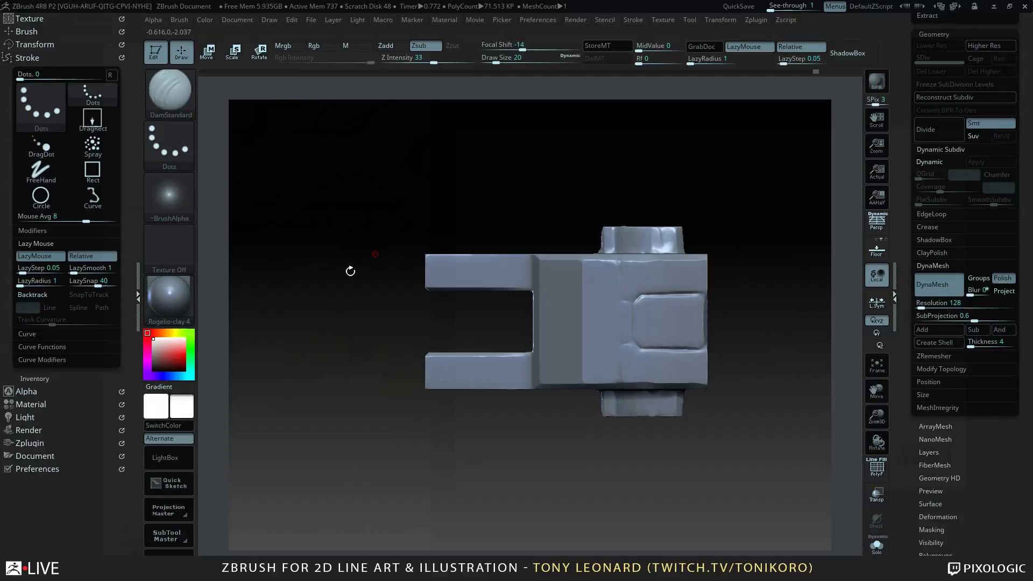
pyautogui.click(184, 101)
pyautogui.click(304, 98)
pyautogui.moveTo(373, 192)
pyautogui.keyDown('ctrl'); pyautogui.keyDown('shift'); pyautogui.mouseDown()
pyautogui.moveTo(415, 240)
pyautogui.moveTo(572, 369)
pyautogui.moveTo(582, 471)
pyautogui.mouseUp(); pyautogui.keyUp('shift'); pyautogui.keyUp('ctrl')
pyautogui.moveTo(753, 498); pyautogui.dragTo(758, 466)
pyautogui.keyDown('ctrl'); pyautogui.keyDown('alt'); pyautogui.keyDown('shift'); pyautogui.moveTo(485, 180); pyautogui.dragTo(597, 484); pyautogui.keyUp('shift'); pyautogui.keyUp('alt'); pyautogui.keyUp('ctrl')
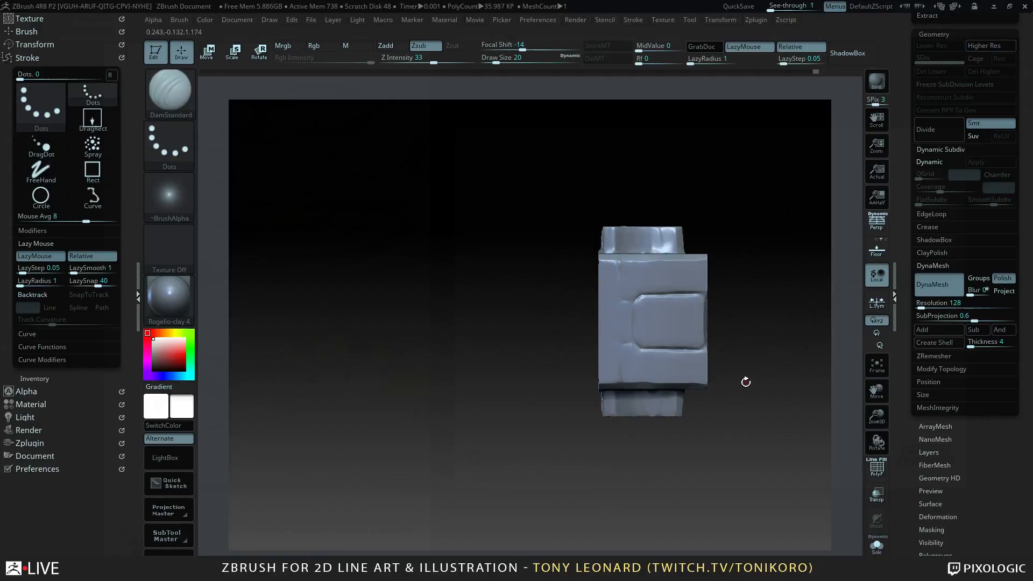
# - Clip the prong-side corner of the side fin along a slanted line with the ClipCurve brush
pyautogui.keyDown('ctrl'); pyautogui.keyDown('shift'); pyautogui.click(175, 96); pyautogui.keyUp('shift'); pyautogui.keyUp('ctrl')
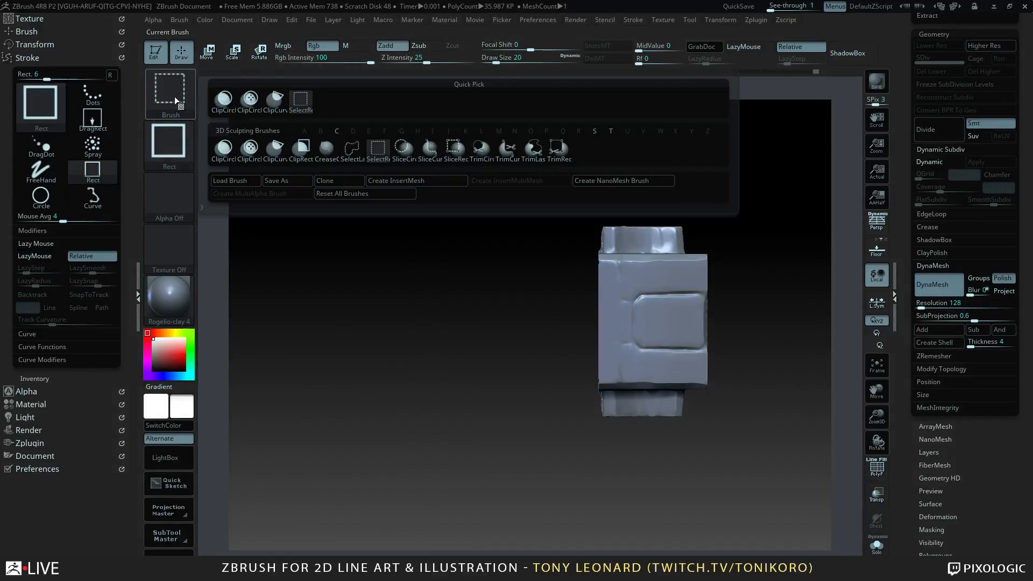
pyautogui.keyDown('ctrl'); pyautogui.keyDown('shift'); pyautogui.click(276, 102); pyautogui.keyUp('shift'); pyautogui.keyUp('ctrl')
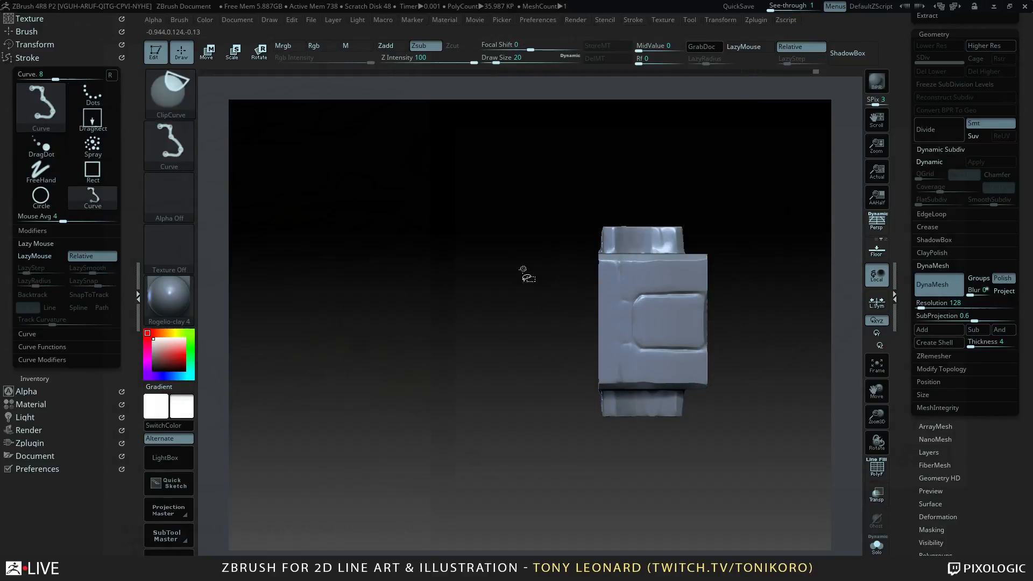
pyautogui.moveTo(587, 246)
pyautogui.keyDown('ctrl'); pyautogui.keyDown('shift'); pyautogui.mouseDown()
pyautogui.moveTo(596, 239)
pyautogui.moveTo(613, 260)
pyautogui.moveTo(658, 221)
pyautogui.moveTo(590, 253)
pyautogui.moveTo(662, 207)
pyautogui.mouseUp(); pyautogui.keyUp('shift'); pyautogui.keyUp('ctrl')
pyautogui.moveTo(769, 412)
pyautogui.mouseDown()
pyautogui.moveTo(781, 474)
pyautogui.moveTo(764, 355)
pyautogui.moveTo(782, 442)
pyautogui.moveTo(768, 403)
pyautogui.moveTo(744, 415)
pyautogui.moveTo(763, 447)
pyautogui.moveTo(664, 503)
pyautogui.moveTo(742, 341)
pyautogui.moveTo(709, 453)
pyautogui.moveTo(715, 434)
pyautogui.moveTo(694, 362)
pyautogui.moveTo(767, 404)
pyautogui.moveTo(715, 333)
pyautogui.moveTo(736, 441)
pyautogui.moveTo(713, 468)
pyautogui.moveTo(717, 391)
pyautogui.moveTo(682, 350)
pyautogui.moveTo(742, 430)
pyautogui.moveTo(690, 421)
pyautogui.moveTo(706, 435)
pyautogui.mouseUp()
pyautogui.press('ctrl')
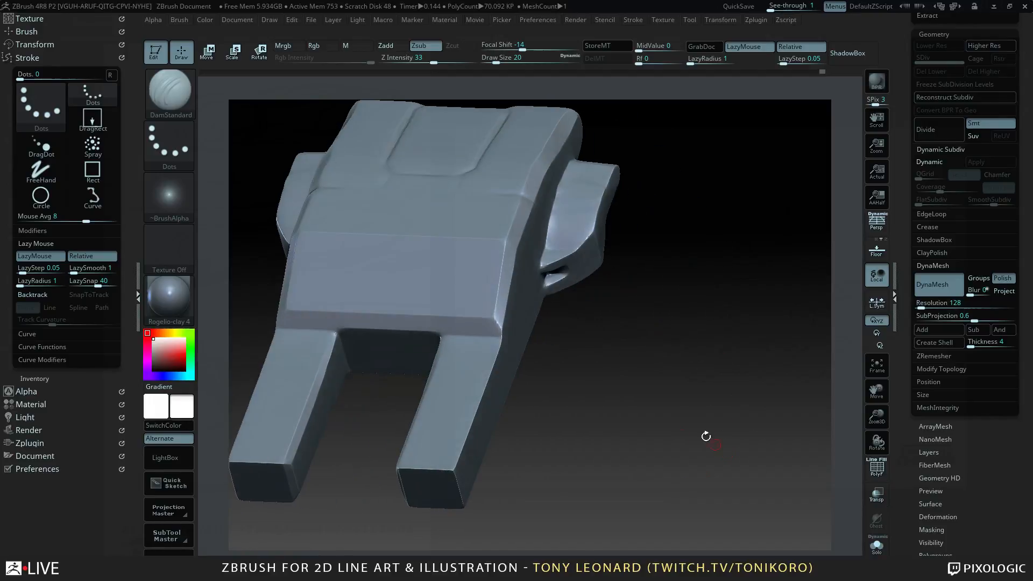
# - Carve two small notches into the beveled lip between the prongs with the DamStandard brush
pyautogui.press('b')
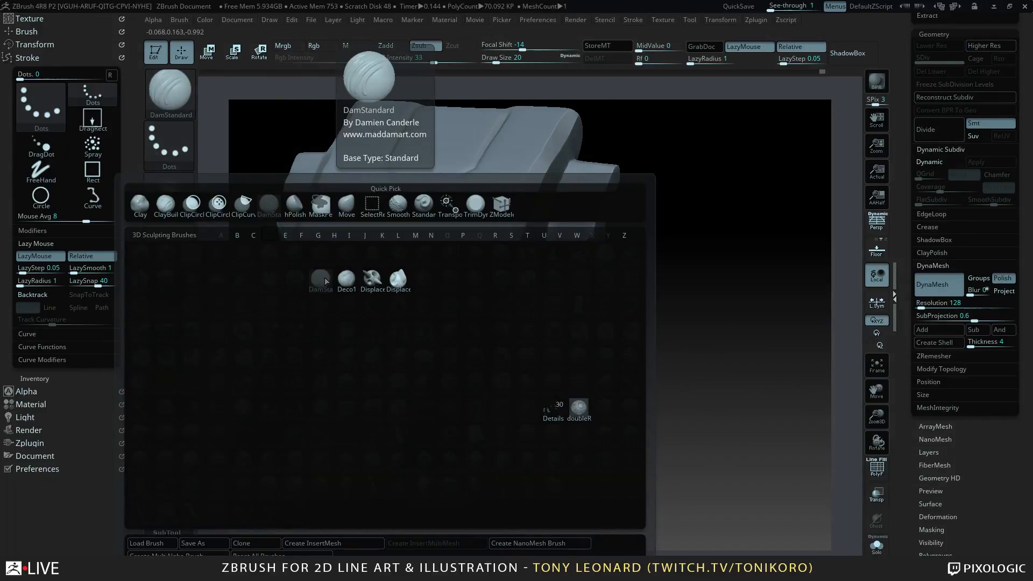
pyautogui.moveTo(619, 323)
pyautogui.mouseDown()
pyautogui.moveTo(684, 362)
pyautogui.moveTo(582, 349)
pyautogui.mouseUp()
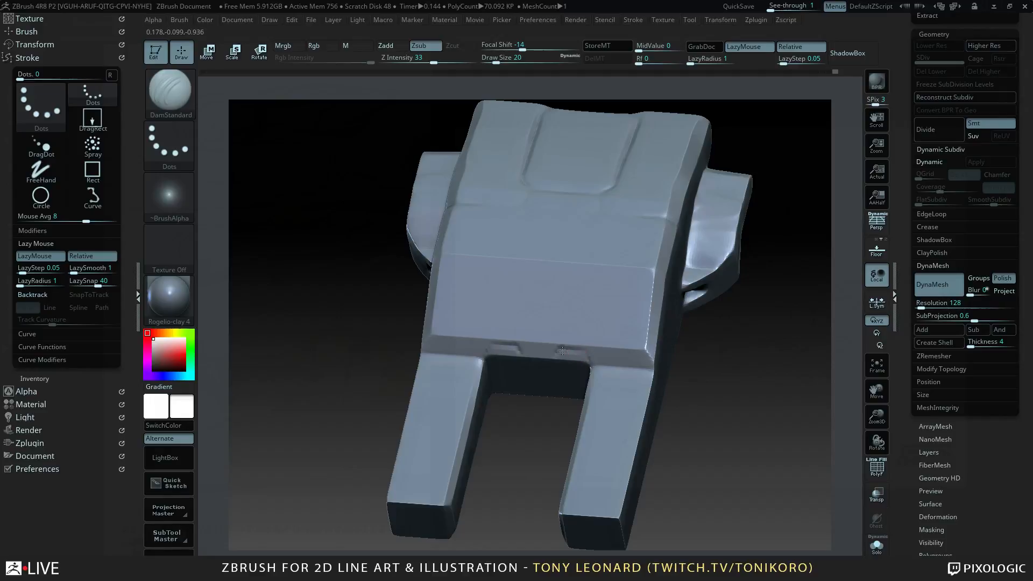
pyautogui.moveTo(722, 420); pyautogui.dragTo(621, 367)
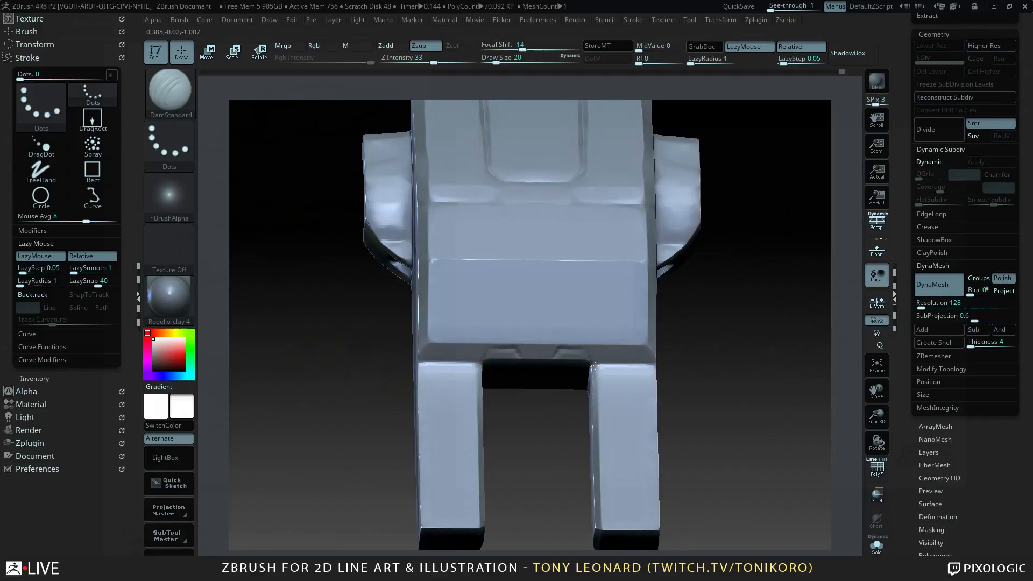
# - Carve stepped seam lines outward from the top panel and down the body's side toward the fin
pyautogui.moveTo(702, 334); pyautogui.dragTo(700, 454)
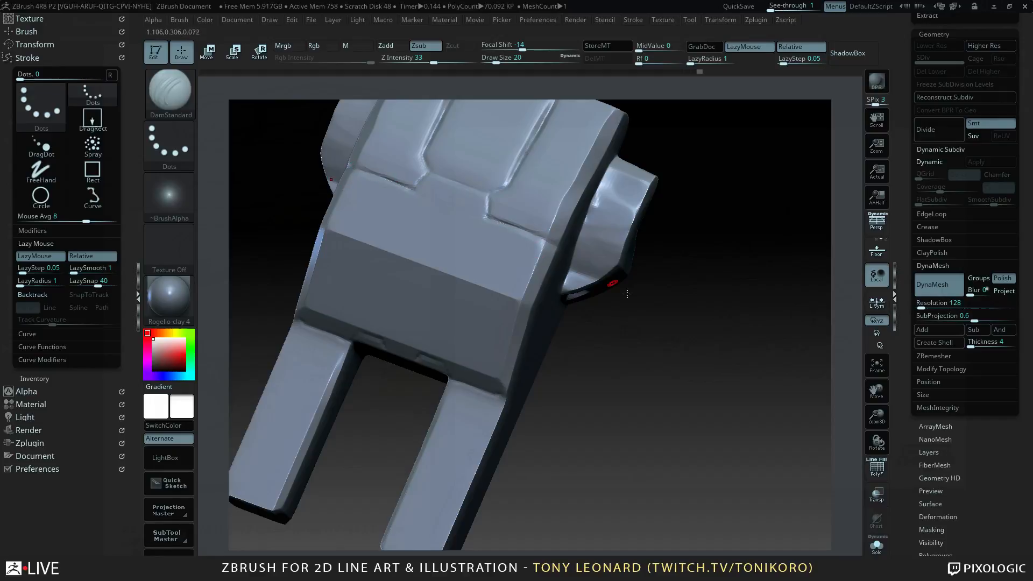
pyautogui.moveTo(627, 293); pyautogui.dragTo(729, 405)
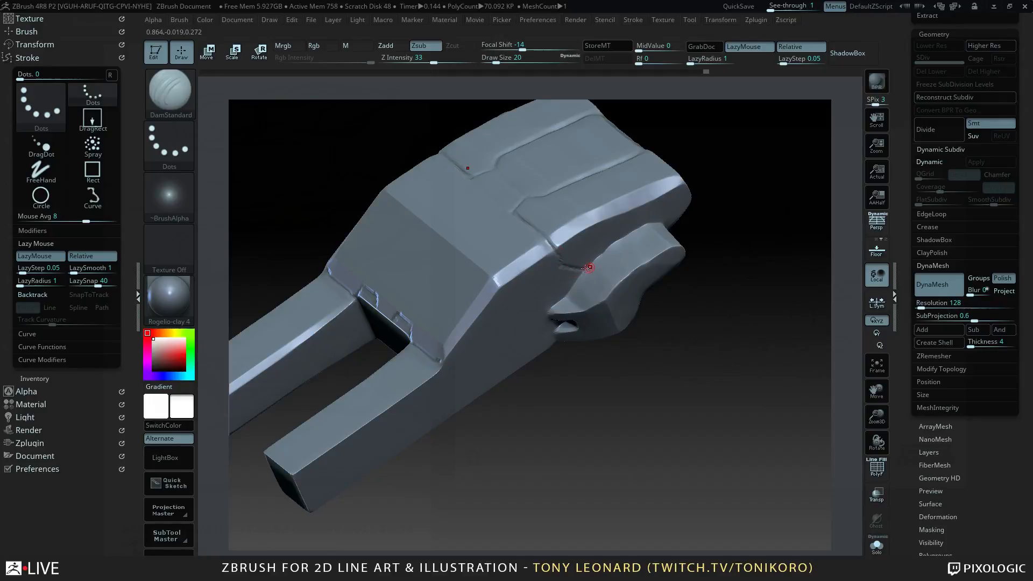
pyautogui.moveTo(720, 388); pyautogui.dragTo(750, 438)
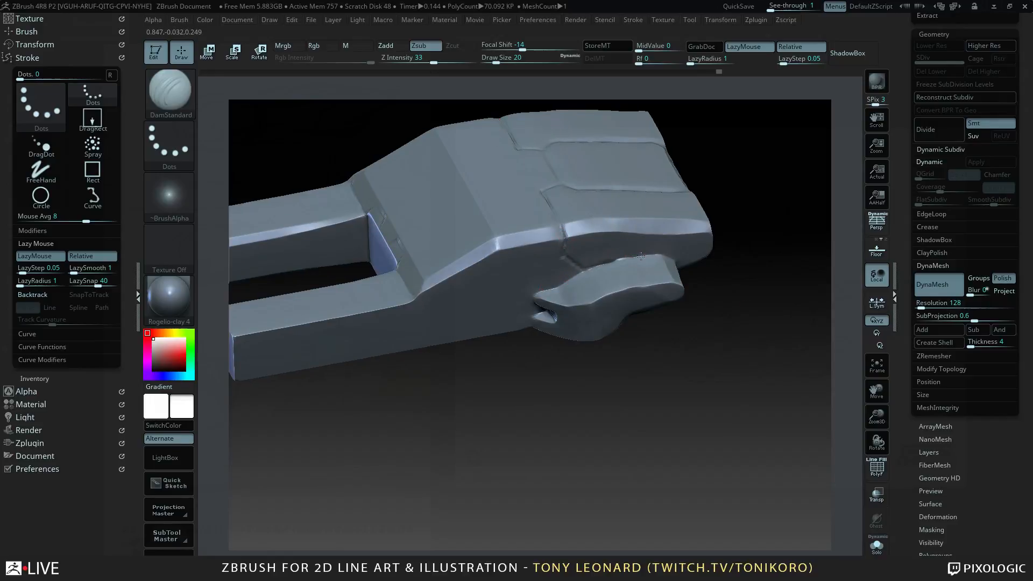
pyautogui.moveTo(739, 392); pyautogui.dragTo(730, 451)
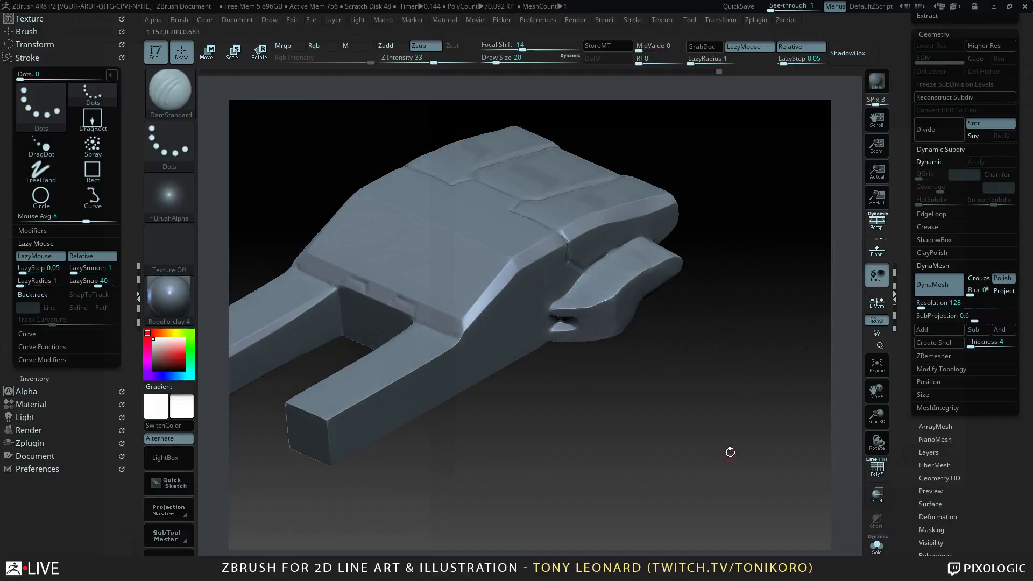
pyautogui.moveTo(694, 285); pyautogui.dragTo(711, 311)
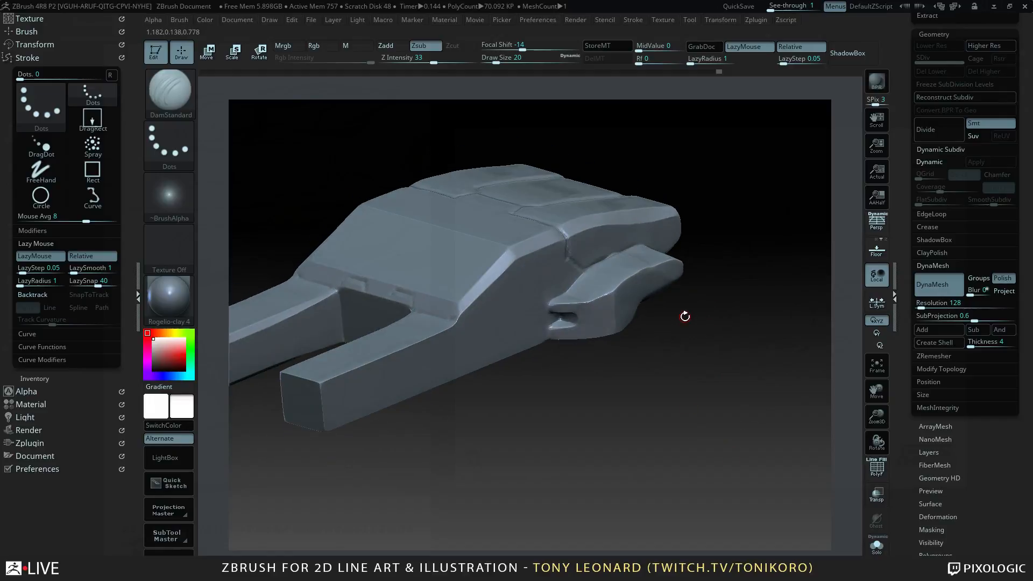
# - Choose the hPolish brush and enlarge its Draw Size to 90
pyautogui.press('b')
pyautogui.press('h')
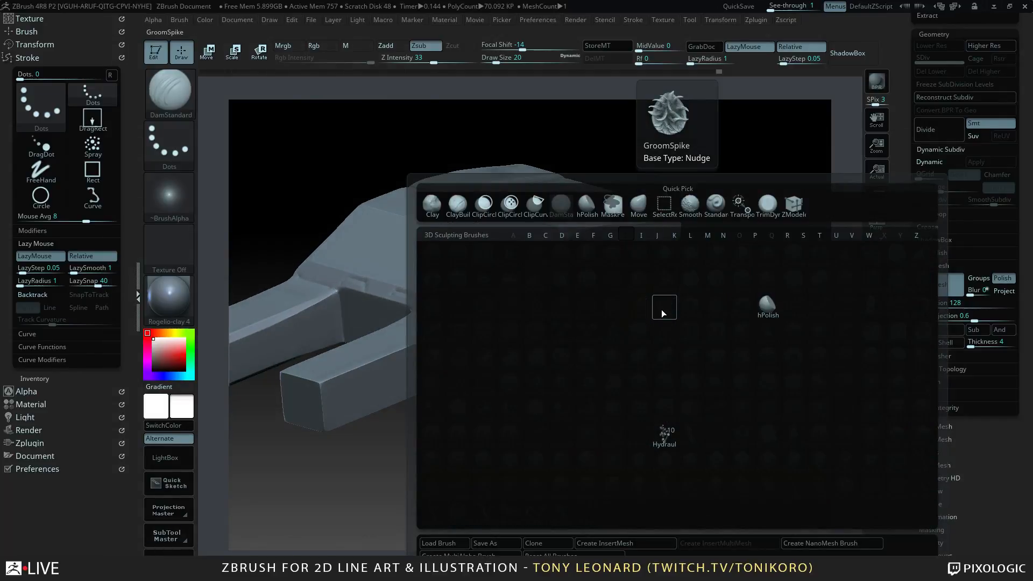
pyautogui.click(770, 303)
pyautogui.press('s')
pyautogui.moveTo(600, 279); pyautogui.dragTo(615, 278)
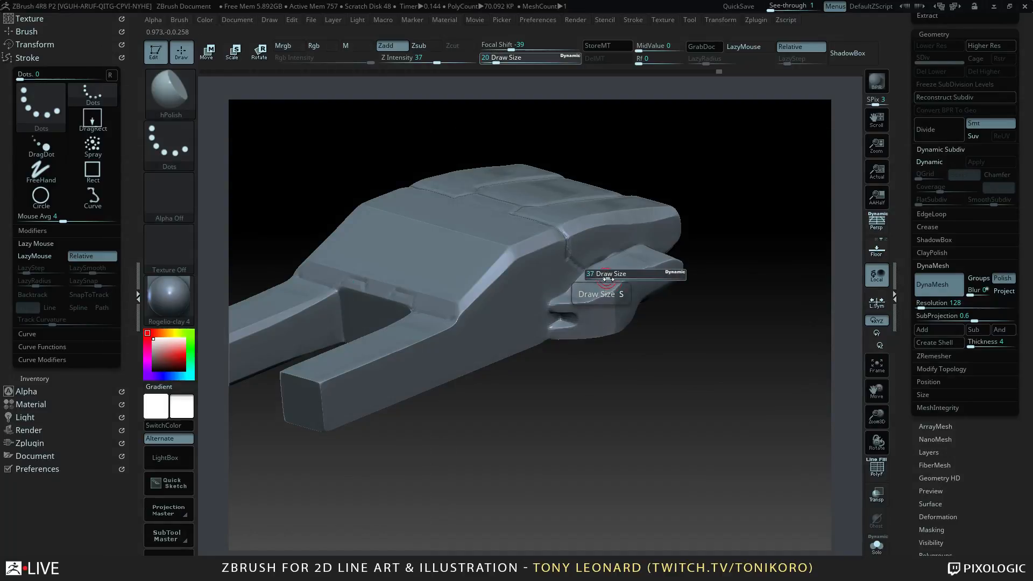
# - Polish the body's side and the side fin with the hPolish brush, reducing its Draw Size to 56
pyautogui.moveTo(694, 344); pyautogui.dragTo(701, 376)
pyautogui.keyDown('alt'); pyautogui.moveTo(673, 407); pyautogui.dragTo(697, 412); pyautogui.keyUp('alt')
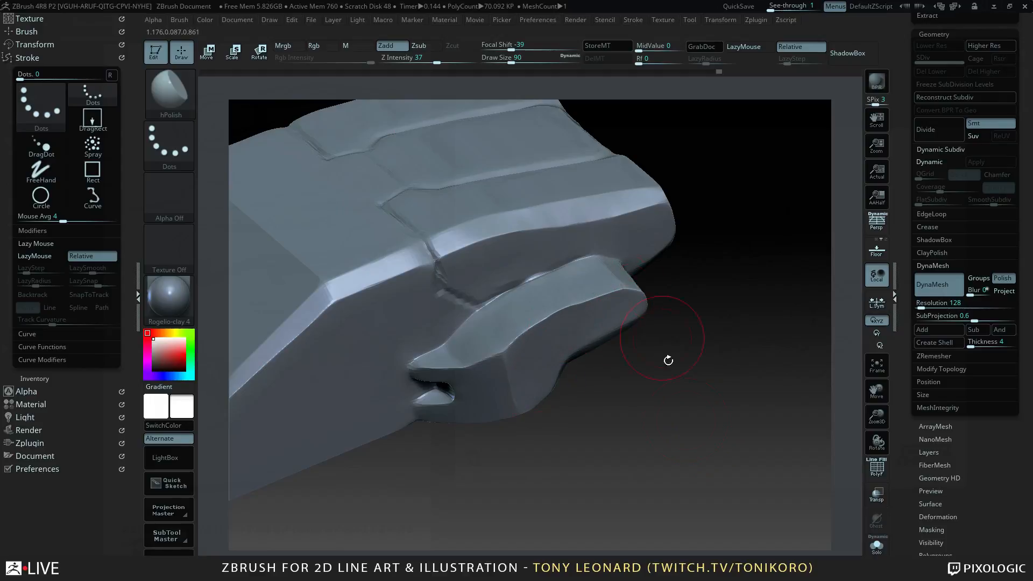
pyautogui.moveTo(668, 360); pyautogui.dragTo(589, 324)
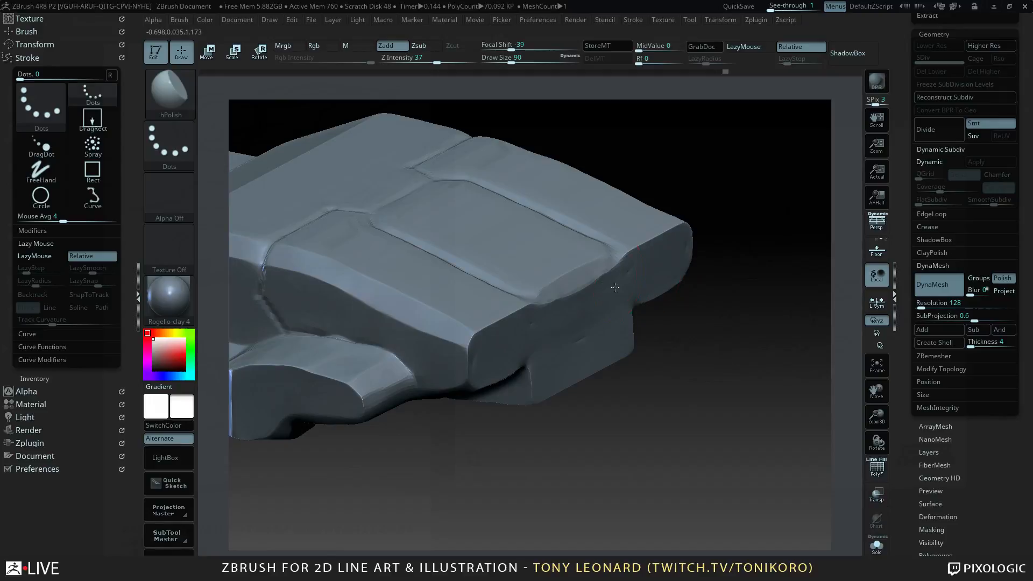
pyautogui.moveTo(756, 474); pyautogui.dragTo(816, 398)
pyautogui.press('s')
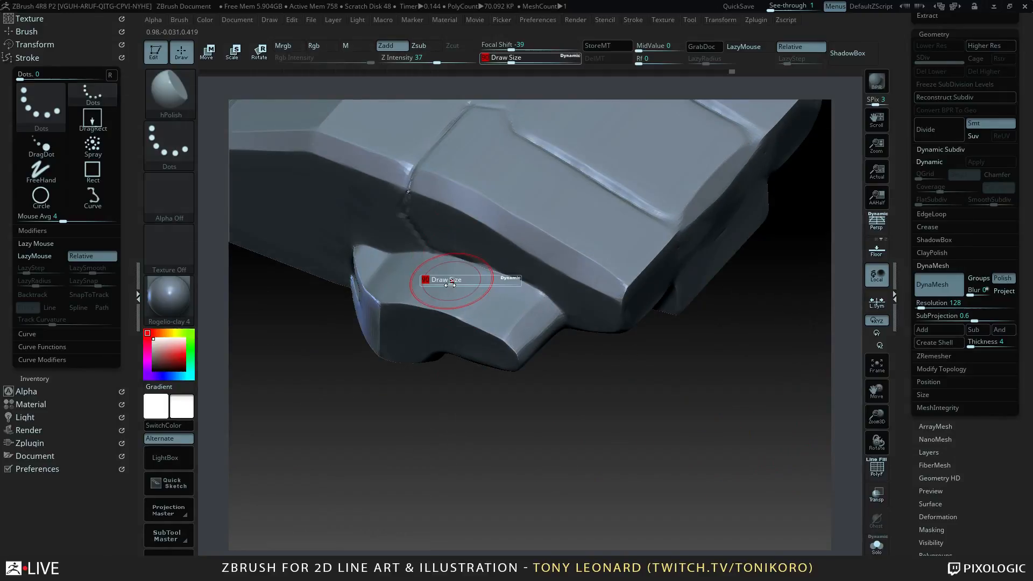
pyautogui.moveTo(454, 281); pyautogui.dragTo(446, 285)
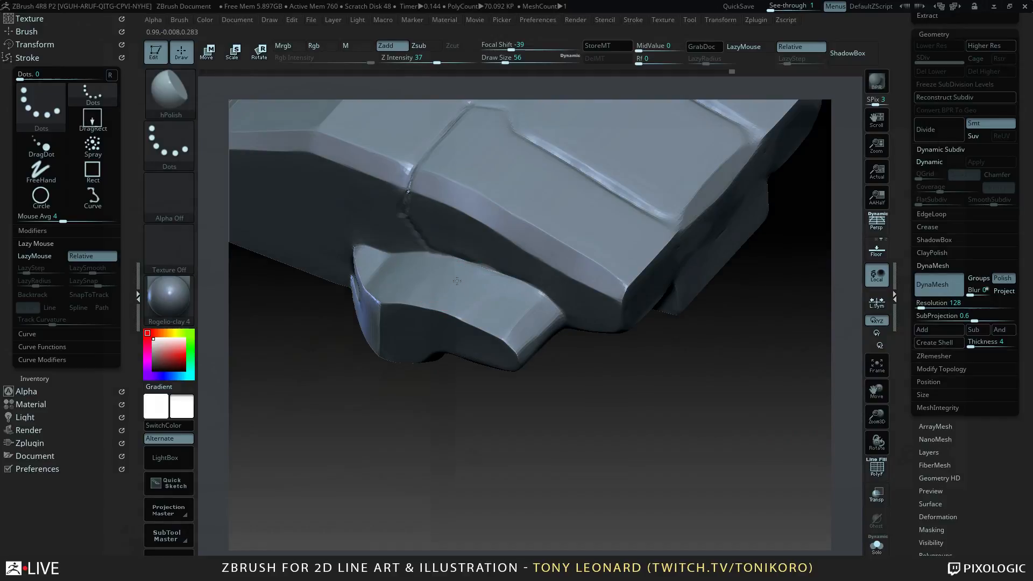
pyautogui.moveTo(535, 330); pyautogui.dragTo(632, 453)
# - Switch to the TrimDynamic brush at Draw Size 97 and flatten the upper outer edge of the side fin
pyautogui.press('b')
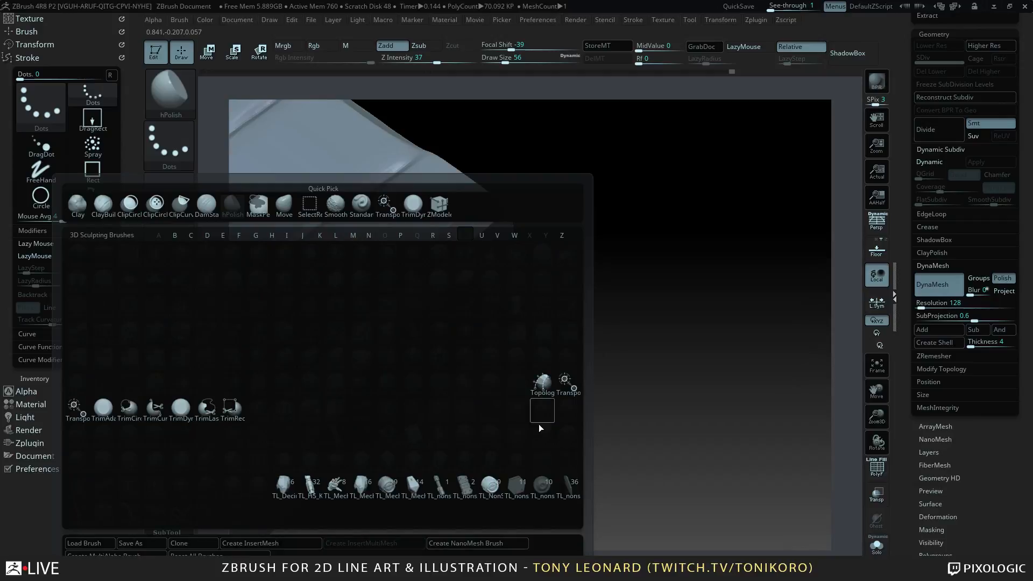
pyautogui.press('d')
pyautogui.press('s')
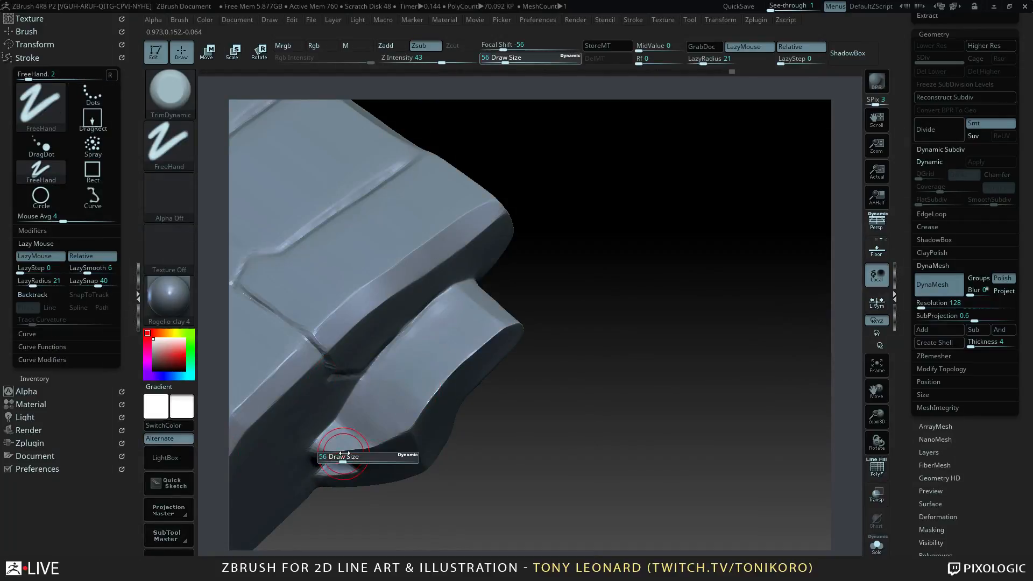
pyautogui.moveTo(344, 454); pyautogui.dragTo(351, 454)
pyautogui.moveTo(570, 468)
pyautogui.mouseDown()
pyautogui.moveTo(571, 435)
pyautogui.moveTo(456, 446)
pyautogui.mouseUp()
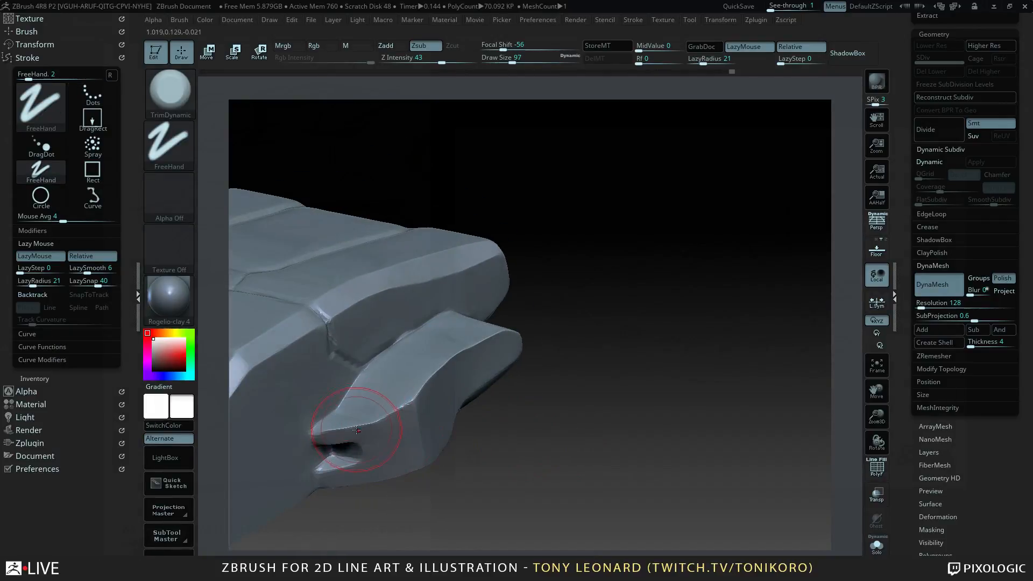
pyautogui.moveTo(408, 399)
pyautogui.mouseDown()
pyautogui.moveTo(334, 411)
pyautogui.moveTo(377, 414)
pyautogui.moveTo(476, 344)
pyautogui.moveTo(508, 338)
pyautogui.mouseUp()
# - Trim the rear tip of the side fin and the inner edge running down from it
pyautogui.moveTo(581, 360)
pyautogui.mouseDown()
pyautogui.moveTo(660, 438)
pyautogui.moveTo(597, 425)
pyautogui.mouseUp()
pyautogui.moveTo(419, 313); pyautogui.dragTo(447, 323)
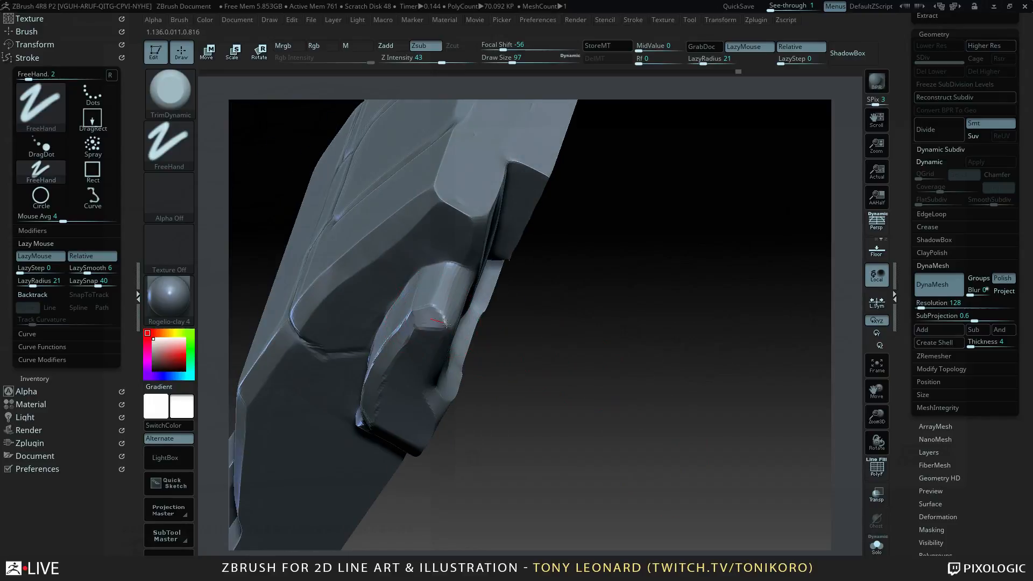
pyautogui.moveTo(585, 365); pyautogui.dragTo(541, 312)
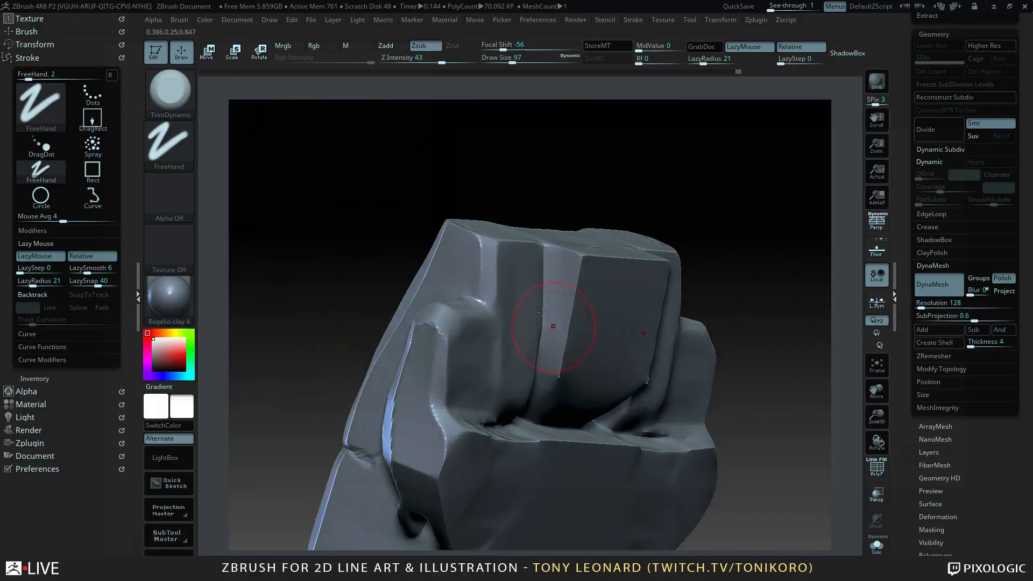
pyautogui.moveTo(444, 327); pyautogui.dragTo(440, 383)
pyautogui.moveTo(446, 327); pyautogui.dragTo(446, 406)
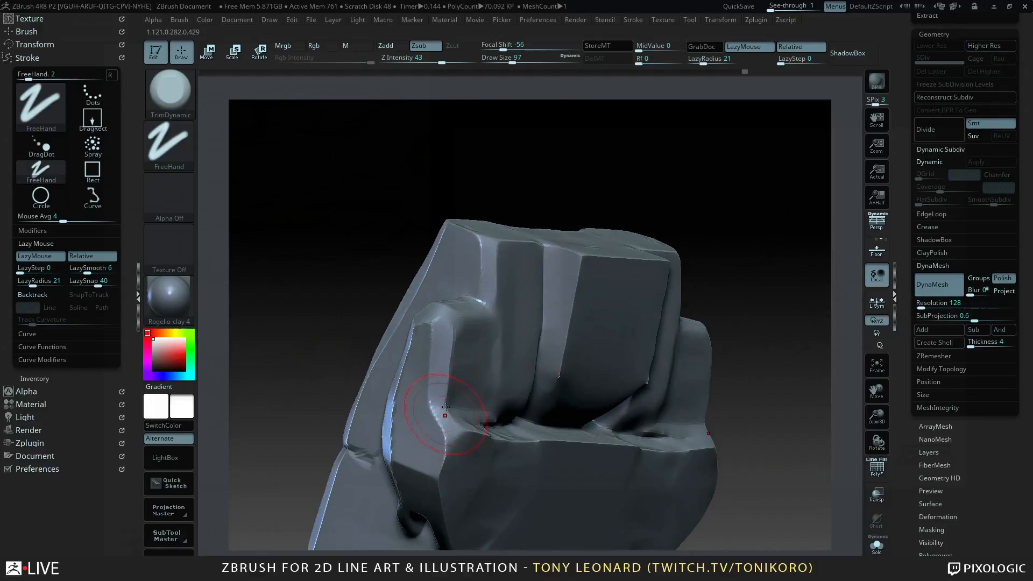
pyautogui.moveTo(744, 263); pyautogui.dragTo(754, 278)
pyautogui.keyDown('alt'); pyautogui.moveTo(712, 422); pyautogui.dragTo(710, 304); pyautogui.keyUp('alt')
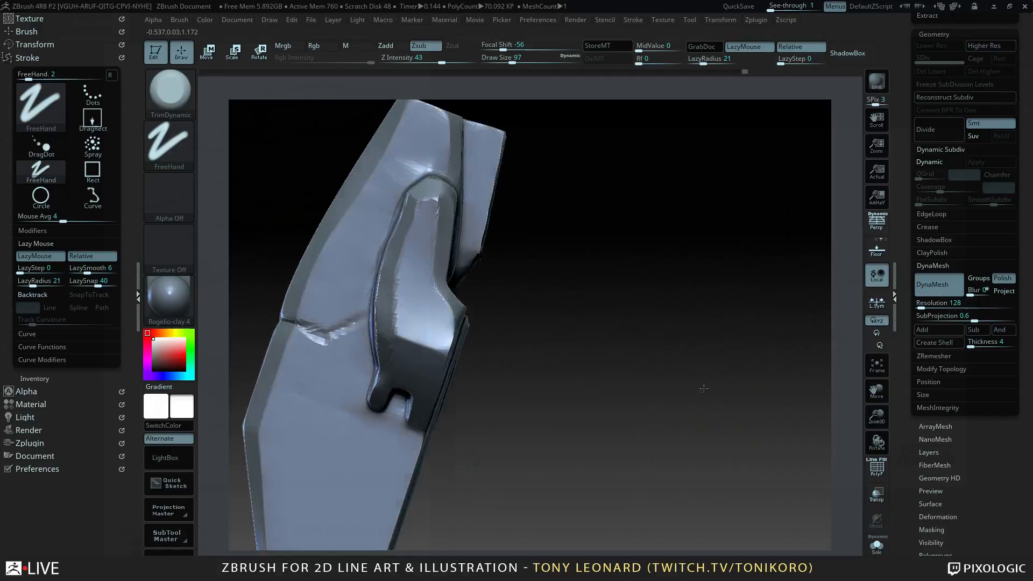
# - Pull the side fin's outer edge outward with the Move brush at Draw Size 149
pyautogui.moveTo(703, 387); pyautogui.dragTo(677, 396)
pyautogui.press('b')
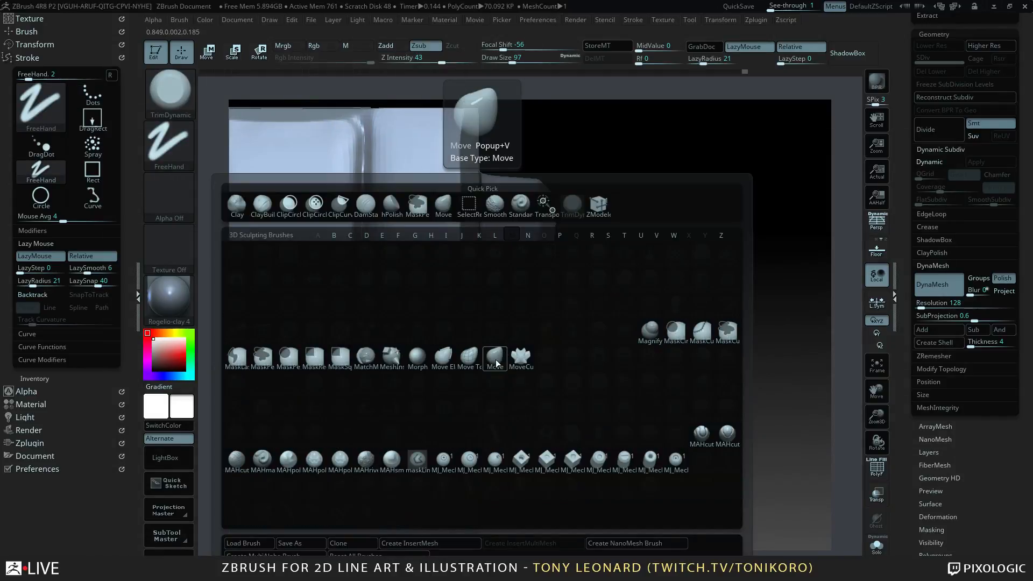
pyautogui.click(502, 362)
pyautogui.press('s')
pyautogui.moveTo(536, 257)
pyautogui.mouseDown()
pyautogui.moveTo(577, 263)
pyautogui.moveTo(567, 262)
pyautogui.mouseUp()
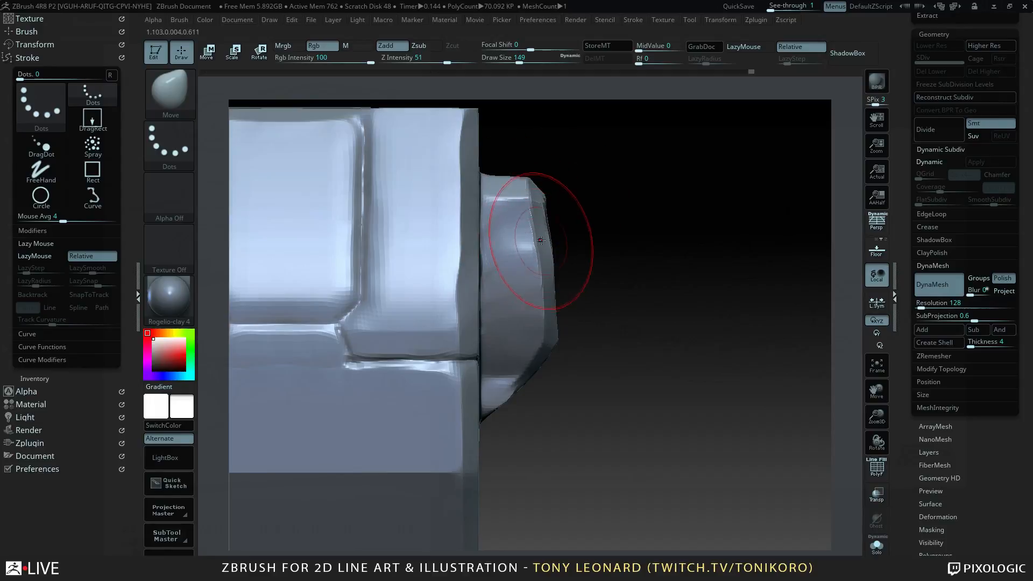
pyautogui.moveTo(541, 240); pyautogui.dragTo(555, 242)
pyautogui.moveTo(554, 288); pyautogui.dragTo(563, 301)
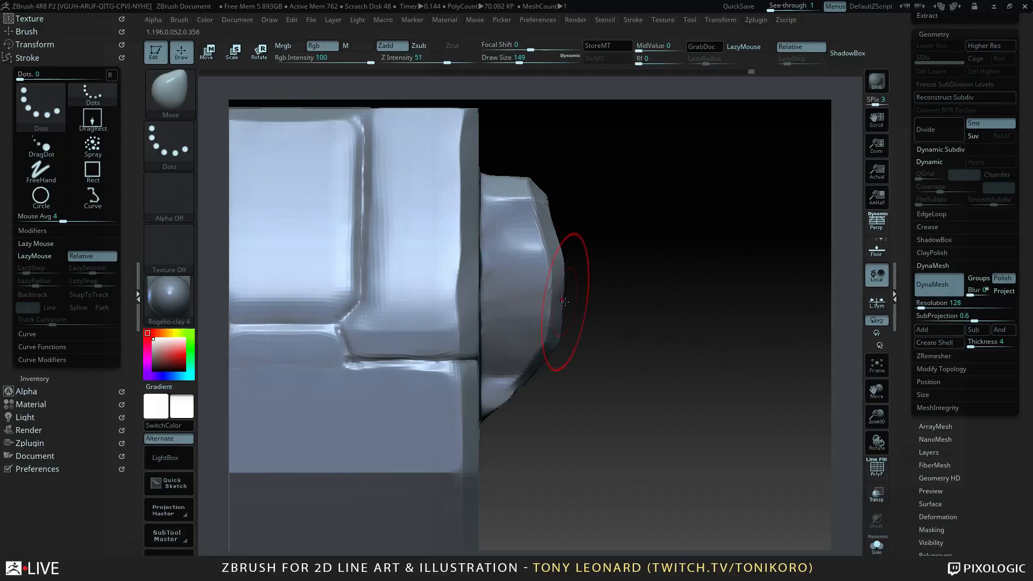
# - Enlarge the Move brush to Draw Size 274 and adjust the part's shape around the side fin
pyautogui.moveTo(668, 357)
pyautogui.mouseDown()
pyautogui.moveTo(694, 362)
pyautogui.moveTo(708, 433)
pyautogui.moveTo(684, 354)
pyautogui.moveTo(724, 369)
pyautogui.moveTo(717, 330)
pyautogui.moveTo(710, 366)
pyautogui.moveTo(701, 344)
pyautogui.mouseUp()
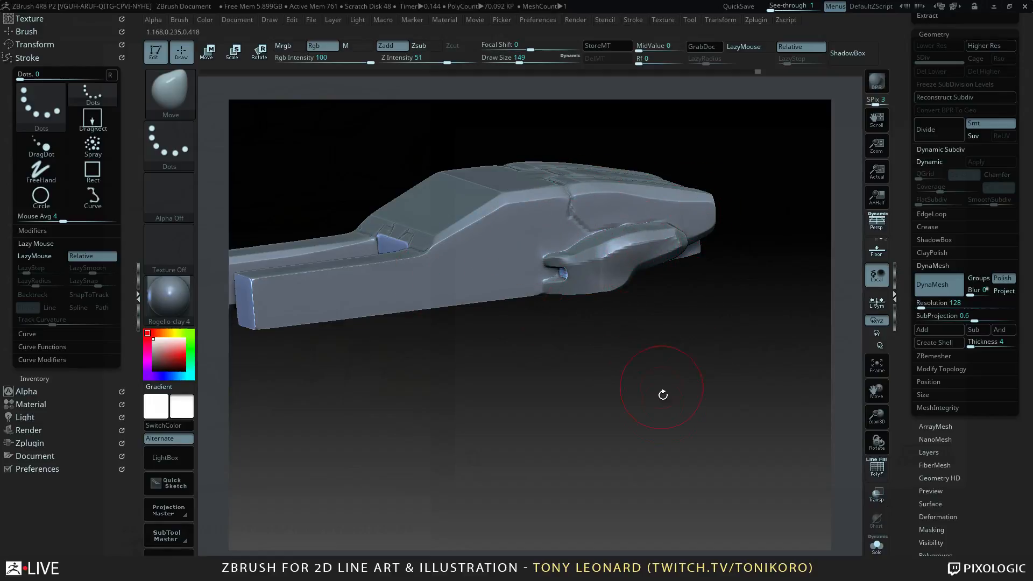
pyautogui.moveTo(662, 395); pyautogui.dragTo(682, 422)
pyautogui.press('s')
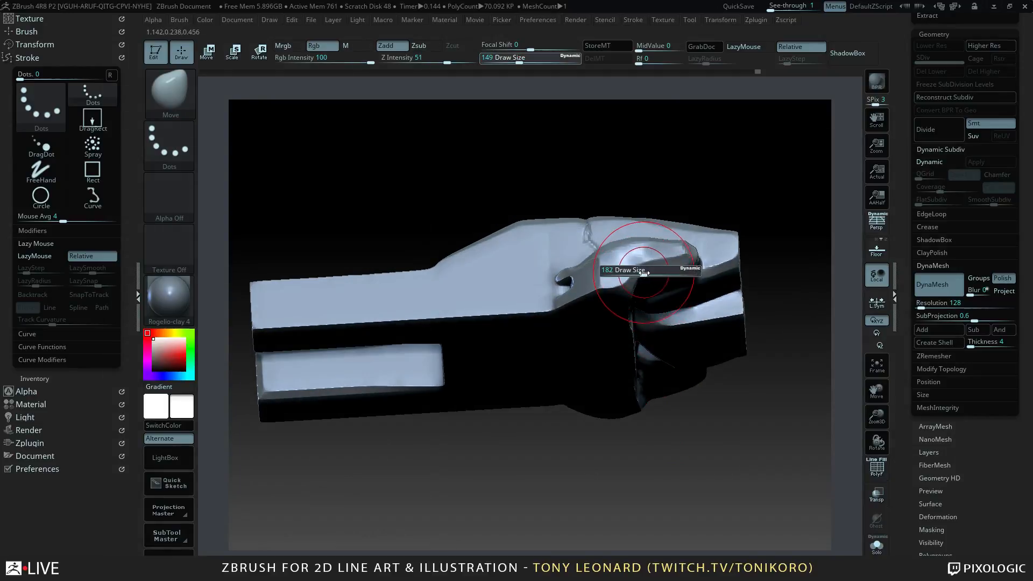
pyautogui.moveTo(644, 273); pyautogui.dragTo(652, 273)
pyautogui.moveTo(714, 185)
pyautogui.mouseDown()
pyautogui.moveTo(745, 181)
pyautogui.moveTo(615, 257)
pyautogui.mouseUp()
pyautogui.moveTo(527, 347)
pyautogui.mouseDown()
pyautogui.moveTo(675, 359)
pyautogui.moveTo(694, 315)
pyautogui.moveTo(683, 296)
pyautogui.moveTo(691, 286)
pyautogui.moveTo(683, 307)
pyautogui.mouseUp()
# - Choose the ClayBuildup brush and set its Smooth modifier to 1
pyautogui.press('b')
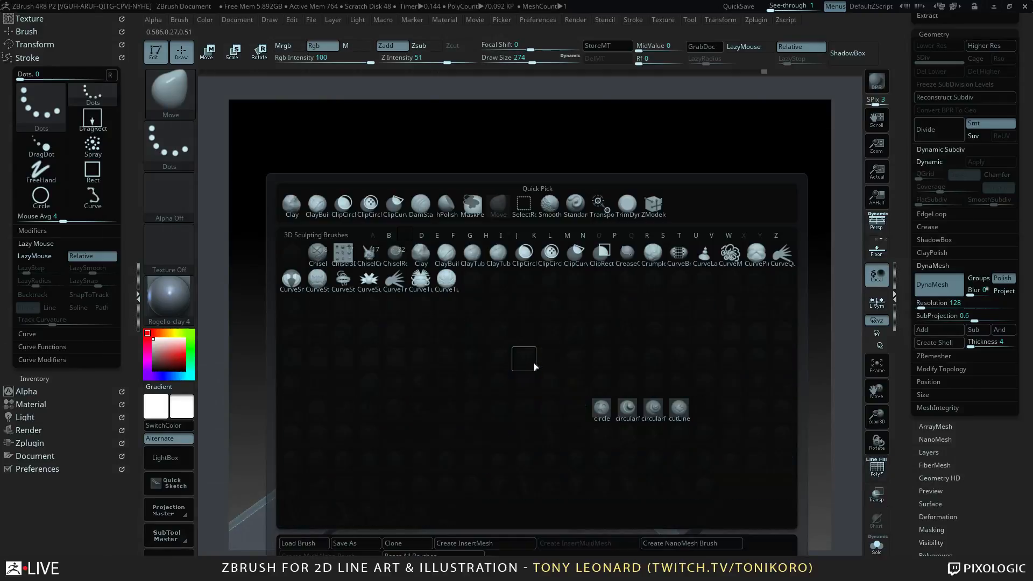
pyautogui.press('b')
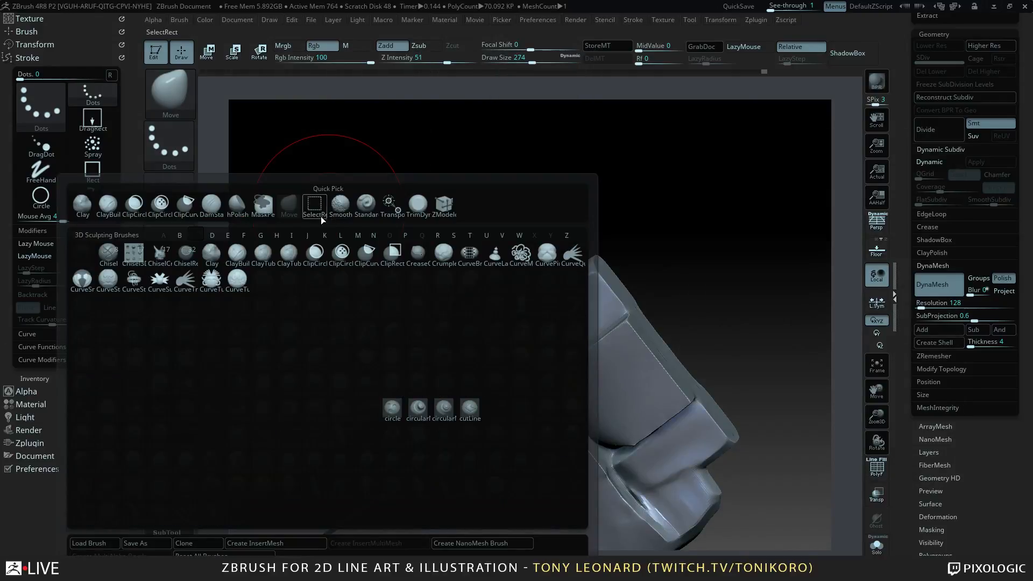
pyautogui.click(108, 204)
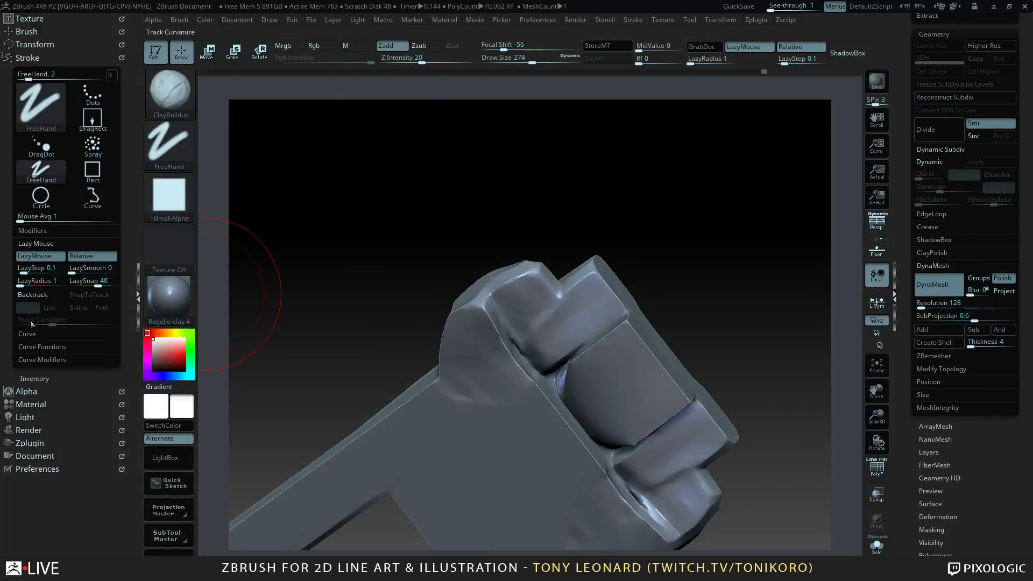
pyautogui.click(29, 58)
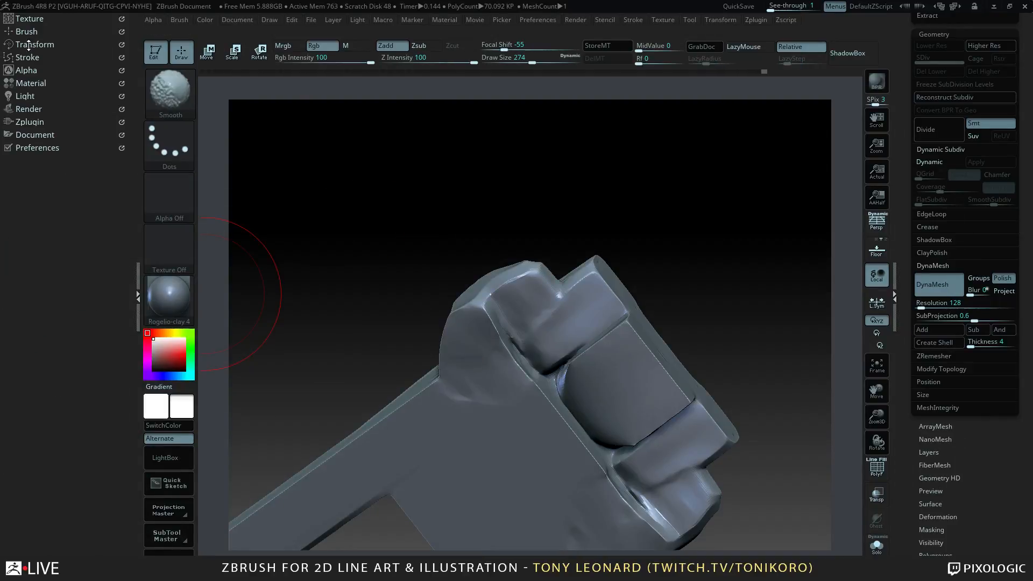
pyautogui.click(30, 32)
pyautogui.moveTo(93, 429); pyautogui.dragTo(37, 108)
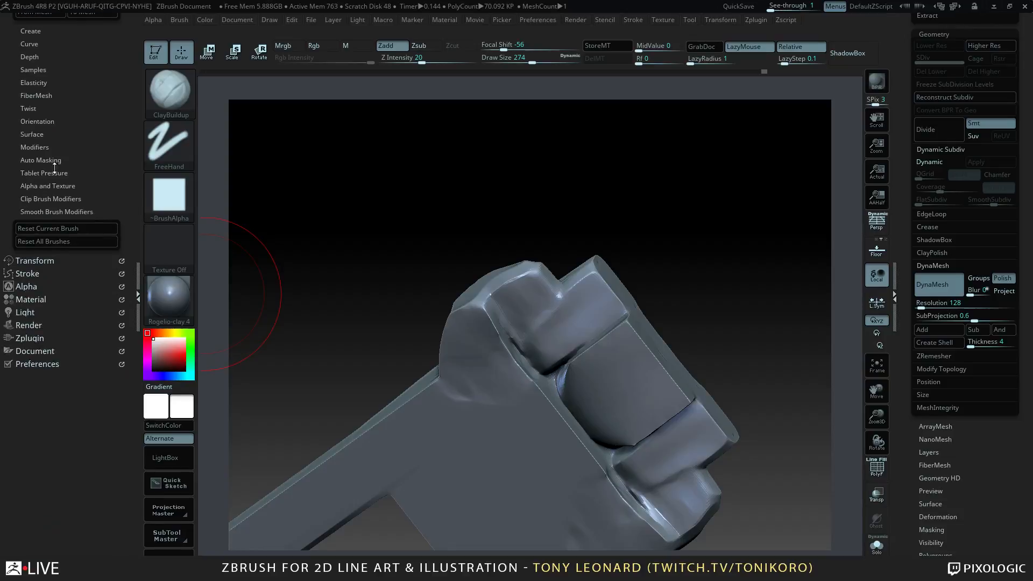
pyautogui.press('shift')
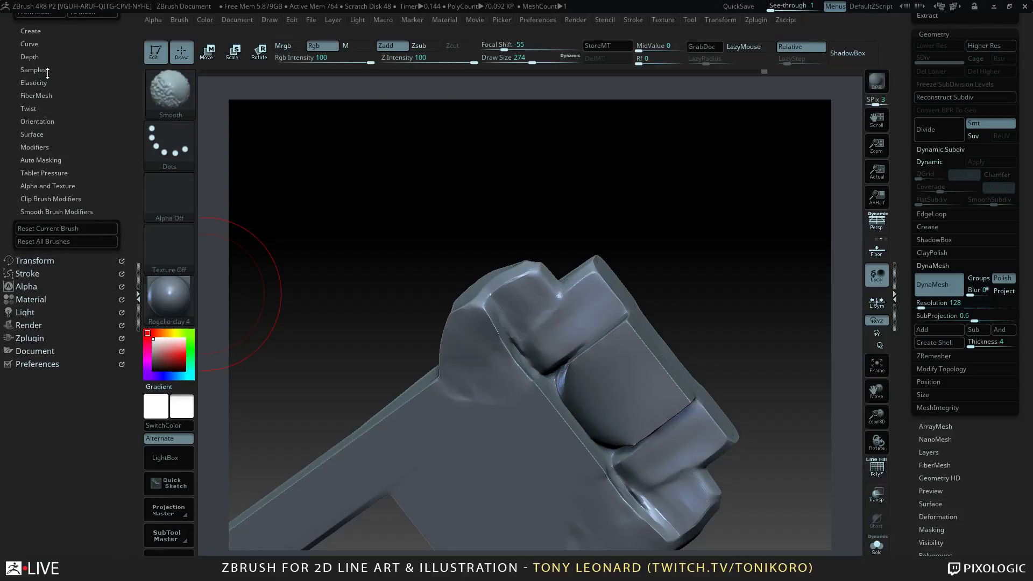
pyautogui.click(34, 147)
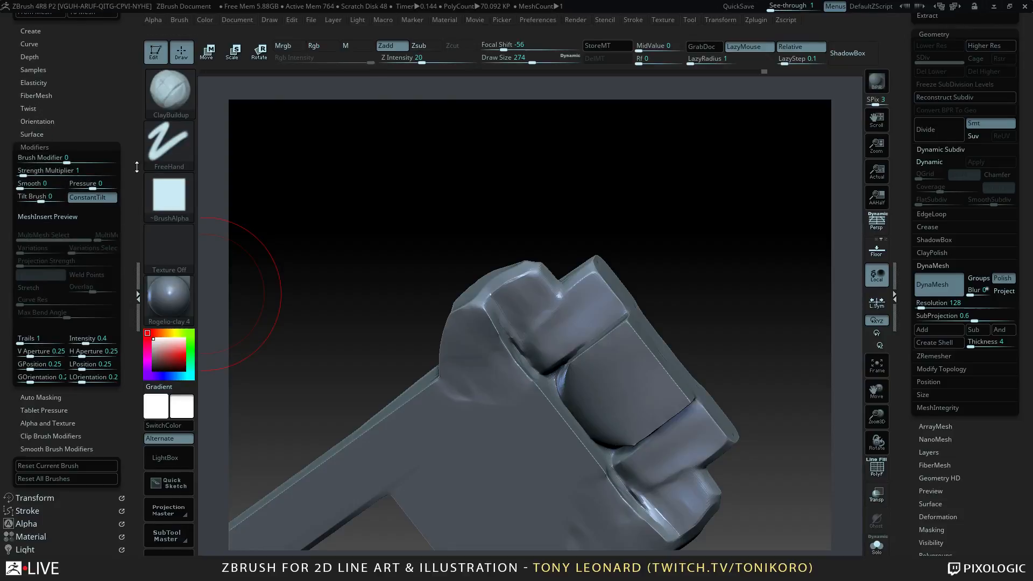
pyautogui.click(22, 187)
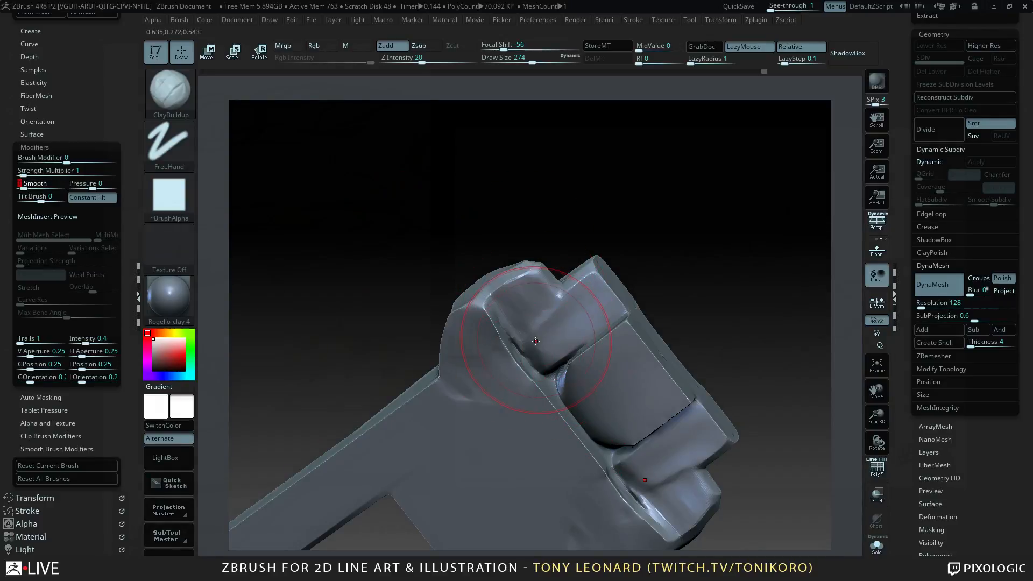
# - Set the Draw Size to 120 and build up clay in the underside crevices beside the fins and along the central block's base
pyautogui.press('s')
pyautogui.moveTo(533, 344); pyautogui.dragTo(516, 347)
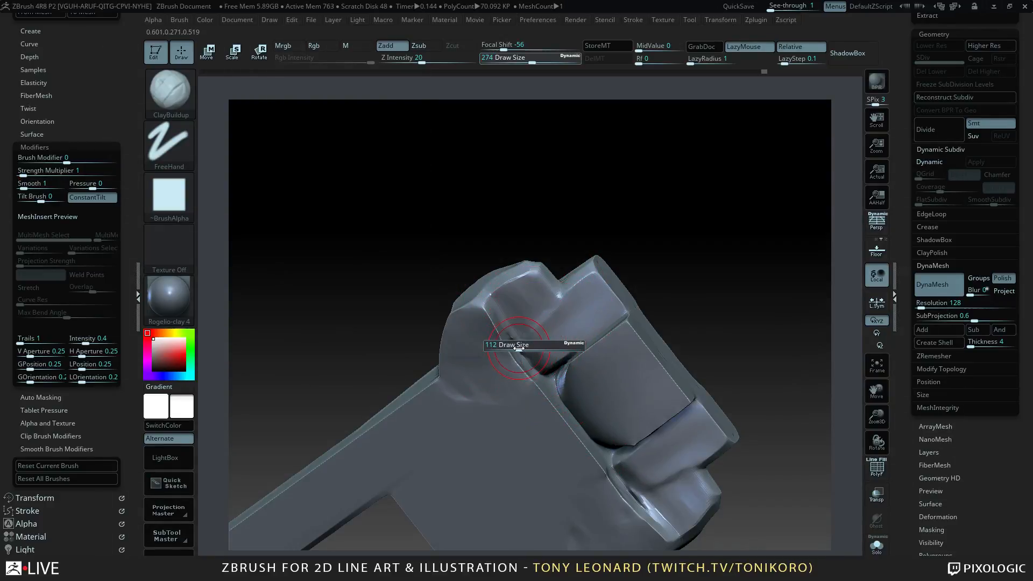
pyautogui.moveTo(699, 227); pyautogui.dragTo(648, 240)
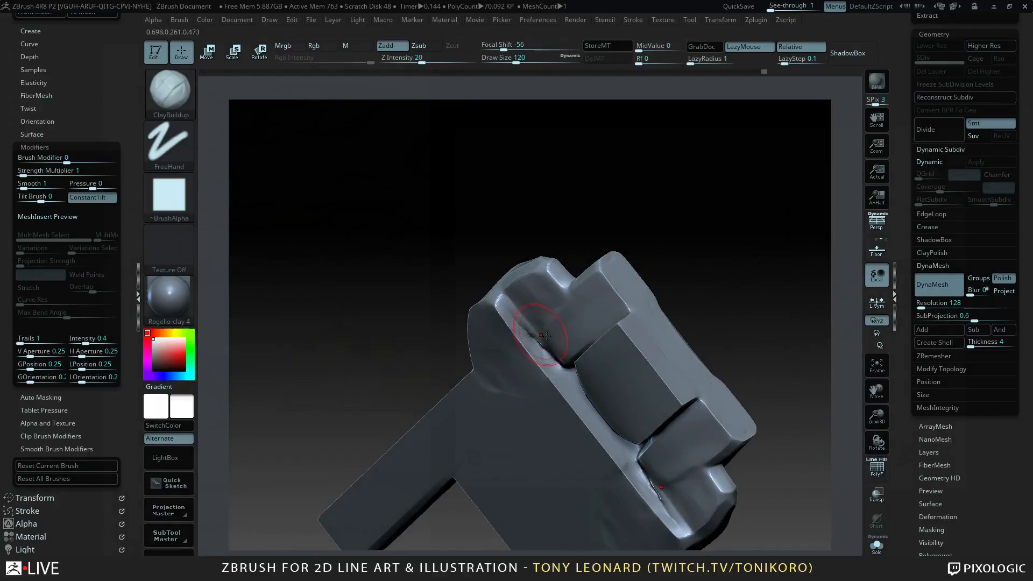
pyautogui.moveTo(537, 346); pyautogui.dragTo(523, 327)
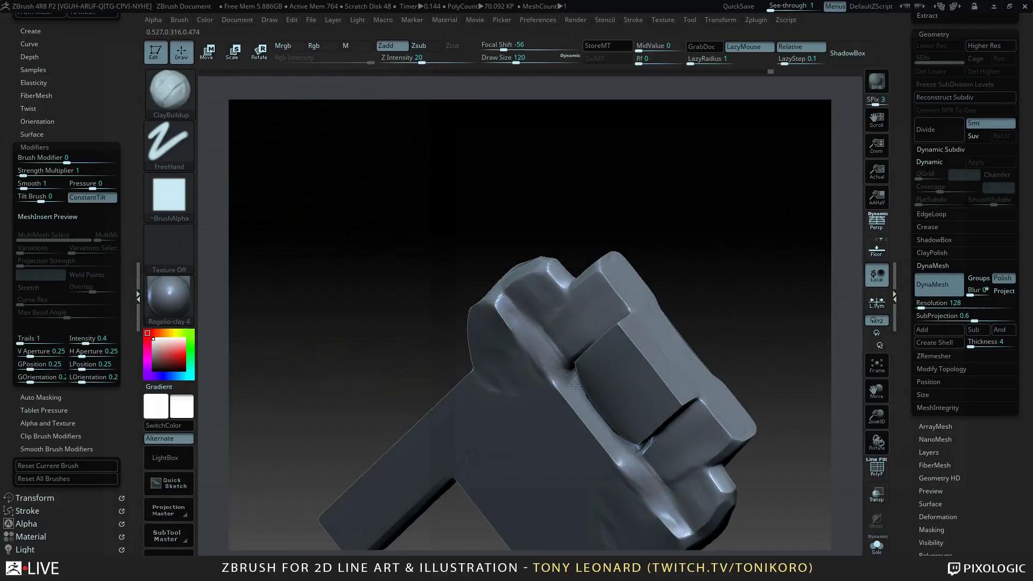
pyautogui.moveTo(570, 375)
pyautogui.mouseDown()
pyautogui.moveTo(548, 347)
pyautogui.moveTo(546, 390)
pyautogui.moveTo(634, 375)
pyautogui.mouseUp()
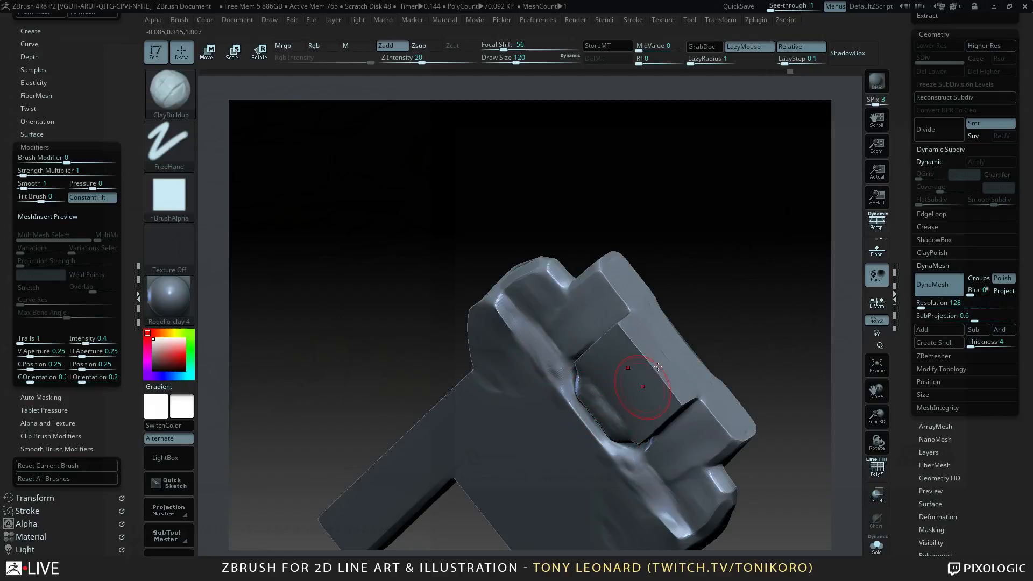
pyautogui.moveTo(745, 298)
pyautogui.mouseDown()
pyautogui.moveTo(762, 284)
pyautogui.moveTo(679, 359)
pyautogui.mouseUp()
# - Try to build up thicker clay around the base and corners of the central block on the underside
pyautogui.moveTo(571, 371)
pyautogui.mouseDown()
pyautogui.moveTo(584, 376)
pyautogui.moveTo(602, 430)
pyautogui.moveTo(571, 405)
pyautogui.moveTo(593, 453)
pyautogui.mouseUp()
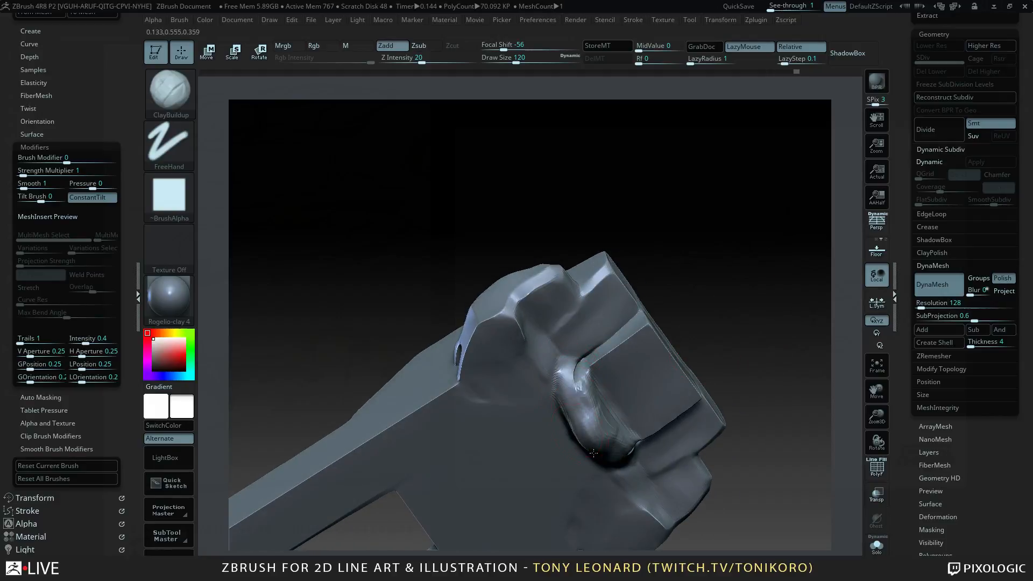
pyautogui.moveTo(584, 373)
pyautogui.mouseDown()
pyautogui.moveTo(619, 446)
pyautogui.moveTo(570, 374)
pyautogui.moveTo(598, 473)
pyautogui.mouseUp()
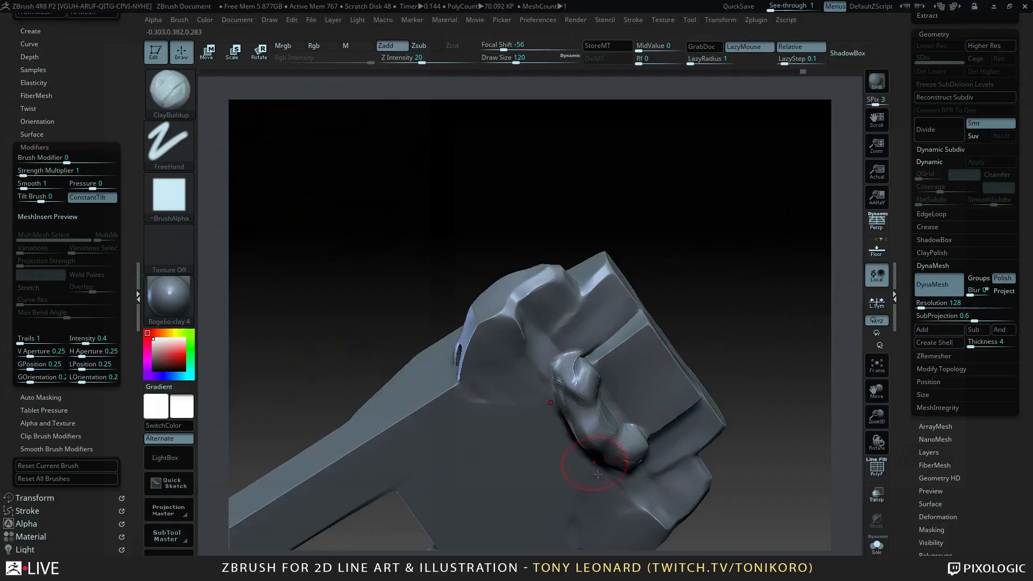
pyautogui.moveTo(598, 380); pyautogui.dragTo(669, 415, button='right')
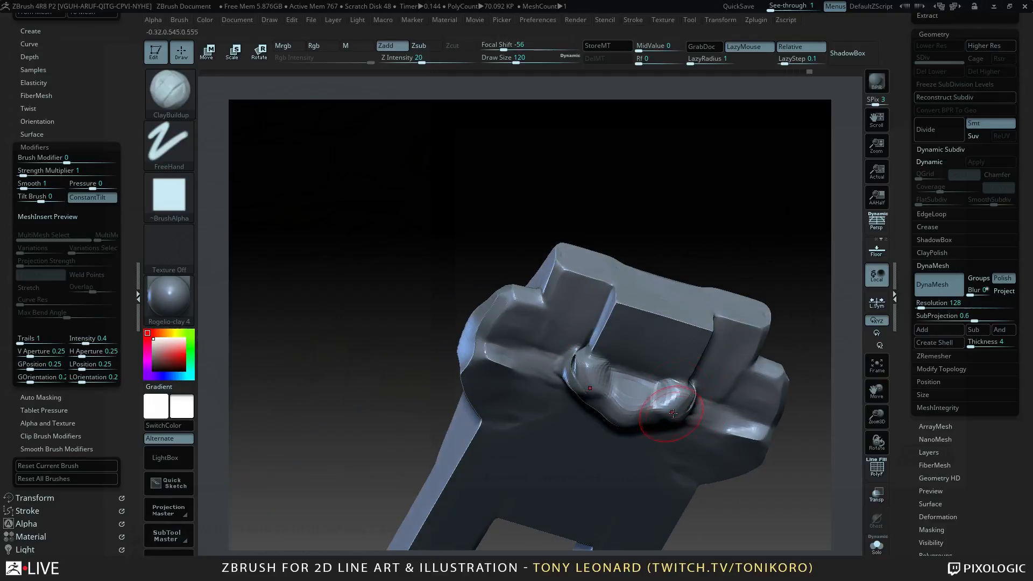
# - Undo the last clay strokes around the central block's base
pyautogui.hotkey('ctrl', 'z')
pyautogui.hotkey('ctrl', 'z')
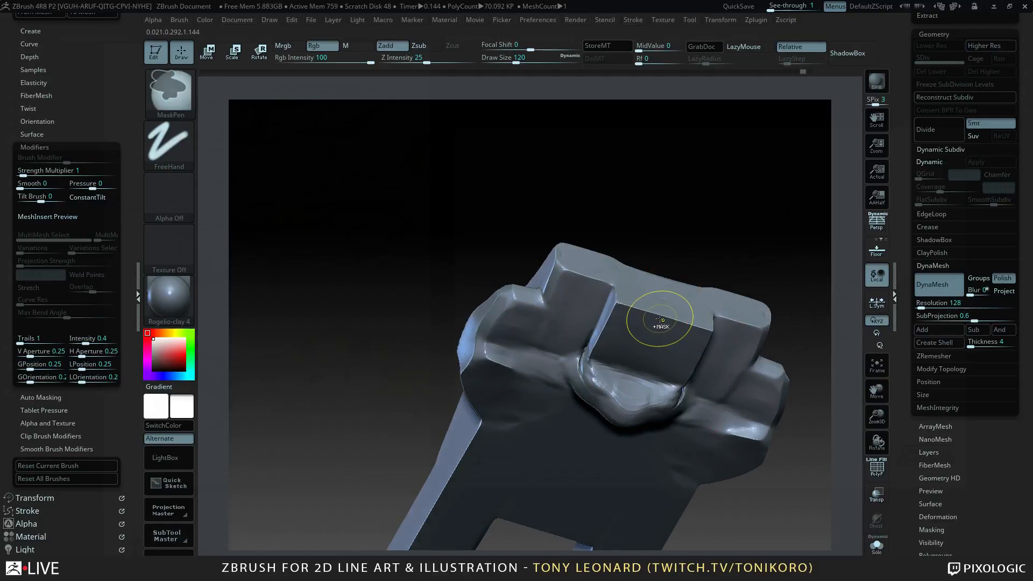
pyautogui.hotkey('ctrl', 'z')
pyautogui.hotkey('ctrl', 'z')
pyautogui.hotkey('ctrl', 'z')
pyautogui.hotkey('ctrl', 'z')
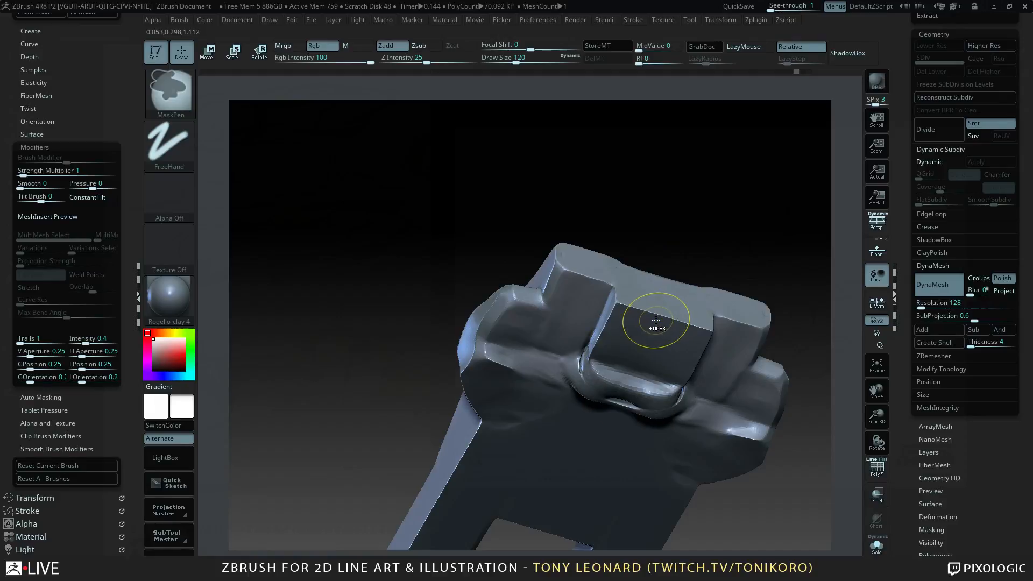
# - Smooth the built-up clay along the base of the central block on the underside
pyautogui.moveTo(688, 245); pyautogui.dragTo(690, 159)
pyautogui.press('shift')
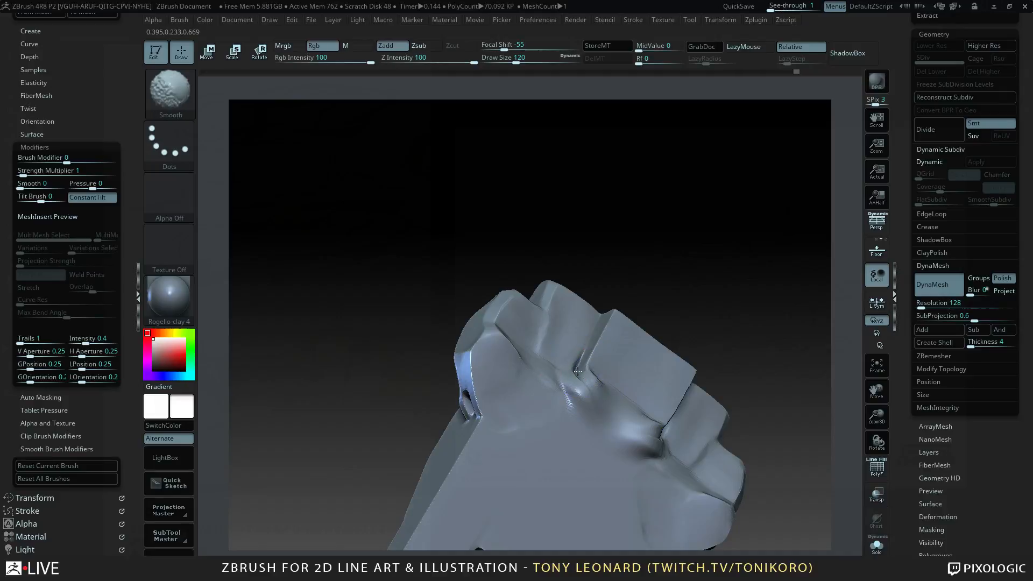
pyautogui.keyDown('shift'); pyautogui.moveTo(664, 425); pyautogui.dragTo(575, 370); pyautogui.keyUp('shift')
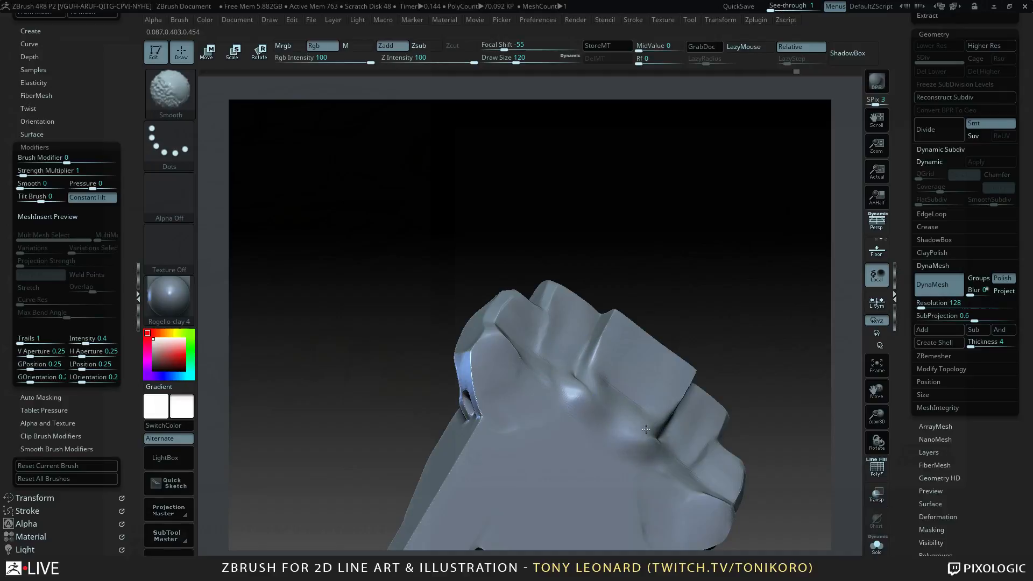
# - Build up a mound of clay with the ClayBuildup brush on the underside, just below the central block
pyautogui.moveTo(711, 293)
pyautogui.mouseDown()
pyautogui.moveTo(637, 424)
pyautogui.moveTo(695, 369)
pyautogui.moveTo(663, 371)
pyautogui.moveTo(710, 377)
pyautogui.moveTo(427, 358)
pyautogui.mouseUp()
pyautogui.press('b')
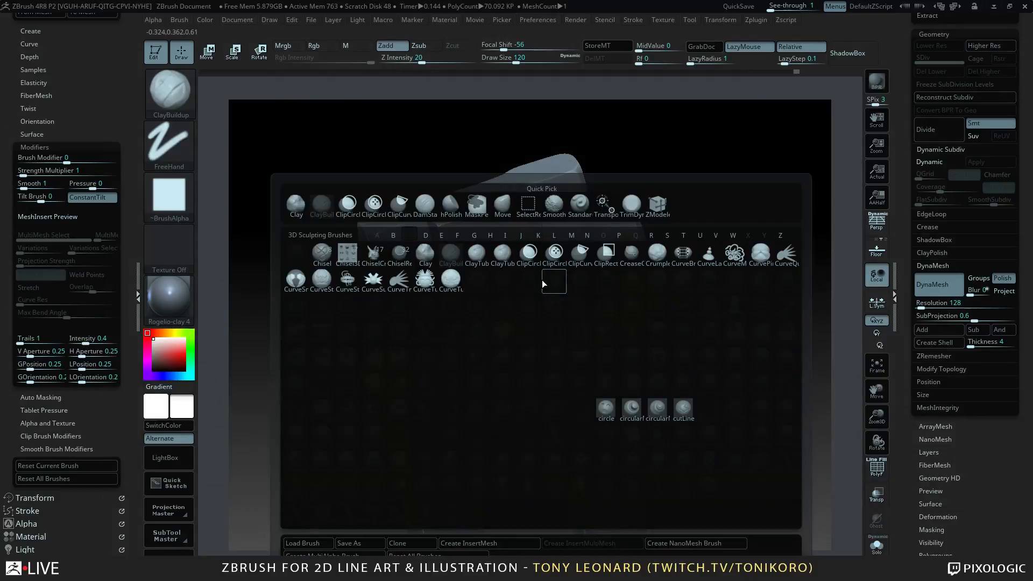
pyautogui.click(451, 256)
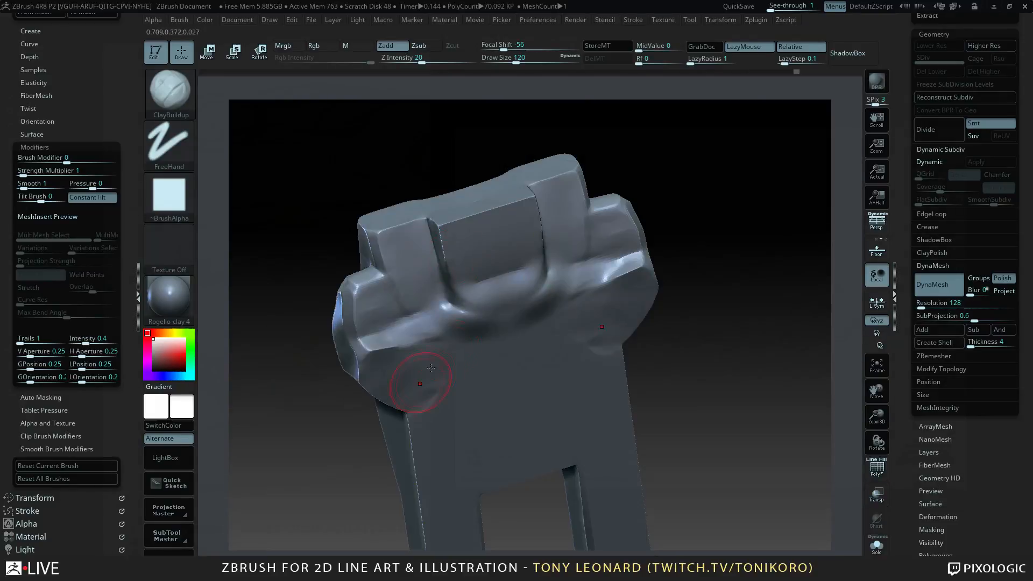
pyautogui.moveTo(497, 337)
pyautogui.mouseDown()
pyautogui.moveTo(537, 346)
pyautogui.moveTo(502, 370)
pyautogui.mouseUp()
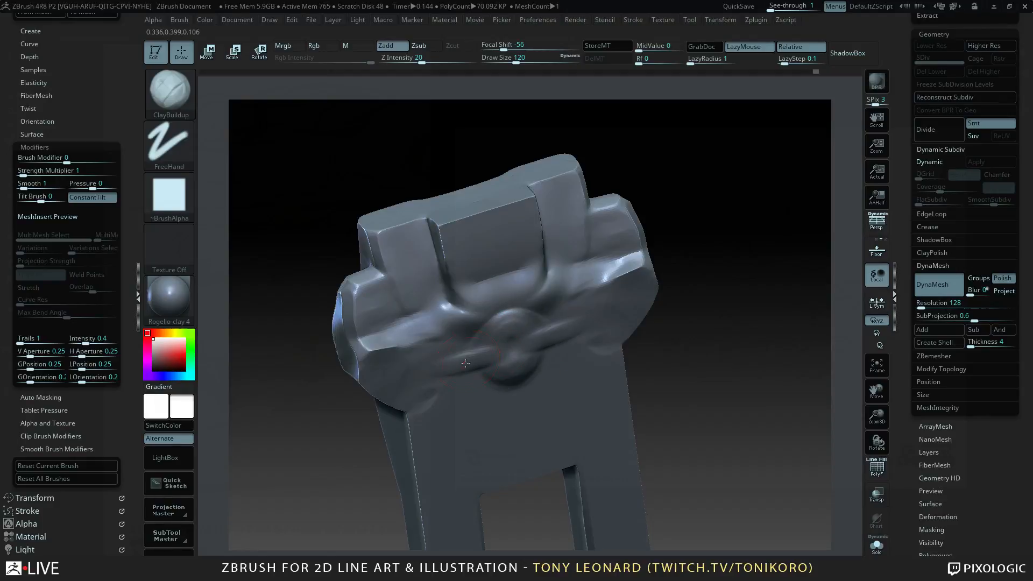
# - Build up clay around the central block's base and outward across the undersides of both side fins
pyautogui.moveTo(563, 281); pyautogui.dragTo(535, 326)
pyautogui.moveTo(569, 281); pyautogui.dragTo(617, 265)
pyautogui.moveTo(558, 288)
pyautogui.mouseDown()
pyautogui.moveTo(637, 259)
pyautogui.moveTo(589, 258)
pyautogui.moveTo(581, 226)
pyautogui.moveTo(554, 280)
pyautogui.mouseUp()
pyautogui.moveTo(575, 242)
pyautogui.mouseDown()
pyautogui.moveTo(583, 263)
pyautogui.moveTo(624, 272)
pyautogui.moveTo(581, 258)
pyautogui.moveTo(623, 225)
pyautogui.moveTo(575, 252)
pyautogui.moveTo(613, 246)
pyautogui.mouseUp()
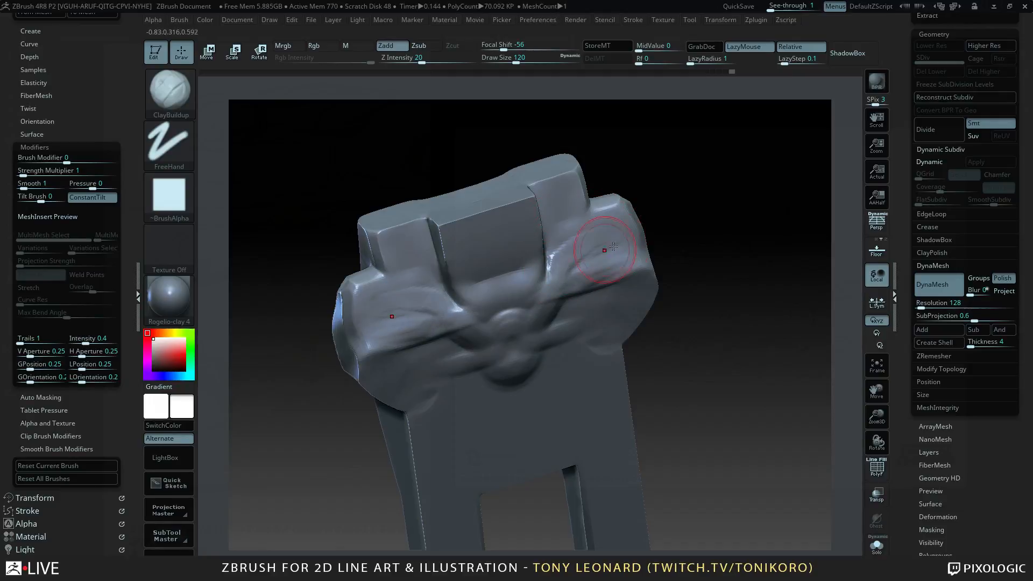
pyautogui.moveTo(709, 371)
pyautogui.mouseDown()
pyautogui.moveTo(726, 318)
pyautogui.moveTo(710, 350)
pyautogui.mouseUp()
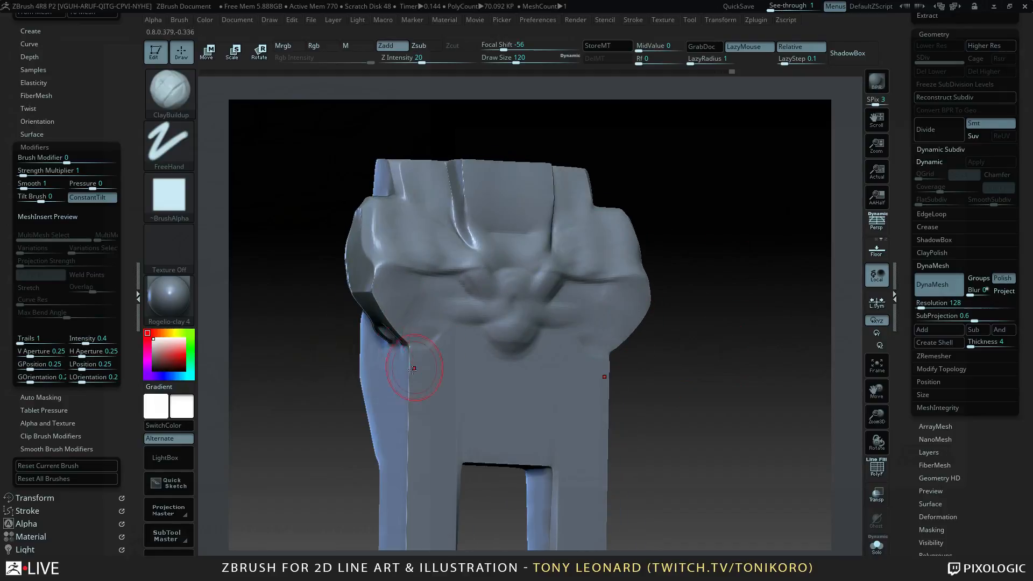
pyautogui.moveTo(390, 272); pyautogui.dragTo(445, 351)
# - Polish the built-up clay on the underside of the fins with the hPolish brush
pyautogui.press('b')
pyautogui.press('h')
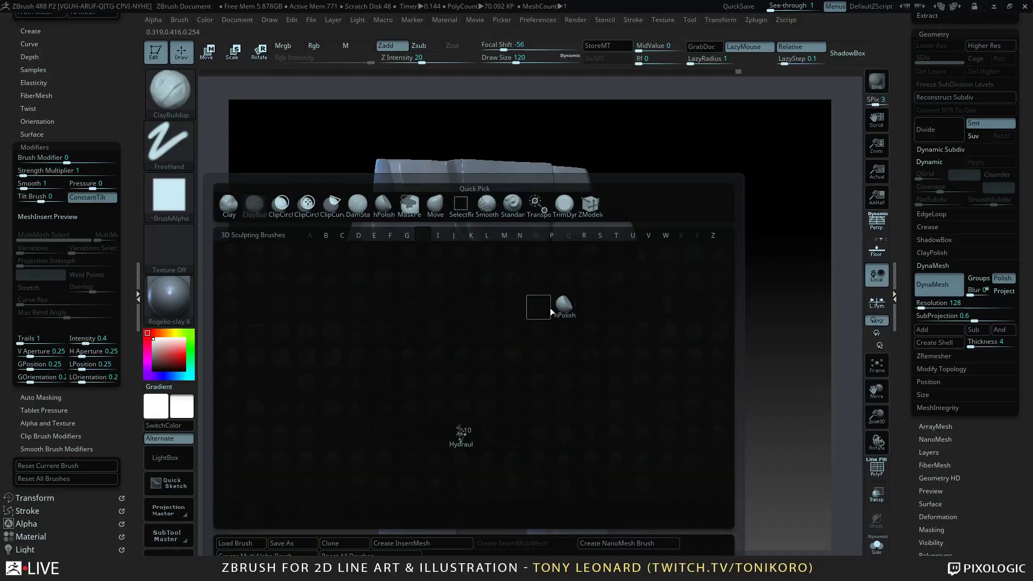
pyautogui.press('p')
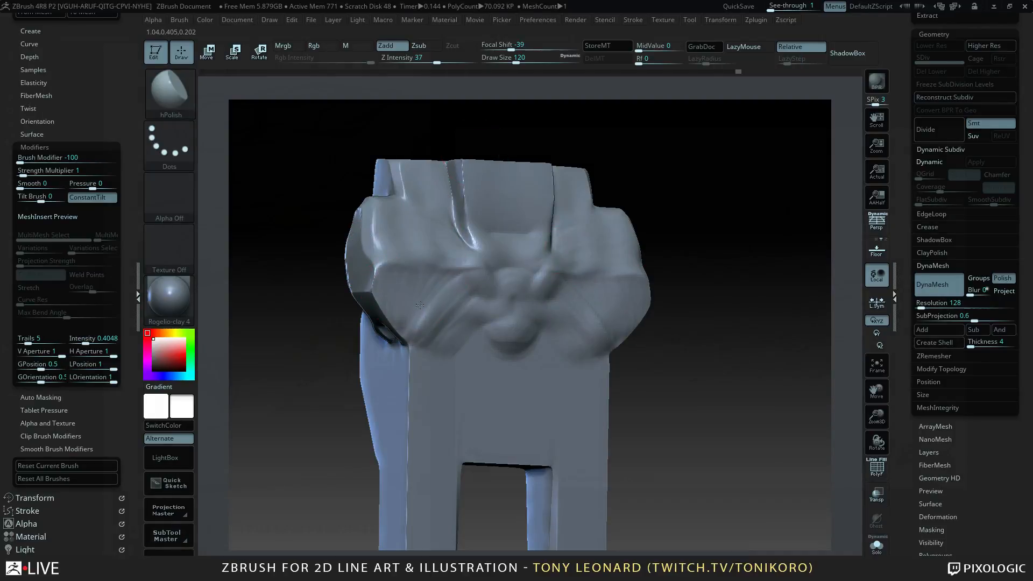
pyautogui.moveTo(700, 318); pyautogui.dragTo(632, 341)
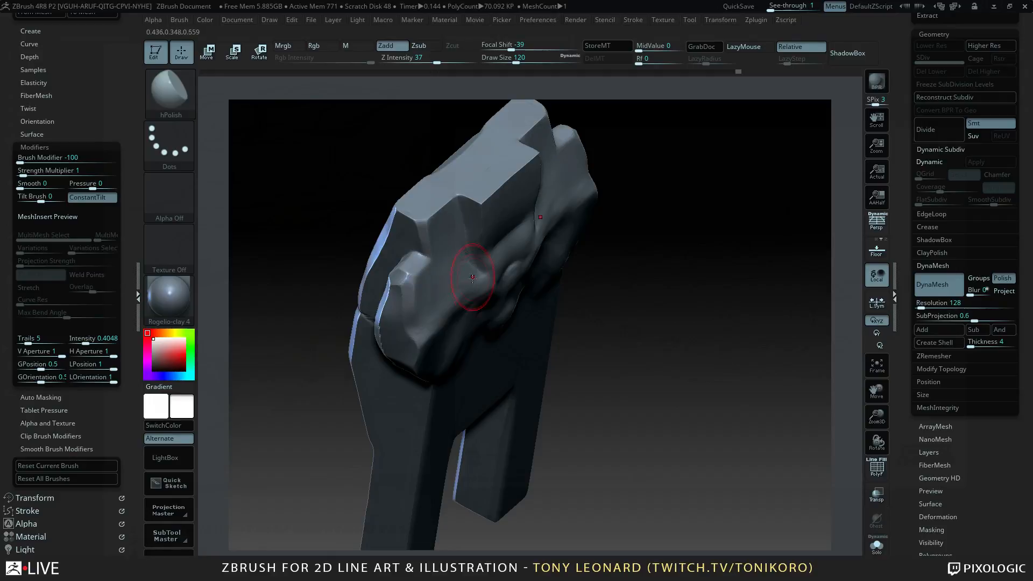
pyautogui.moveTo(653, 269)
pyautogui.mouseDown()
pyautogui.moveTo(703, 260)
pyautogui.moveTo(491, 269)
pyautogui.mouseUp()
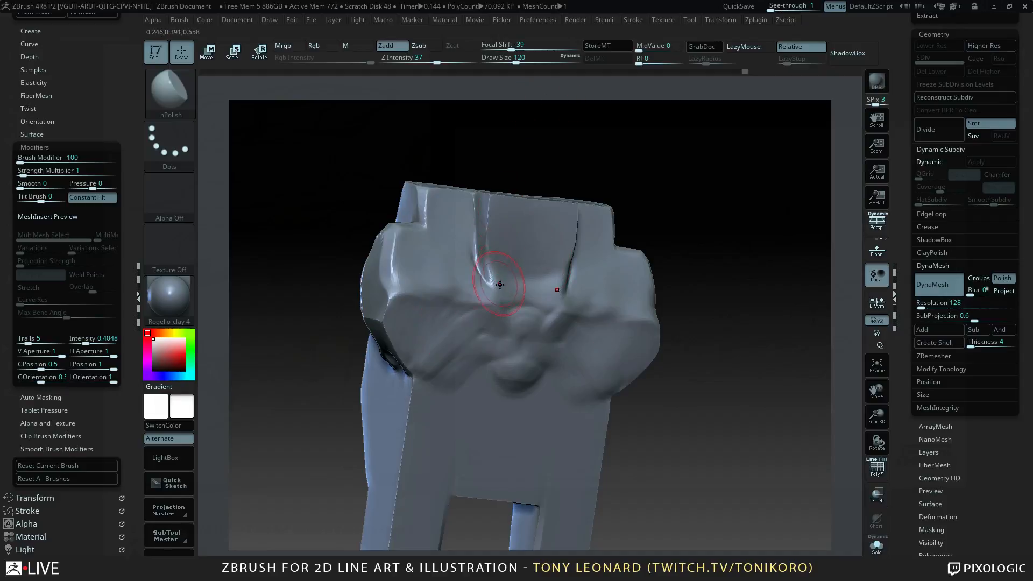
# - Set the hPolish brush's Draw Size to 51 and polish along the grooves flanking the central block
pyautogui.press('b')
pyautogui.press('h')
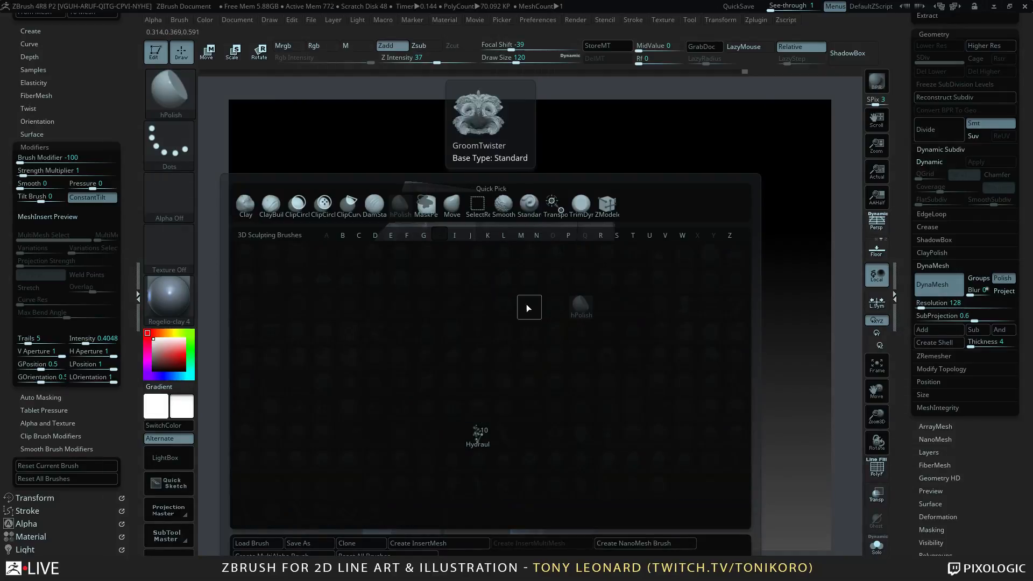
pyautogui.press('p')
pyautogui.press('s')
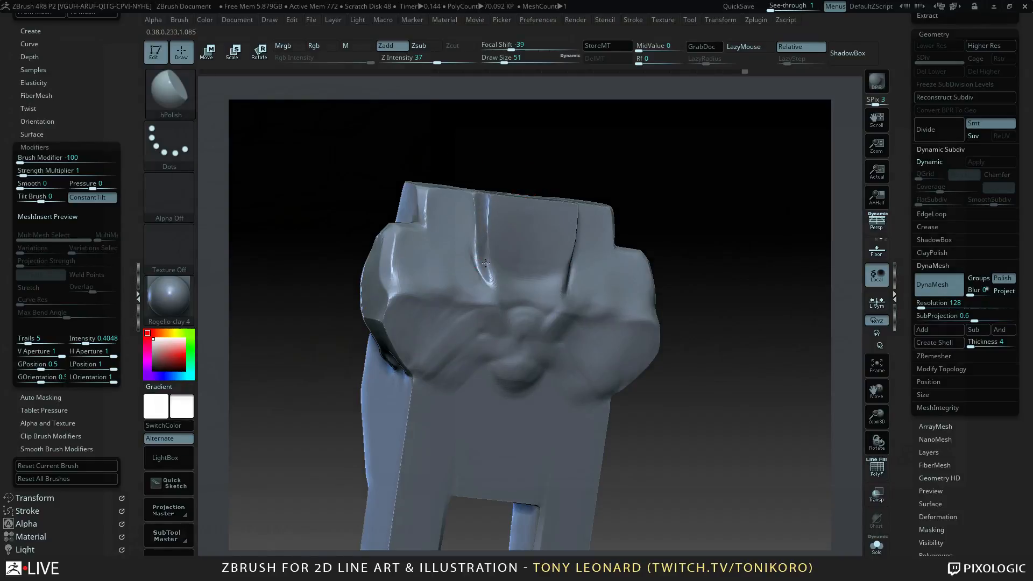
pyautogui.moveTo(699, 307)
pyautogui.mouseDown()
pyautogui.moveTo(753, 311)
pyautogui.moveTo(745, 369)
pyautogui.moveTo(703, 299)
pyautogui.mouseUp()
# - Select the TrimDynamic brush, turn off LazyMouse, and trim the grooves beside the central block
pyautogui.press('b')
pyautogui.press('t')
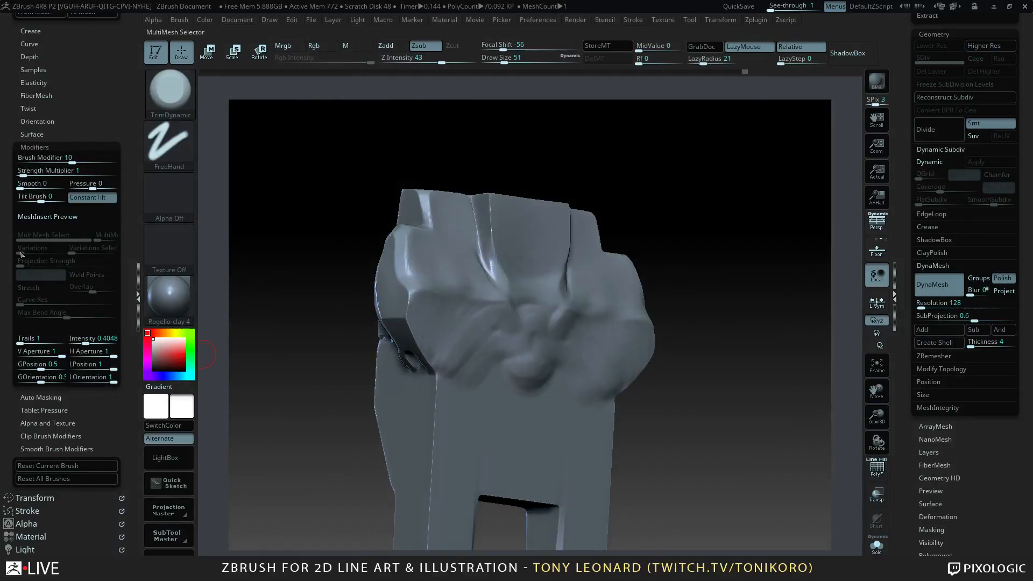
pyautogui.keyDown('shift'); pyautogui.click(41, 146); pyautogui.keyUp('shift')
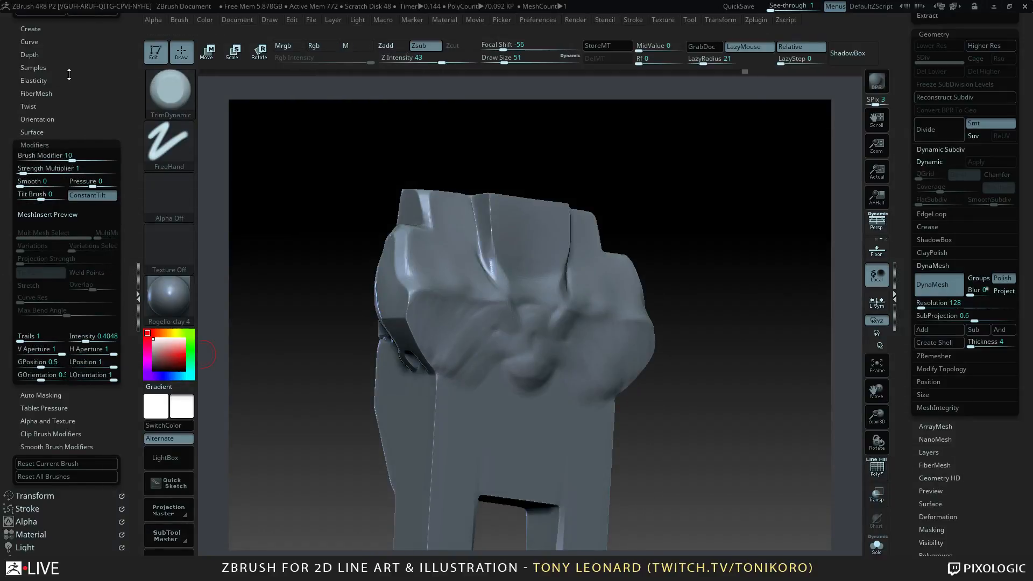
pyautogui.moveTo(97, 82); pyautogui.dragTo(92, 196)
pyautogui.click(26, 32)
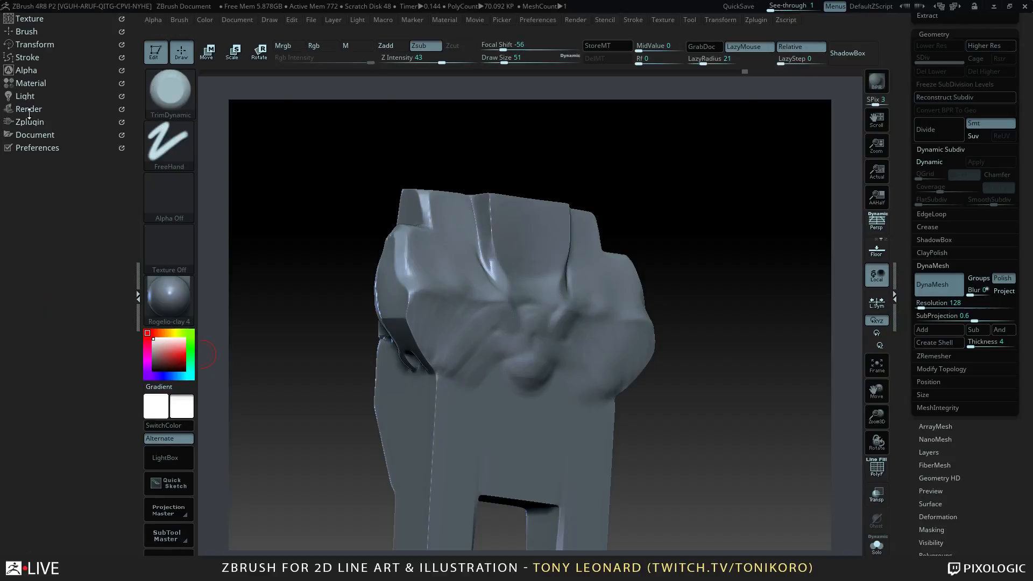
pyautogui.click(27, 58)
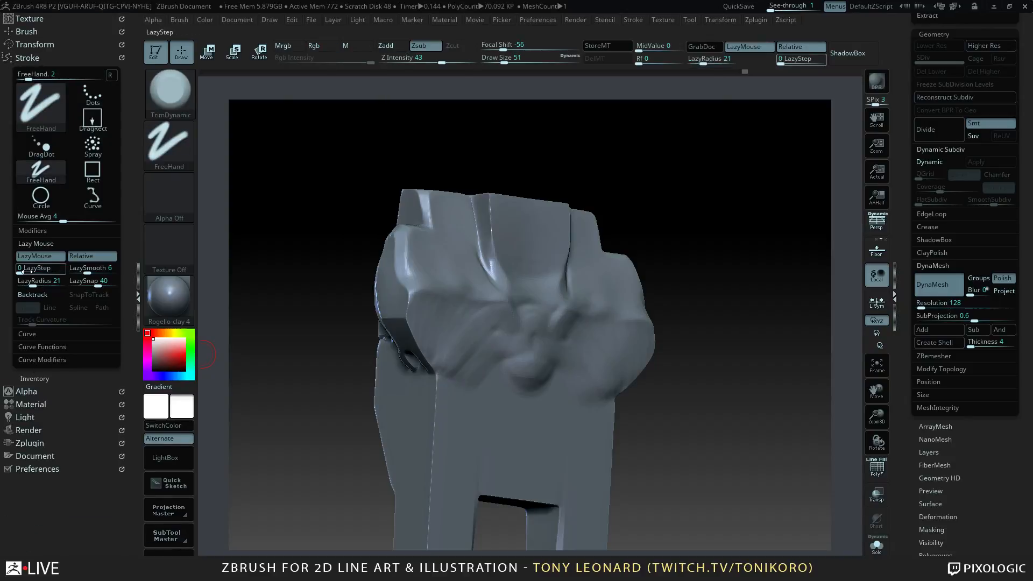
pyautogui.click(61, 255)
pyautogui.moveTo(469, 194); pyautogui.dragTo(537, 182)
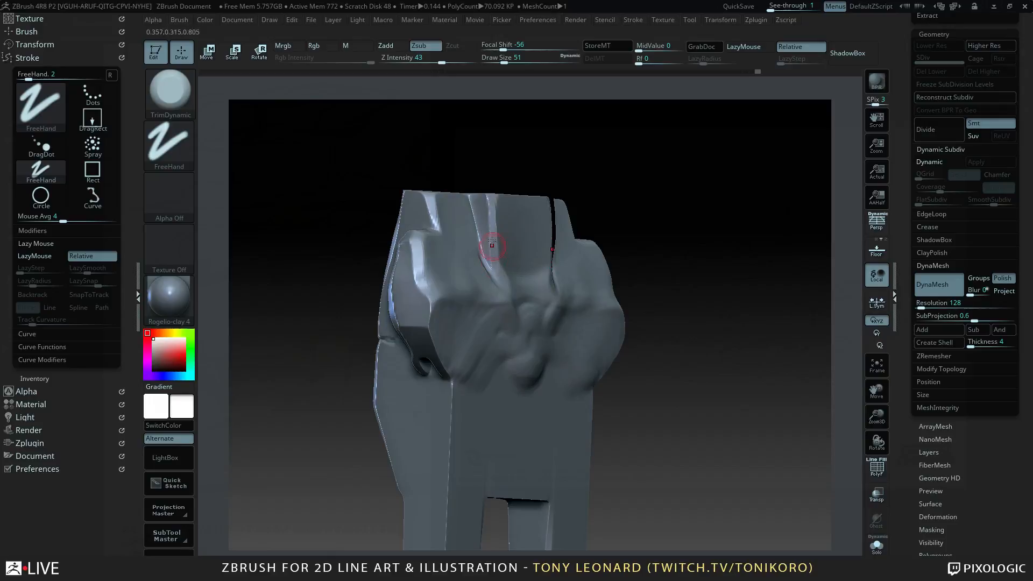
# - Switch back to the hPolish brush and remesh the part with DynaMesh at resolution 128
pyautogui.press('b')
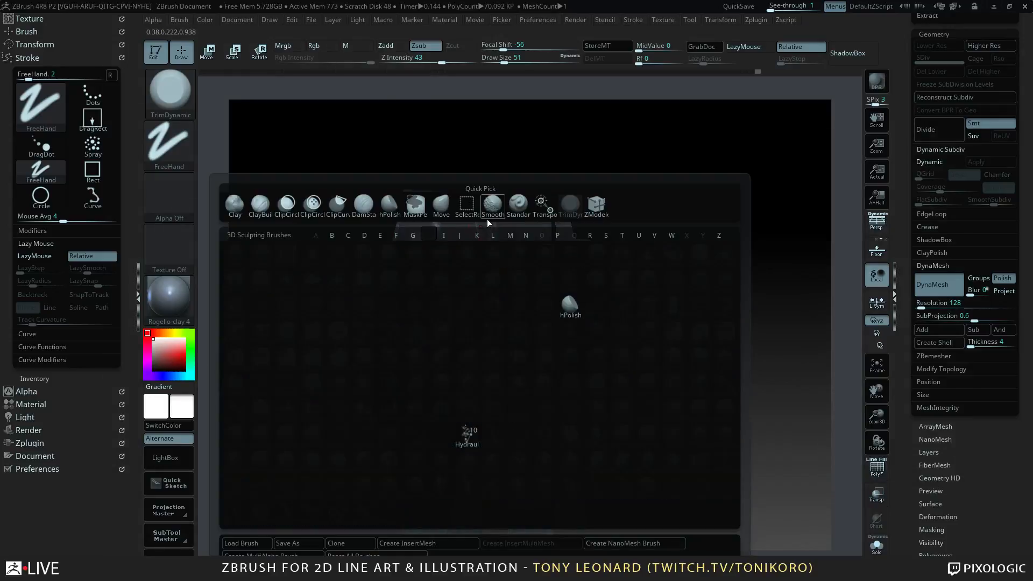
pyautogui.click(568, 288)
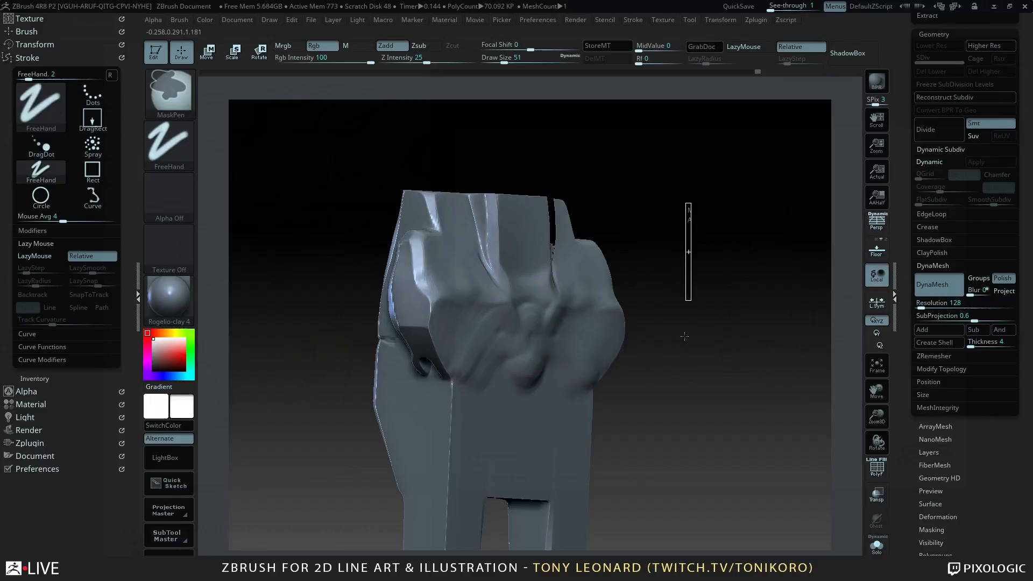
pyautogui.moveTo(710, 341); pyautogui.dragTo(735, 346)
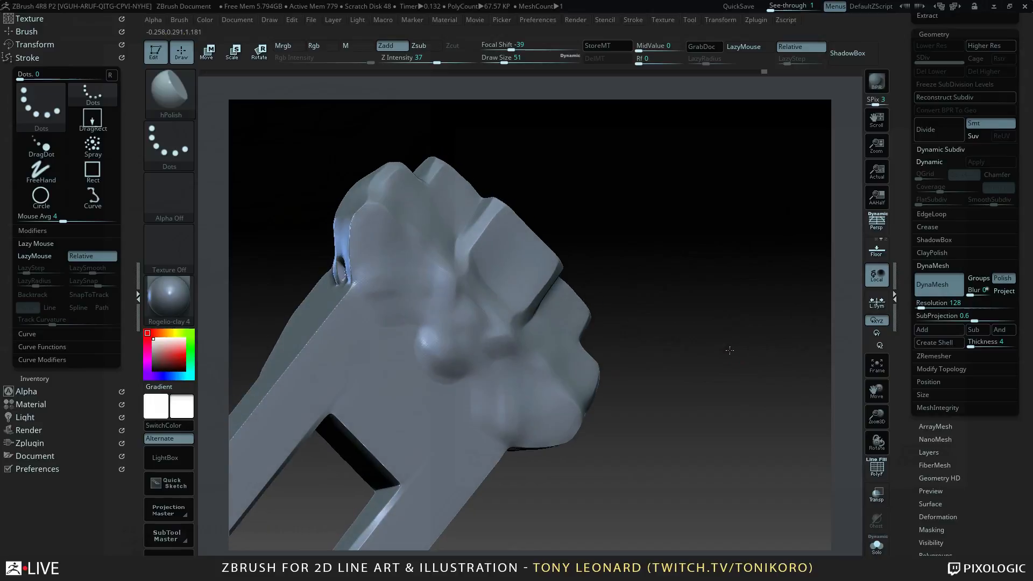
# - Set the Draw Size to 108 and flatten the round clay bump below the central block
pyautogui.press('s')
pyautogui.moveTo(450, 352); pyautogui.dragTo(465, 356)
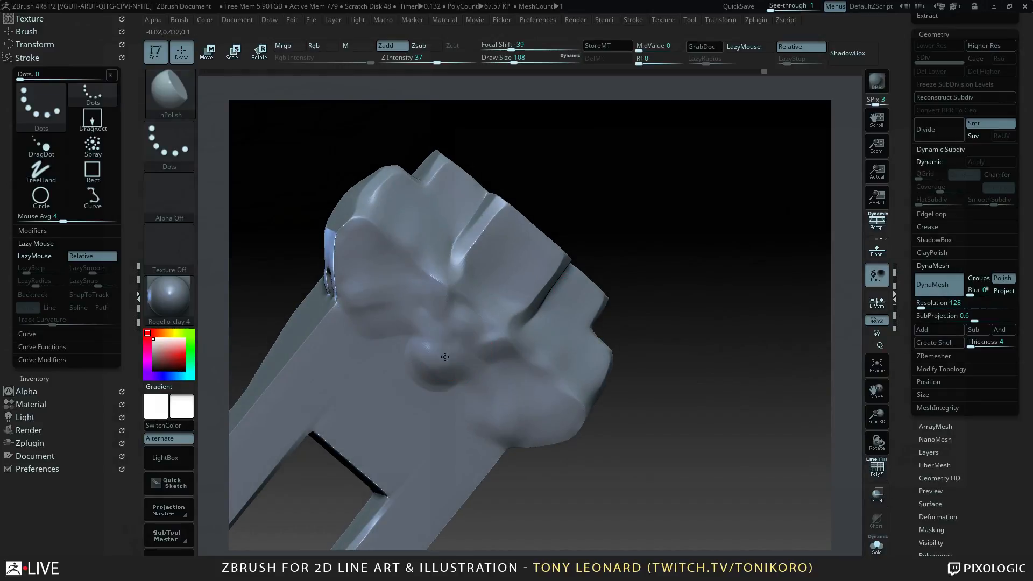
pyautogui.click(441, 354)
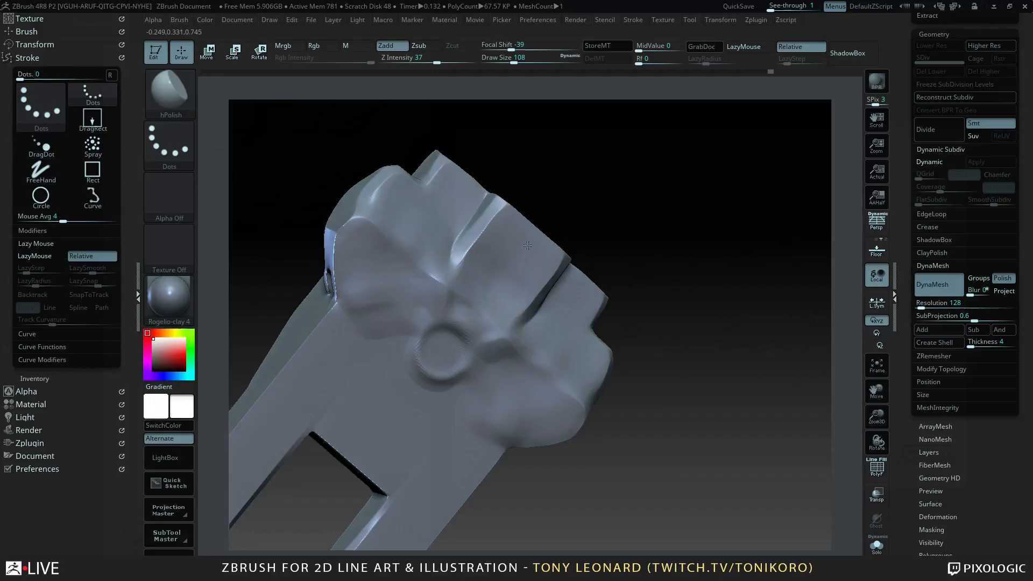
# - Polish the outer and upper faces of the side fins into flatter facets
pyautogui.keyDown('alt'); pyautogui.moveTo(606, 228); pyautogui.dragTo(577, 373); pyautogui.keyUp('alt')
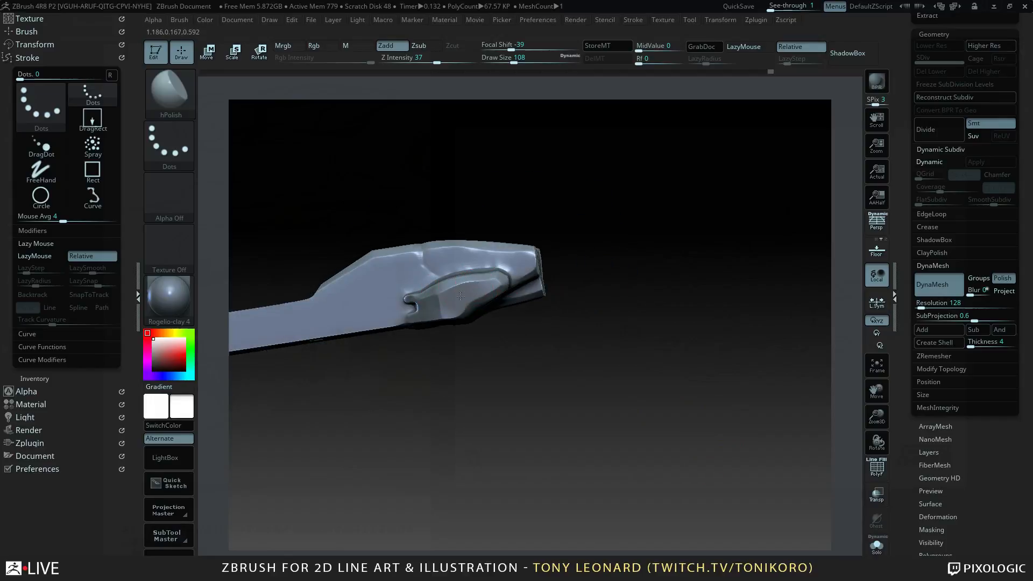
pyautogui.moveTo(672, 323); pyautogui.dragTo(678, 448)
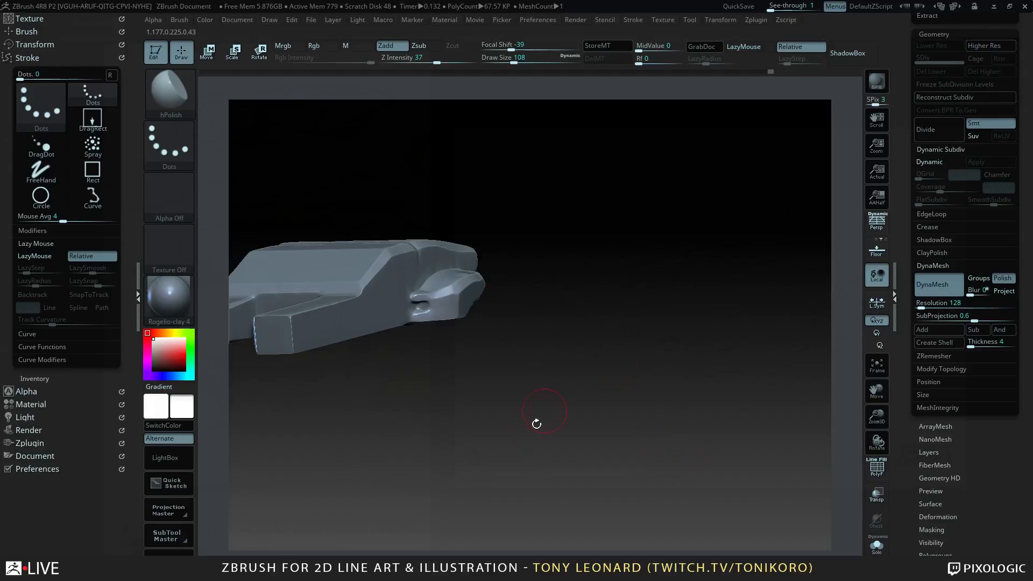
pyautogui.moveTo(537, 424)
pyautogui.mouseDown()
pyautogui.moveTo(585, 422)
pyautogui.moveTo(581, 447)
pyautogui.moveTo(602, 401)
pyautogui.moveTo(592, 415)
pyautogui.moveTo(641, 357)
pyautogui.moveTo(614, 403)
pyautogui.moveTo(675, 272)
pyautogui.moveTo(735, 297)
pyautogui.moveTo(667, 396)
pyautogui.moveTo(659, 383)
pyautogui.mouseUp()
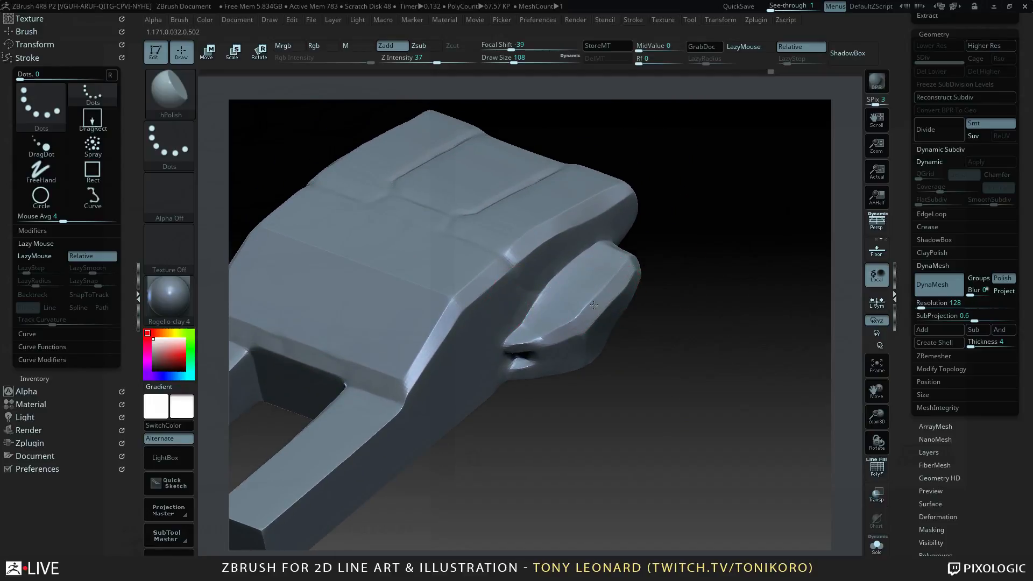
pyautogui.moveTo(643, 306); pyautogui.dragTo(689, 335)
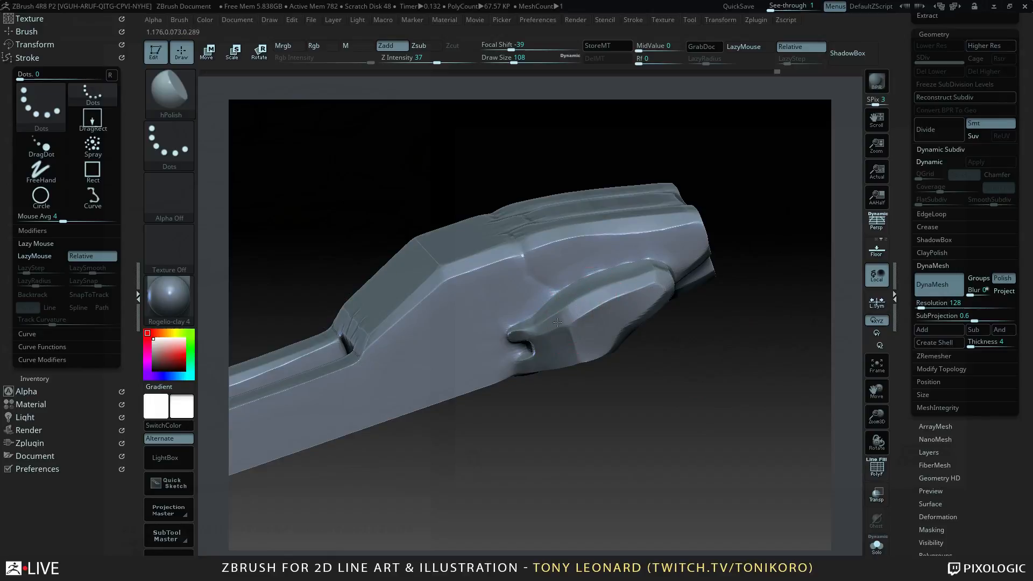
pyautogui.moveTo(577, 339); pyautogui.dragTo(645, 311)
pyautogui.moveTo(586, 345)
pyautogui.mouseDown()
pyautogui.moveTo(625, 348)
pyautogui.moveTo(715, 387)
pyautogui.moveTo(743, 479)
pyautogui.moveTo(751, 475)
pyautogui.moveTo(737, 451)
pyautogui.mouseUp()
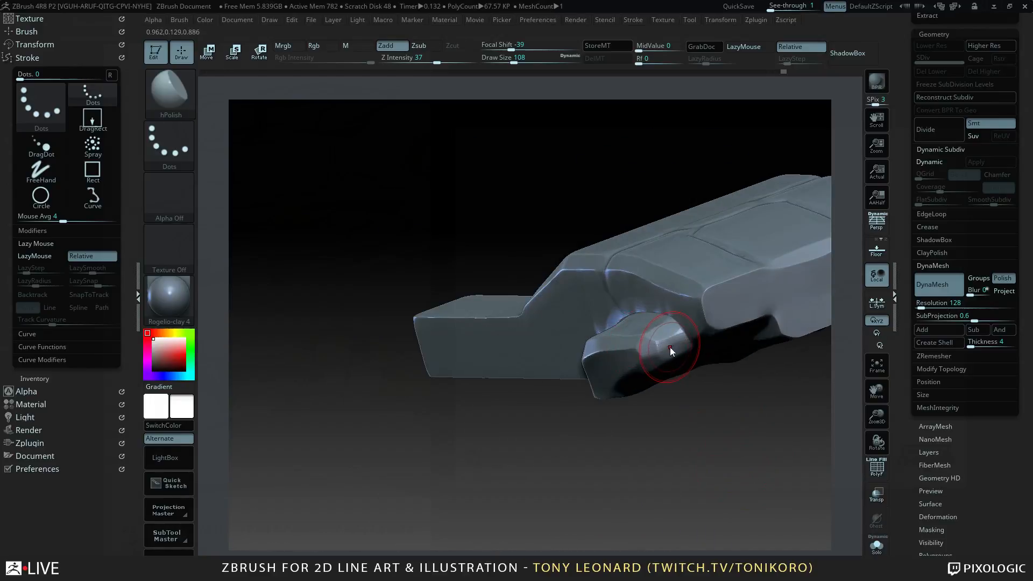
# - Set the Draw Size to 71 and polish the ends of the side fins and the body's upper side edges
pyautogui.press('s')
pyautogui.moveTo(670, 349); pyautogui.dragTo(663, 348)
pyautogui.moveTo(660, 351); pyautogui.dragTo(667, 338)
pyautogui.moveTo(687, 390)
pyautogui.mouseDown()
pyautogui.moveTo(721, 443)
pyautogui.moveTo(719, 410)
pyautogui.mouseUp()
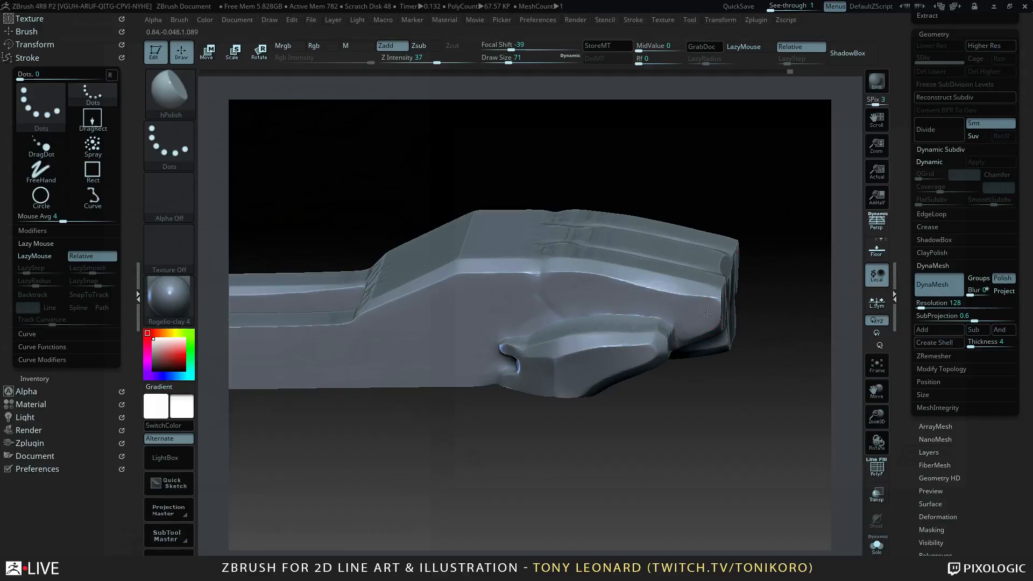
pyautogui.moveTo(742, 419)
pyautogui.mouseDown()
pyautogui.moveTo(758, 433)
pyautogui.moveTo(754, 413)
pyautogui.moveTo(760, 436)
pyautogui.moveTo(745, 430)
pyautogui.mouseUp()
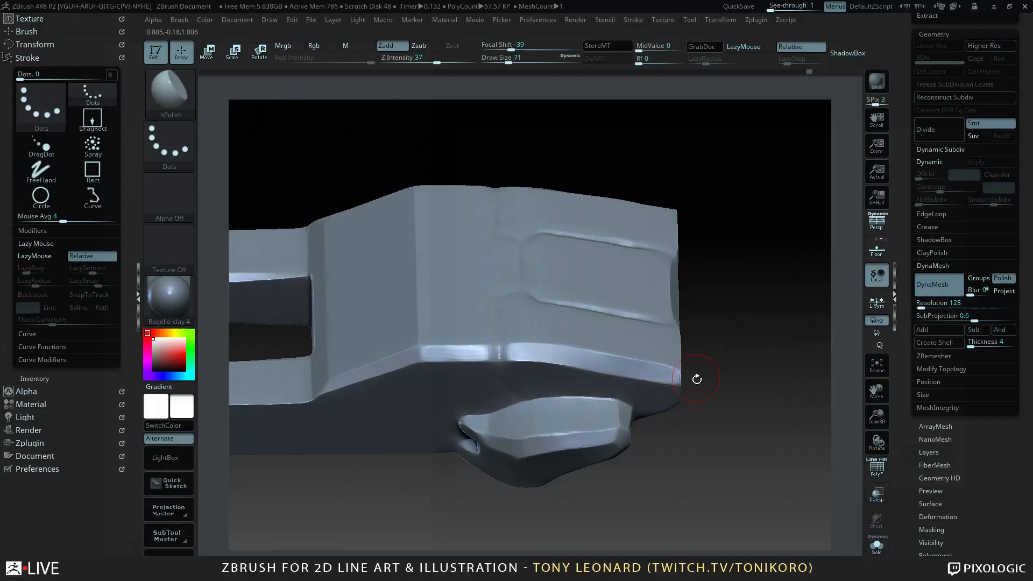
pyautogui.moveTo(738, 402)
pyautogui.mouseDown()
pyautogui.moveTo(730, 431)
pyautogui.moveTo(745, 328)
pyautogui.moveTo(647, 283)
pyautogui.moveTo(703, 304)
pyautogui.moveTo(557, 374)
pyautogui.mouseUp()
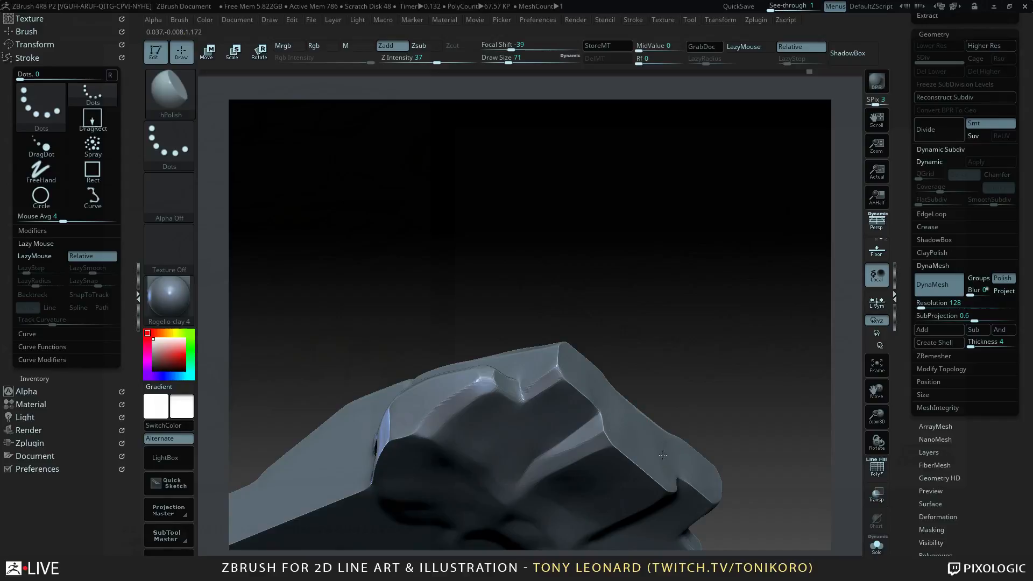
# - Clip the upper corners of the prong ends diagonally from a side view with the ClipCurve brush
pyautogui.moveTo(653, 362); pyautogui.dragTo(726, 431)
pyautogui.moveTo(769, 486); pyautogui.dragTo(723, 446)
pyautogui.moveTo(243, 209)
pyautogui.keyDown('ctrl'); pyautogui.keyDown('shift'); pyautogui.mouseDown()
pyautogui.moveTo(482, 439)
pyautogui.moveTo(495, 472)
pyautogui.mouseUp(); pyautogui.keyUp('shift'); pyautogui.keyUp('ctrl')
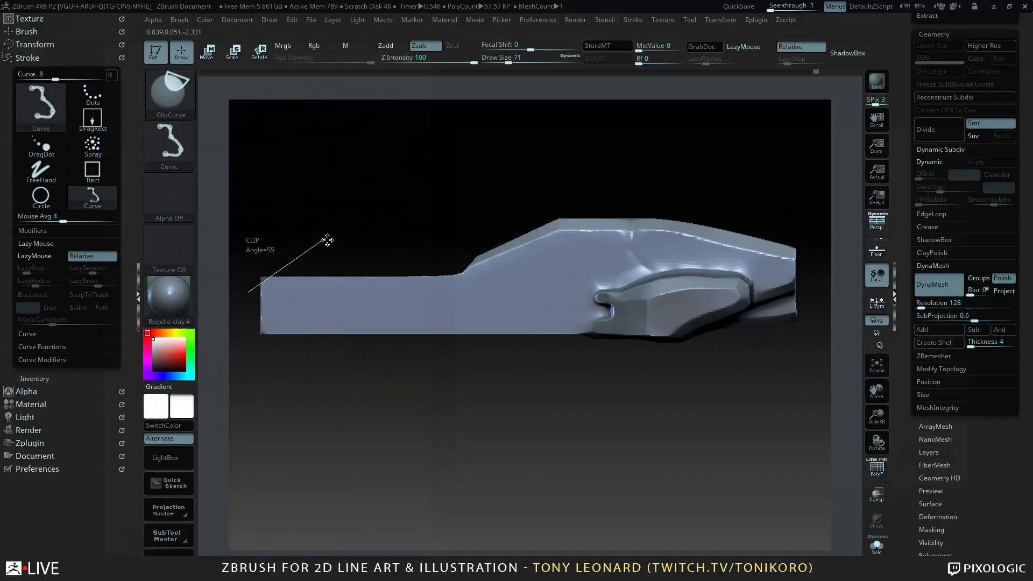
pyautogui.keyDown('ctrl'); pyautogui.keyDown('shift'); pyautogui.moveTo(328, 240); pyautogui.dragTo(565, 414); pyautogui.keyUp('shift'); pyautogui.keyUp('ctrl')
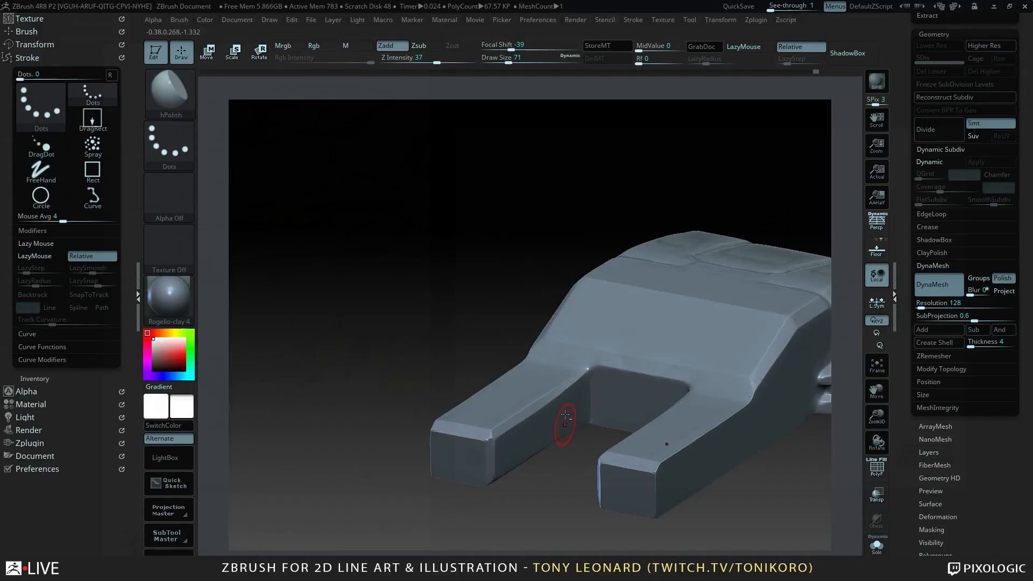
# - Select the SelectRect brush and isolate a small section of the model's top surface from the front view
pyautogui.keyDown('alt'); pyautogui.moveTo(585, 233); pyautogui.dragTo(634, 187); pyautogui.keyUp('alt')
pyautogui.moveTo(730, 192)
pyautogui.mouseDown()
pyautogui.moveTo(508, 203)
pyautogui.moveTo(694, 328)
pyautogui.mouseUp()
pyautogui.hotkey('ctrl', 'shift')
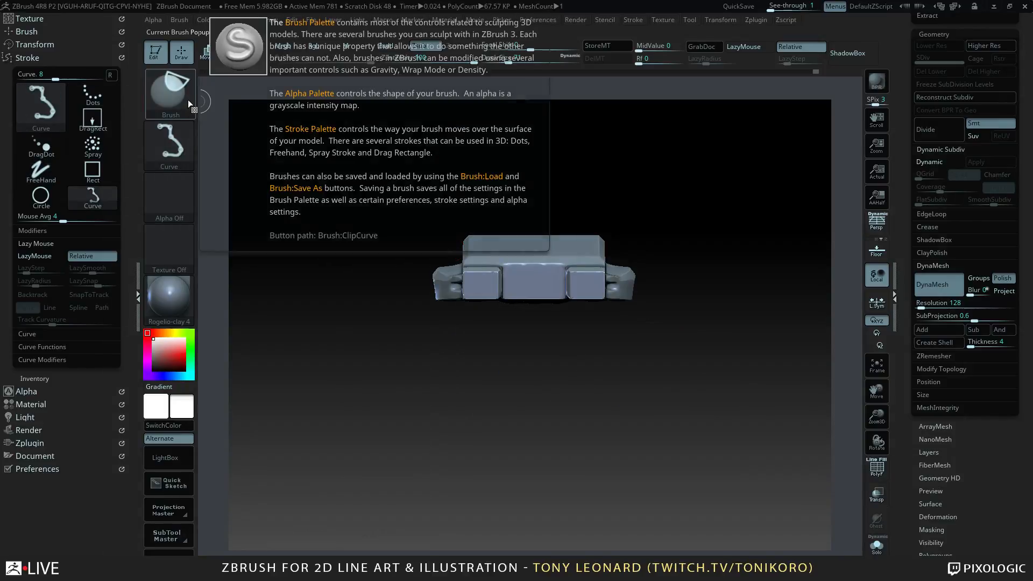
pyautogui.hotkey('ctrl', 'shift')
pyautogui.keyDown('ctrl'); pyautogui.keyDown('shift'); pyautogui.click(165, 91); pyautogui.keyUp('shift'); pyautogui.keyUp('ctrl')
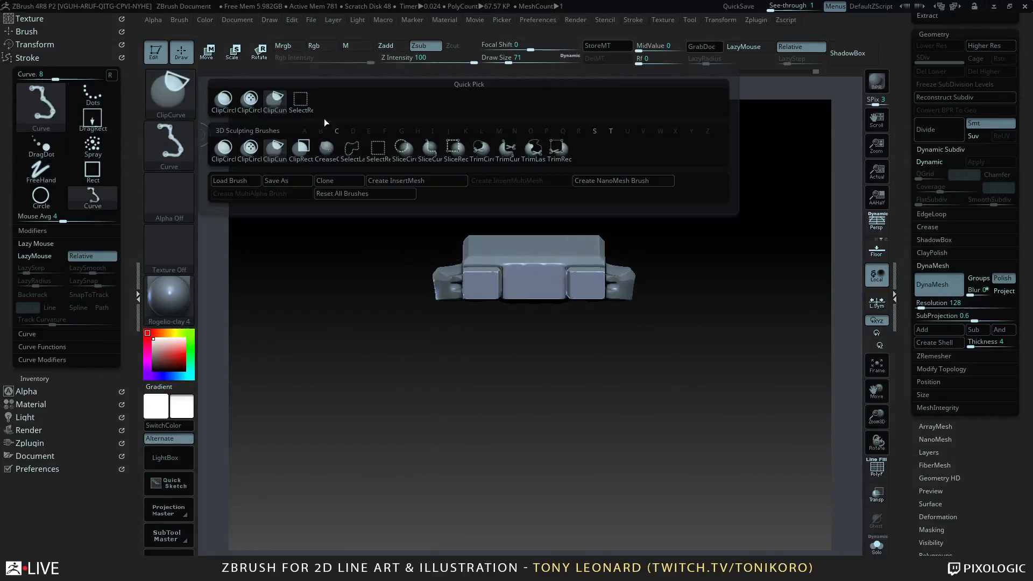
pyautogui.keyDown('ctrl'); pyautogui.keyDown('shift'); pyautogui.click(301, 103); pyautogui.keyUp('shift'); pyautogui.keyUp('ctrl')
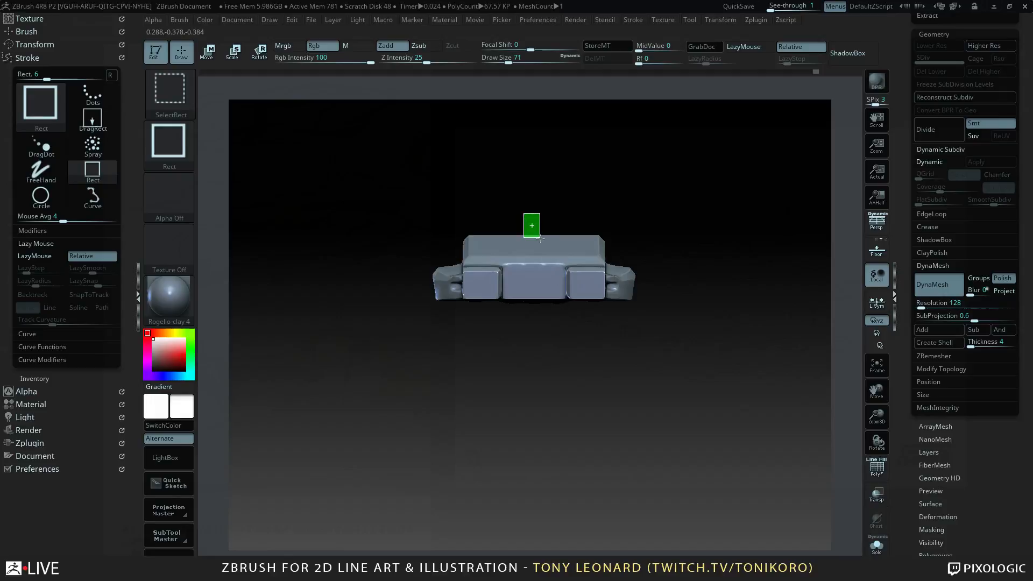
pyautogui.keyDown('ctrl'); pyautogui.keyDown('shift'); pyautogui.moveTo(543, 238); pyautogui.dragTo(660, 229); pyautogui.keyUp('shift'); pyautogui.keyUp('ctrl')
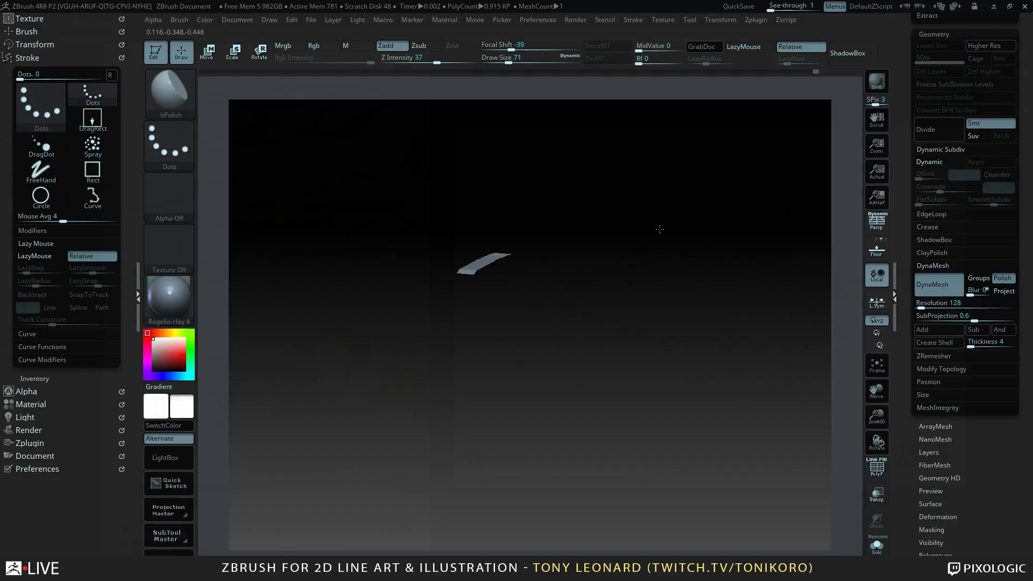
# - Show the whole model again and mask everything except the small central section of the top surface
pyautogui.hotkey('ctrl', 'shift')
pyautogui.keyDown('ctrl'); pyautogui.keyDown('shift'); pyautogui.click(645, 226); pyautogui.keyUp('shift'); pyautogui.keyUp('ctrl')
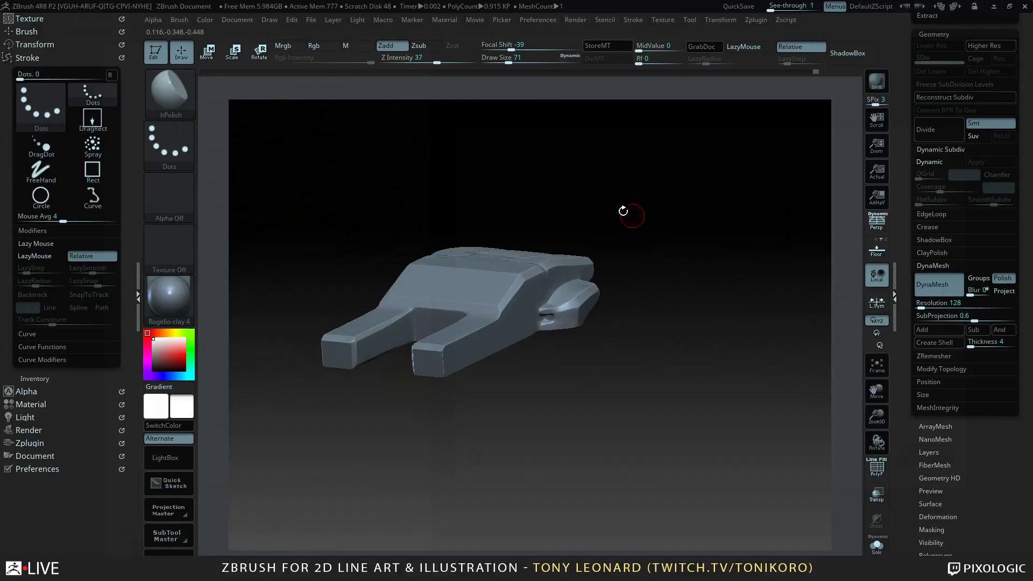
pyautogui.moveTo(606, 203); pyautogui.dragTo(528, 302)
pyautogui.press('ctrl')
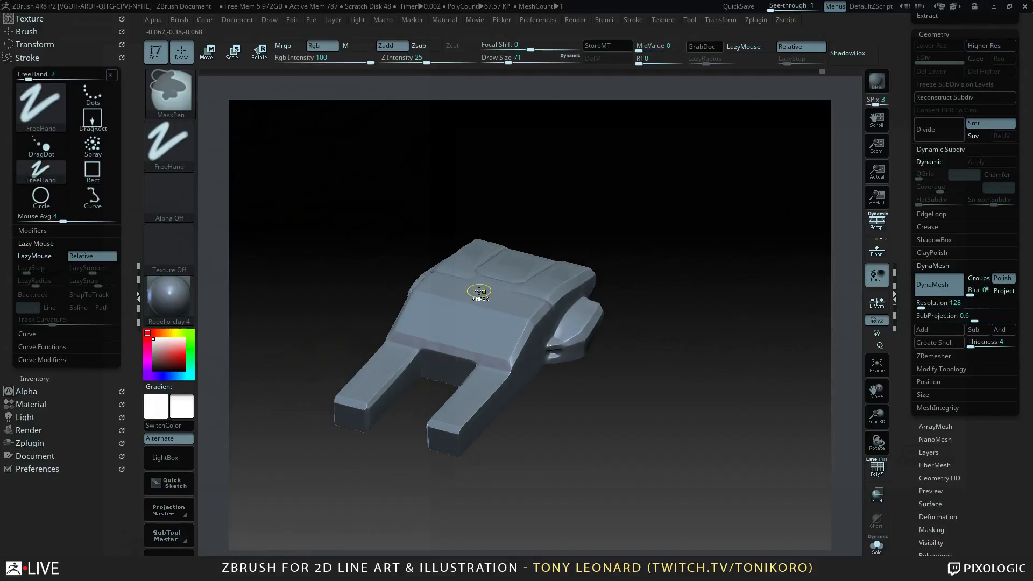
pyautogui.press('w')
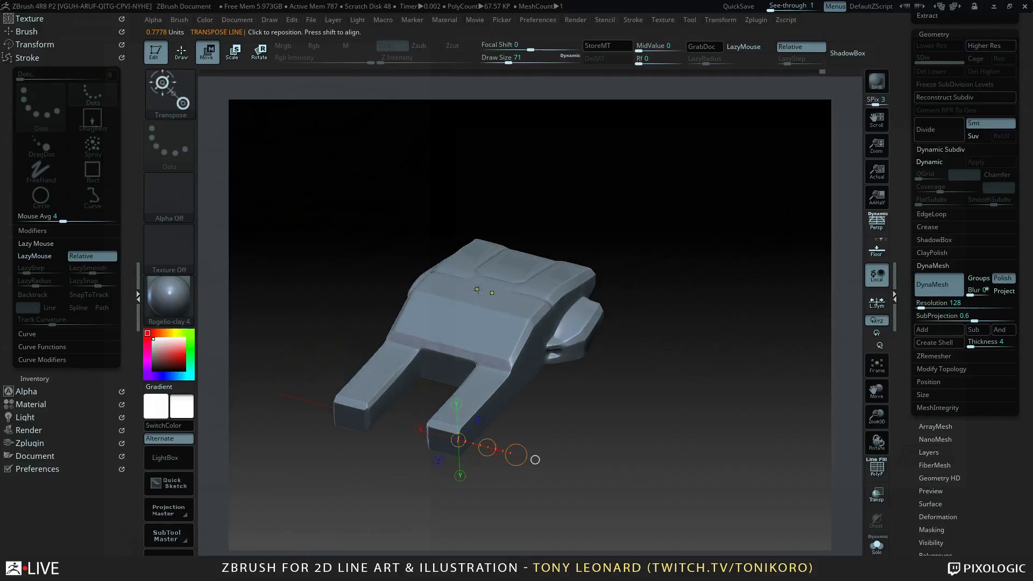
pyautogui.keyDown('ctrl'); pyautogui.moveTo(490, 292); pyautogui.dragTo(487, 221); pyautogui.keyUp('ctrl')
# - Move the unmasked central section straight up from the front view with the Transpose line to form a raised block
pyautogui.keyDown('shift'); pyautogui.moveTo(698, 400); pyautogui.dragTo(735, 460); pyautogui.keyUp('shift')
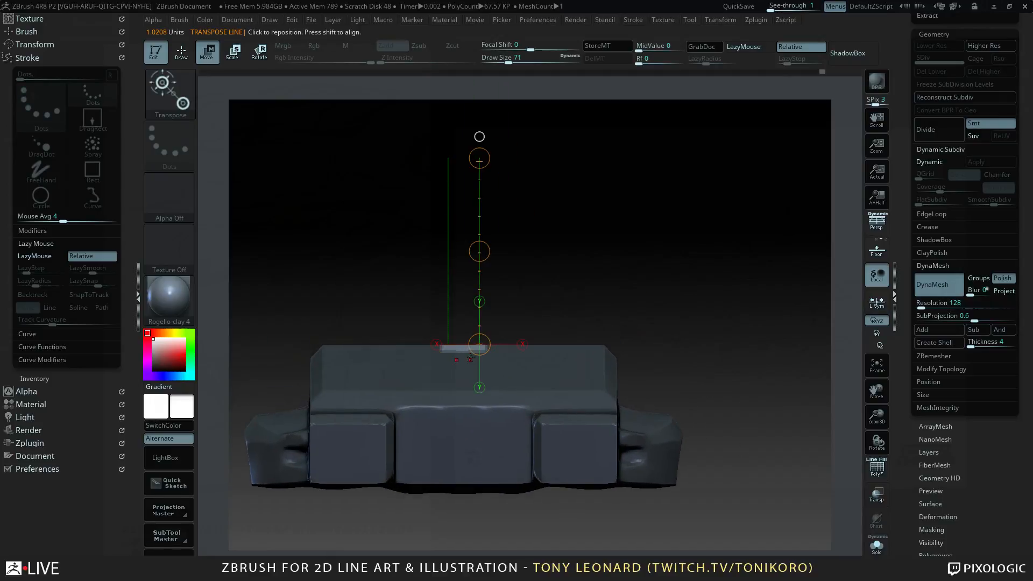
pyautogui.moveTo(463, 345); pyautogui.dragTo(466, 239)
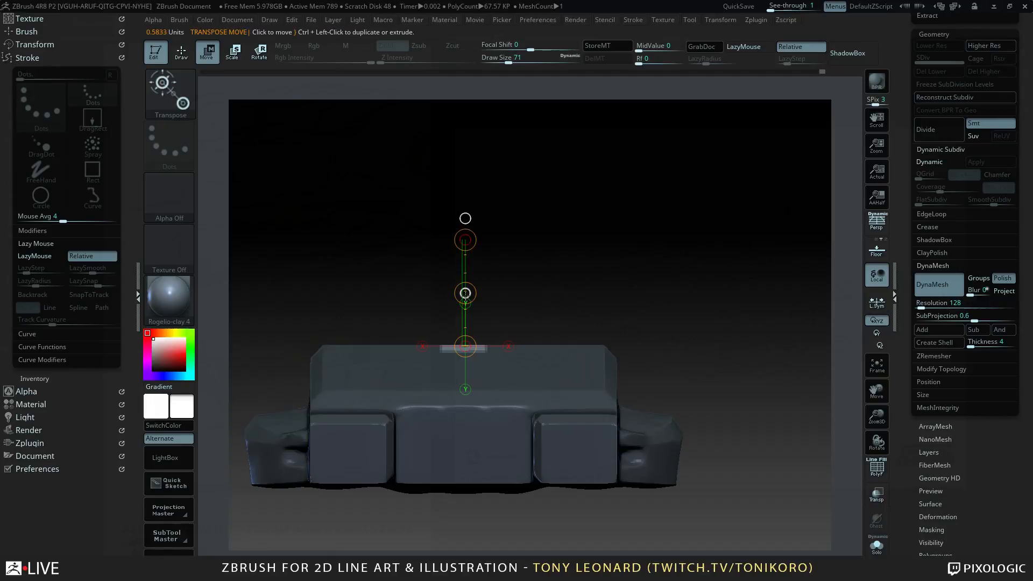
pyautogui.moveTo(465, 294); pyautogui.dragTo(724, 225)
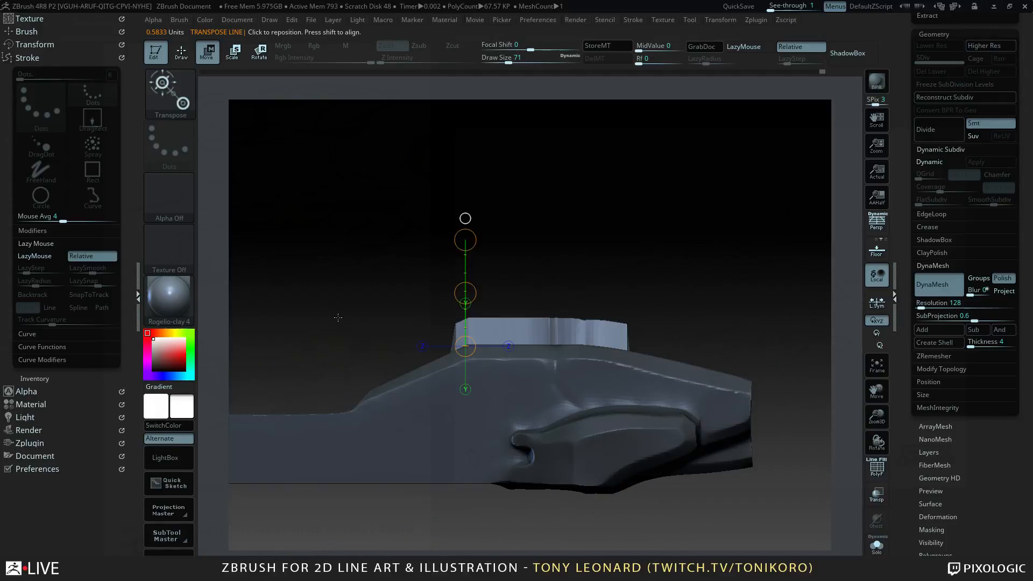
# - Clip the top of the raised block from a side view with the ClipCurve brush so it curves down toward the body's rear
pyautogui.press('q')
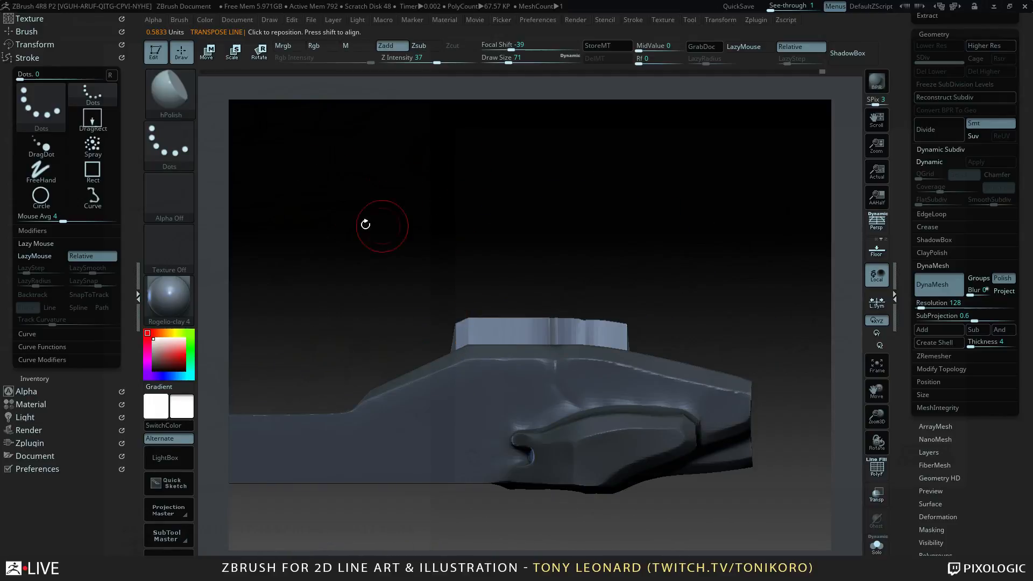
pyautogui.keyDown('ctrl'); pyautogui.keyDown('shift'); pyautogui.click(182, 97); pyautogui.keyUp('shift'); pyautogui.keyUp('ctrl')
pyautogui.keyDown('ctrl'); pyautogui.keyDown('shift'); pyautogui.click(274, 103); pyautogui.keyUp('shift'); pyautogui.keyUp('ctrl')
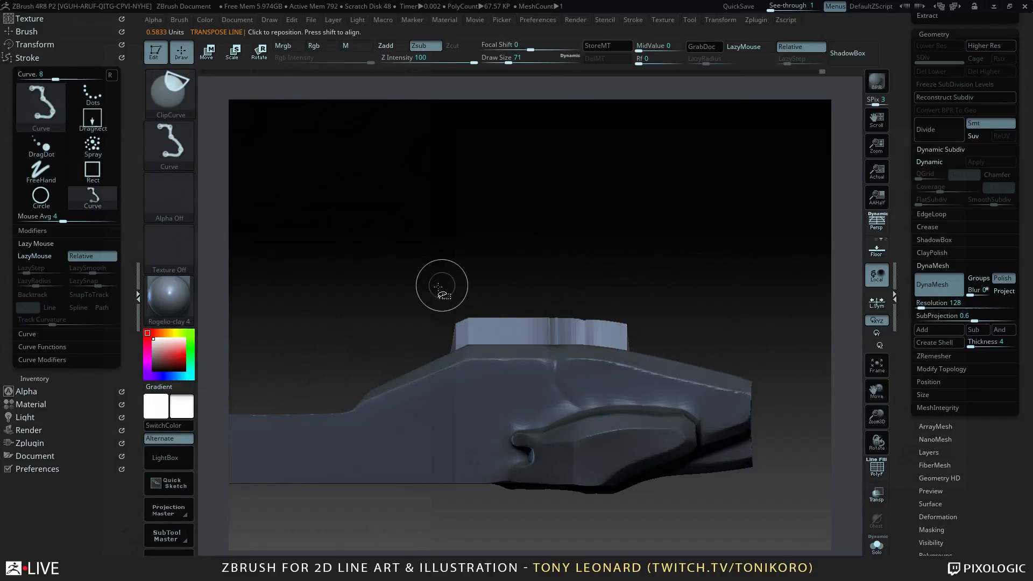
pyautogui.keyDown('ctrl'); pyautogui.keyDown('shift'); pyautogui.moveTo(435, 294); pyautogui.dragTo(514, 311); pyautogui.keyUp('shift'); pyautogui.keyUp('ctrl')
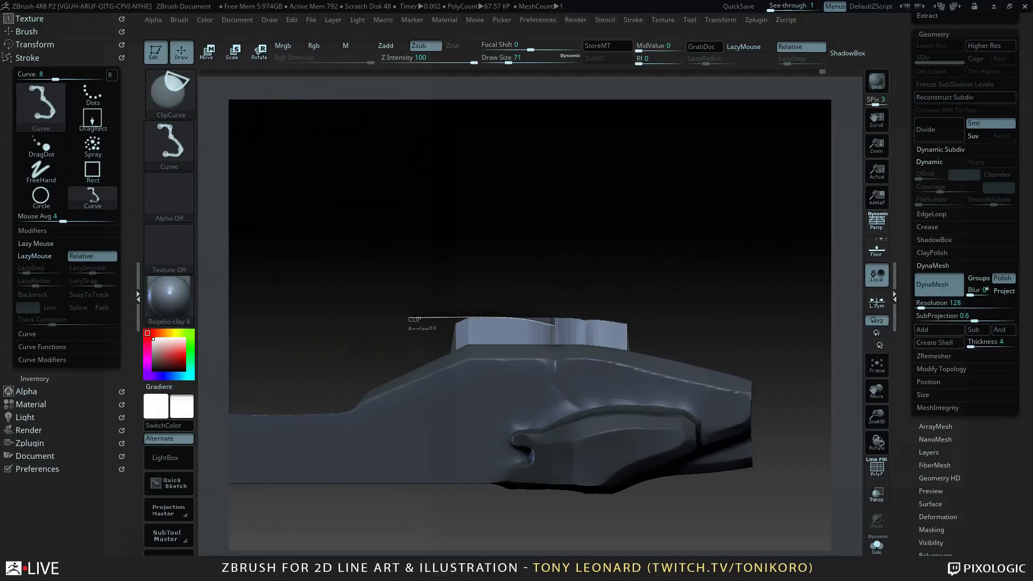
pyautogui.keyDown('ctrl'); pyautogui.keyDown('shift'); pyautogui.moveTo(580, 330); pyautogui.dragTo(645, 358); pyautogui.keyUp('shift'); pyautogui.keyUp('ctrl')
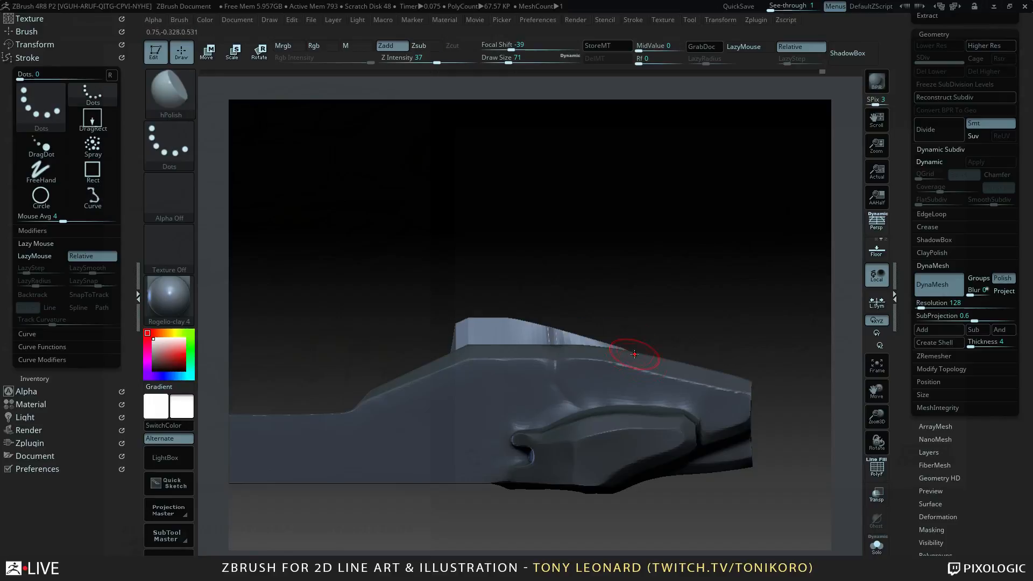
# - Isolate the raised block's middle strip from the front view with SelectRect, show the whole model again and mask that strip
pyautogui.moveTo(749, 209); pyautogui.dragTo(726, 300)
pyautogui.keyDown('shift'); pyautogui.moveTo(765, 267); pyautogui.dragTo(721, 272); pyautogui.keyUp('shift')
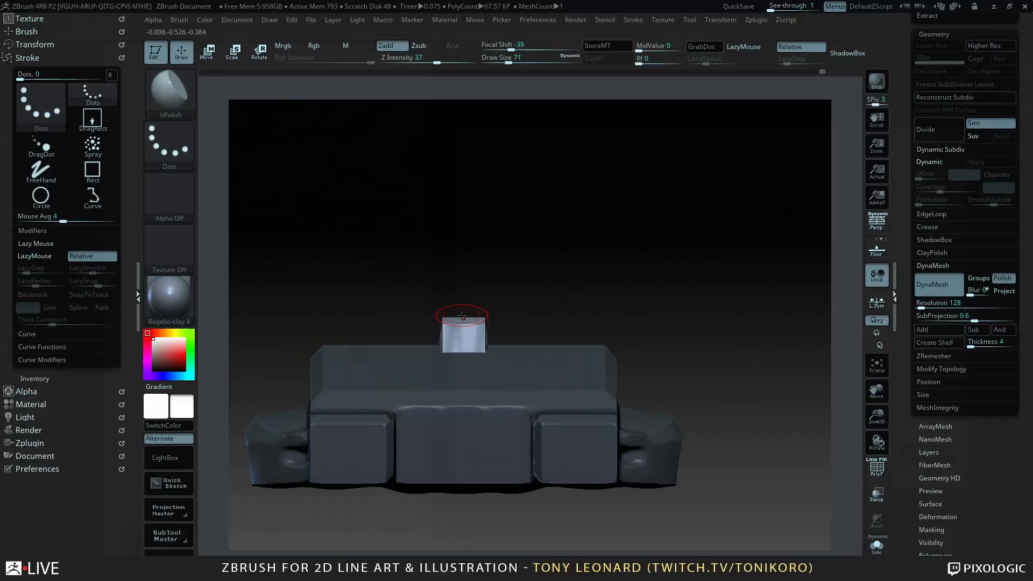
pyautogui.hotkey('ctrl', 'shift')
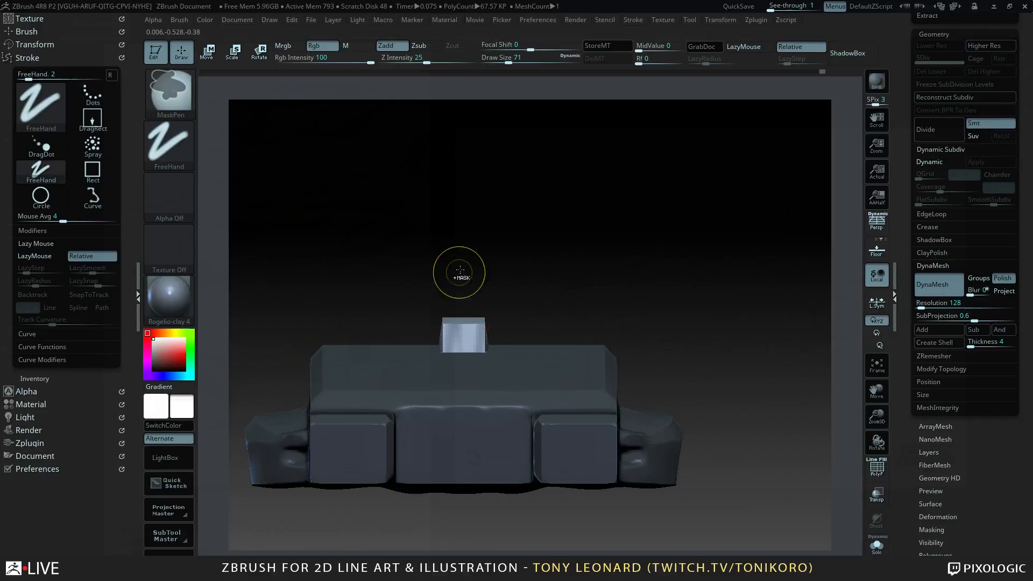
pyautogui.keyDown('ctrl'); pyautogui.keyDown('shift'); pyautogui.click(171, 88); pyautogui.keyUp('shift'); pyautogui.keyUp('ctrl')
pyautogui.click(378, 148)
pyautogui.keyDown('ctrl'); pyautogui.keyDown('shift'); pyautogui.moveTo(457, 268); pyautogui.dragTo(471, 385); pyautogui.keyUp('shift'); pyautogui.keyUp('ctrl')
pyautogui.keyDown('ctrl'); pyautogui.keyDown('shift'); pyautogui.click(473, 396); pyautogui.keyUp('shift'); pyautogui.keyUp('ctrl')
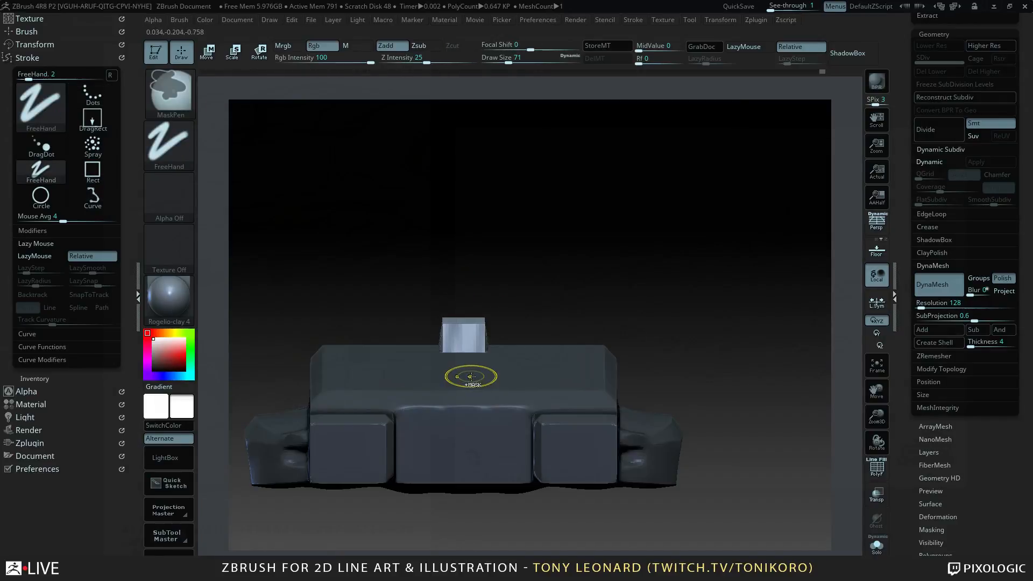
pyautogui.keyDown('ctrl'); pyautogui.moveTo(453, 281); pyautogui.dragTo(474, 381); pyautogui.keyUp('ctrl')
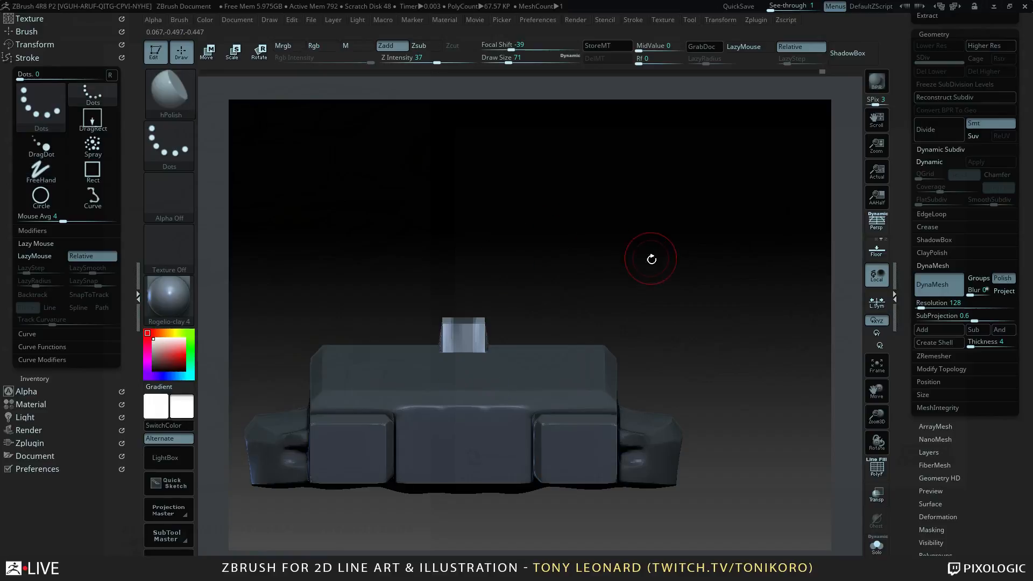
# - Clip the sides of the raised block to a slanted taper from the front view with the ClipCurve brush
pyautogui.moveTo(651, 259)
pyautogui.mouseDown()
pyautogui.moveTo(711, 273)
pyautogui.moveTo(696, 261)
pyautogui.mouseUp()
pyautogui.keyDown('ctrl'); pyautogui.keyDown('shift'); pyautogui.click(167, 105); pyautogui.keyUp('shift'); pyautogui.keyUp('ctrl')
pyautogui.click(275, 100)
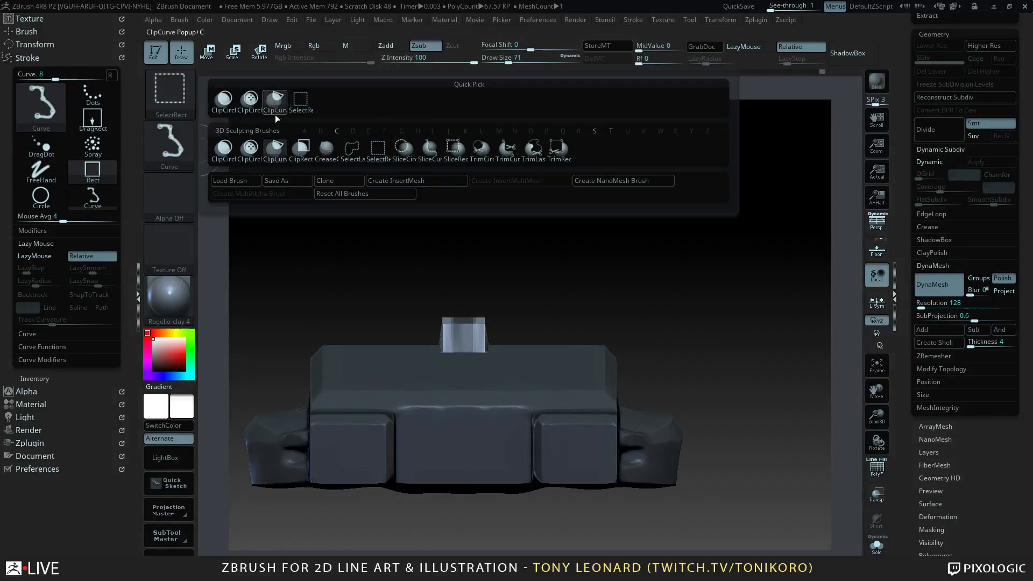
pyautogui.keyDown('ctrl'); pyautogui.keyDown('shift'); pyautogui.moveTo(467, 269); pyautogui.dragTo(503, 394); pyautogui.keyUp('shift'); pyautogui.keyUp('ctrl')
pyautogui.moveTo(505, 279)
pyautogui.mouseDown()
pyautogui.moveTo(509, 200)
pyautogui.moveTo(565, 295)
pyautogui.moveTo(699, 177)
pyautogui.mouseUp()
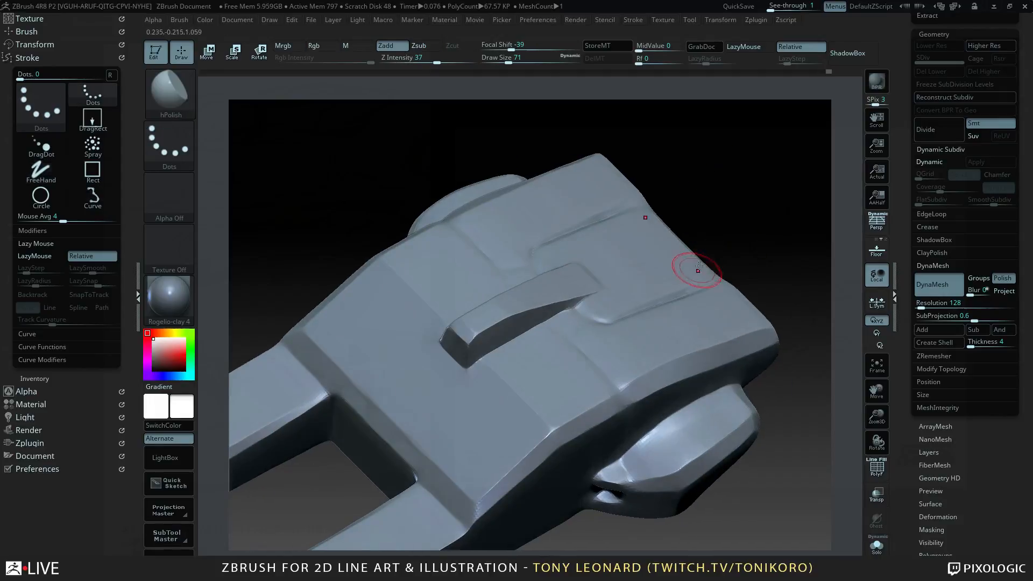
# - Remesh the model with DynaMesh at resolution 128 and check the raised block from several angles
pyautogui.moveTo(749, 212); pyautogui.dragTo(721, 471)
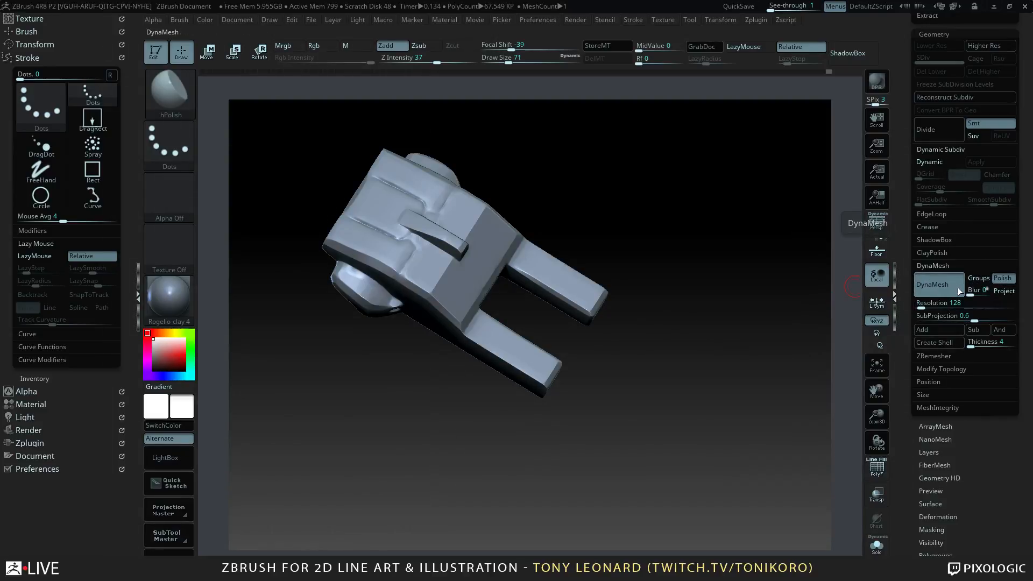
pyautogui.moveTo(663, 407); pyautogui.dragTo(679, 398)
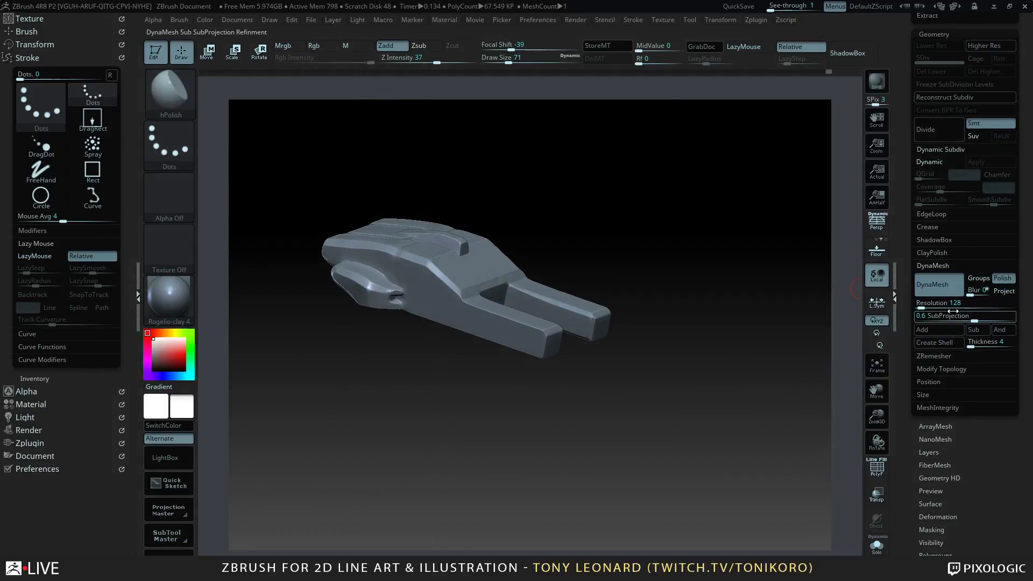
pyautogui.moveTo(687, 352); pyautogui.dragTo(764, 428)
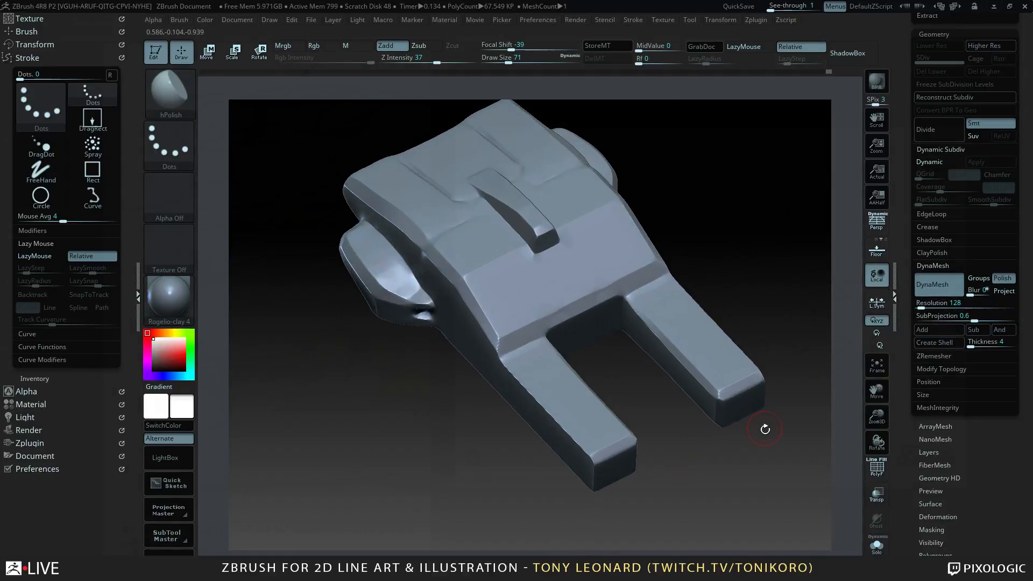
pyautogui.moveTo(726, 227)
pyautogui.mouseDown()
pyautogui.moveTo(742, 256)
pyautogui.moveTo(726, 197)
pyautogui.moveTo(732, 215)
pyautogui.mouseUp()
pyautogui.moveTo(757, 365); pyautogui.dragTo(693, 368)
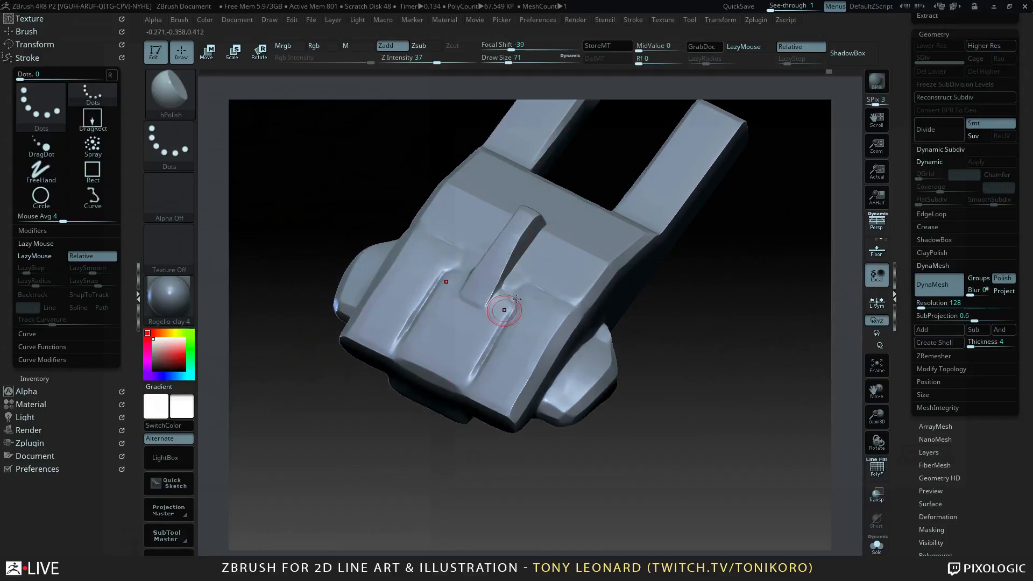
# - Carve creases with the DamStandard brush from the raised block across the top surface and down the body's sides
pyautogui.press('b')
pyautogui.press('d')
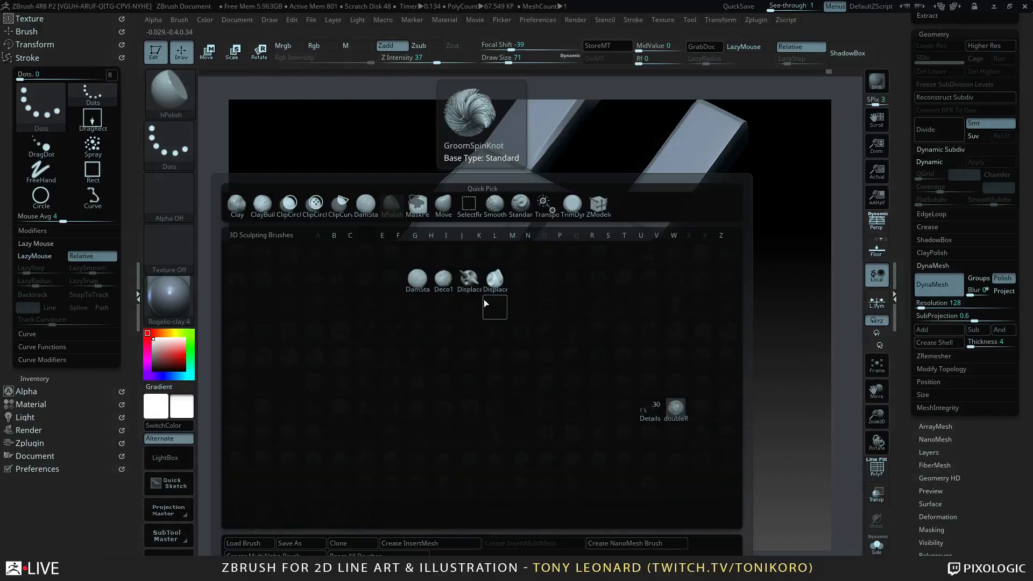
pyautogui.press('s')
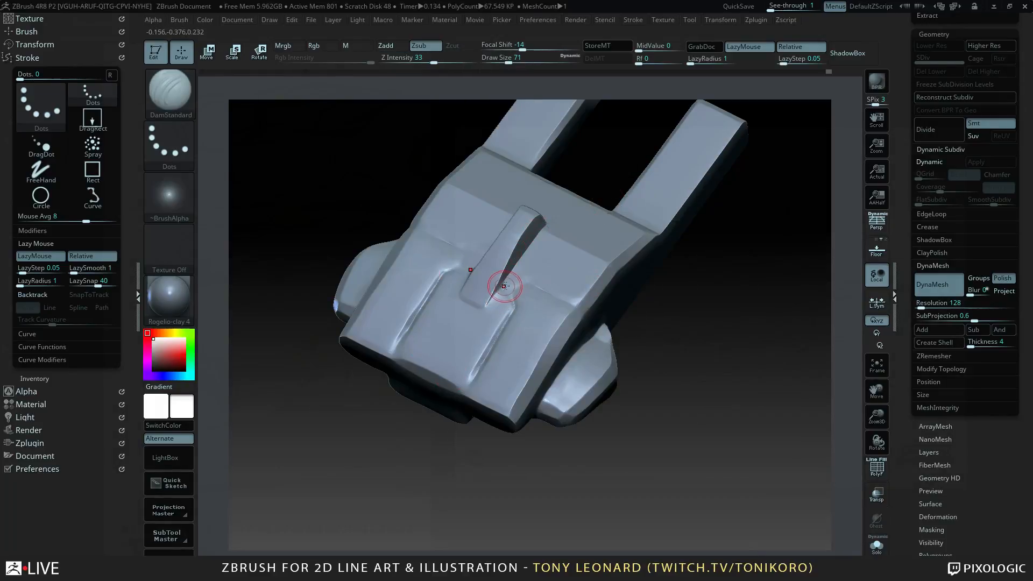
pyautogui.moveTo(500, 287); pyautogui.dragTo(516, 290)
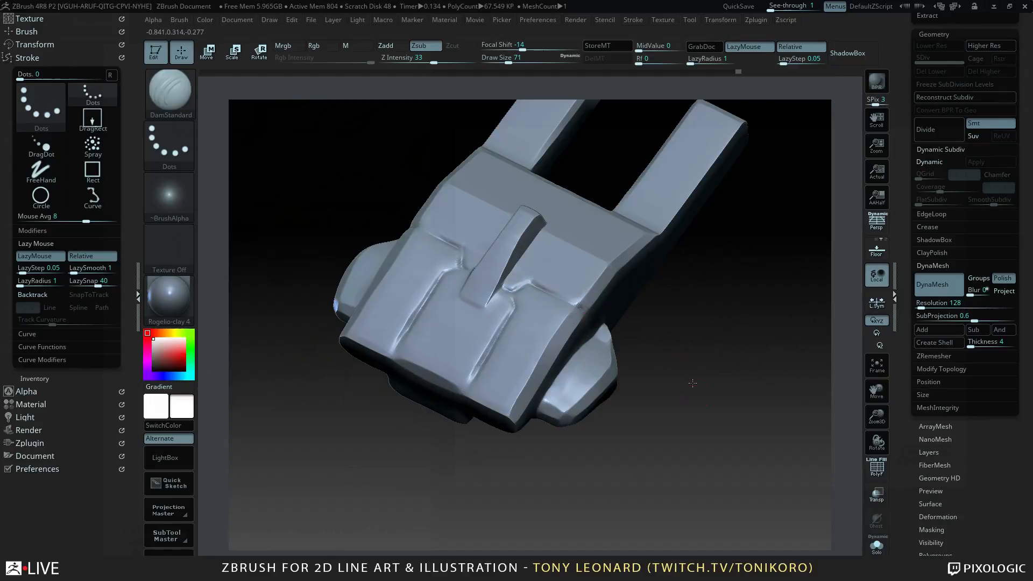
pyautogui.moveTo(692, 383); pyautogui.dragTo(593, 336)
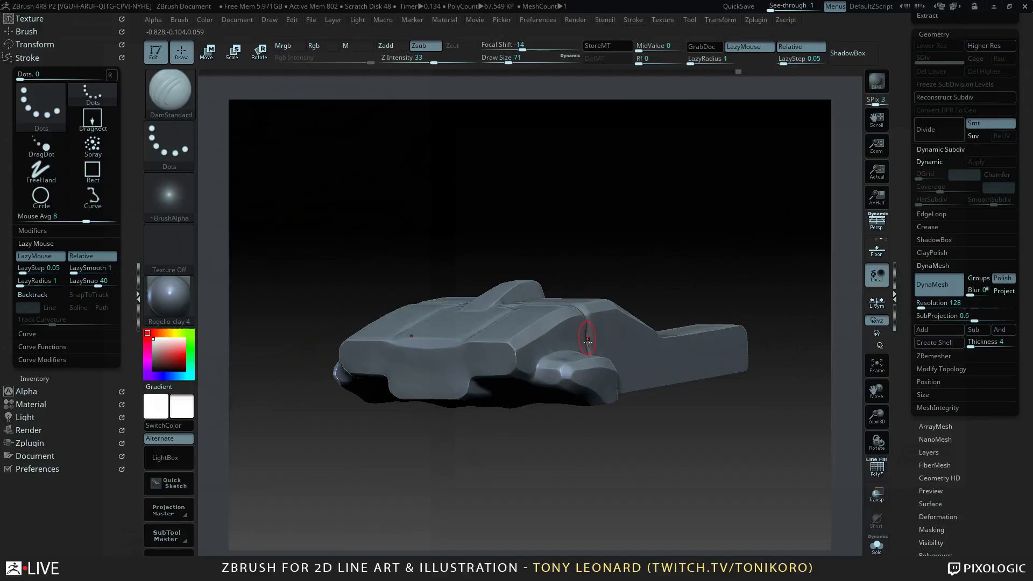
pyautogui.moveTo(665, 247); pyautogui.dragTo(620, 301)
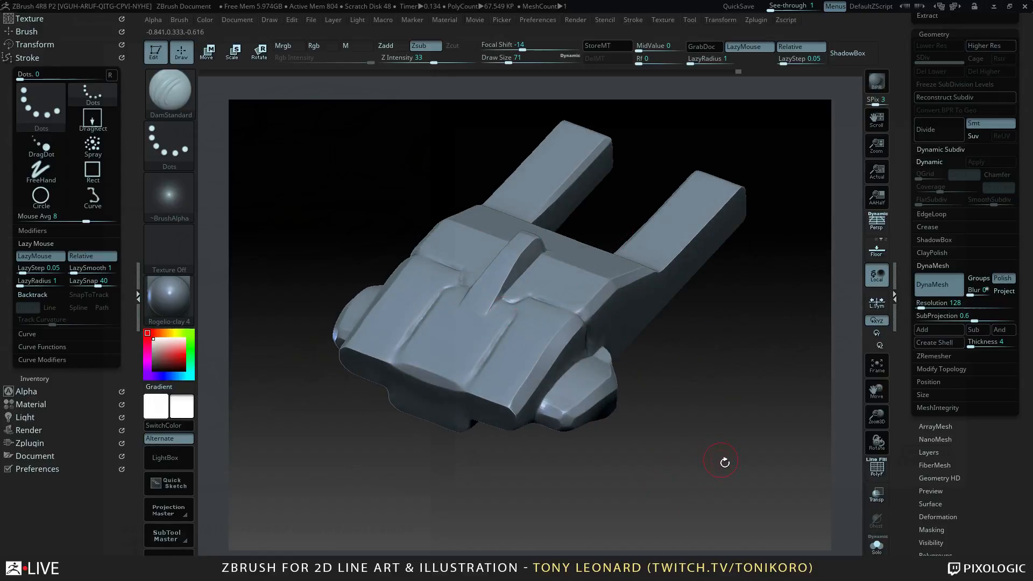
# - Display the polyframe and merge all polygroups of the model into a single group
pyautogui.moveTo(725, 461); pyautogui.dragTo(689, 437)
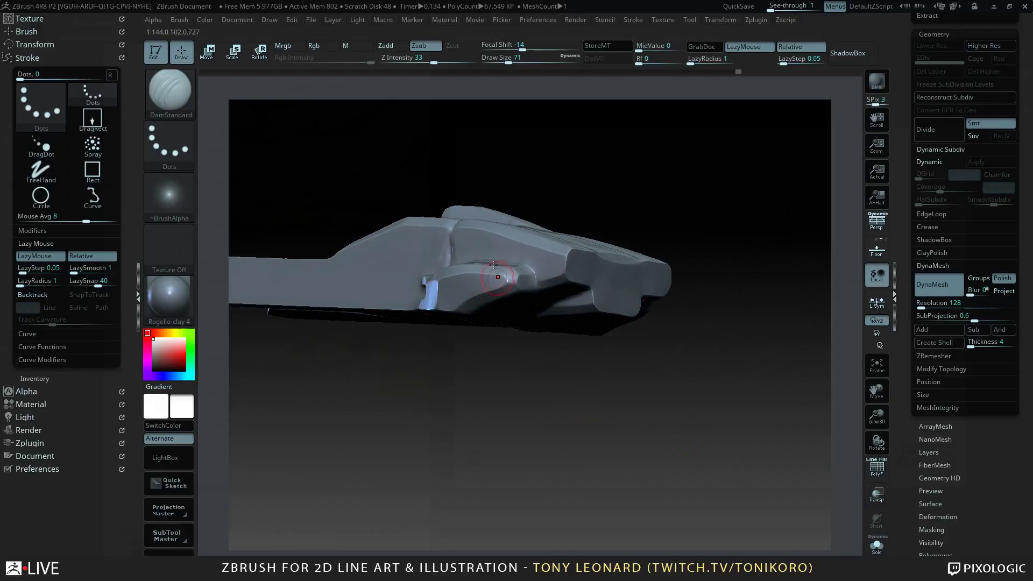
pyautogui.moveTo(577, 457); pyautogui.dragTo(610, 435)
pyautogui.hotkey('shift', 'f')
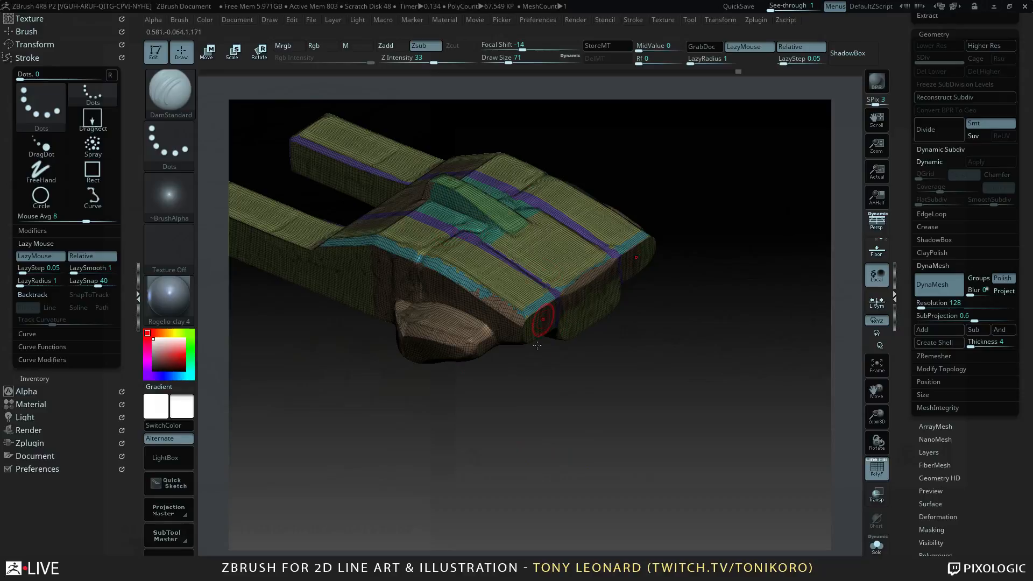
pyautogui.press('ctrl')
pyautogui.keyDown('ctrl'); pyautogui.click(441, 385); pyautogui.keyUp('ctrl')
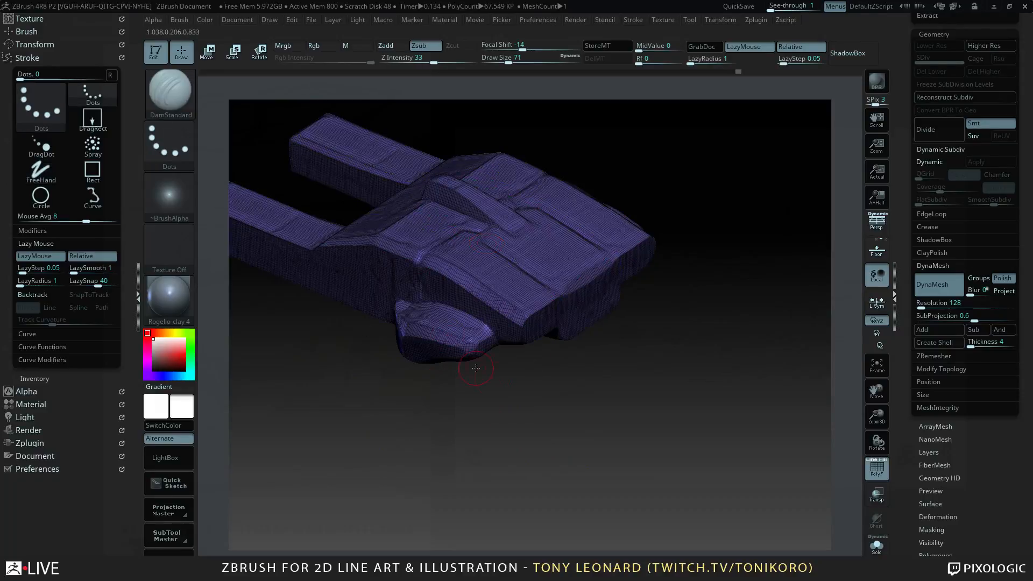
# - Hide the polyframe and paint a freehand mask over the side fin with the MaskPen brush
pyautogui.moveTo(663, 416); pyautogui.dragTo(628, 434)
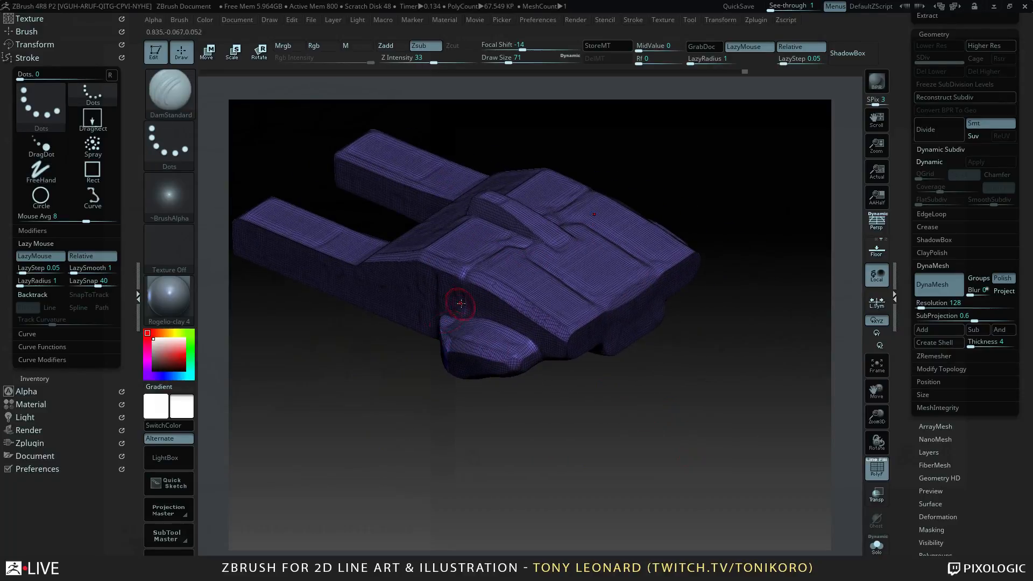
pyautogui.moveTo(522, 370); pyautogui.dragTo(492, 391)
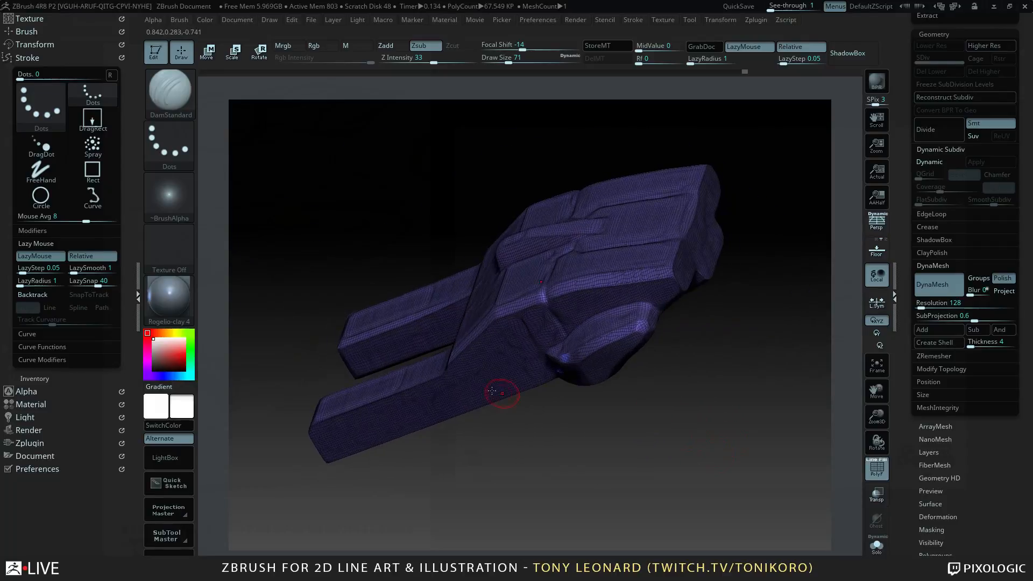
pyautogui.moveTo(738, 431); pyautogui.dragTo(740, 459)
pyautogui.moveTo(755, 420); pyautogui.dragTo(397, 373)
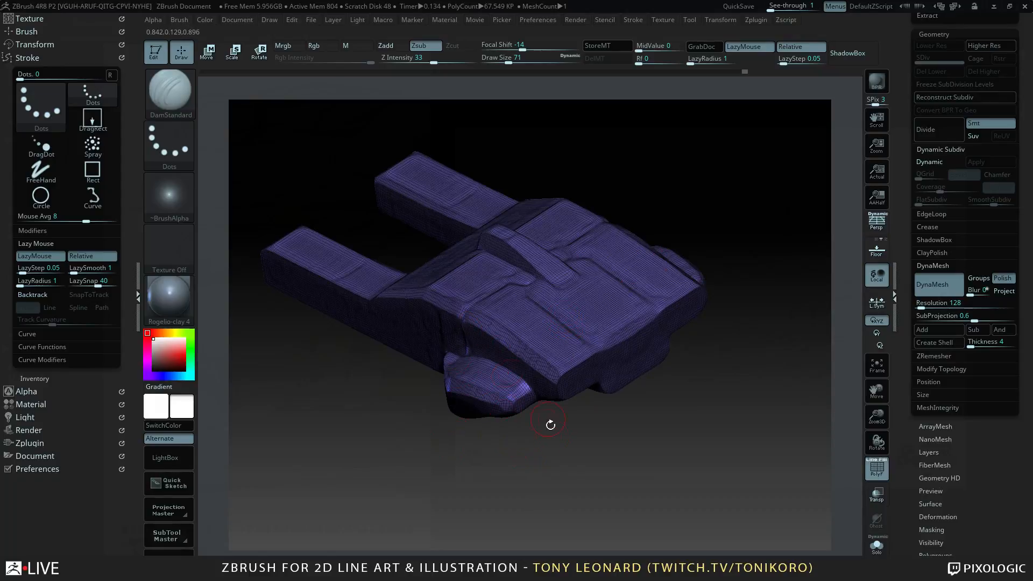
pyautogui.keyDown('alt'); pyautogui.moveTo(706, 454); pyautogui.dragTo(649, 445); pyautogui.keyUp('alt')
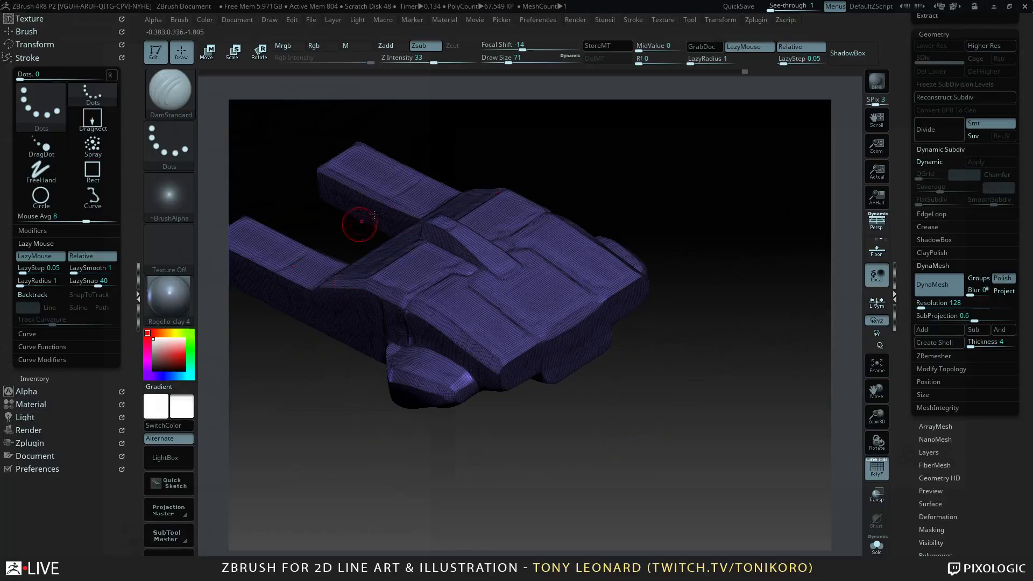
pyautogui.keyDown('alt'); pyautogui.moveTo(665, 369); pyautogui.dragTo(718, 426); pyautogui.keyUp('alt')
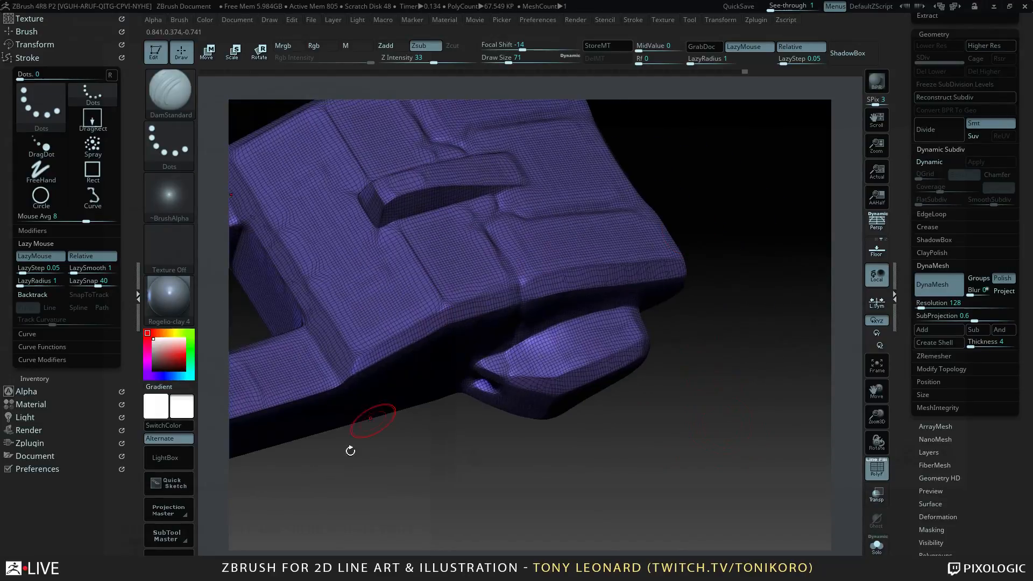
pyautogui.hotkey('shift', 'f')
pyautogui.press('ctrl')
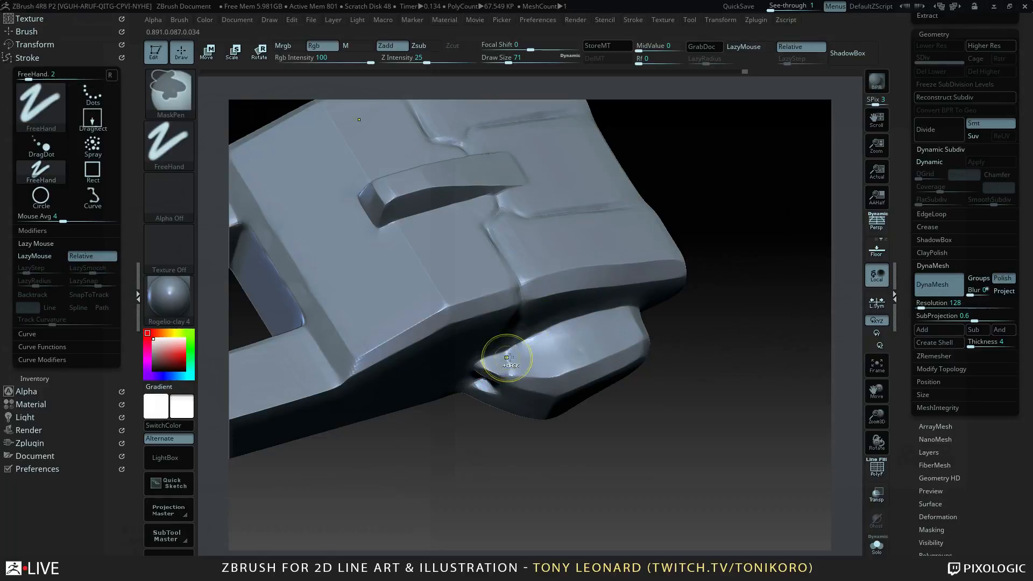
pyautogui.moveTo(513, 381)
pyautogui.keyDown('ctrl'); pyautogui.mouseDown()
pyautogui.moveTo(481, 362)
pyautogui.moveTo(634, 323)
pyautogui.moveTo(648, 344)
pyautogui.moveTo(608, 344)
pyautogui.moveTo(569, 398)
pyautogui.mouseUp(); pyautogui.keyUp('ctrl')
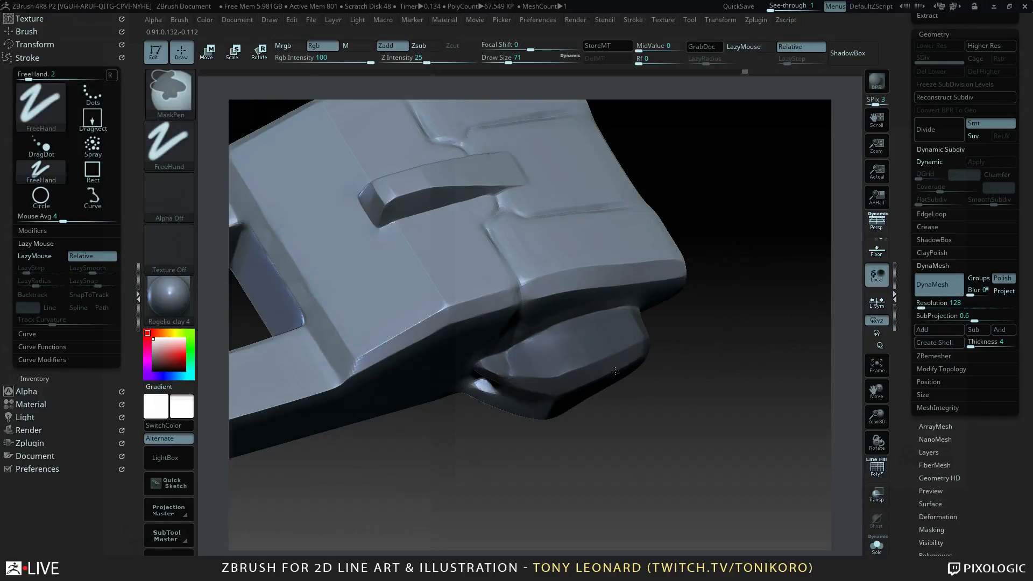
# - Mask the fin outside the body's side edge with a near-vertical MaskCurve cut from the front view
pyautogui.keyDown('shift'); pyautogui.moveTo(614, 371); pyautogui.dragTo(697, 417); pyautogui.keyUp('shift')
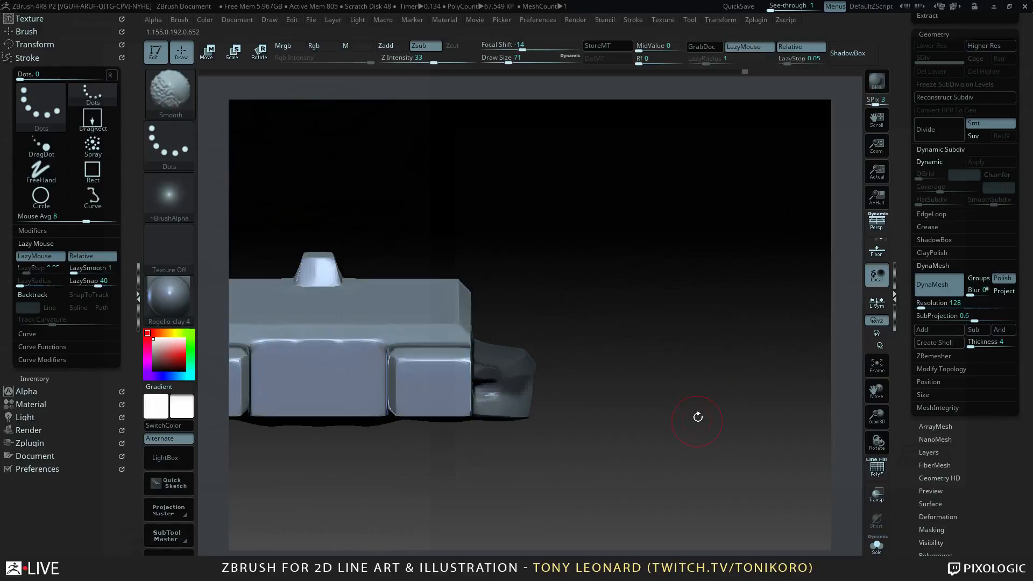
pyautogui.click(175, 98)
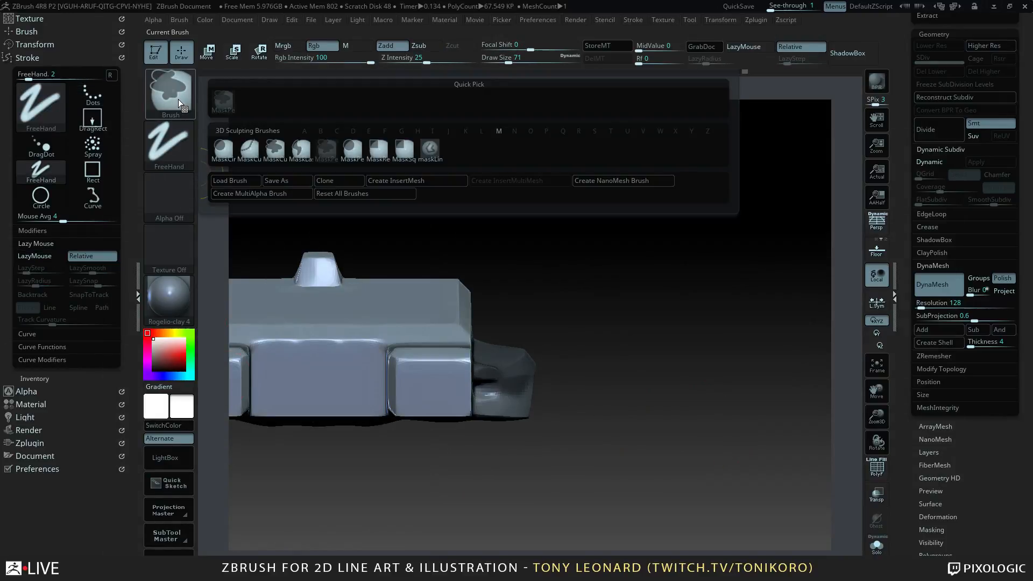
pyautogui.click(183, 106)
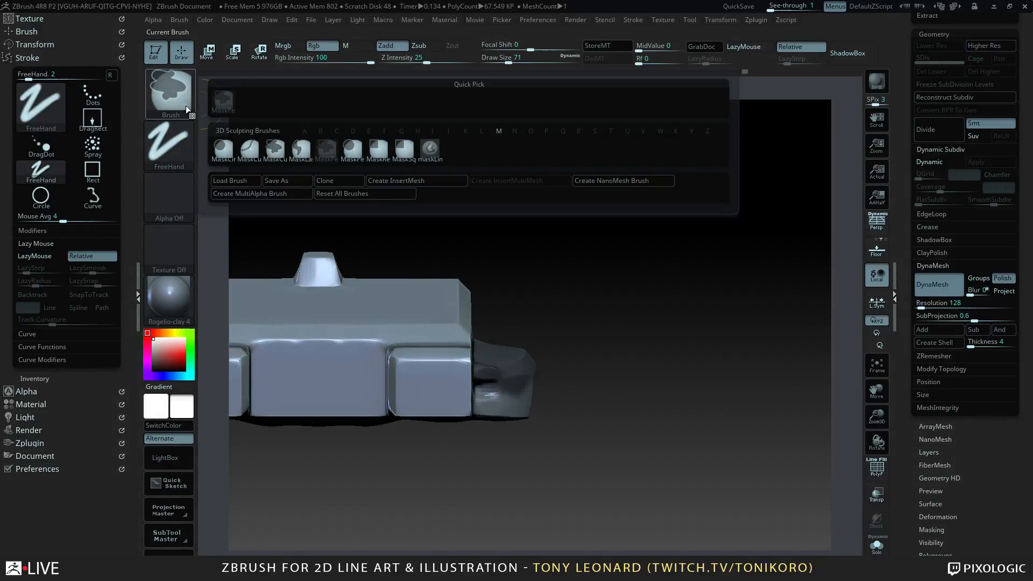
pyautogui.click(249, 148)
pyautogui.moveTo(485, 172)
pyautogui.mouseDown()
pyautogui.moveTo(490, 525)
pyautogui.moveTo(485, 538)
pyautogui.moveTo(473, 532)
pyautogui.mouseUp()
# - Check the fin mask from several angles and invert it to mask the body instead
pyautogui.moveTo(711, 398)
pyautogui.mouseDown()
pyautogui.moveTo(660, 436)
pyautogui.moveTo(660, 450)
pyautogui.moveTo(669, 375)
pyautogui.mouseUp()
pyautogui.press('ctrl')
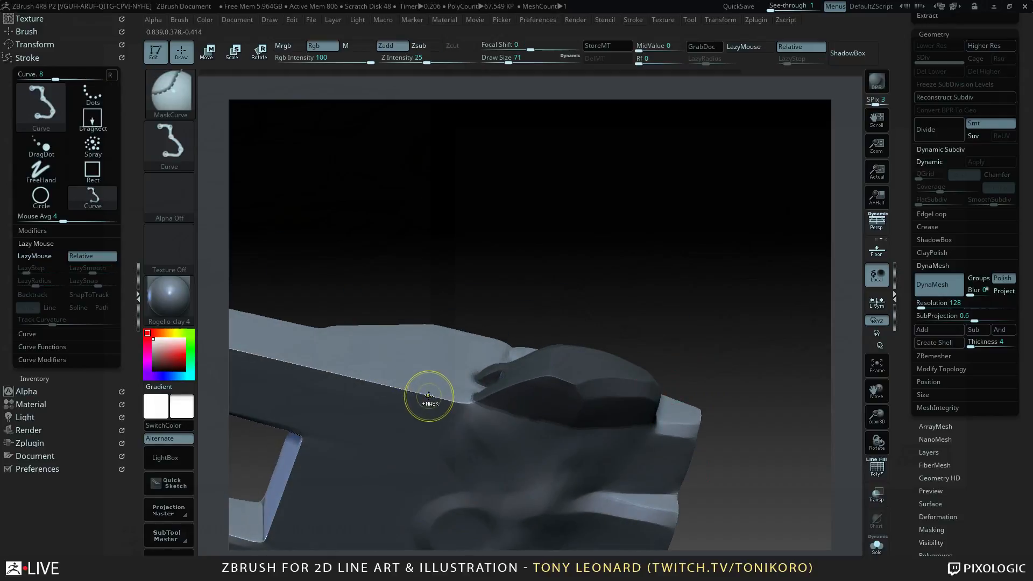
pyautogui.press('alt')
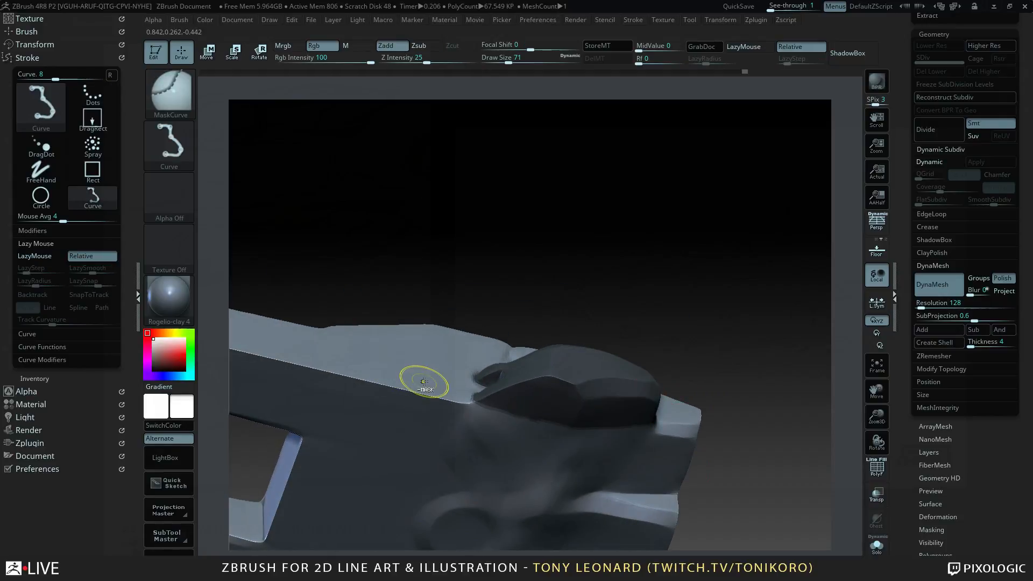
pyautogui.moveTo(505, 294)
pyautogui.mouseDown()
pyautogui.moveTo(647, 242)
pyautogui.moveTo(655, 329)
pyautogui.moveTo(681, 387)
pyautogui.mouseUp()
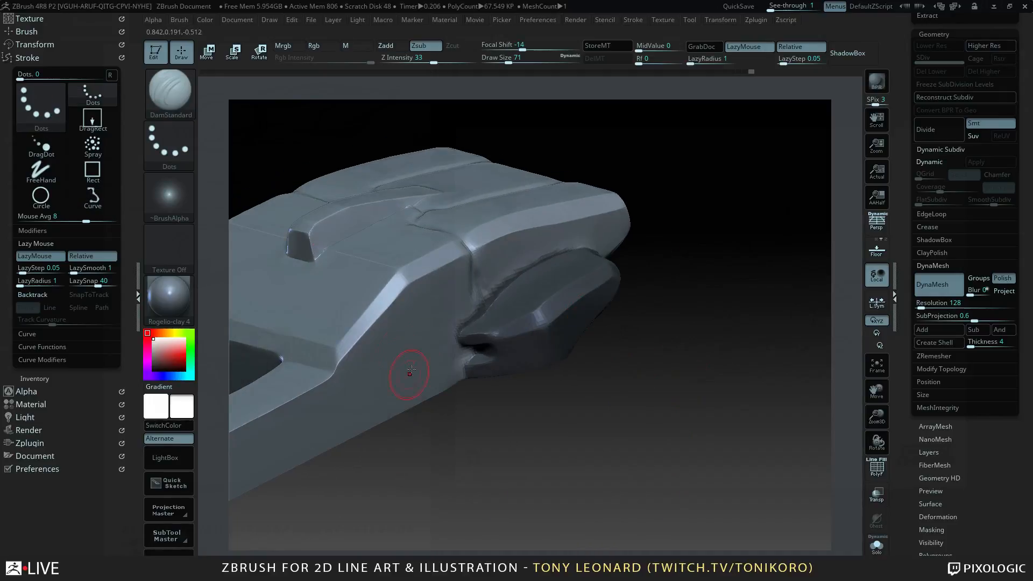
pyautogui.moveTo(571, 473); pyautogui.dragTo(722, 413)
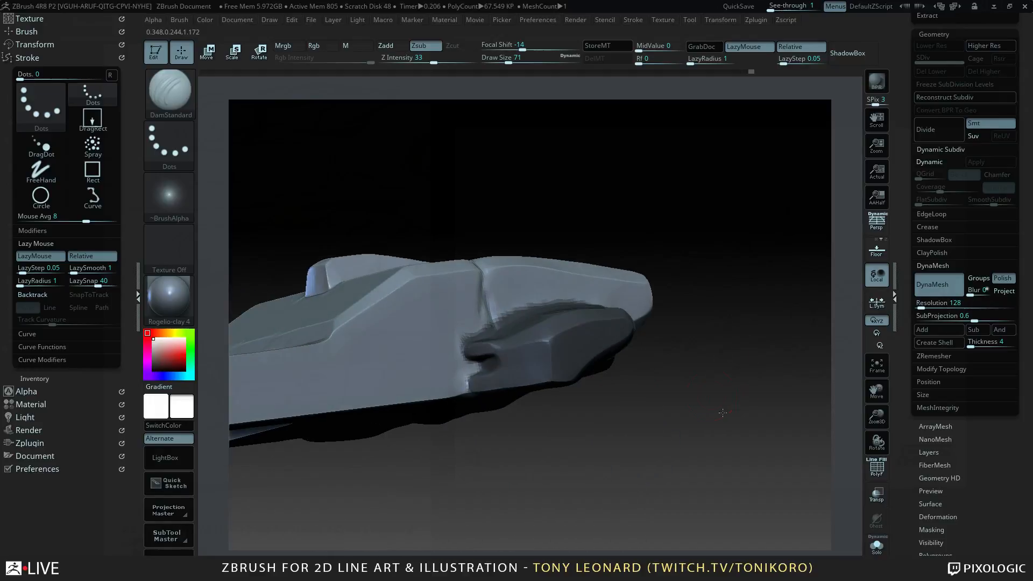
pyautogui.press('ctrl')
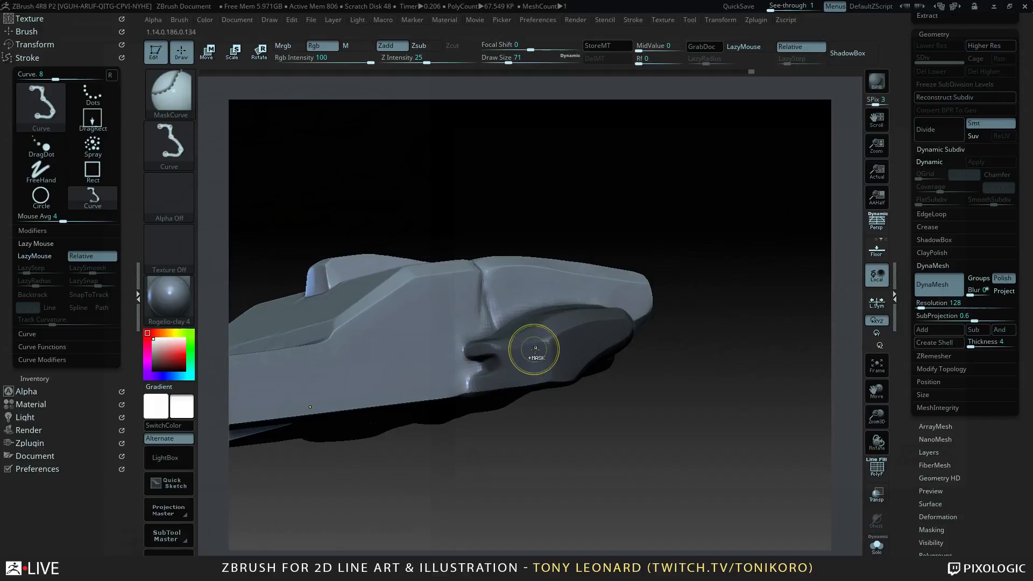
pyautogui.keyDown('ctrl'); pyautogui.moveTo(535, 411); pyautogui.dragTo(534, 393); pyautogui.keyUp('ctrl')
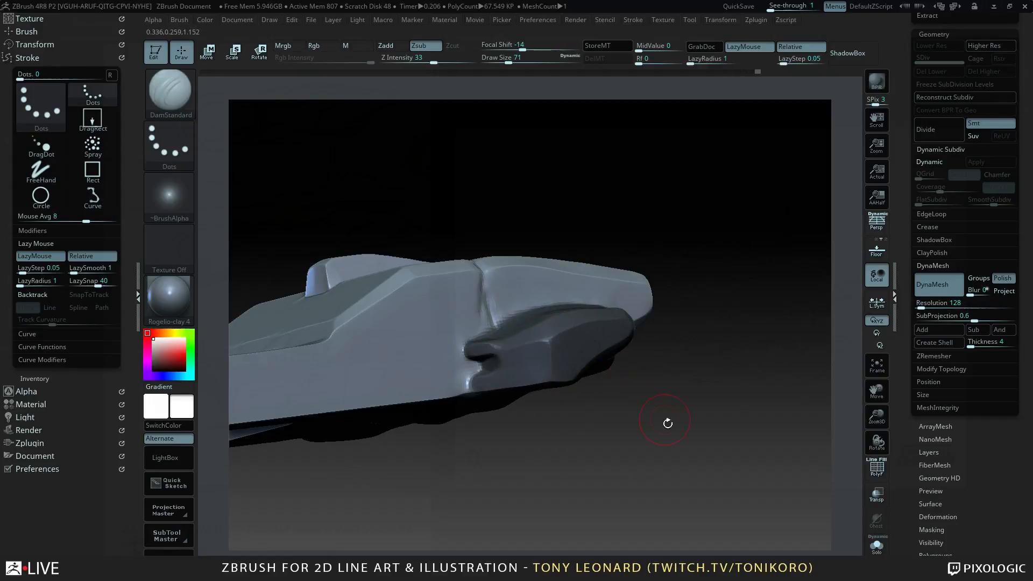
pyautogui.moveTo(666, 421)
pyautogui.mouseDown()
pyautogui.moveTo(705, 328)
pyautogui.moveTo(724, 424)
pyautogui.moveTo(719, 473)
pyautogui.mouseUp()
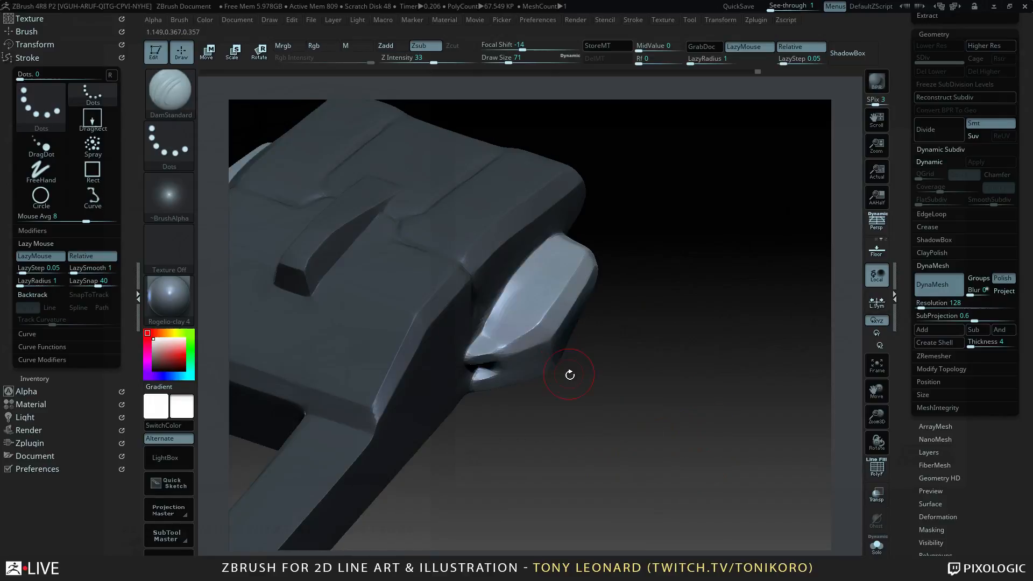
pyautogui.moveTo(738, 297)
pyautogui.mouseDown()
pyautogui.moveTo(728, 307)
pyautogui.moveTo(751, 427)
pyautogui.moveTo(740, 457)
pyautogui.moveTo(693, 420)
pyautogui.moveTo(749, 392)
pyautogui.moveTo(733, 362)
pyautogui.mouseUp()
pyautogui.press('ctrl')
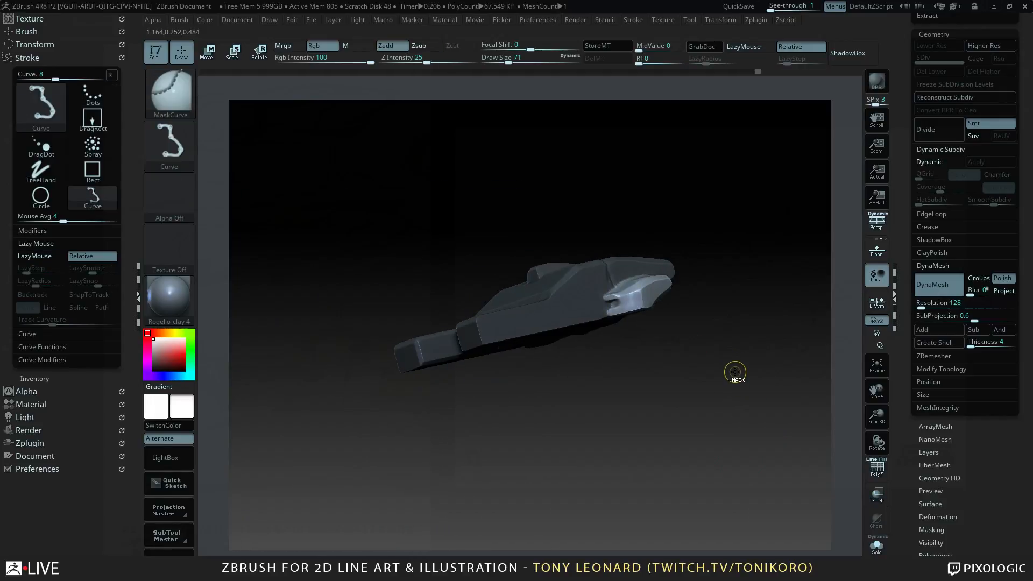
# - Separate the fins from the body into their own polygroup and display the polyframe
pyautogui.press('b')
pyautogui.press('d')
pyautogui.press('s')
pyautogui.hotkey('shift', 'f')
pyautogui.moveTo(705, 283)
pyautogui.mouseDown()
pyautogui.moveTo(754, 449)
pyautogui.moveTo(751, 425)
pyautogui.moveTo(669, 375)
pyautogui.moveTo(730, 442)
pyautogui.moveTo(700, 392)
pyautogui.moveTo(719, 420)
pyautogui.moveTo(627, 379)
pyautogui.moveTo(675, 408)
pyautogui.mouseUp()
pyautogui.keyDown('alt'); pyautogui.moveTo(623, 371); pyautogui.dragTo(689, 417); pyautogui.keyUp('alt')
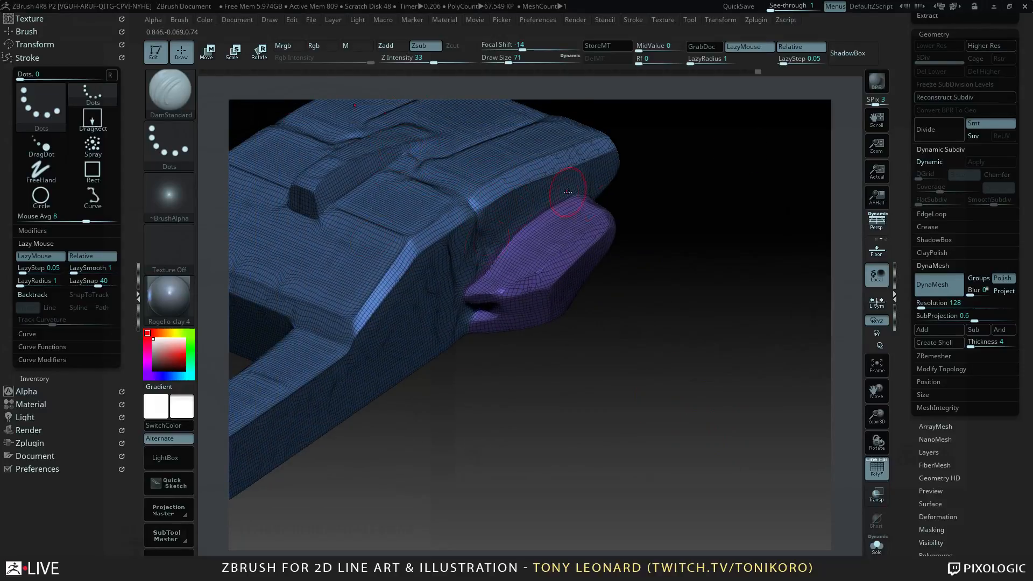
pyautogui.moveTo(600, 371); pyautogui.dragTo(672, 398)
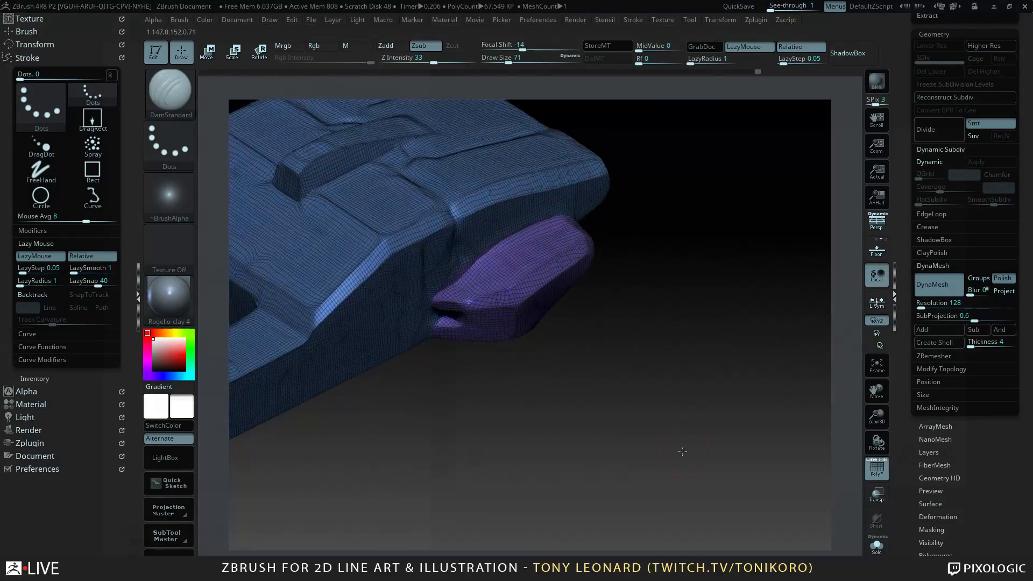
# - Isolate the fin polygroup, examine its open inner side and the Modify Topology options, and show the whole model again
pyautogui.keyDown('ctrl'); pyautogui.keyDown('shift'); pyautogui.click(560, 270); pyautogui.keyUp('shift'); pyautogui.keyUp('ctrl')
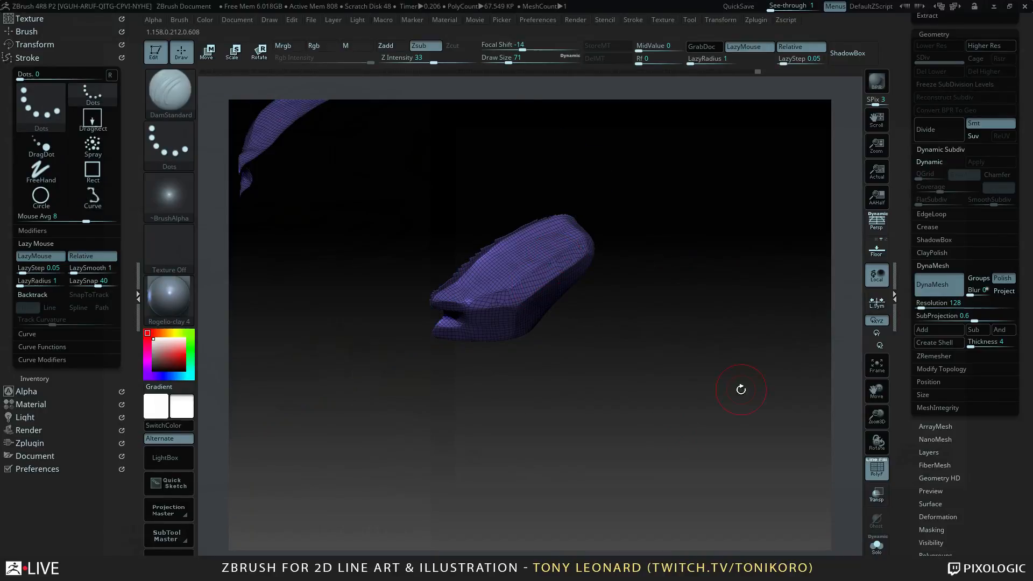
pyautogui.moveTo(740, 387); pyautogui.dragTo(776, 473)
pyautogui.scroll(-3, 919, 292)
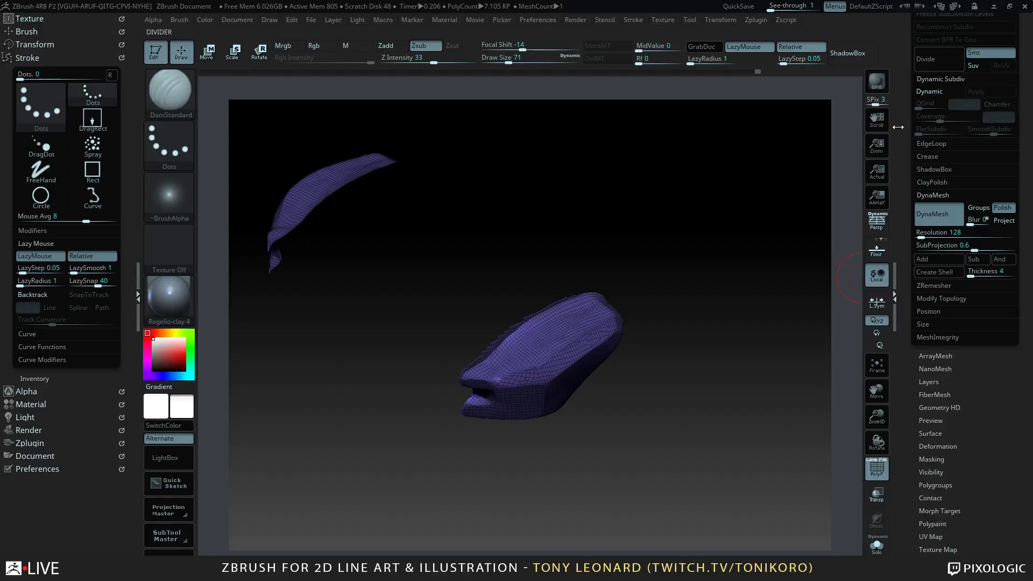
pyautogui.moveTo(905, 138); pyautogui.dragTo(895, 320)
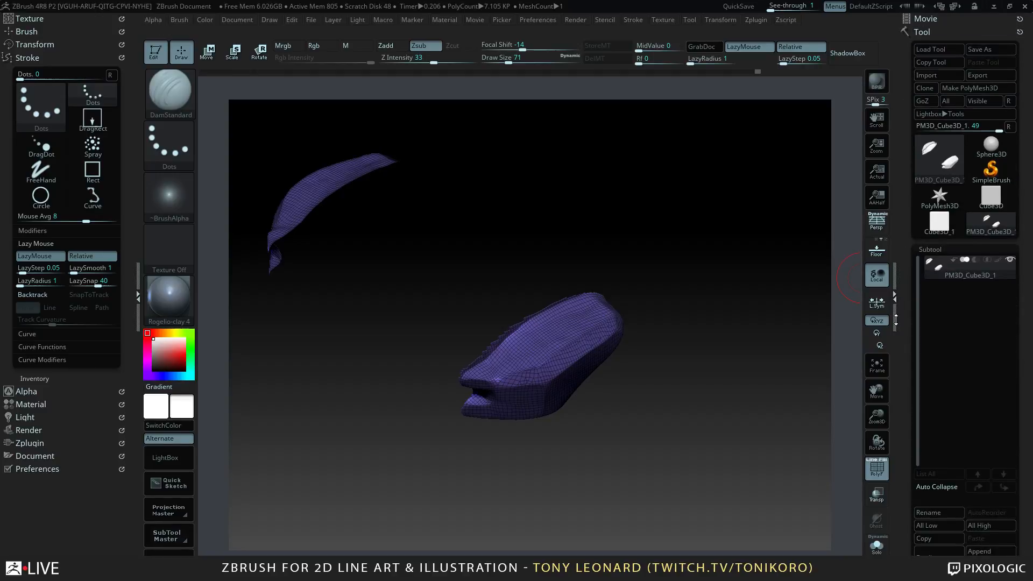
pyautogui.scroll(-10, 952, 334)
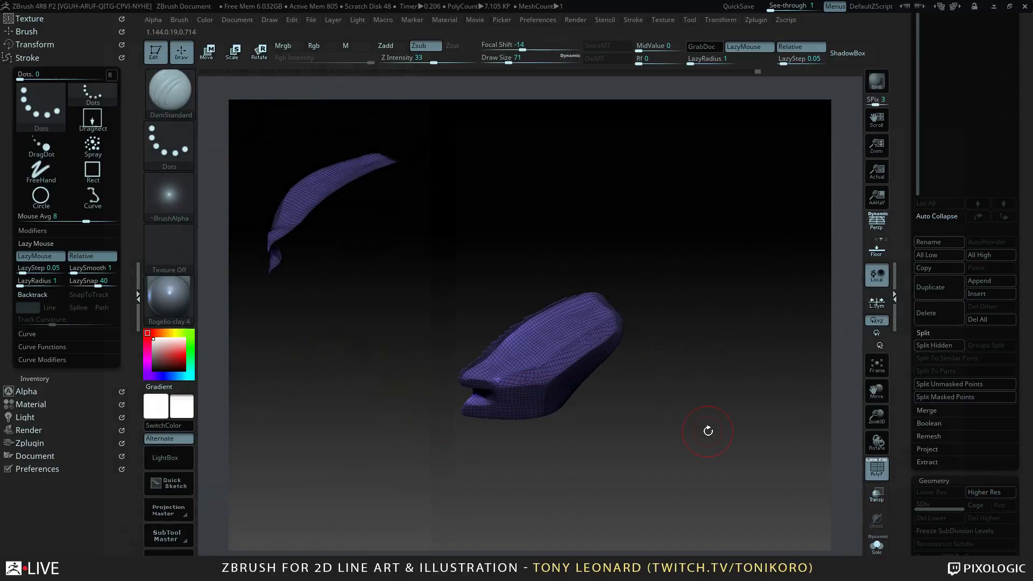
pyautogui.moveTo(708, 431); pyautogui.dragTo(774, 417)
pyautogui.scroll(-15, 906, 367)
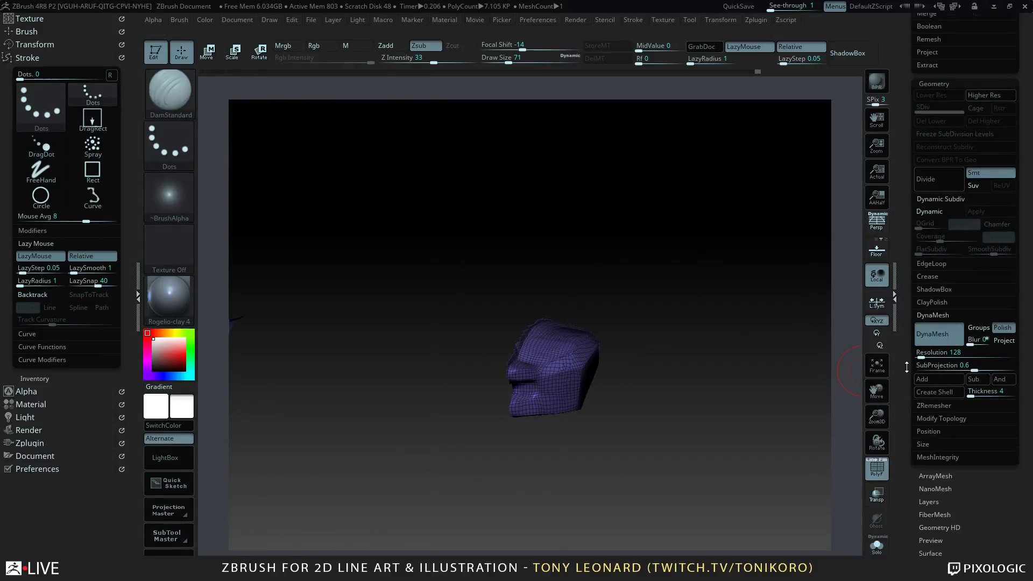
pyautogui.scroll(-4, 906, 366)
pyautogui.click(946, 327)
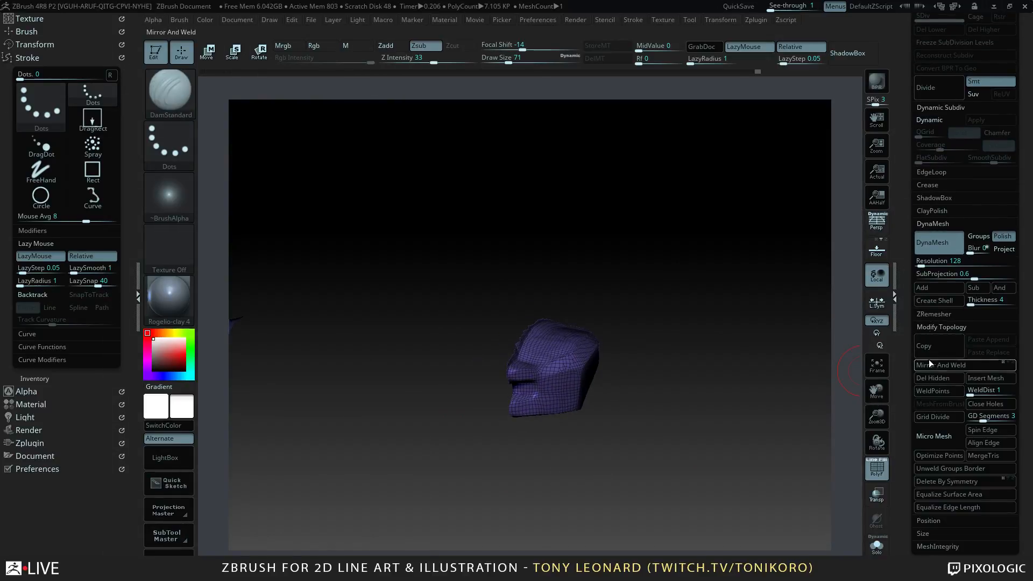
pyautogui.scroll(-2, 905, 454)
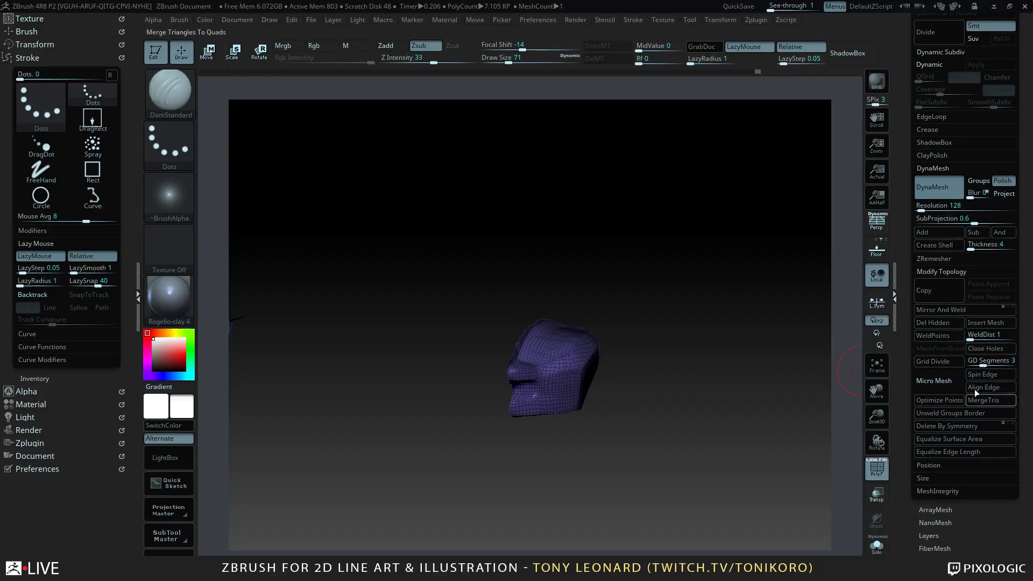
pyautogui.moveTo(740, 438); pyautogui.dragTo(706, 467)
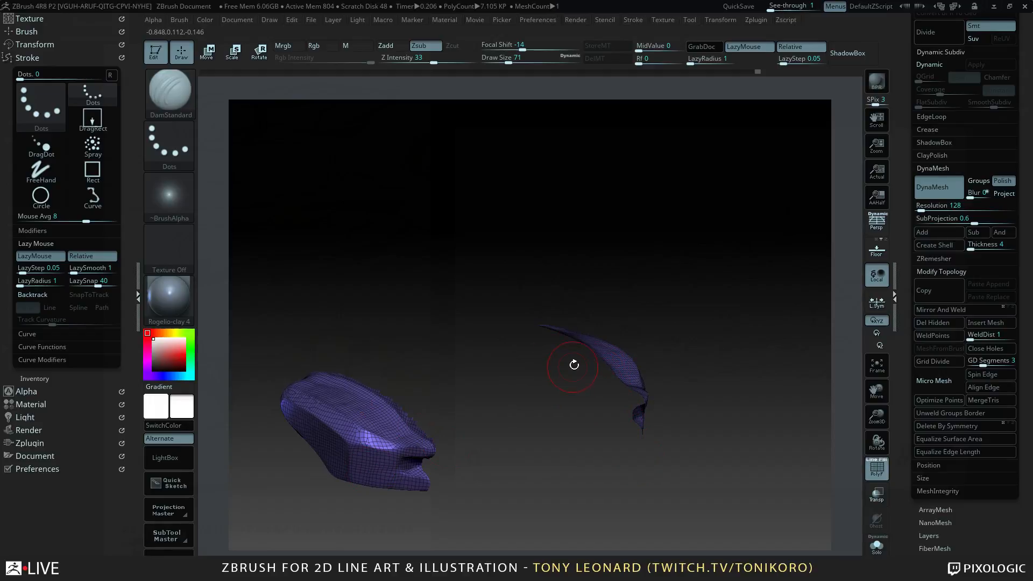
pyautogui.moveTo(714, 433)
pyautogui.mouseDown()
pyautogui.moveTo(732, 461)
pyautogui.moveTo(705, 459)
pyautogui.moveTo(725, 398)
pyautogui.moveTo(720, 460)
pyautogui.moveTo(716, 431)
pyautogui.moveTo(716, 451)
pyautogui.moveTo(716, 417)
pyautogui.moveTo(740, 498)
pyautogui.mouseUp()
pyautogui.keyDown('ctrl'); pyautogui.keyDown('shift'); pyautogui.click(712, 438); pyautogui.keyUp('shift'); pyautogui.keyUp('ctrl')
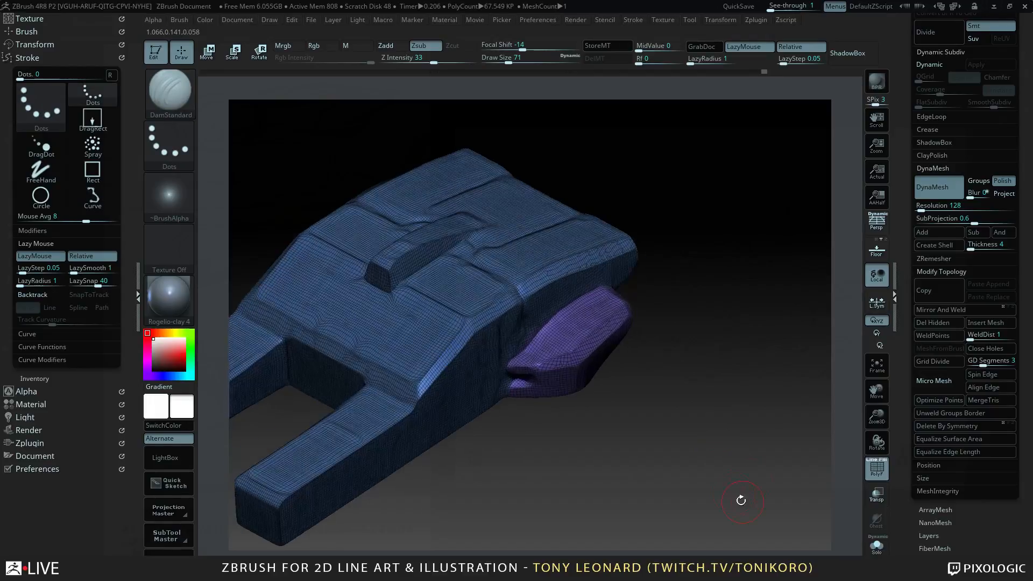
# - Hide the polyframe and polish the body's upper side edge above the fin with the hPolish brush
pyautogui.moveTo(673, 418); pyautogui.dragTo(703, 385)
pyautogui.moveTo(656, 446)
pyautogui.keyDown('alt'); pyautogui.mouseDown()
pyautogui.moveTo(694, 413)
pyautogui.moveTo(703, 440)
pyautogui.mouseUp(); pyautogui.keyUp('alt')
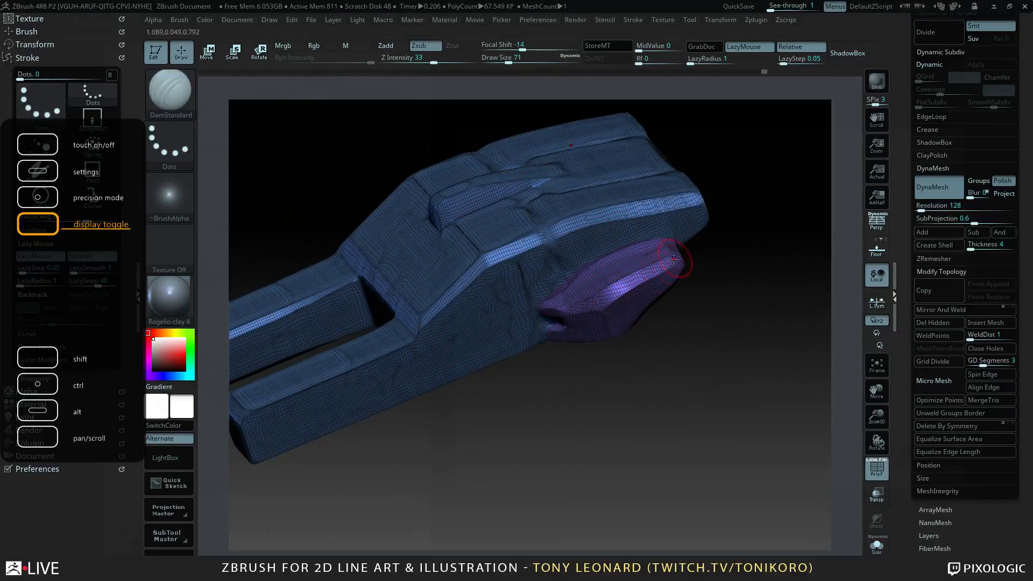
pyautogui.moveTo(421, 440); pyautogui.dragTo(666, 440)
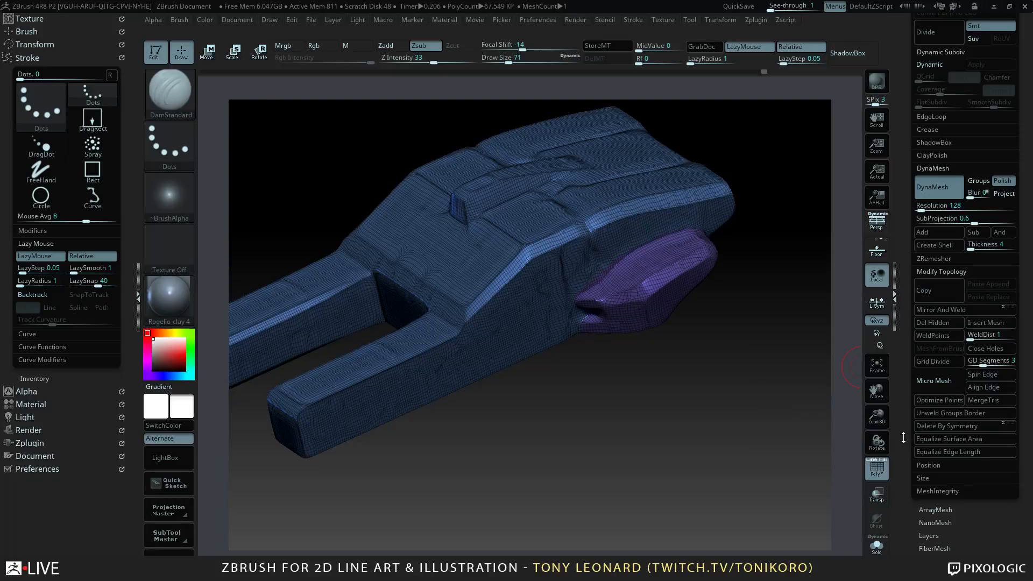
pyautogui.moveTo(689, 403); pyautogui.dragTo(696, 435)
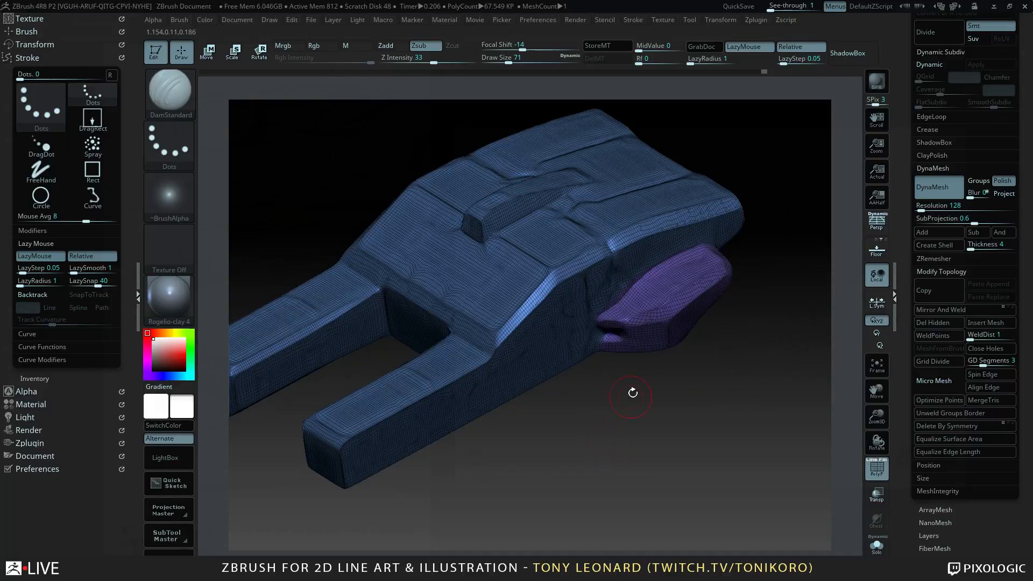
pyautogui.moveTo(603, 419); pyautogui.dragTo(635, 451)
pyautogui.keyDown('alt'); pyautogui.moveTo(638, 450); pyautogui.dragTo(619, 394); pyautogui.keyUp('alt')
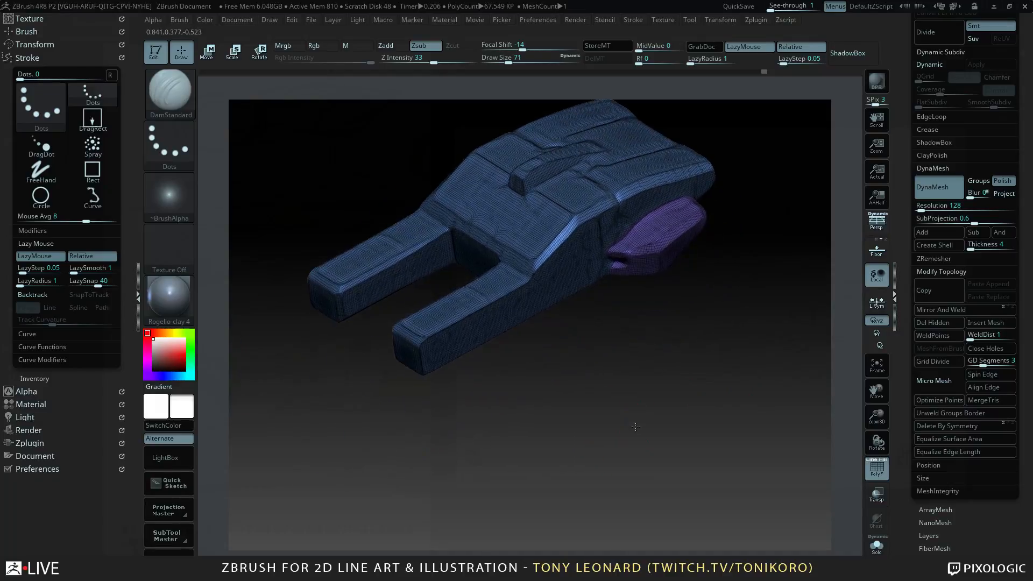
pyautogui.moveTo(639, 427)
pyautogui.mouseDown()
pyautogui.moveTo(632, 415)
pyautogui.moveTo(650, 428)
pyautogui.moveTo(635, 410)
pyautogui.mouseUp()
pyautogui.hotkey('shift', 'f')
pyautogui.press('b')
pyautogui.press('h')
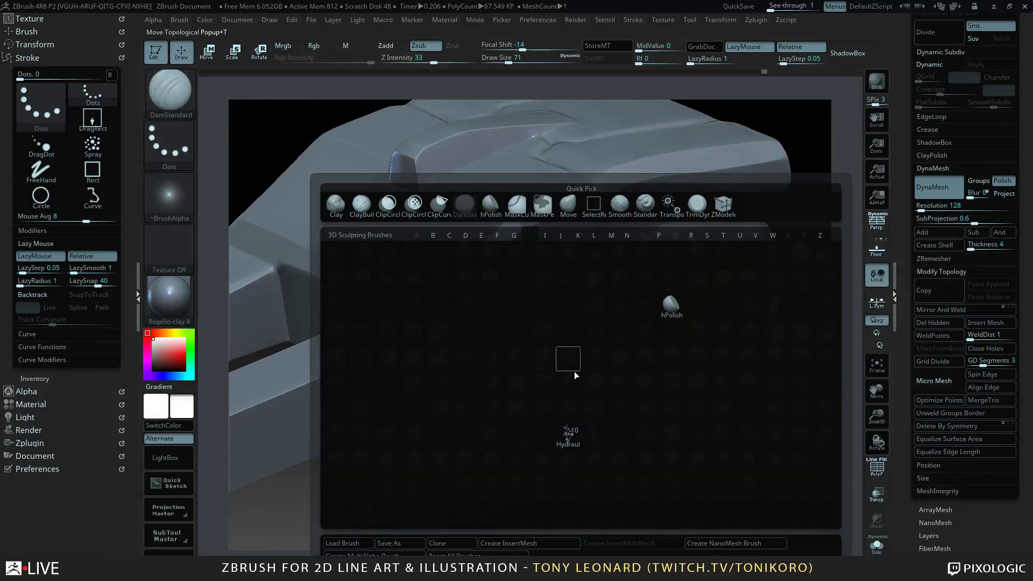
pyautogui.click(666, 316)
pyautogui.moveTo(607, 181); pyautogui.dragTo(706, 160)
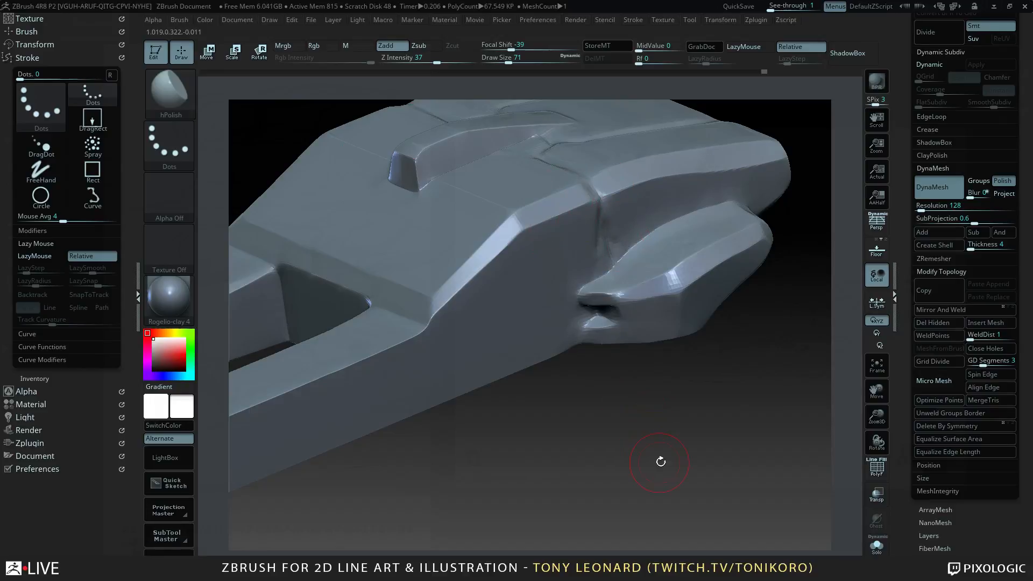
pyautogui.moveTo(661, 461); pyautogui.dragTo(655, 433)
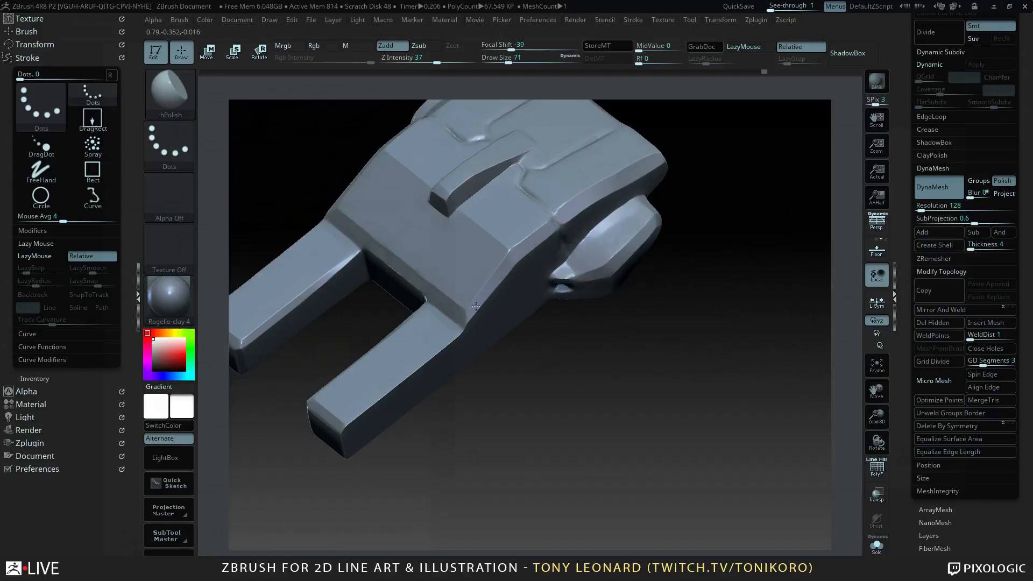
pyautogui.moveTo(576, 418)
pyautogui.mouseDown()
pyautogui.moveTo(619, 468)
pyautogui.moveTo(636, 450)
pyautogui.moveTo(594, 454)
pyautogui.mouseUp()
pyautogui.moveTo(747, 169)
pyautogui.keyDown('ctrl'); pyautogui.keyDown('shift'); pyautogui.mouseDown()
pyautogui.moveTo(703, 347)
pyautogui.moveTo(498, 466)
pyautogui.moveTo(659, 459)
pyautogui.moveTo(696, 490)
pyautogui.moveTo(721, 491)
pyautogui.moveTo(664, 487)
pyautogui.moveTo(591, 460)
pyautogui.moveTo(675, 274)
pyautogui.moveTo(686, 223)
pyautogui.moveTo(651, 325)
pyautogui.moveTo(682, 352)
pyautogui.moveTo(660, 340)
pyautogui.mouseUp(); pyautogui.keyUp('shift'); pyautogui.keyUp('ctrl')
pyautogui.moveTo(648, 383); pyautogui.dragTo(720, 435)
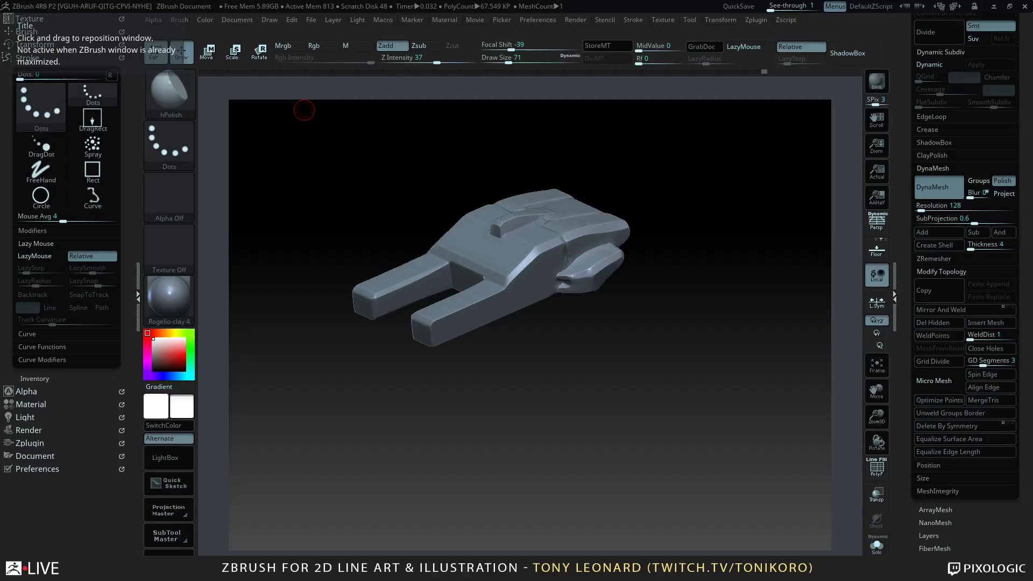
# - Switch to the browser and search the Pixologic documentation for "grow mask"
pyautogui.moveTo(0, 215); pyautogui.dragTo(903, 53)
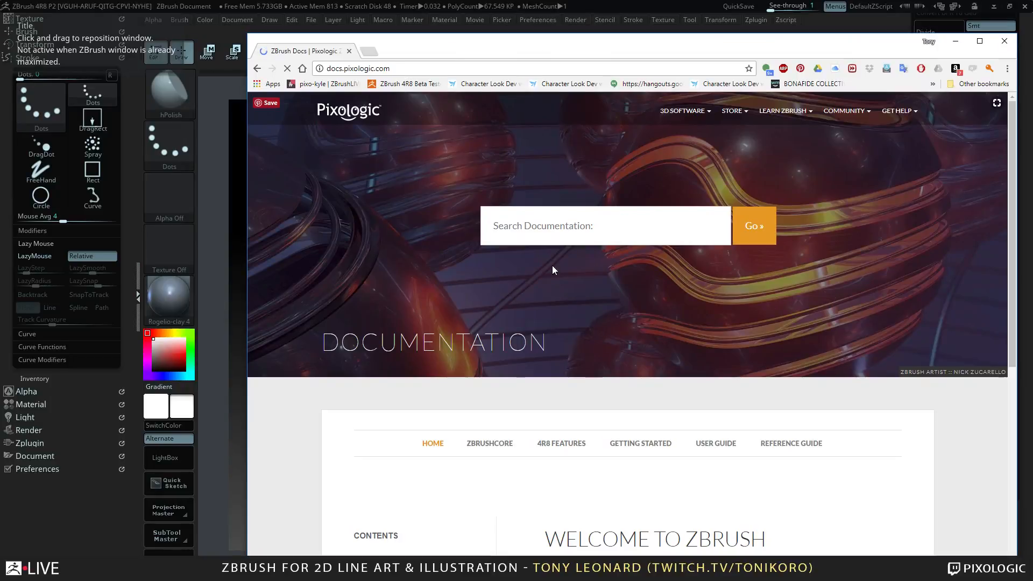
pyautogui.click(623, 238)
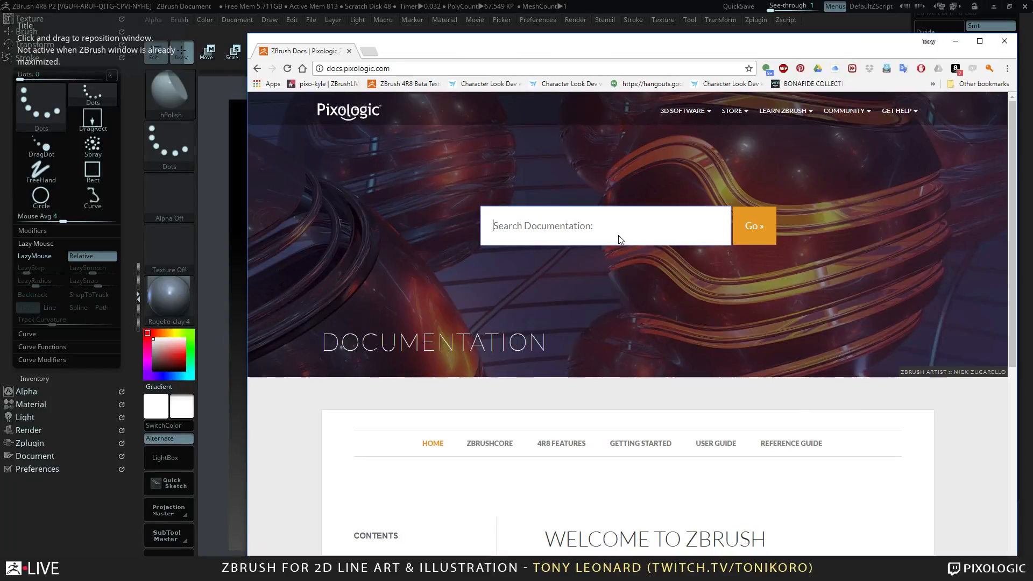
pyautogui.write('grow mask')
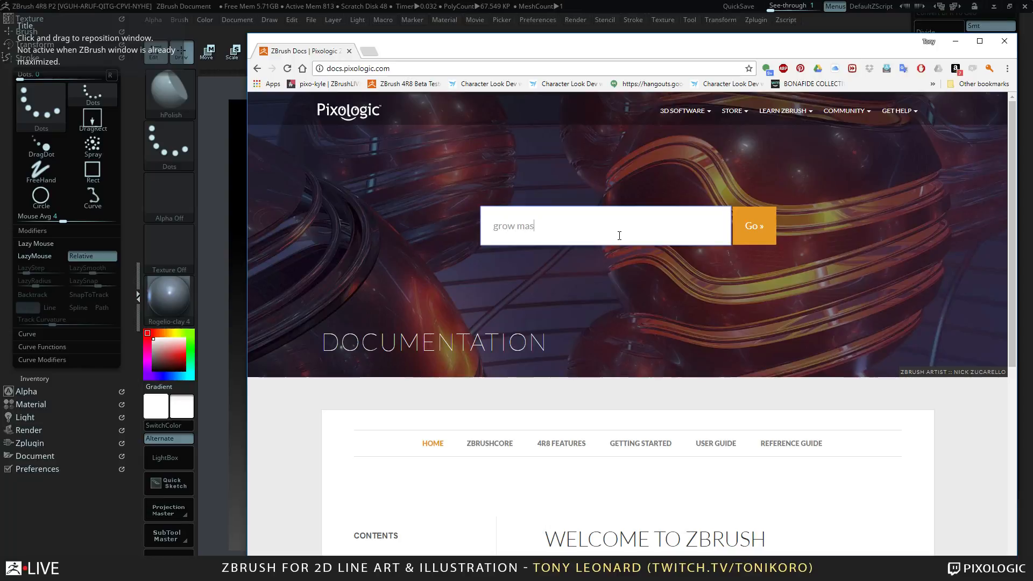
pyautogui.press('Return')
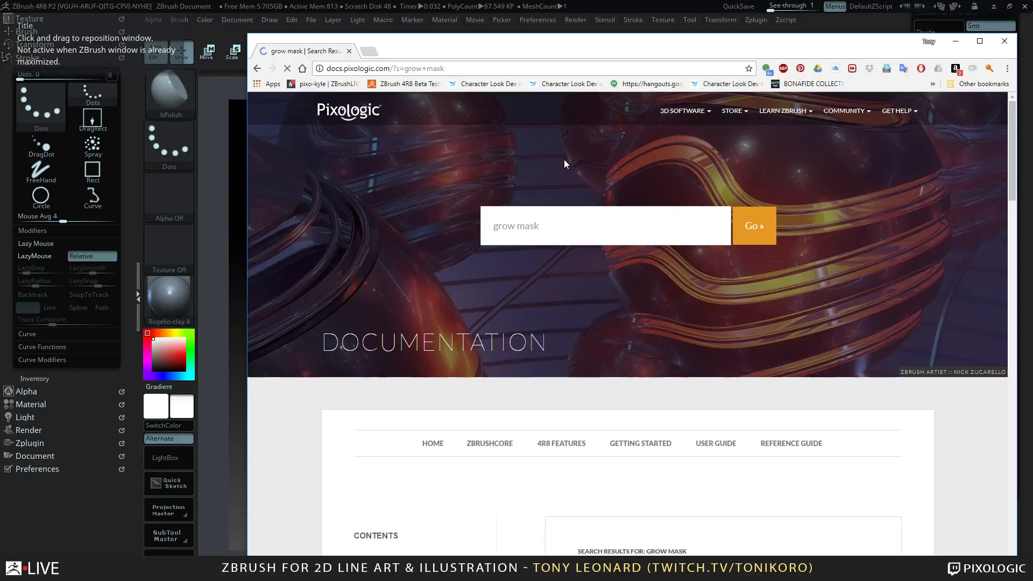
# - Look through the search results and open the user guide's Masking page
pyautogui.moveTo(725, 47); pyautogui.dragTo(717, 42)
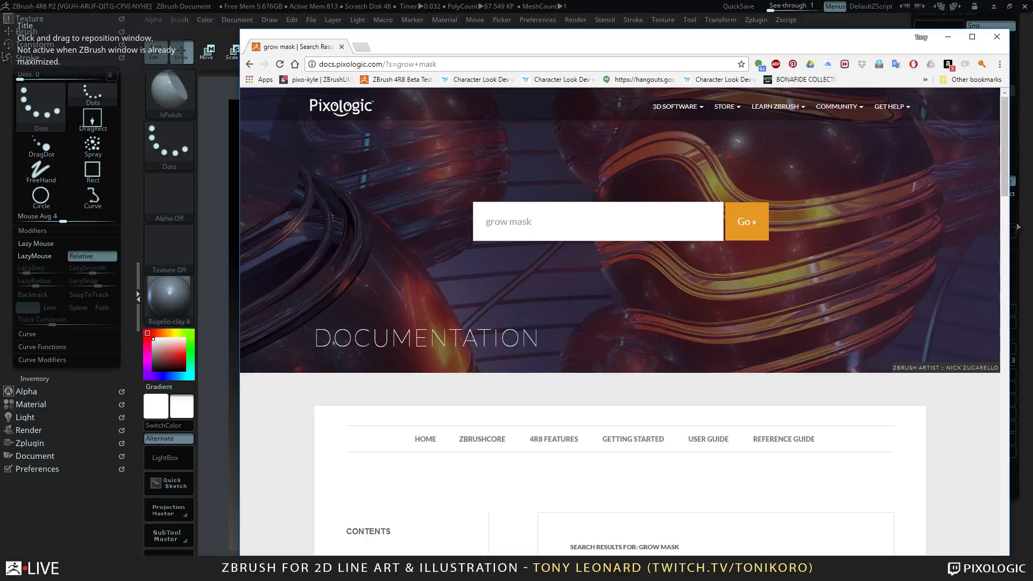
pyautogui.click(1009, 198)
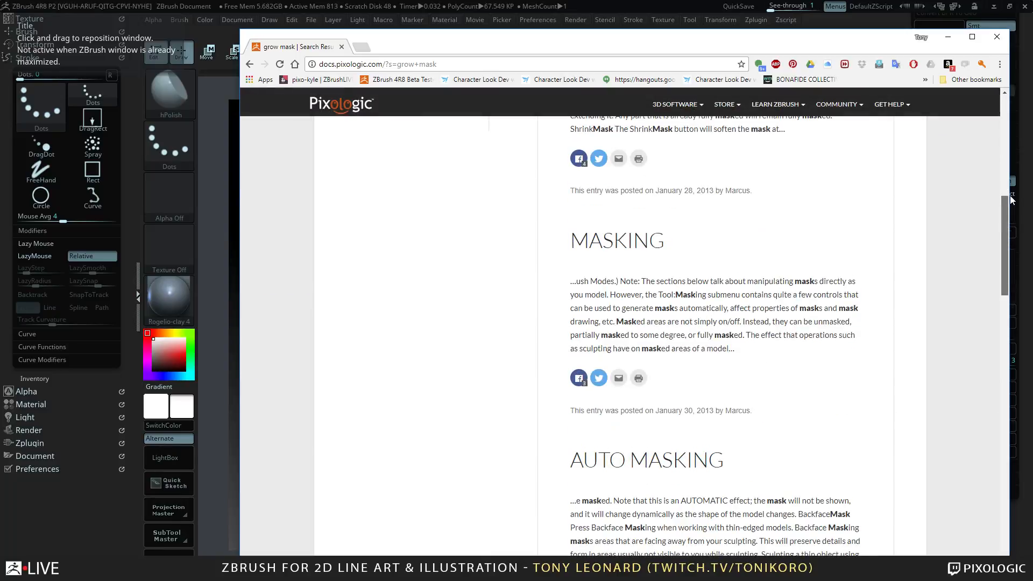
pyautogui.scroll(4, 1010, 199)
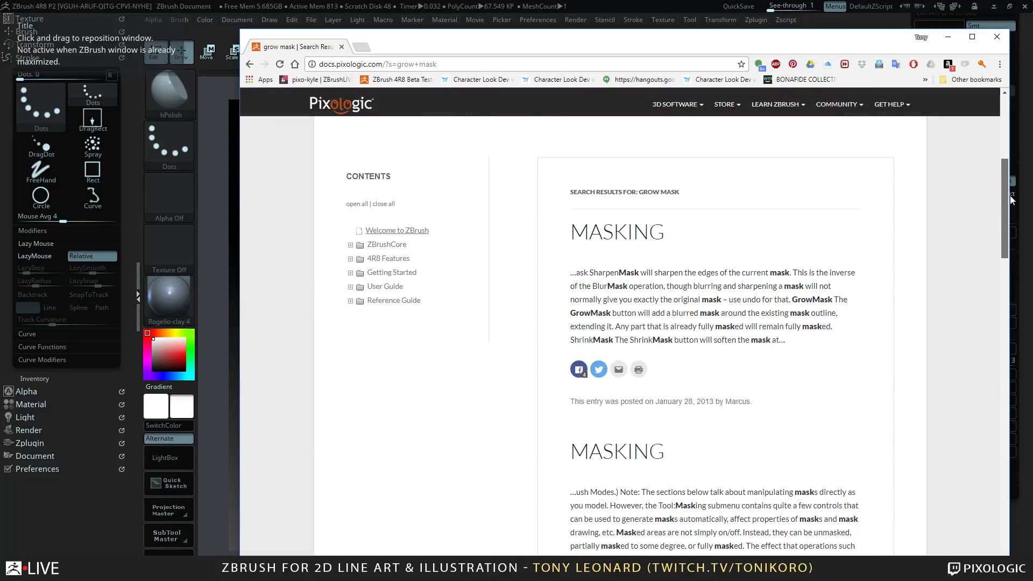
pyautogui.scroll(6, 1009, 199)
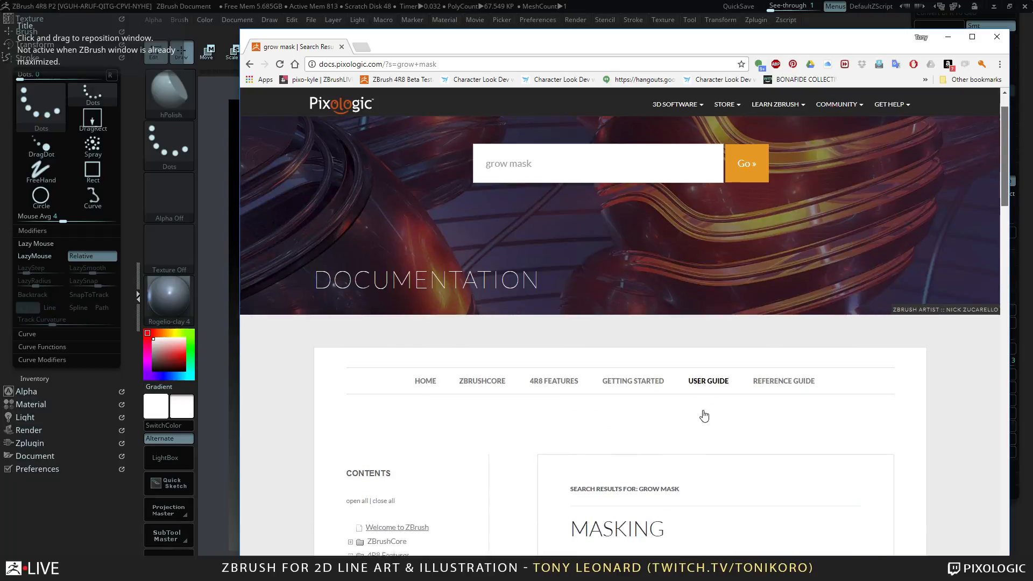
pyautogui.scroll(-15, 703, 414)
pyautogui.scroll(-4, 702, 415)
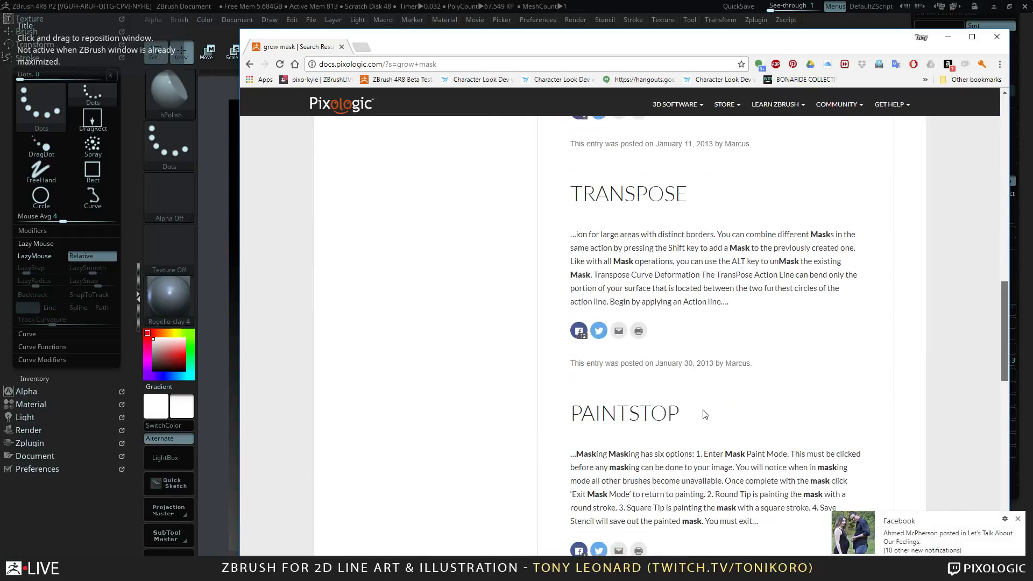
pyautogui.scroll(8, 702, 415)
pyautogui.scroll(2, 705, 413)
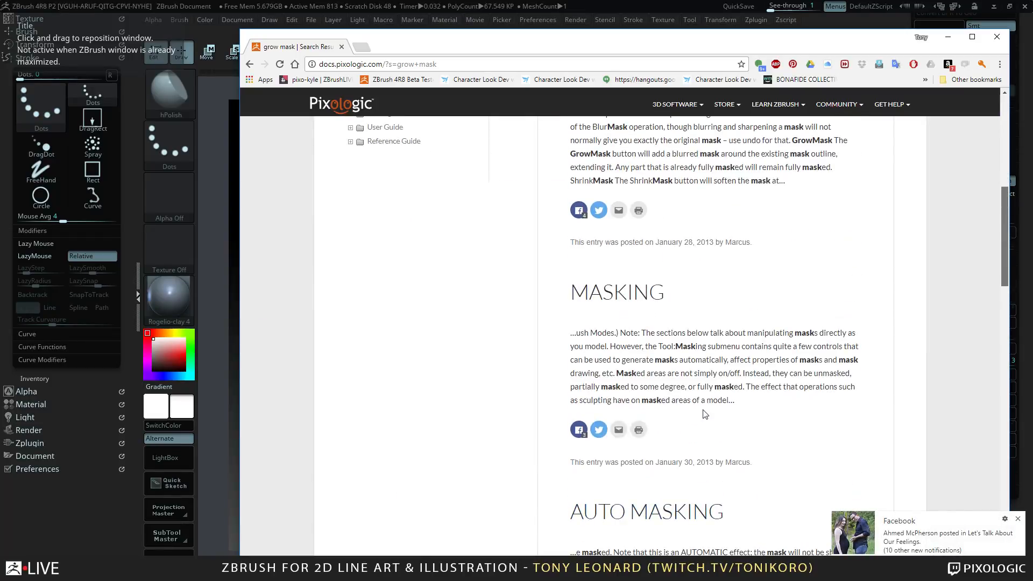
pyautogui.click(600, 293)
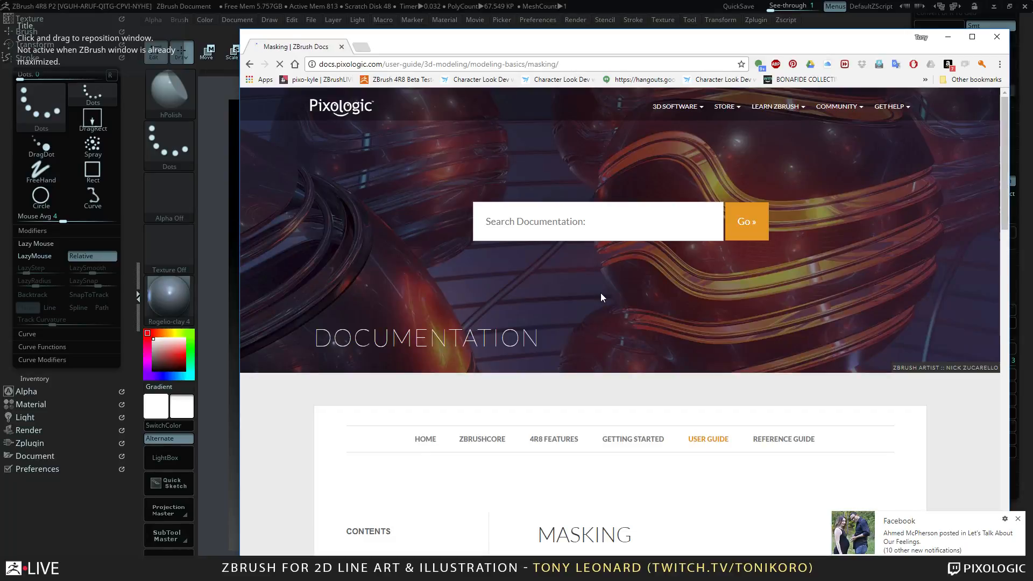
# - Read the Masking page's sections on painting, inverting, blurring, clearing, topology and polygroup masks, and return to ZBrush
pyautogui.scroll(-5, 422, 438)
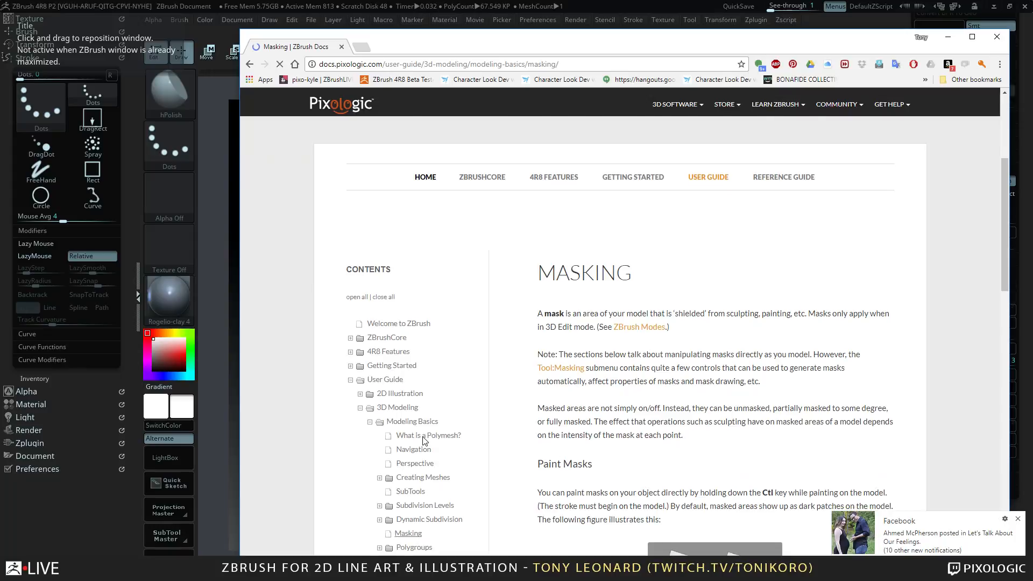
pyautogui.scroll(-5, 423, 440)
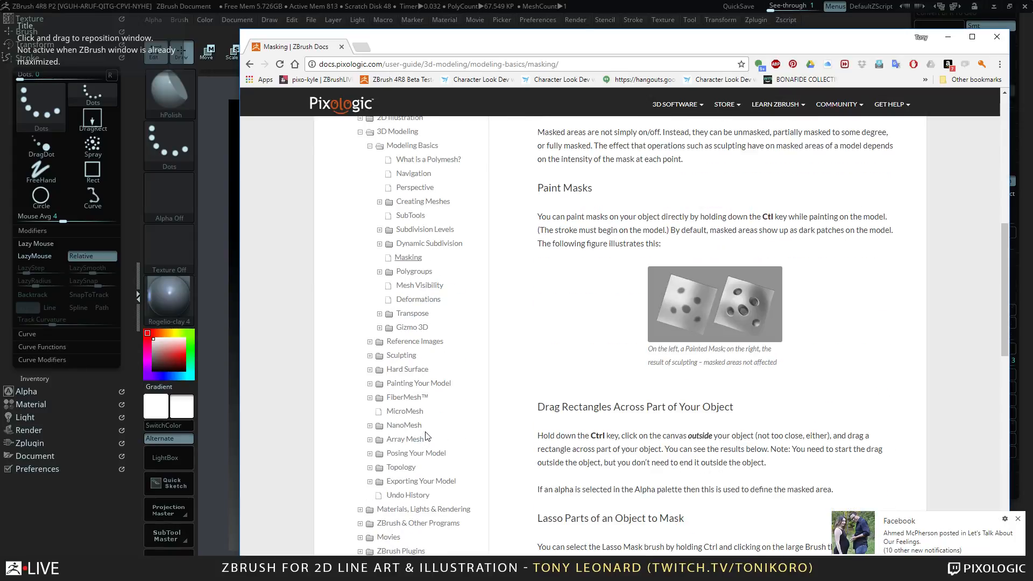
pyautogui.scroll(-5, 425, 435)
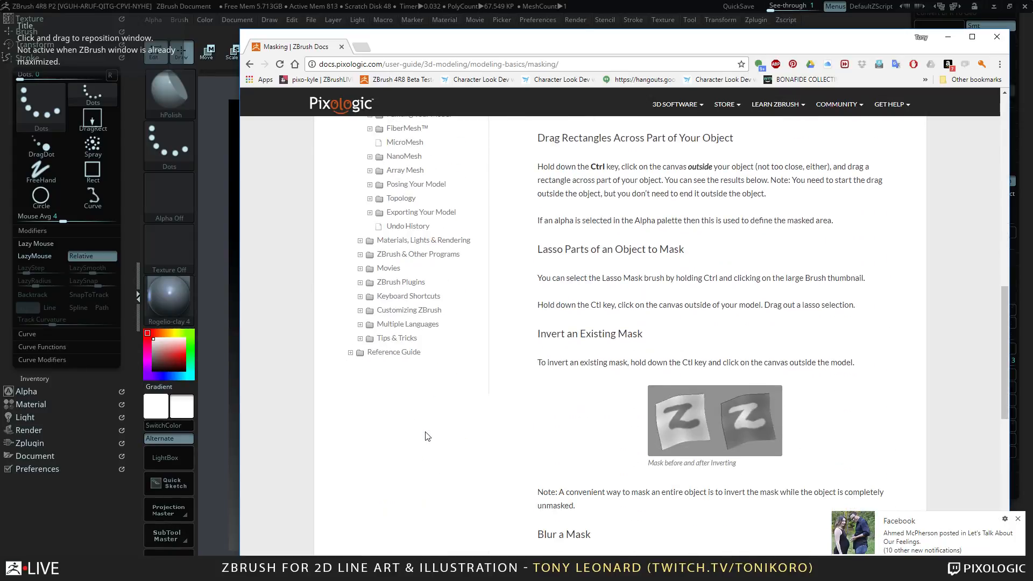
pyautogui.scroll(4, 427, 436)
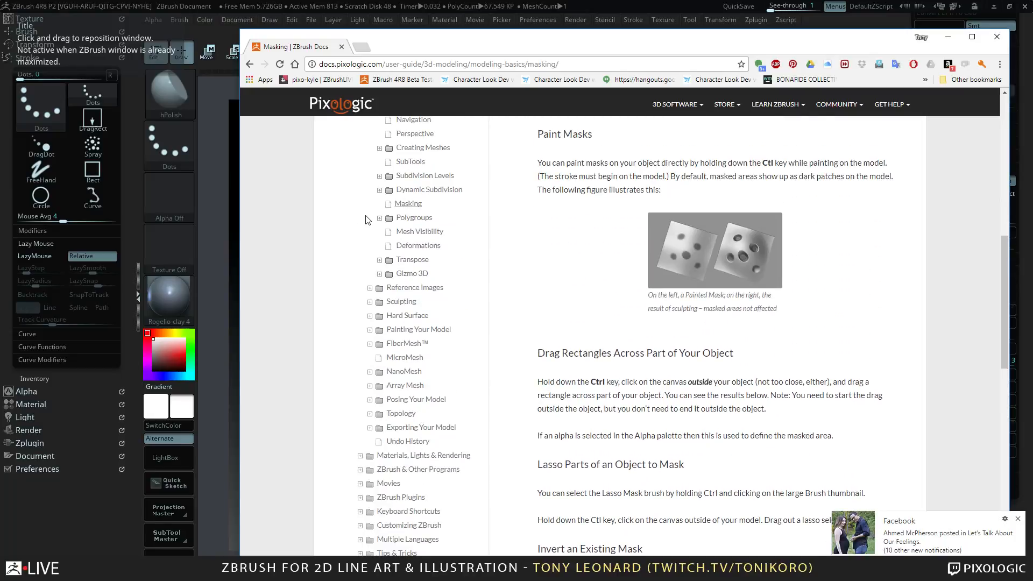
pyautogui.scroll(1, 476, 250)
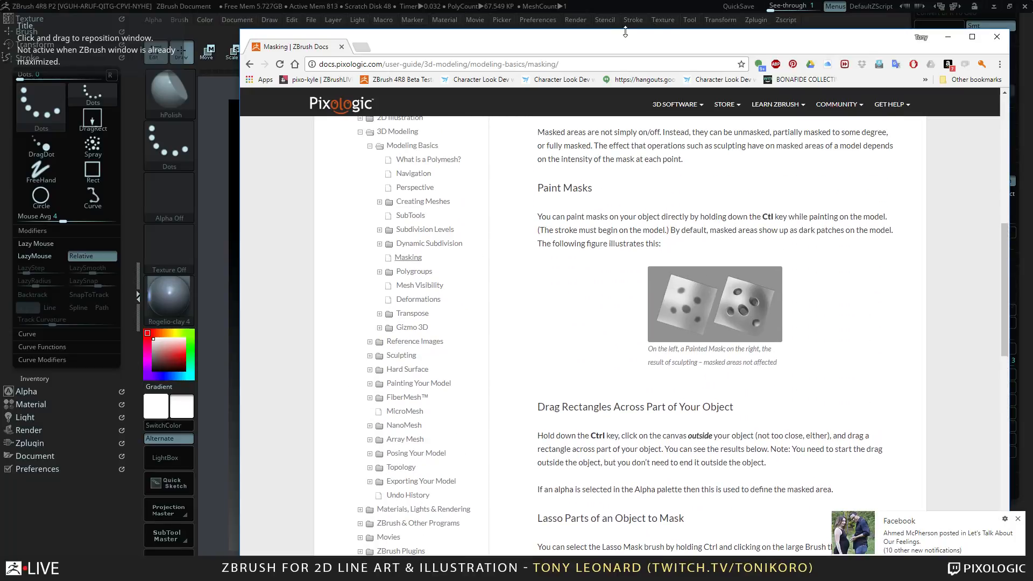
pyautogui.moveTo(622, 45); pyautogui.dragTo(492, 39)
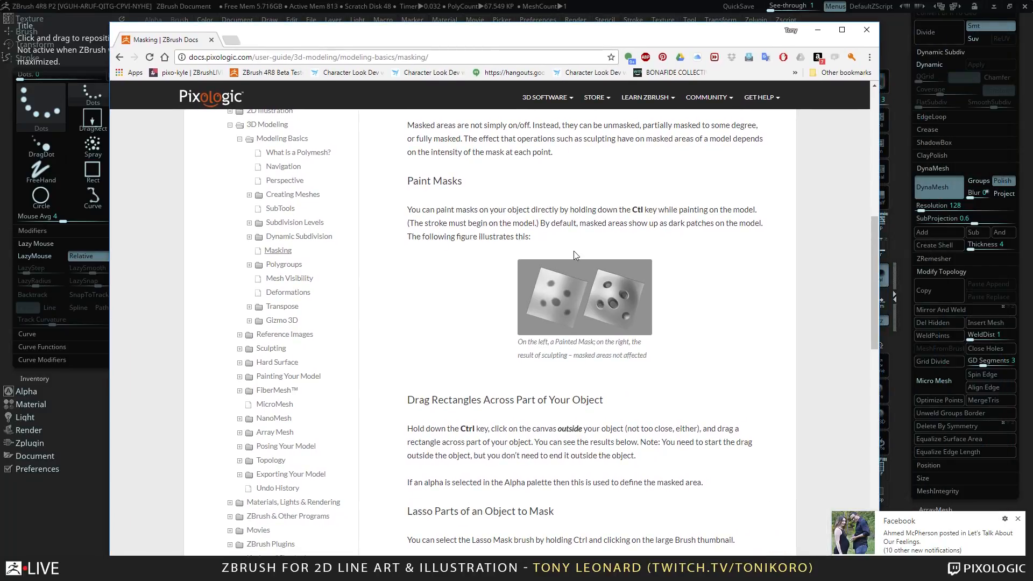
pyautogui.scroll(3, 573, 251)
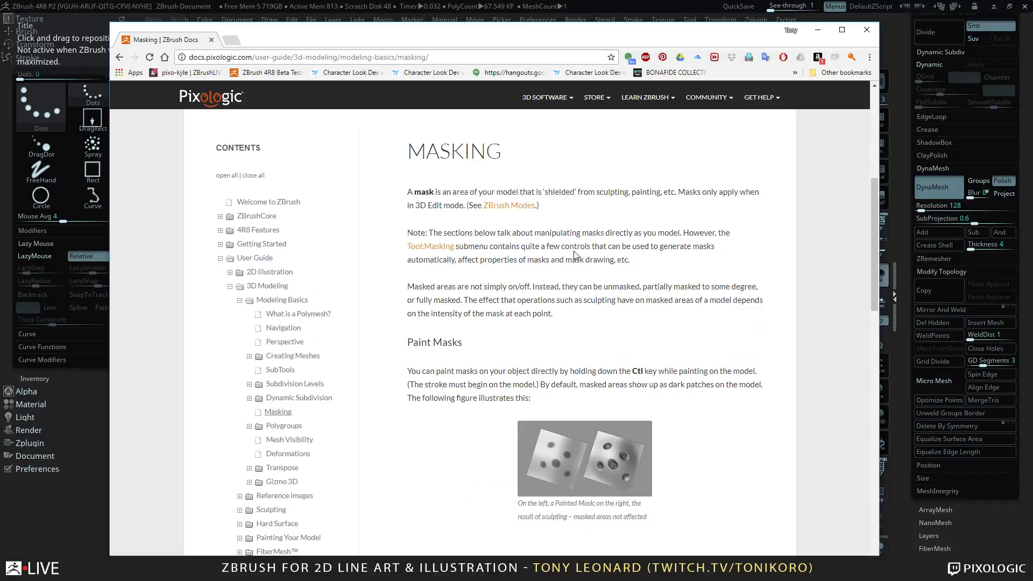
pyautogui.scroll(-10, 575, 254)
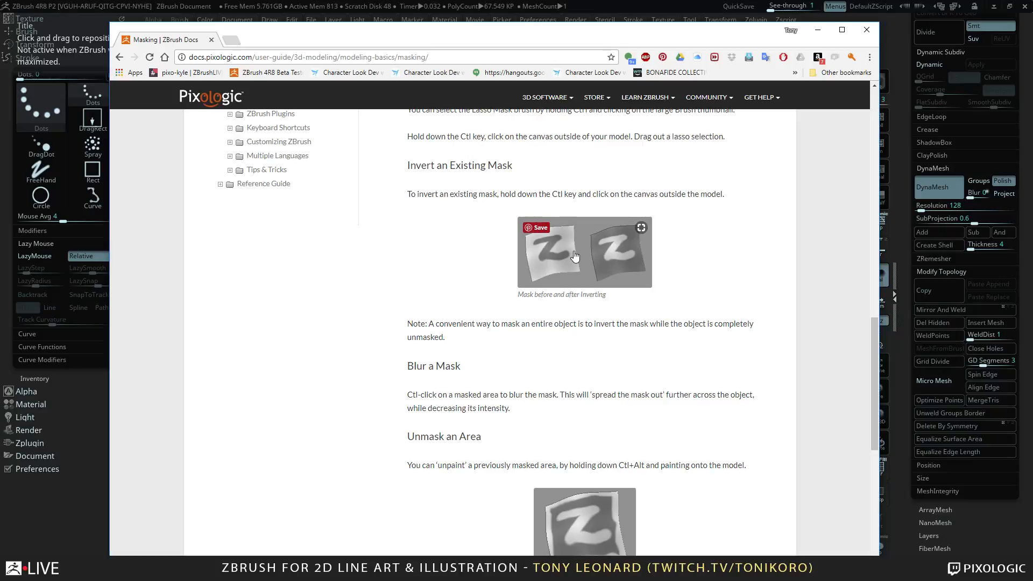
pyautogui.scroll(-1, 575, 255)
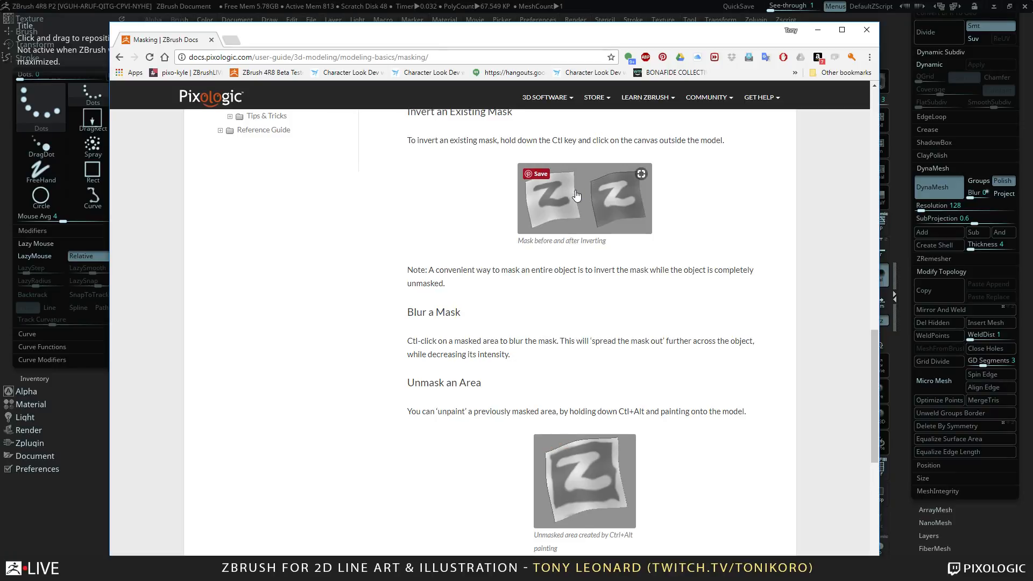
pyautogui.scroll(5, 575, 194)
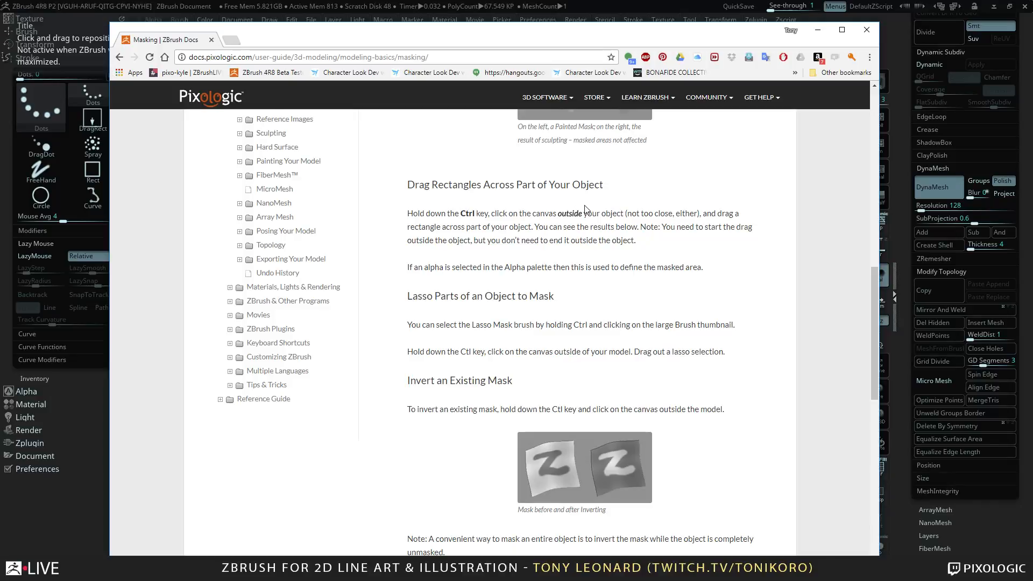
pyautogui.scroll(3, 584, 208)
pyautogui.scroll(-15, 585, 204)
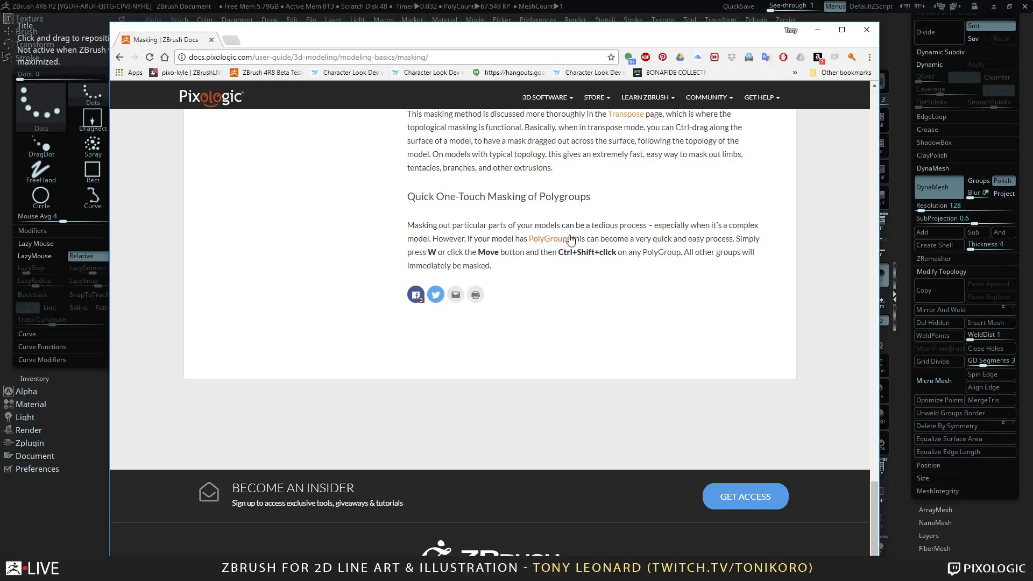
pyautogui.scroll(2, 450, 251)
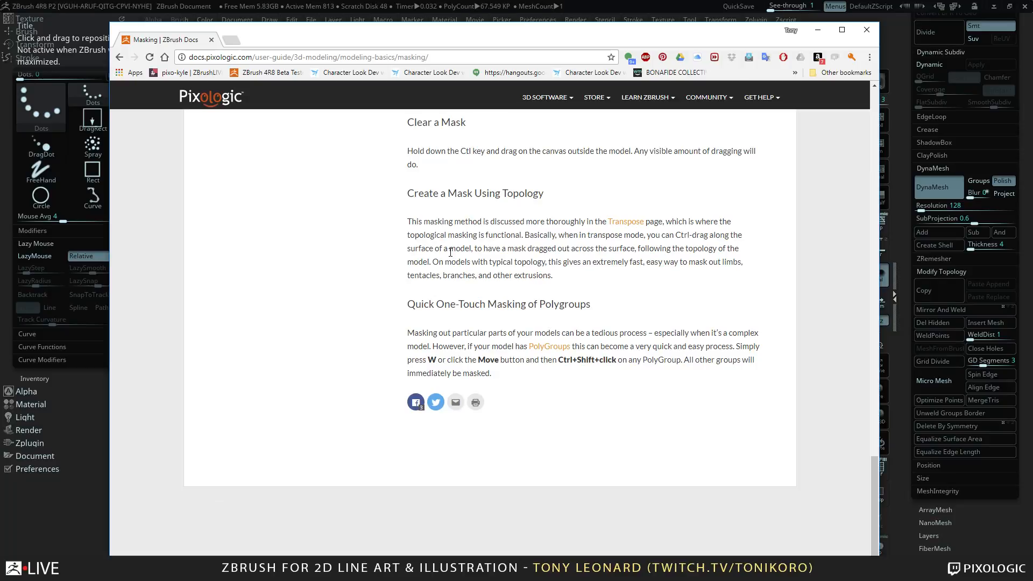
pyautogui.scroll(5, 451, 252)
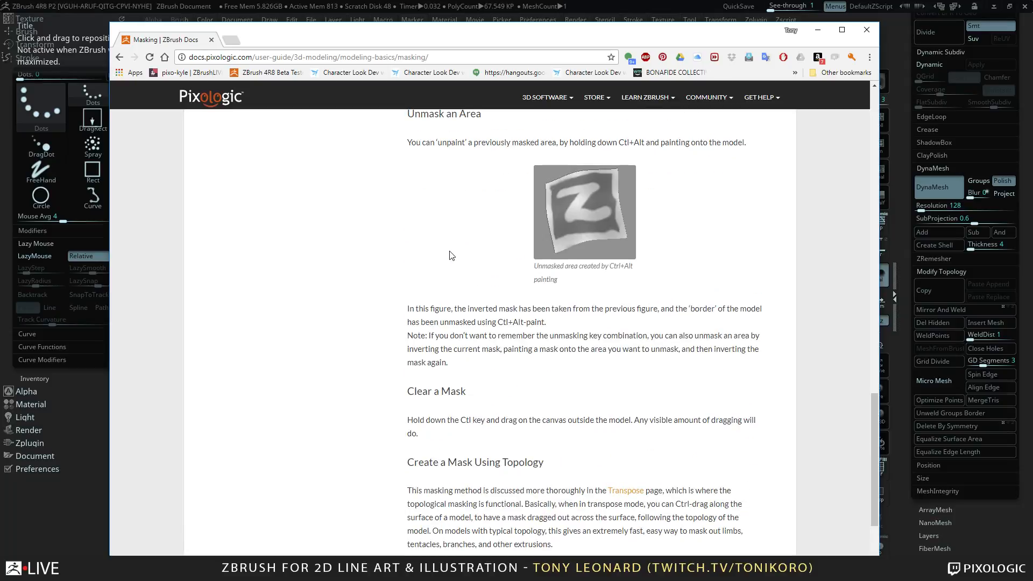
pyautogui.scroll(15, 451, 255)
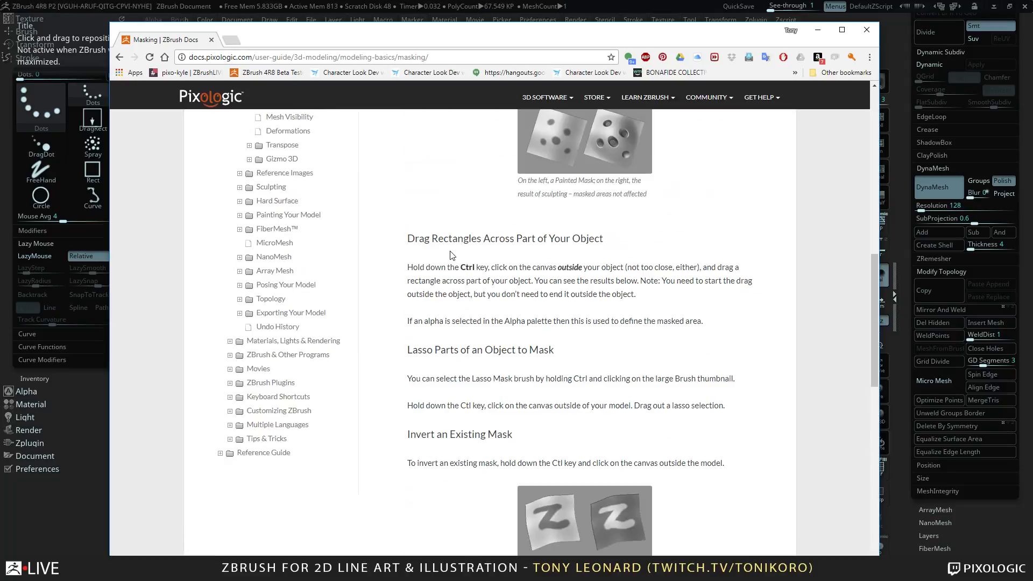
pyautogui.scroll(8, 450, 255)
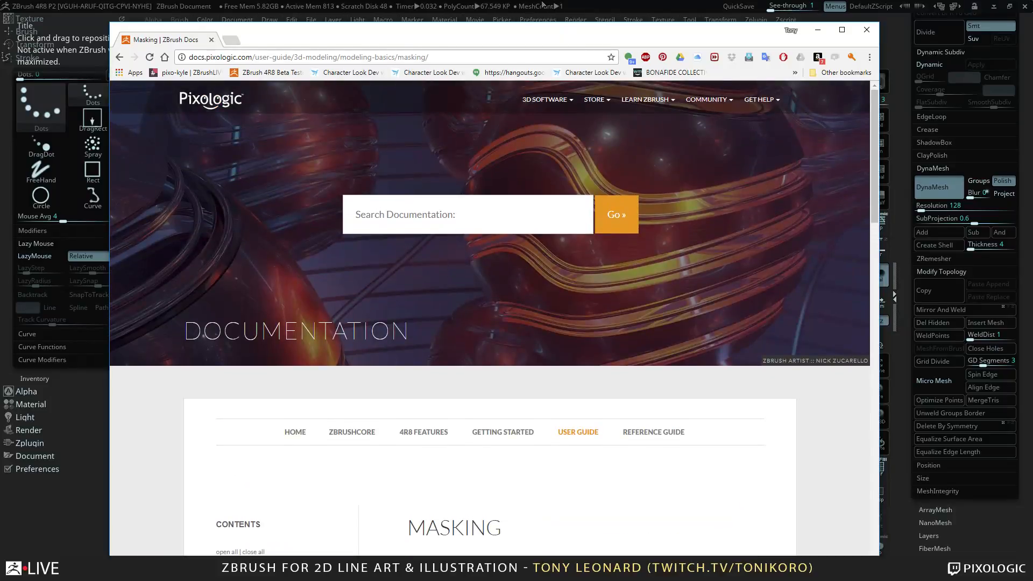
pyautogui.moveTo(532, 31); pyautogui.dragTo(0, 49)
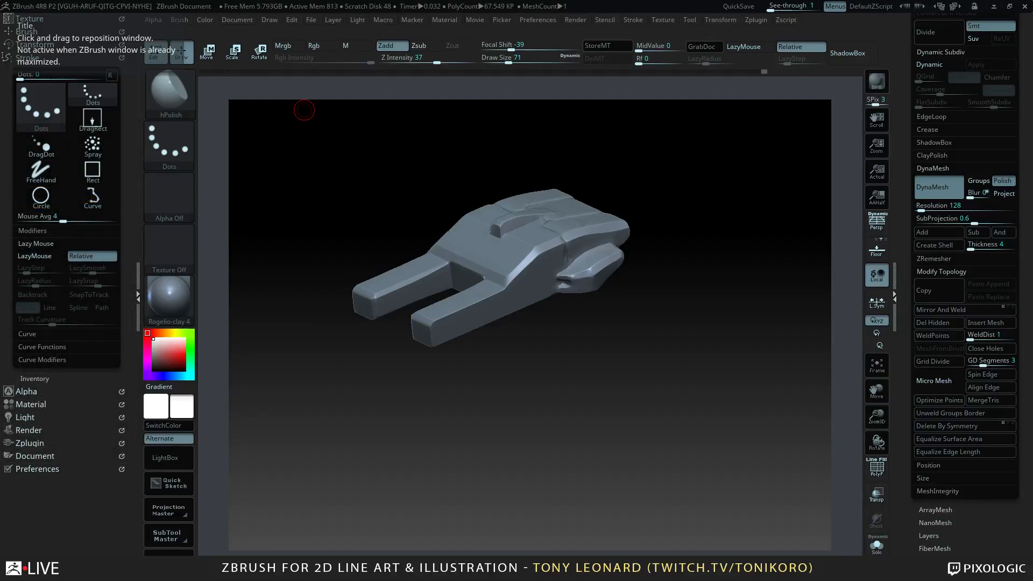
# - In side view, mask the body behind the prongs with a vertical MaskCurve line where the prongs meet the body
pyautogui.moveTo(533, 336); pyautogui.dragTo(586, 403)
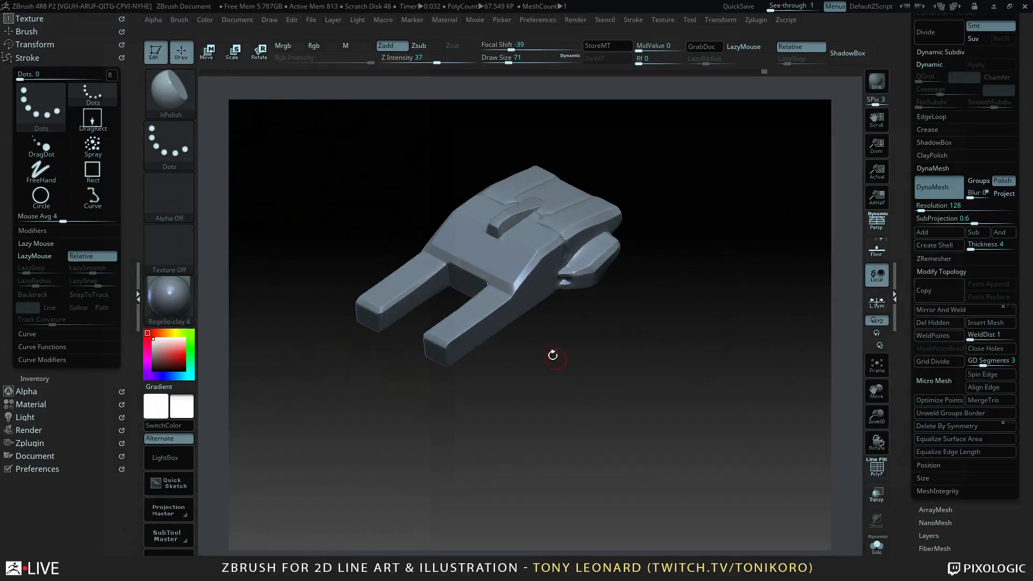
pyautogui.moveTo(565, 362)
pyautogui.keyDown('alt'); pyautogui.mouseDown()
pyautogui.moveTo(595, 343)
pyautogui.moveTo(610, 381)
pyautogui.moveTo(600, 337)
pyautogui.moveTo(604, 390)
pyautogui.mouseUp(); pyautogui.keyUp('alt')
pyautogui.hotkey('ctrl', 'shift')
pyautogui.click(167, 86)
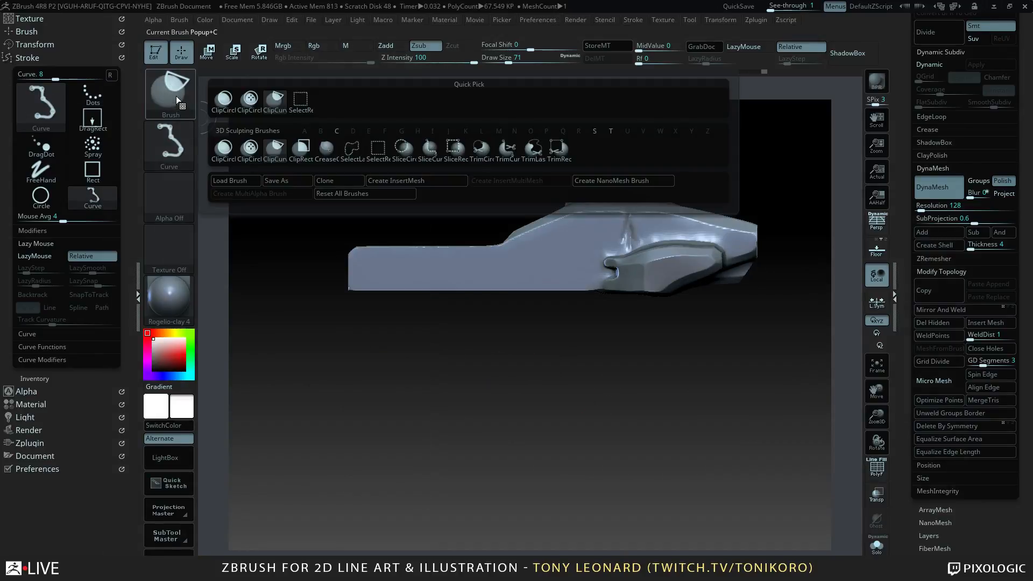
pyautogui.click(180, 88)
pyautogui.press('h')
pyautogui.press('p')
pyautogui.press('ctrl')
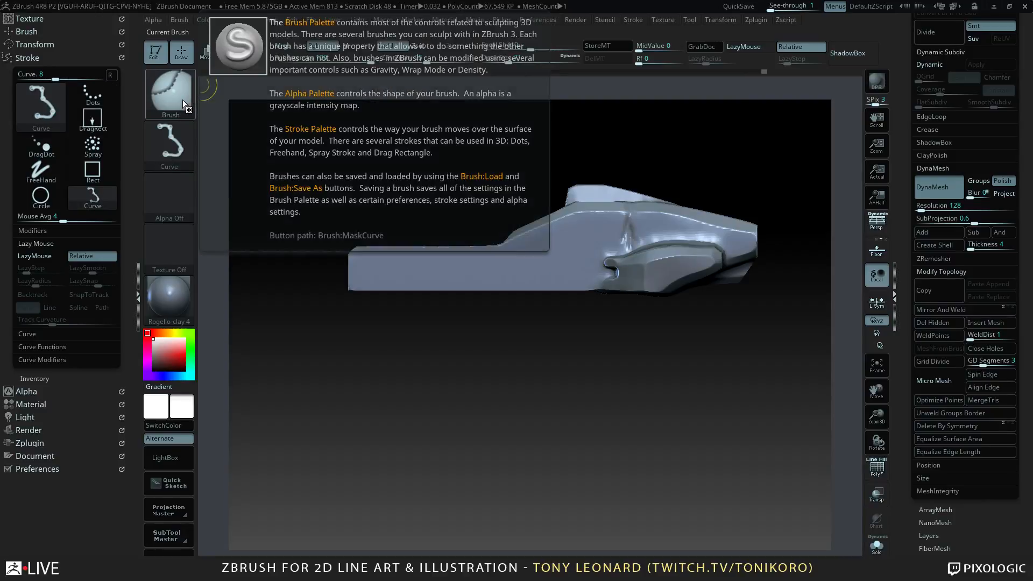
pyautogui.click(183, 100)
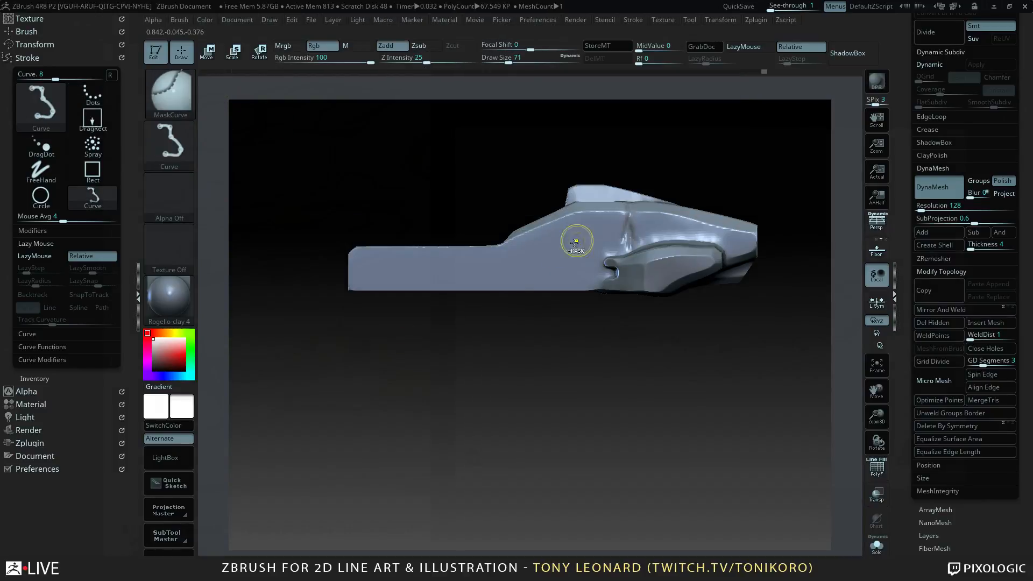
pyautogui.keyDown('ctrl'); pyautogui.moveTo(502, 134); pyautogui.dragTo(496, 466); pyautogui.keyUp('ctrl')
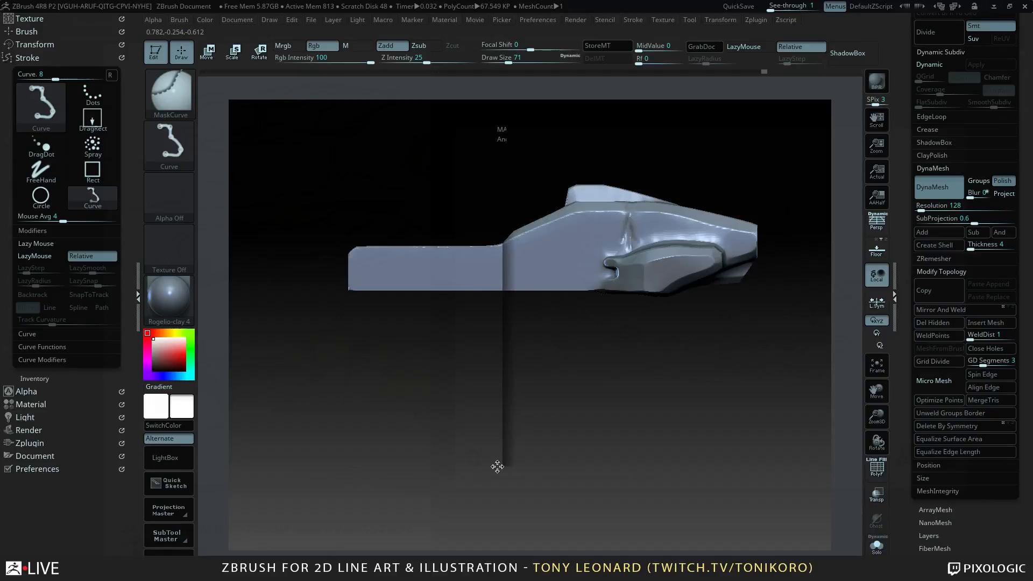
pyautogui.moveTo(629, 431); pyautogui.dragTo(679, 460)
pyautogui.keyDown('ctrl'); pyautogui.keyDown('shift'); pyautogui.moveTo(608, 401); pyautogui.dragTo(613, 158); pyautogui.keyUp('shift'); pyautogui.keyUp('ctrl')
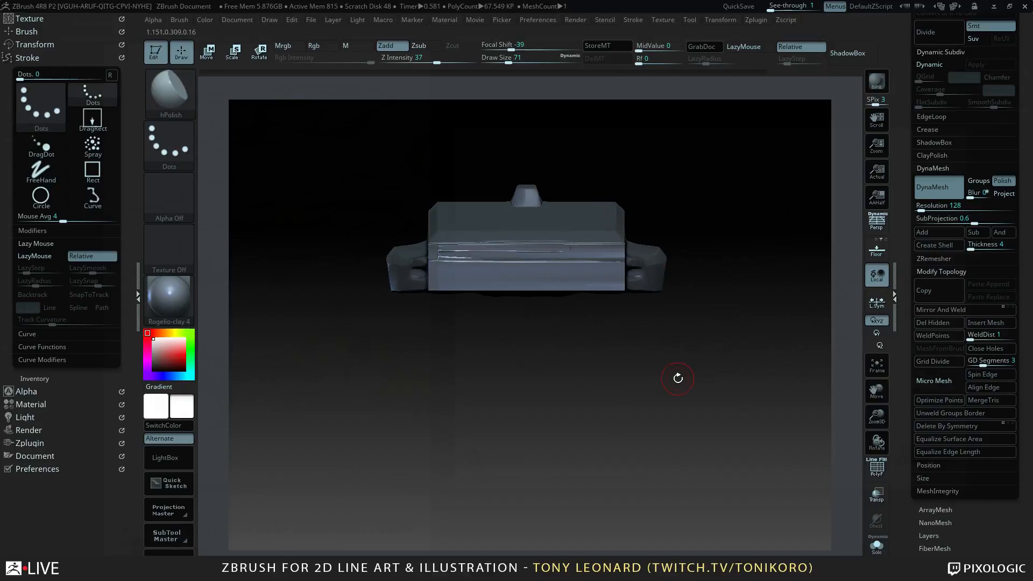
pyautogui.press('ctrl')
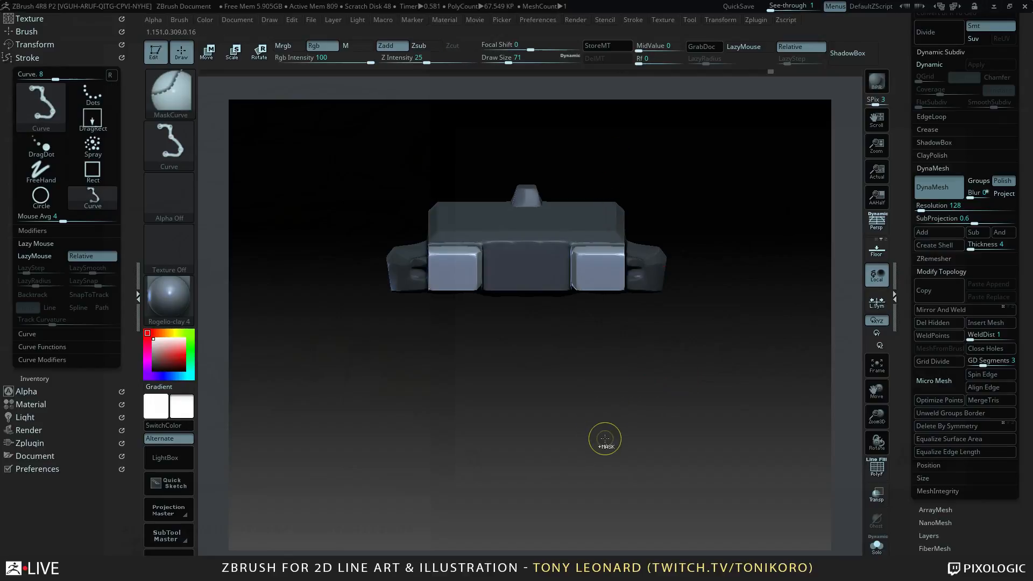
pyautogui.keyDown('ctrl'); pyautogui.moveTo(603, 437); pyautogui.dragTo(601, 134); pyautogui.keyUp('ctrl')
pyautogui.keyDown('ctrl'); pyautogui.moveTo(612, 131); pyautogui.dragTo(610, 128); pyautogui.keyUp('ctrl')
pyautogui.moveTo(661, 323)
pyautogui.mouseDown()
pyautogui.moveTo(622, 337)
pyautogui.moveTo(677, 371)
pyautogui.moveTo(655, 346)
pyautogui.moveTo(578, 154)
pyautogui.moveTo(628, 221)
pyautogui.mouseUp()
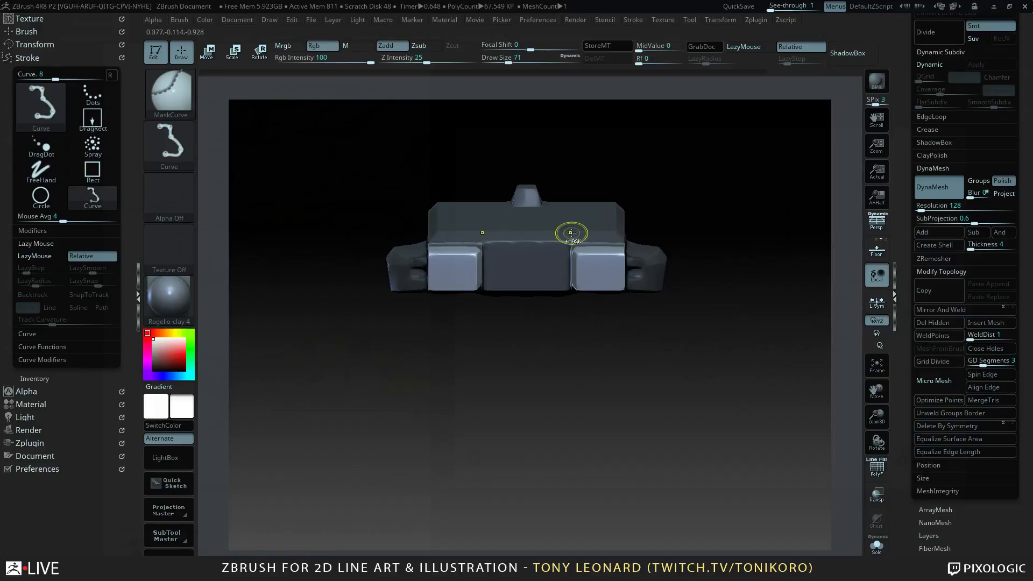
# - In front view, mask all but the prongs' outer upper corners with MaskPen, bevel those corners with ClipCurve, and clear the mask and remesh
pyautogui.hotkey('ctrl', 'b')
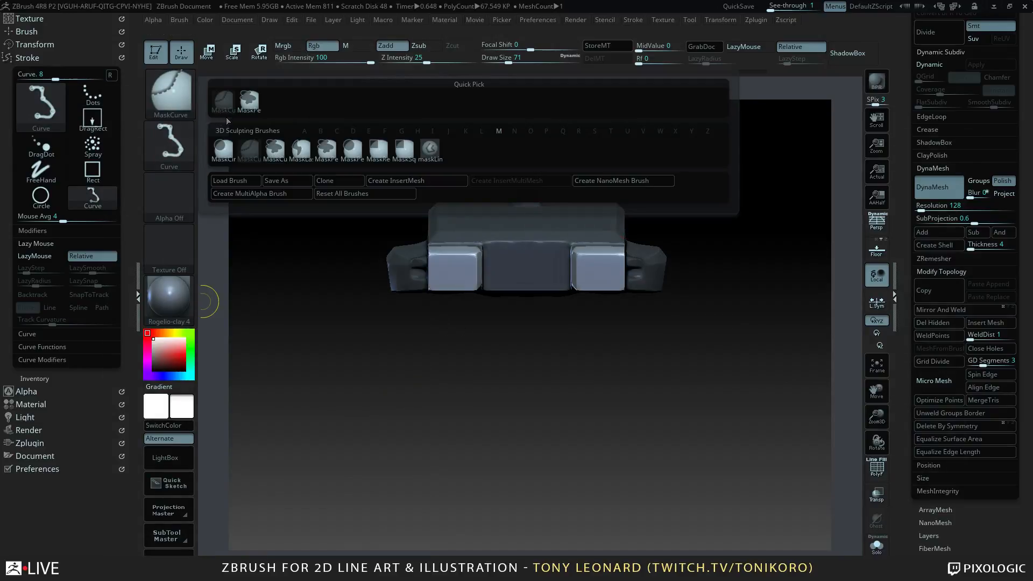
pyautogui.click(252, 105)
pyautogui.keyDown('ctrl'); pyautogui.moveTo(541, 414); pyautogui.dragTo(618, 218); pyautogui.keyUp('ctrl')
pyautogui.moveTo(635, 414)
pyautogui.keyDown('ctrl'); pyautogui.mouseDown()
pyautogui.moveTo(658, 398)
pyautogui.moveTo(659, 278)
pyautogui.moveTo(572, 259)
pyautogui.mouseUp(); pyautogui.keyUp('ctrl')
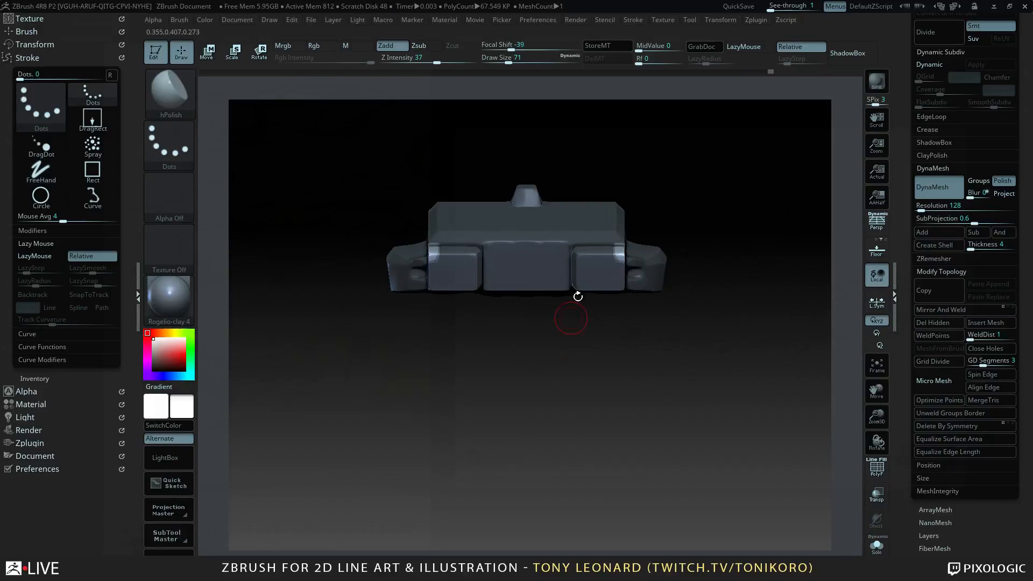
pyautogui.moveTo(565, 162)
pyautogui.keyDown('ctrl'); pyautogui.keyDown('shift'); pyautogui.mouseDown()
pyautogui.moveTo(675, 231)
pyautogui.moveTo(707, 277)
pyautogui.moveTo(680, 298)
pyautogui.mouseUp(); pyautogui.keyUp('shift'); pyautogui.keyUp('ctrl')
pyautogui.moveTo(689, 249); pyautogui.dragTo(724, 401)
pyautogui.moveTo(692, 367)
pyautogui.keyDown('ctrl'); pyautogui.mouseDown()
pyautogui.moveTo(722, 436)
pyautogui.moveTo(677, 379)
pyautogui.mouseUp(); pyautogui.keyUp('ctrl')
# - Smooth the outer junction of prongs and body and flatten it with the TrimDynamic brush at draw size 54
pyautogui.keyDown('shift'); pyautogui.moveTo(552, 277); pyautogui.dragTo(547, 282); pyautogui.keyUp('shift')
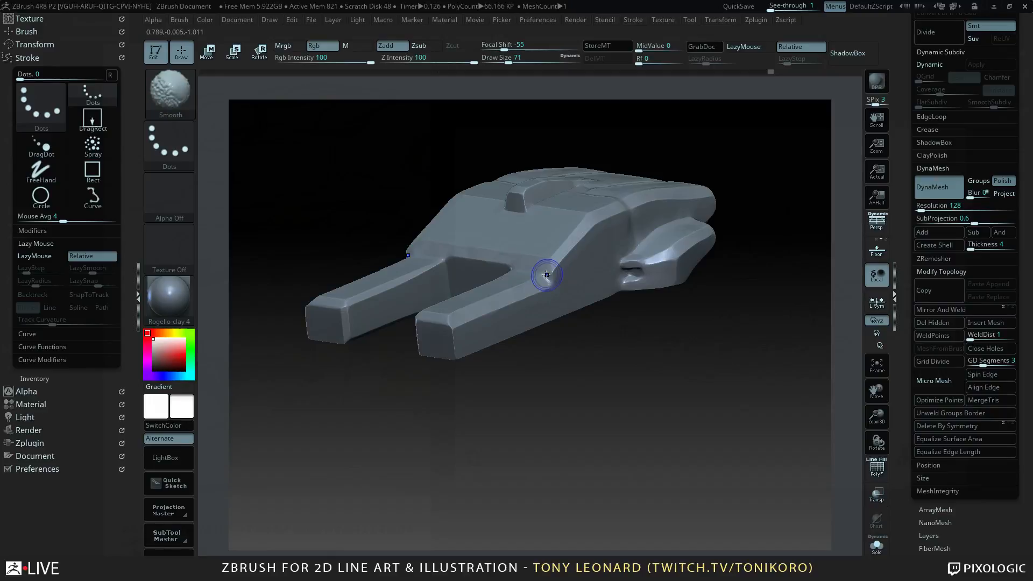
pyautogui.moveTo(597, 377)
pyautogui.mouseDown()
pyautogui.moveTo(656, 425)
pyautogui.moveTo(619, 431)
pyautogui.moveTo(531, 360)
pyautogui.mouseUp()
pyautogui.press('b')
pyautogui.click(386, 407)
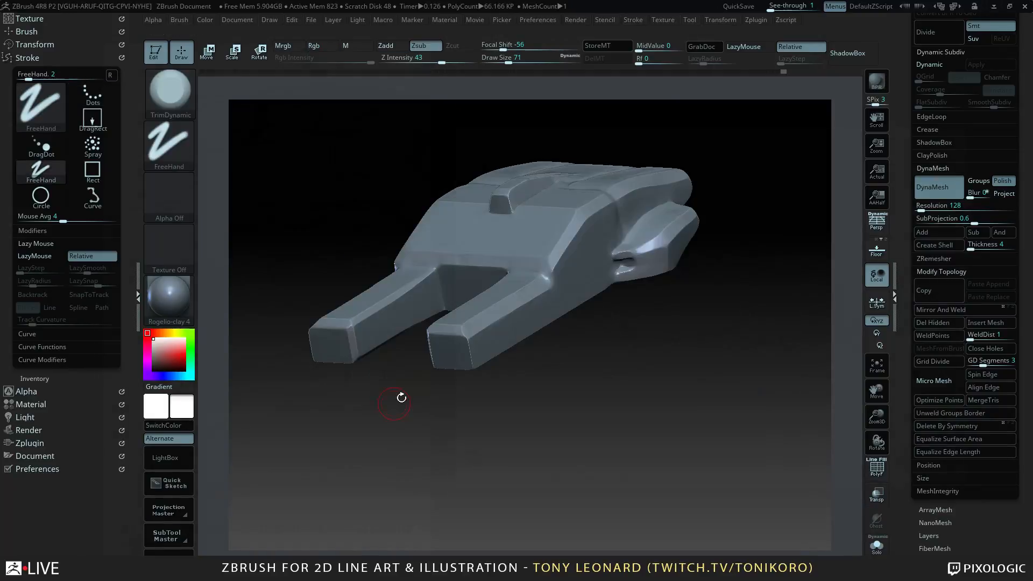
pyautogui.press('s')
pyautogui.click(550, 272)
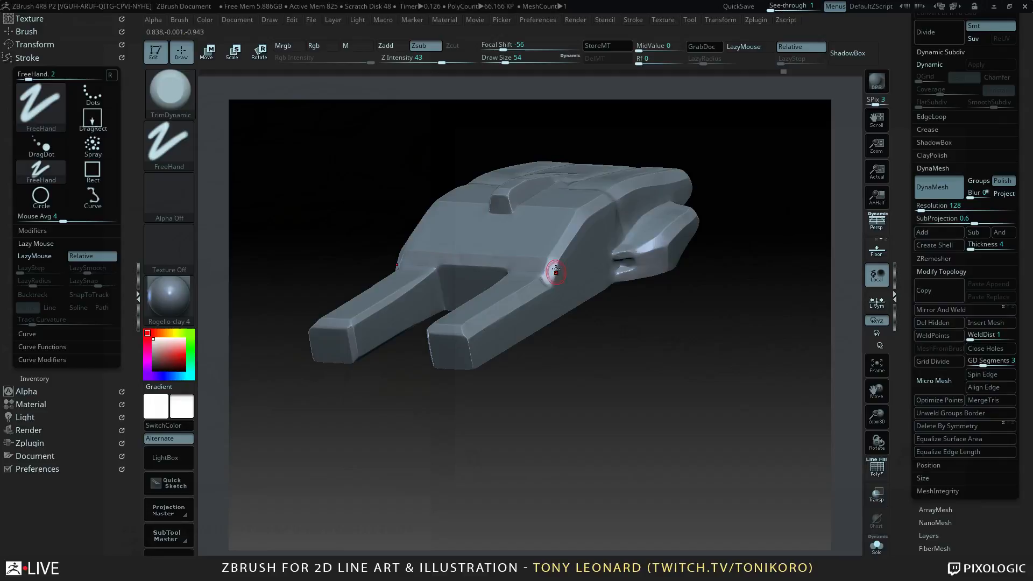
# - In side view, leave only the prongs' lower strip unmasked, pull it straight down with Transpose Move to thicken the prongs, and remesh
pyautogui.moveTo(699, 388); pyautogui.dragTo(754, 458)
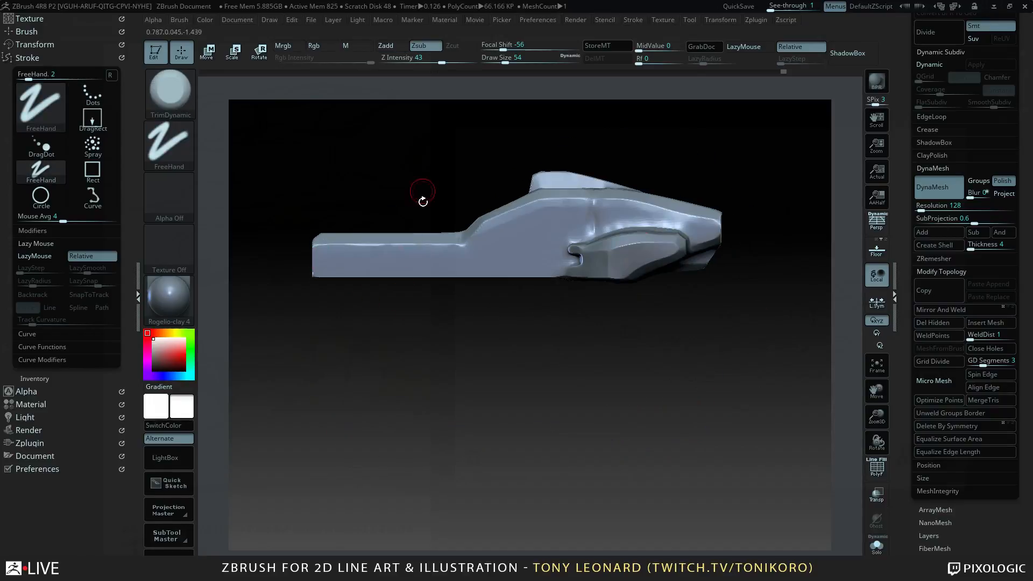
pyautogui.moveTo(289, 330)
pyautogui.keyDown('ctrl'); pyautogui.mouseDown()
pyautogui.moveTo(369, 269)
pyautogui.moveTo(461, 270)
pyautogui.mouseUp(); pyautogui.keyUp('ctrl')
pyautogui.keyDown('ctrl'); pyautogui.click(437, 388); pyautogui.keyUp('ctrl')
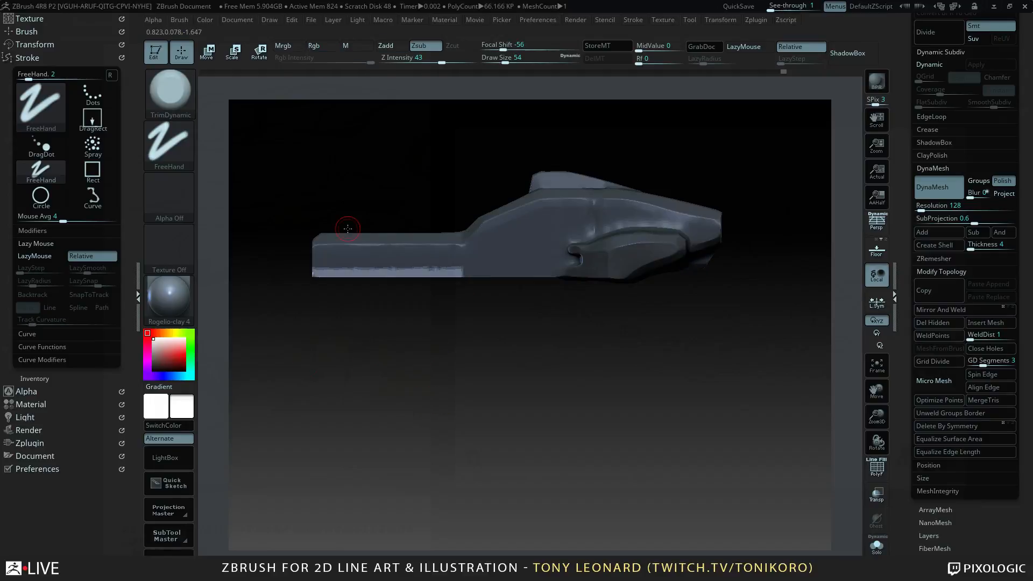
pyautogui.press('w')
pyautogui.moveTo(385, 275); pyautogui.dragTo(386, 365)
pyautogui.moveTo(387, 320); pyautogui.dragTo(690, 458)
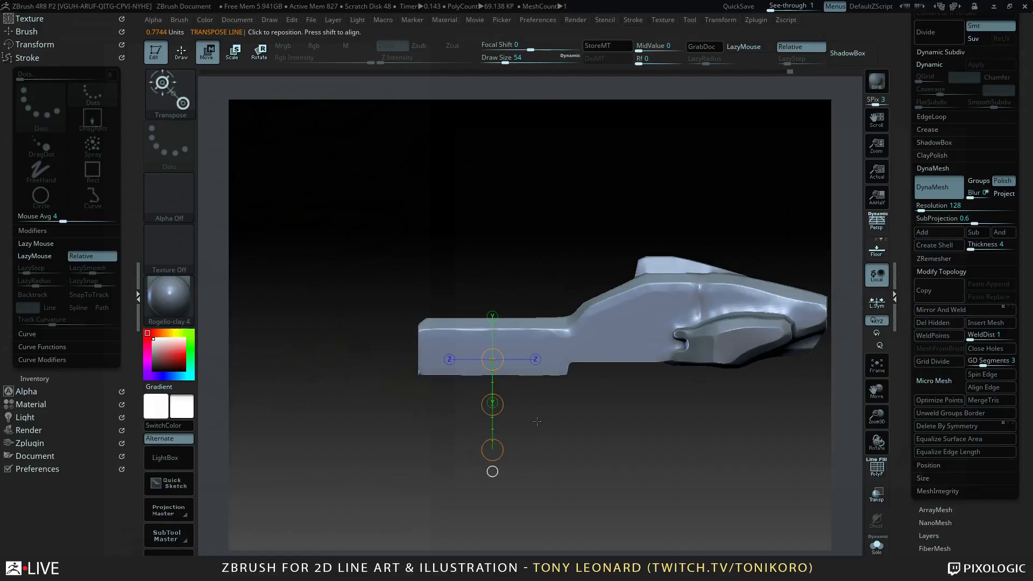
# - Cut the step under the prongs into a slope toward the body's underside with ClipCurve
pyautogui.hotkey('ctrl', 'shift')
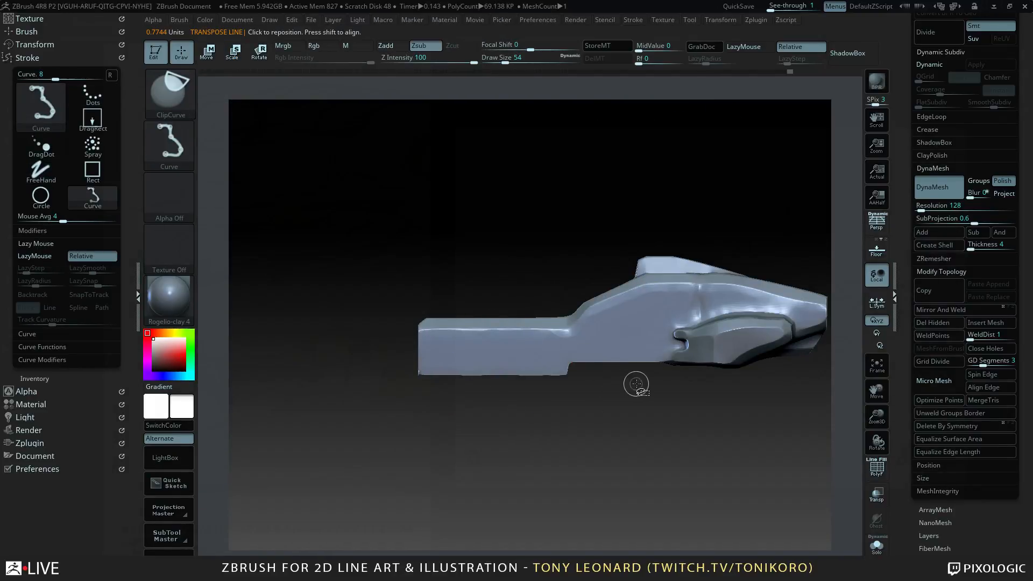
pyautogui.moveTo(634, 384)
pyautogui.keyDown('ctrl'); pyautogui.keyDown('shift'); pyautogui.mouseDown()
pyautogui.moveTo(557, 387)
pyautogui.moveTo(557, 425)
pyautogui.moveTo(491, 421)
pyautogui.moveTo(491, 406)
pyautogui.moveTo(452, 413)
pyautogui.mouseUp(); pyautogui.keyUp('shift'); pyautogui.keyUp('ctrl')
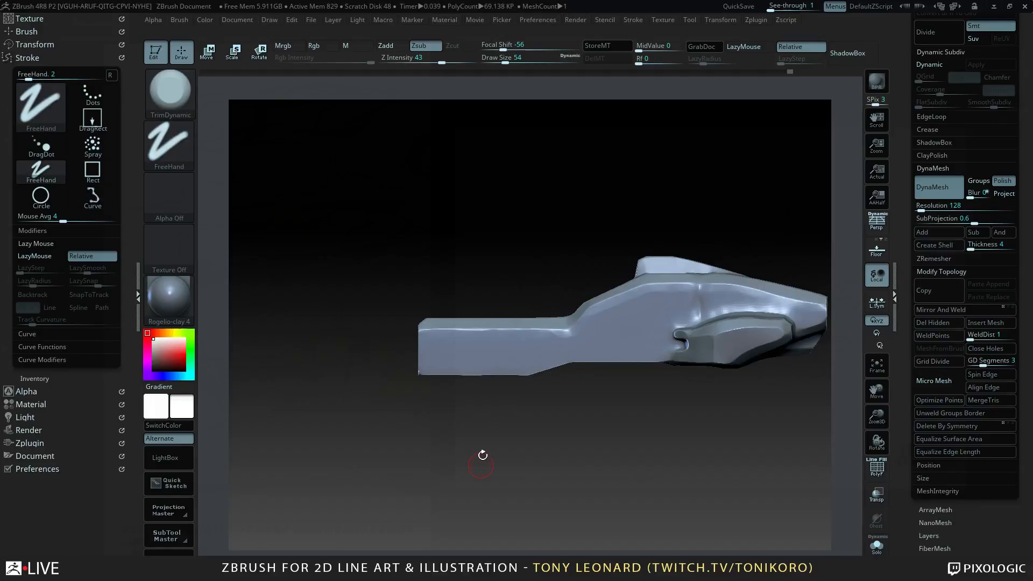
pyautogui.moveTo(482, 454)
pyautogui.mouseDown()
pyautogui.moveTo(607, 465)
pyautogui.moveTo(600, 475)
pyautogui.moveTo(613, 443)
pyautogui.moveTo(625, 486)
pyautogui.moveTo(700, 510)
pyautogui.moveTo(723, 473)
pyautogui.moveTo(712, 488)
pyautogui.moveTo(683, 476)
pyautogui.moveTo(713, 410)
pyautogui.moveTo(701, 499)
pyautogui.moveTo(699, 447)
pyautogui.moveTo(723, 463)
pyautogui.moveTo(721, 446)
pyautogui.mouseUp()
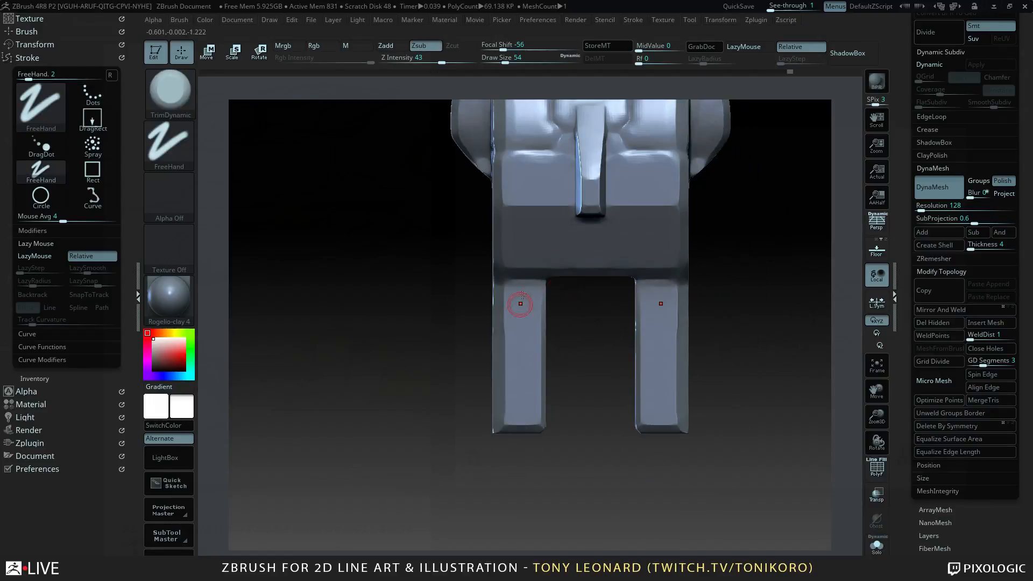
pyautogui.hotkey('ctrl', 'shift')
pyautogui.moveTo(561, 331)
pyautogui.keyDown('ctrl'); pyautogui.keyDown('shift'); pyautogui.mouseDown()
pyautogui.moveTo(532, 352)
pyautogui.moveTo(534, 507)
pyautogui.mouseUp(); pyautogui.keyUp('shift'); pyautogui.keyUp('ctrl')
pyautogui.press('alt')
pyautogui.press('alt')
pyautogui.hotkey('ctrl', 'z')
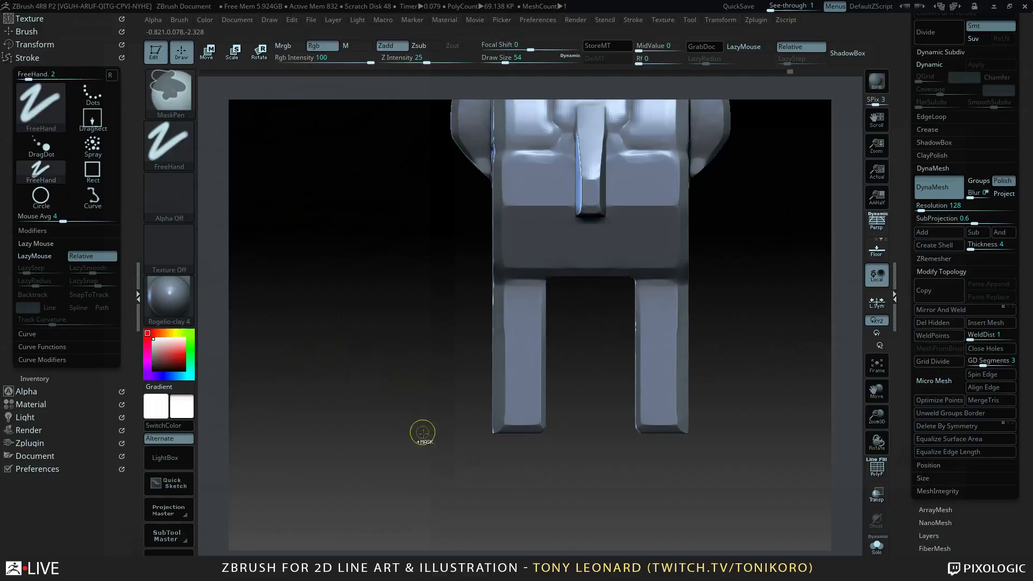
# - In top view, mask everything except the prongs' inner edges, clip those edges with a ClipCurve line, and clear the mask
pyautogui.moveTo(457, 513)
pyautogui.keyDown('ctrl'); pyautogui.mouseDown()
pyautogui.moveTo(470, 373)
pyautogui.moveTo(533, 209)
pyautogui.mouseUp(); pyautogui.keyUp('ctrl')
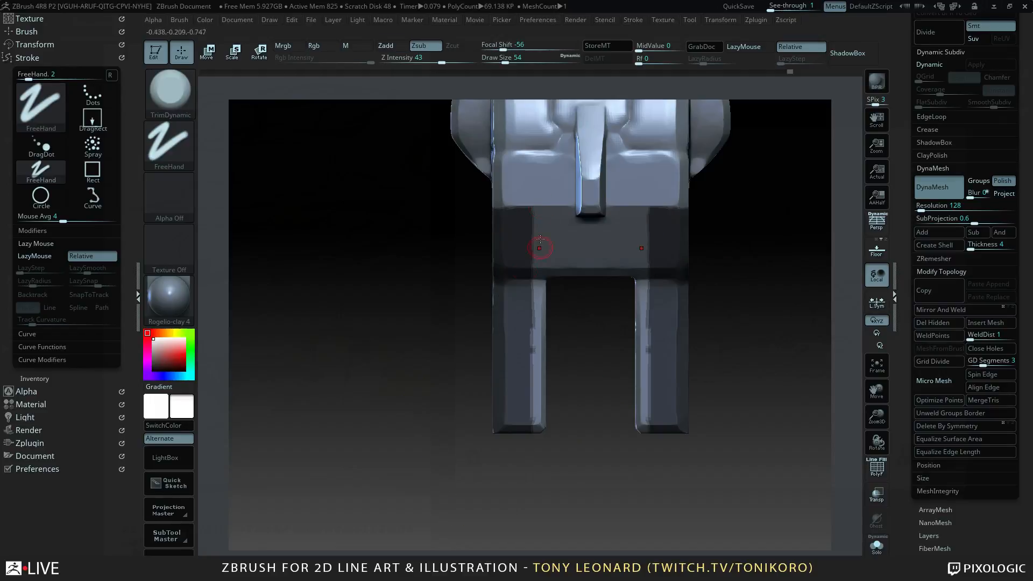
pyautogui.moveTo(785, 283)
pyautogui.keyDown('ctrl'); pyautogui.mouseDown()
pyautogui.moveTo(722, 258)
pyautogui.moveTo(353, 210)
pyautogui.moveTo(353, 182)
pyautogui.moveTo(355, 219)
pyautogui.moveTo(363, 72)
pyautogui.mouseUp(); pyautogui.keyUp('ctrl')
pyautogui.keyDown('alt'); pyautogui.moveTo(488, 293); pyautogui.dragTo(716, 460); pyautogui.keyUp('alt')
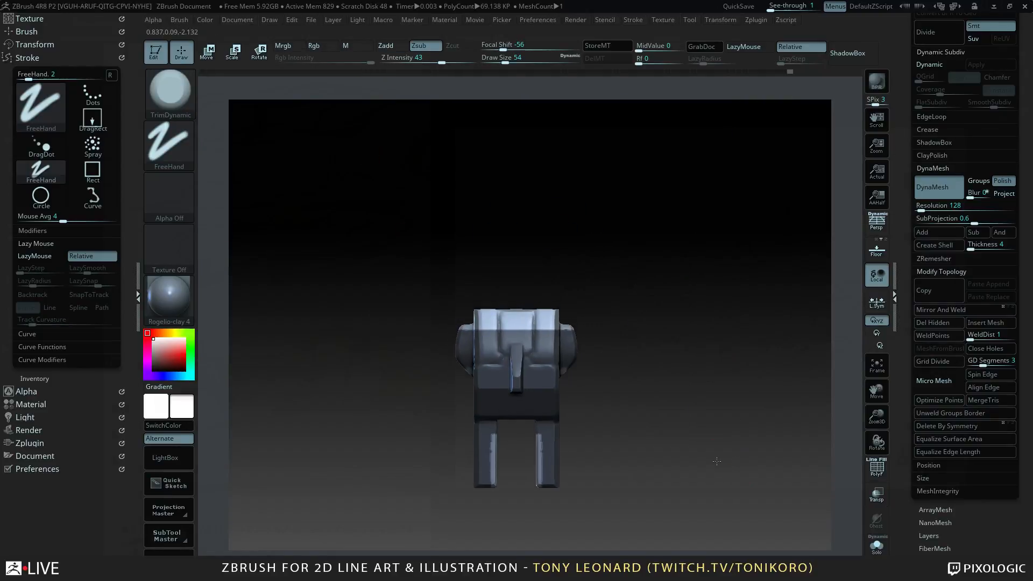
pyautogui.keyDown('ctrl'); pyautogui.moveTo(404, 233); pyautogui.dragTo(592, 371); pyautogui.keyUp('ctrl')
pyautogui.moveTo(667, 433)
pyautogui.keyDown('alt'); pyautogui.mouseDown()
pyautogui.moveTo(721, 511)
pyautogui.moveTo(694, 312)
pyautogui.mouseUp(); pyautogui.keyUp('alt')
pyautogui.hotkey('ctrl', 'shift')
pyautogui.moveTo(508, 265)
pyautogui.keyDown('ctrl'); pyautogui.keyDown('shift'); pyautogui.mouseDown()
pyautogui.moveTo(478, 289)
pyautogui.moveTo(475, 477)
pyautogui.mouseUp(); pyautogui.keyUp('shift'); pyautogui.keyUp('ctrl')
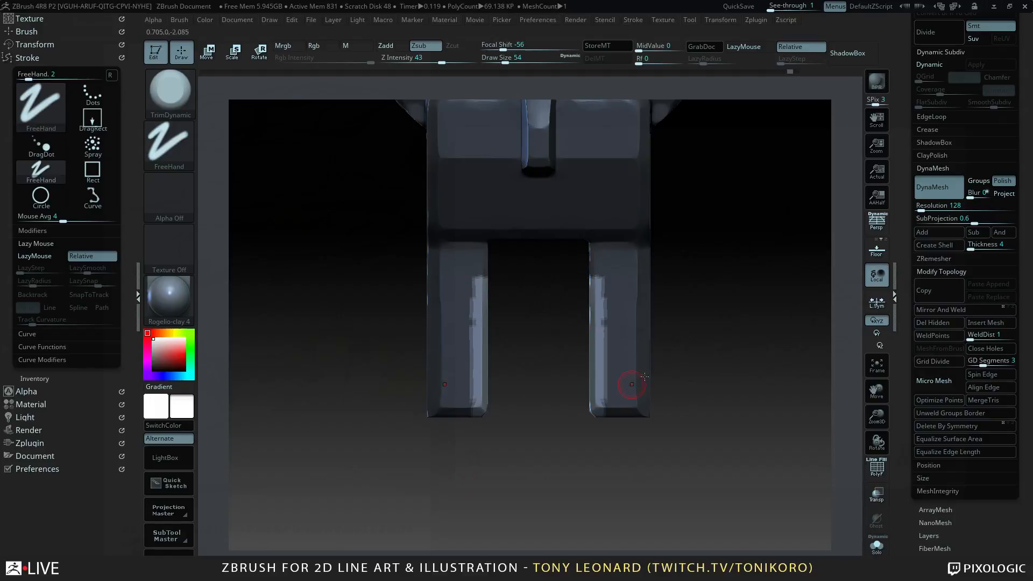
pyautogui.keyDown('alt'); pyautogui.moveTo(730, 400); pyautogui.dragTo(692, 327); pyautogui.keyUp('alt')
pyautogui.keyDown('ctrl'); pyautogui.click(692, 327); pyautogui.keyUp('ctrl')
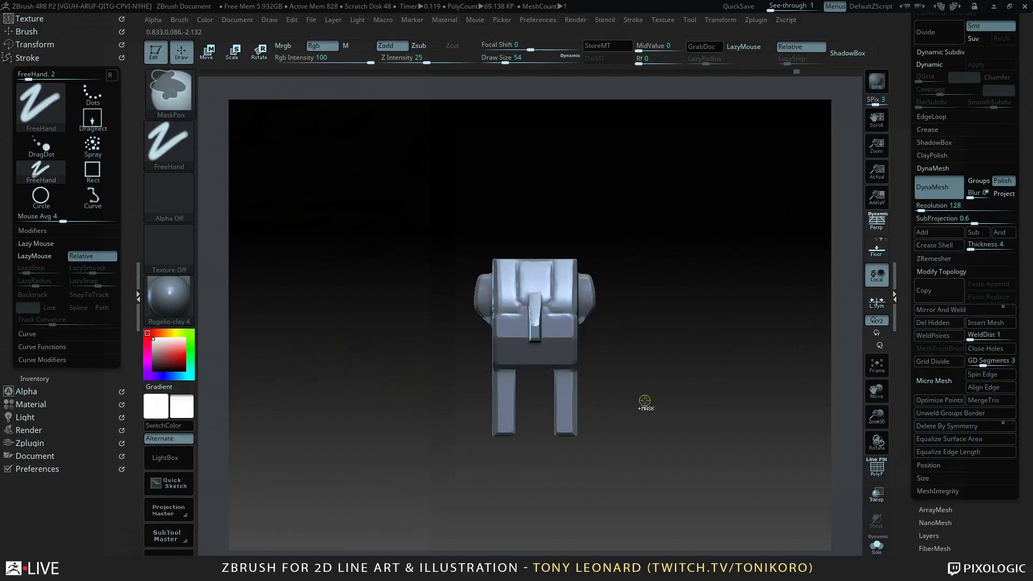
# - Bevel the two rear corners of the body with a ClipCurve line in top view
pyautogui.hotkey('ctrl', 'shift')
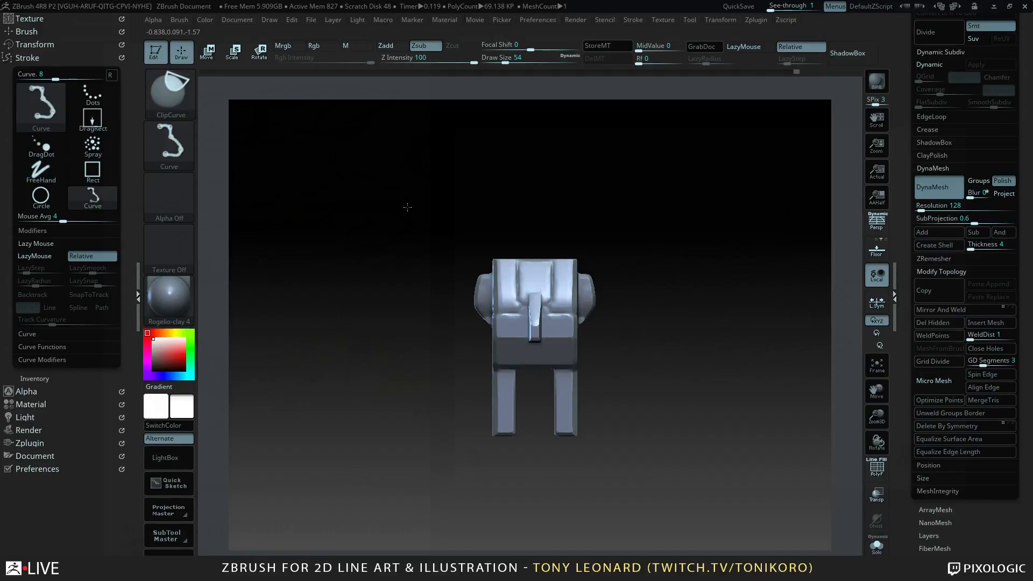
pyautogui.moveTo(425, 229)
pyautogui.keyDown('ctrl'); pyautogui.keyDown('shift'); pyautogui.mouseDown()
pyautogui.moveTo(489, 233)
pyautogui.moveTo(518, 224)
pyautogui.moveTo(532, 198)
pyautogui.moveTo(555, 230)
pyautogui.moveTo(533, 221)
pyautogui.moveTo(514, 236)
pyautogui.mouseUp(); pyautogui.keyUp('shift'); pyautogui.keyUp('ctrl')
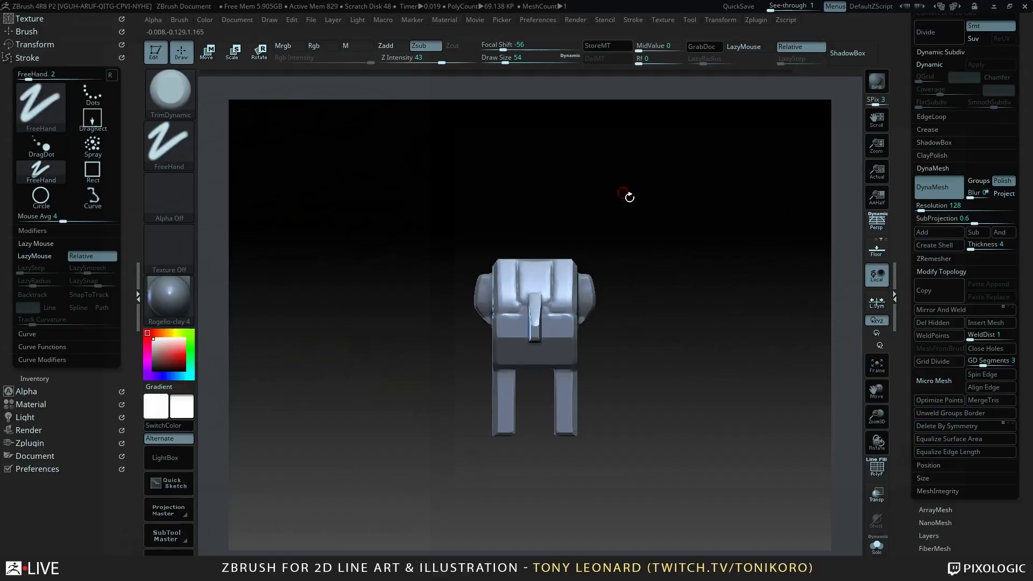
pyautogui.moveTo(629, 196)
pyautogui.mouseDown()
pyautogui.moveTo(703, 249)
pyautogui.moveTo(668, 244)
pyautogui.moveTo(702, 247)
pyautogui.moveTo(663, 266)
pyautogui.moveTo(672, 301)
pyautogui.mouseUp()
# - Deepen the panel creases around the raised block on the upper surface with the DamStandard brush
pyautogui.moveTo(655, 347)
pyautogui.keyDown('alt'); pyautogui.mouseDown()
pyautogui.moveTo(649, 253)
pyautogui.moveTo(652, 300)
pyautogui.moveTo(679, 344)
pyautogui.moveTo(380, 346)
pyautogui.mouseUp(); pyautogui.keyUp('alt')
pyautogui.press('b')
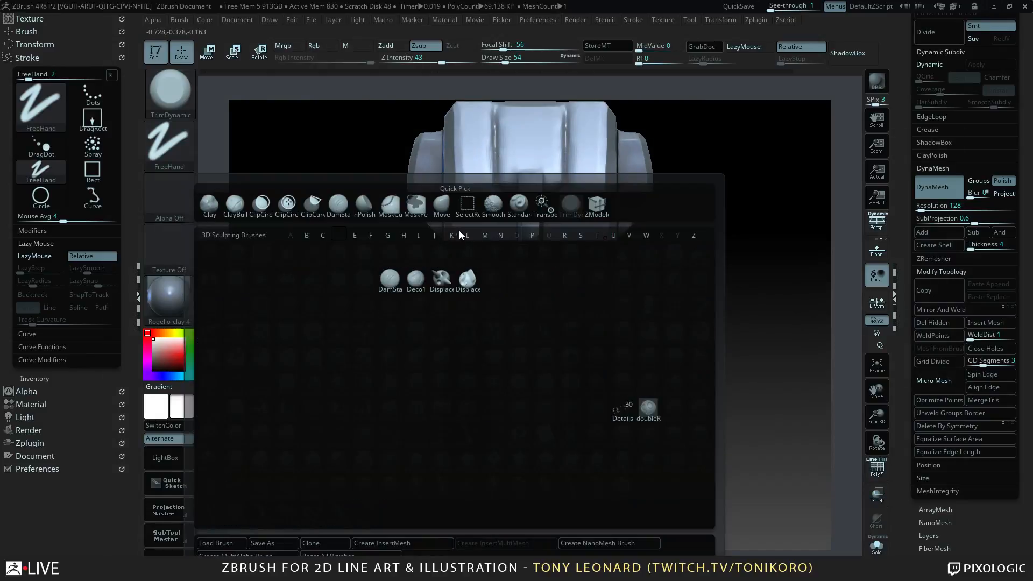
pyautogui.click(389, 280)
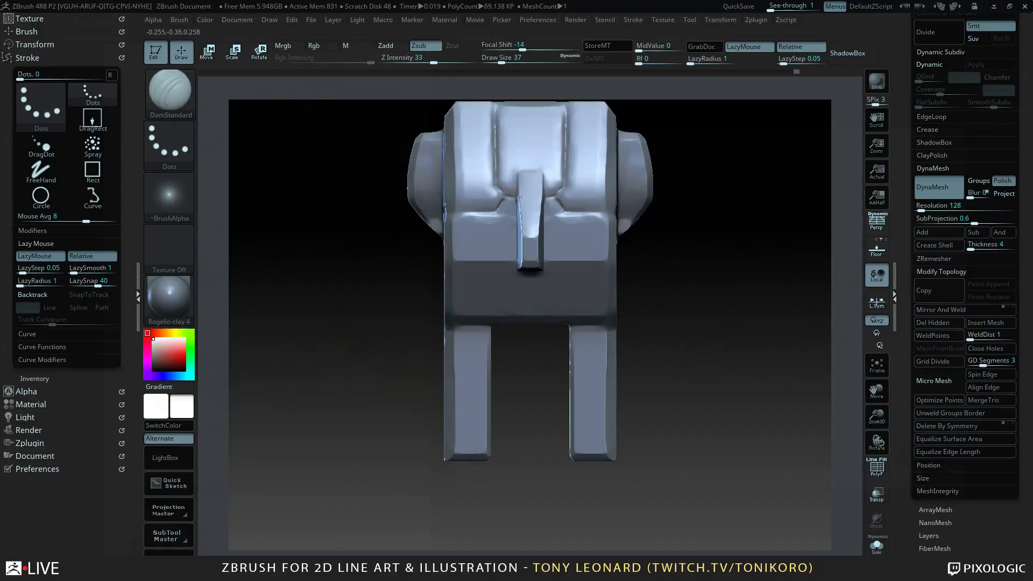
pyautogui.moveTo(515, 192)
pyautogui.mouseDown()
pyautogui.moveTo(528, 178)
pyautogui.moveTo(546, 179)
pyautogui.moveTo(602, 220)
pyautogui.mouseUp()
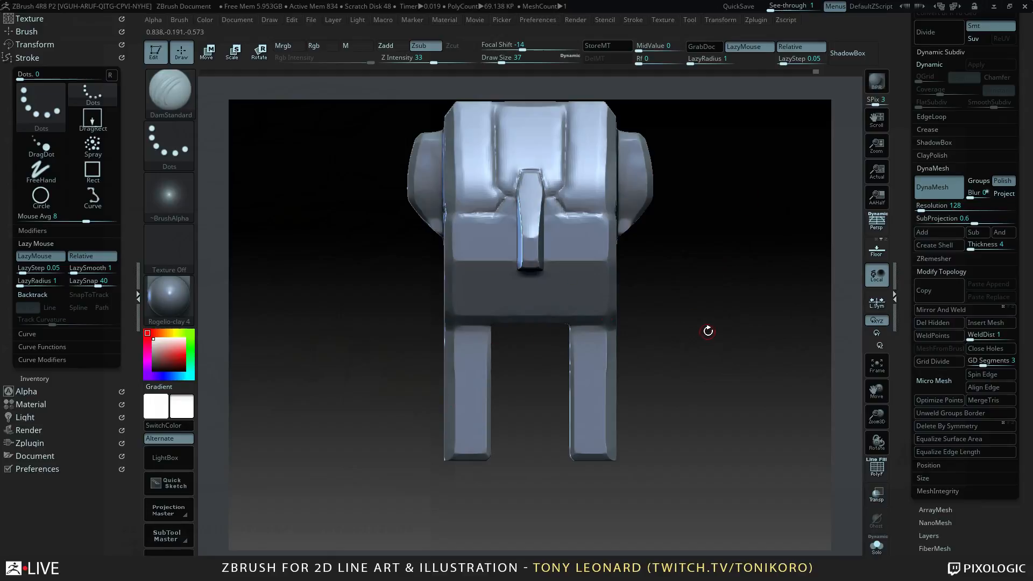
pyautogui.moveTo(708, 331); pyautogui.dragTo(668, 313)
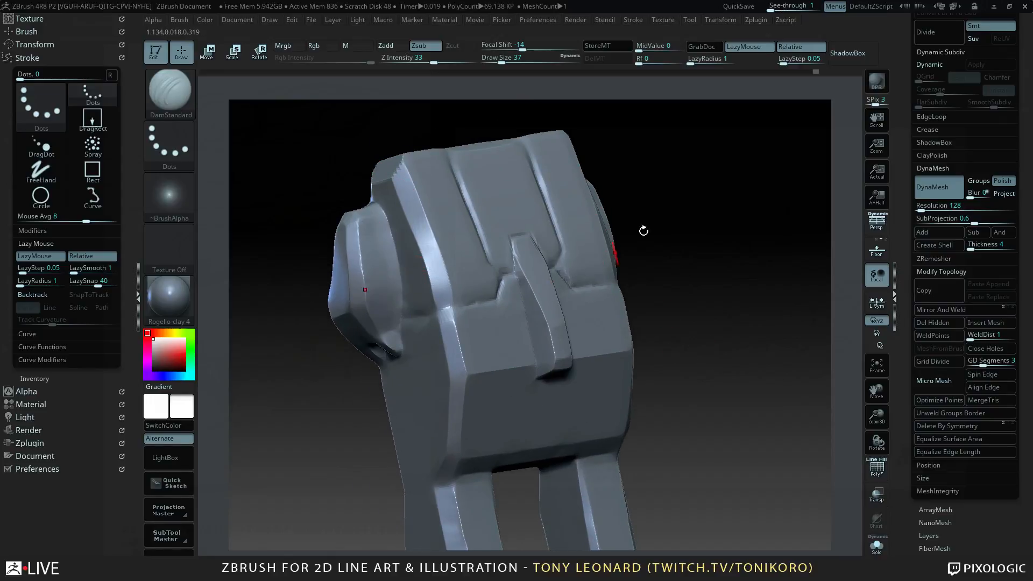
# - Engrave panel creases, a central circle and a small circle on each side fin into the rear underside with DamStandard
pyautogui.moveTo(719, 376); pyautogui.dragTo(683, 386)
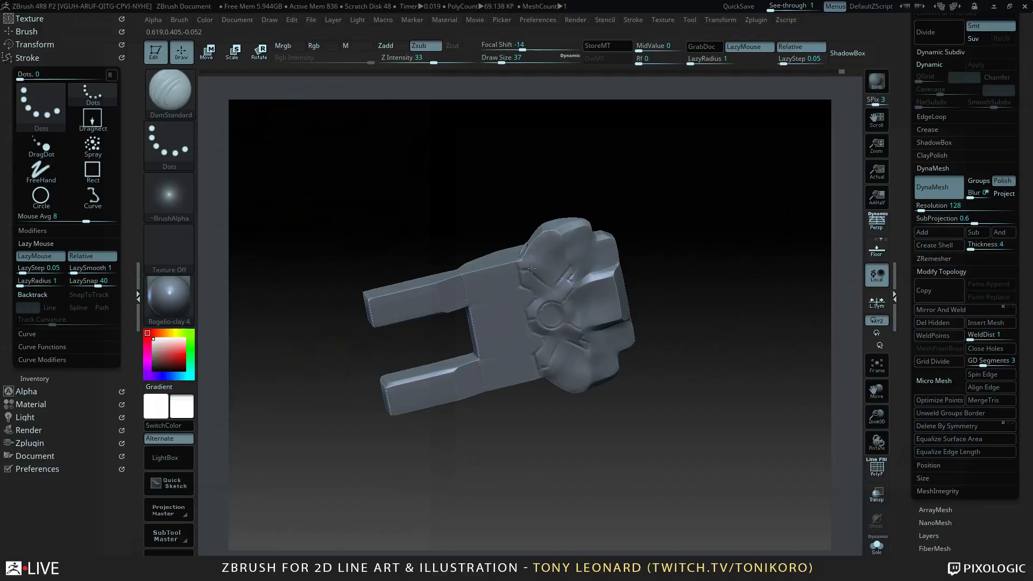
pyautogui.moveTo(691, 210); pyautogui.dragTo(663, 299)
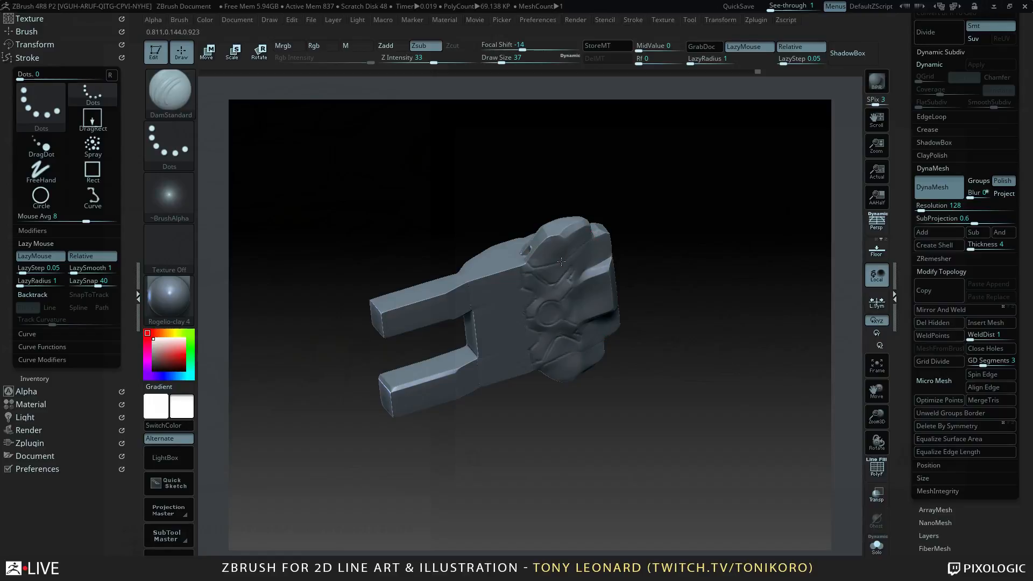
pyautogui.moveTo(657, 228); pyautogui.dragTo(616, 275)
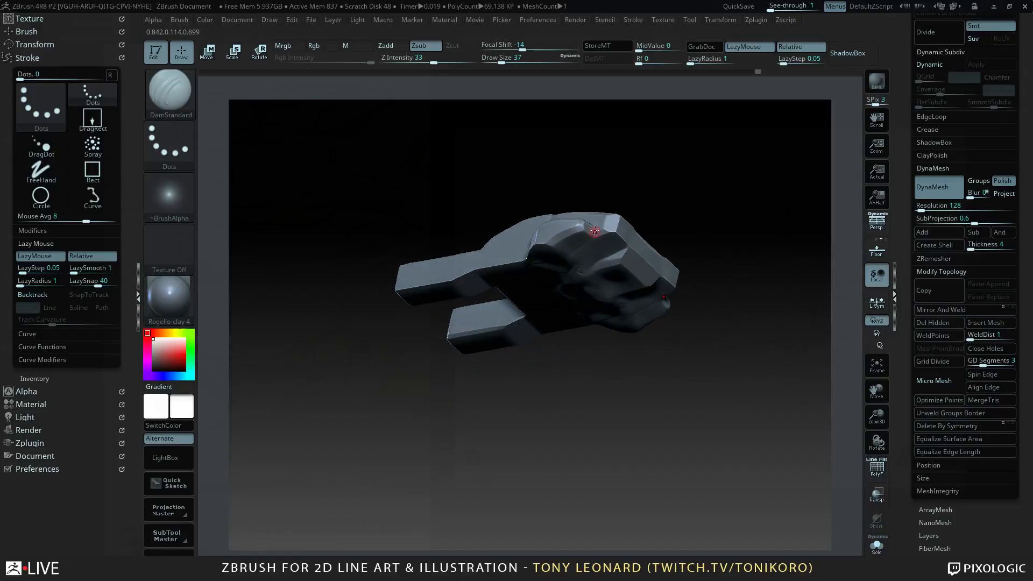
pyautogui.moveTo(723, 278); pyautogui.dragTo(647, 276)
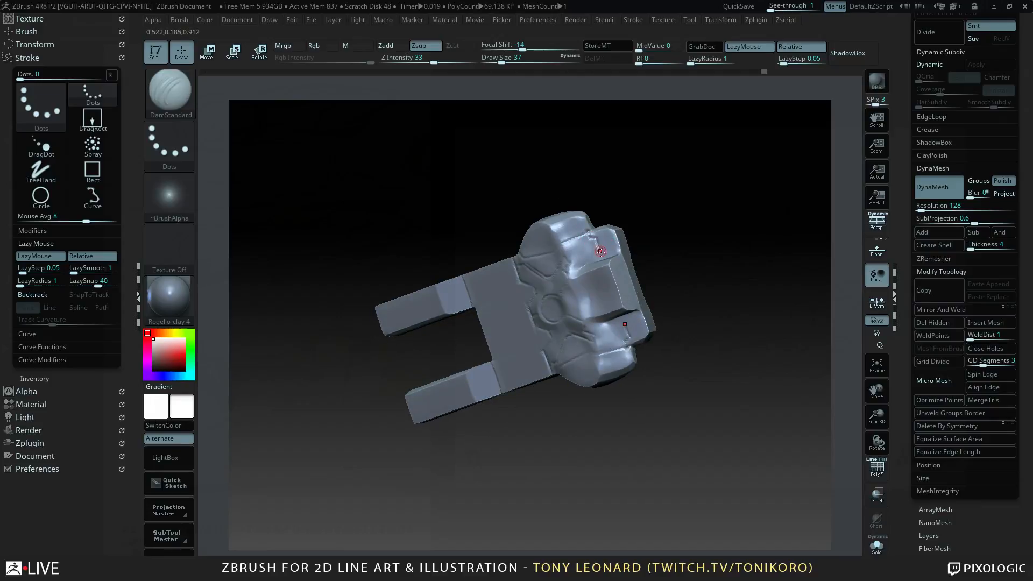
pyautogui.moveTo(718, 297); pyautogui.dragTo(662, 288)
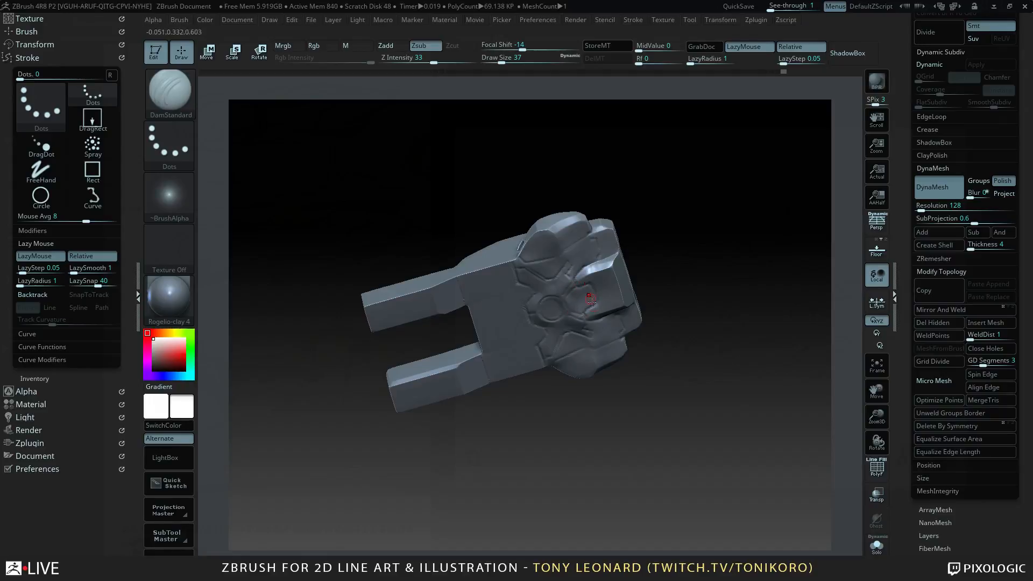
pyautogui.moveTo(680, 333); pyautogui.dragTo(685, 306)
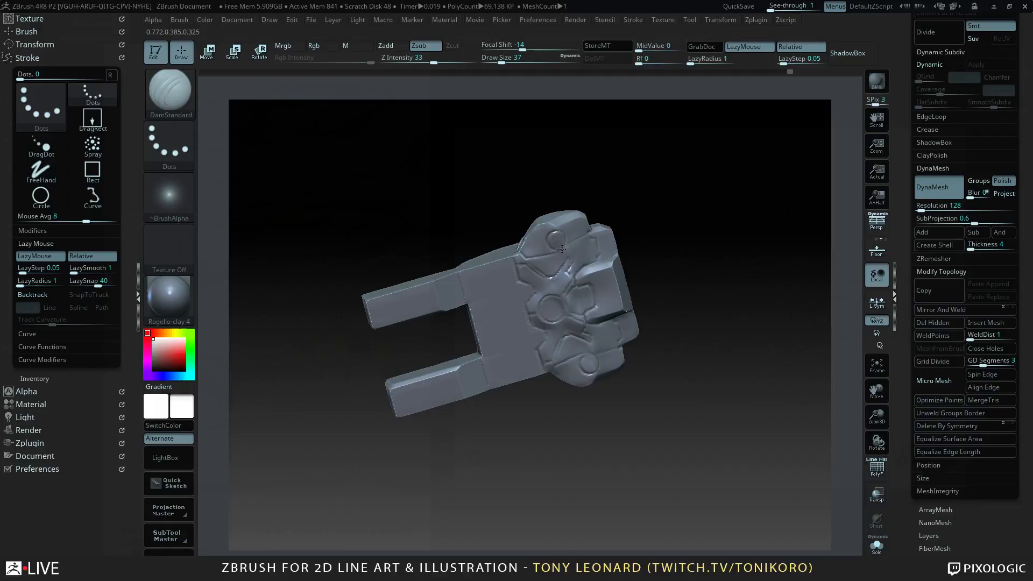
# - Carve mirrored stepped panel lines into the underside between the prong bases and the rear section with DamStandard
pyautogui.moveTo(610, 256); pyautogui.dragTo(689, 318)
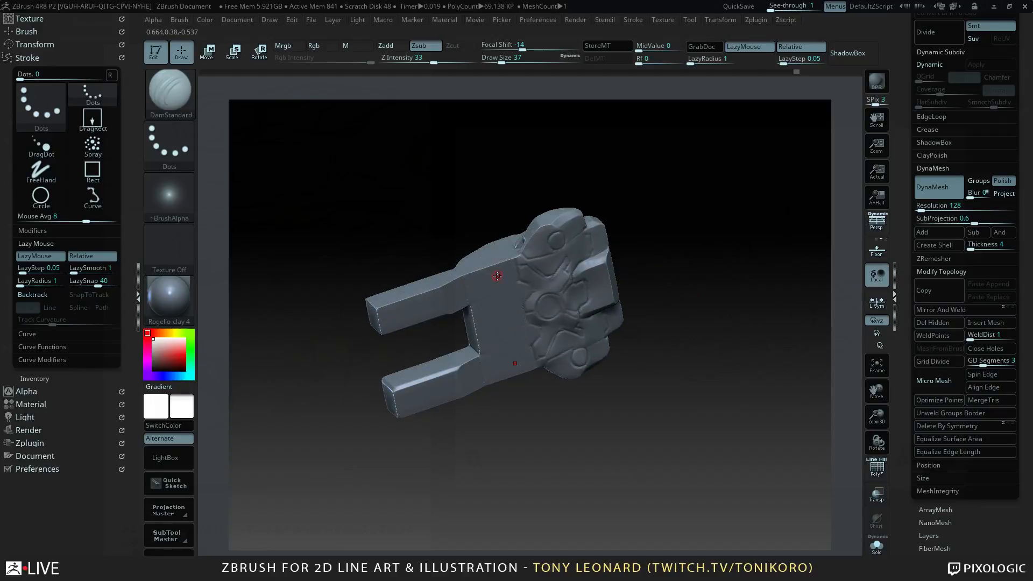
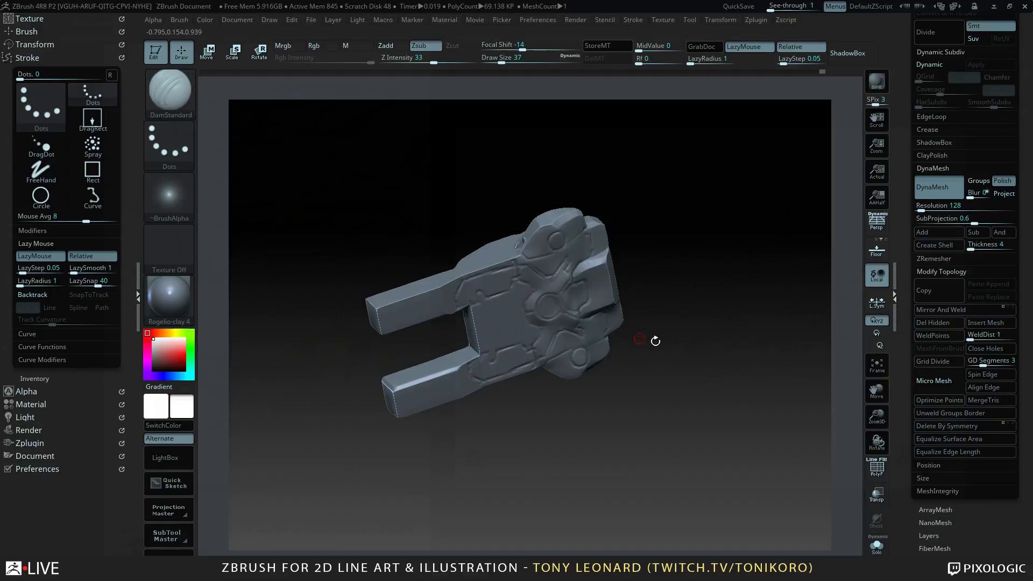
pyautogui.moveTo(655, 341); pyautogui.dragTo(708, 254)
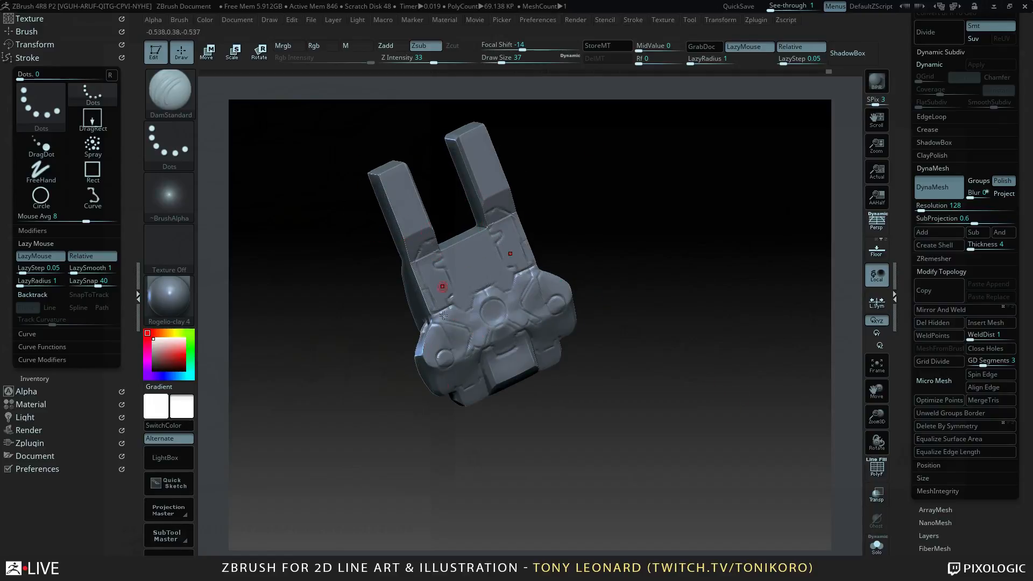
pyautogui.moveTo(701, 315)
pyautogui.mouseDown()
pyautogui.moveTo(717, 324)
pyautogui.moveTo(697, 297)
pyautogui.moveTo(710, 345)
pyautogui.moveTo(697, 355)
pyautogui.moveTo(752, 337)
pyautogui.moveTo(722, 318)
pyautogui.moveTo(724, 358)
pyautogui.mouseUp()
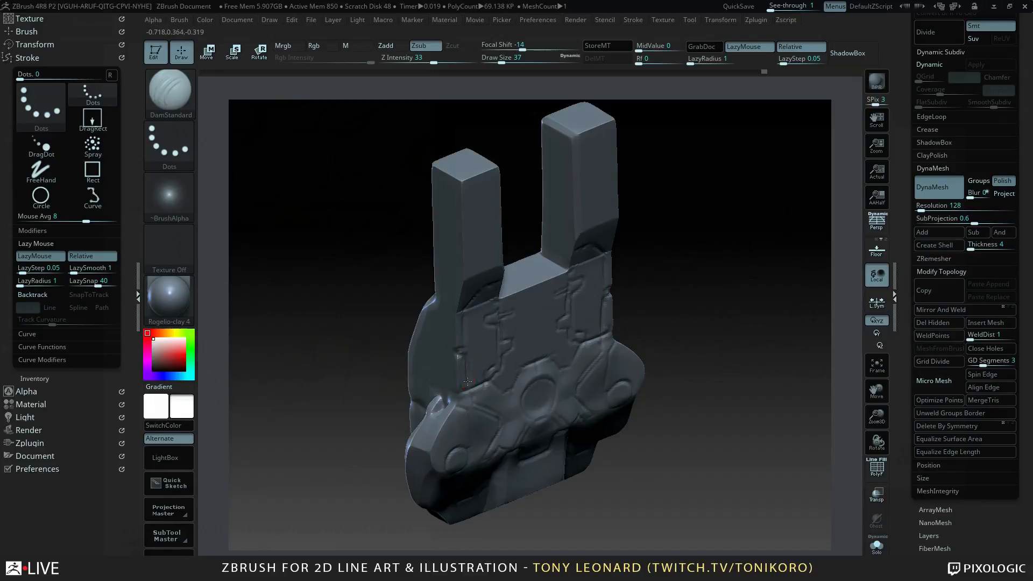
# - Carve creases where the prongs meet the body and a recessed line along the prong's upper edge with DamStandard
pyautogui.moveTo(681, 388); pyautogui.dragTo(626, 354)
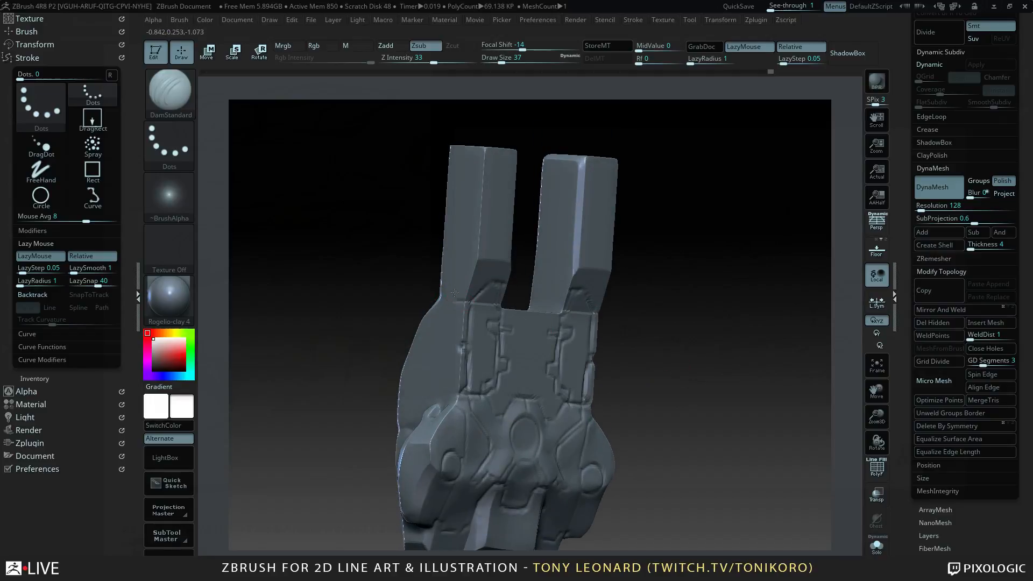
pyautogui.moveTo(628, 329)
pyautogui.mouseDown()
pyautogui.moveTo(433, 289)
pyautogui.moveTo(423, 300)
pyautogui.moveTo(432, 297)
pyautogui.mouseUp()
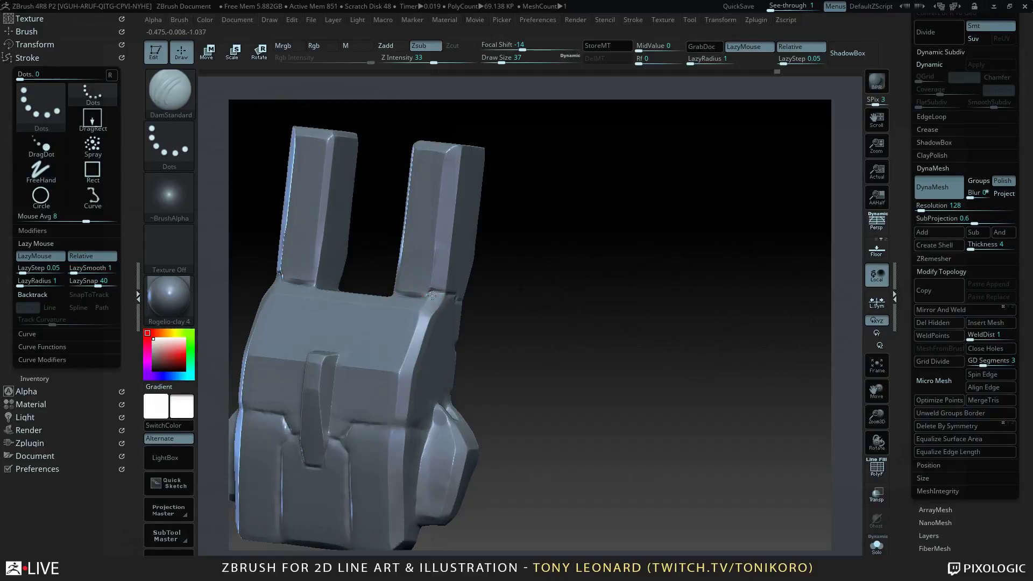
pyautogui.moveTo(507, 312); pyautogui.dragTo(501, 319)
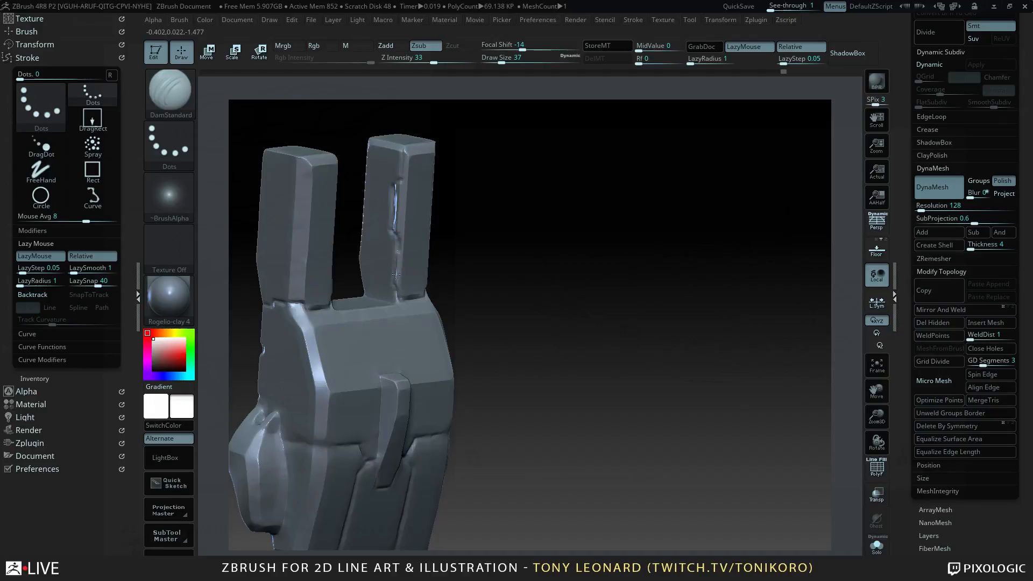
# - Hide the two prongs with a SelectRect selection in side view
pyautogui.moveTo(468, 288)
pyautogui.mouseDown()
pyautogui.moveTo(537, 290)
pyautogui.moveTo(596, 255)
pyautogui.moveTo(626, 305)
pyautogui.moveTo(606, 301)
pyautogui.moveTo(669, 350)
pyautogui.moveTo(685, 327)
pyautogui.moveTo(686, 284)
pyautogui.moveTo(674, 288)
pyautogui.moveTo(676, 310)
pyautogui.moveTo(690, 359)
pyautogui.moveTo(708, 323)
pyautogui.moveTo(711, 399)
pyautogui.moveTo(679, 274)
pyautogui.moveTo(689, 332)
pyautogui.moveTo(669, 368)
pyautogui.moveTo(664, 332)
pyautogui.moveTo(679, 329)
pyautogui.mouseUp()
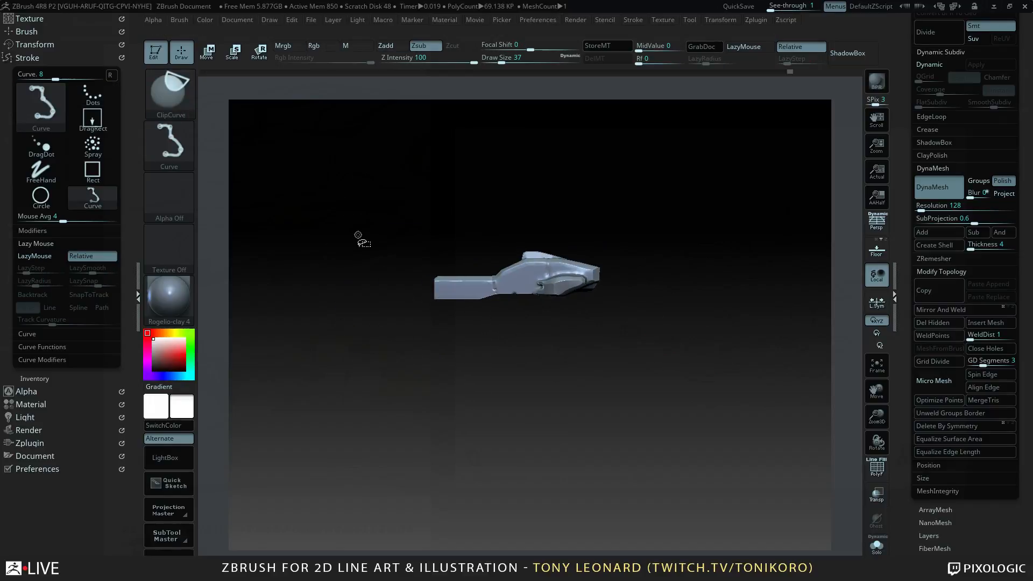
pyautogui.click(169, 85)
pyautogui.click(302, 103)
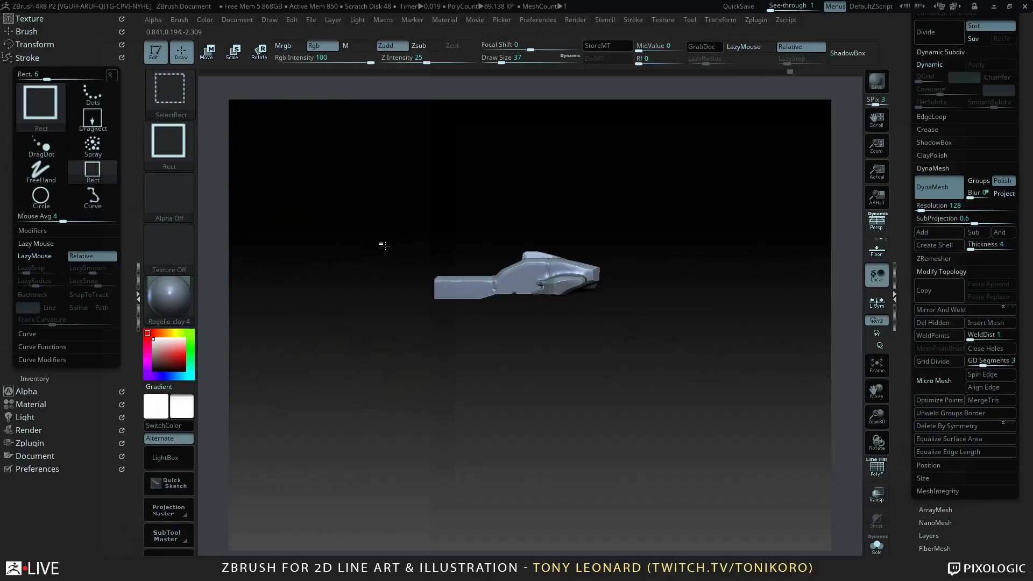
pyautogui.moveTo(379, 243)
pyautogui.keyDown('ctrl'); pyautogui.keyDown('shift'); pyautogui.mouseDown()
pyautogui.moveTo(510, 353)
pyautogui.moveTo(496, 357)
pyautogui.mouseUp(); pyautogui.keyUp('shift'); pyautogui.keyUp('ctrl')
# - Clip the upper side corner of the body with a diagonal ClipCurve line, viewed from the open prong end
pyautogui.moveTo(500, 321); pyautogui.dragTo(579, 434)
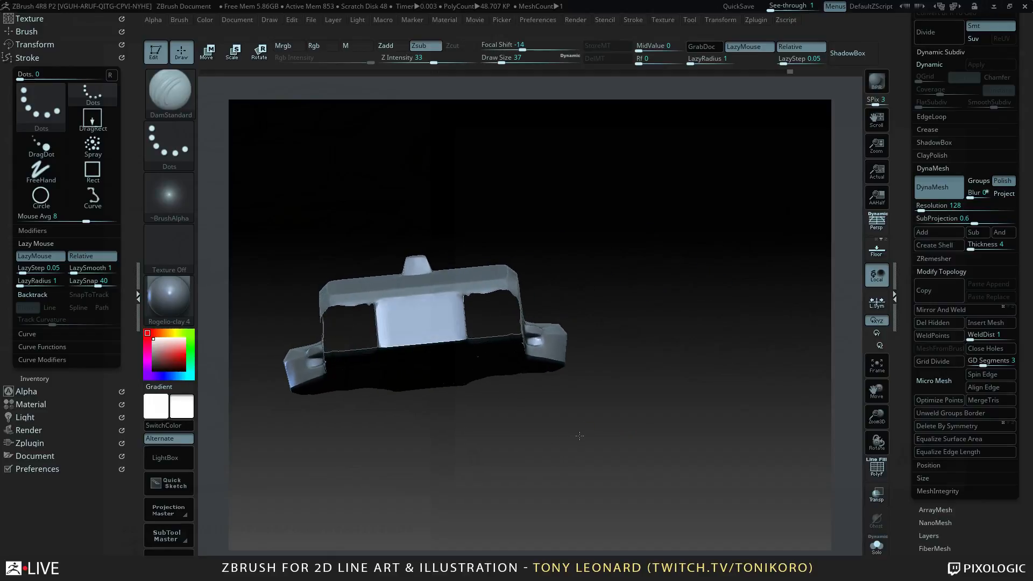
pyautogui.hotkey('ctrl', 'shift')
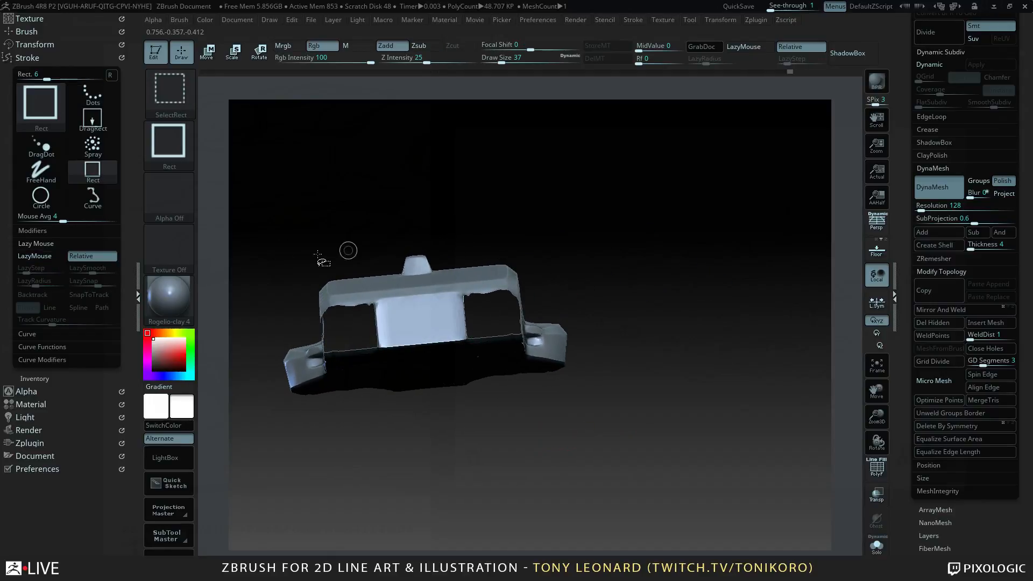
pyautogui.click(171, 102)
pyautogui.click(273, 100)
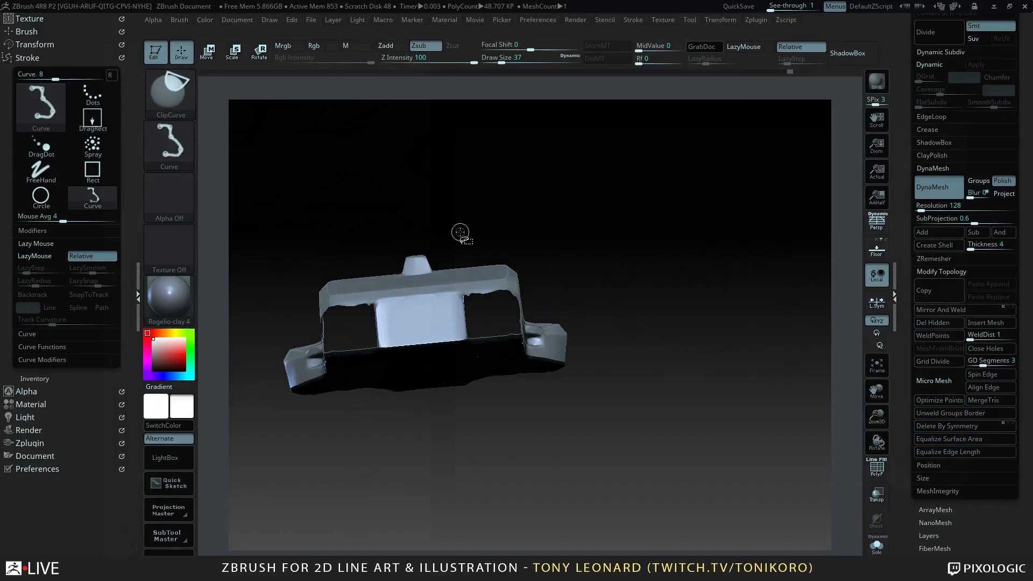
pyautogui.keyDown('ctrl'); pyautogui.keyDown('shift'); pyautogui.moveTo(461, 251); pyautogui.dragTo(559, 313); pyautogui.keyUp('shift'); pyautogui.keyUp('ctrl')
# - Show the prongs again and clip the body's upper side corner with an angled ClipCurve line
pyautogui.moveTo(716, 258)
pyautogui.mouseDown()
pyautogui.moveTo(667, 285)
pyautogui.moveTo(724, 412)
pyautogui.moveTo(717, 450)
pyautogui.moveTo(703, 452)
pyautogui.moveTo(712, 420)
pyautogui.moveTo(691, 410)
pyautogui.moveTo(708, 410)
pyautogui.moveTo(678, 395)
pyautogui.moveTo(687, 418)
pyautogui.moveTo(624, 524)
pyautogui.mouseUp()
pyautogui.hotkey('ctrl', 'shift')
pyautogui.moveTo(673, 423); pyautogui.dragTo(687, 414)
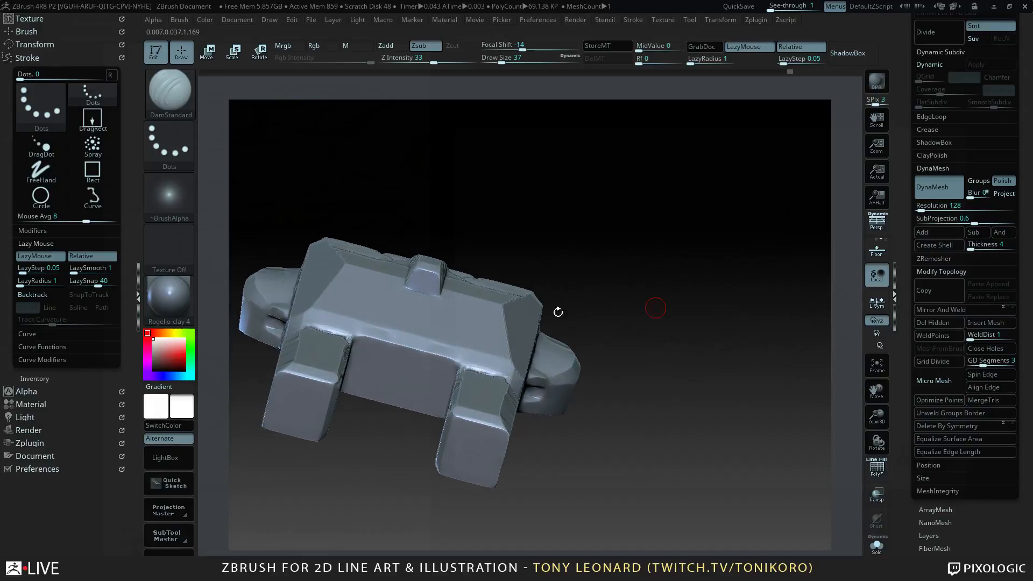
pyautogui.hotkey('ctrl', 'shift')
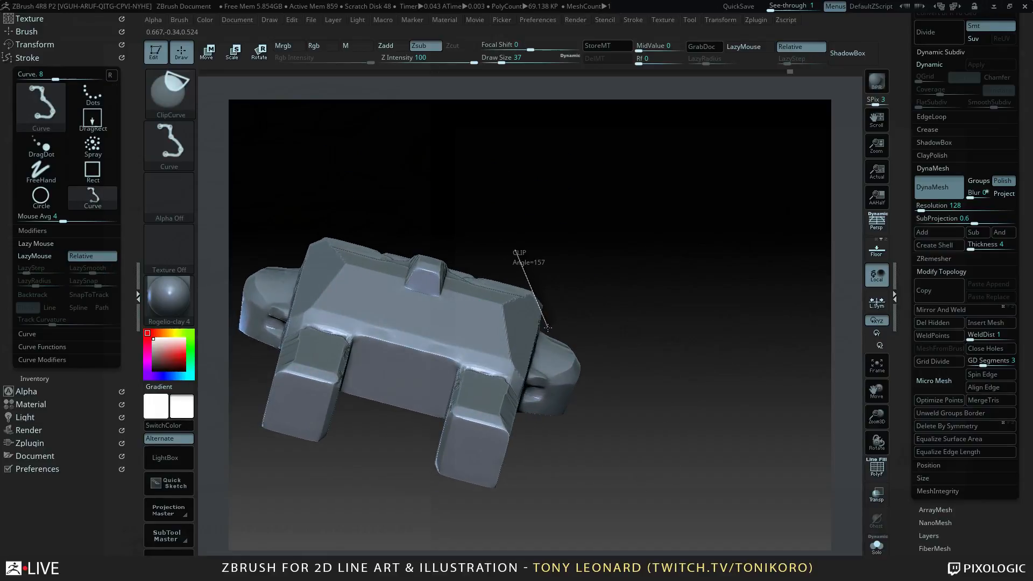
pyautogui.moveTo(547, 328); pyautogui.dragTo(548, 327)
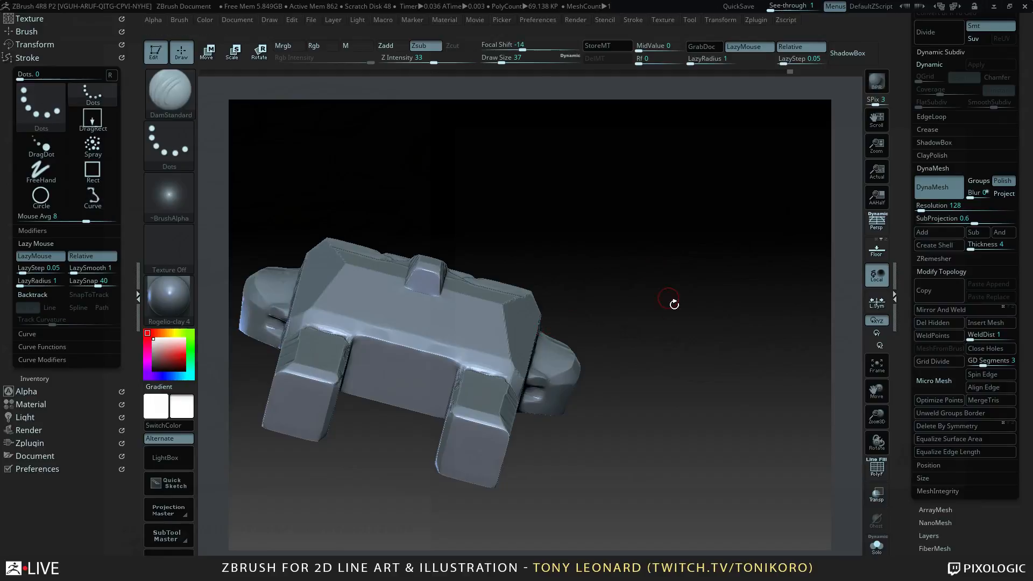
# - Turn on perspective and frame the whole model in a close three-quarter view
pyautogui.moveTo(673, 302)
pyautogui.mouseDown()
pyautogui.moveTo(726, 346)
pyautogui.moveTo(753, 400)
pyautogui.moveTo(740, 482)
pyautogui.moveTo(727, 477)
pyautogui.moveTo(723, 420)
pyautogui.moveTo(718, 449)
pyautogui.moveTo(737, 381)
pyautogui.moveTo(715, 454)
pyautogui.moveTo(705, 438)
pyautogui.moveTo(726, 345)
pyautogui.moveTo(716, 360)
pyautogui.mouseUp()
pyautogui.moveTo(497, 224); pyautogui.dragTo(743, 380)
pyautogui.click(876, 222)
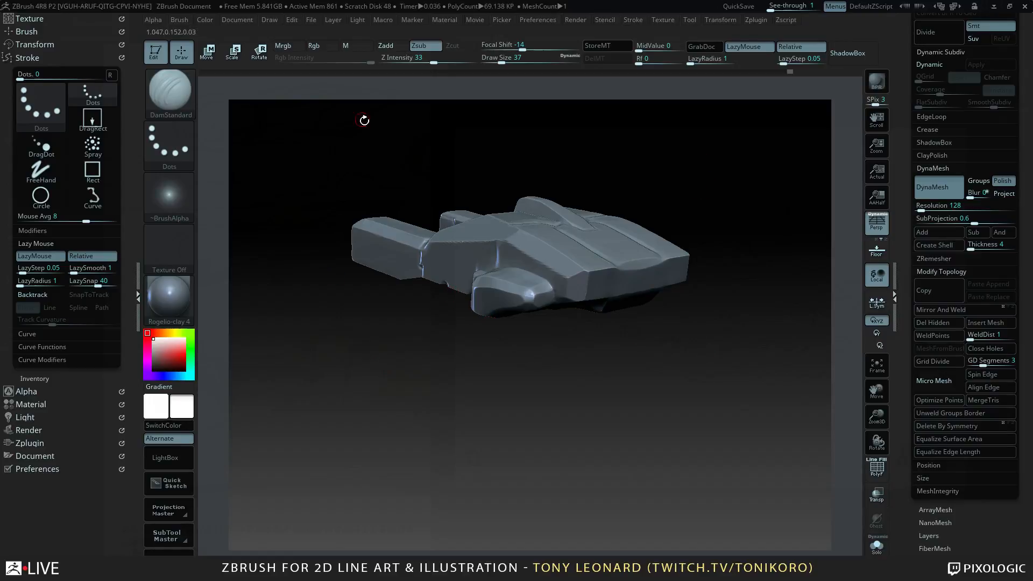
pyautogui.moveTo(663, 112); pyautogui.dragTo(734, 217)
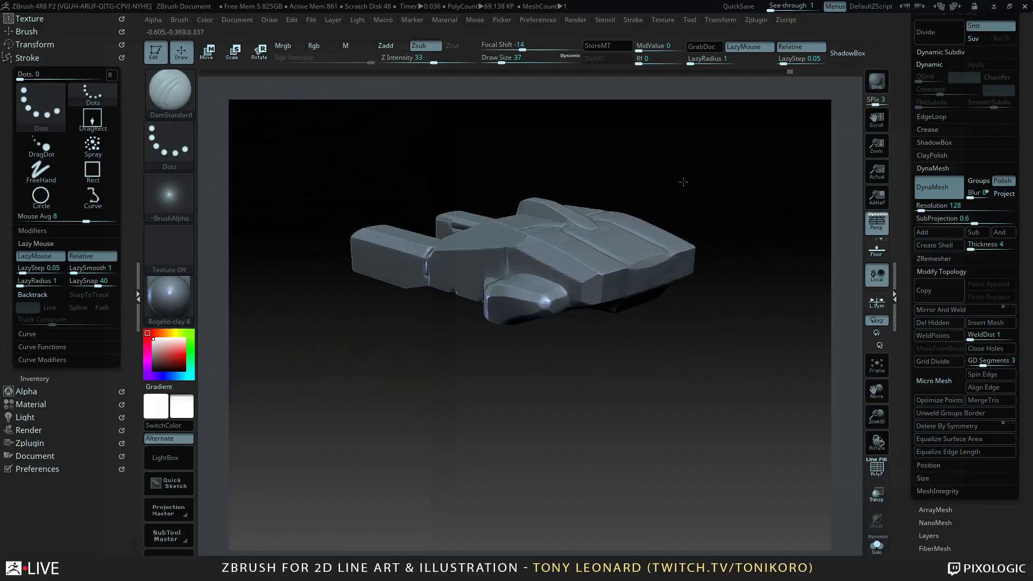
pyautogui.moveTo(682, 182)
pyautogui.keyDown('alt'); pyautogui.mouseDown()
pyautogui.moveTo(691, 202)
pyautogui.moveTo(750, 210)
pyautogui.moveTo(729, 195)
pyautogui.mouseUp(); pyautogui.keyUp('alt')
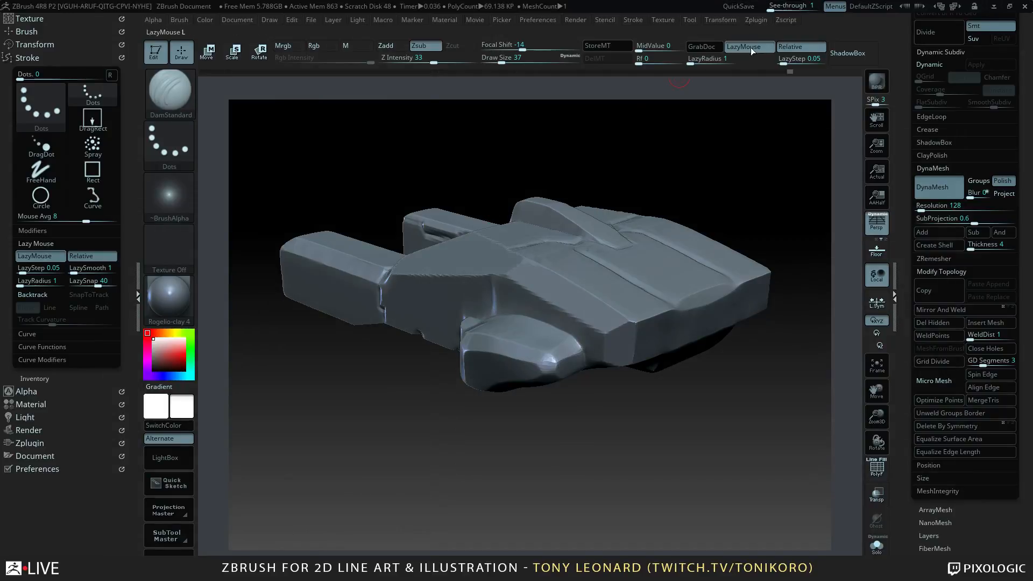
# - Set See-through to 35, examine the model against the spinner reference sketches, and return the window to fully opaque
pyautogui.moveTo(779, 9); pyautogui.dragTo(786, 10)
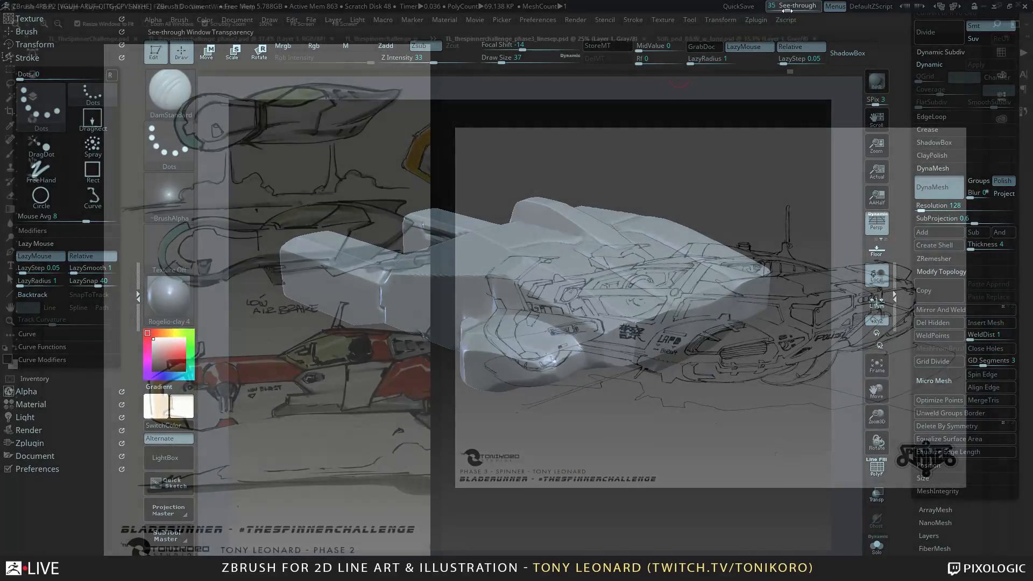
pyautogui.moveTo(724, 215); pyautogui.dragTo(675, 230)
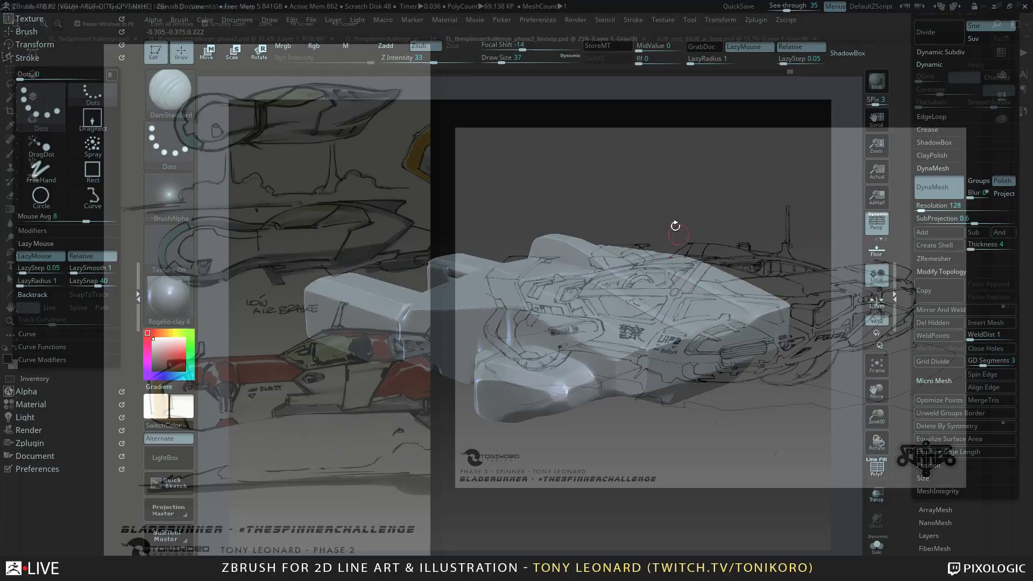
pyautogui.moveTo(675, 226); pyautogui.dragTo(687, 207)
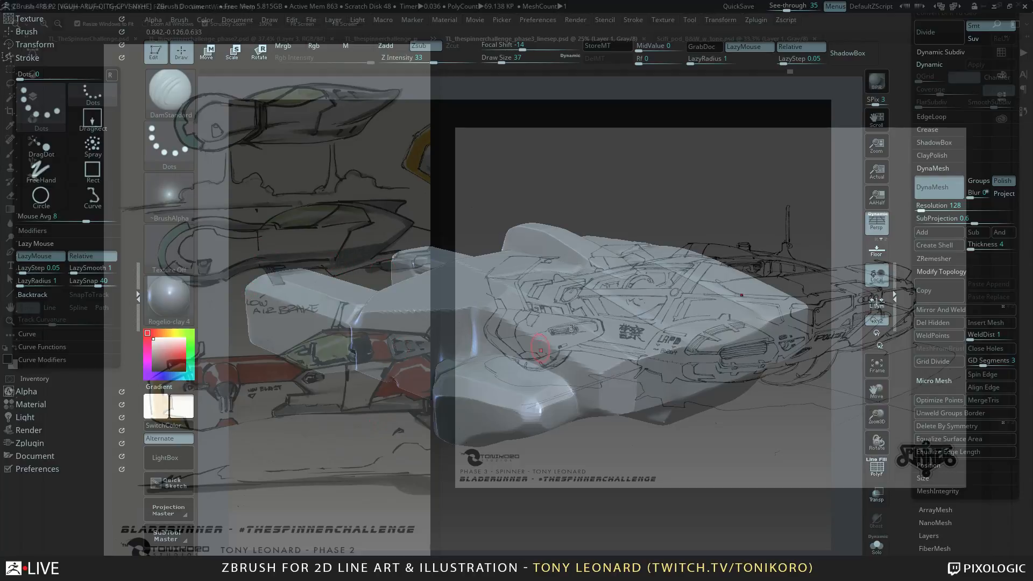
pyautogui.moveTo(572, 182)
pyautogui.mouseDown()
pyautogui.moveTo(587, 188)
pyautogui.moveTo(590, 176)
pyautogui.mouseUp()
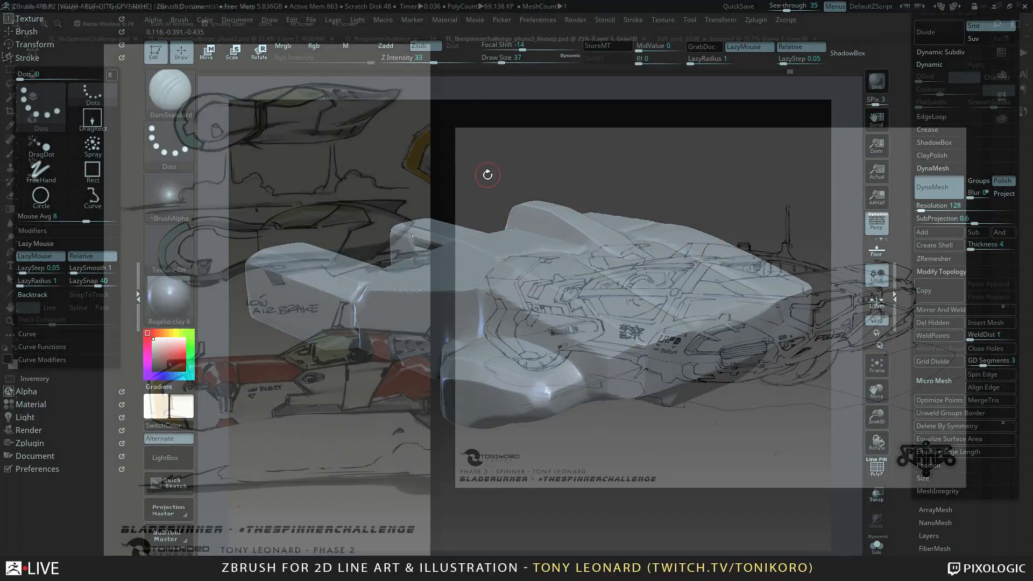
pyautogui.moveTo(487, 175)
pyautogui.mouseDown()
pyautogui.moveTo(553, 125)
pyautogui.moveTo(511, 203)
pyautogui.moveTo(689, 274)
pyautogui.moveTo(682, 281)
pyautogui.moveTo(717, 246)
pyautogui.moveTo(561, 278)
pyautogui.mouseUp()
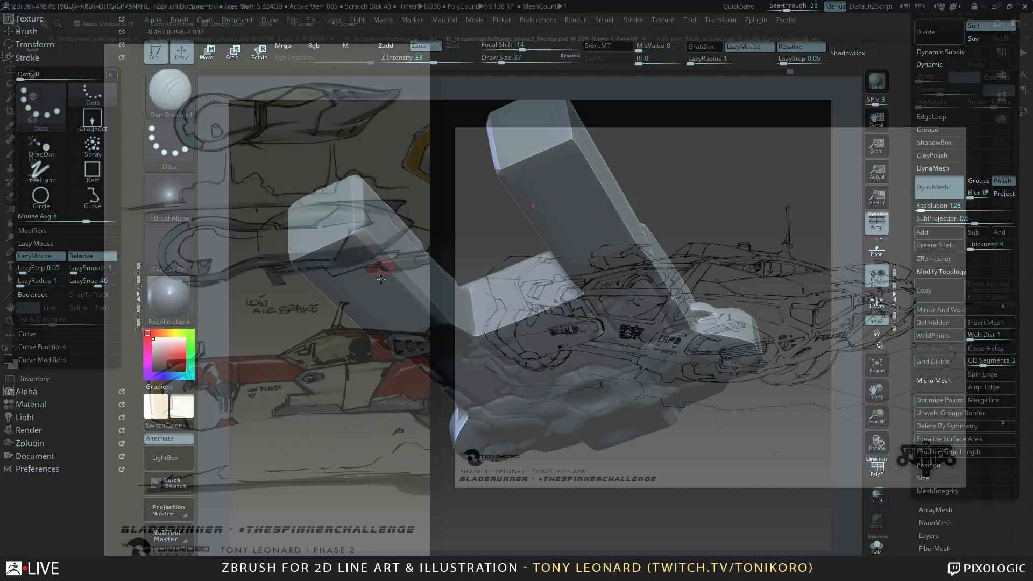
pyautogui.moveTo(746, 224)
pyautogui.mouseDown()
pyautogui.moveTo(752, 360)
pyautogui.moveTo(728, 339)
pyautogui.moveTo(733, 307)
pyautogui.mouseUp()
pyautogui.hotkey('ctrl', 'shift')
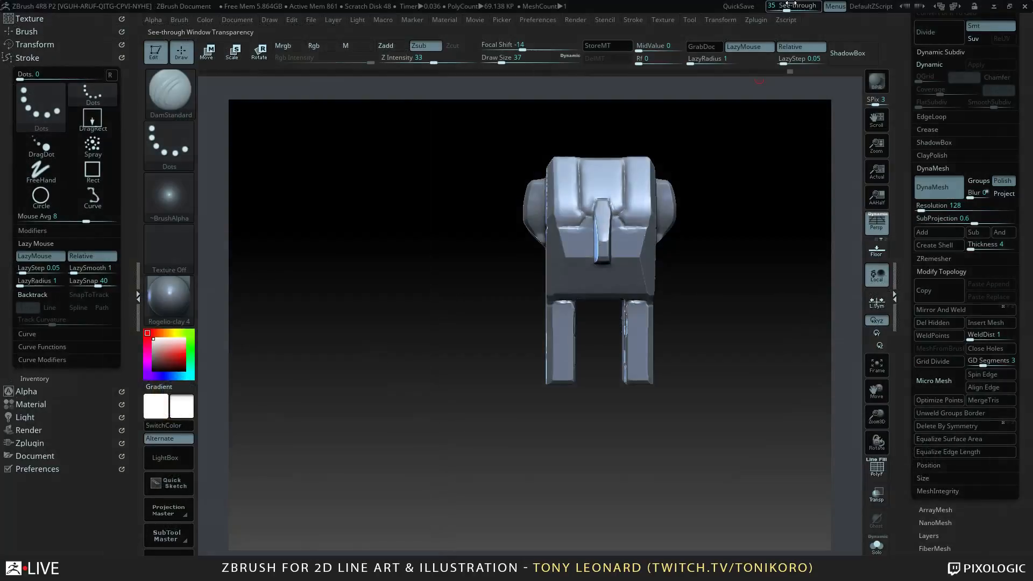
pyautogui.click(770, 5)
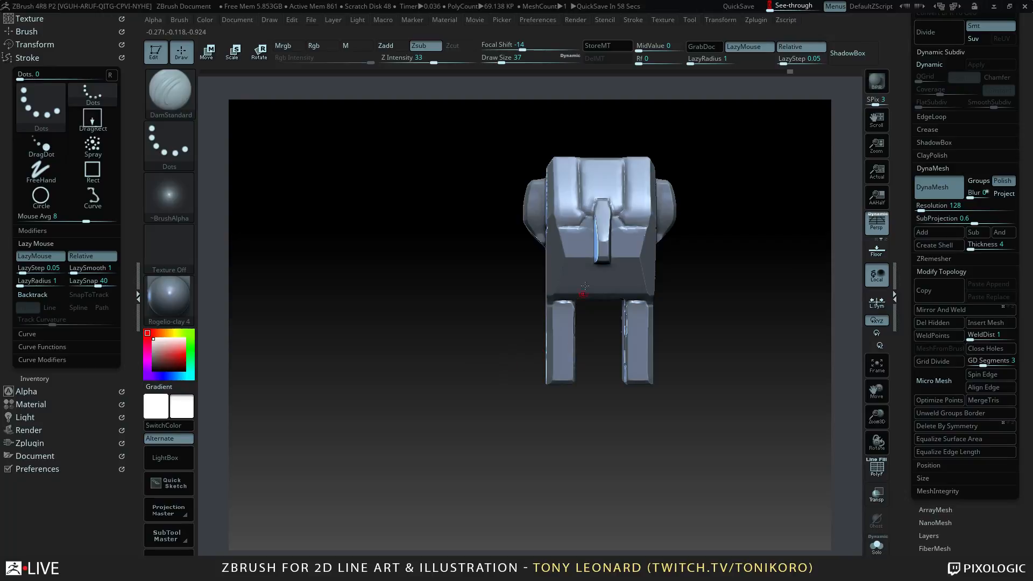
# - Isolate one lengthwise half of the model in top view with SelectRect
pyautogui.hotkey('ctrl', 'shift')
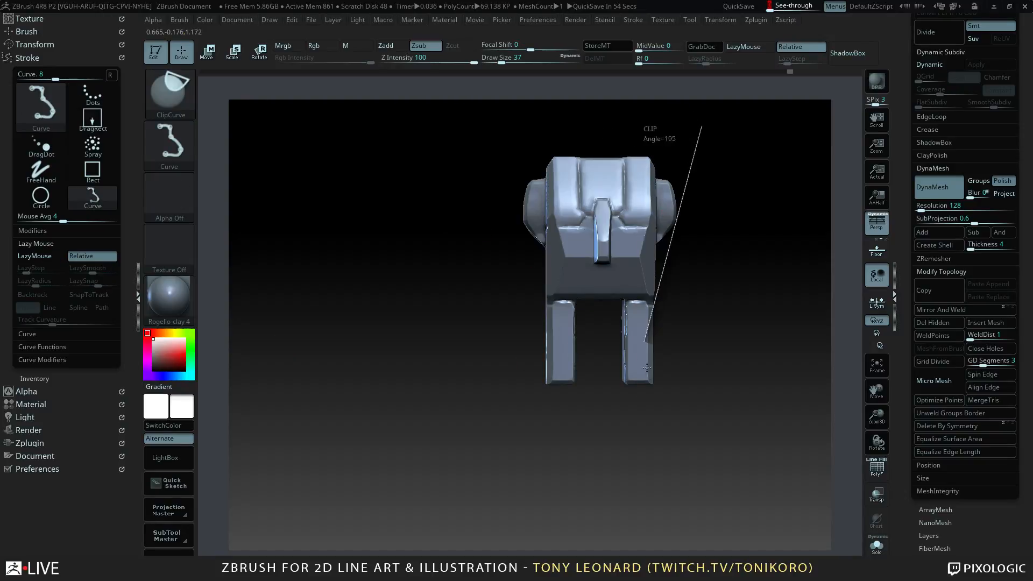
pyautogui.moveTo(646, 367)
pyautogui.keyDown('ctrl'); pyautogui.keyDown('shift'); pyautogui.mouseDown()
pyautogui.moveTo(640, 484)
pyautogui.moveTo(860, 444)
pyautogui.mouseUp(); pyautogui.keyUp('shift'); pyautogui.keyUp('ctrl')
pyautogui.keyDown('ctrl'); pyautogui.keyDown('shift'); pyautogui.click(175, 101); pyautogui.keyUp('shift'); pyautogui.keyUp('ctrl')
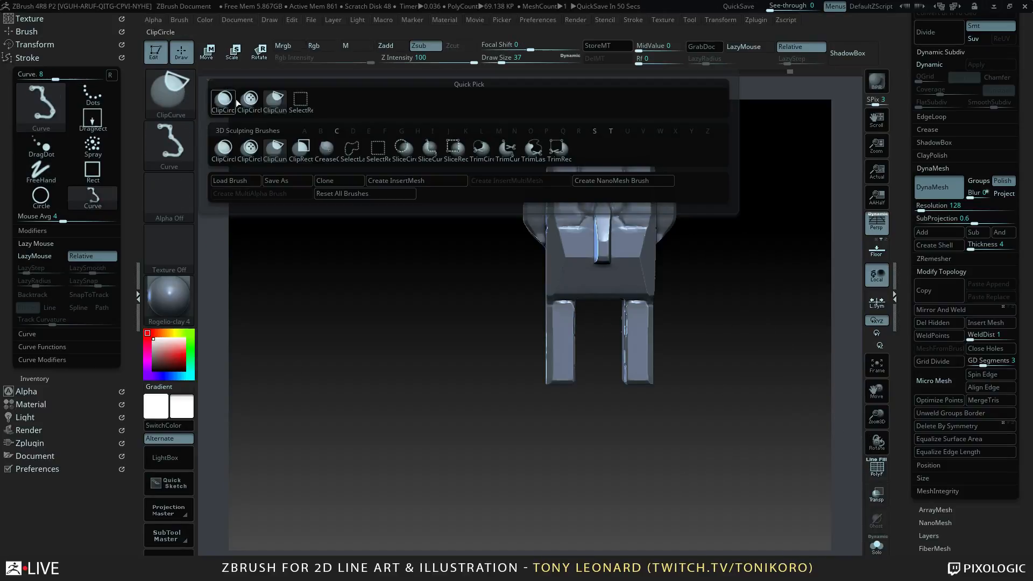
pyautogui.keyDown('ctrl'); pyautogui.keyDown('shift'); pyautogui.click(302, 101); pyautogui.keyUp('shift'); pyautogui.keyUp('ctrl')
pyautogui.moveTo(741, 116)
pyautogui.keyDown('ctrl'); pyautogui.keyDown('shift'); pyautogui.mouseDown()
pyautogui.moveTo(641, 414)
pyautogui.moveTo(604, 472)
pyautogui.mouseUp(); pyautogui.keyUp('shift'); pyautogui.keyUp('ctrl')
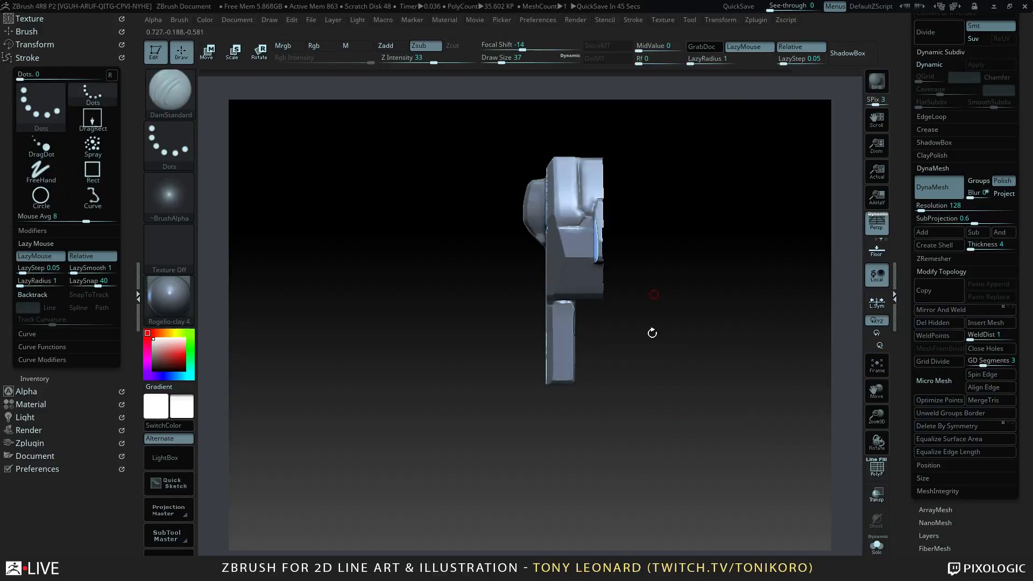
# - Cut the inner side of the prong narrower toward its tip with a ClipCurve line ending in an angled shoulder
pyautogui.moveTo(650, 334); pyautogui.dragTo(672, 371)
pyautogui.hotkey('ctrl', 'shift')
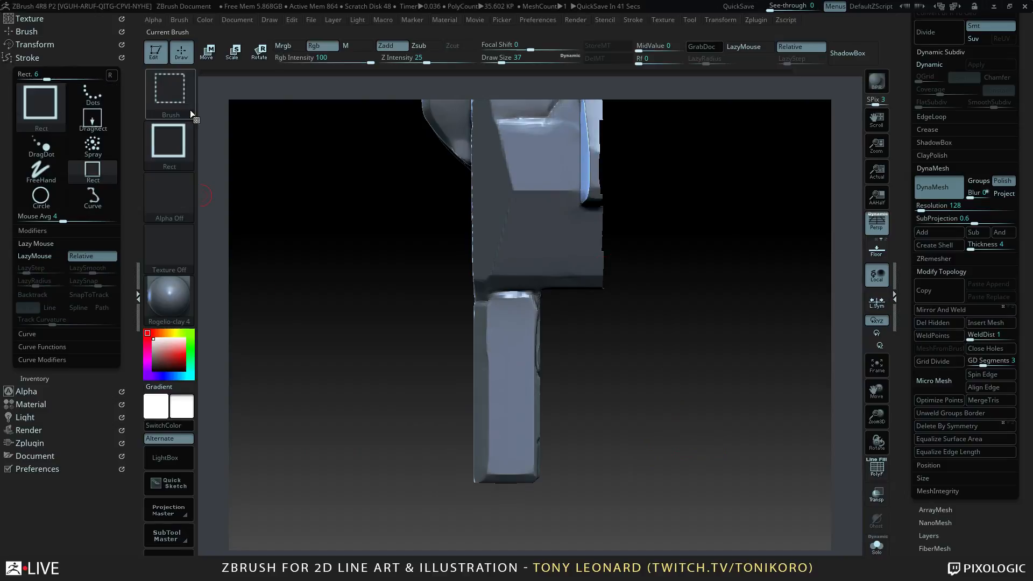
pyautogui.click(159, 114)
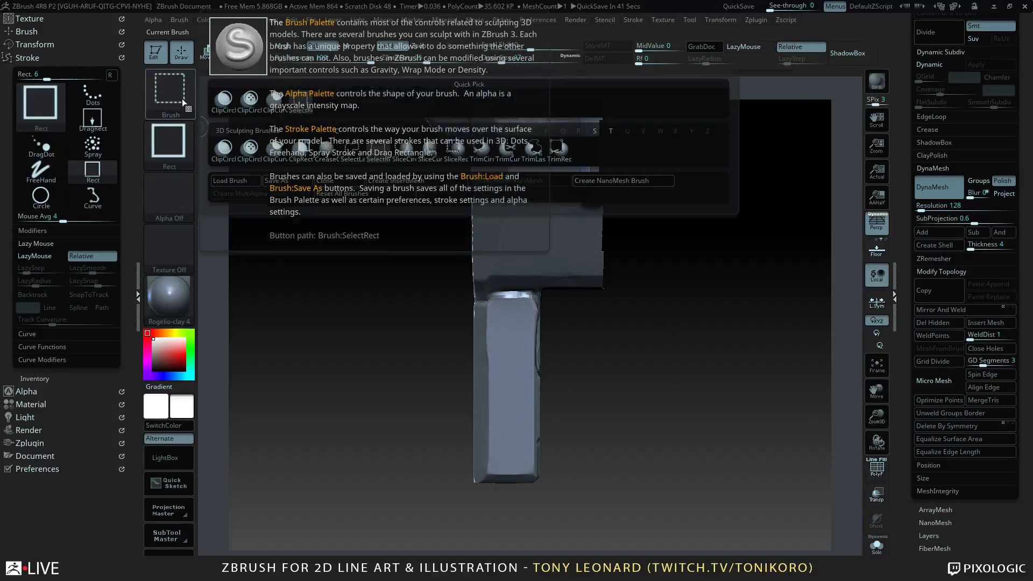
pyautogui.click(264, 101)
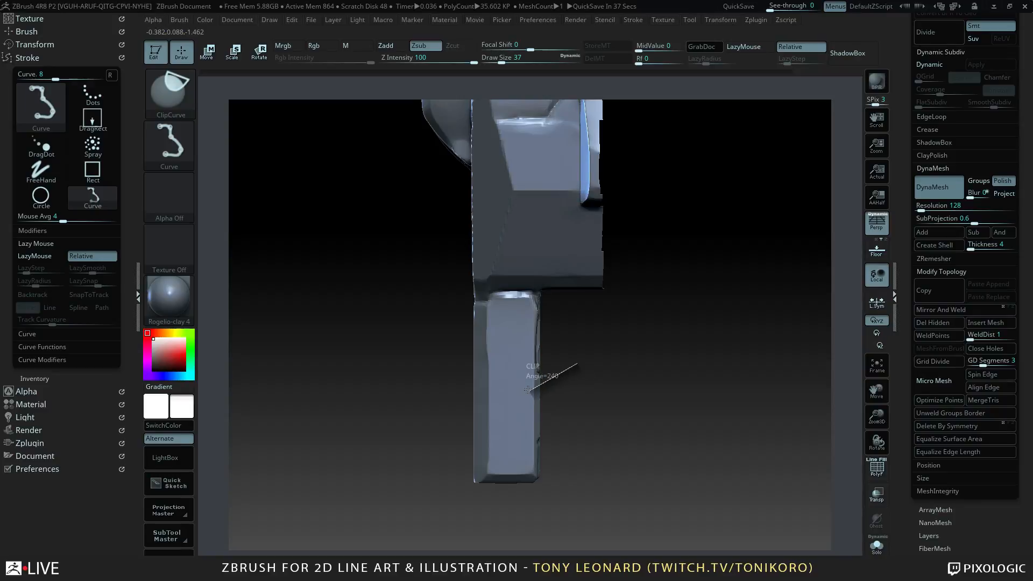
pyautogui.moveTo(528, 389)
pyautogui.keyDown('ctrl'); pyautogui.keyDown('shift'); pyautogui.mouseDown()
pyautogui.moveTo(529, 422)
pyautogui.moveTo(527, 377)
pyautogui.moveTo(531, 400)
pyautogui.mouseUp(); pyautogui.keyUp('shift'); pyautogui.keyUp('ctrl')
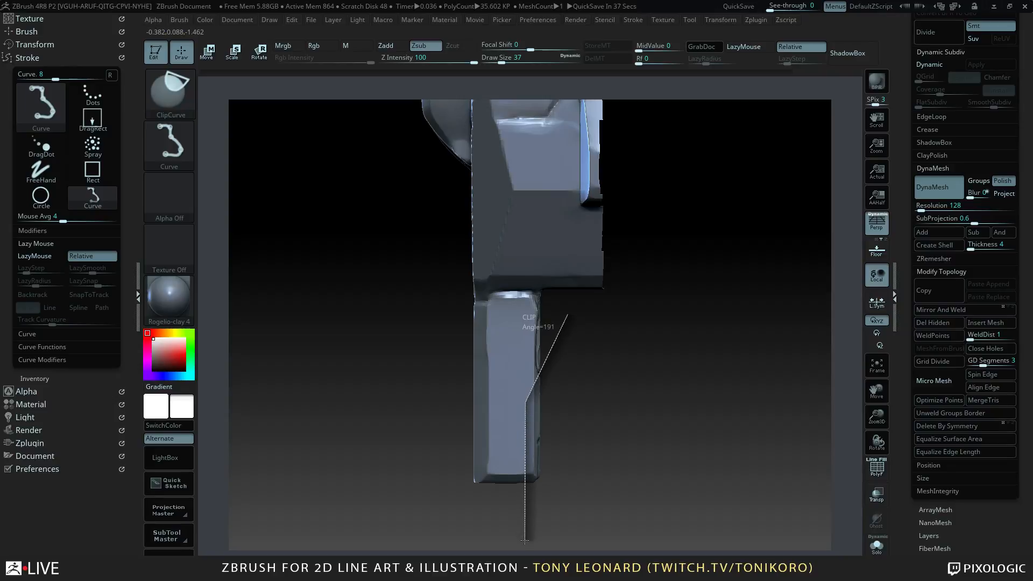
pyautogui.moveTo(527, 544)
pyautogui.keyDown('ctrl'); pyautogui.keyDown('shift'); pyautogui.mouseDown()
pyautogui.moveTo(537, 491)
pyautogui.moveTo(641, 435)
pyautogui.moveTo(641, 456)
pyautogui.moveTo(717, 475)
pyautogui.moveTo(691, 483)
pyautogui.moveTo(668, 461)
pyautogui.moveTo(629, 339)
pyautogui.mouseUp(); pyautogui.keyUp('shift'); pyautogui.keyUp('ctrl')
# - Mask the body and the prong, leaving the prong's newly clipped inner face unmasked
pyautogui.moveTo(596, 464)
pyautogui.keyDown('ctrl'); pyautogui.mouseDown()
pyautogui.moveTo(599, 312)
pyautogui.moveTo(512, 108)
pyautogui.mouseUp(); pyautogui.keyUp('ctrl')
pyautogui.moveTo(686, 373)
pyautogui.mouseDown()
pyautogui.moveTo(651, 375)
pyautogui.moveTo(687, 367)
pyautogui.moveTo(687, 376)
pyautogui.mouseUp()
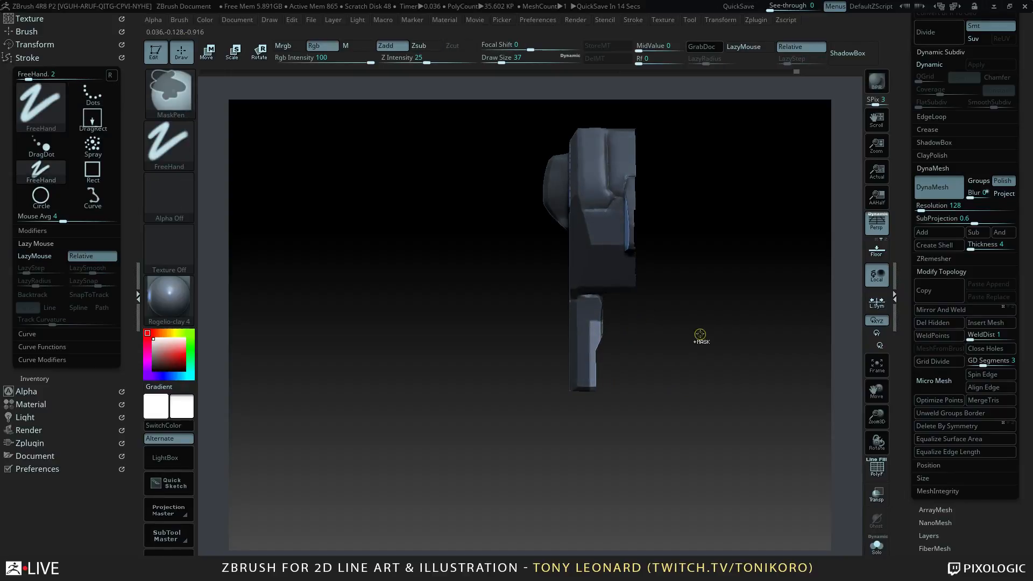
pyautogui.keyDown('ctrl'); pyautogui.moveTo(699, 334); pyautogui.dragTo(491, 244); pyautogui.keyUp('ctrl')
pyautogui.moveTo(542, 324); pyautogui.dragTo(660, 441)
pyautogui.moveTo(369, 135)
pyautogui.keyDown('ctrl'); pyautogui.keyDown('shift'); pyautogui.mouseDown()
pyautogui.moveTo(632, 378)
pyautogui.moveTo(632, 397)
pyautogui.mouseUp(); pyautogui.keyUp('shift'); pyautogui.keyUp('ctrl')
pyautogui.moveTo(712, 503); pyautogui.dragTo(697, 499)
pyautogui.moveTo(644, 463)
pyautogui.mouseDown()
pyautogui.moveTo(693, 484)
pyautogui.moveTo(699, 447)
pyautogui.moveTo(685, 458)
pyautogui.mouseUp()
# - Try to bevel the lower inner edge of the masked prong with ClipCurve lines from the tip view
pyautogui.moveTo(608, 373)
pyautogui.keyDown('ctrl'); pyautogui.keyDown('shift'); pyautogui.mouseDown()
pyautogui.moveTo(493, 466)
pyautogui.moveTo(535, 411)
pyautogui.moveTo(569, 395)
pyautogui.moveTo(465, 443)
pyautogui.mouseUp(); pyautogui.keyUp('shift'); pyautogui.keyUp('ctrl')
pyautogui.moveTo(573, 472)
pyautogui.mouseDown()
pyautogui.moveTo(556, 490)
pyautogui.moveTo(567, 442)
pyautogui.moveTo(572, 489)
pyautogui.moveTo(591, 465)
pyautogui.mouseUp()
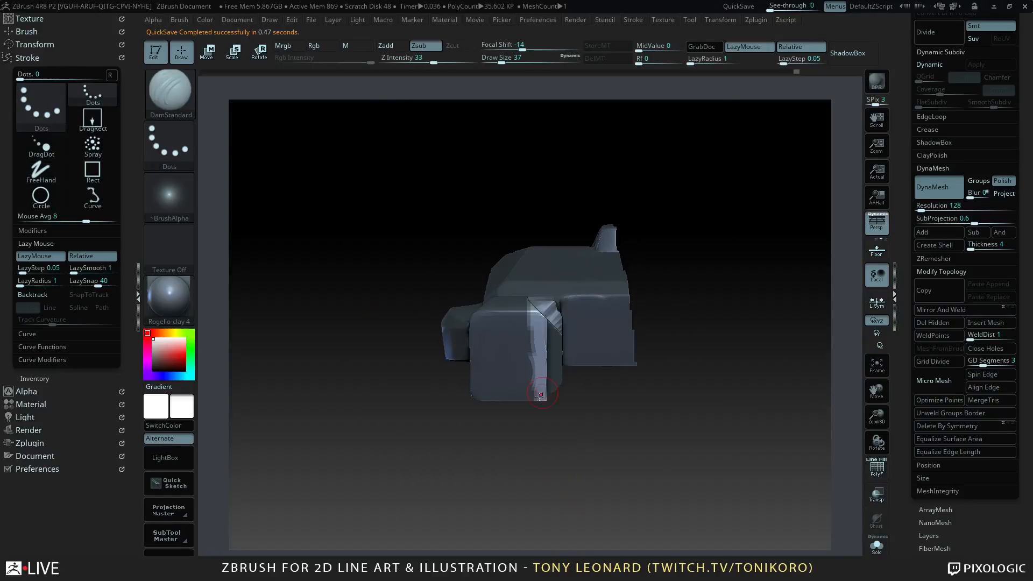
pyautogui.hotkey('ctrl', 'shift')
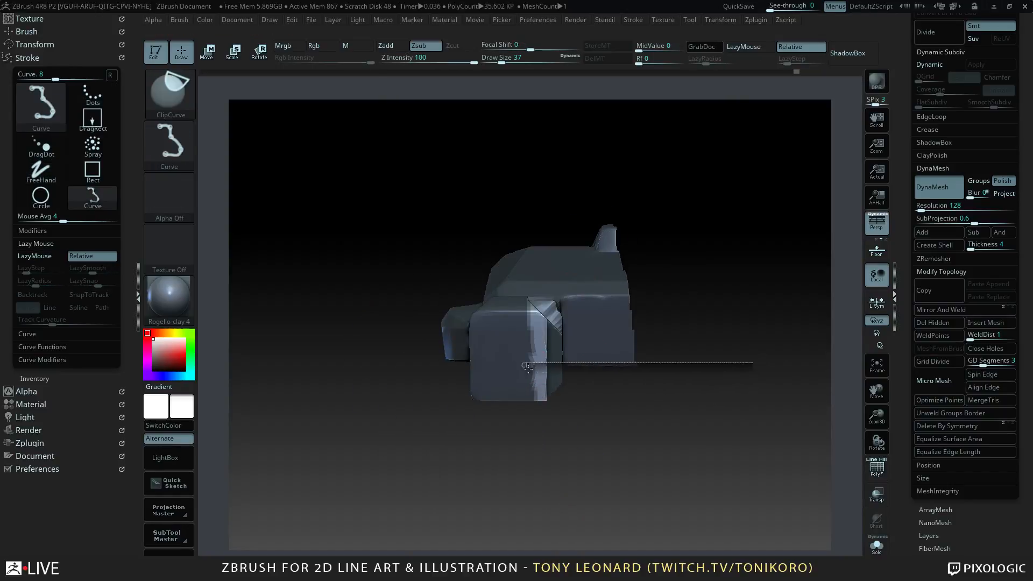
pyautogui.keyDown('ctrl'); pyautogui.keyDown('shift'); pyautogui.moveTo(528, 369); pyautogui.dragTo(522, 370); pyautogui.keyUp('shift'); pyautogui.keyUp('ctrl')
pyautogui.moveTo(511, 454)
pyautogui.mouseDown()
pyautogui.moveTo(532, 456)
pyautogui.moveTo(561, 409)
pyautogui.mouseUp()
pyautogui.moveTo(546, 477)
pyautogui.mouseDown()
pyautogui.moveTo(542, 508)
pyautogui.moveTo(546, 480)
pyautogui.moveTo(549, 503)
pyautogui.mouseUp()
pyautogui.moveTo(569, 394)
pyautogui.keyDown('ctrl'); pyautogui.keyDown('shift'); pyautogui.mouseDown()
pyautogui.moveTo(534, 486)
pyautogui.moveTo(548, 491)
pyautogui.moveTo(513, 467)
pyautogui.moveTo(507, 440)
pyautogui.moveTo(547, 465)
pyautogui.moveTo(538, 454)
pyautogui.moveTo(558, 483)
pyautogui.moveTo(534, 463)
pyautogui.moveTo(544, 476)
pyautogui.mouseUp(); pyautogui.keyUp('shift'); pyautogui.keyUp('ctrl')
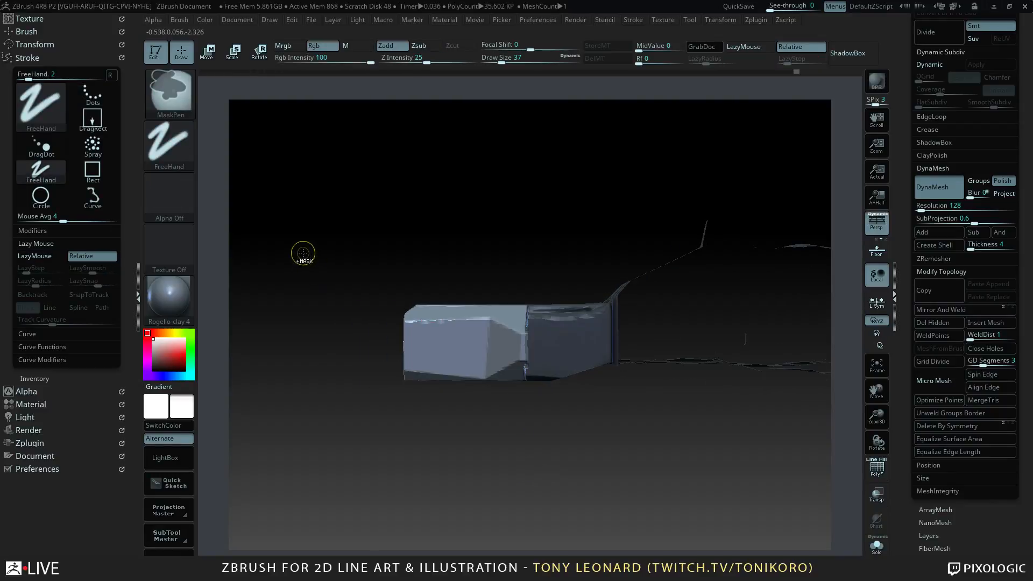
# - Try another mask and clip on the prong's inner edge, and undo the latest changes to the prong
pyautogui.moveTo(305, 254)
pyautogui.keyDown('ctrl'); pyautogui.mouseDown()
pyautogui.moveTo(625, 327)
pyautogui.moveTo(623, 360)
pyautogui.mouseUp(); pyautogui.keyUp('ctrl')
pyautogui.moveTo(602, 449); pyautogui.dragTo(650, 474)
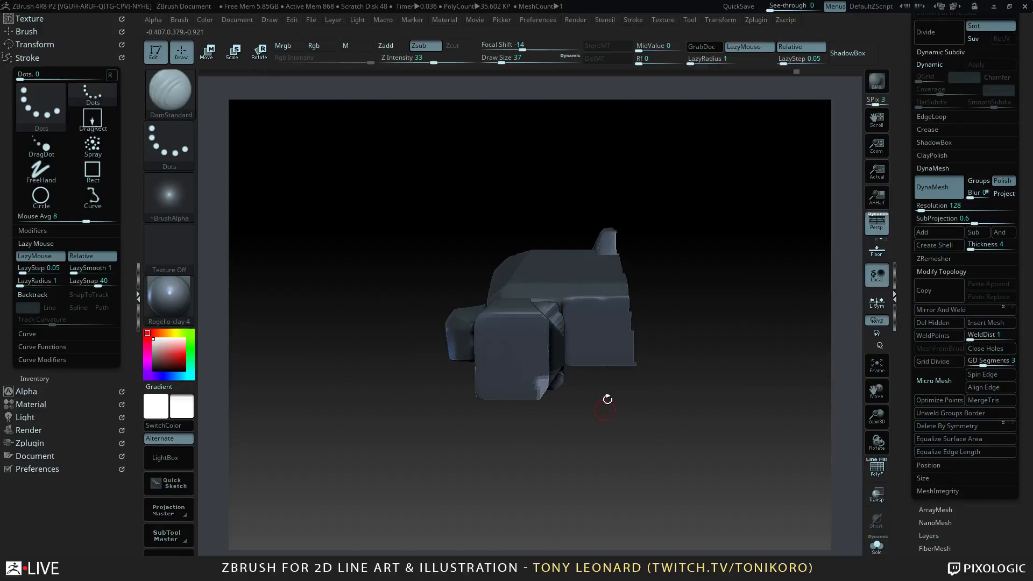
pyautogui.moveTo(644, 312)
pyautogui.keyDown('ctrl'); pyautogui.keyDown('shift'); pyautogui.mouseDown()
pyautogui.moveTo(508, 493)
pyautogui.moveTo(456, 472)
pyautogui.moveTo(466, 484)
pyautogui.moveTo(532, 471)
pyautogui.moveTo(583, 492)
pyautogui.mouseUp(); pyautogui.keyUp('shift'); pyautogui.keyUp('ctrl')
pyautogui.press('ctrl')
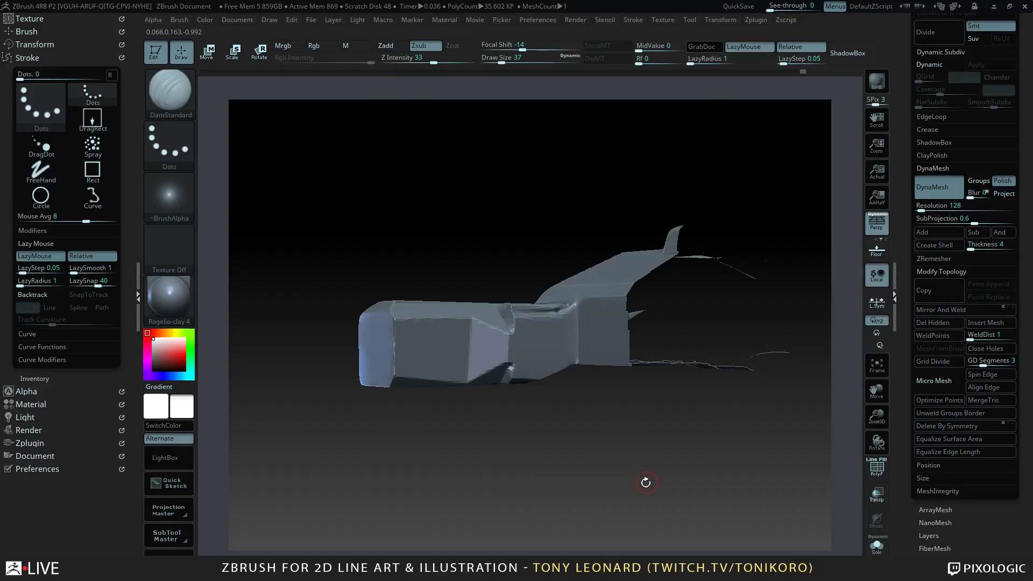
pyautogui.hotkey('ctrl', 'z')
pyautogui.hotkey('ctrl', 'z')
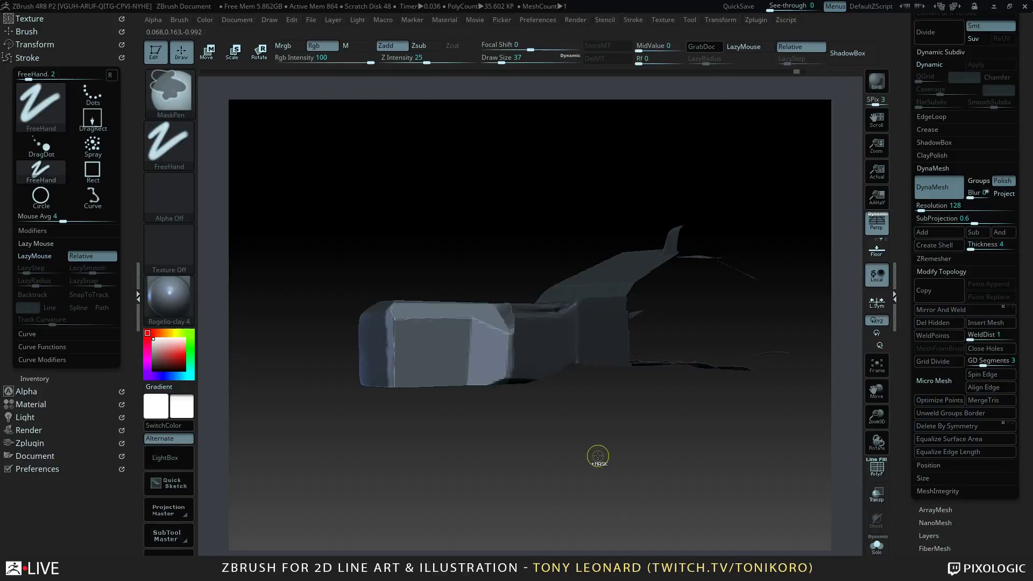
# - Unhide the rest of the model and apply Mirror and Weld to copy the clipped prong shape to the opposite prong
pyautogui.moveTo(596, 455); pyautogui.dragTo(625, 507)
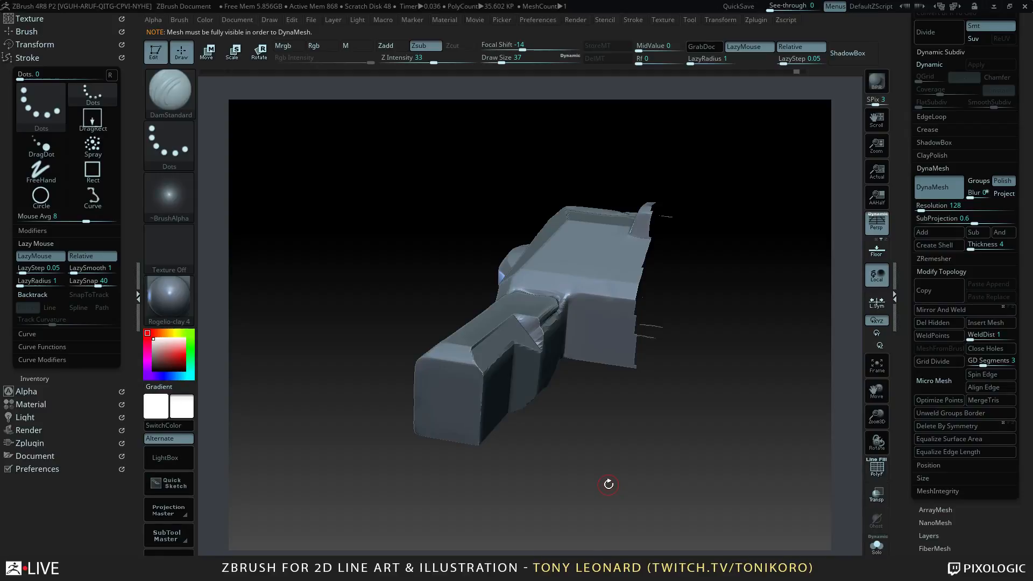
pyautogui.keyDown('ctrl'); pyautogui.keyDown('shift'); pyautogui.click(473, 265); pyautogui.keyUp('shift'); pyautogui.keyUp('ctrl')
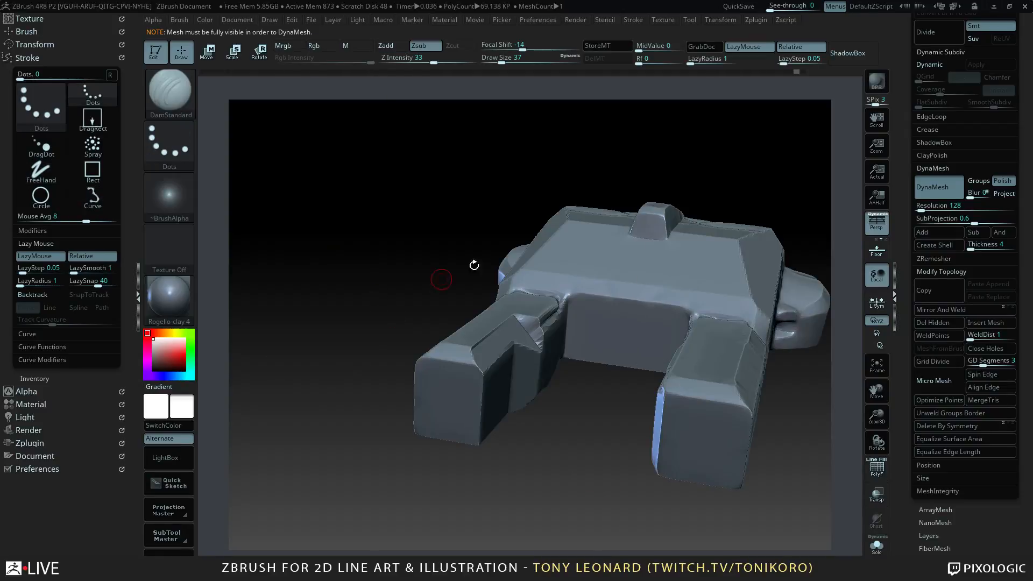
pyautogui.moveTo(589, 425); pyautogui.dragTo(625, 467)
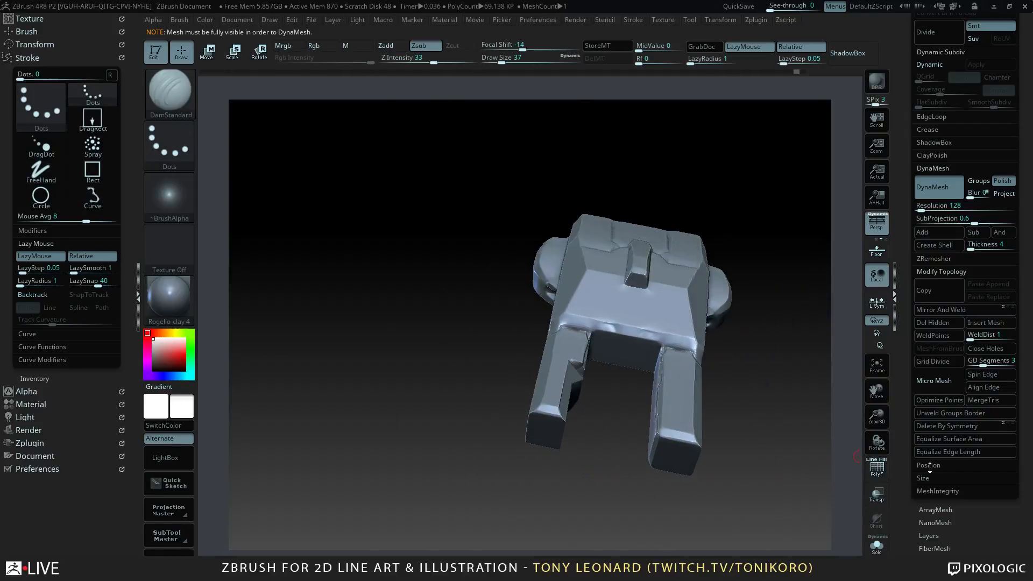
pyautogui.scroll(-3, 920, 306)
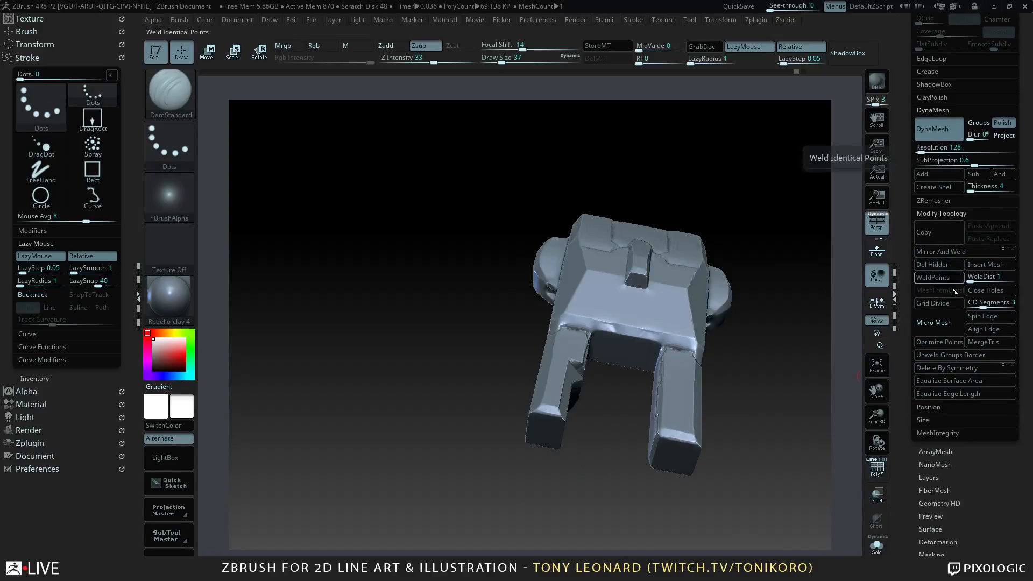
pyautogui.click(966, 251)
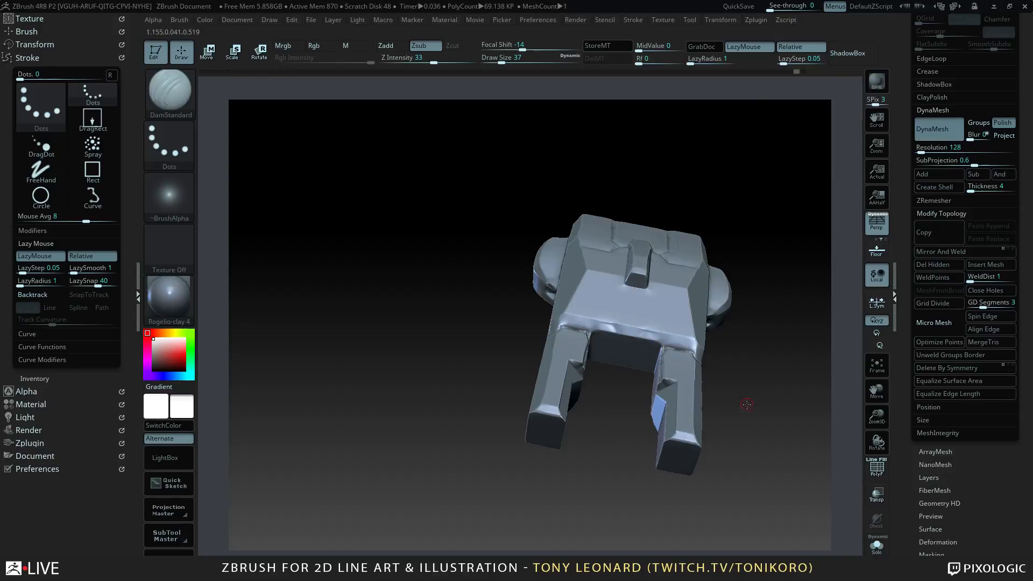
pyautogui.moveTo(746, 404); pyautogui.dragTo(648, 330)
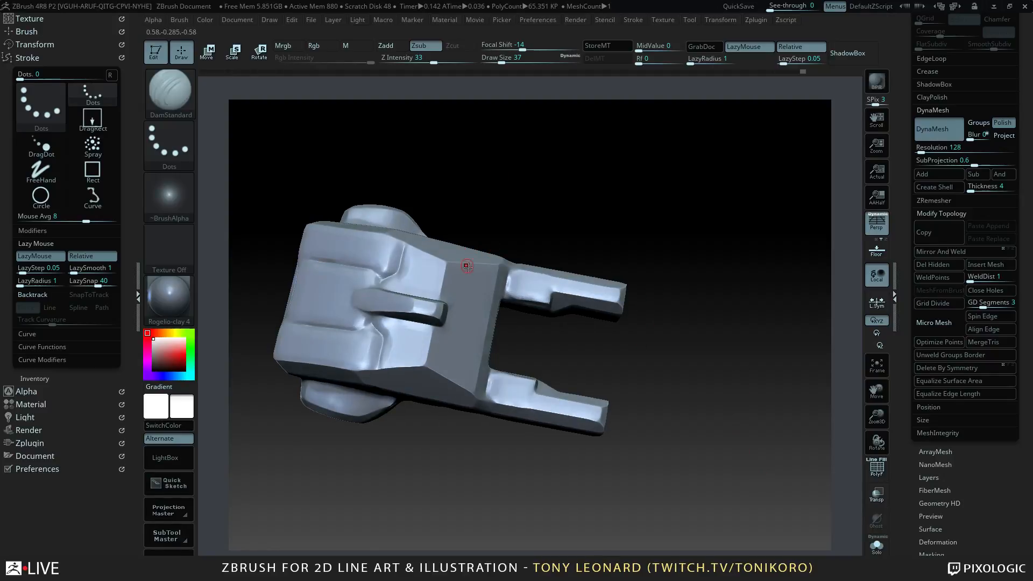
# - Switch to the hPolish brush and set its draw size to 163
pyautogui.press('b')
pyautogui.press('h')
pyautogui.click(558, 296)
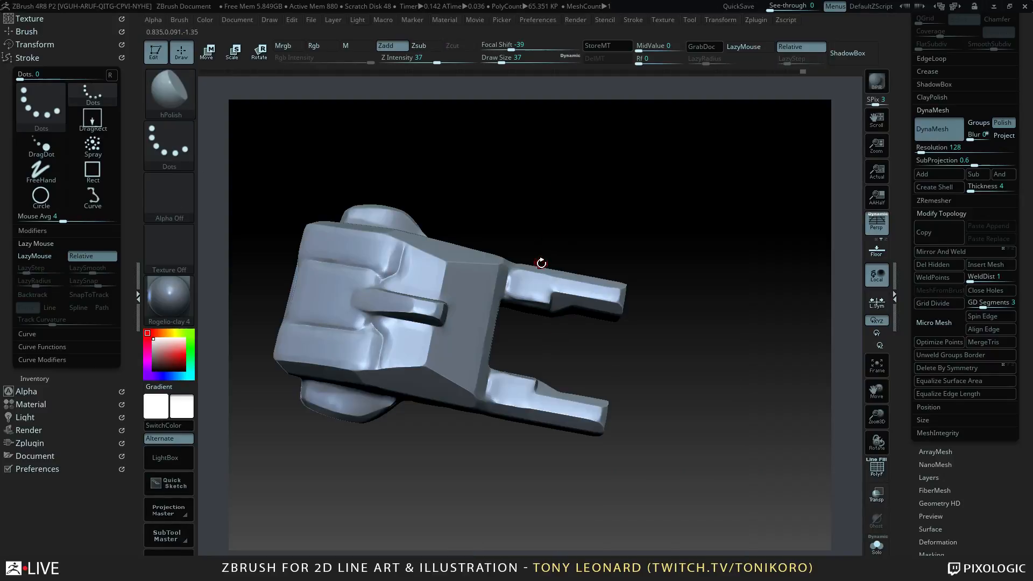
pyautogui.press('s')
pyautogui.moveTo(522, 272); pyautogui.dragTo(545, 273)
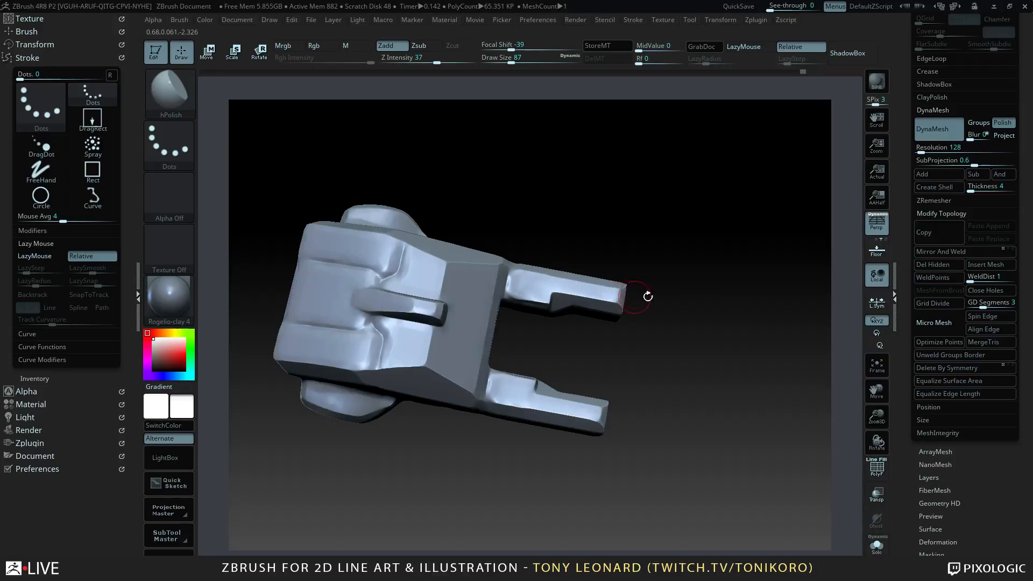
pyautogui.moveTo(647, 296); pyautogui.dragTo(692, 373)
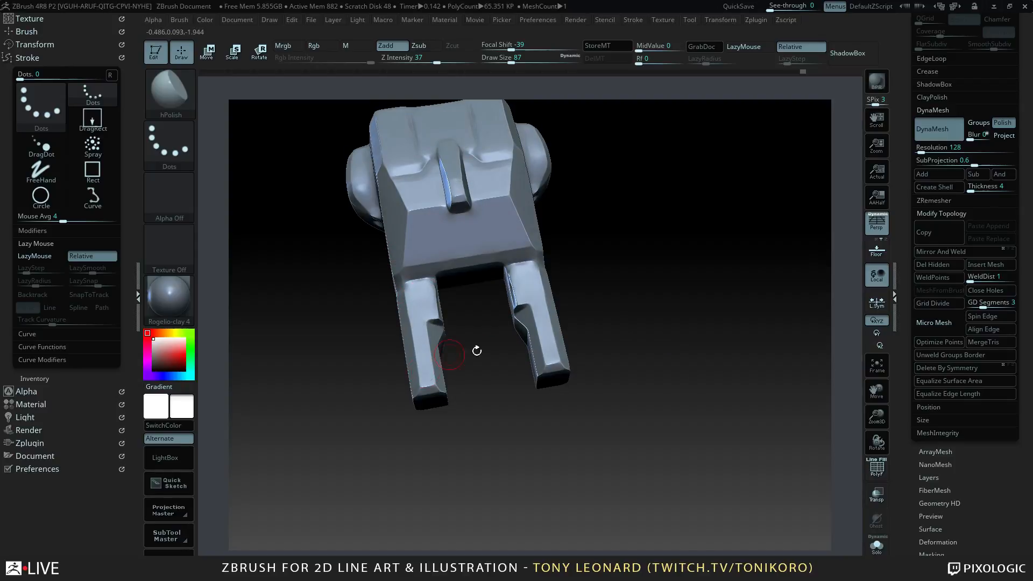
pyautogui.moveTo(477, 350); pyautogui.dragTo(669, 436)
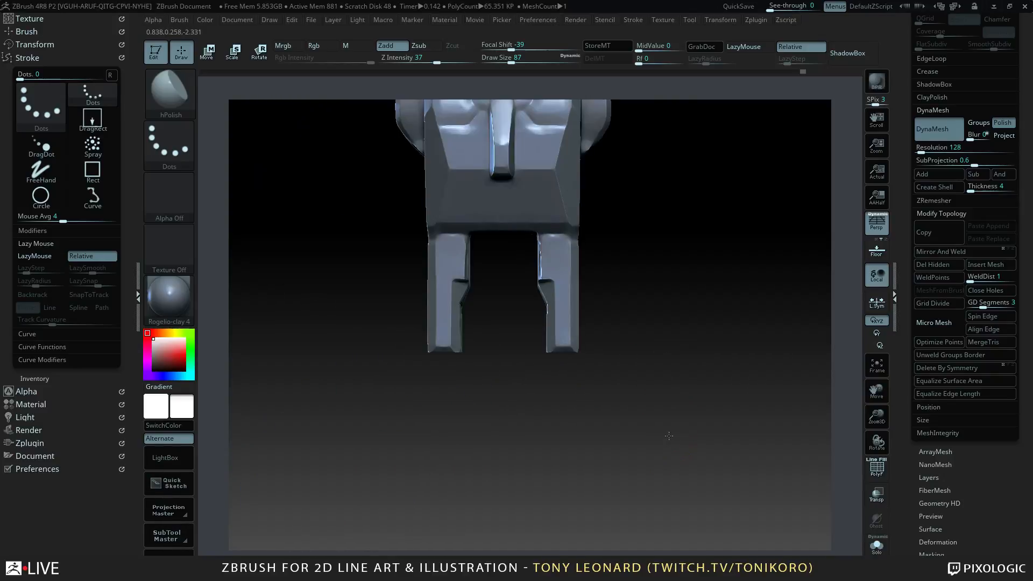
pyautogui.moveTo(682, 376); pyautogui.dragTo(694, 429)
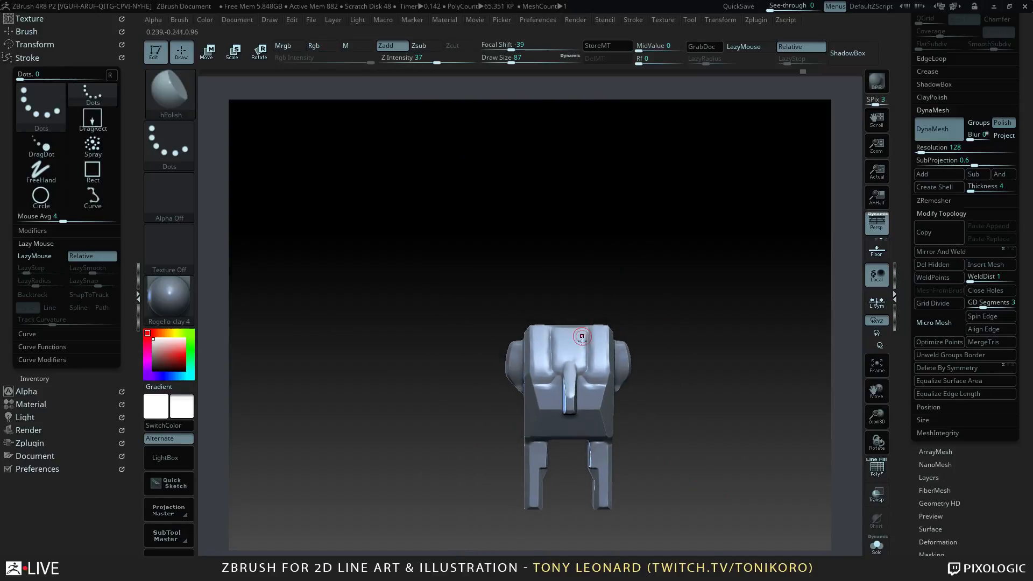
pyautogui.press('s')
pyautogui.moveTo(598, 367); pyautogui.dragTo(609, 367)
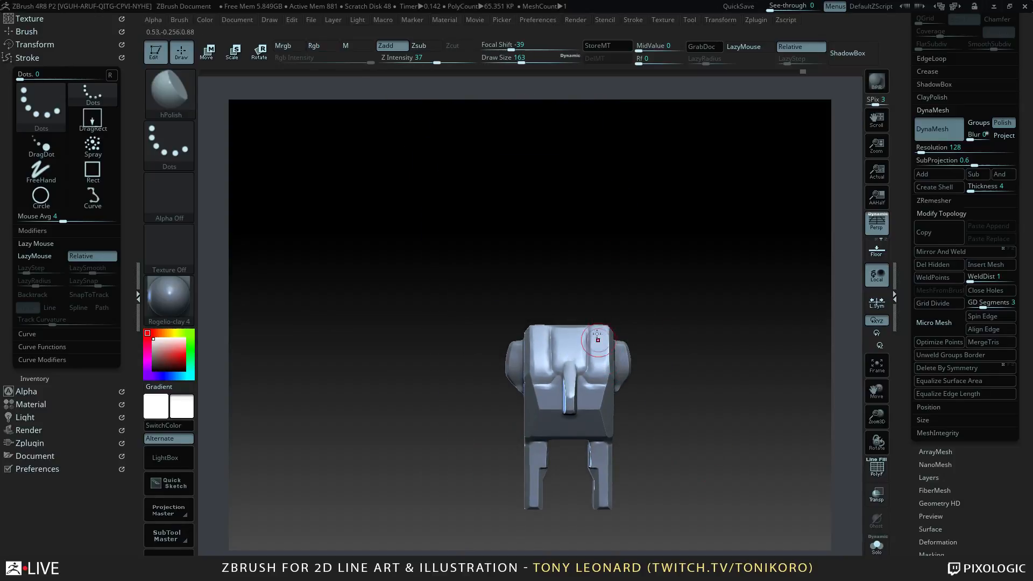
# - Undo the changes back to before the mirroring and reapply Mirror and Weld to give both prongs the stepped inner shape
pyautogui.press('ctrl')
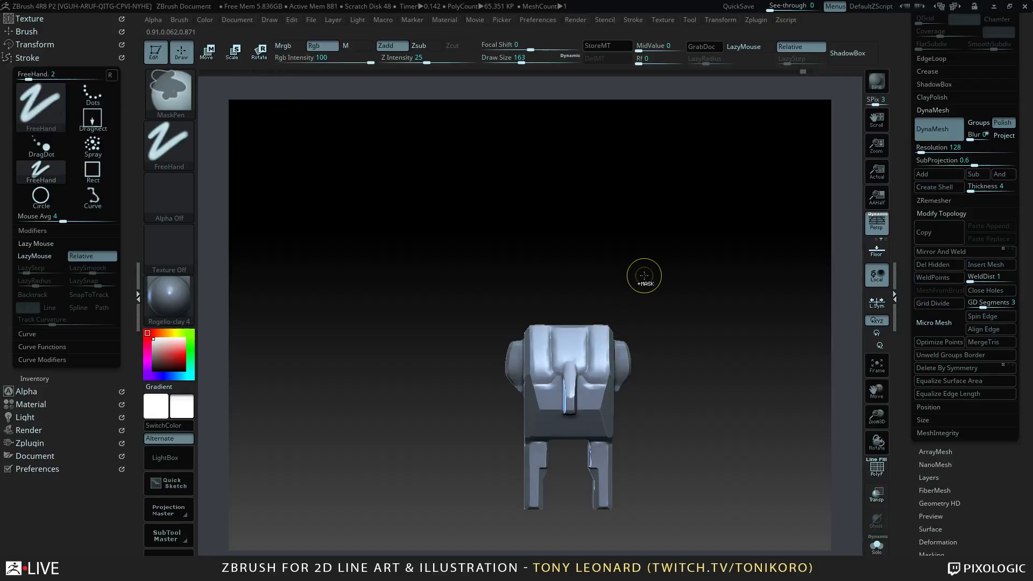
pyautogui.keyDown('ctrl'); pyautogui.moveTo(644, 275); pyautogui.dragTo(643, 275); pyautogui.keyUp('ctrl')
pyautogui.hotkey('ctrl', 'z')
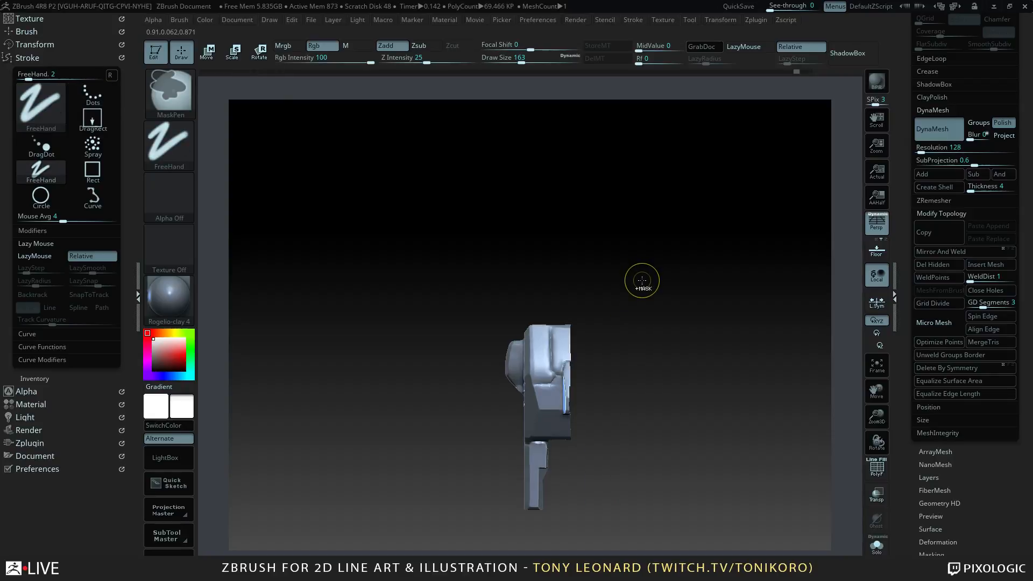
pyautogui.hotkey('ctrl', 'z')
pyautogui.hotkey('ctrl', 'z')
pyautogui.hotkey('ctrl', 'z')
pyautogui.hotkey('ctrl', 'z')
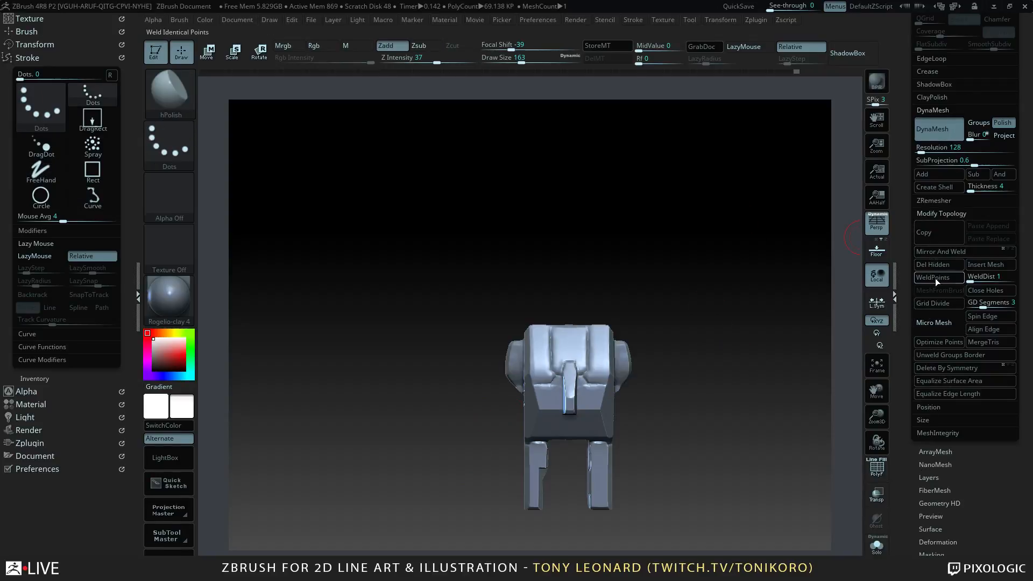
pyautogui.click(947, 253)
pyautogui.keyDown('alt'); pyautogui.moveTo(721, 434); pyautogui.dragTo(690, 322); pyautogui.keyUp('alt')
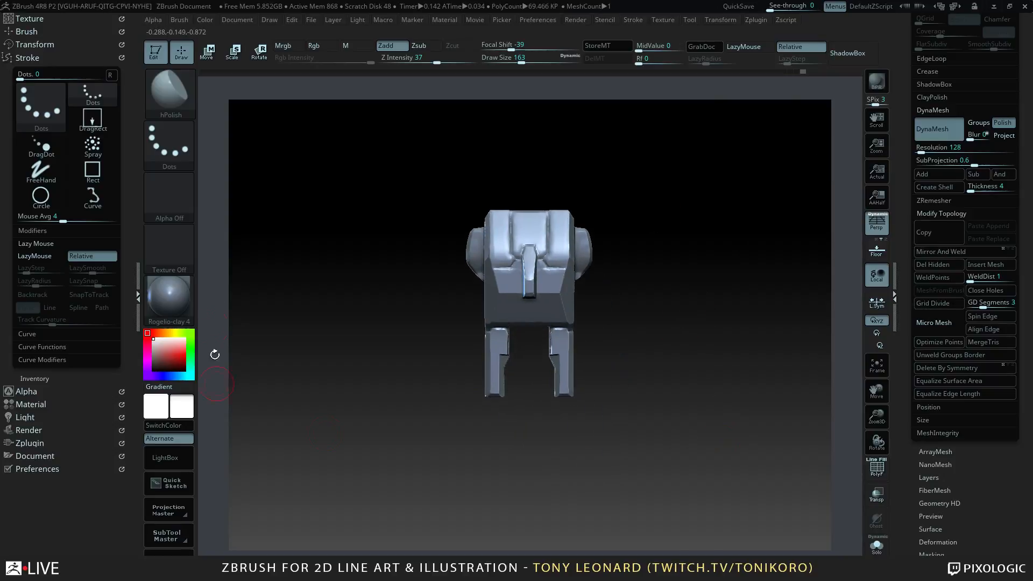
# - Set the hPolish draw size to 108 and turn off the perspective view of the mirrored model
pyautogui.moveTo(695, 411); pyautogui.dragTo(728, 378)
pyautogui.press('s')
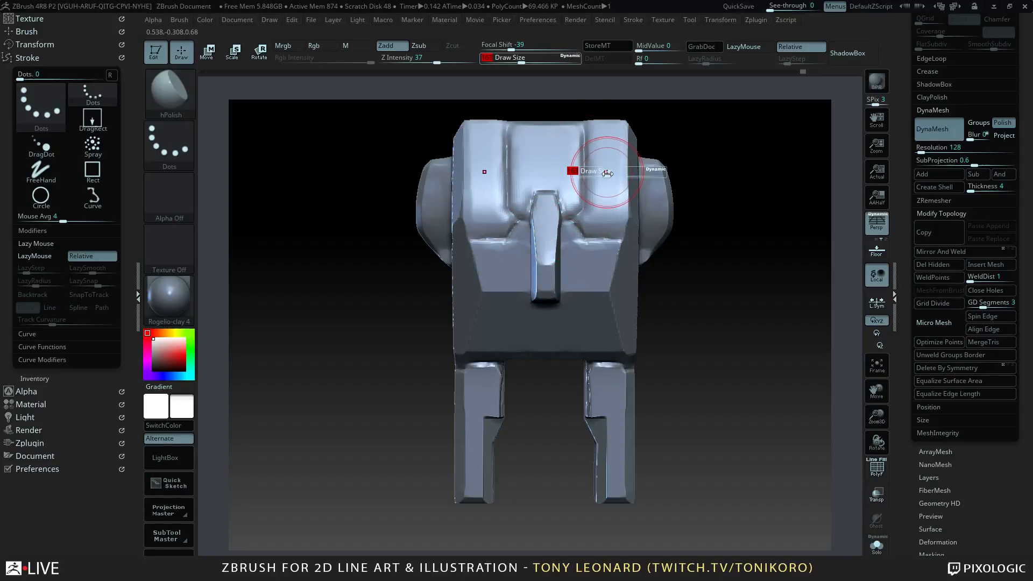
pyautogui.moveTo(608, 171); pyautogui.dragTo(601, 173)
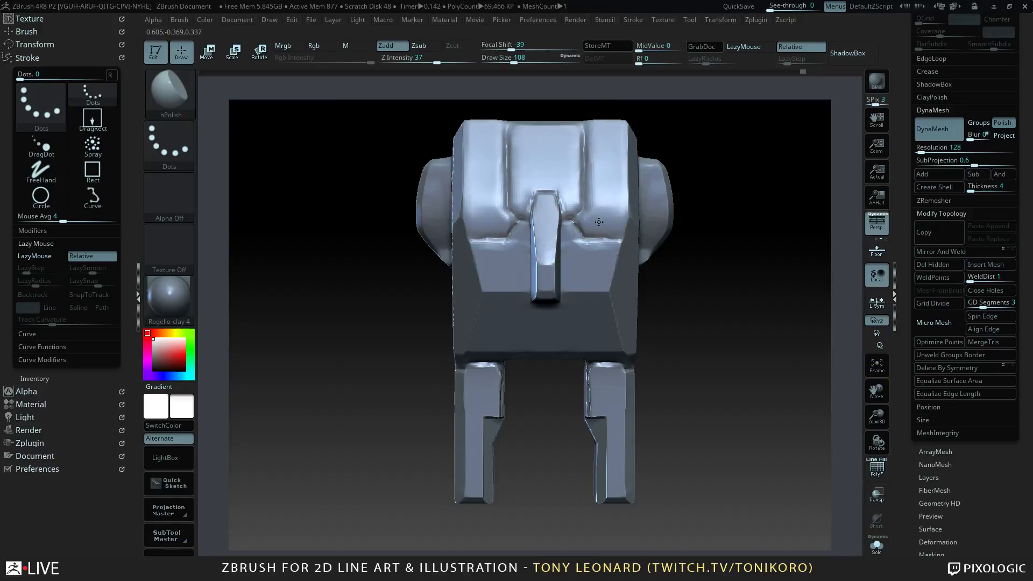
pyautogui.moveTo(715, 323); pyautogui.dragTo(753, 135)
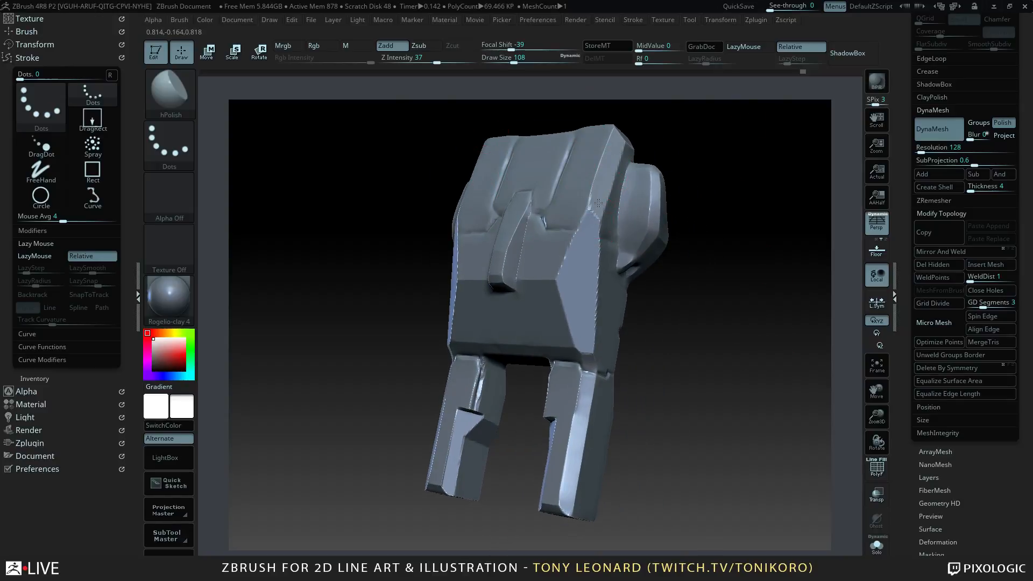
pyautogui.moveTo(676, 331); pyautogui.dragTo(735, 396)
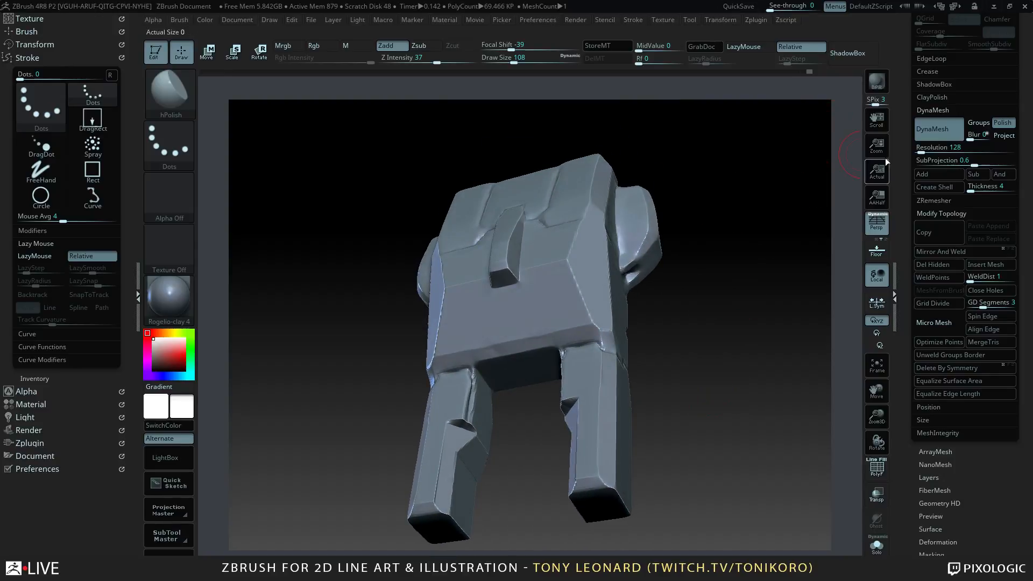
pyautogui.click(877, 222)
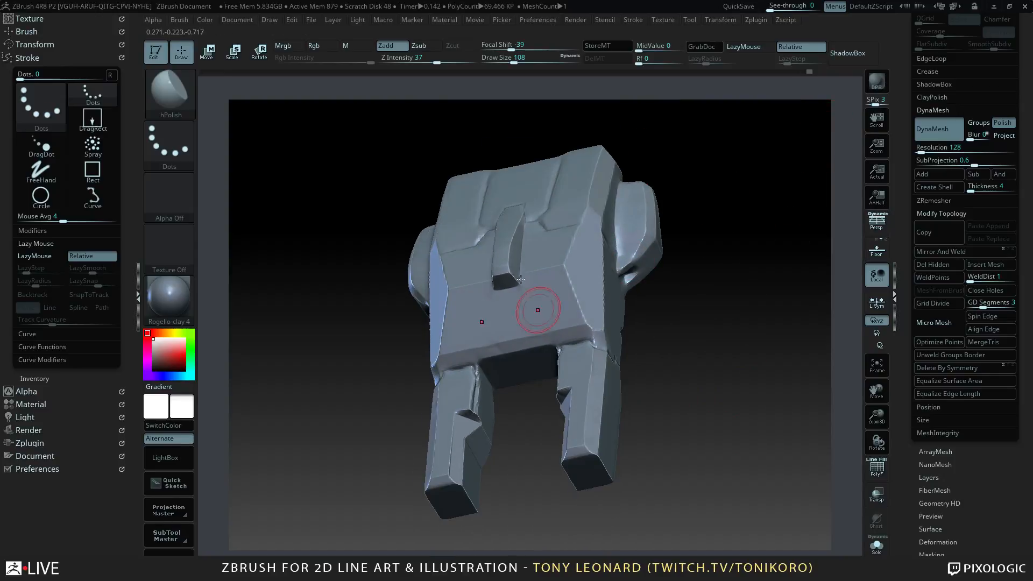
# - Smooth and flatten the stepped notches on the inner sides of the two front prongs at brush size 62
pyautogui.moveTo(708, 368); pyautogui.dragTo(527, 200)
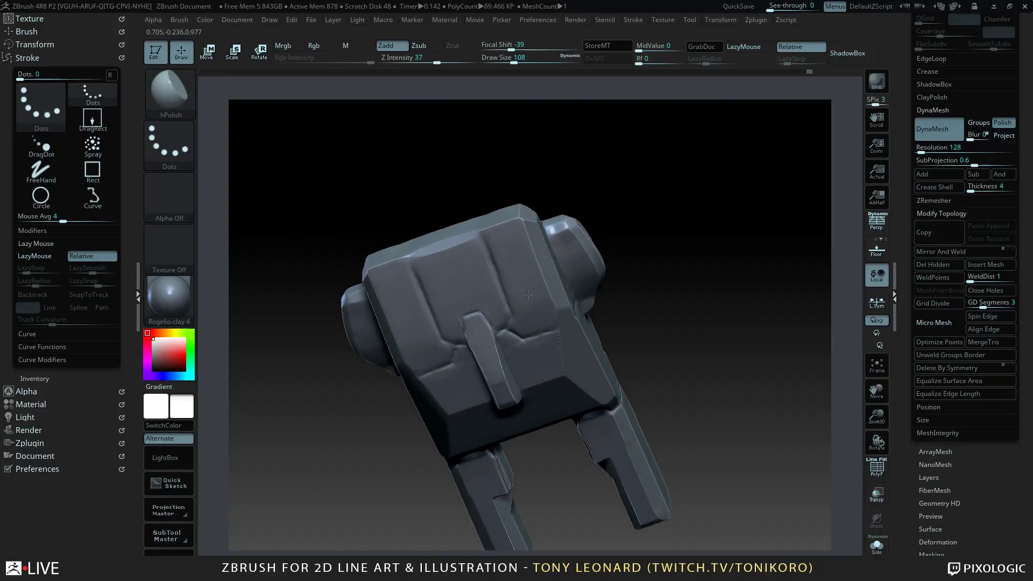
pyautogui.moveTo(640, 312); pyautogui.dragTo(665, 346)
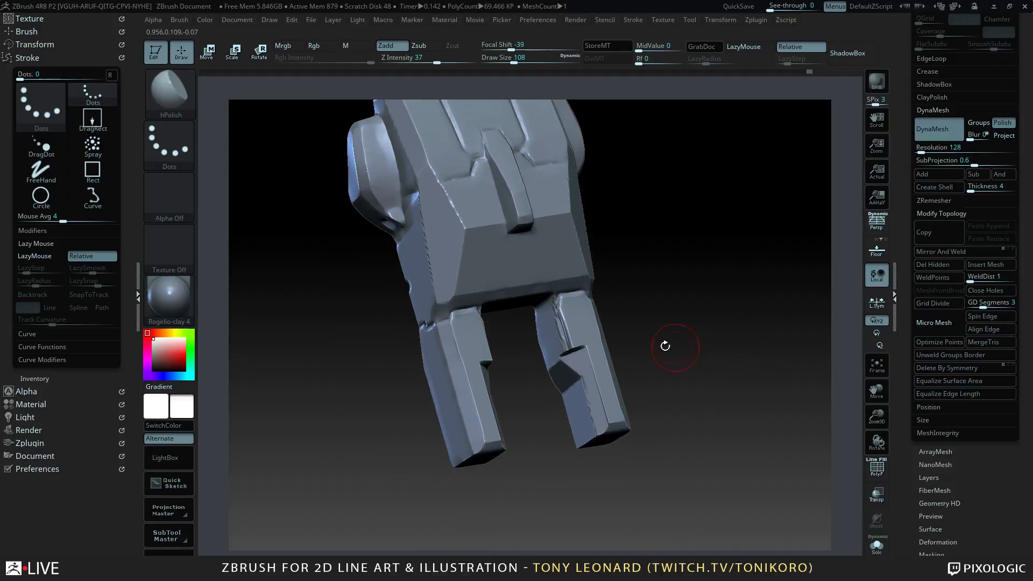
pyautogui.moveTo(566, 321)
pyautogui.keyDown('shift'); pyautogui.mouseDown()
pyautogui.moveTo(556, 323)
pyautogui.moveTo(558, 307)
pyautogui.mouseUp(); pyautogui.keyUp('shift')
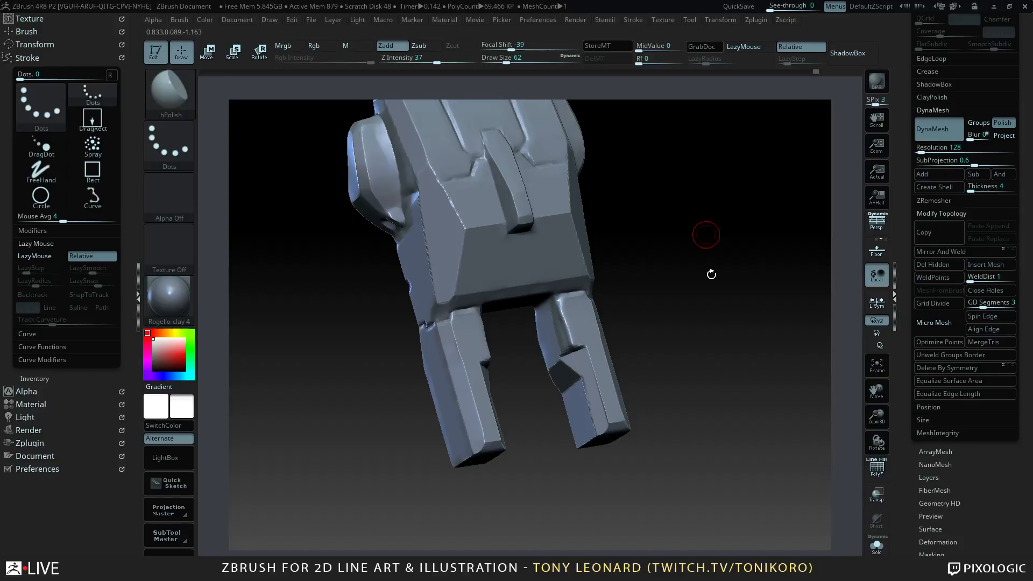
pyautogui.moveTo(710, 272); pyautogui.dragTo(675, 355)
pyautogui.press('b')
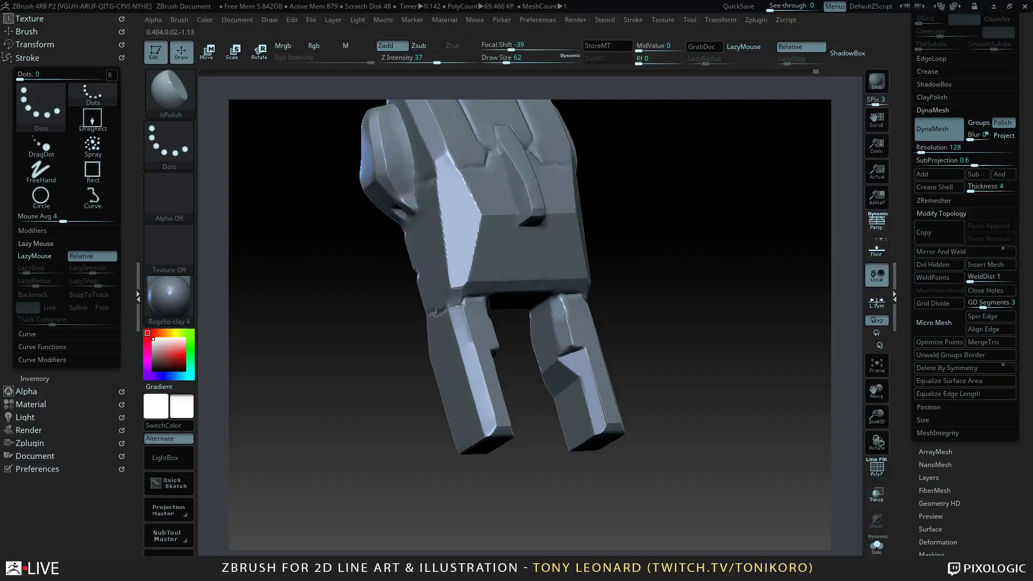
pyautogui.moveTo(664, 336); pyautogui.dragTo(666, 282)
pyautogui.keyDown('shift'); pyautogui.moveTo(563, 339); pyautogui.dragTo(573, 336); pyautogui.keyUp('shift')
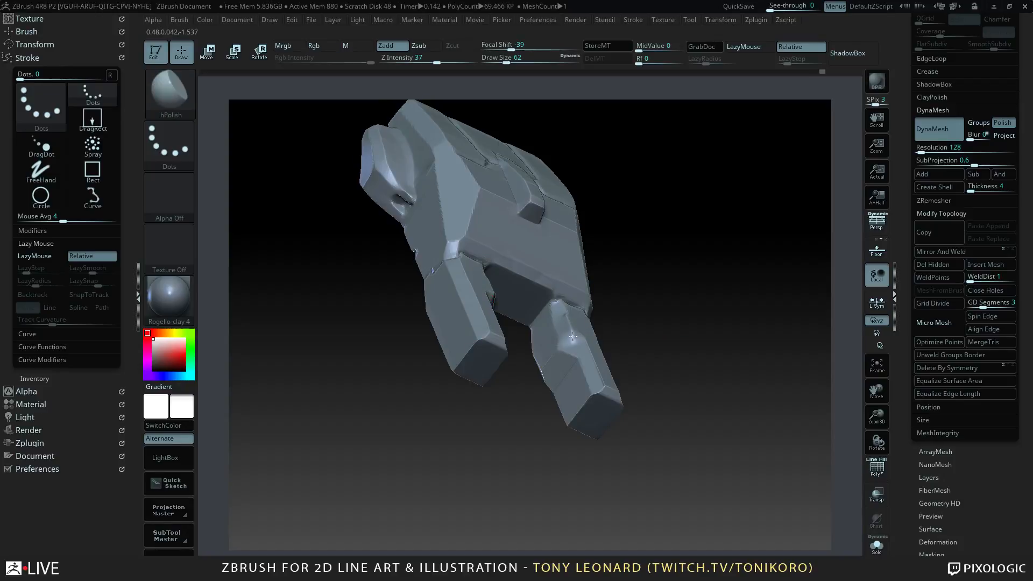
pyautogui.moveTo(585, 329); pyautogui.dragTo(658, 403, button='right')
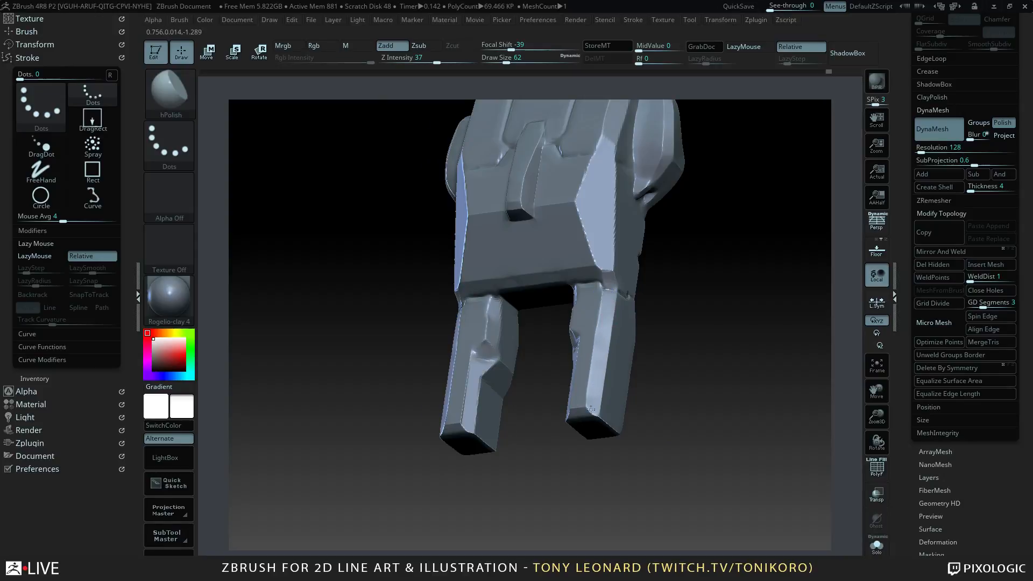
pyautogui.moveTo(585, 410); pyautogui.dragTo(615, 207, button='right')
# - Carve a panel line along the sides and front edge of the sloping front deck with the DamStandard brush
pyautogui.press('b')
pyautogui.press('d')
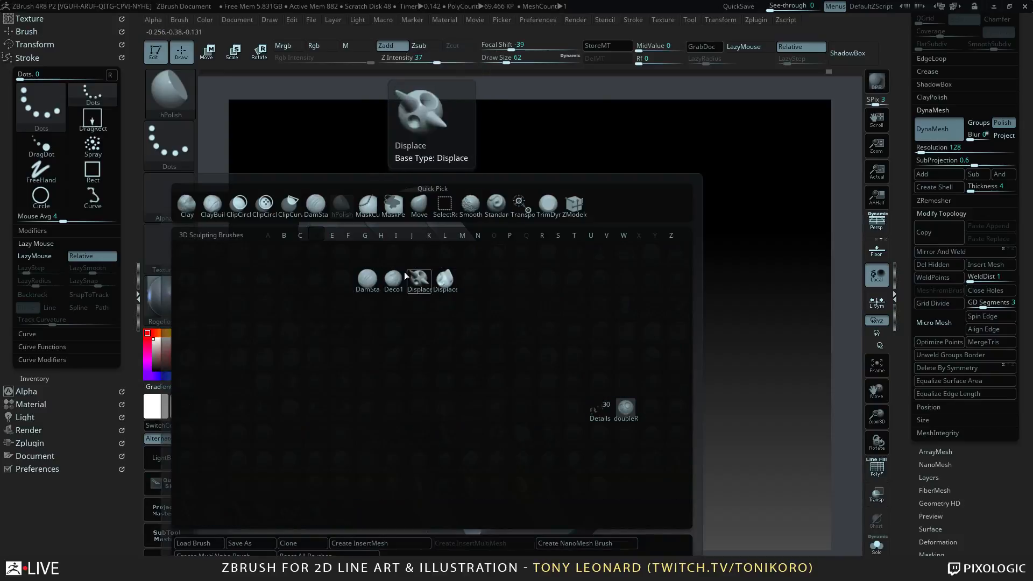
pyautogui.press('s')
pyautogui.moveTo(623, 153)
pyautogui.mouseDown(button='right')
pyautogui.moveTo(635, 304)
pyautogui.moveTo(609, 337)
pyautogui.mouseUp(button='right')
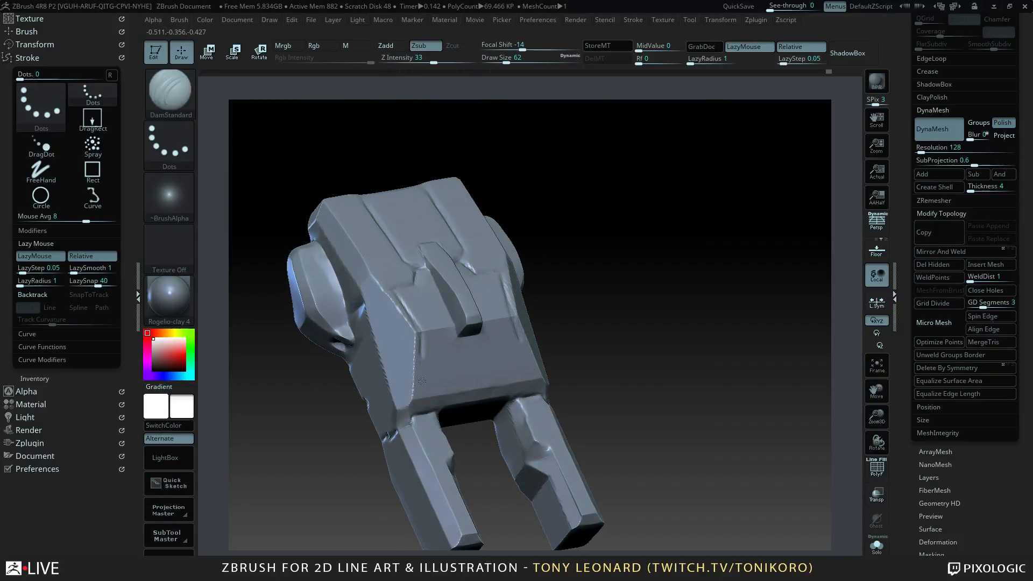
pyautogui.moveTo(420, 321); pyautogui.dragTo(424, 388)
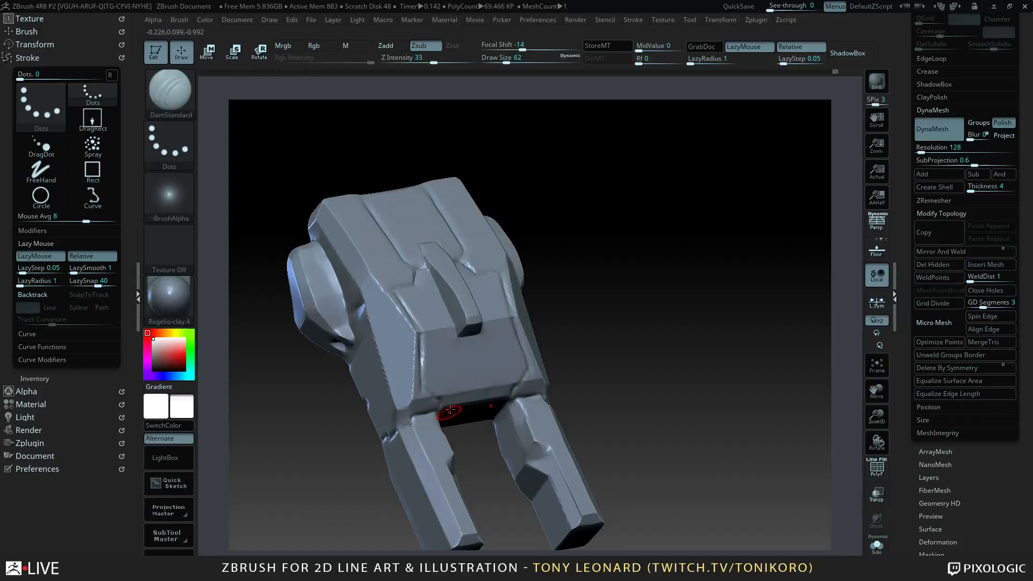
pyautogui.moveTo(624, 375); pyautogui.dragTo(670, 399, button='right')
pyautogui.moveTo(441, 406); pyautogui.dragTo(473, 396)
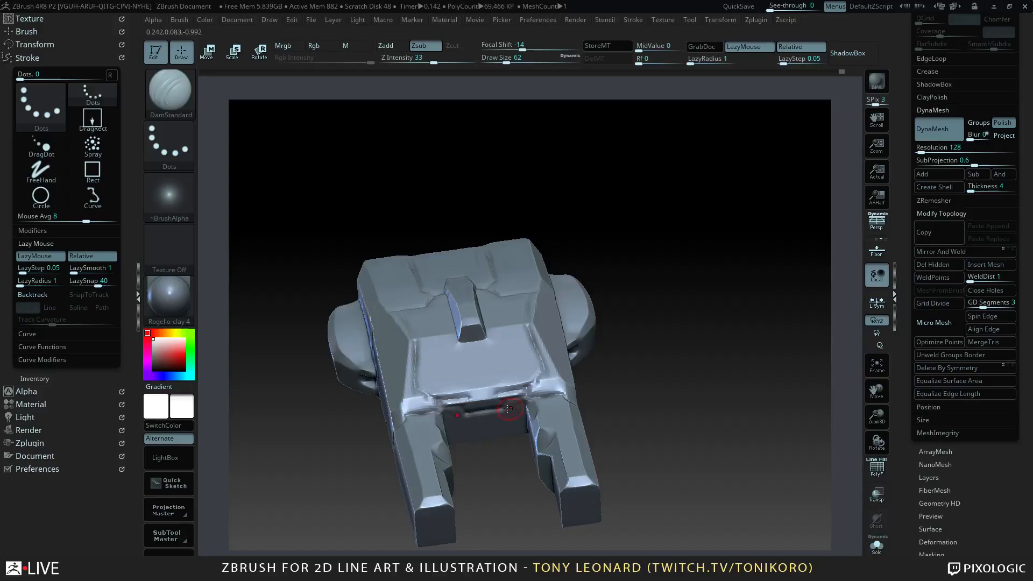
# - Engrave panel detail into the recessed face between the two prongs and lightly smooth it
pyautogui.moveTo(625, 410); pyautogui.dragTo(530, 357, button='right')
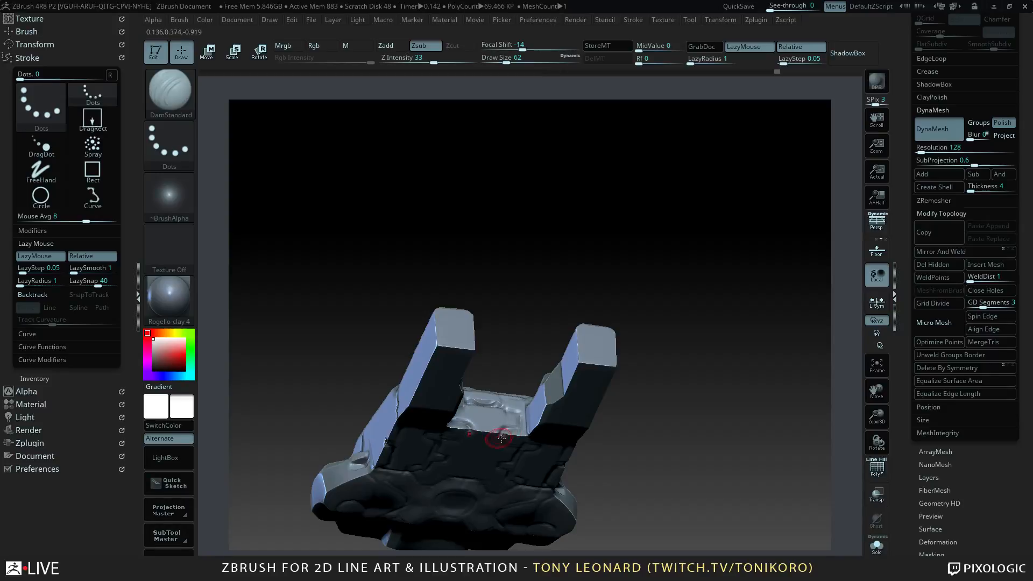
pyautogui.moveTo(608, 478); pyautogui.dragTo(629, 437)
pyautogui.moveTo(471, 421); pyautogui.dragTo(496, 433)
pyautogui.moveTo(694, 468); pyautogui.dragTo(678, 498)
pyautogui.moveTo(490, 422)
pyautogui.keyDown('shift'); pyautogui.mouseDown()
pyautogui.moveTo(476, 422)
pyautogui.moveTo(487, 426)
pyautogui.mouseUp(); pyautogui.keyUp('shift')
# - Smooth the notch and upper inner edge of the front prongs with the Smooth brush
pyautogui.moveTo(691, 398); pyautogui.dragTo(707, 471)
pyautogui.moveTo(658, 317); pyautogui.dragTo(632, 414)
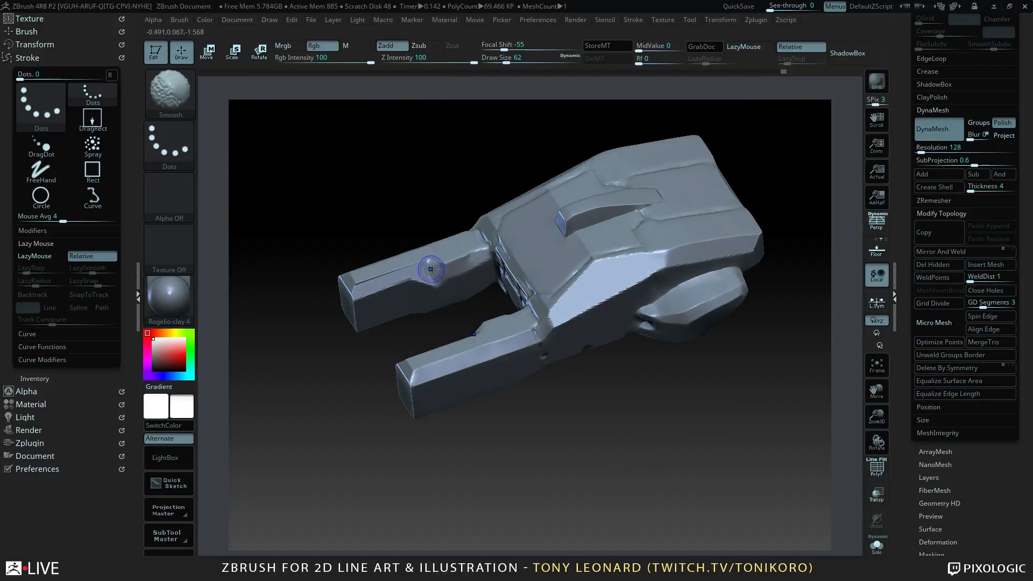
pyautogui.moveTo(560, 492); pyautogui.dragTo(538, 463)
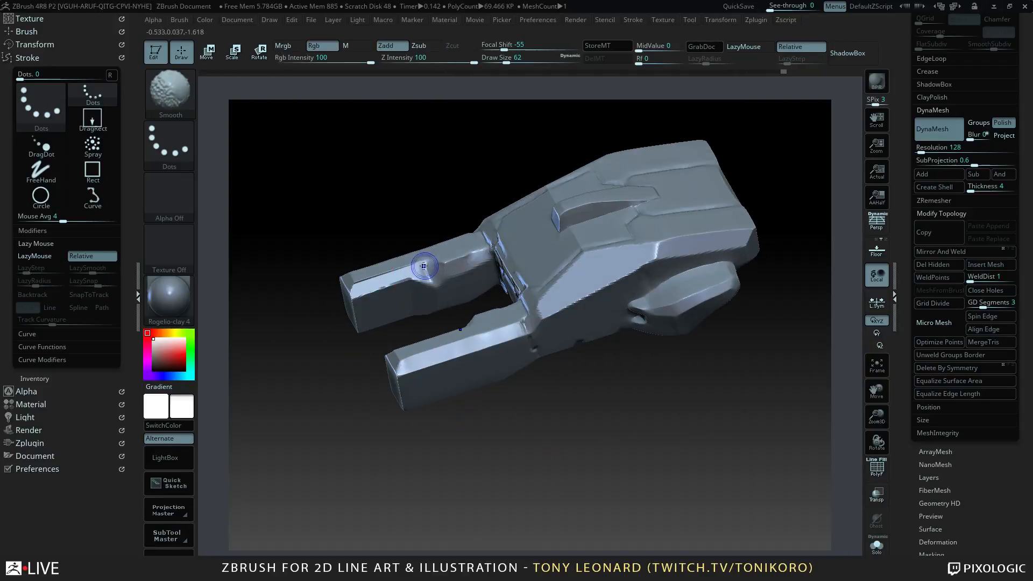
pyautogui.keyDown('shift'); pyautogui.moveTo(428, 266); pyautogui.dragTo(361, 283); pyautogui.keyUp('shift')
# - Carve a groove with DamStandard where the prongs join the hull sides
pyautogui.moveTo(351, 399); pyautogui.dragTo(425, 358)
pyautogui.moveTo(376, 430)
pyautogui.mouseDown()
pyautogui.moveTo(519, 397)
pyautogui.moveTo(591, 474)
pyautogui.moveTo(657, 472)
pyautogui.moveTo(645, 405)
pyautogui.moveTo(676, 434)
pyautogui.moveTo(731, 455)
pyautogui.mouseUp()
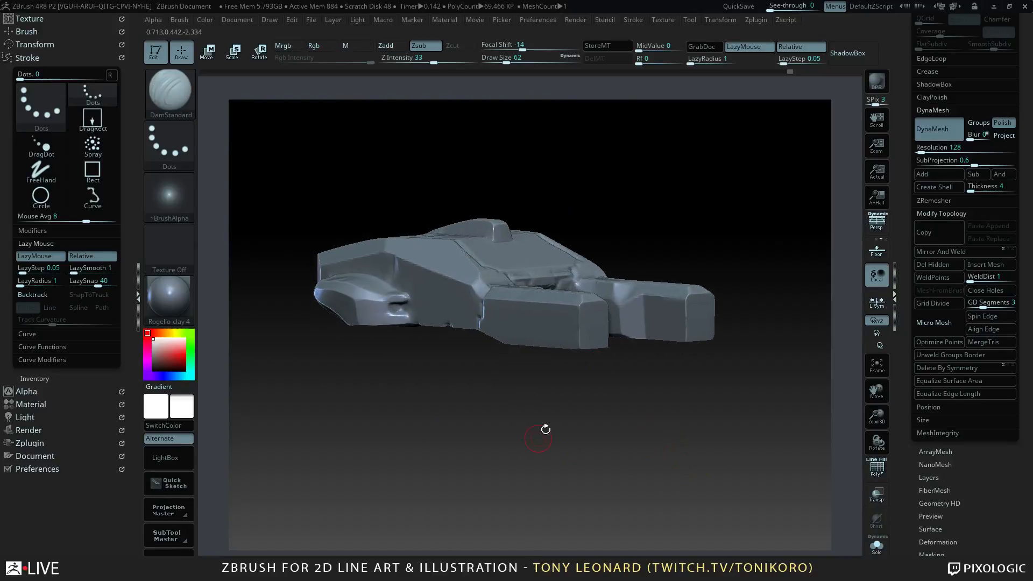
pyautogui.moveTo(544, 429)
pyautogui.mouseDown()
pyautogui.moveTo(583, 461)
pyautogui.moveTo(549, 414)
pyautogui.moveTo(534, 442)
pyautogui.moveTo(541, 459)
pyautogui.moveTo(526, 434)
pyautogui.mouseUp()
pyautogui.moveTo(398, 405); pyautogui.dragTo(454, 461)
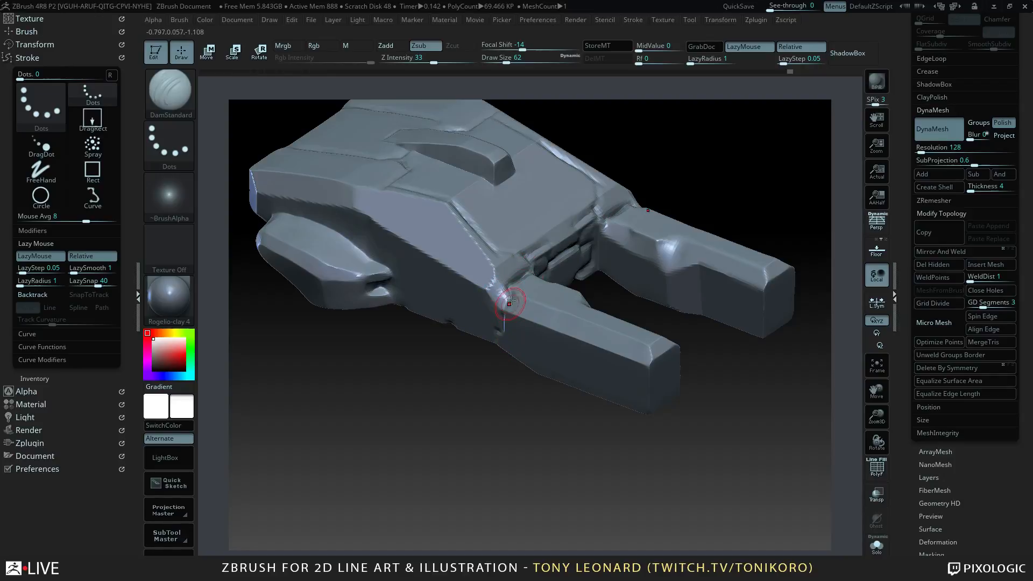
# - Outline the hull's side panel with carved grooves along its rear edge, lower edge and upper bevel
pyautogui.moveTo(505, 309); pyautogui.dragTo(363, 235, button='right')
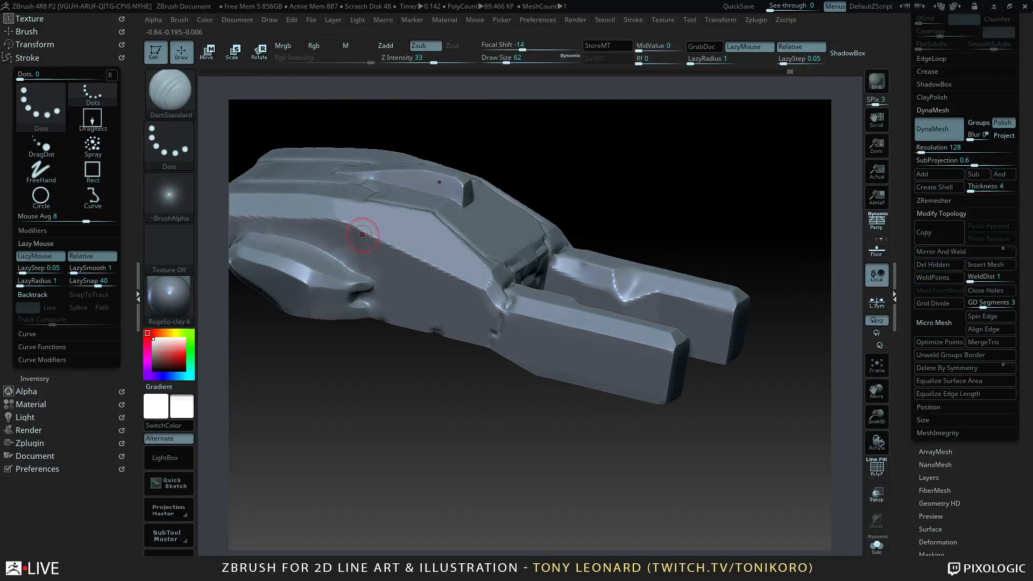
pyautogui.moveTo(357, 269); pyautogui.dragTo(351, 227)
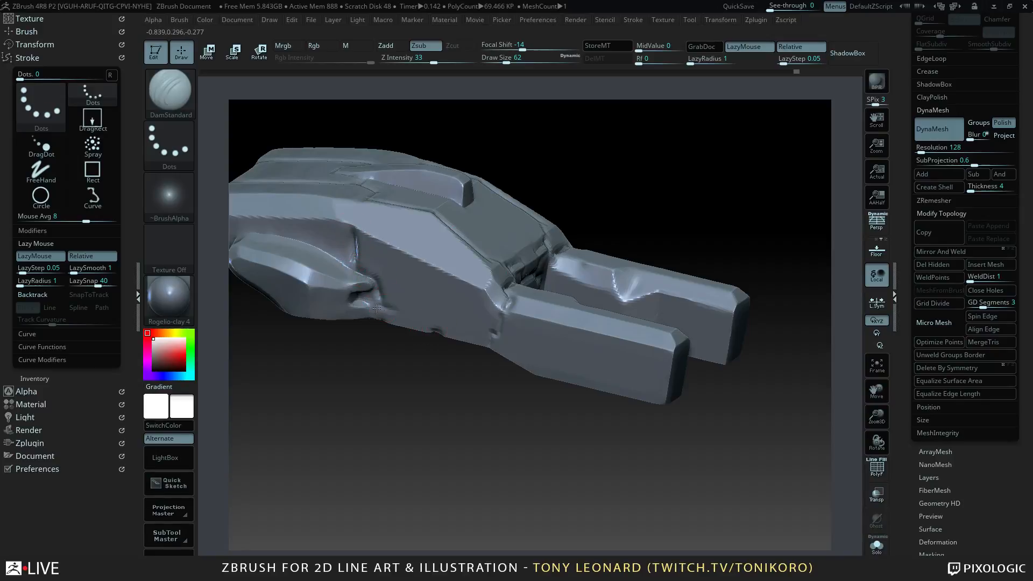
pyautogui.moveTo(376, 308)
pyautogui.mouseDown()
pyautogui.moveTo(498, 354)
pyautogui.moveTo(432, 323)
pyautogui.moveTo(495, 333)
pyautogui.mouseUp()
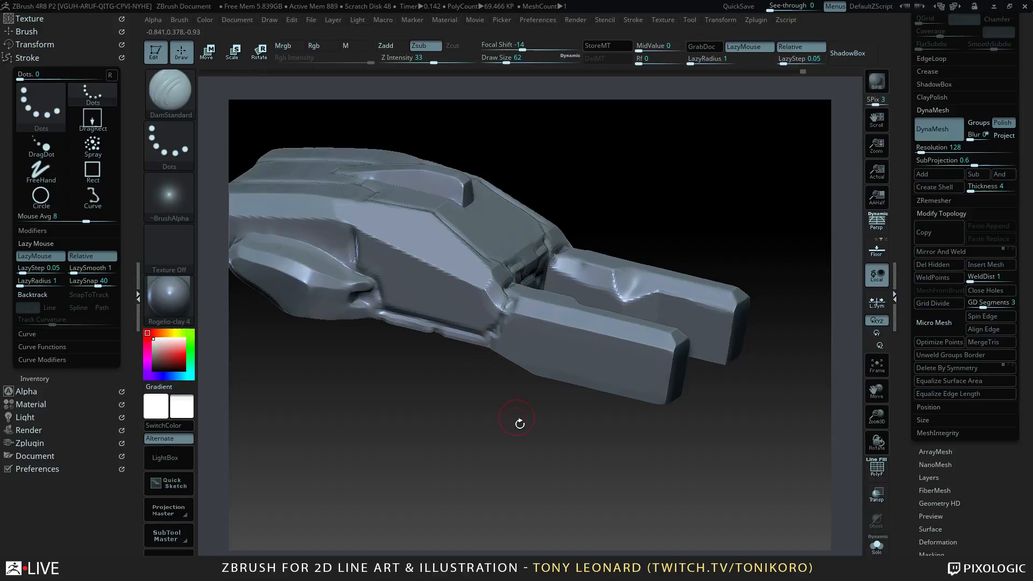
pyautogui.moveTo(516, 421)
pyautogui.mouseDown()
pyautogui.moveTo(502, 431)
pyautogui.moveTo(450, 396)
pyautogui.mouseUp()
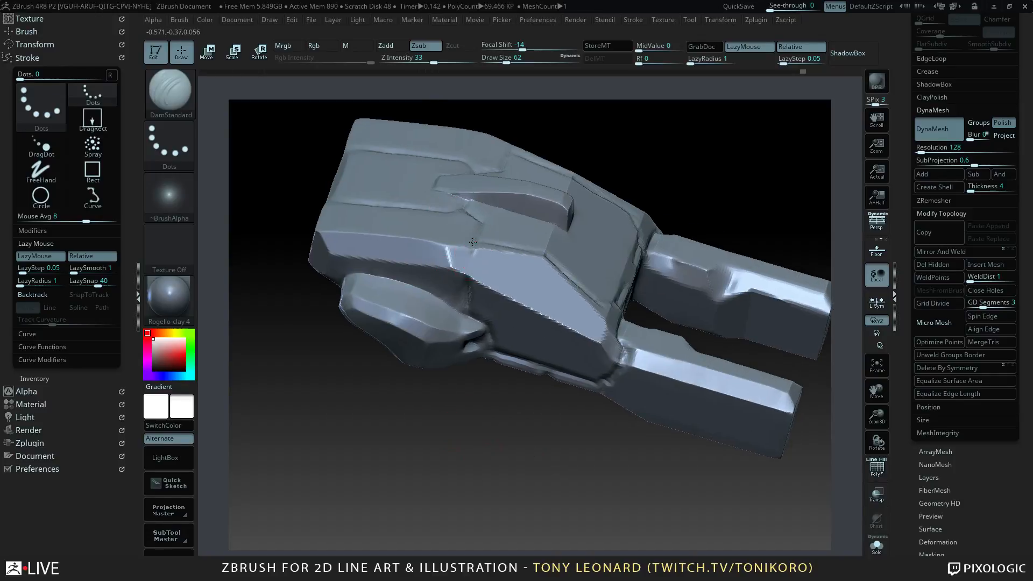
pyautogui.moveTo(433, 249); pyautogui.dragTo(470, 275)
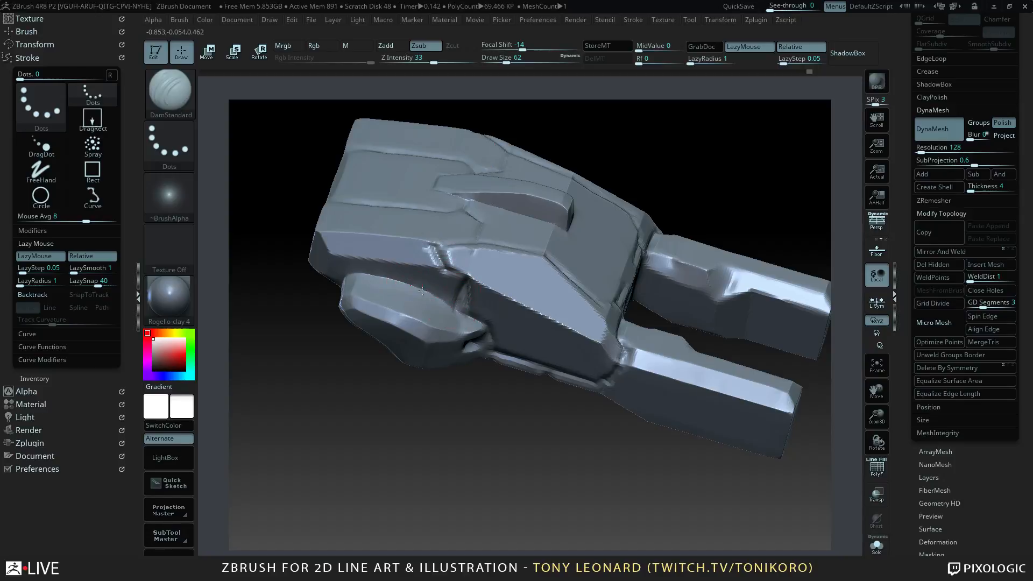
# - Reduce the brush size to 27 and refine the side panel's grooves with DamStandard and smoothing
pyautogui.moveTo(546, 512); pyautogui.dragTo(532, 501)
pyautogui.press('s')
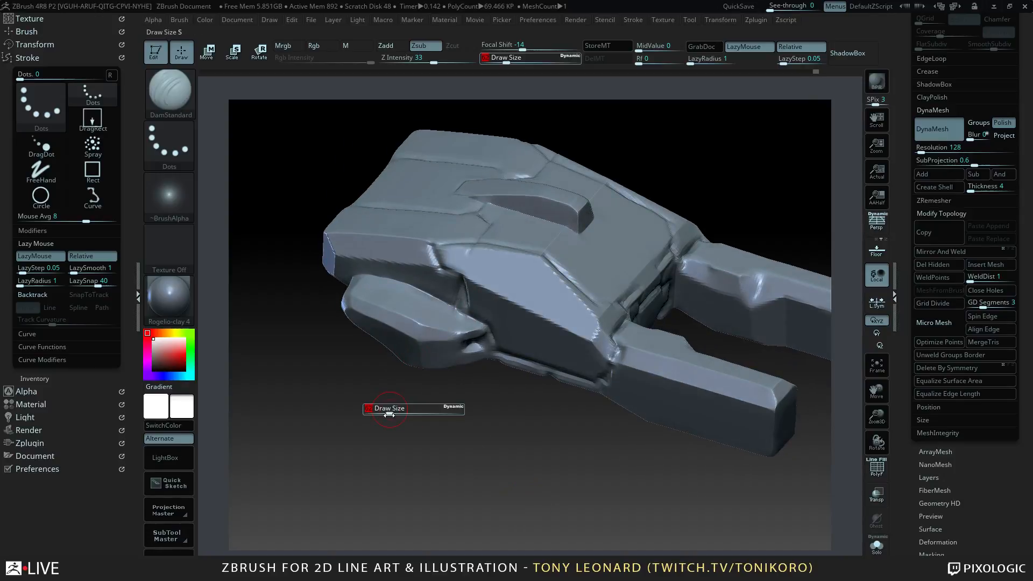
pyautogui.press('s')
pyautogui.moveTo(385, 415); pyautogui.dragTo(381, 415)
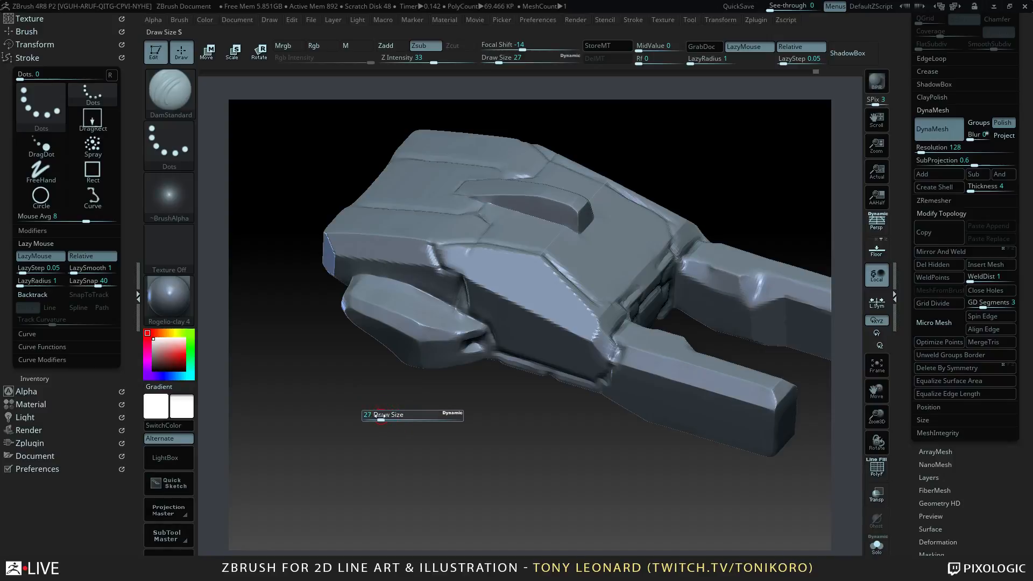
pyautogui.moveTo(485, 442)
pyautogui.mouseDown()
pyautogui.moveTo(468, 401)
pyautogui.moveTo(473, 429)
pyautogui.moveTo(637, 448)
pyautogui.mouseUp()
pyautogui.press('shift')
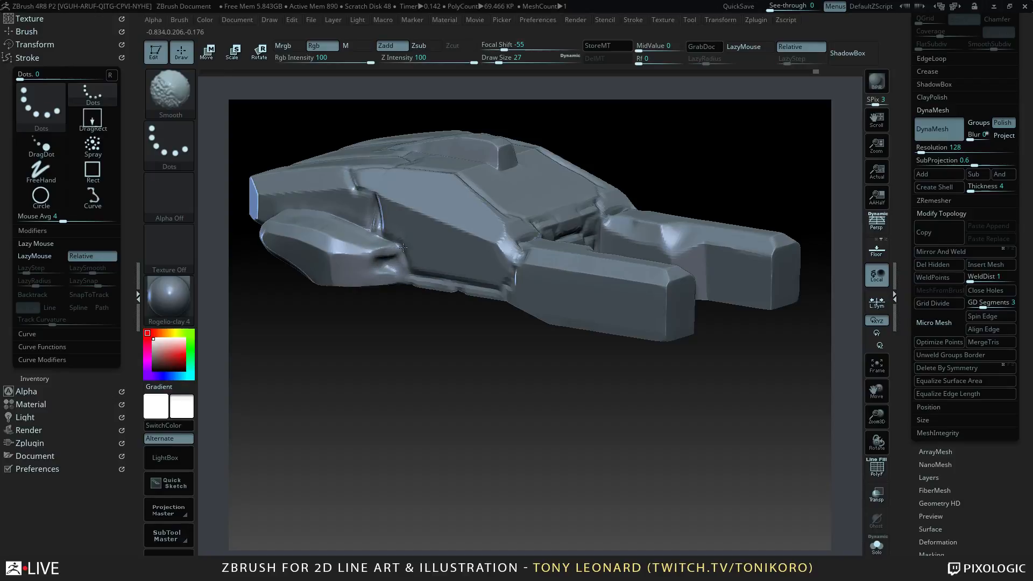
pyautogui.moveTo(433, 376); pyautogui.dragTo(435, 276)
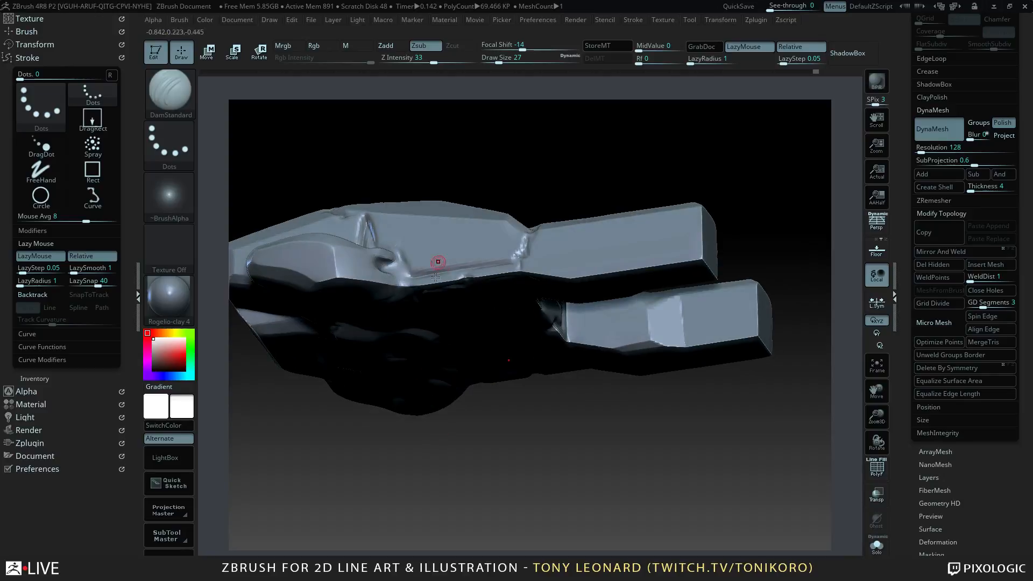
# - Build up the hull side around the front end of the side pod with the Clay brush at size 51
pyautogui.press('b')
pyautogui.press('c')
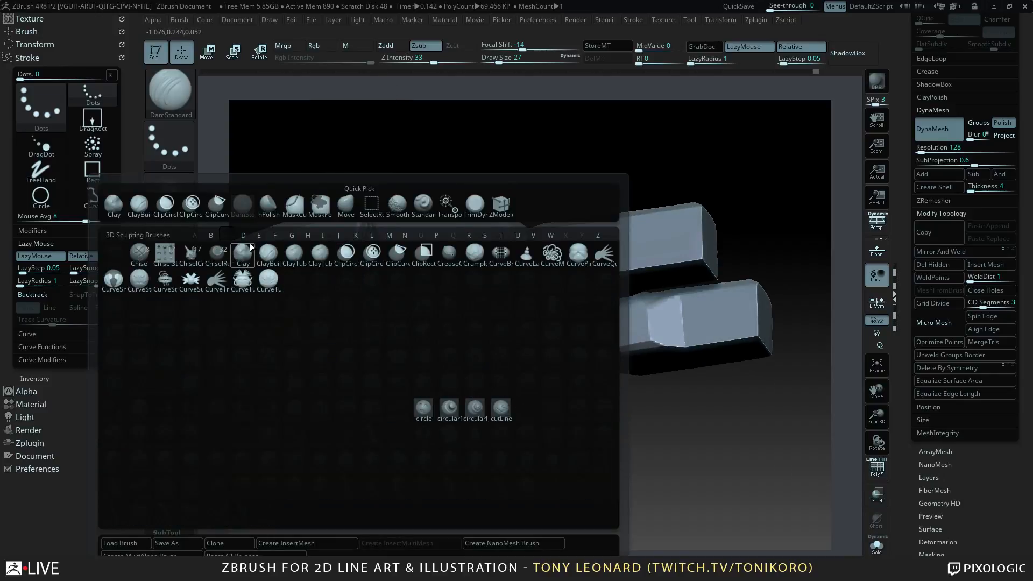
pyautogui.press('l')
pyautogui.press('s')
pyautogui.click(343, 224)
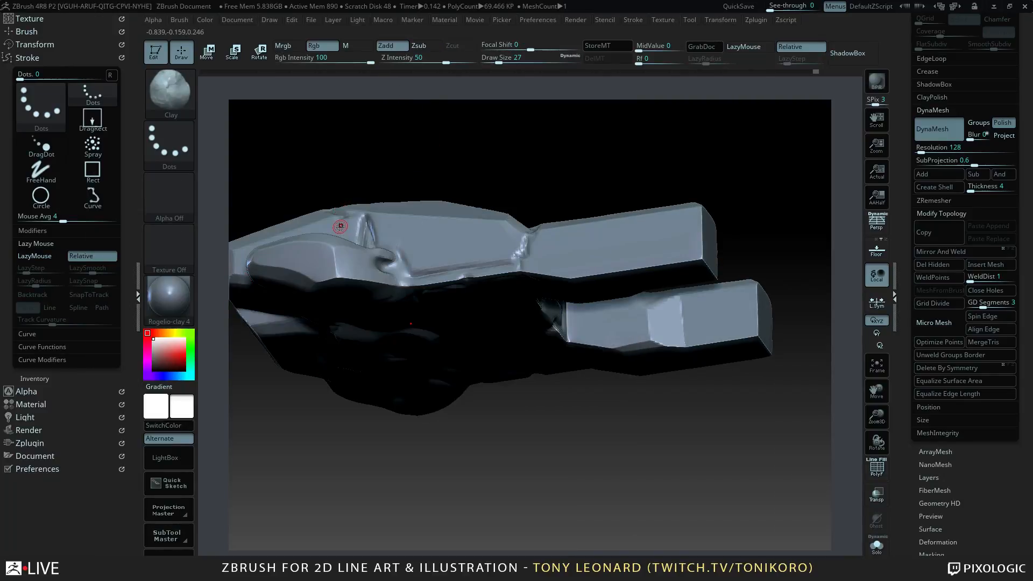
pyautogui.press('s')
pyautogui.moveTo(341, 226); pyautogui.dragTo(347, 226)
pyautogui.moveTo(408, 183)
pyautogui.mouseDown()
pyautogui.moveTo(380, 265)
pyautogui.moveTo(397, 291)
pyautogui.moveTo(401, 279)
pyautogui.moveTo(348, 277)
pyautogui.moveTo(363, 269)
pyautogui.moveTo(361, 278)
pyautogui.mouseUp()
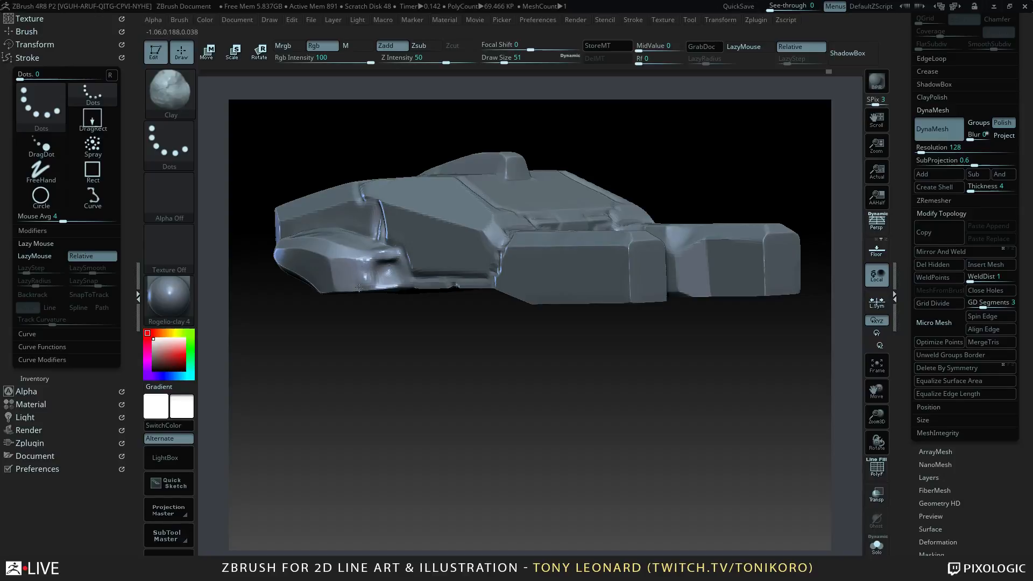
# - Flatten the side pod's front end with the hPolish brush at size 71
pyautogui.press('b')
pyautogui.press('h')
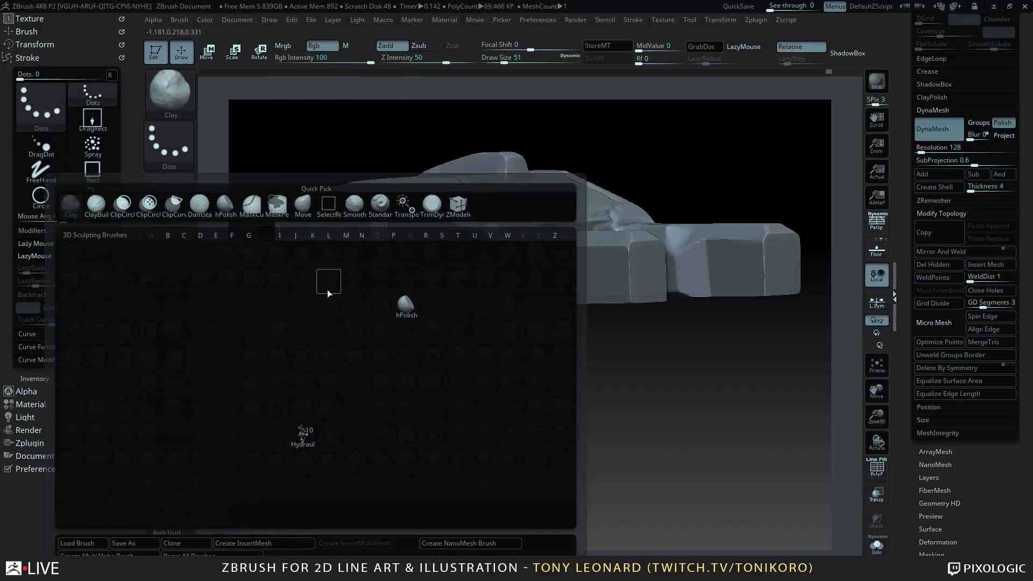
pyautogui.press('p')
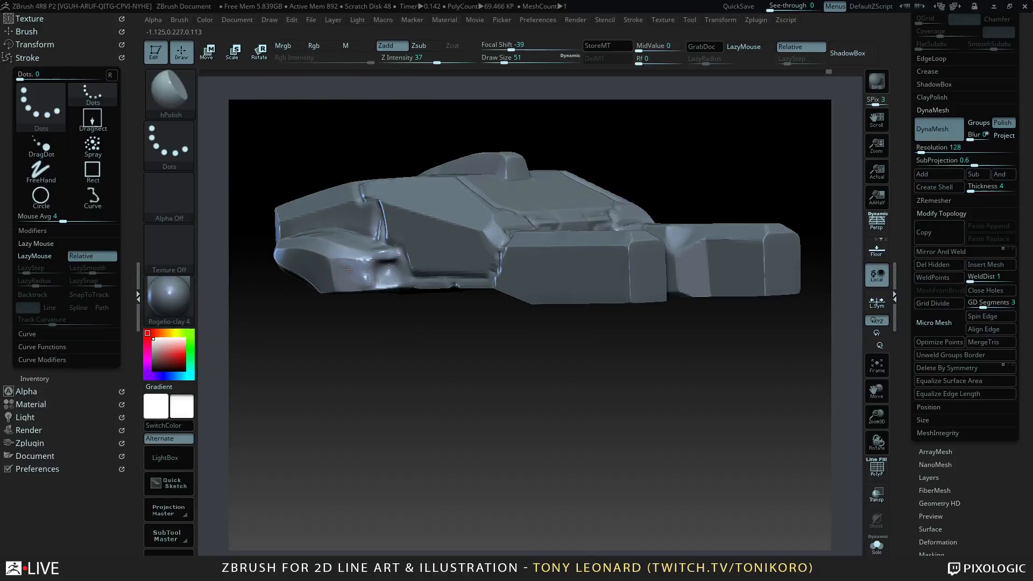
pyautogui.press('s')
pyautogui.moveTo(387, 253); pyautogui.dragTo(402, 254)
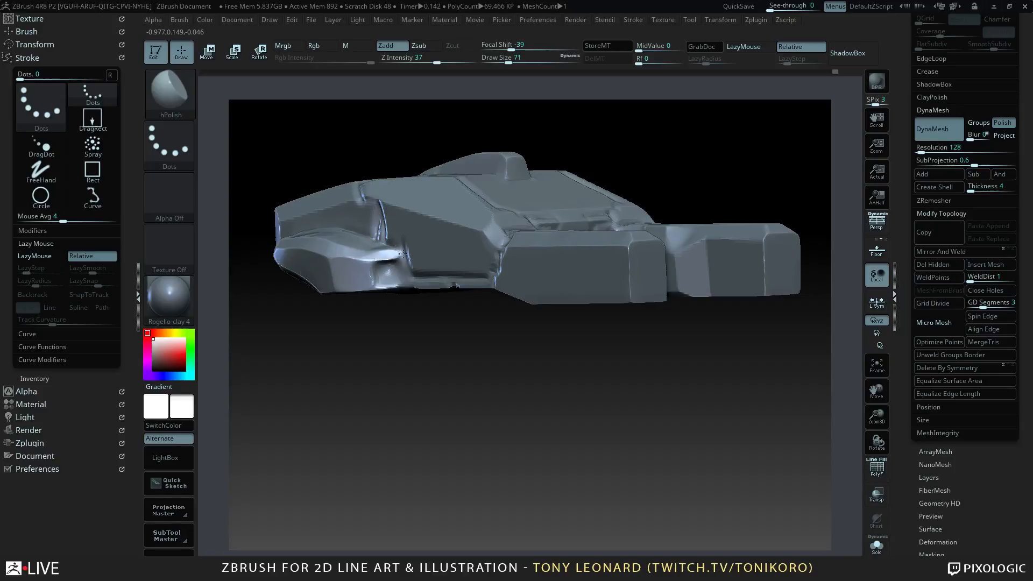
pyautogui.moveTo(450, 371); pyautogui.dragTo(471, 461)
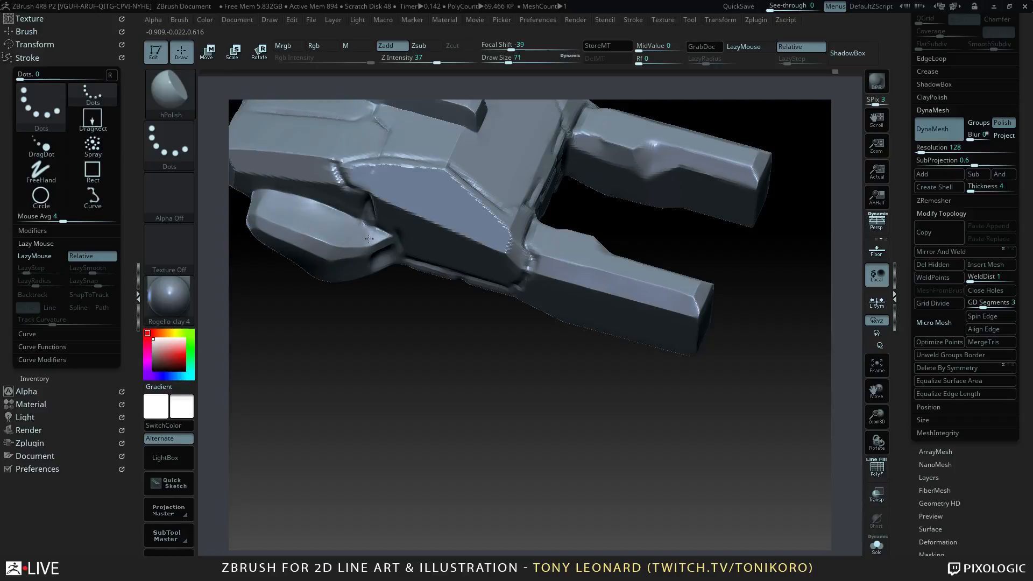
# - Paint a keyhole-shaped mask on the rear top deck, from behind the central fin to the rear edge
pyautogui.moveTo(389, 341); pyautogui.dragTo(699, 407)
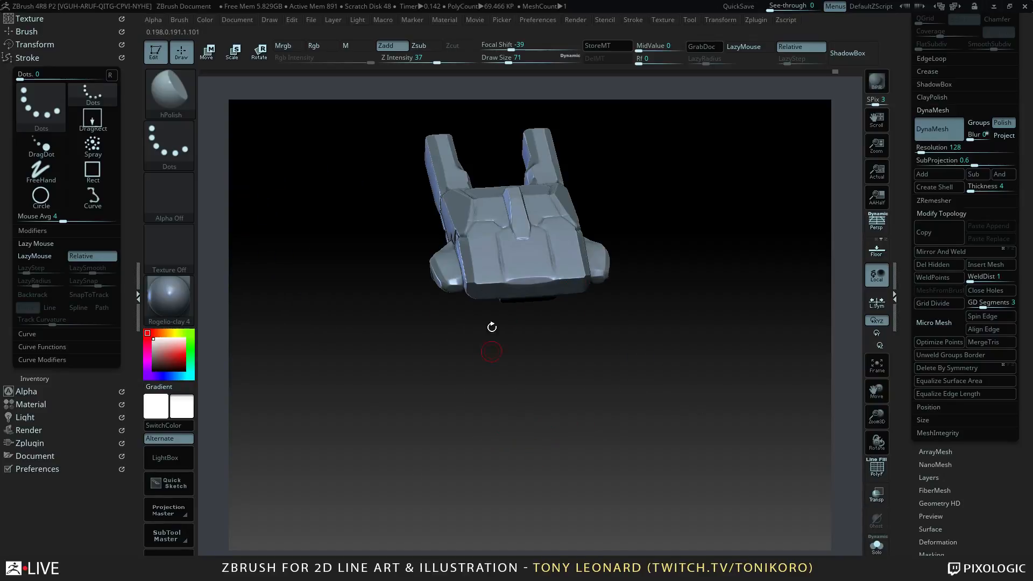
pyautogui.moveTo(661, 276); pyautogui.dragTo(662, 299)
pyautogui.press('ctrl')
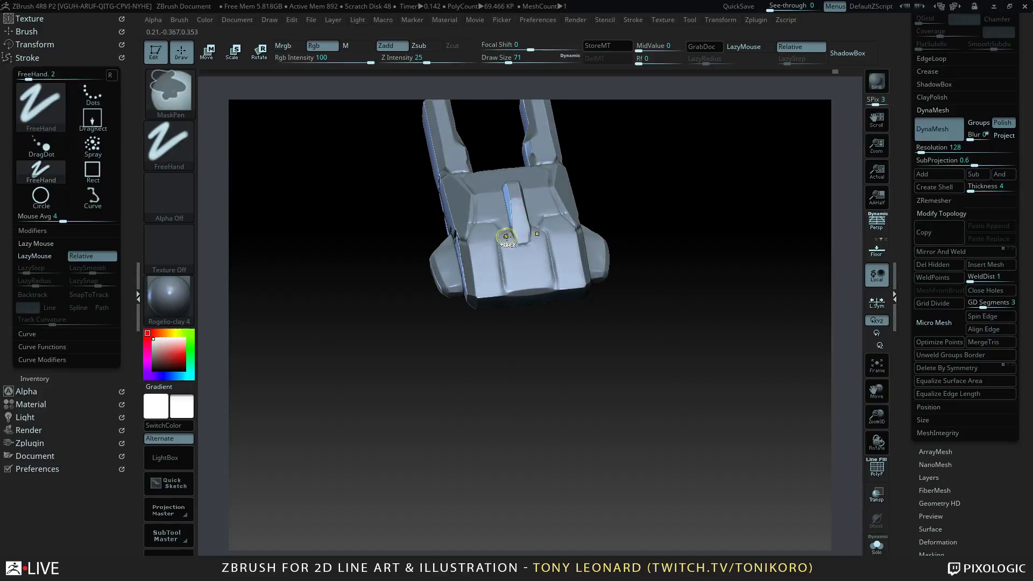
pyautogui.keyDown('ctrl'); pyautogui.click(506, 236); pyautogui.keyUp('ctrl')
pyautogui.keyDown('ctrl'); pyautogui.moveTo(504, 239); pyautogui.dragTo(512, 249); pyautogui.keyUp('ctrl')
pyautogui.keyDown('ctrl'); pyautogui.moveTo(507, 257); pyautogui.dragTo(525, 284); pyautogui.keyUp('ctrl')
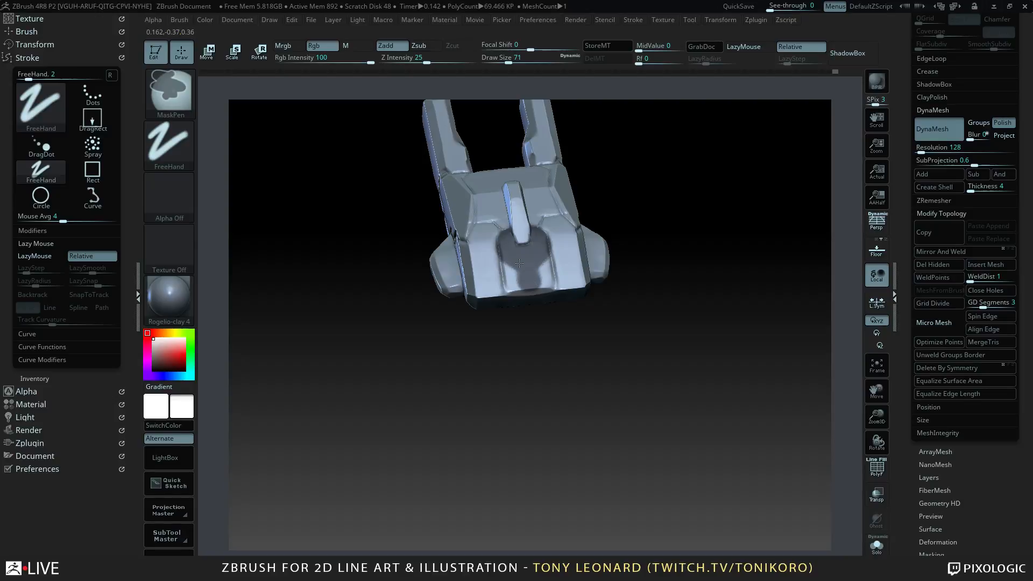
pyautogui.moveTo(569, 374)
pyautogui.mouseDown()
pyautogui.moveTo(614, 417)
pyautogui.moveTo(554, 320)
pyautogui.mouseUp()
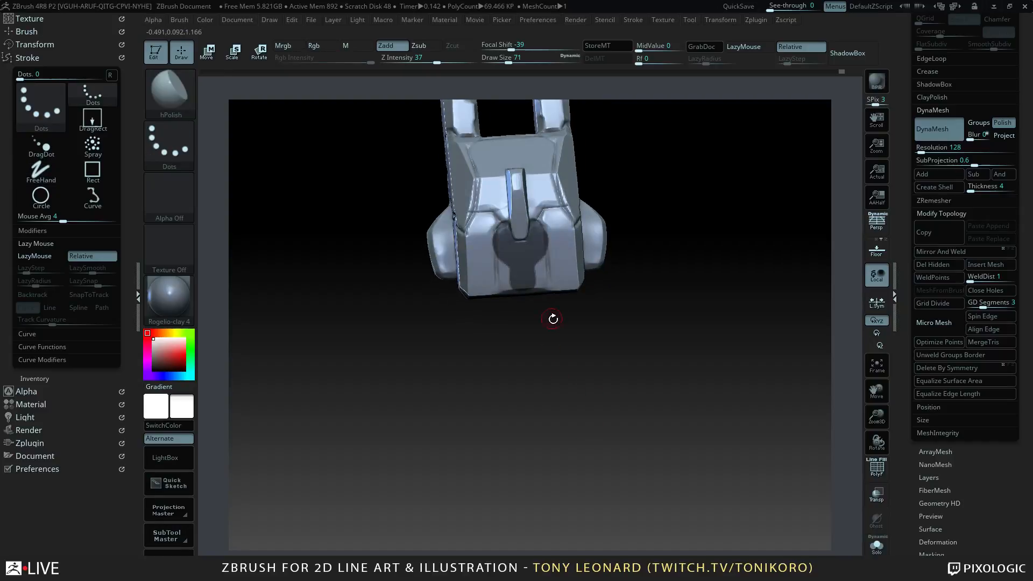
# - Square off the keyhole mask on the rear deck with the MaskPen at size 39 and invert the mask
pyautogui.press('s')
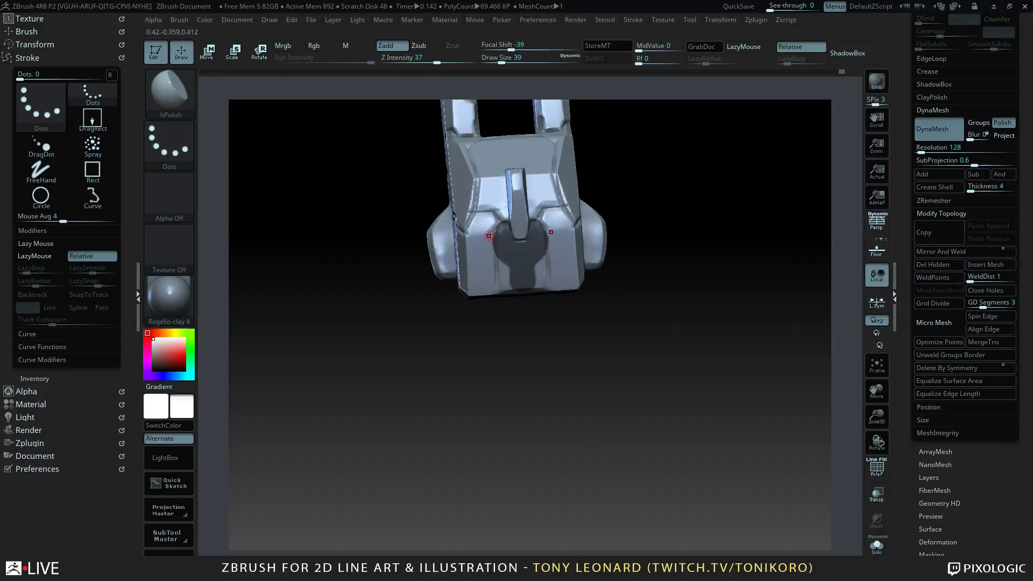
pyautogui.press('ctrl')
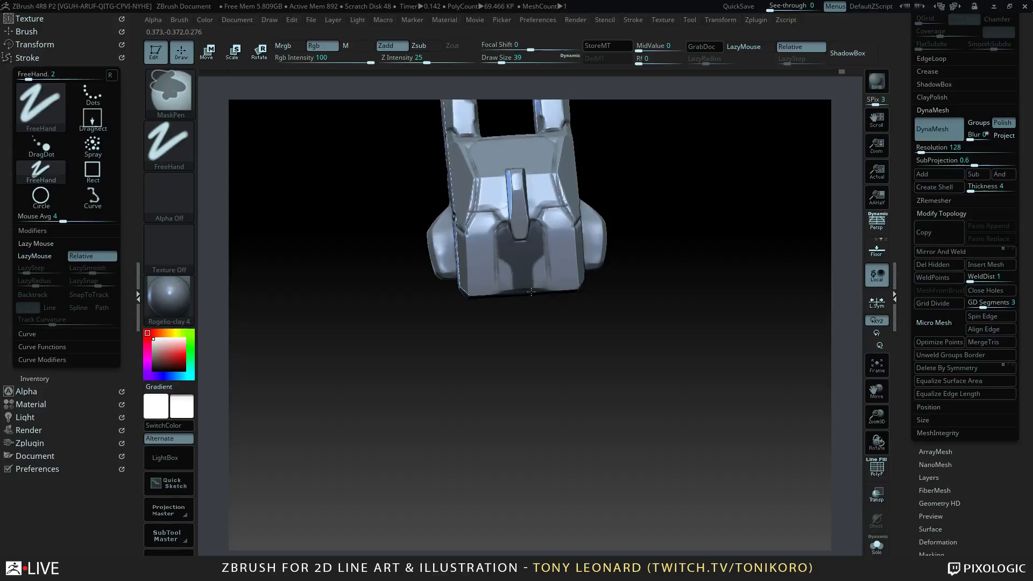
pyautogui.moveTo(545, 294)
pyautogui.mouseDown()
pyautogui.moveTo(668, 346)
pyautogui.moveTo(661, 407)
pyautogui.mouseUp()
# - Sink the unmasked keyhole area with the hPolish brush at size 158, clear the mask and update the DynaMesh
pyautogui.press('b')
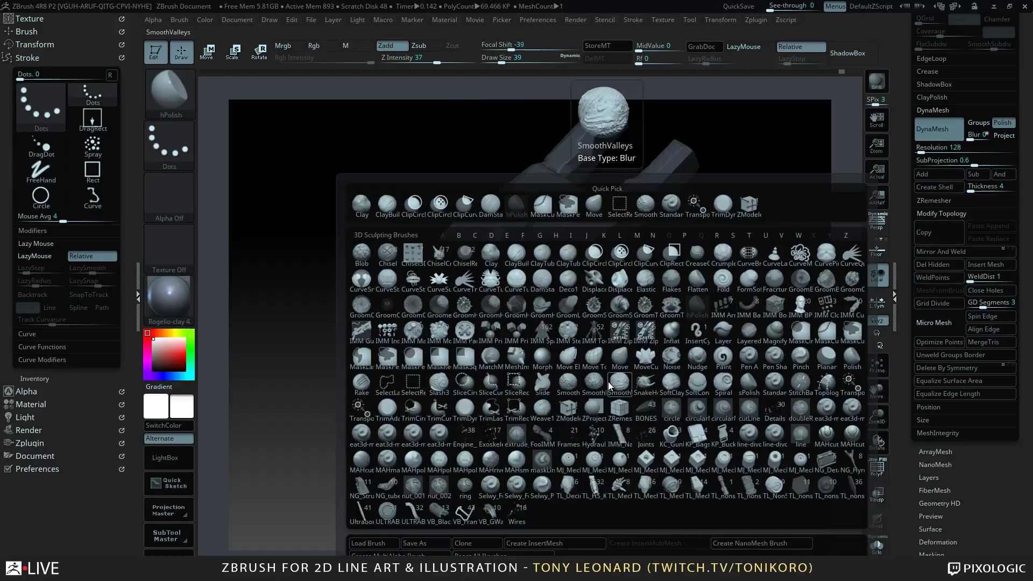
pyautogui.press('h')
pyautogui.click(685, 307)
pyautogui.press('s')
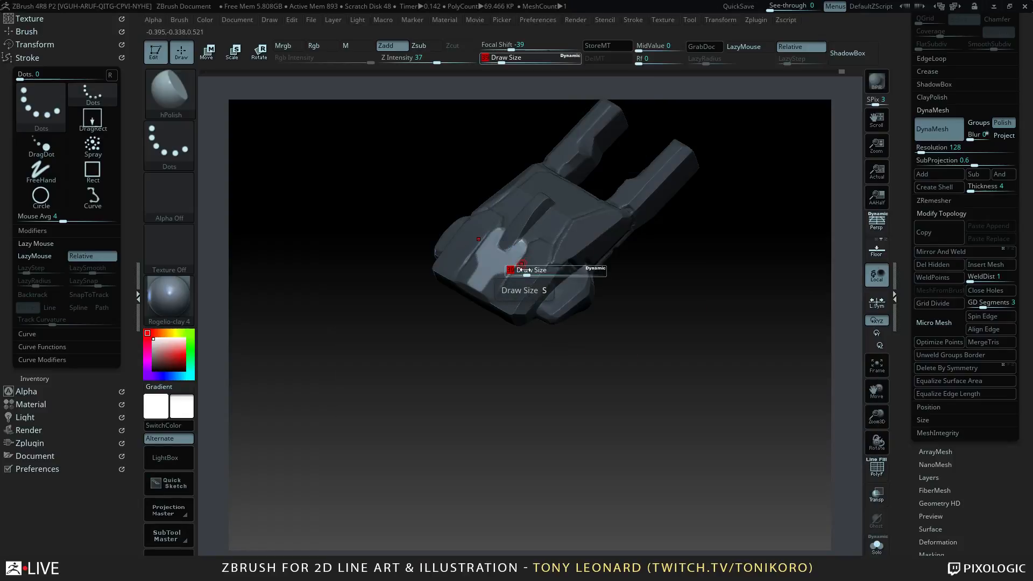
pyautogui.moveTo(546, 275); pyautogui.dragTo(544, 275)
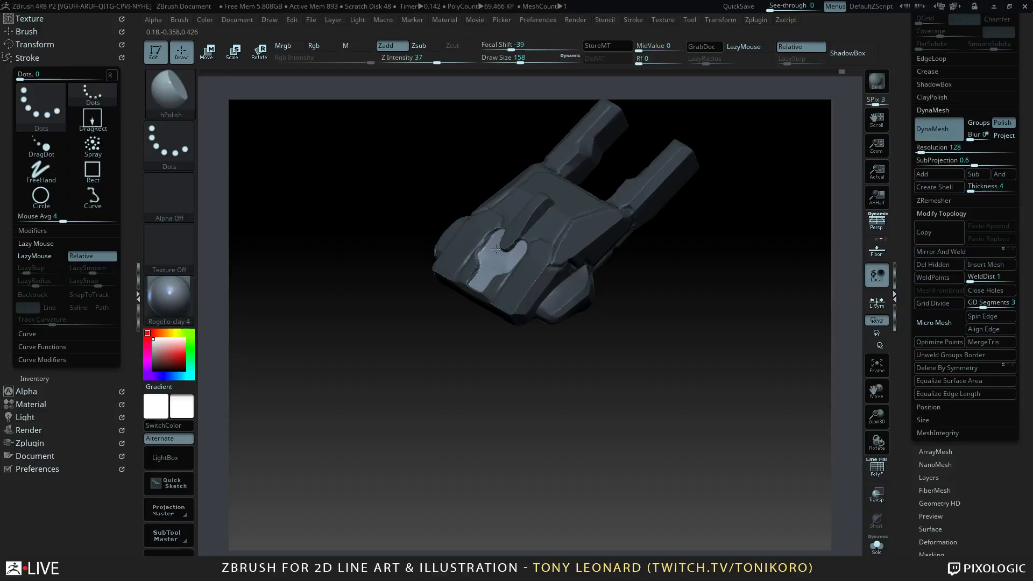
pyautogui.moveTo(495, 252); pyautogui.dragTo(482, 277)
pyautogui.moveTo(531, 364)
pyautogui.mouseDown()
pyautogui.moveTo(615, 394)
pyautogui.moveTo(627, 366)
pyautogui.moveTo(615, 394)
pyautogui.mouseUp()
pyautogui.moveTo(608, 452)
pyautogui.mouseDown()
pyautogui.moveTo(592, 398)
pyautogui.moveTo(624, 387)
pyautogui.moveTo(639, 424)
pyautogui.moveTo(613, 444)
pyautogui.mouseUp()
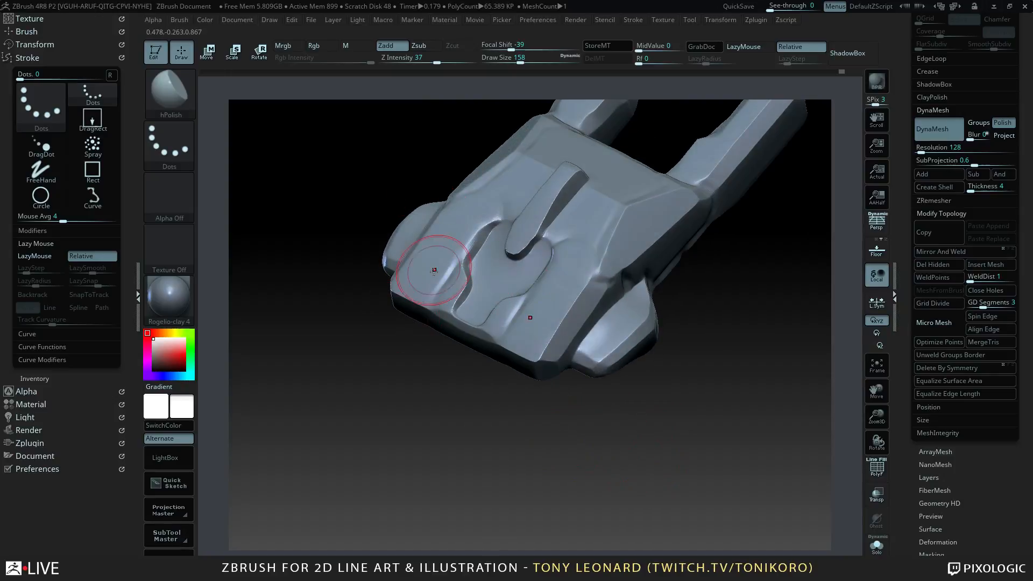
# - Refine the edges of the keyhole recess around the central fin with hPolish at size 33
pyautogui.press('b')
pyautogui.press('h')
pyautogui.click(525, 306)
pyautogui.press('s')
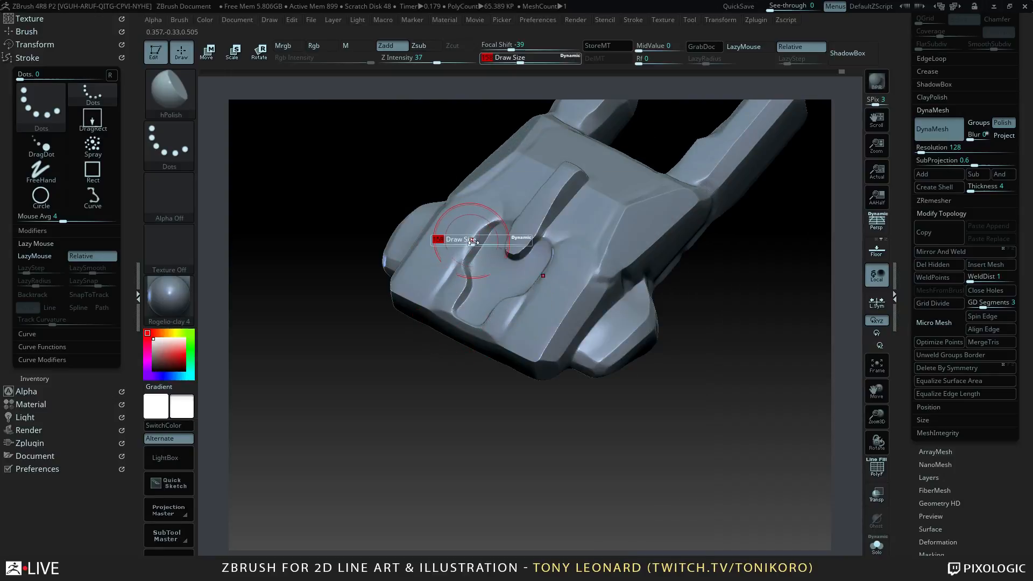
pyautogui.moveTo(476, 240); pyautogui.dragTo(453, 240)
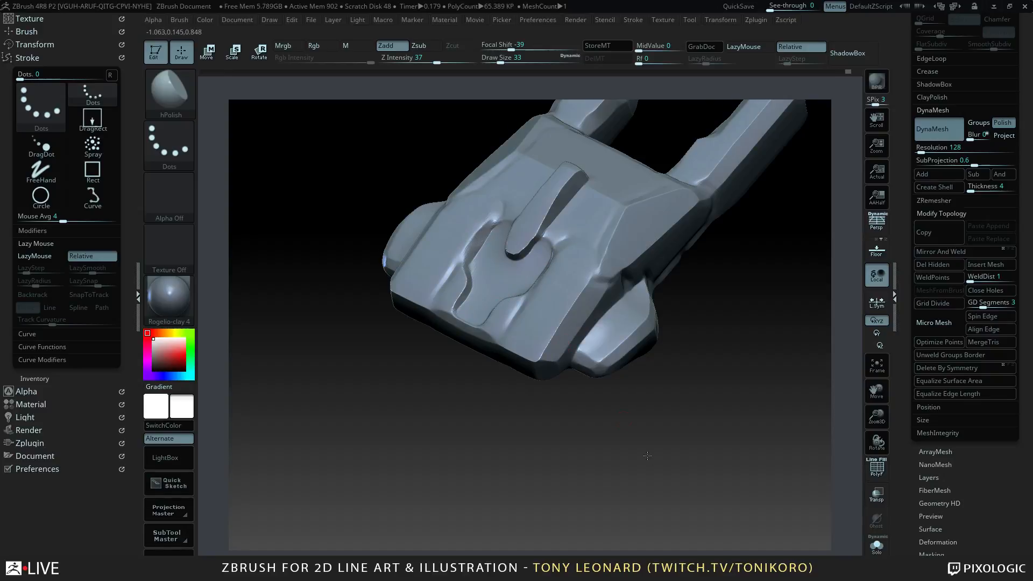
pyautogui.moveTo(634, 409); pyautogui.dragTo(570, 414)
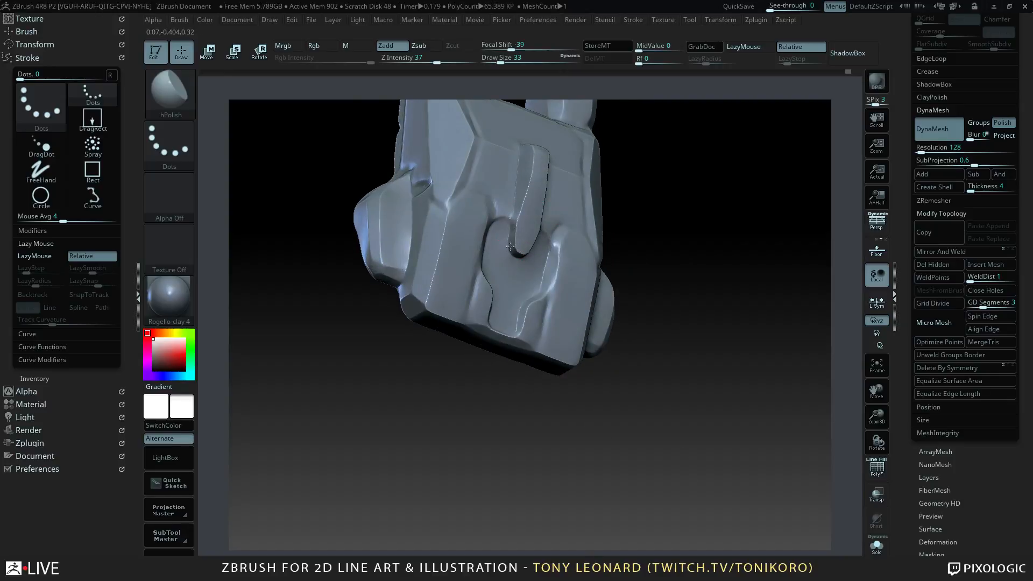
pyautogui.moveTo(644, 377); pyautogui.dragTo(648, 327)
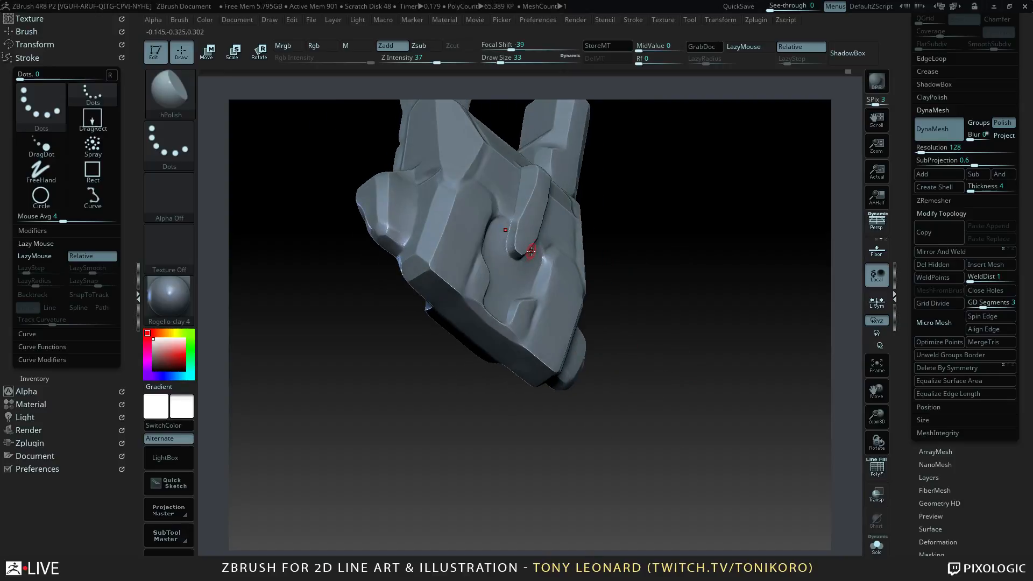
pyautogui.moveTo(635, 274); pyautogui.dragTo(493, 237)
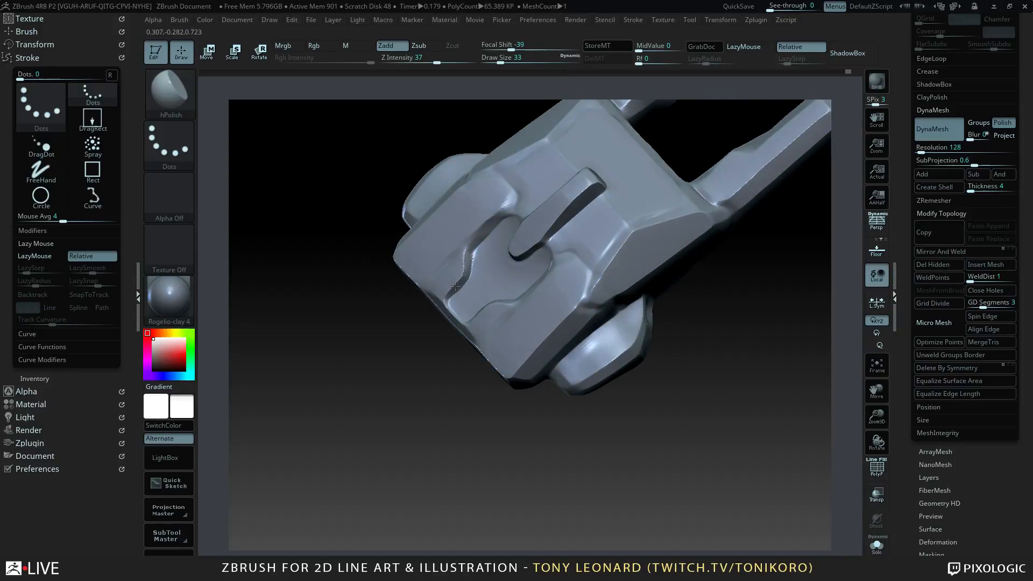
pyautogui.moveTo(446, 297); pyautogui.dragTo(534, 279)
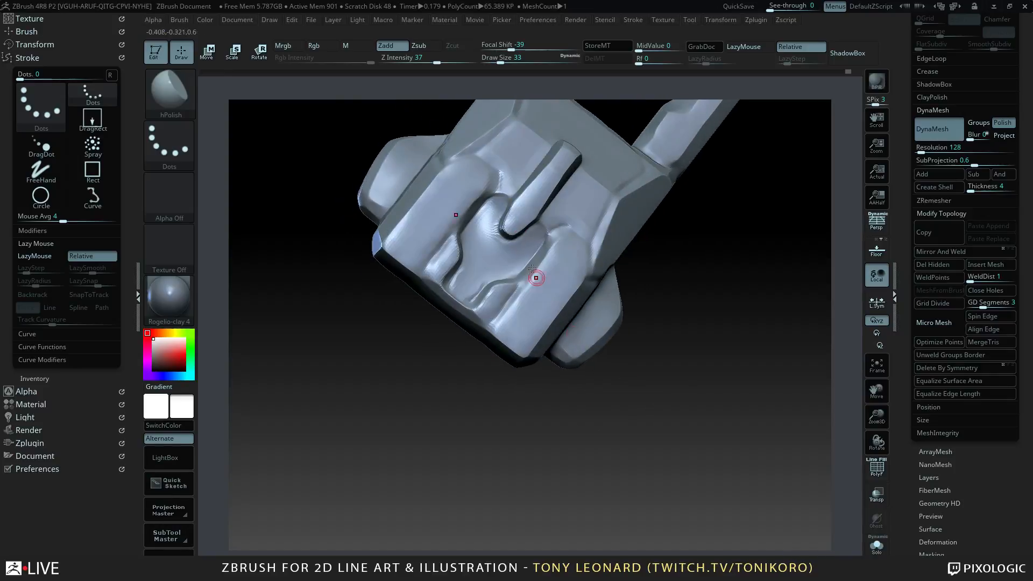
# - Flatten the hull's rear edge with the hPolish brush at size 136
pyautogui.press('s')
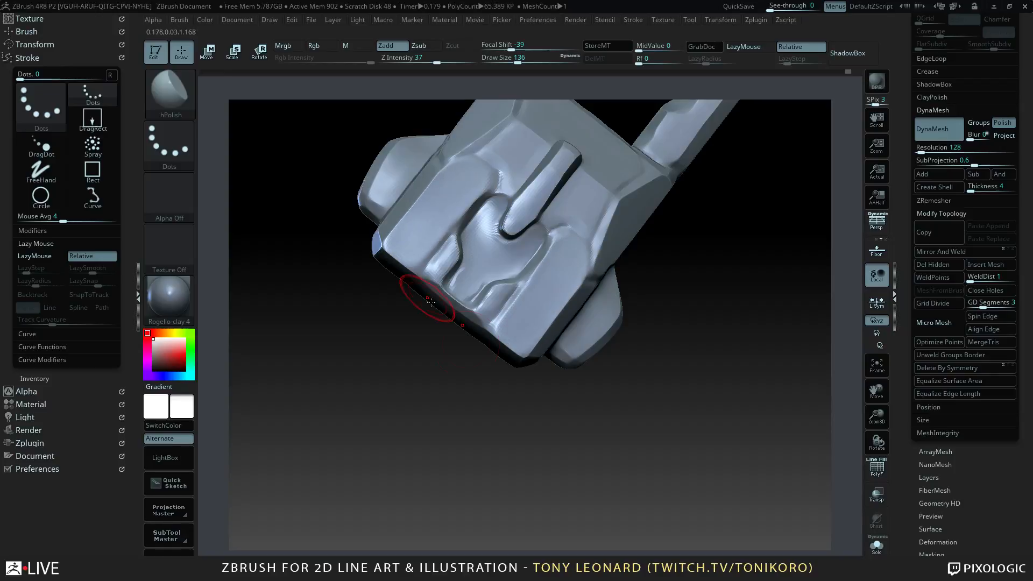
pyautogui.moveTo(433, 312)
pyautogui.mouseDown()
pyautogui.moveTo(478, 447)
pyautogui.moveTo(472, 398)
pyautogui.moveTo(516, 376)
pyautogui.moveTo(573, 194)
pyautogui.mouseUp()
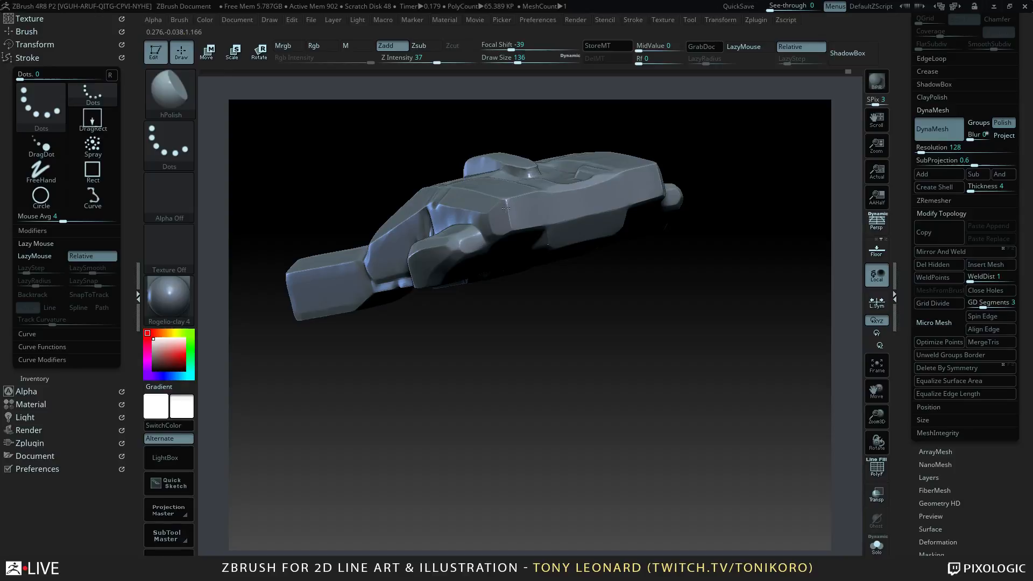
pyautogui.moveTo(644, 184); pyautogui.dragTo(618, 334, button='right')
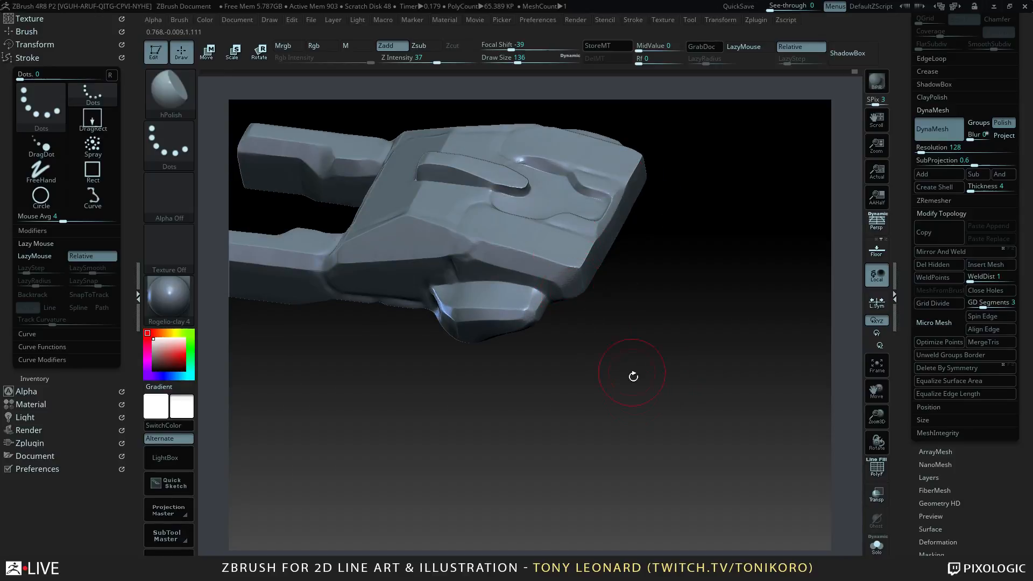
pyautogui.moveTo(633, 376); pyautogui.dragTo(654, 410, button='right')
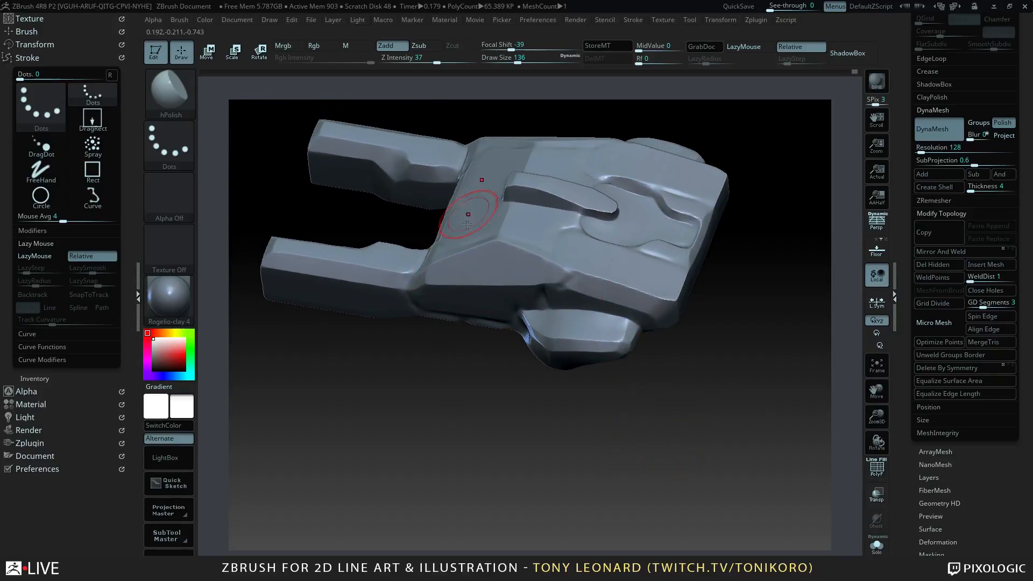
# - Carve panel lines across the side and underside of the front prongs with DamStandard at size 54
pyautogui.press('b')
pyautogui.press('d')
pyautogui.press('s')
pyautogui.press('s')
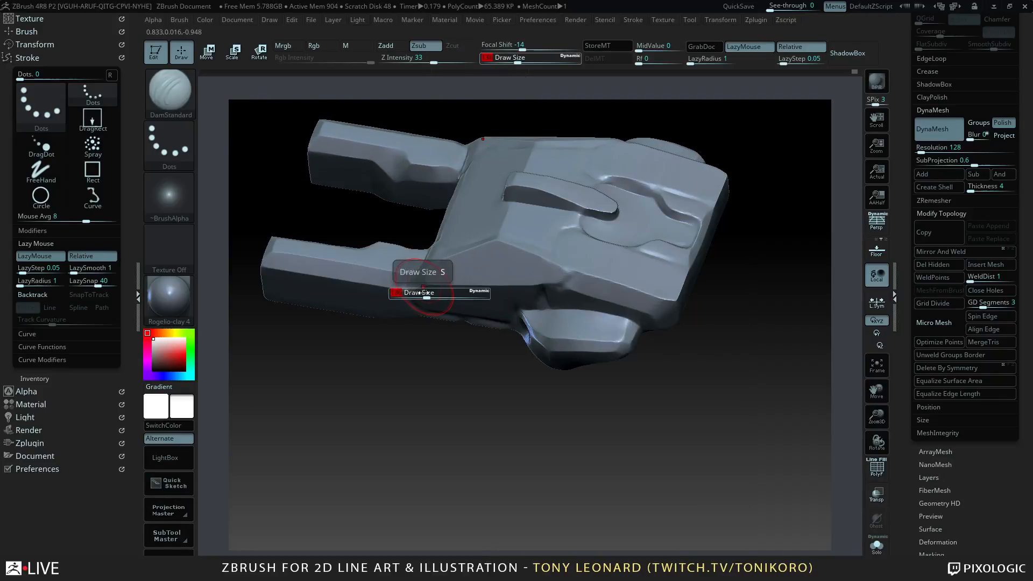
pyautogui.moveTo(424, 292); pyautogui.dragTo(415, 293)
pyautogui.moveTo(437, 457)
pyautogui.mouseDown()
pyautogui.moveTo(442, 424)
pyautogui.moveTo(579, 366)
pyautogui.mouseUp()
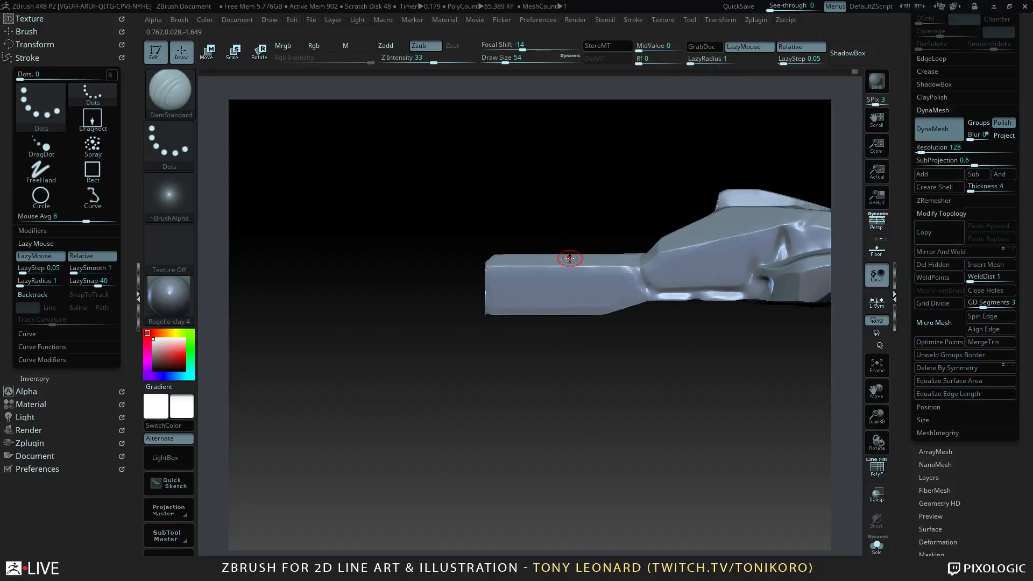
pyautogui.moveTo(570, 256)
pyautogui.mouseDown()
pyautogui.moveTo(568, 290)
pyautogui.moveTo(576, 282)
pyautogui.mouseUp()
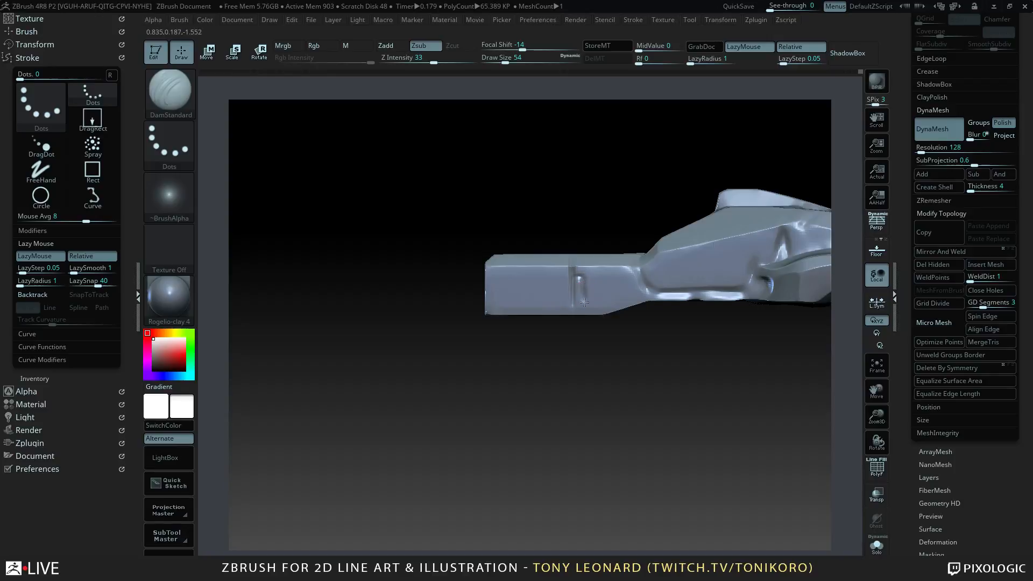
pyautogui.moveTo(595, 444)
pyautogui.mouseDown()
pyautogui.moveTo(576, 316)
pyautogui.moveTo(571, 355)
pyautogui.moveTo(600, 363)
pyautogui.moveTo(621, 359)
pyautogui.moveTo(648, 325)
pyautogui.moveTo(688, 326)
pyautogui.moveTo(686, 335)
pyautogui.mouseUp()
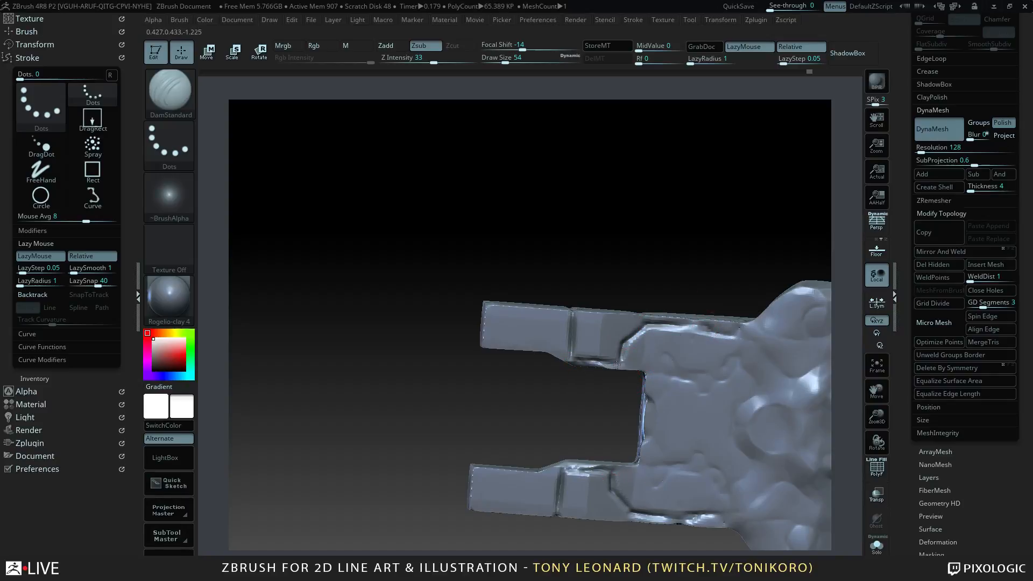
# - Carve stepped panel lines and small triangular outlines on the hull's underside behind the prongs, using DamStandard at size 54
pyautogui.moveTo(616, 364)
pyautogui.mouseDown()
pyautogui.moveTo(681, 355)
pyautogui.moveTo(719, 370)
pyautogui.moveTo(749, 330)
pyautogui.mouseUp()
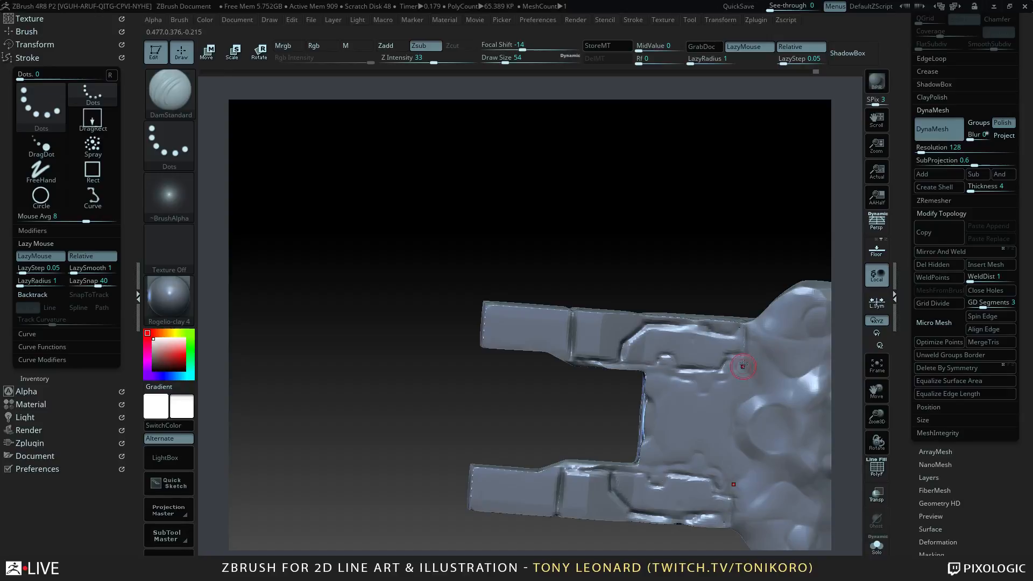
pyautogui.moveTo(743, 365); pyautogui.dragTo(765, 390)
pyautogui.moveTo(653, 377); pyautogui.dragTo(686, 390)
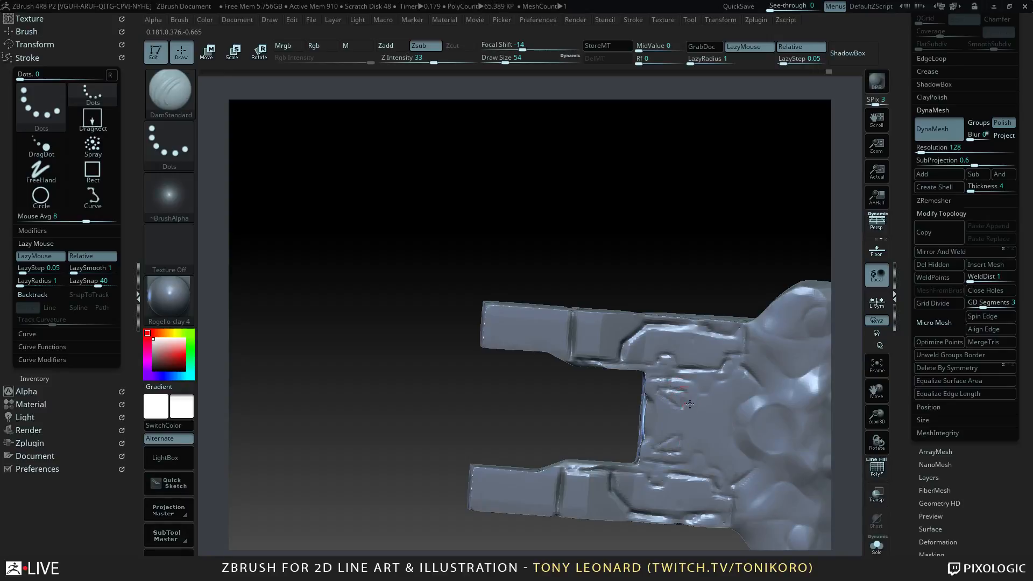
pyautogui.moveTo(672, 378)
pyautogui.mouseDown()
pyautogui.moveTo(701, 399)
pyautogui.moveTo(738, 366)
pyautogui.moveTo(732, 381)
pyautogui.mouseUp()
# - Mask the two triangular patches on the underside with the MaskPen at size 25 and invert the mask
pyautogui.moveTo(698, 229)
pyautogui.keyDown('alt'); pyautogui.mouseDown()
pyautogui.moveTo(709, 215)
pyautogui.moveTo(724, 260)
pyautogui.moveTo(470, 260)
pyautogui.moveTo(685, 318)
pyautogui.moveTo(681, 360)
pyautogui.moveTo(643, 383)
pyautogui.moveTo(638, 451)
pyautogui.moveTo(747, 428)
pyautogui.mouseUp(); pyautogui.keyUp('alt')
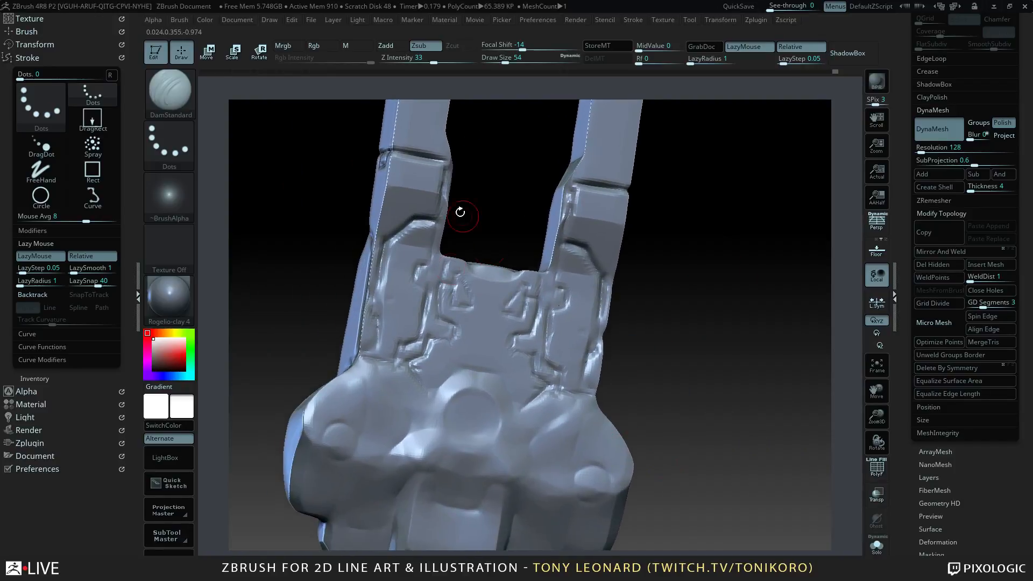
pyautogui.press('s')
pyautogui.moveTo(453, 293)
pyautogui.mouseDown()
pyautogui.moveTo(450, 307)
pyautogui.moveTo(462, 303)
pyautogui.mouseUp()
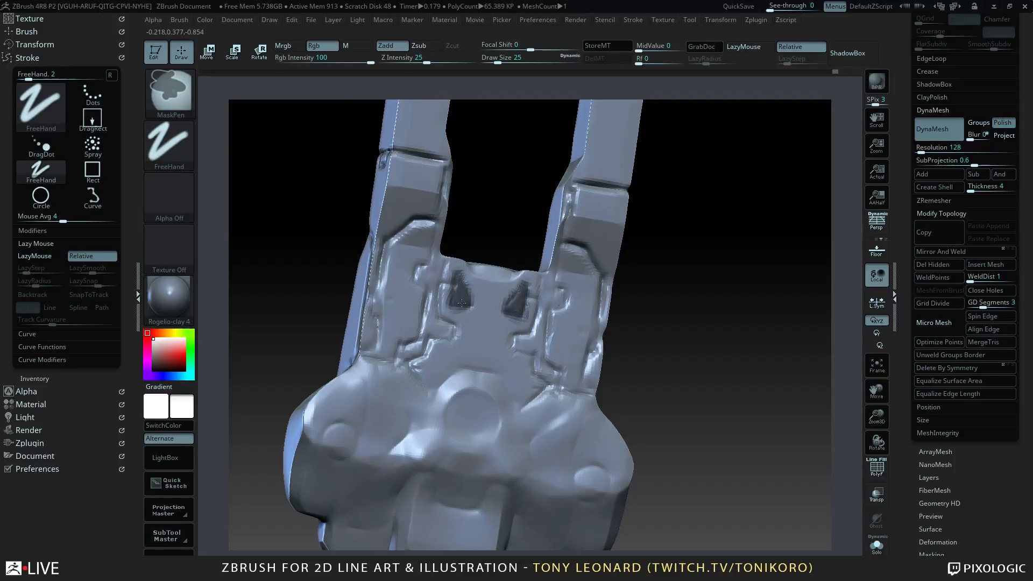
pyautogui.moveTo(687, 425); pyautogui.dragTo(715, 428)
pyautogui.keyDown('ctrl'); pyautogui.click(715, 428); pyautogui.keyUp('ctrl')
# - Push the two unmasked triangular patches into the hull with the Transpose Move line, clear the mask and update the DynaMesh
pyautogui.moveTo(703, 347); pyautogui.dragTo(683, 318)
pyautogui.press('w')
pyautogui.moveTo(460, 281)
pyautogui.mouseDown()
pyautogui.moveTo(571, 281)
pyautogui.moveTo(513, 282)
pyautogui.mouseUp()
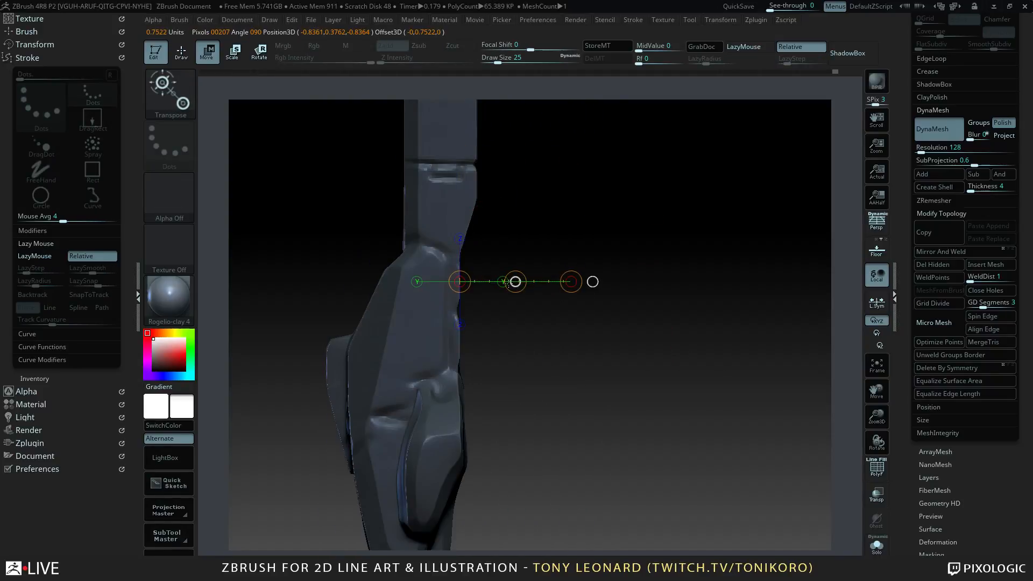
pyautogui.moveTo(640, 329); pyautogui.dragTo(512, 342)
pyautogui.keyDown('ctrl'); pyautogui.moveTo(328, 295); pyautogui.dragTo(355, 414); pyautogui.keyUp('ctrl')
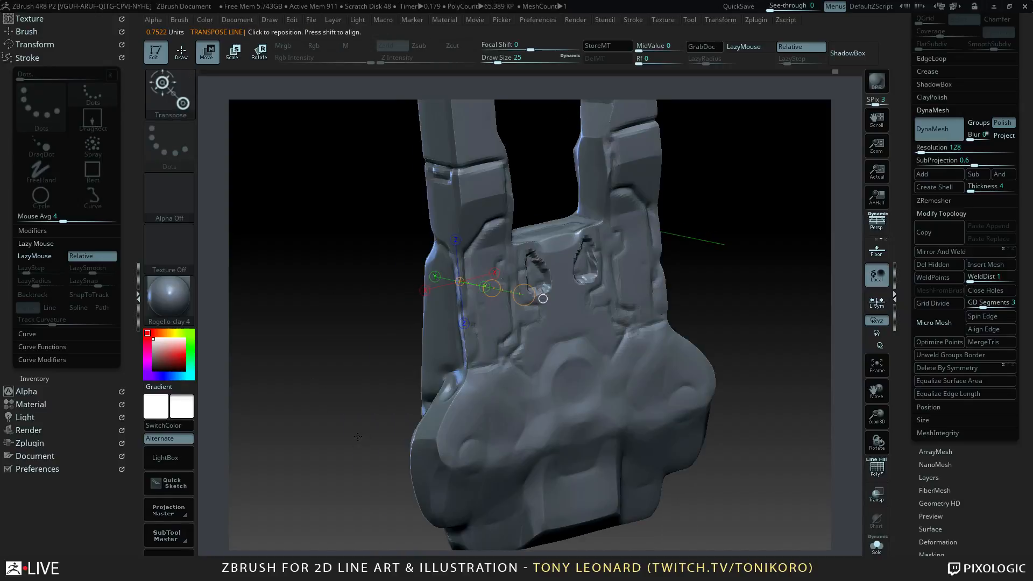
pyautogui.keyDown('ctrl'); pyautogui.moveTo(754, 289); pyautogui.dragTo(754, 380); pyautogui.keyUp('ctrl')
pyautogui.moveTo(779, 341); pyautogui.dragTo(748, 386)
# - Define the rims of the two triangular recesses with DamStandard at size 25 and smooth them
pyautogui.press('q')
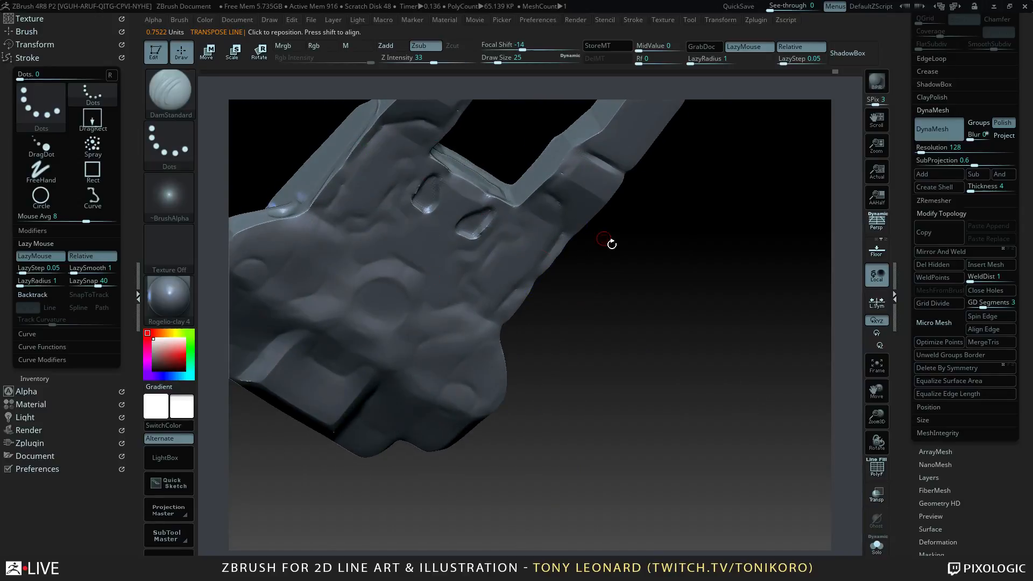
pyautogui.moveTo(611, 243); pyautogui.dragTo(573, 247)
pyautogui.moveTo(421, 176)
pyautogui.keyDown('shift'); pyautogui.mouseDown()
pyautogui.moveTo(409, 194)
pyautogui.moveTo(420, 178)
pyautogui.mouseUp(); pyautogui.keyUp('shift')
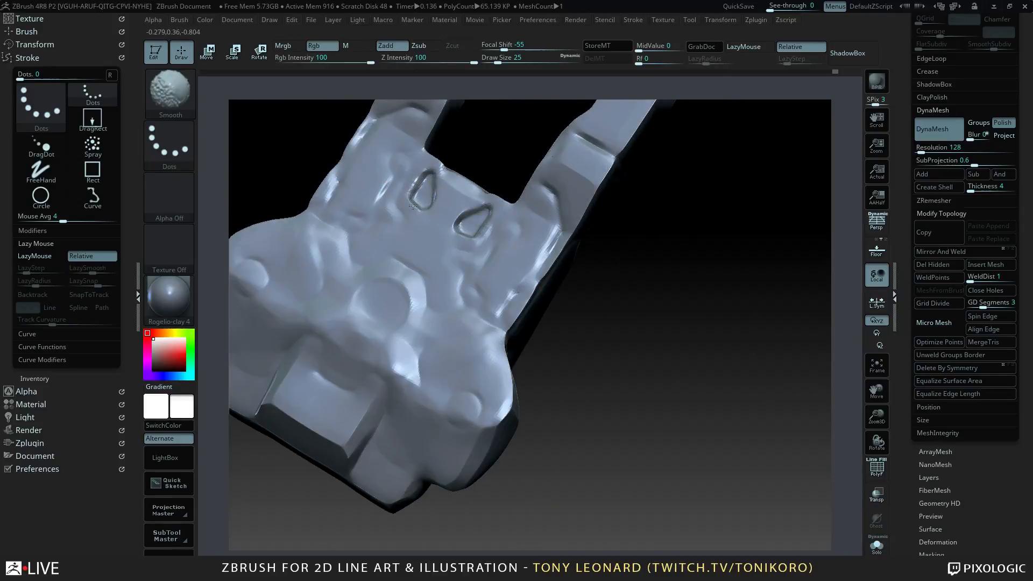
pyautogui.moveTo(626, 364)
pyautogui.mouseDown()
pyautogui.moveTo(701, 374)
pyautogui.moveTo(684, 417)
pyautogui.moveTo(654, 412)
pyautogui.mouseUp()
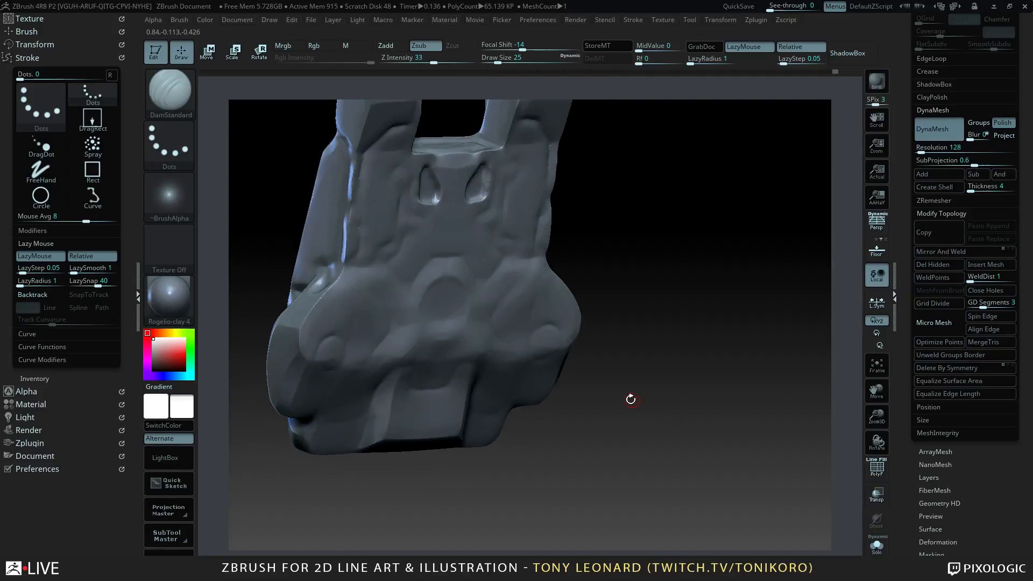
# - Carve stepped panel lines around and below the triangular recesses on the underside with DamStandard at size 25
pyautogui.press('b')
pyautogui.click(613, 203)
pyautogui.moveTo(640, 200); pyautogui.dragTo(448, 104)
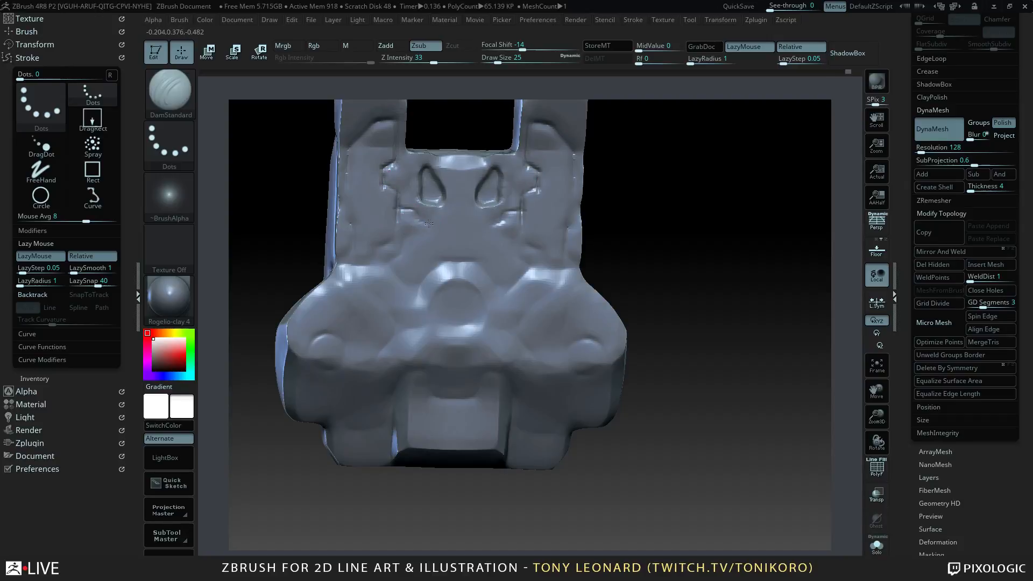
pyautogui.moveTo(422, 225)
pyautogui.mouseDown()
pyautogui.moveTo(446, 225)
pyautogui.moveTo(467, 204)
pyautogui.mouseUp()
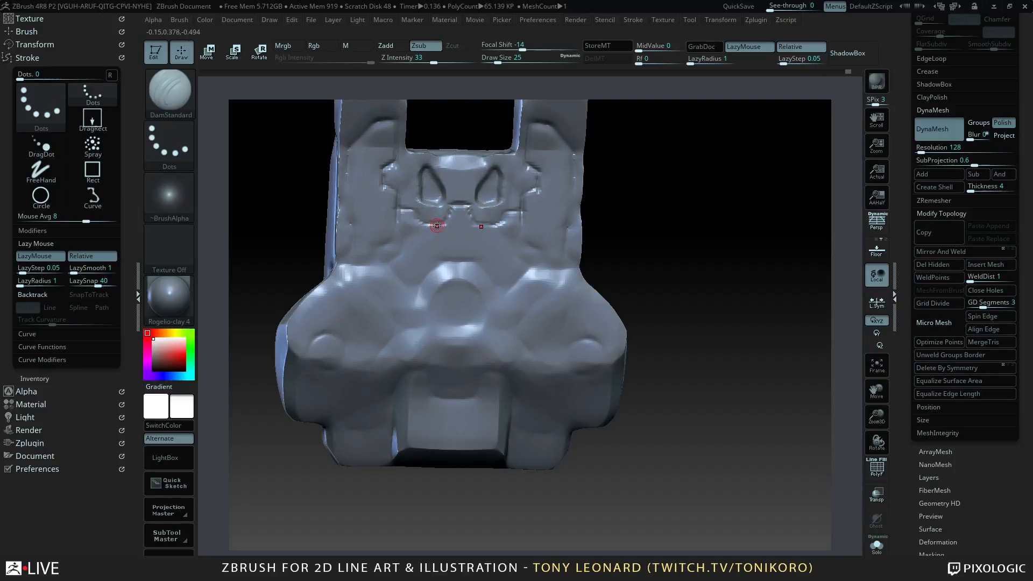
pyautogui.moveTo(431, 232); pyautogui.dragTo(398, 239)
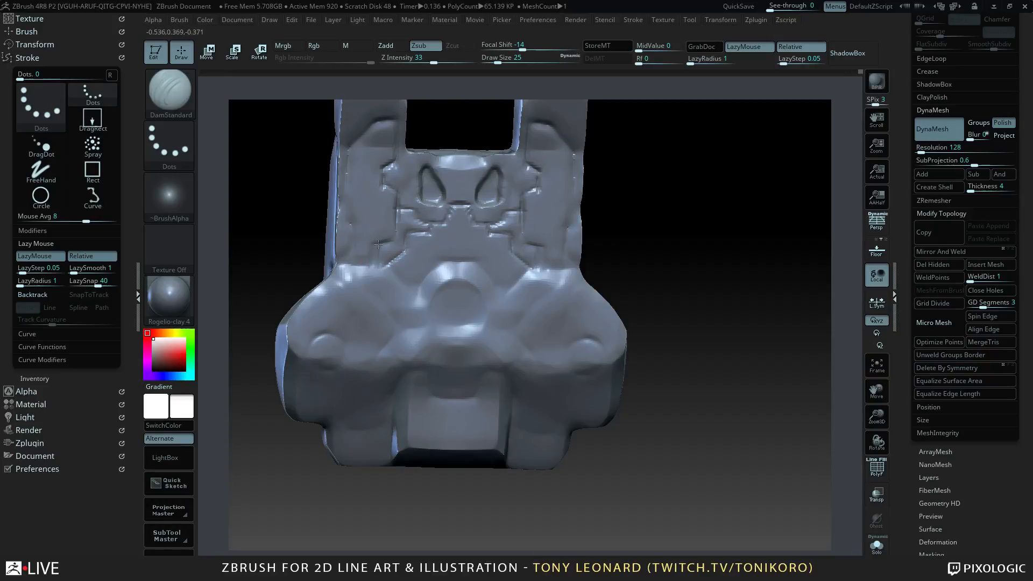
# - Carve a short angular panel line ahead of the underside's central round boss and a circular groove around the boss
pyautogui.moveTo(368, 264)
pyautogui.mouseDown()
pyautogui.moveTo(414, 284)
pyautogui.moveTo(459, 260)
pyautogui.mouseUp()
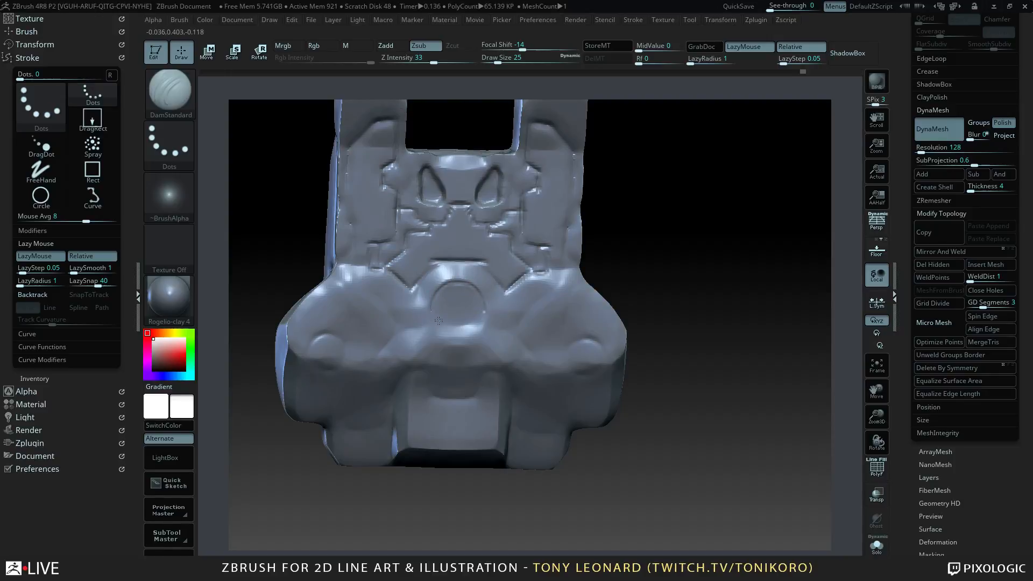
pyautogui.moveTo(439, 291)
pyautogui.mouseDown()
pyautogui.moveTo(449, 323)
pyautogui.moveTo(438, 300)
pyautogui.mouseUp()
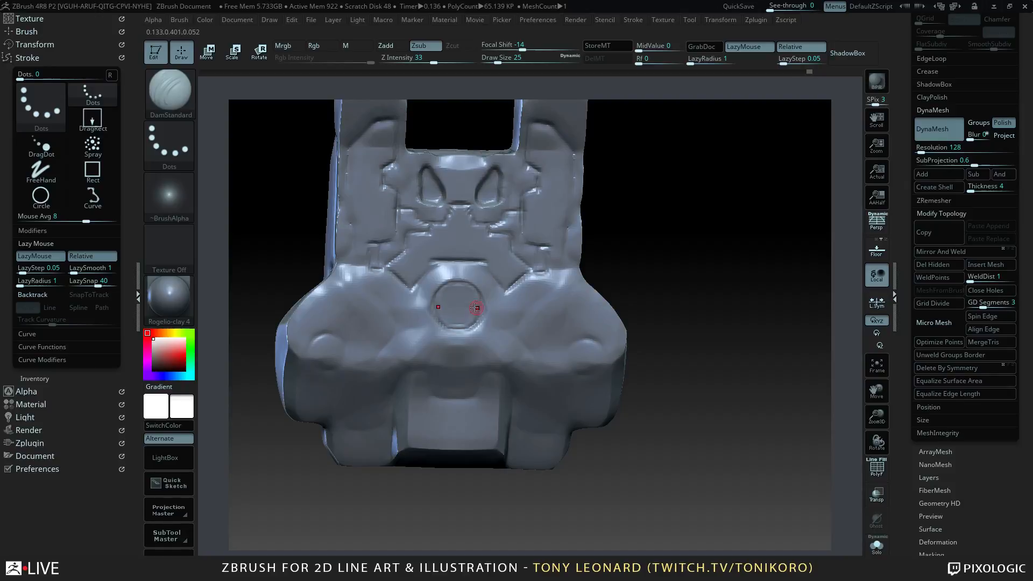
pyautogui.moveTo(667, 344)
pyautogui.mouseDown()
pyautogui.moveTo(704, 368)
pyautogui.moveTo(484, 226)
pyautogui.mouseUp()
# - Choose the circle brush at draw size 59 and try stamping discs on the underside's two rear side bosses
pyautogui.press('b')
pyautogui.press('c')
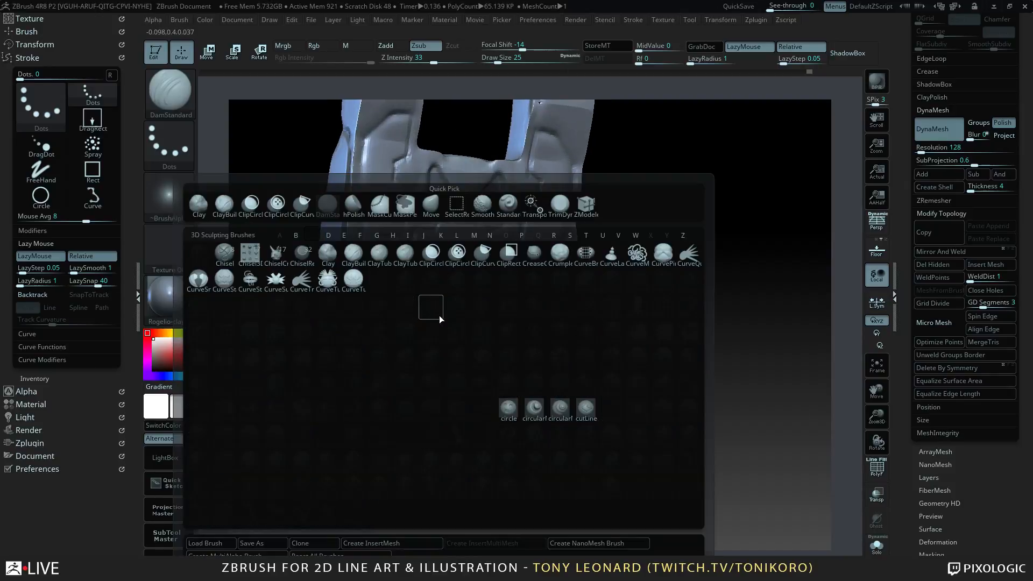
pyautogui.click(507, 406)
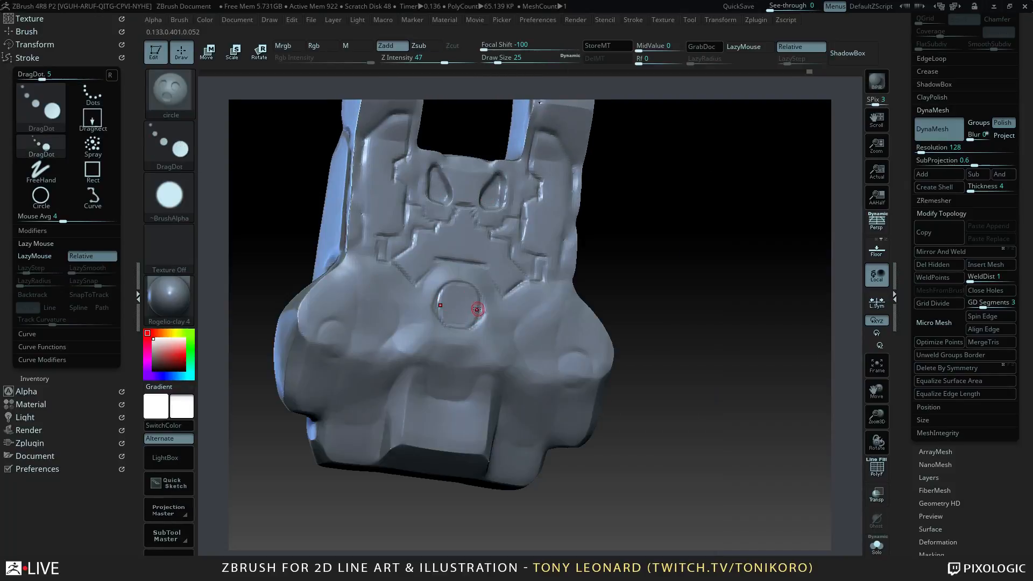
pyautogui.press('s')
pyautogui.moveTo(470, 311); pyautogui.dragTo(490, 312)
pyautogui.moveTo(616, 291)
pyautogui.keyDown('shift'); pyautogui.mouseDown()
pyautogui.moveTo(622, 276)
pyautogui.moveTo(680, 286)
pyautogui.mouseUp(); pyautogui.keyUp('shift')
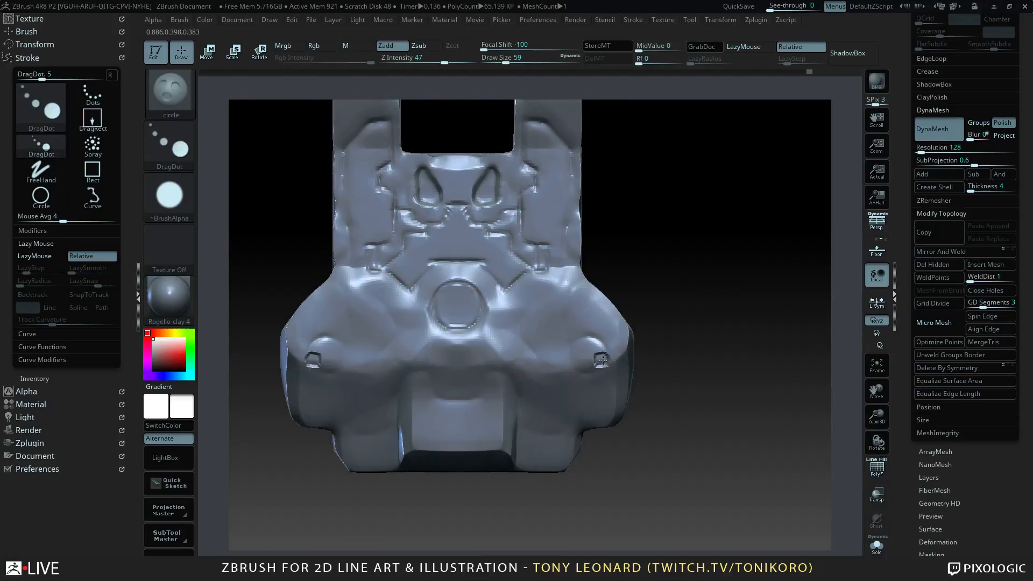
# - Switch the circle brush's stroke to DragRect and stamp circular insets on the underside's central boss and two side bosses
pyautogui.click(169, 144)
pyautogui.click(281, 152)
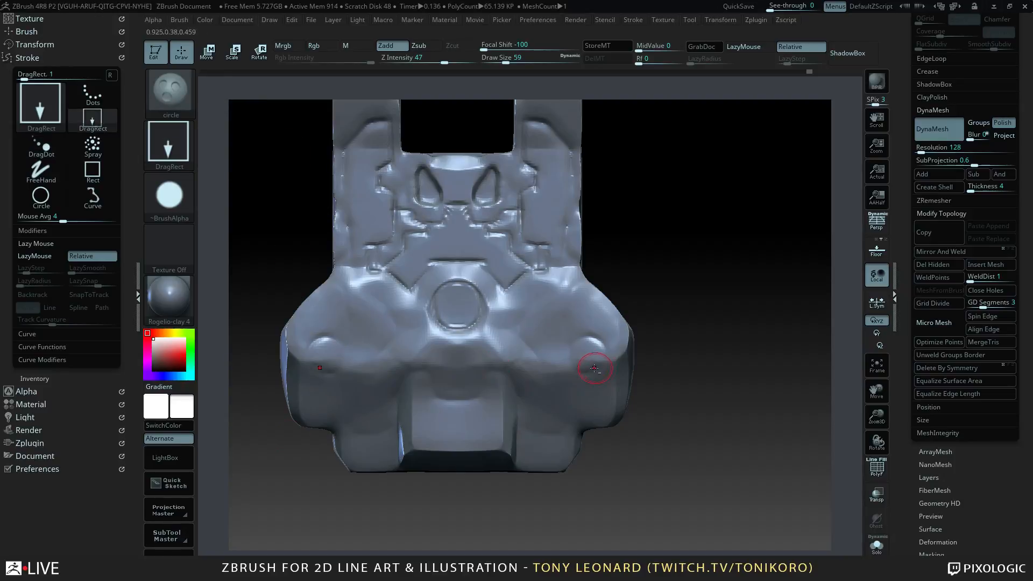
pyautogui.moveTo(588, 354); pyautogui.dragTo(618, 381)
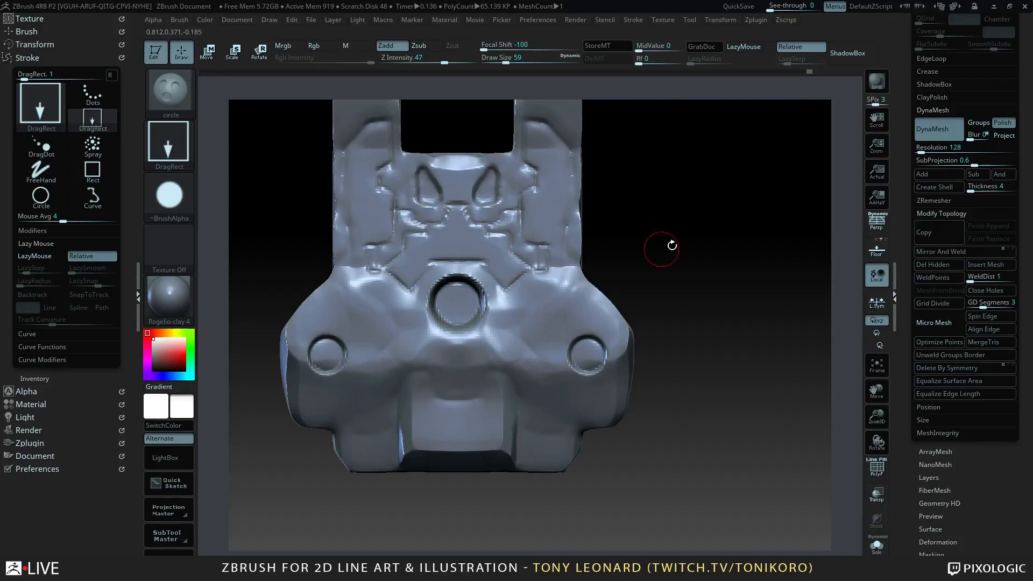
pyautogui.moveTo(661, 249)
pyautogui.mouseDown()
pyautogui.moveTo(745, 386)
pyautogui.moveTo(479, 326)
pyautogui.mouseUp()
pyautogui.press('shift')
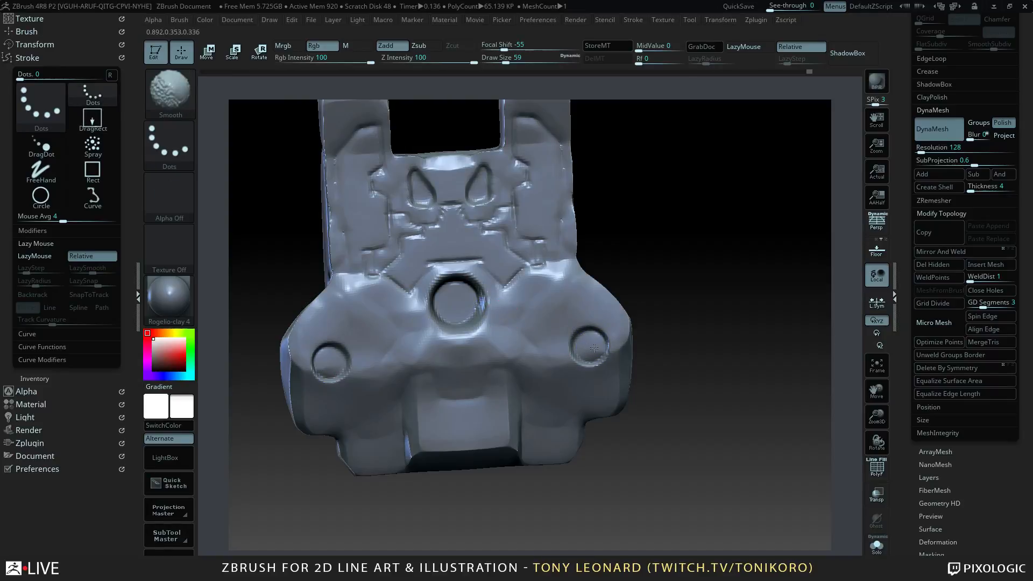
pyautogui.moveTo(667, 346); pyautogui.dragTo(731, 364)
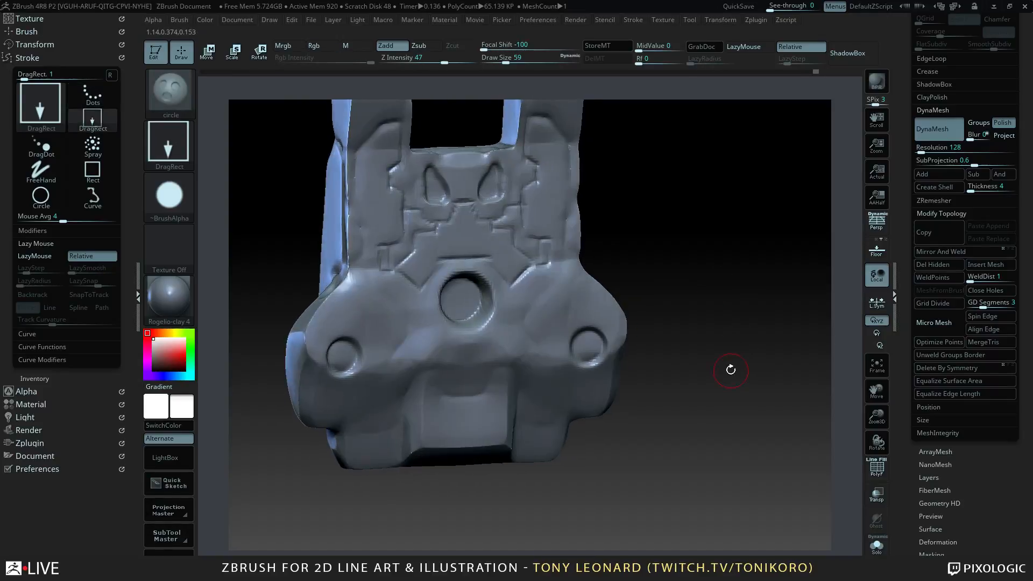
# - Stamp two pairs of small round details on the underside panels at the base of the prongs with the circle brush
pyautogui.moveTo(366, 149); pyautogui.dragTo(371, 158)
pyautogui.moveTo(363, 203); pyautogui.dragTo(366, 209)
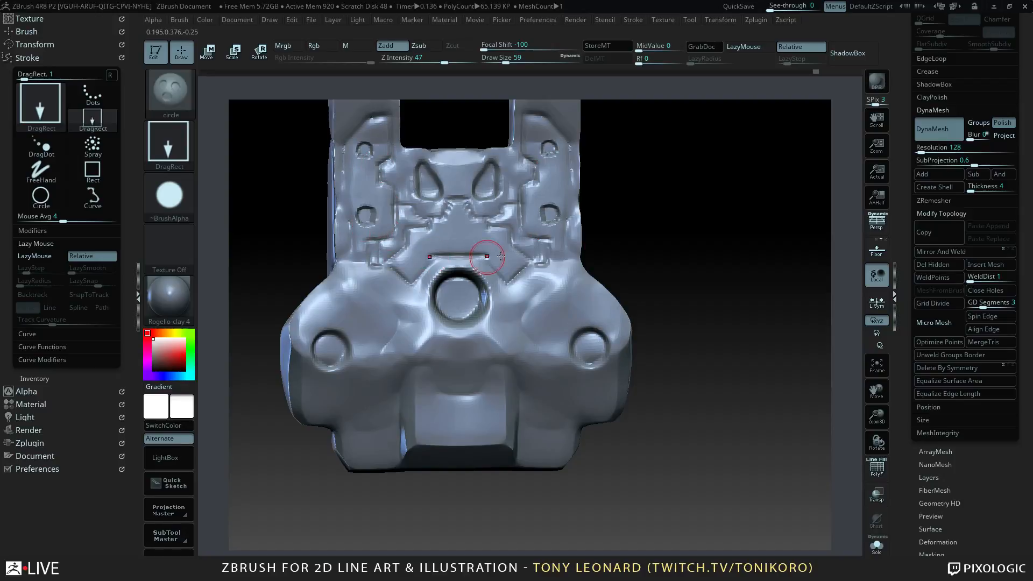
pyautogui.moveTo(723, 336)
pyautogui.mouseDown()
pyautogui.moveTo(723, 326)
pyautogui.moveTo(693, 379)
pyautogui.moveTo(696, 325)
pyautogui.moveTo(680, 295)
pyautogui.moveTo(698, 353)
pyautogui.mouseUp()
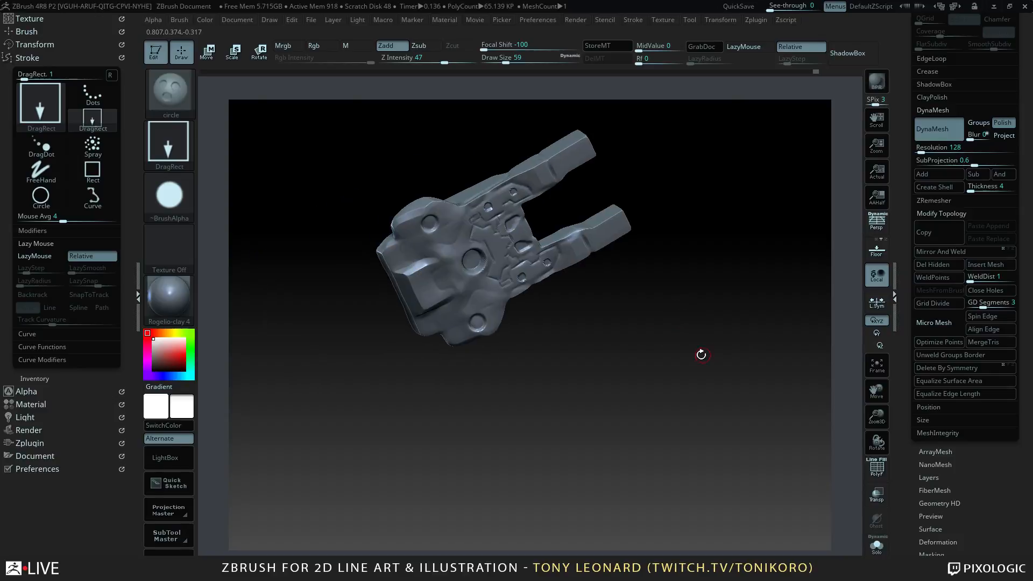
# - Carve stepped panel lines across the rear underside and around the side bosses with DamStandard at size 59
pyautogui.press('f')
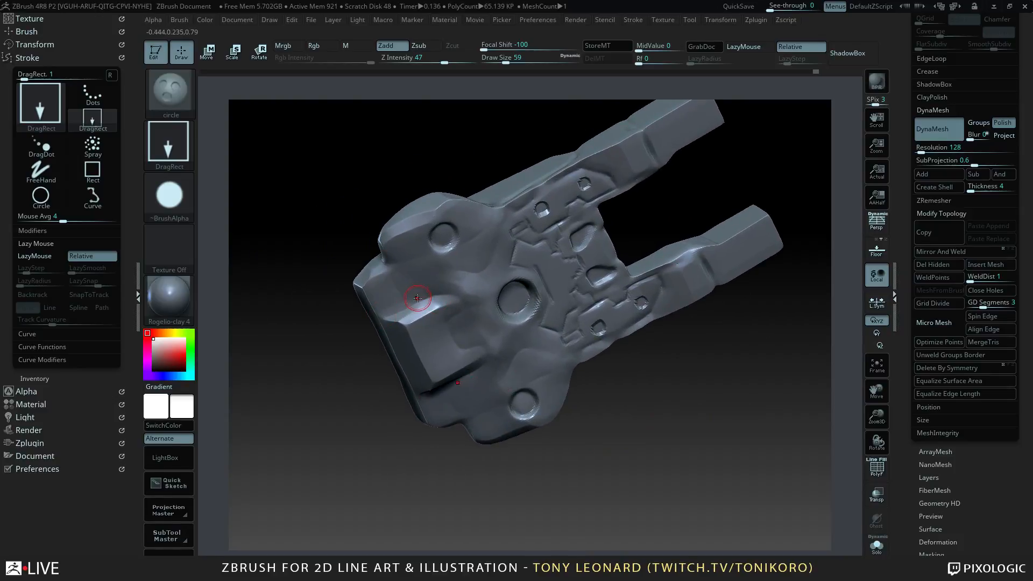
pyautogui.press('b')
pyautogui.click(352, 278)
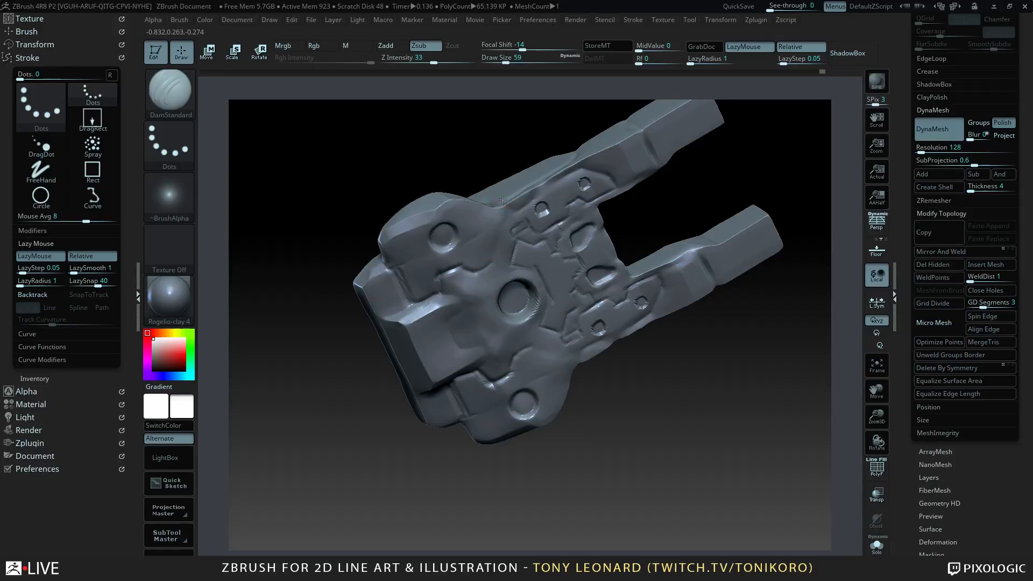
pyautogui.moveTo(511, 222); pyautogui.dragTo(489, 264)
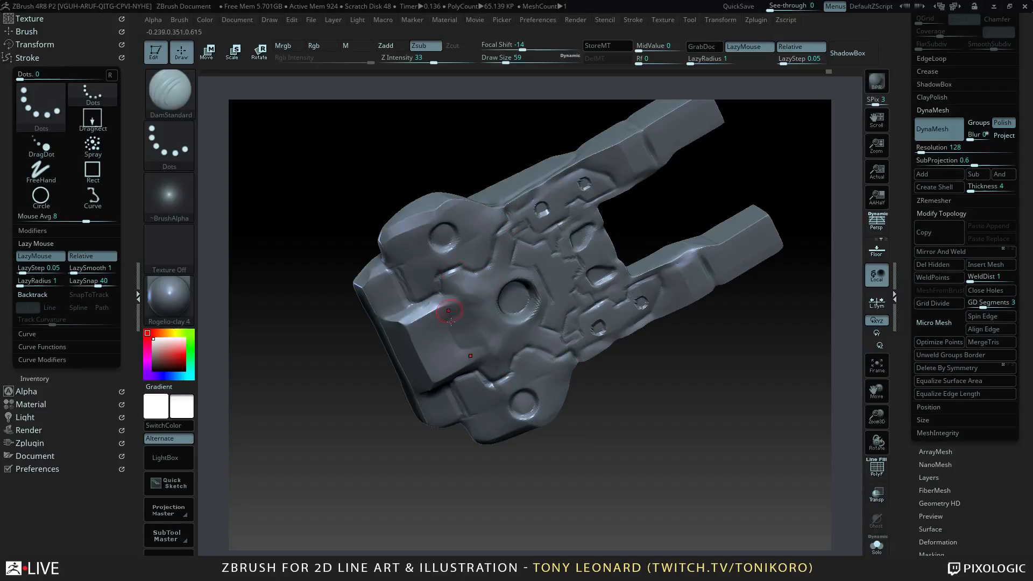
# - Carve symmetrical panel lines outward from the raised canopy across the hull's top with DamStandard
pyautogui.moveTo(693, 472)
pyautogui.keyDown('alt'); pyautogui.mouseDown()
pyautogui.moveTo(669, 376)
pyautogui.moveTo(690, 476)
pyautogui.moveTo(735, 428)
pyautogui.moveTo(714, 399)
pyautogui.moveTo(721, 389)
pyautogui.moveTo(712, 435)
pyautogui.moveTo(695, 396)
pyautogui.moveTo(721, 408)
pyautogui.moveTo(712, 455)
pyautogui.moveTo(701, 447)
pyautogui.moveTo(712, 424)
pyautogui.moveTo(704, 434)
pyautogui.moveTo(698, 405)
pyautogui.moveTo(682, 428)
pyautogui.moveTo(678, 396)
pyautogui.moveTo(656, 387)
pyautogui.moveTo(661, 401)
pyautogui.moveTo(703, 420)
pyautogui.moveTo(712, 404)
pyautogui.moveTo(696, 392)
pyautogui.moveTo(716, 468)
pyautogui.moveTo(717, 441)
pyautogui.moveTo(696, 431)
pyautogui.mouseUp(); pyautogui.keyUp('alt')
pyautogui.moveTo(533, 367); pyautogui.dragTo(569, 350)
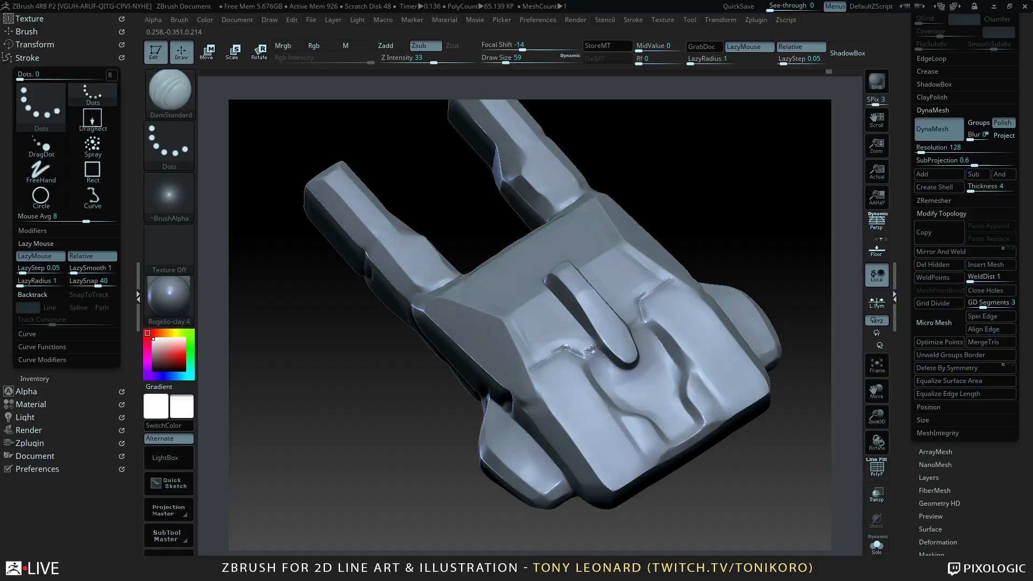
pyautogui.moveTo(752, 291); pyautogui.dragTo(692, 157)
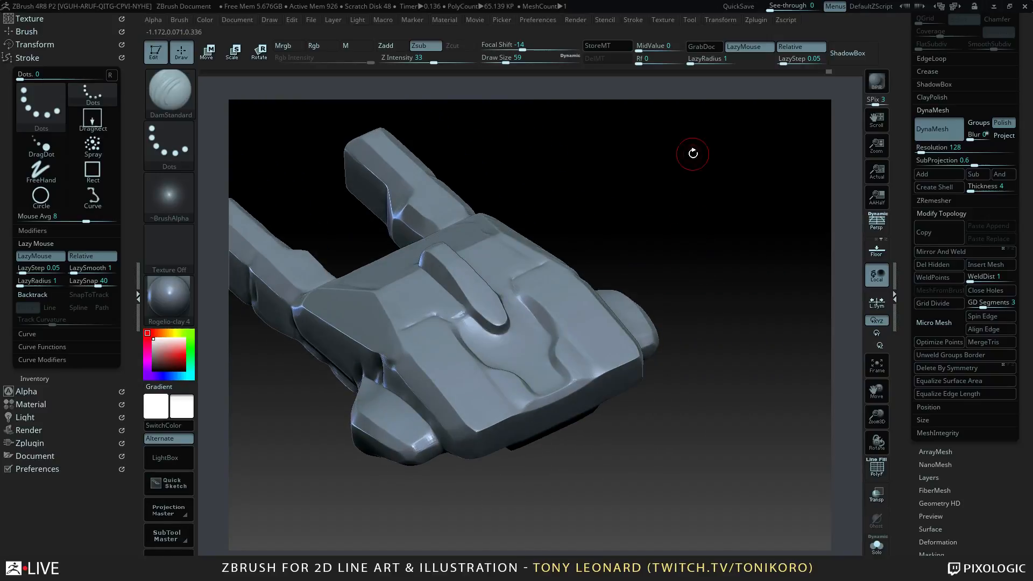
# - Switch to Photoshop, examine the line detail in the phase 3 spinner and Scifi_pod_B&W_w_tone drawings, and return to ZBrush
pyautogui.hotkey('alt', 'Tab')
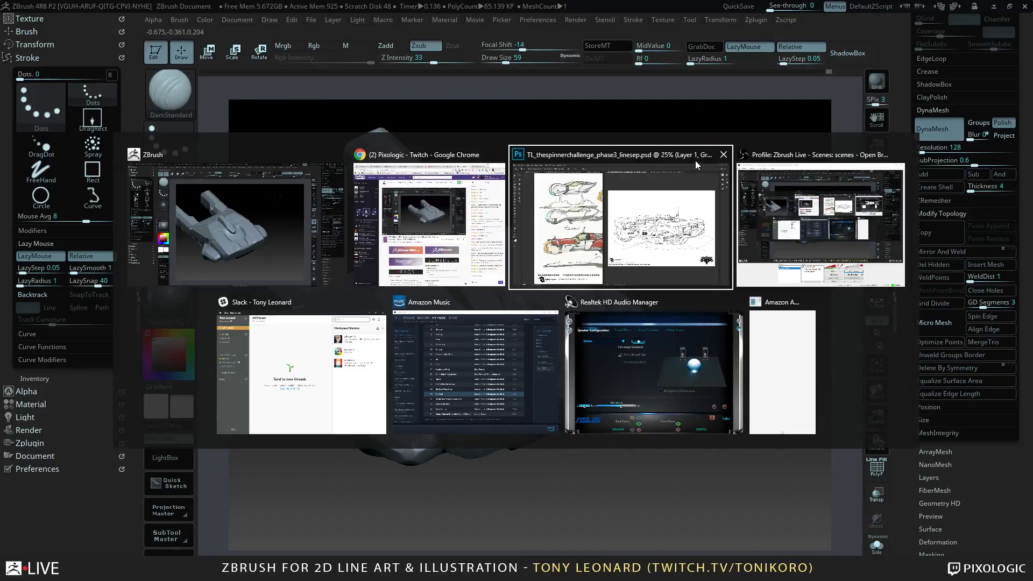
pyautogui.click(695, 159)
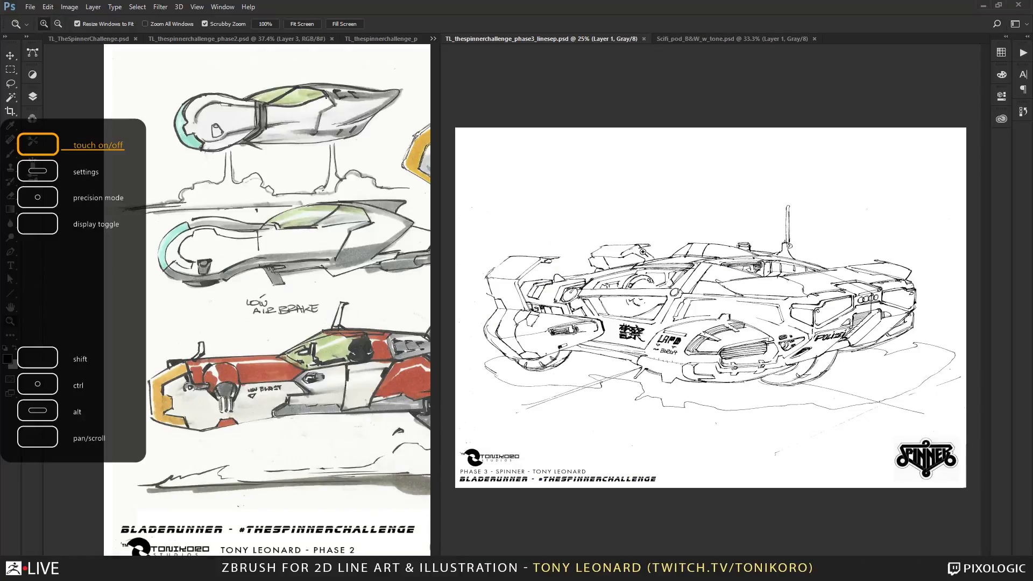
pyautogui.keyDown('alt'); pyautogui.scroll(3, 648, 297); pyautogui.keyUp('alt')
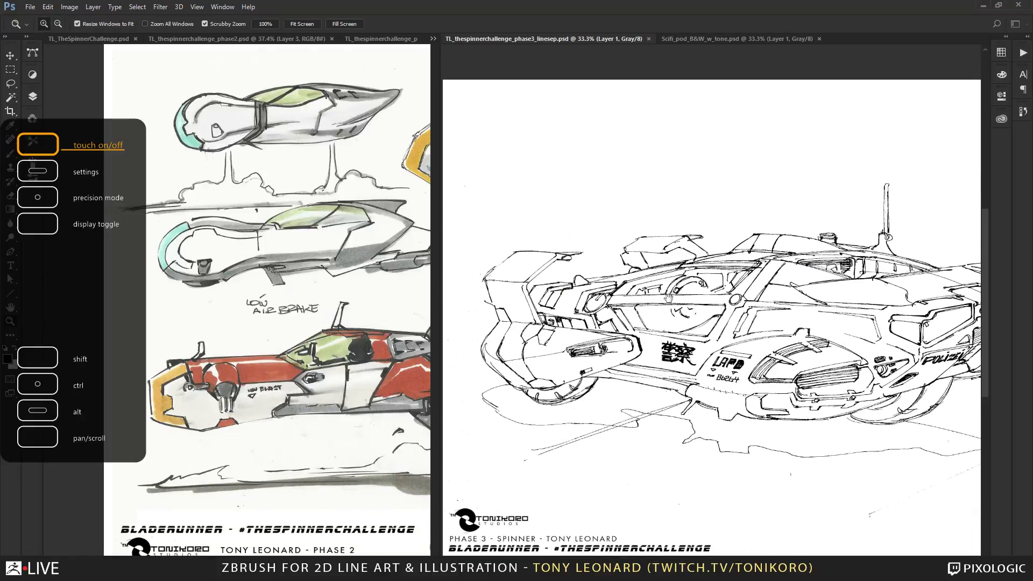
pyautogui.scroll(-2, 634, 305)
pyautogui.hscroll(-3, 635, 305)
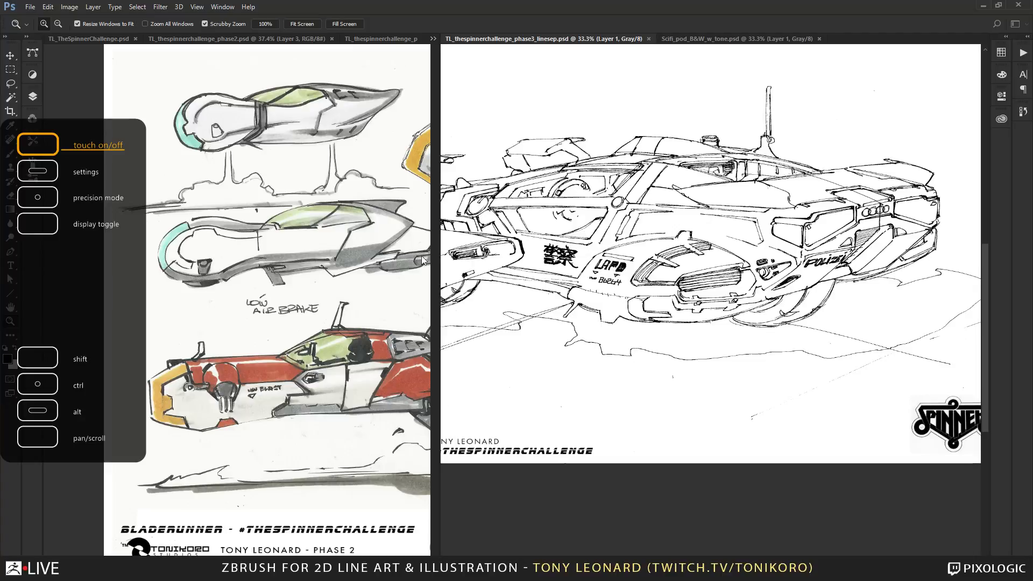
pyautogui.moveTo(608, 253); pyautogui.dragTo(679, 207)
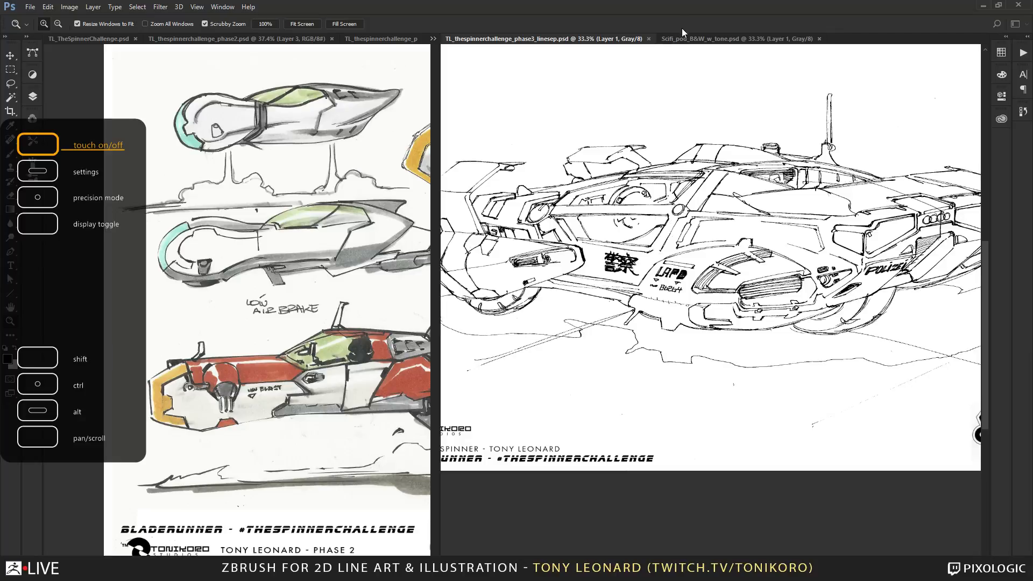
pyautogui.click(692, 39)
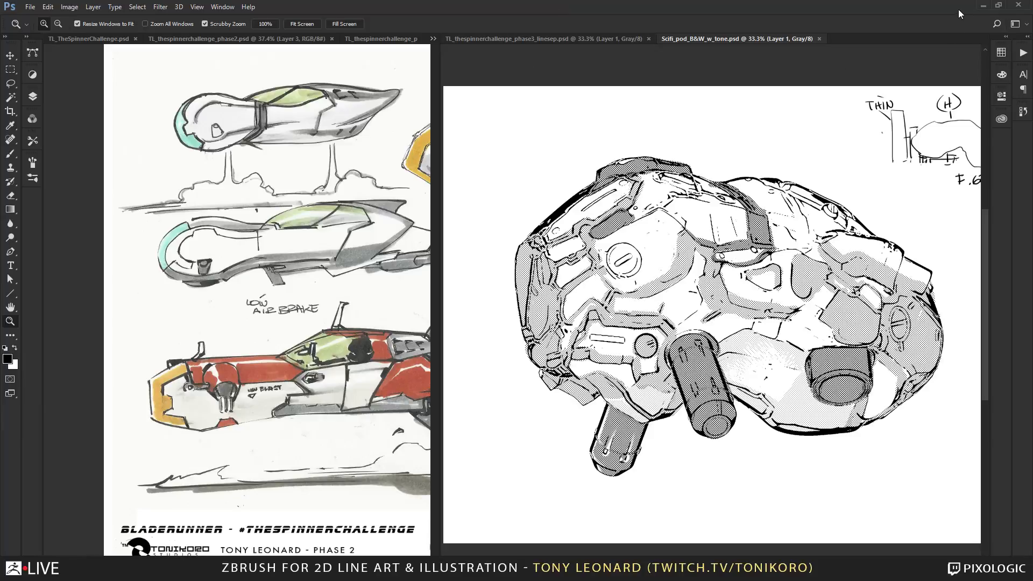
pyautogui.hotkey('alt', 'Tab')
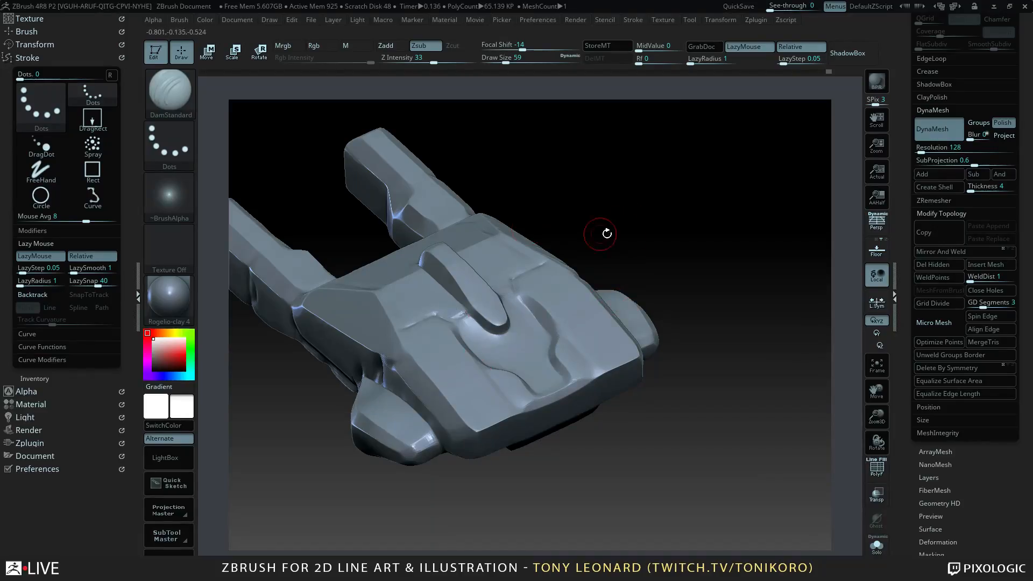
# - Flatten and bevel the hull's upper rear edge and corners with TrimDynamic at draw size 97
pyautogui.moveTo(607, 234); pyautogui.dragTo(546, 314)
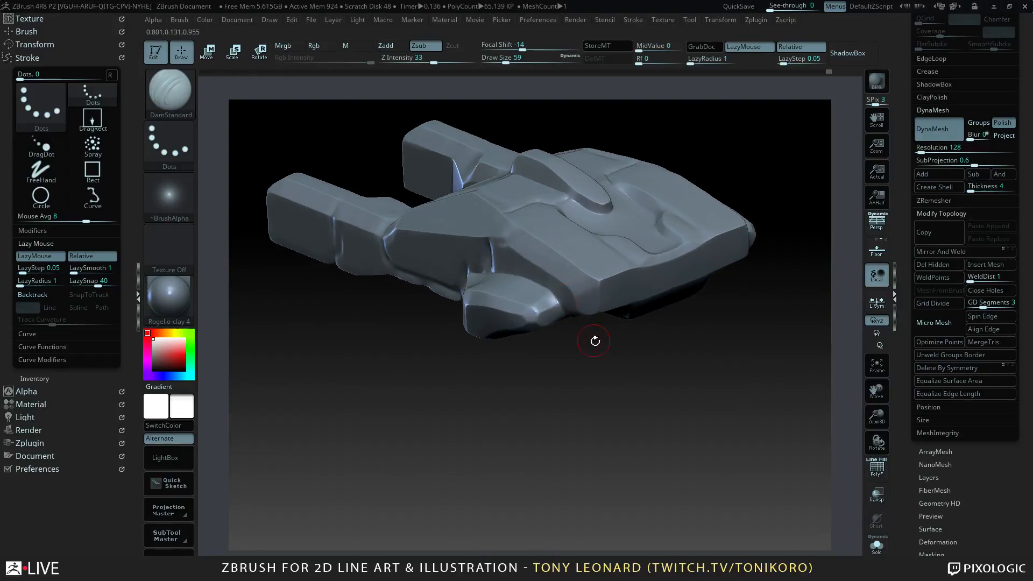
pyautogui.moveTo(631, 346)
pyautogui.mouseDown()
pyautogui.moveTo(658, 428)
pyautogui.moveTo(492, 277)
pyautogui.mouseUp()
pyautogui.press('b')
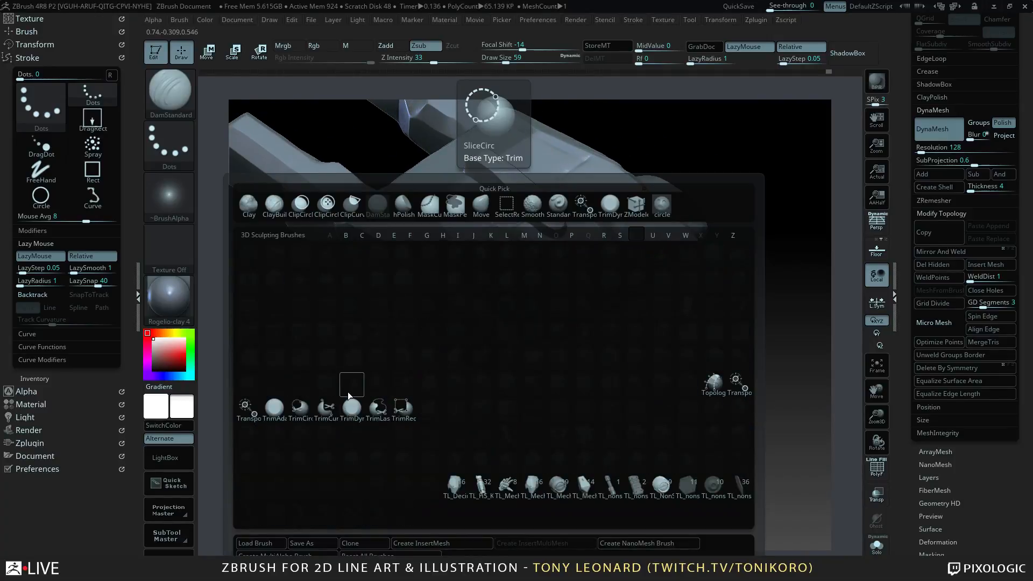
pyautogui.click(352, 407)
pyautogui.press('s')
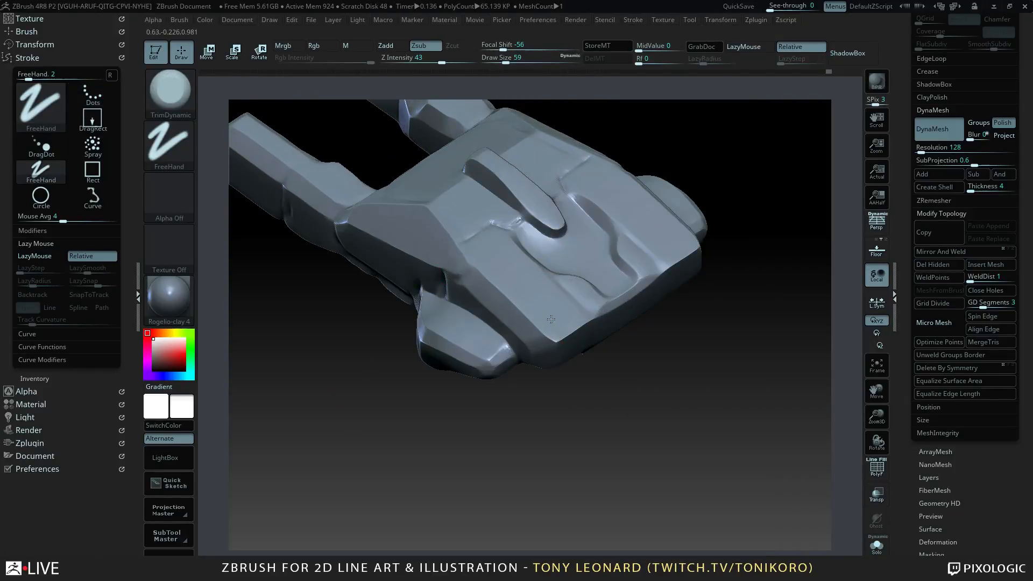
pyautogui.press('s')
pyautogui.moveTo(553, 322); pyautogui.dragTo(559, 323)
pyautogui.moveTo(615, 431); pyautogui.dragTo(560, 322)
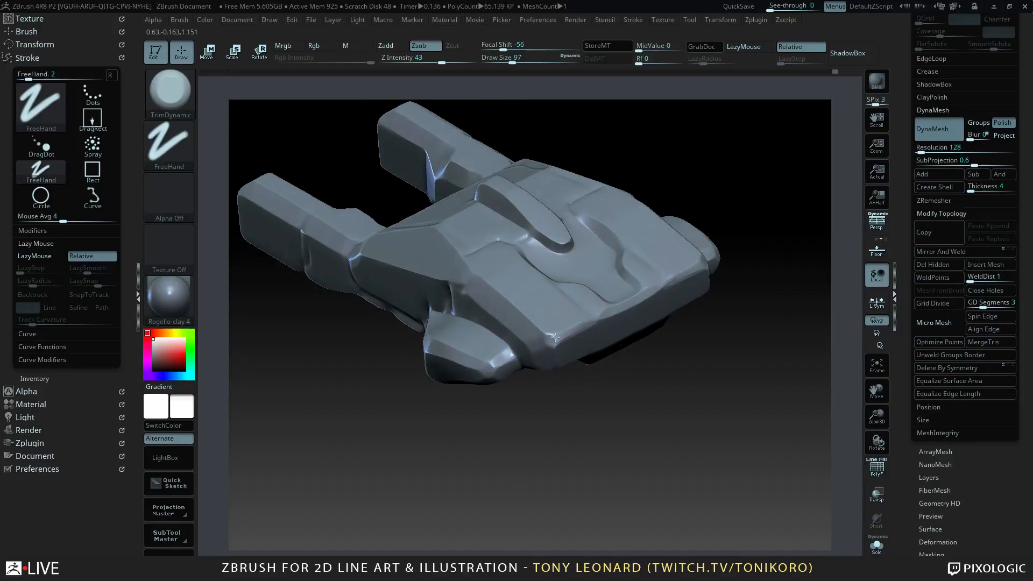
pyautogui.moveTo(688, 270); pyautogui.dragTo(620, 303)
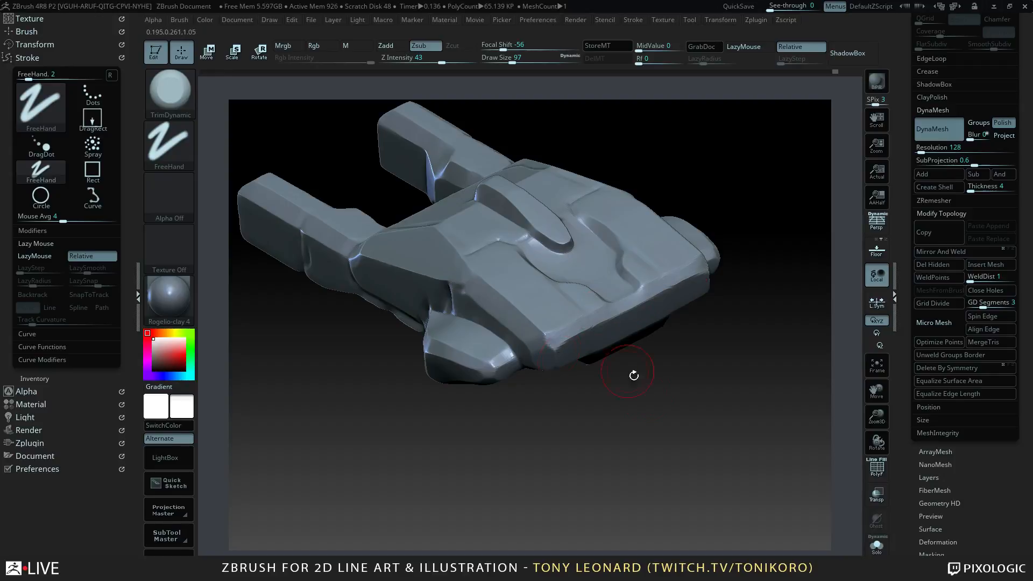
pyautogui.moveTo(634, 375)
pyautogui.mouseDown()
pyautogui.moveTo(703, 459)
pyautogui.moveTo(742, 470)
pyautogui.moveTo(736, 422)
pyautogui.moveTo(760, 434)
pyautogui.moveTo(745, 414)
pyautogui.mouseUp()
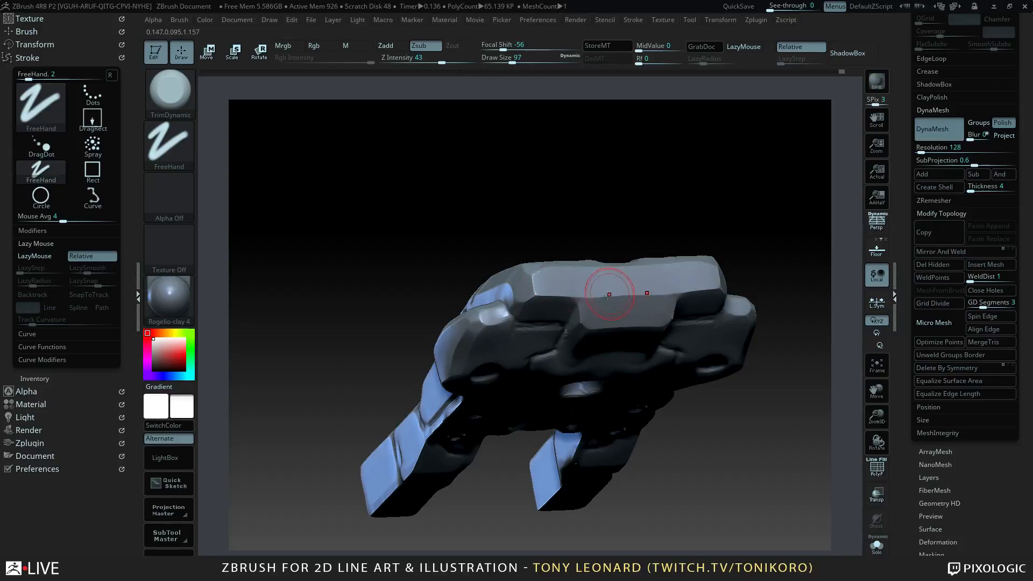
pyautogui.moveTo(739, 279)
pyautogui.mouseDown()
pyautogui.moveTo(773, 348)
pyautogui.moveTo(756, 376)
pyautogui.mouseUp()
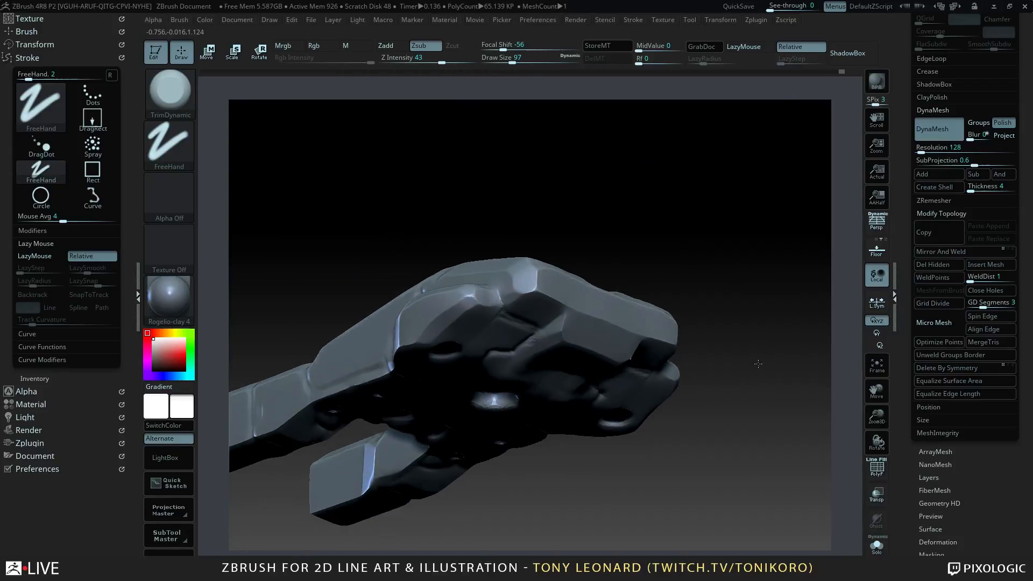
# - Carve panel lines across the hull's rear face and its underside edge with DamStandard at draw size 41
pyautogui.press('b')
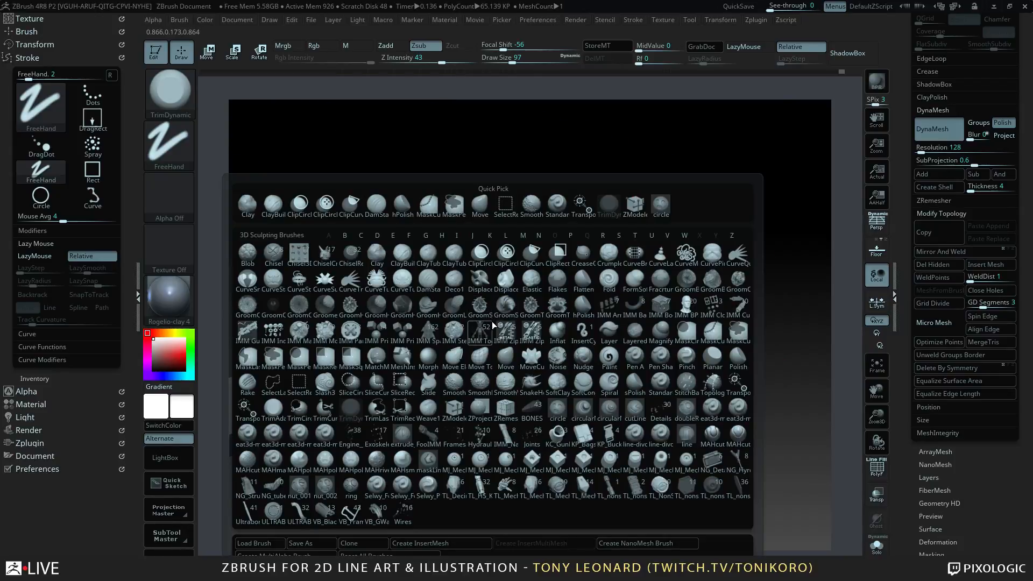
pyautogui.press('d')
pyautogui.press('s')
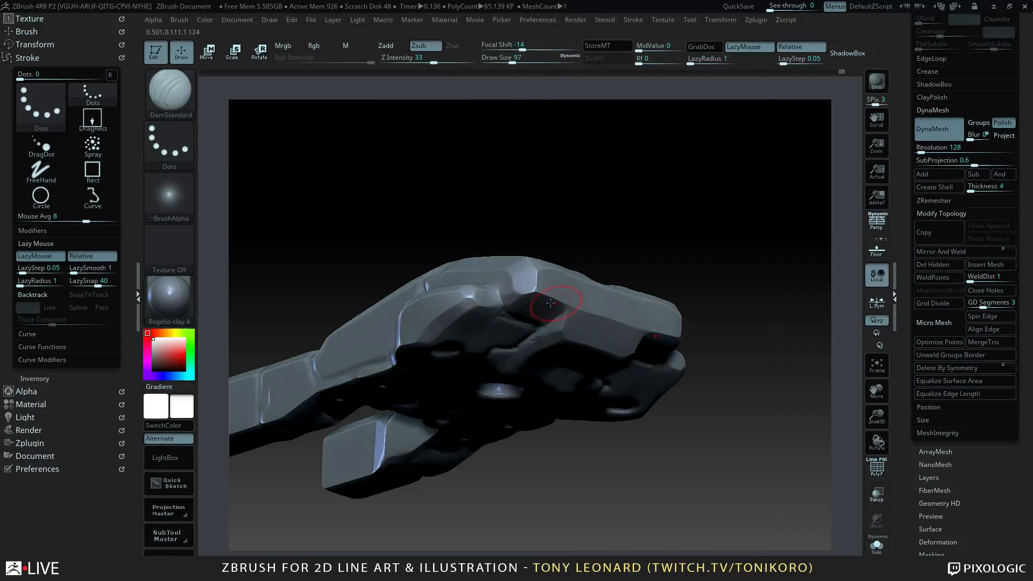
pyautogui.press('s')
pyautogui.moveTo(540, 310); pyautogui.dragTo(530, 311)
pyautogui.moveTo(753, 335); pyautogui.dragTo(721, 242)
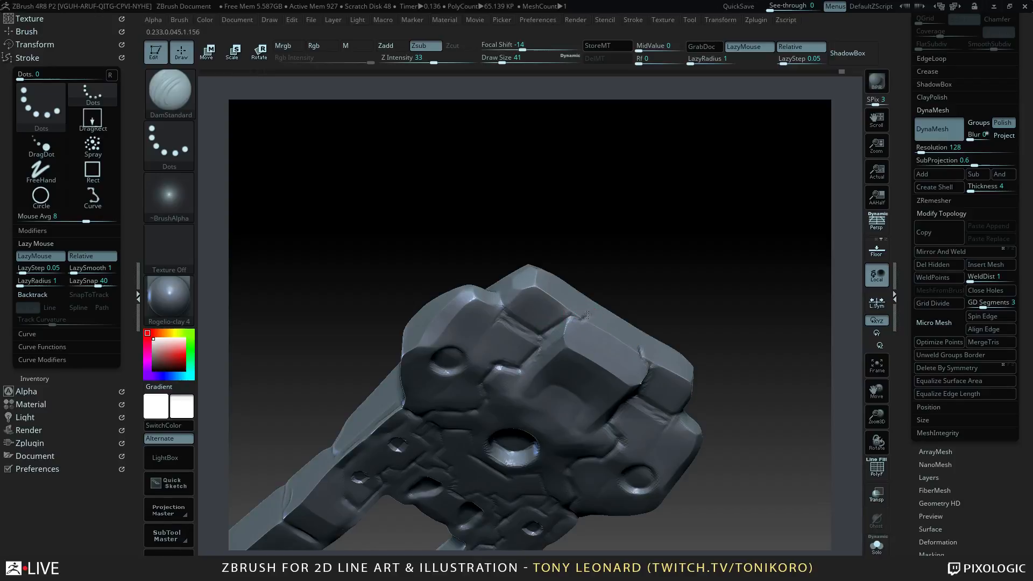
pyautogui.moveTo(657, 307); pyautogui.dragTo(701, 408)
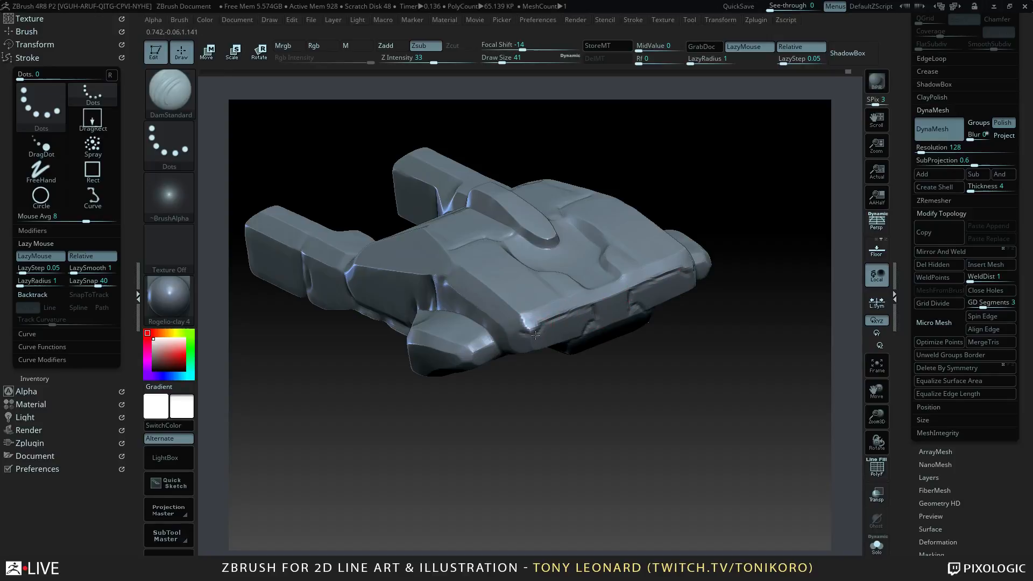
# - Carve panel lines around the hull's rear side corners with DamStandard at size 41
pyautogui.moveTo(564, 409); pyautogui.dragTo(559, 347)
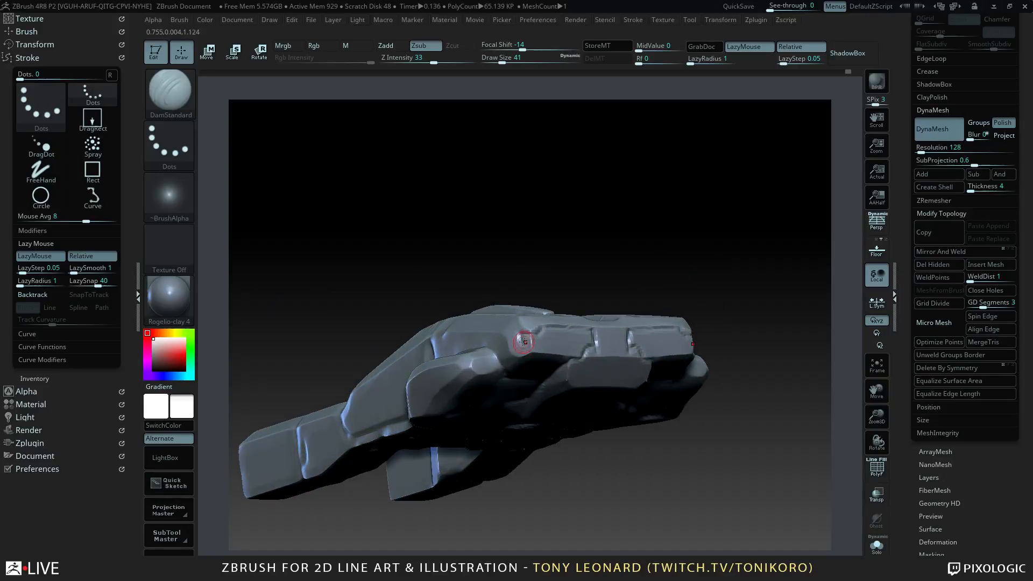
pyautogui.moveTo(616, 277); pyautogui.dragTo(609, 254)
pyautogui.moveTo(533, 351)
pyautogui.mouseDown()
pyautogui.moveTo(576, 374)
pyautogui.moveTo(542, 355)
pyautogui.mouseUp()
pyautogui.moveTo(595, 308)
pyautogui.mouseDown()
pyautogui.moveTo(735, 353)
pyautogui.moveTo(724, 421)
pyautogui.moveTo(633, 373)
pyautogui.moveTo(662, 376)
pyautogui.moveTo(664, 398)
pyautogui.moveTo(666, 366)
pyautogui.moveTo(550, 348)
pyautogui.mouseUp()
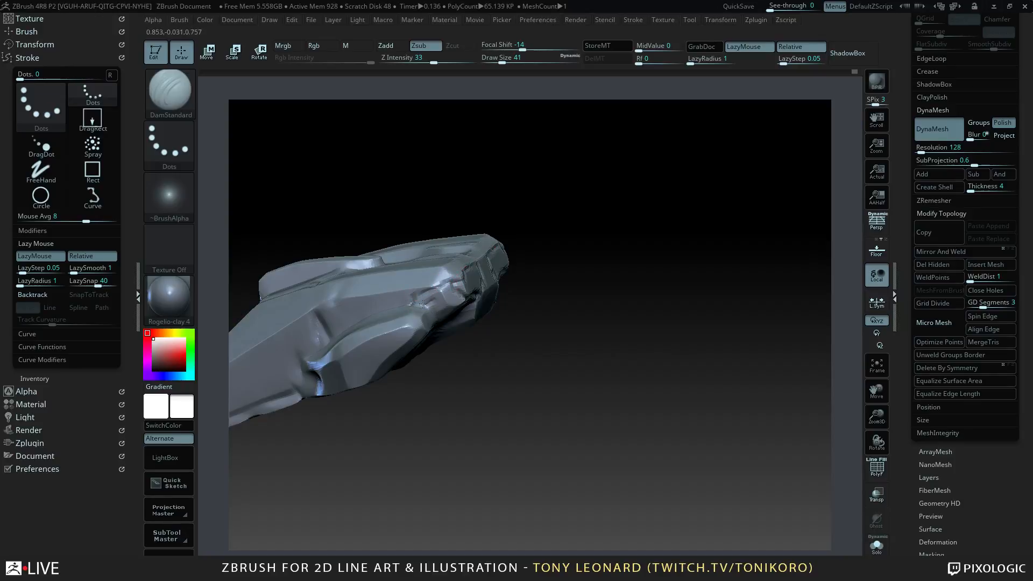
# - Flatten the carved rear side corners of the hull with the hPolish brush at draw size 41
pyautogui.moveTo(520, 316)
pyautogui.mouseDown()
pyautogui.moveTo(697, 330)
pyautogui.moveTo(723, 313)
pyautogui.moveTo(733, 419)
pyautogui.moveTo(679, 362)
pyautogui.moveTo(683, 314)
pyautogui.moveTo(595, 459)
pyautogui.mouseUp()
pyautogui.press('b')
pyautogui.press('h')
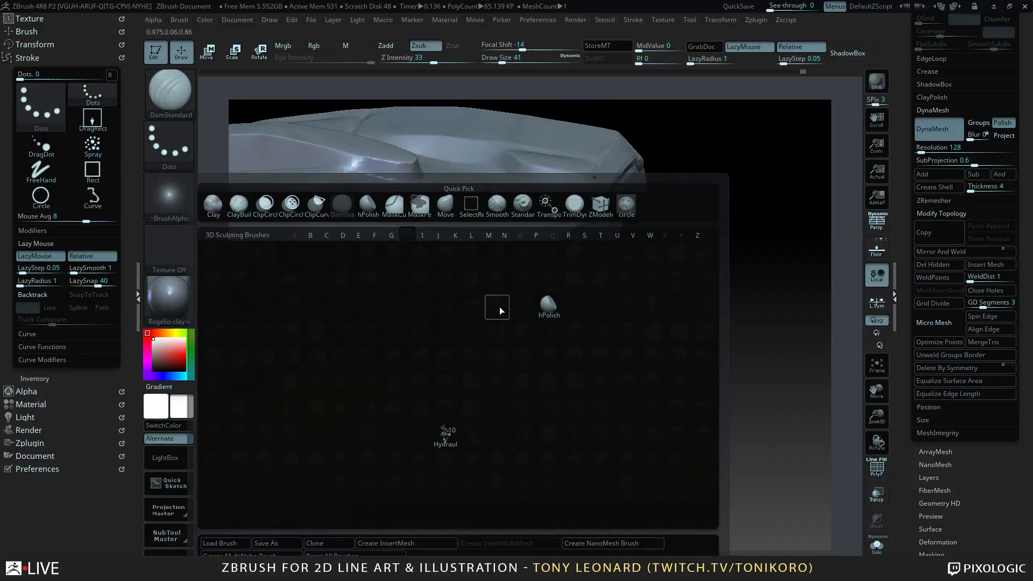
pyautogui.press('p')
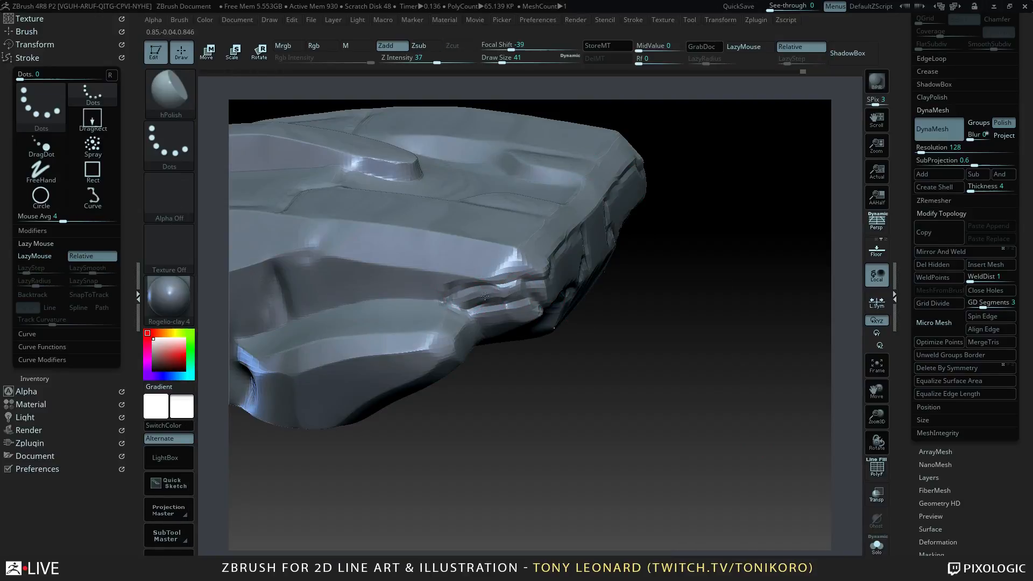
pyautogui.moveTo(485, 295)
pyautogui.mouseDown()
pyautogui.moveTo(510, 293)
pyautogui.moveTo(497, 280)
pyautogui.moveTo(508, 272)
pyautogui.moveTo(537, 277)
pyautogui.moveTo(500, 292)
pyautogui.mouseUp()
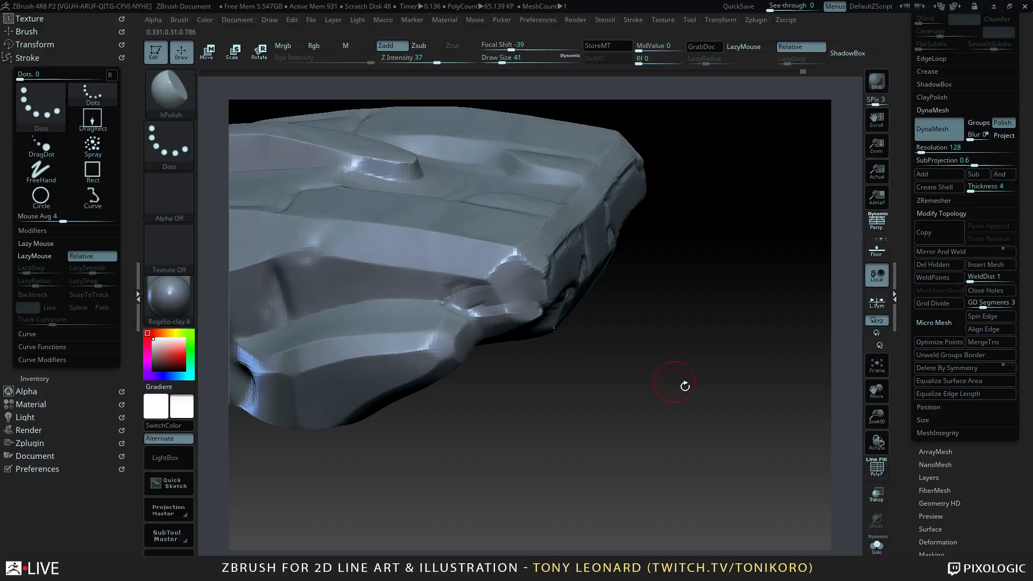
pyautogui.moveTo(682, 385)
pyautogui.mouseDown()
pyautogui.moveTo(733, 317)
pyautogui.moveTo(571, 305)
pyautogui.mouseUp()
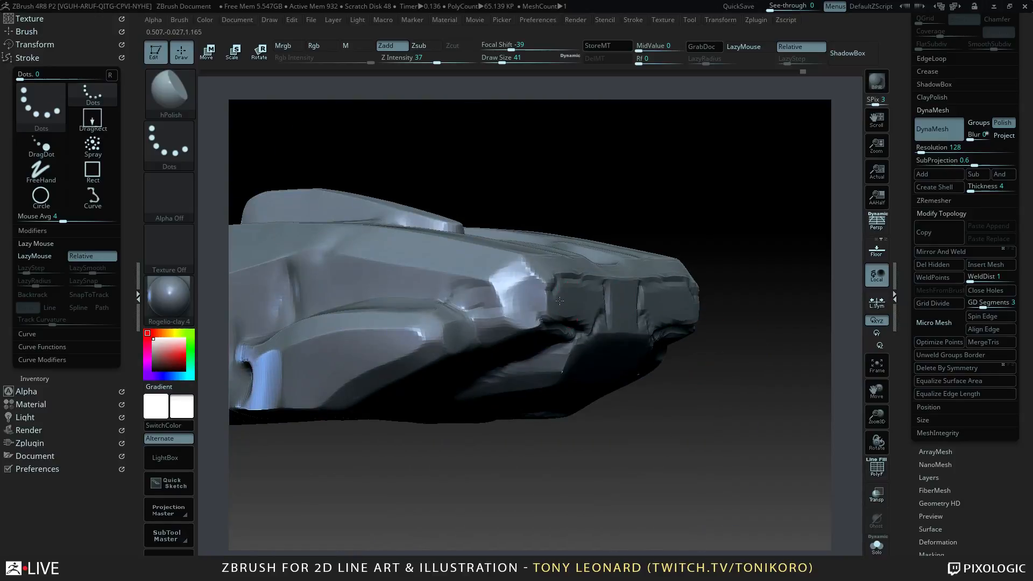
# - Mask the panels along the hull's rear face and rear side corners, and invert the mask
pyautogui.moveTo(717, 219)
pyautogui.mouseDown()
pyautogui.moveTo(712, 307)
pyautogui.moveTo(674, 365)
pyautogui.moveTo(726, 443)
pyautogui.moveTo(731, 418)
pyautogui.moveTo(696, 341)
pyautogui.mouseUp()
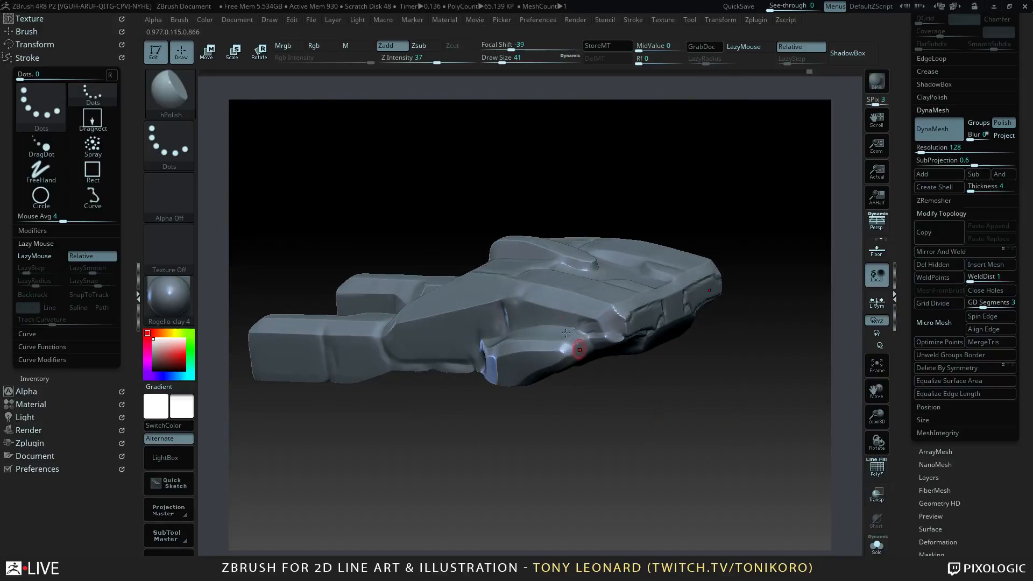
pyautogui.press('ctrl')
pyautogui.keyDown('ctrl'); pyautogui.moveTo(589, 326); pyautogui.dragTo(600, 328); pyautogui.keyUp('ctrl')
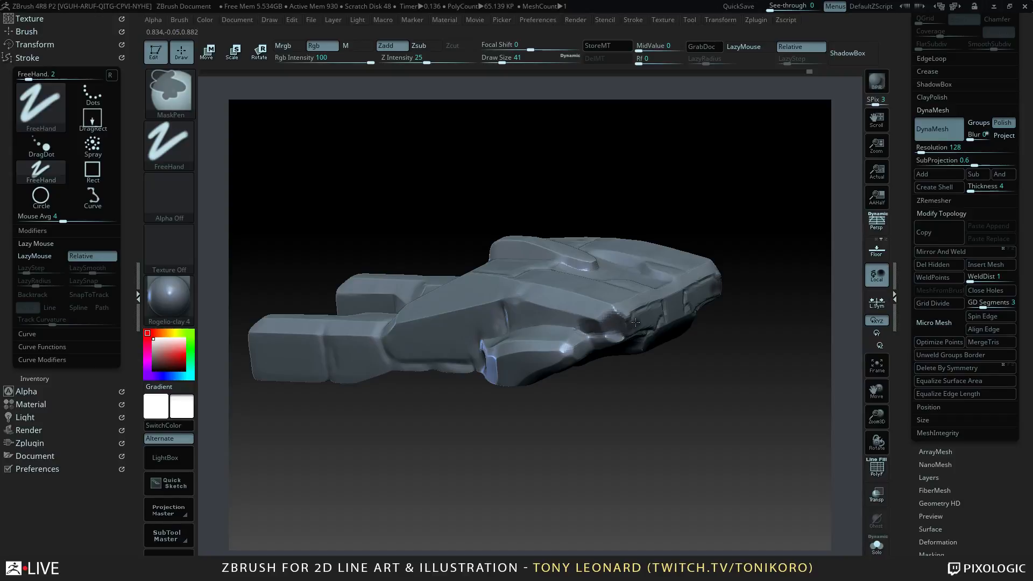
pyautogui.keyDown('ctrl'); pyautogui.moveTo(633, 319); pyautogui.dragTo(659, 307); pyautogui.keyUp('ctrl')
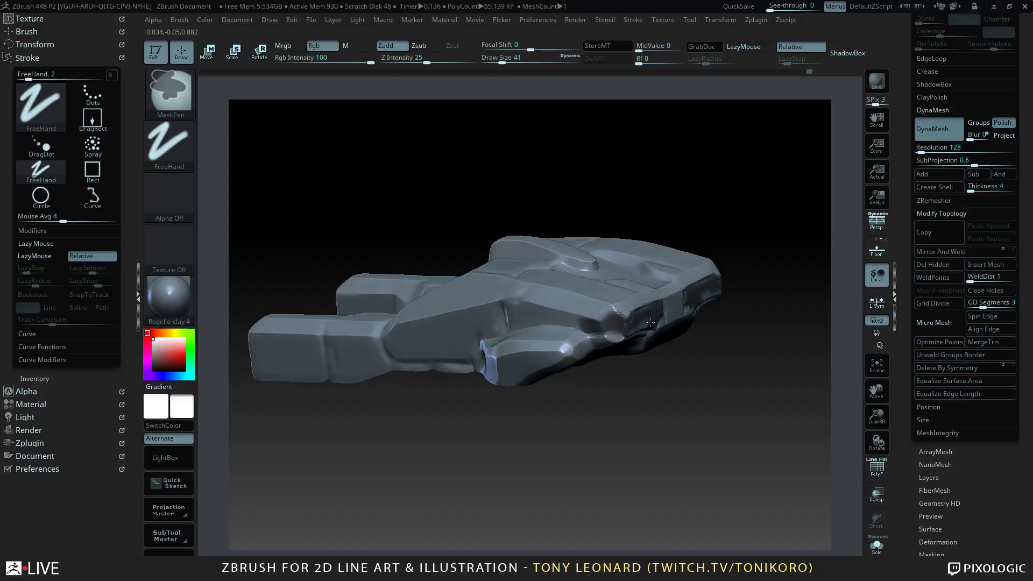
pyautogui.keyDown('ctrl'); pyautogui.click(705, 456); pyautogui.keyUp('ctrl')
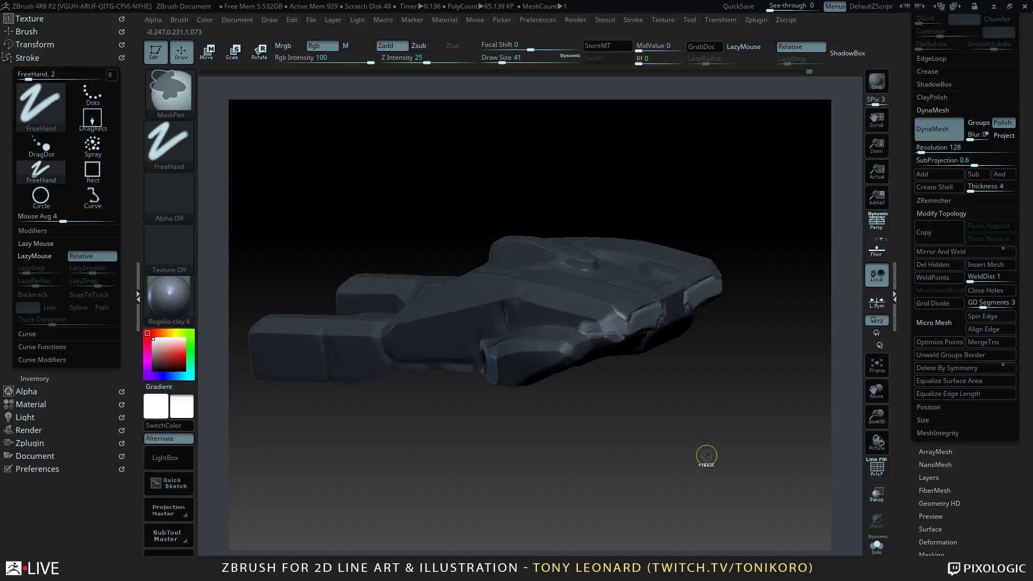
pyautogui.moveTo(706, 455); pyautogui.dragTo(599, 380)
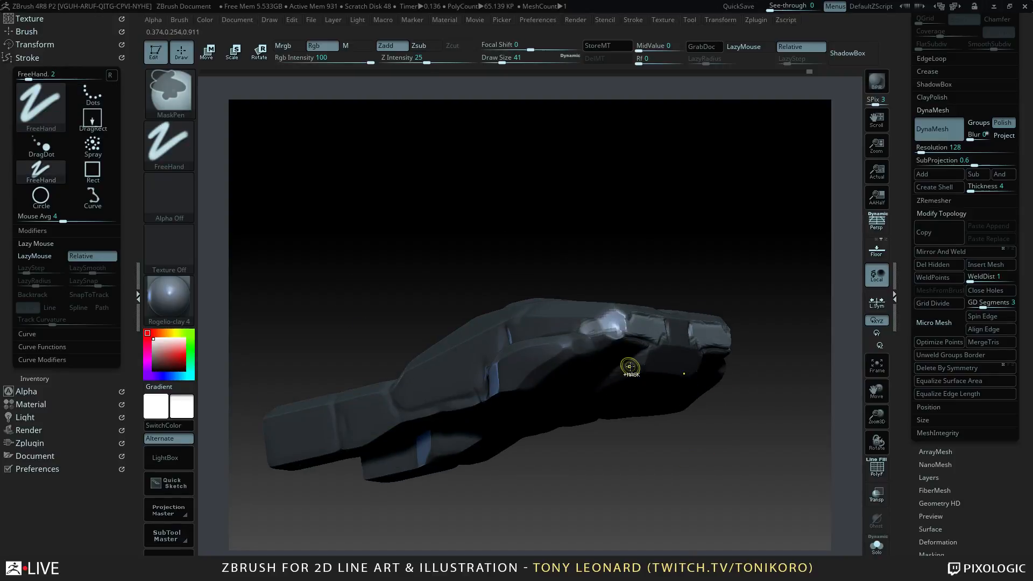
pyautogui.keyDown('ctrl'); pyautogui.moveTo(717, 383); pyautogui.dragTo(732, 420); pyautogui.keyUp('ctrl')
pyautogui.moveTo(732, 420)
pyautogui.mouseDown()
pyautogui.moveTo(746, 491)
pyautogui.moveTo(672, 424)
pyautogui.moveTo(730, 453)
pyautogui.moveTo(776, 271)
pyautogui.moveTo(749, 422)
pyautogui.moveTo(765, 442)
pyautogui.moveTo(705, 411)
pyautogui.mouseUp()
# - Pull the unmasked rear panels away from the hull with Transpose Move
pyautogui.press('w')
pyautogui.moveTo(659, 351); pyautogui.dragTo(682, 396)
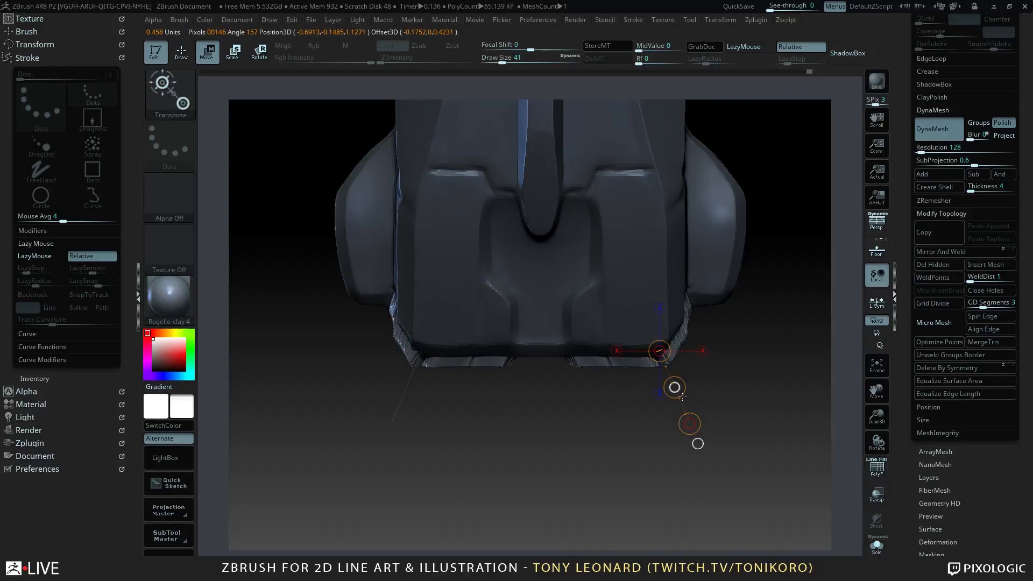
pyautogui.click(692, 423)
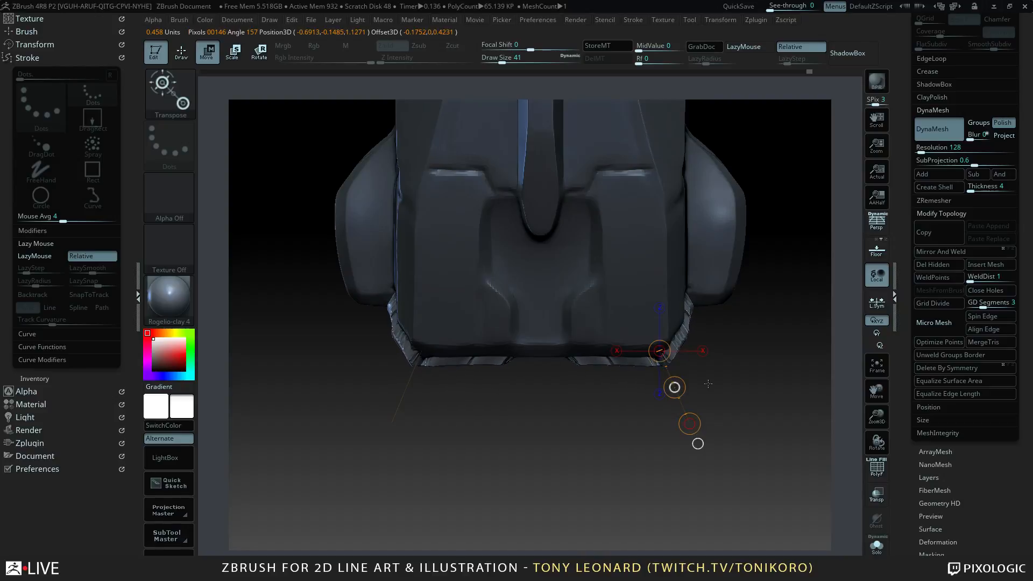
pyautogui.moveTo(708, 384); pyautogui.dragTo(739, 290)
pyautogui.moveTo(619, 370)
pyautogui.mouseDown()
pyautogui.moveTo(619, 289)
pyautogui.moveTo(618, 298)
pyautogui.mouseUp()
# - Scale the unmasked rear panels with a Transpose line along the rear edge and clear the mask
pyautogui.press('e')
pyautogui.moveTo(710, 302); pyautogui.dragTo(706, 407)
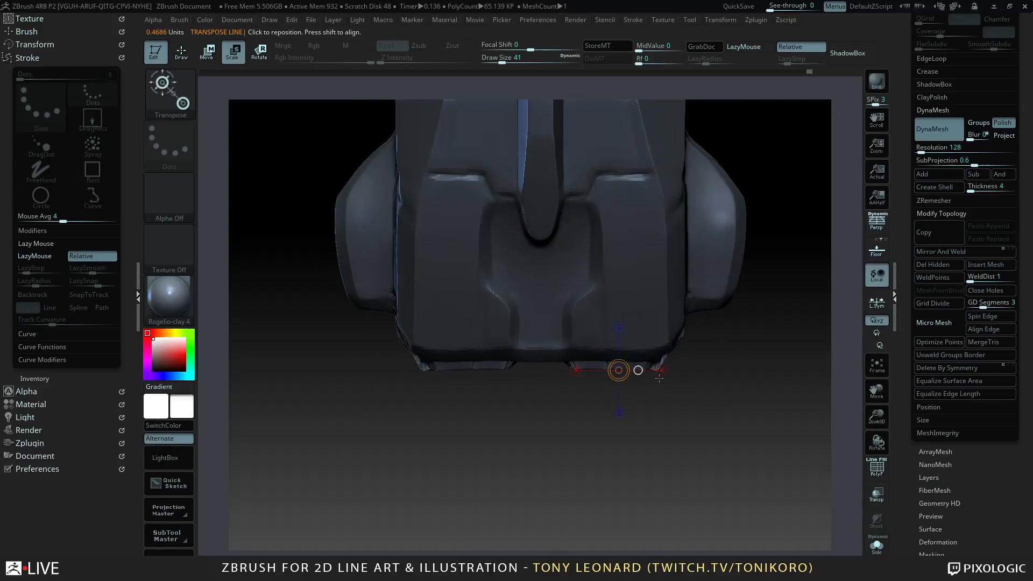
pyautogui.moveTo(641, 362)
pyautogui.mouseDown()
pyautogui.moveTo(666, 381)
pyautogui.moveTo(689, 468)
pyautogui.mouseUp()
pyautogui.moveTo(663, 408); pyautogui.dragTo(667, 415)
pyautogui.moveTo(753, 467); pyautogui.dragTo(738, 430)
pyautogui.keyDown('ctrl'); pyautogui.moveTo(733, 386); pyautogui.dragTo(798, 412); pyautogui.keyUp('ctrl')
# - Undo the low-resolution remesh and remesh the hull with DynaMesh at resolution 232
pyautogui.moveTo(646, 487); pyautogui.dragTo(508, 472)
pyautogui.press('b')
pyautogui.press('d')
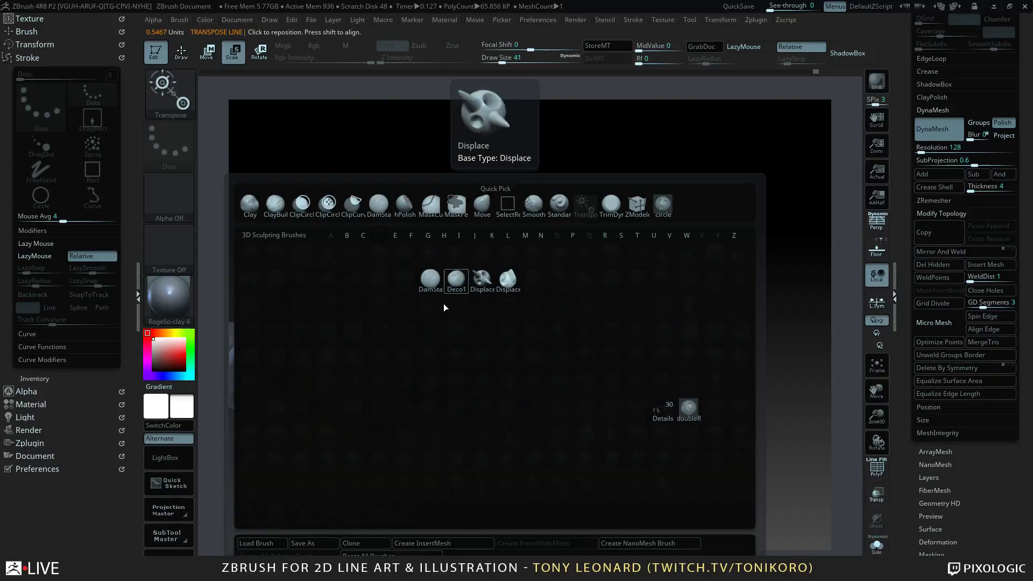
pyautogui.press('s')
pyautogui.moveTo(759, 304); pyautogui.dragTo(733, 364)
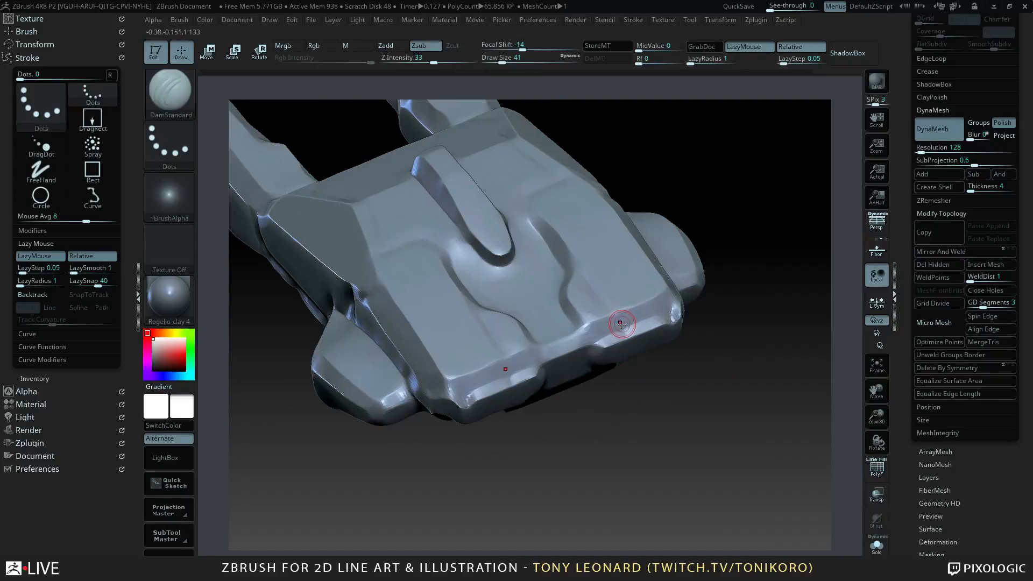
pyautogui.keyDown('ctrl'); pyautogui.moveTo(580, 447); pyautogui.dragTo(598, 442); pyautogui.keyUp('ctrl')
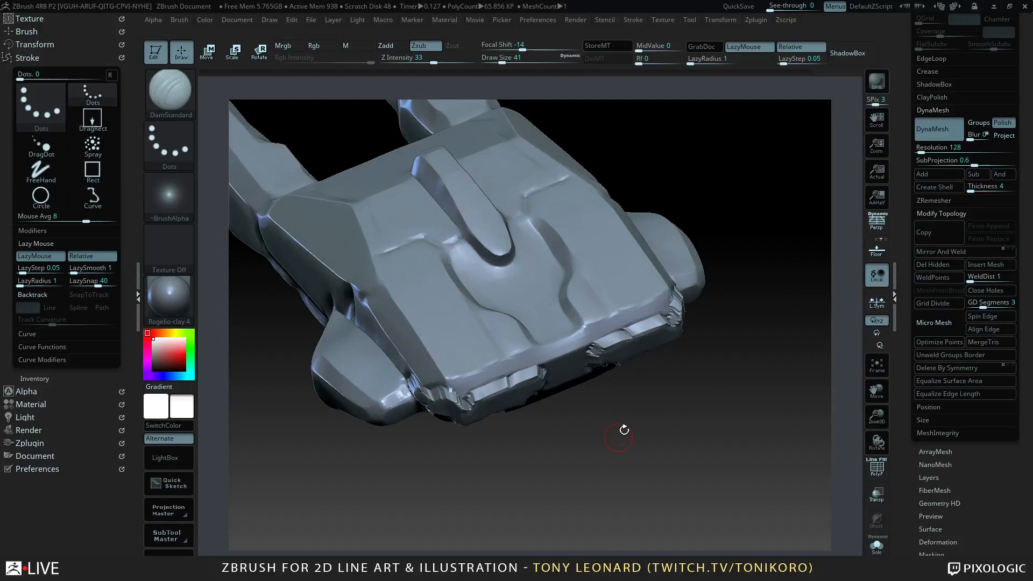
pyautogui.click(958, 149)
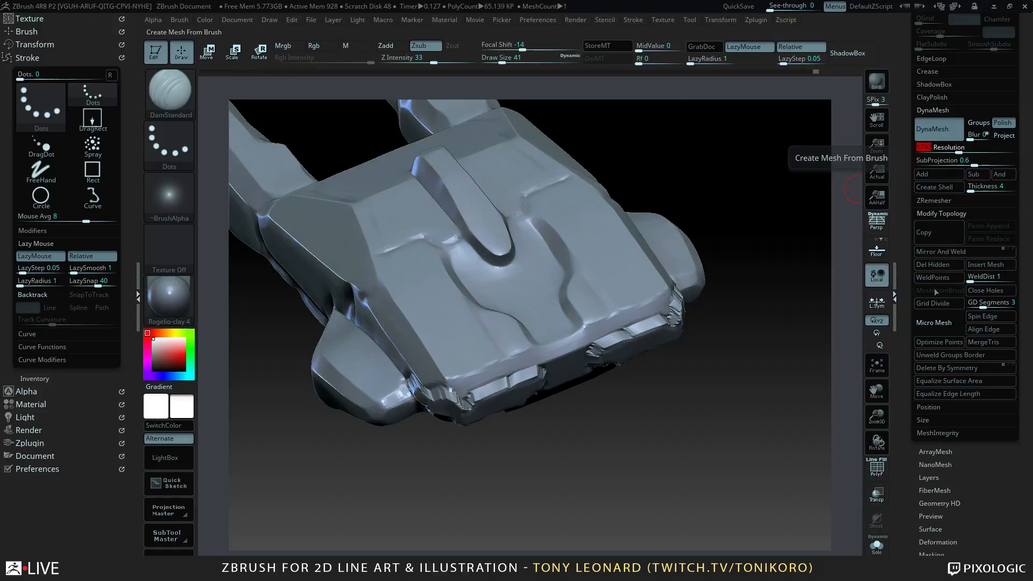
pyautogui.press('BackSpace')
pyautogui.write('256')
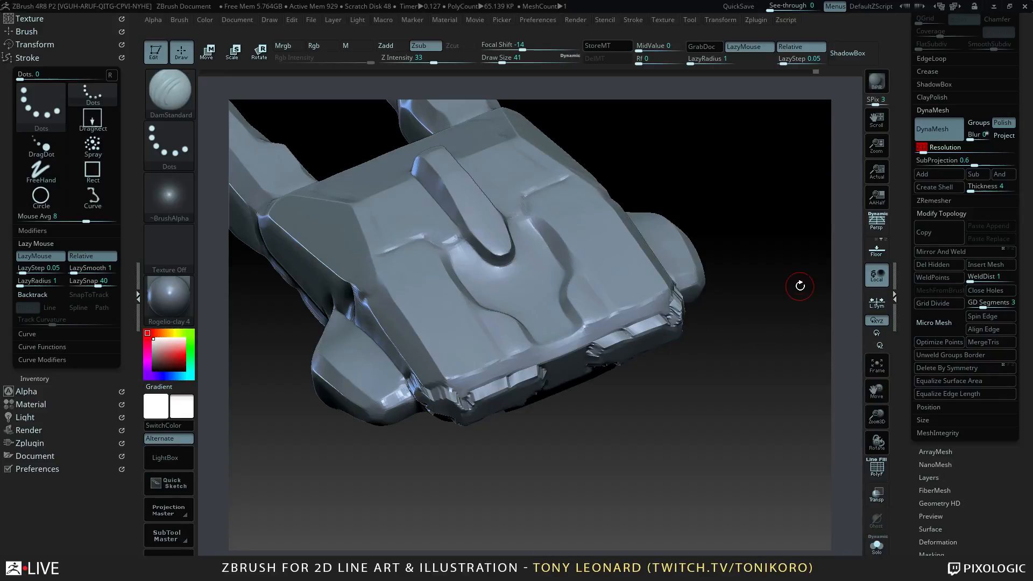
pyautogui.press('ctrl')
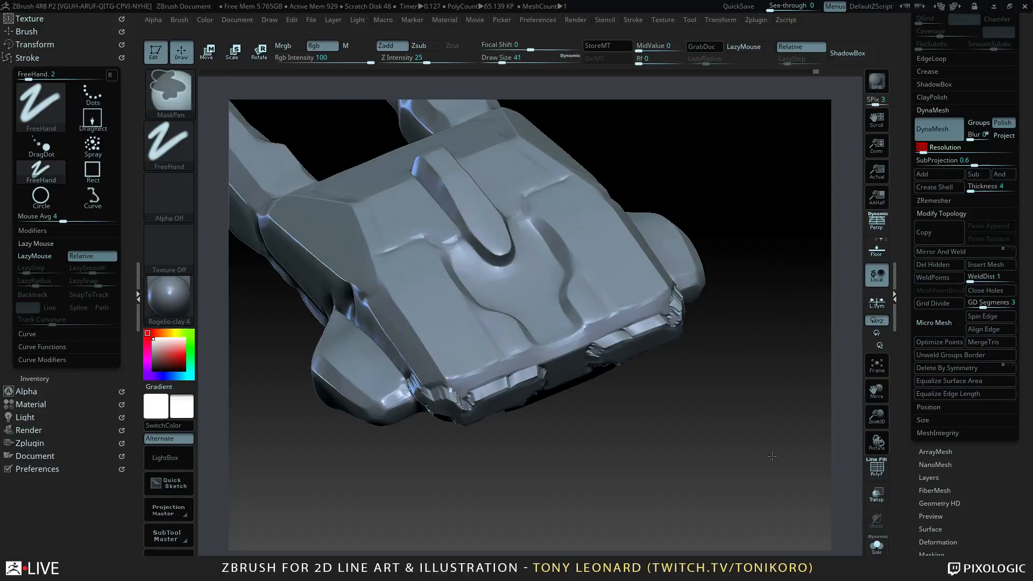
pyautogui.moveTo(765, 254)
pyautogui.mouseDown()
pyautogui.moveTo(742, 438)
pyautogui.moveTo(752, 450)
pyautogui.moveTo(744, 350)
pyautogui.moveTo(534, 268)
pyautogui.moveTo(744, 437)
pyautogui.moveTo(664, 187)
pyautogui.mouseUp()
pyautogui.moveTo(673, 449)
pyautogui.mouseDown()
pyautogui.moveTo(641, 435)
pyautogui.moveTo(638, 487)
pyautogui.moveTo(608, 443)
pyautogui.mouseUp()
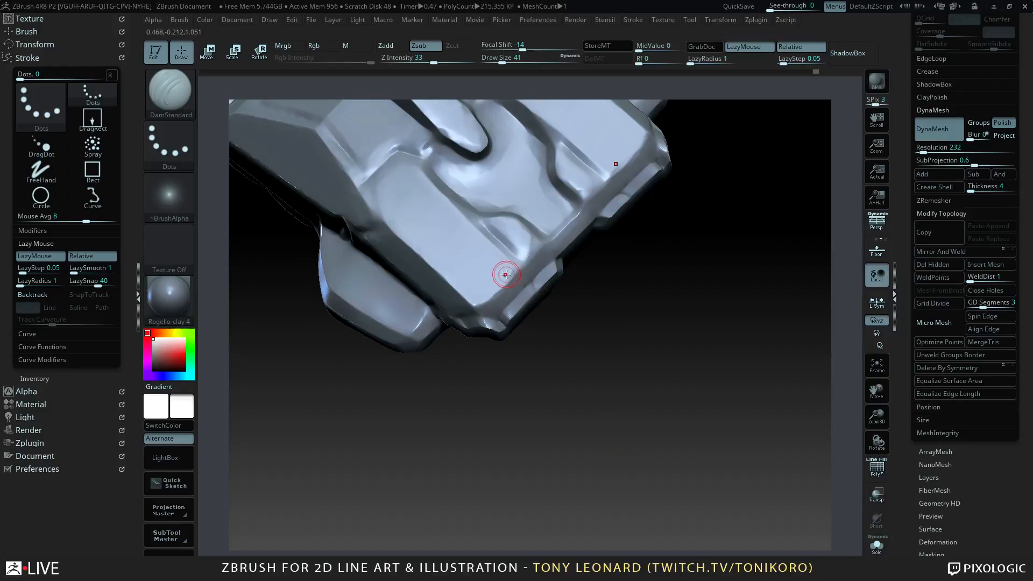
# - Polish the hull's upper rear edge and the adjoining recess edges with hPolish at draw size 41
pyautogui.press('b')
pyautogui.click(595, 303)
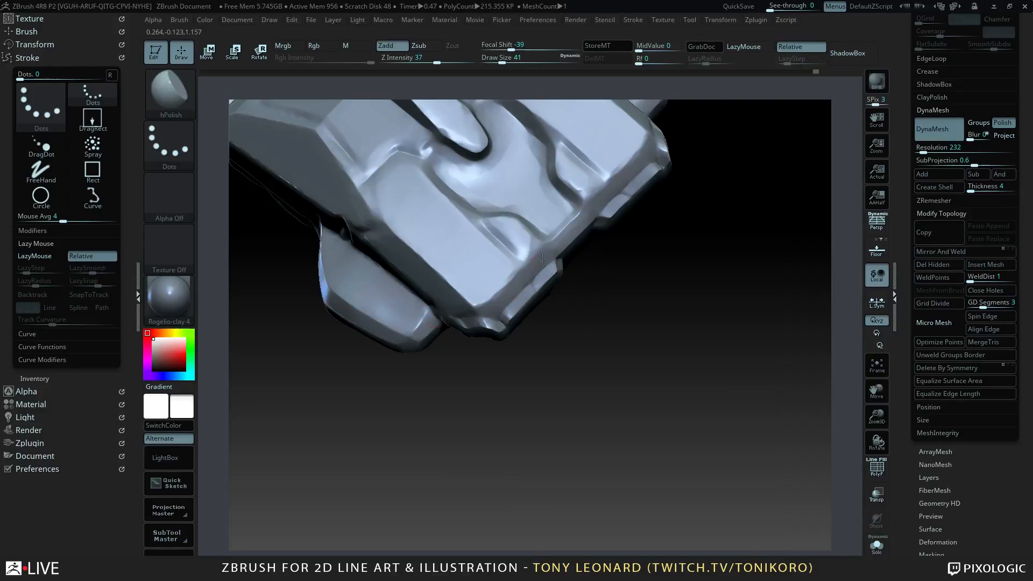
pyautogui.moveTo(530, 268); pyautogui.dragTo(484, 305)
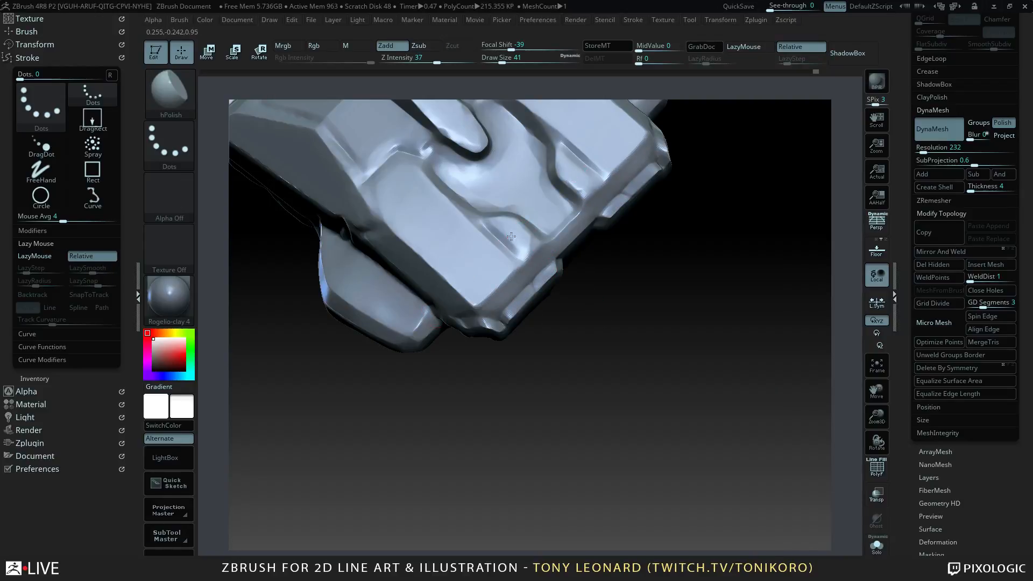
pyautogui.moveTo(532, 249); pyautogui.dragTo(507, 224)
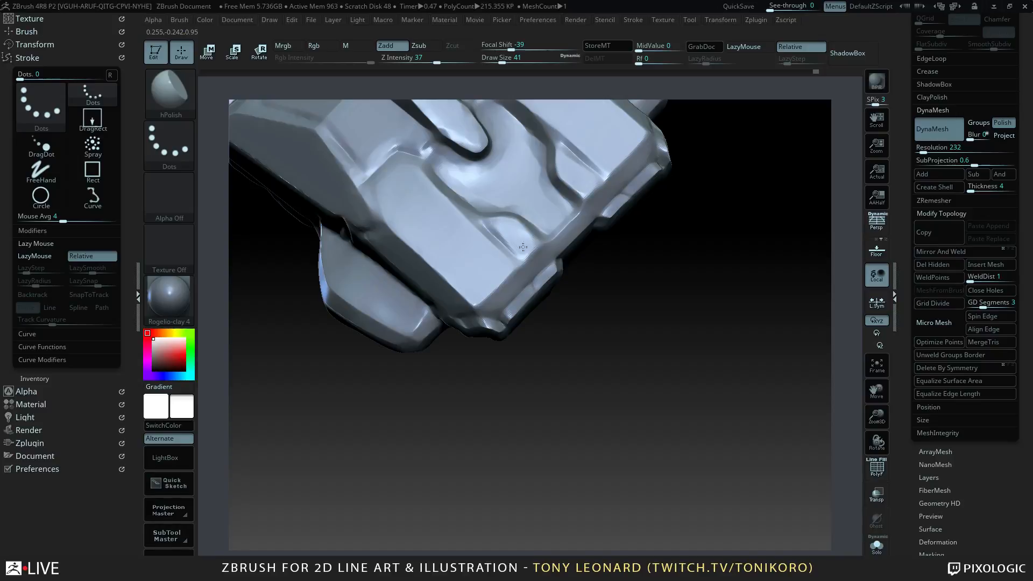
pyautogui.moveTo(594, 233); pyautogui.dragTo(532, 275)
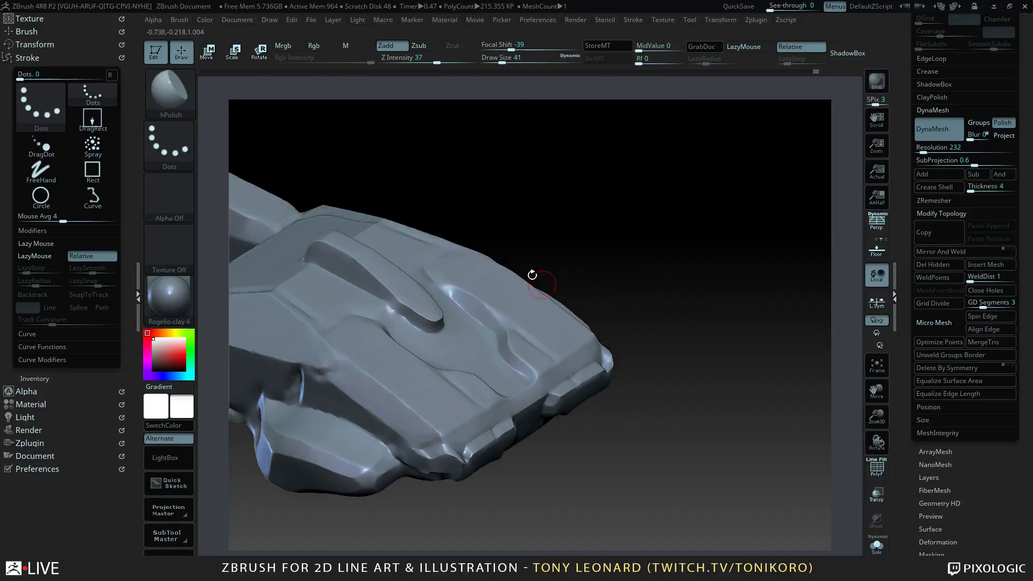
# - Flatten the upper hull surface around the central fin with hPolish at draw size 94
pyautogui.press('s')
pyautogui.moveTo(392, 277)
pyautogui.mouseDown()
pyautogui.moveTo(403, 285)
pyautogui.moveTo(378, 265)
pyautogui.mouseUp()
pyautogui.moveTo(658, 290)
pyautogui.mouseDown()
pyautogui.moveTo(662, 257)
pyautogui.moveTo(684, 365)
pyautogui.moveTo(634, 333)
pyautogui.moveTo(509, 300)
pyautogui.mouseUp()
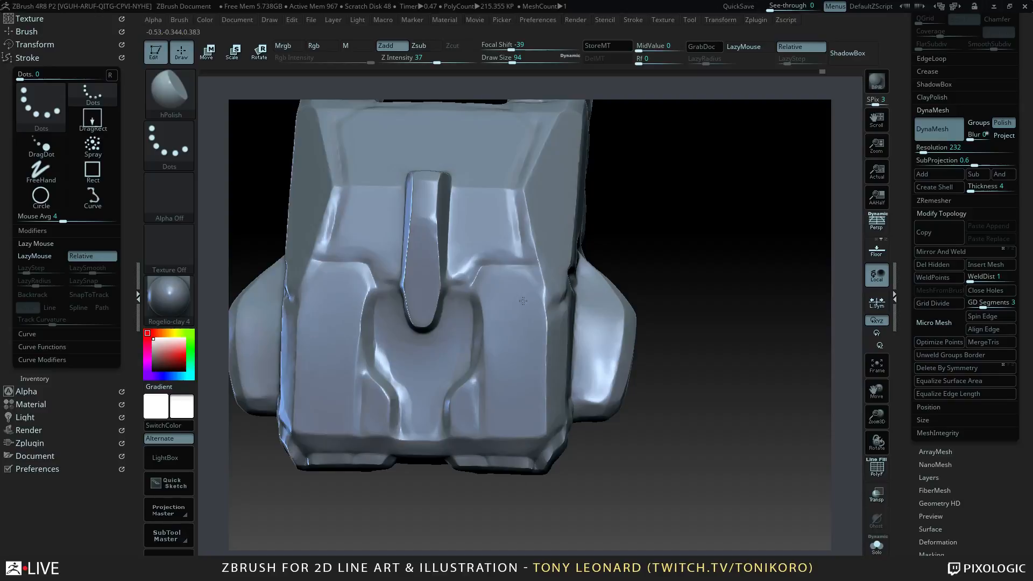
# - Polish the hull's rear bevel with hPolish at draw size 65 and smooth its rough corner
pyautogui.moveTo(672, 456)
pyautogui.mouseDown()
pyautogui.moveTo(687, 459)
pyautogui.moveTo(662, 429)
pyautogui.mouseUp()
pyautogui.press('s')
pyautogui.moveTo(484, 302)
pyautogui.mouseDown()
pyautogui.moveTo(525, 302)
pyautogui.moveTo(492, 291)
pyautogui.moveTo(560, 303)
pyautogui.mouseUp()
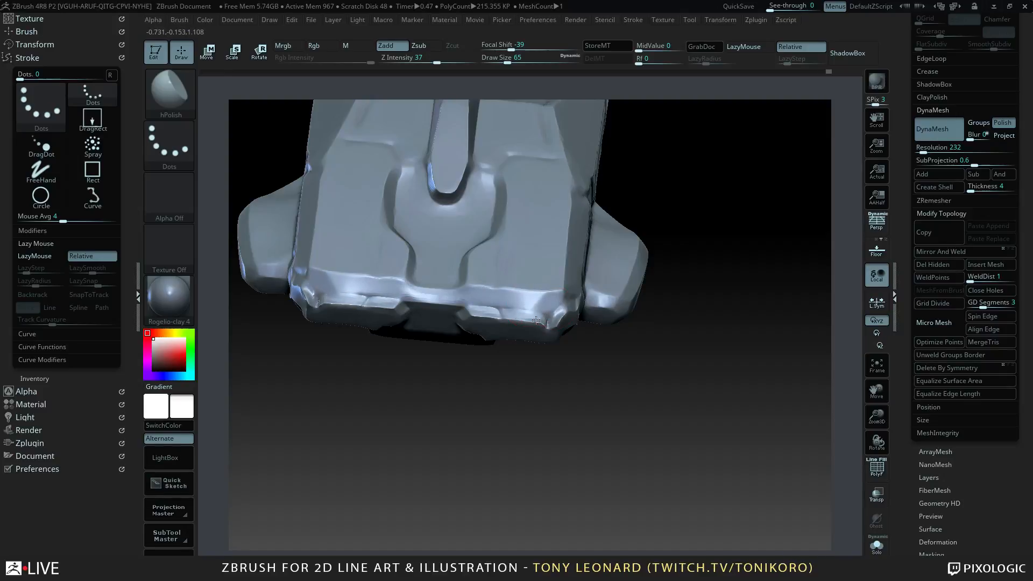
pyautogui.moveTo(578, 376)
pyautogui.mouseDown()
pyautogui.moveTo(581, 438)
pyautogui.moveTo(564, 398)
pyautogui.mouseUp()
pyautogui.press('shift')
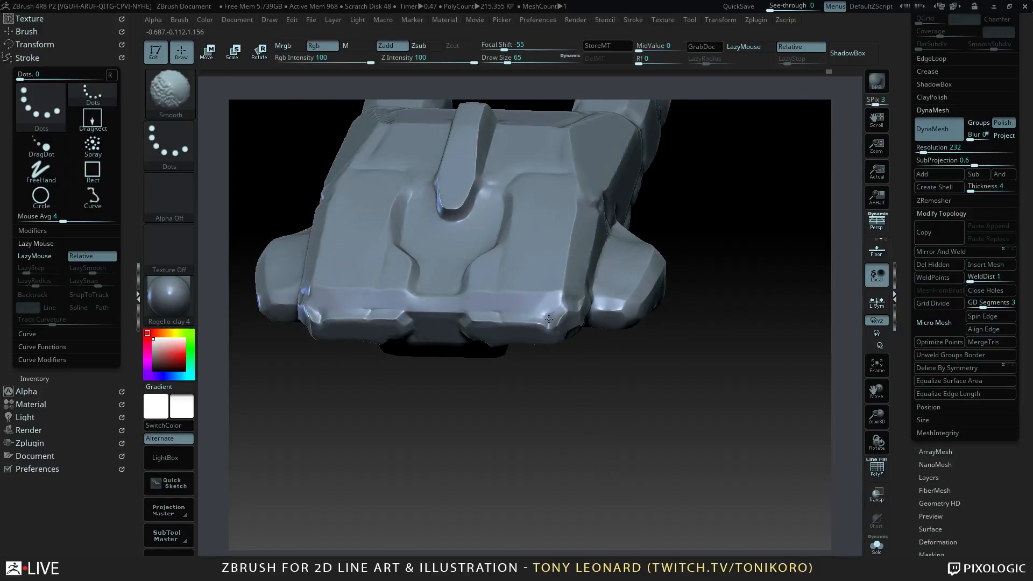
pyautogui.keyDown('shift'); pyautogui.moveTo(548, 319); pyautogui.dragTo(558, 308); pyautogui.keyUp('shift')
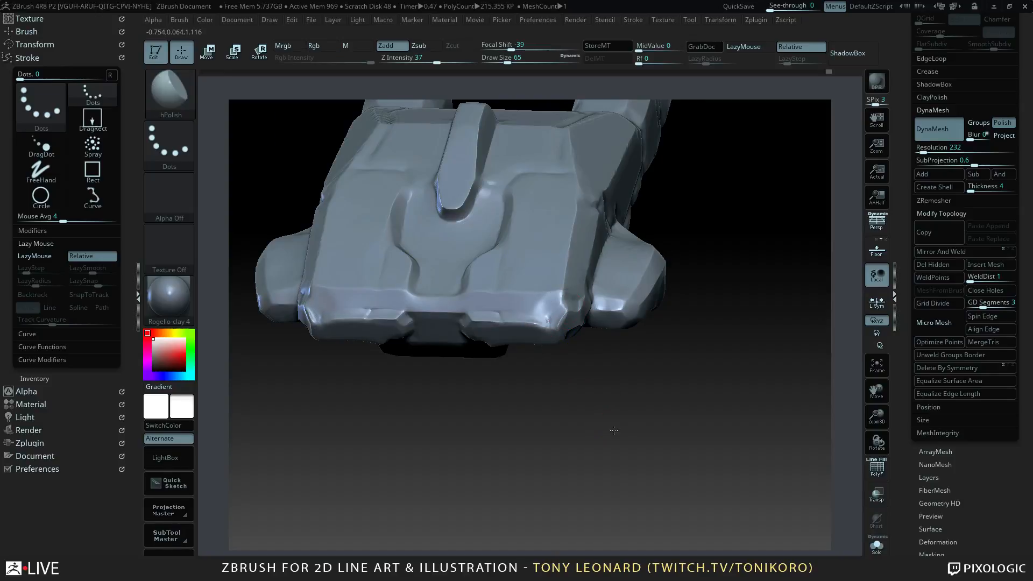
# - Build up the dented rear corners of the hull with the Clay brush at draw size 65
pyautogui.moveTo(614, 431); pyautogui.dragTo(582, 402)
pyautogui.press('b')
pyautogui.press('c')
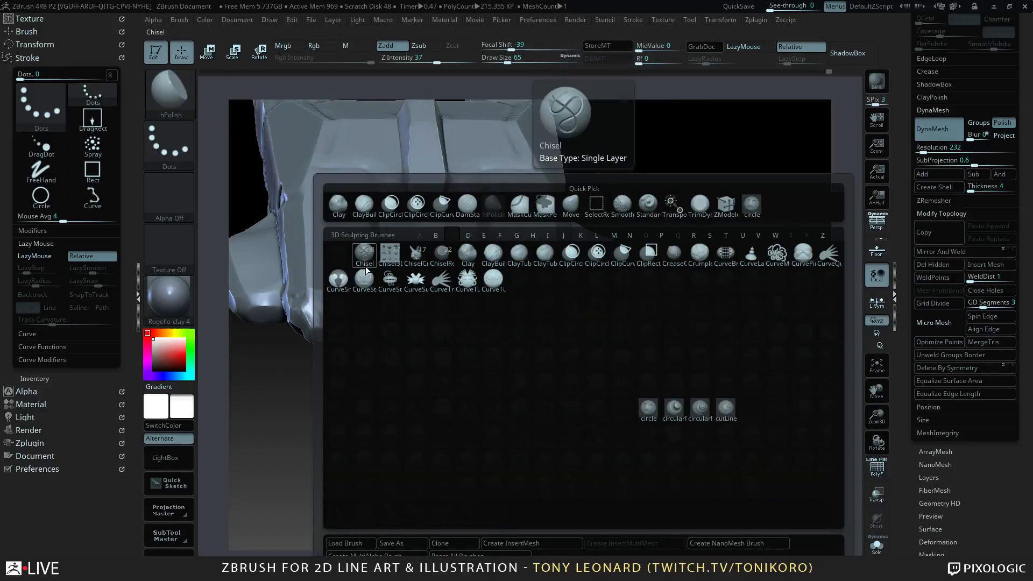
pyautogui.click(467, 253)
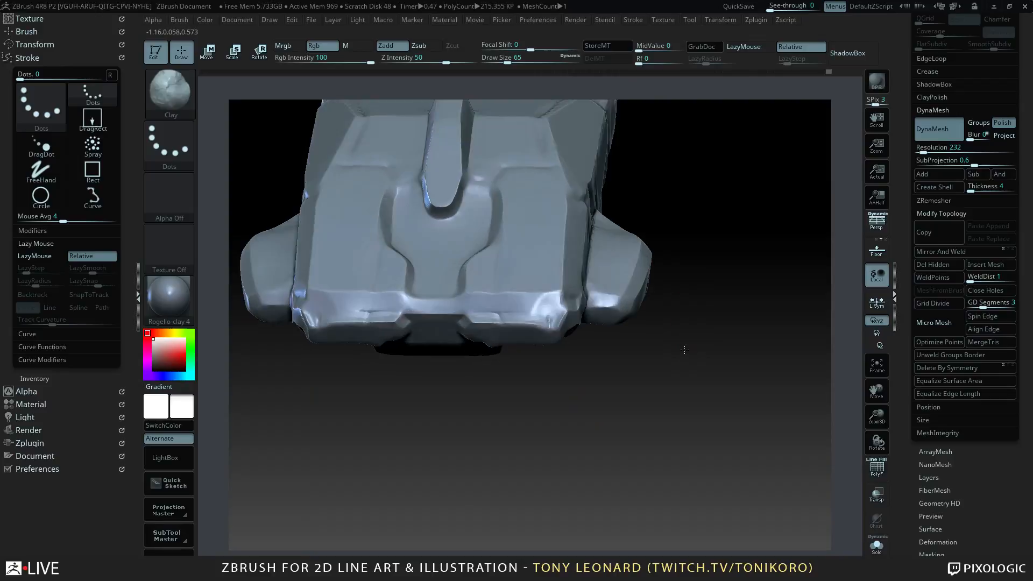
pyautogui.moveTo(684, 350); pyautogui.dragTo(684, 348)
pyautogui.moveTo(546, 309)
pyautogui.mouseDown()
pyautogui.moveTo(551, 301)
pyautogui.moveTo(556, 314)
pyautogui.moveTo(548, 301)
pyautogui.moveTo(544, 311)
pyautogui.mouseUp()
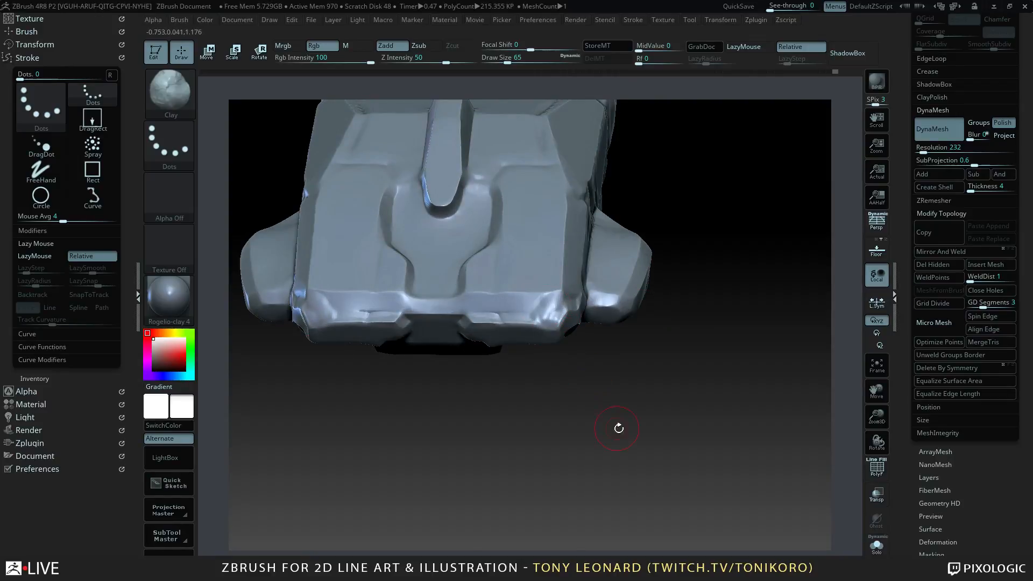
pyautogui.moveTo(618, 428); pyautogui.dragTo(653, 436)
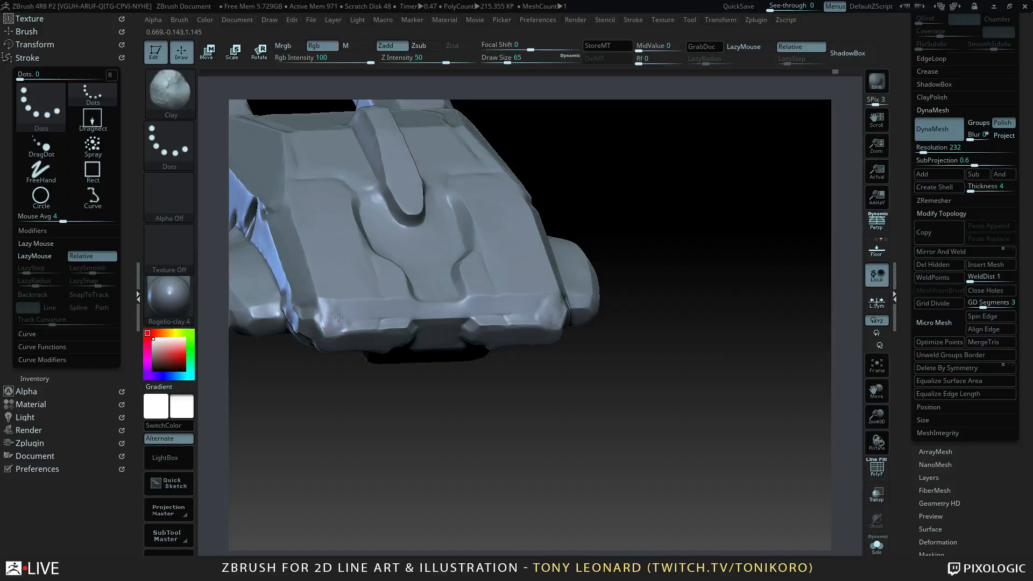
pyautogui.moveTo(490, 483); pyautogui.dragTo(514, 480)
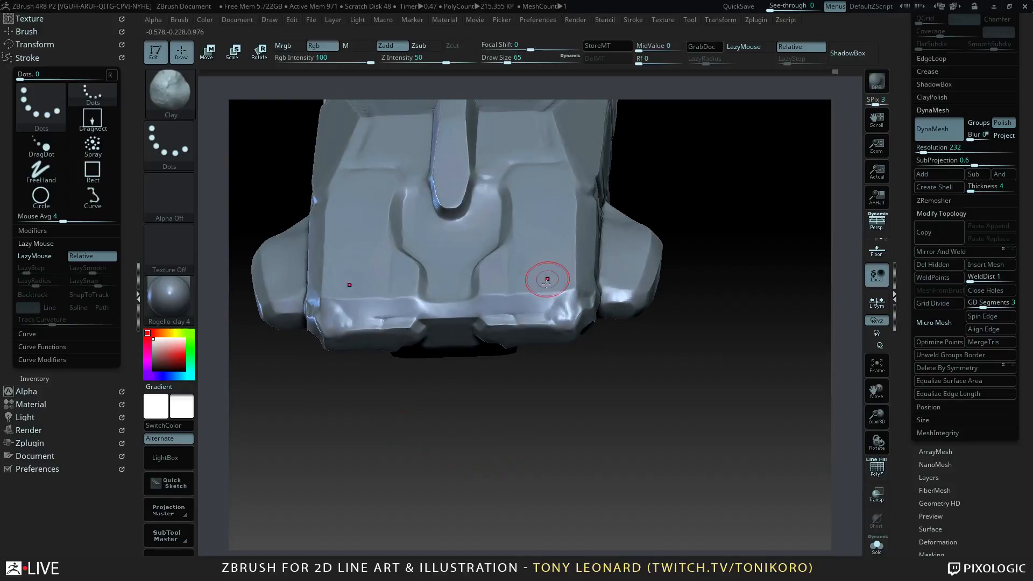
pyautogui.press('b')
pyautogui.click(672, 306)
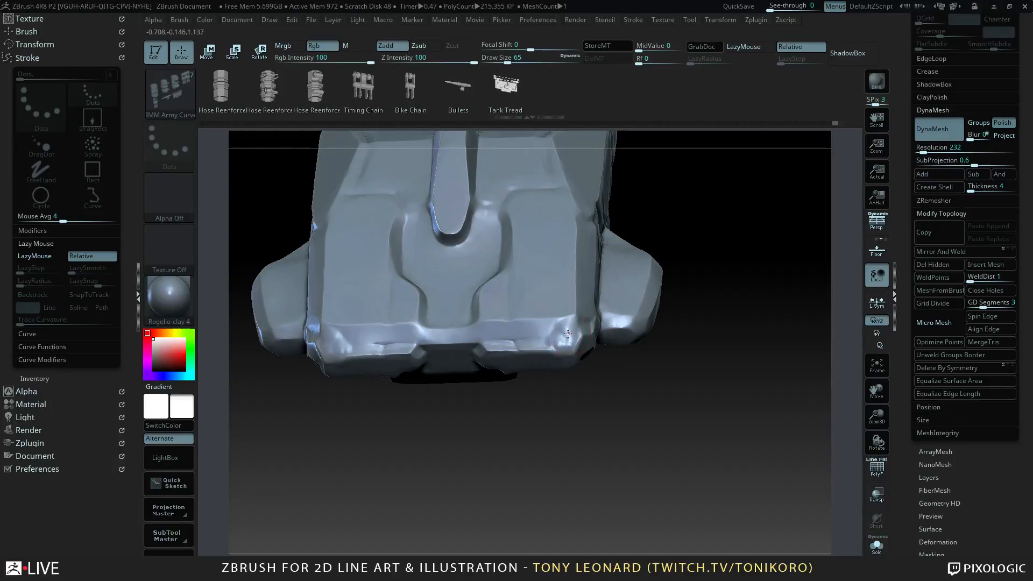
pyautogui.press('b')
pyautogui.press('s')
pyautogui.press('b')
pyautogui.press('h')
pyautogui.click(651, 305)
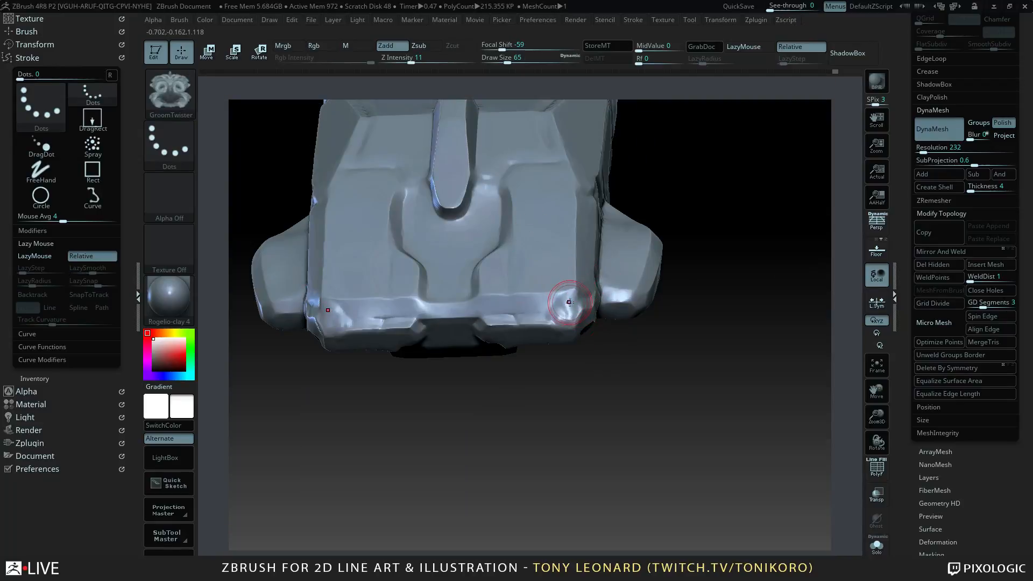
pyautogui.moveTo(567, 302); pyautogui.dragTo(562, 319)
pyautogui.hotkey('ctrl', 'z')
# - Polish the rough rear corners and rear bevel of the hull with the hPolish brush at draw size 65
pyautogui.press('b')
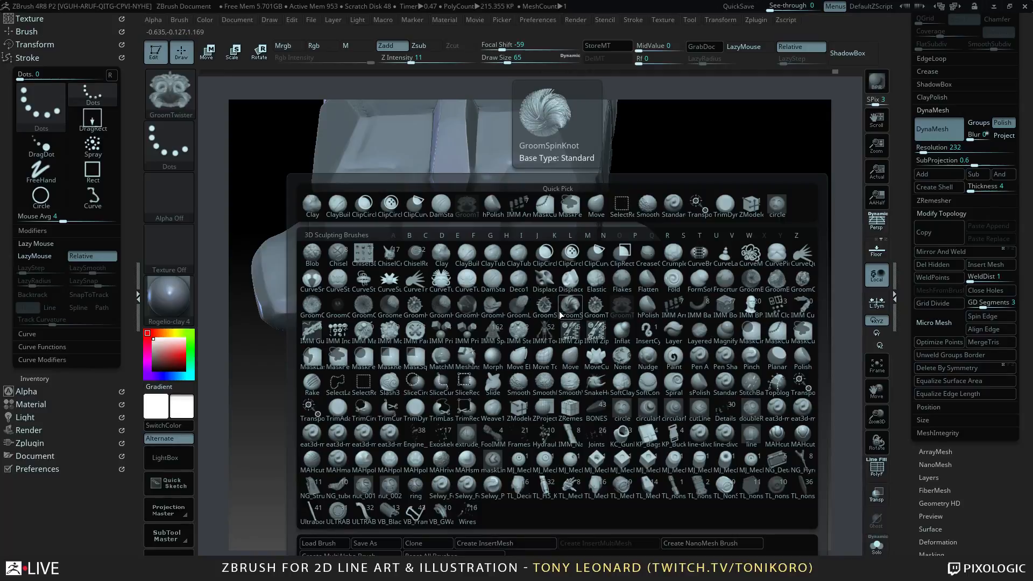
pyautogui.press('h')
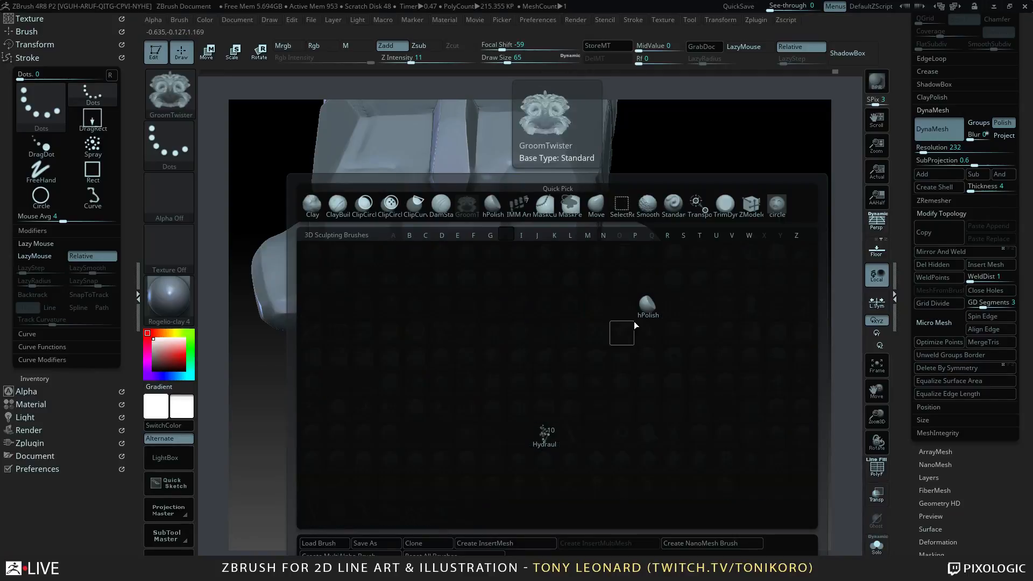
pyautogui.click(637, 302)
pyautogui.moveTo(567, 315)
pyautogui.mouseDown()
pyautogui.moveTo(565, 306)
pyautogui.moveTo(562, 313)
pyautogui.mouseUp()
pyautogui.moveTo(638, 399)
pyautogui.mouseDown()
pyautogui.moveTo(687, 421)
pyautogui.moveTo(671, 446)
pyautogui.moveTo(570, 334)
pyautogui.mouseUp()
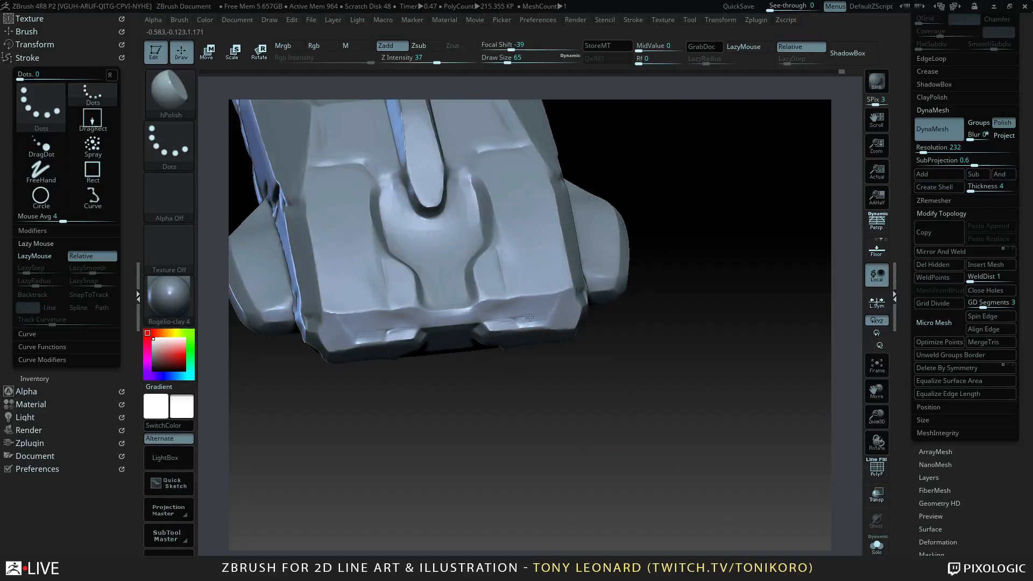
pyautogui.moveTo(473, 362); pyautogui.dragTo(599, 375)
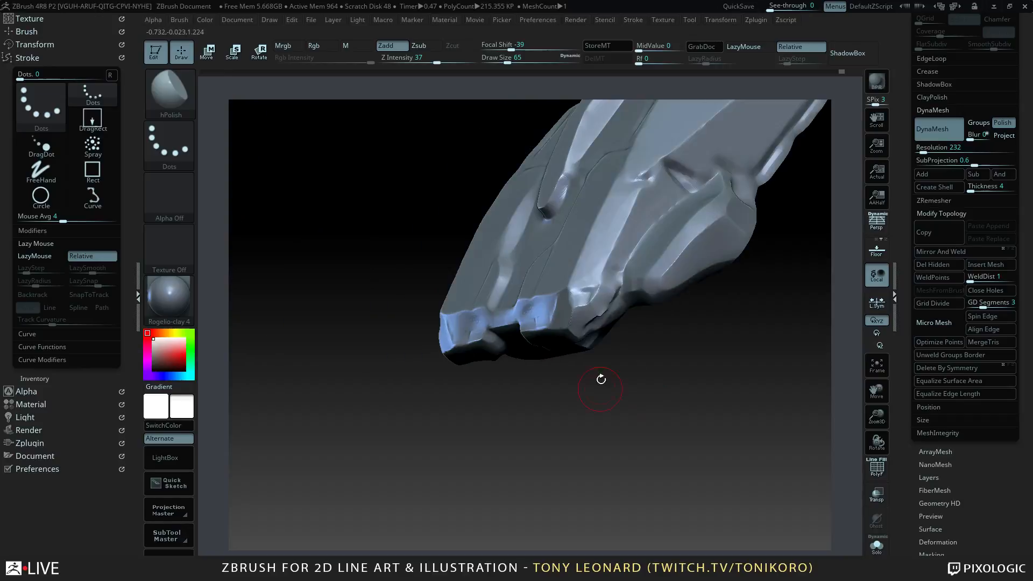
# - Reduce the draw size to 51 and smooth the uneven surface at the hull's rear side corner
pyautogui.press('shift')
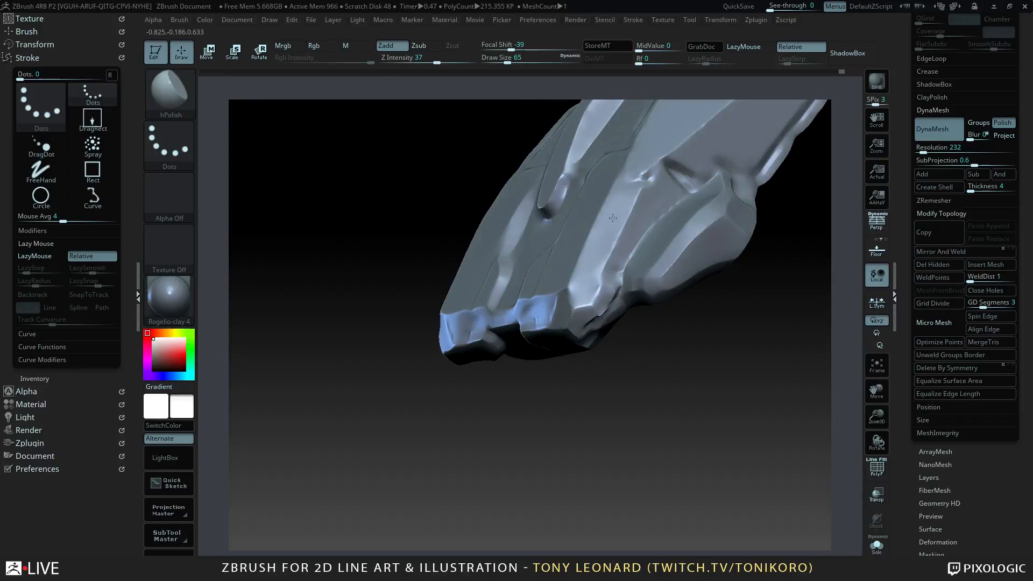
pyautogui.moveTo(624, 348); pyautogui.dragTo(544, 184)
pyautogui.keyDown('shift'); pyautogui.moveTo(577, 290); pyautogui.dragTo(585, 295); pyautogui.keyUp('shift')
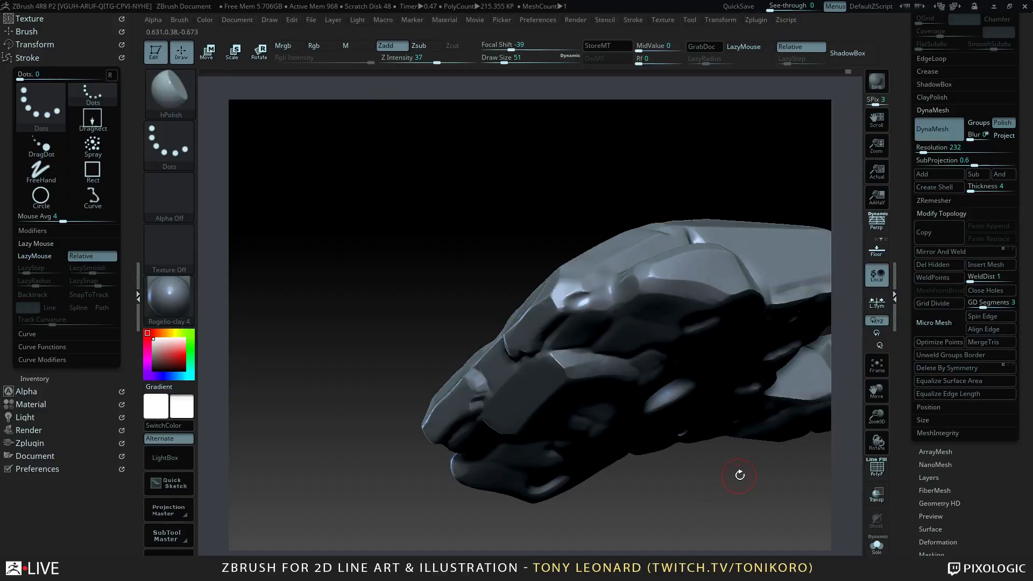
pyautogui.moveTo(739, 474); pyautogui.dragTo(727, 411)
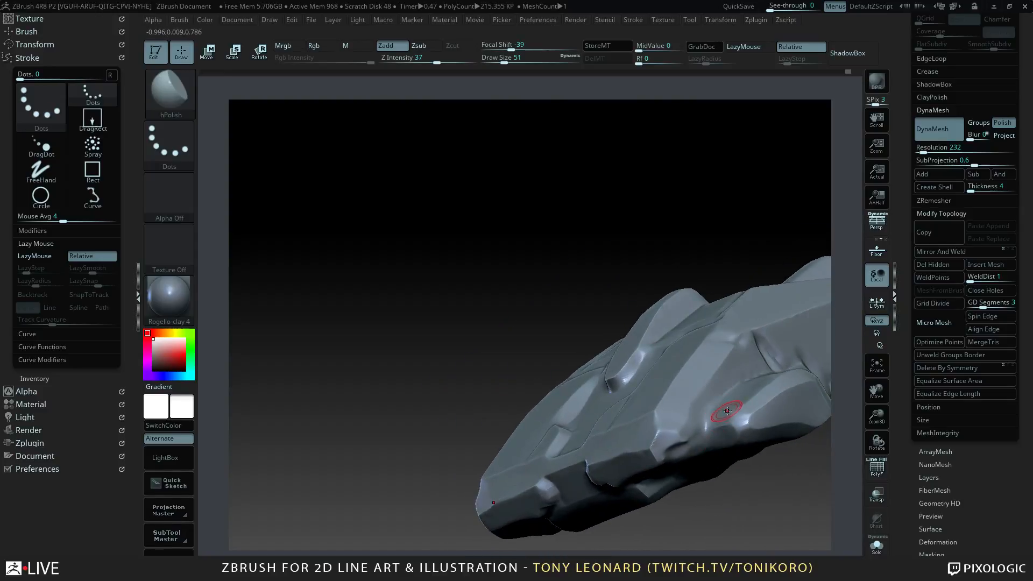
pyautogui.moveTo(705, 252); pyautogui.dragTo(648, 212)
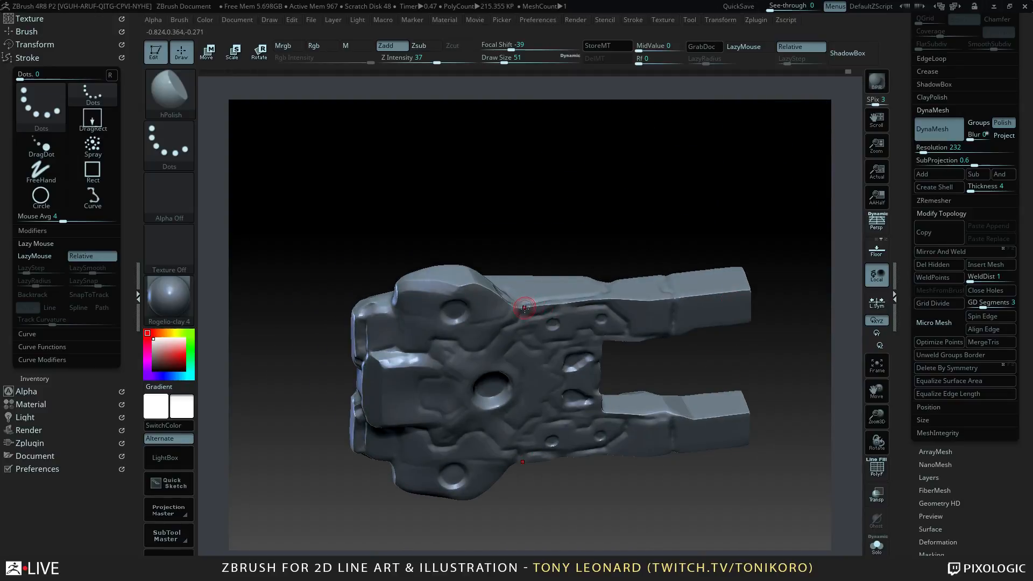
# - Trim the hull's lower side edge out along the front prong with the TrimDynamic brush at draw size 97
pyautogui.press('b')
pyautogui.press('t')
pyautogui.press('d')
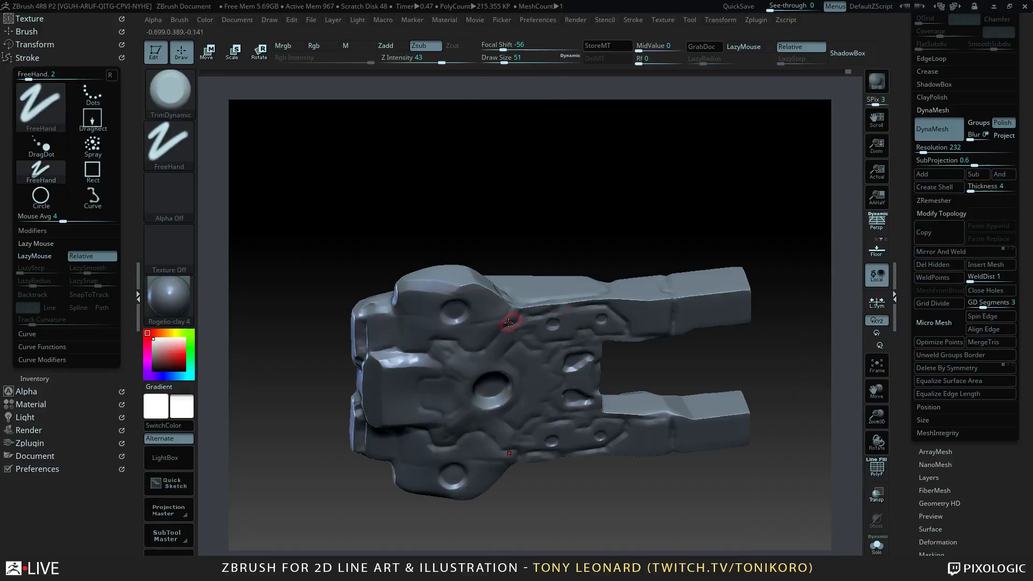
pyautogui.press('s')
pyautogui.moveTo(520, 310); pyautogui.dragTo(735, 293)
pyautogui.moveTo(776, 378)
pyautogui.mouseDown()
pyautogui.moveTo(797, 389)
pyautogui.moveTo(792, 437)
pyautogui.moveTo(697, 432)
pyautogui.moveTo(699, 411)
pyautogui.mouseUp()
# - Polish the lower side edge where the hull meets the front prong with hPolish at draw size 62
pyautogui.press('b')
pyautogui.press('h')
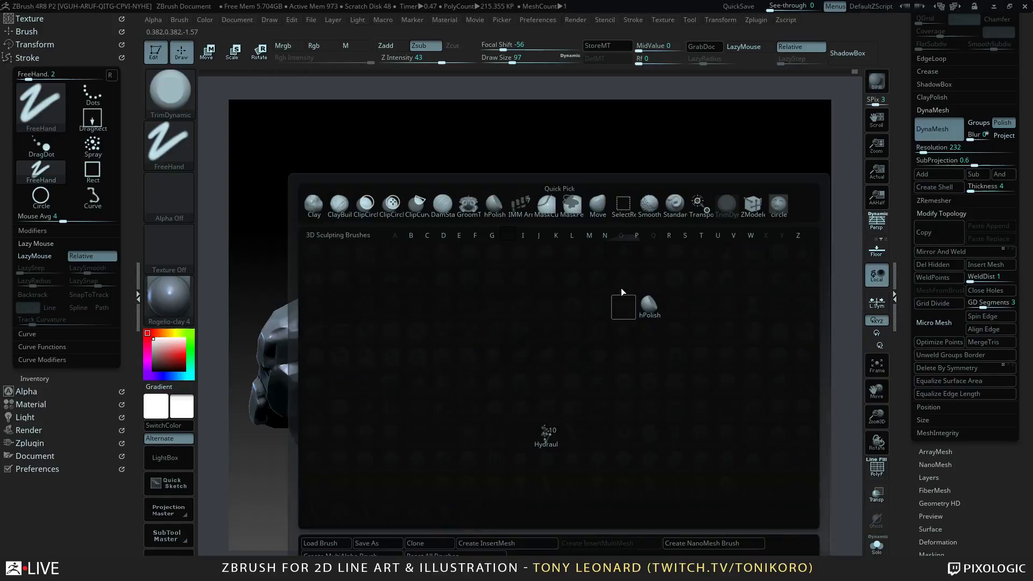
pyautogui.click(648, 307)
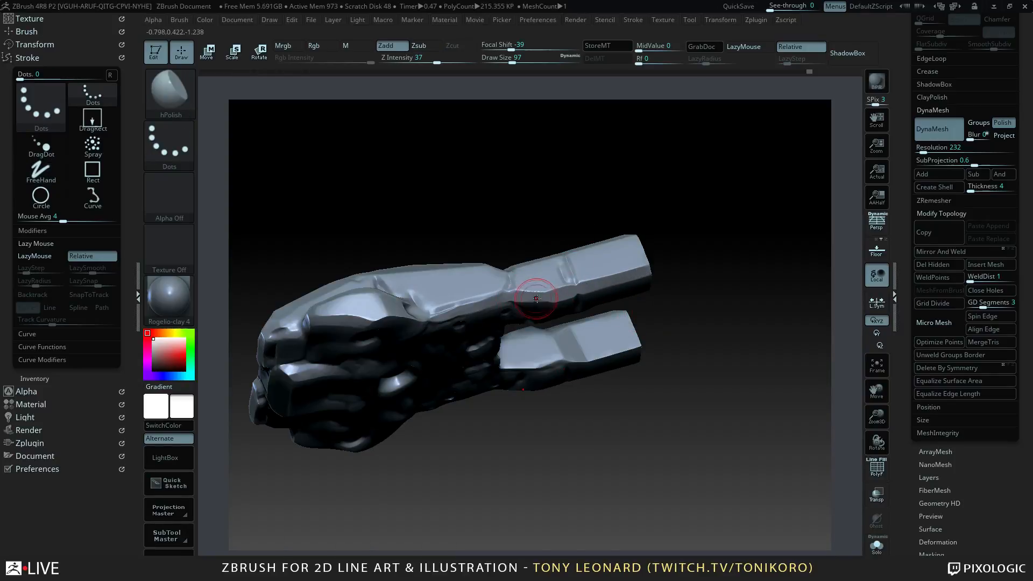
pyautogui.press('s')
pyautogui.moveTo(526, 302); pyautogui.dragTo(534, 298)
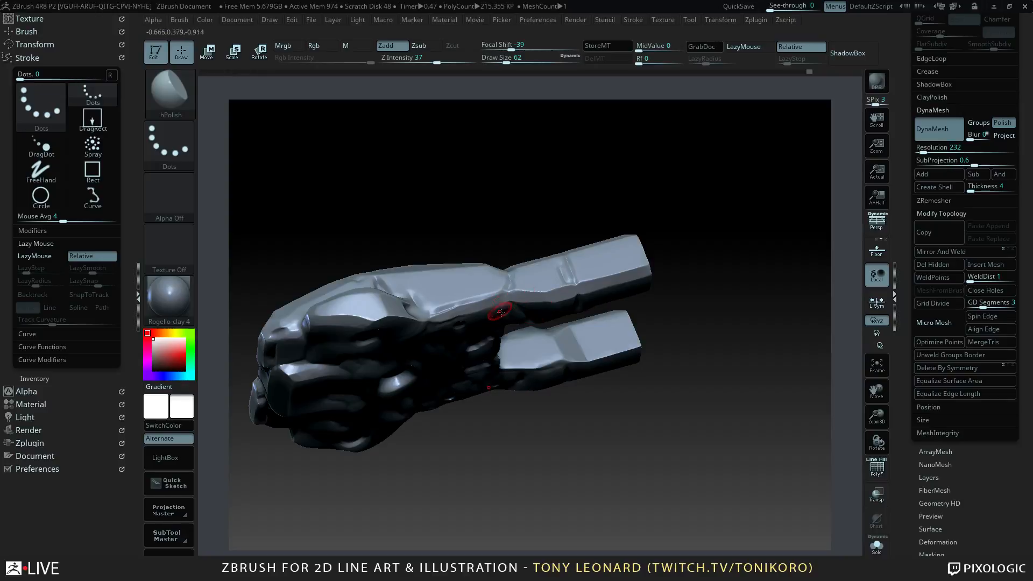
pyautogui.moveTo(687, 424); pyautogui.dragTo(782, 398)
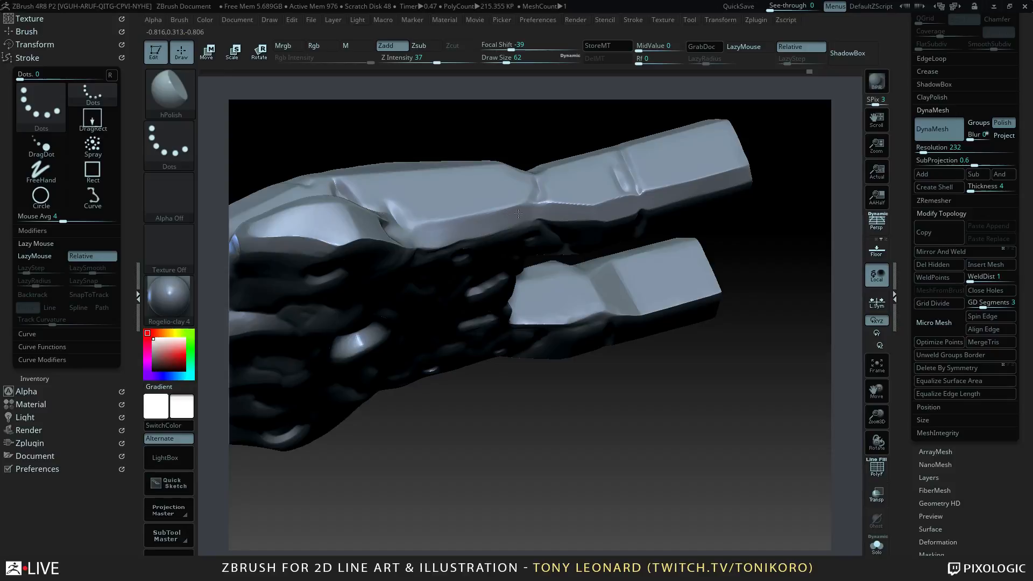
pyautogui.moveTo(785, 262); pyautogui.dragTo(647, 385)
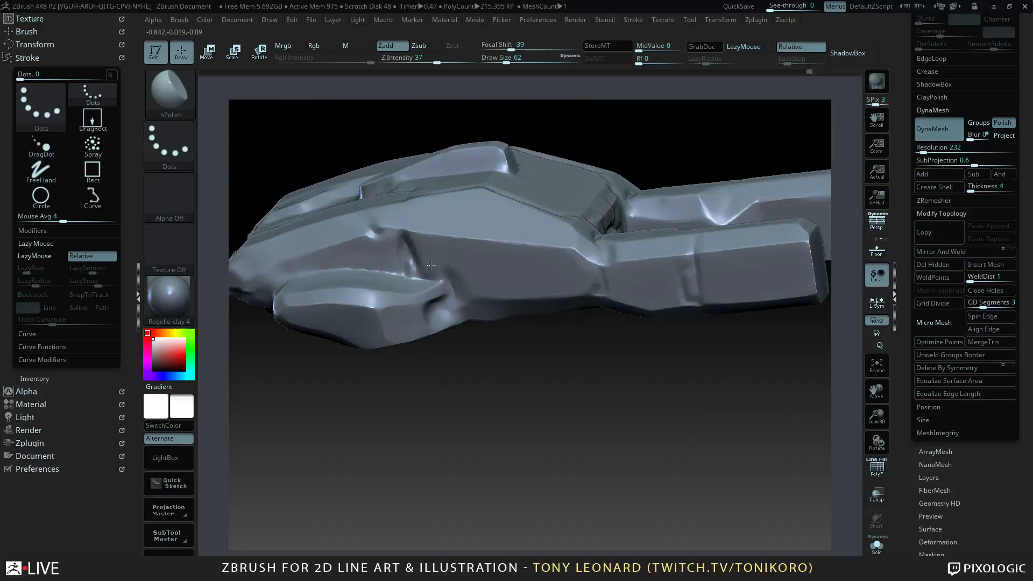
# - Flatten the hull's side and upper rear surfaces with hPolish at draw size 128
pyautogui.moveTo(538, 377)
pyautogui.mouseDown()
pyautogui.moveTo(604, 424)
pyautogui.moveTo(531, 224)
pyautogui.moveTo(529, 242)
pyautogui.mouseUp()
pyautogui.press('s')
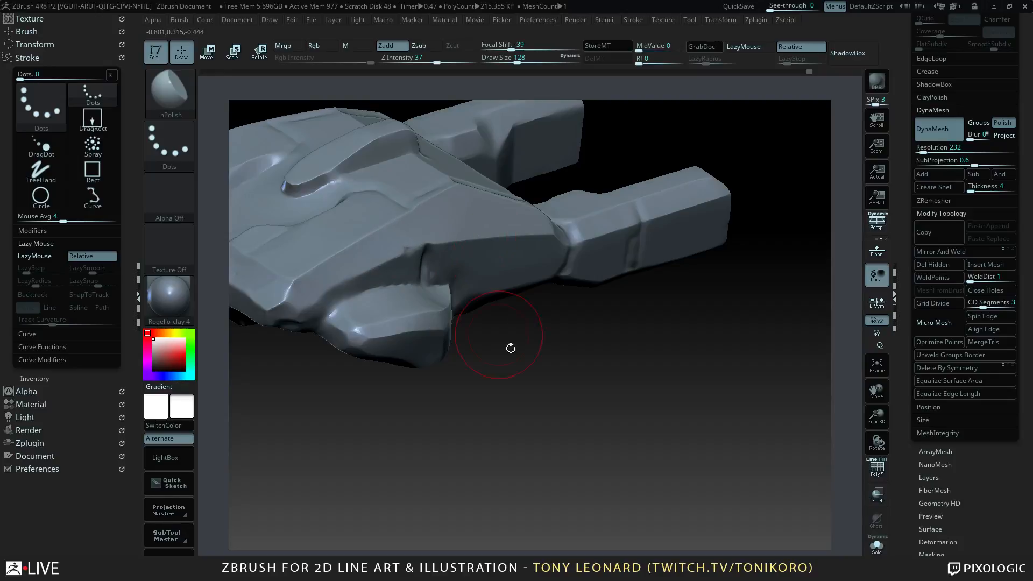
pyautogui.moveTo(511, 348); pyautogui.dragTo(519, 219)
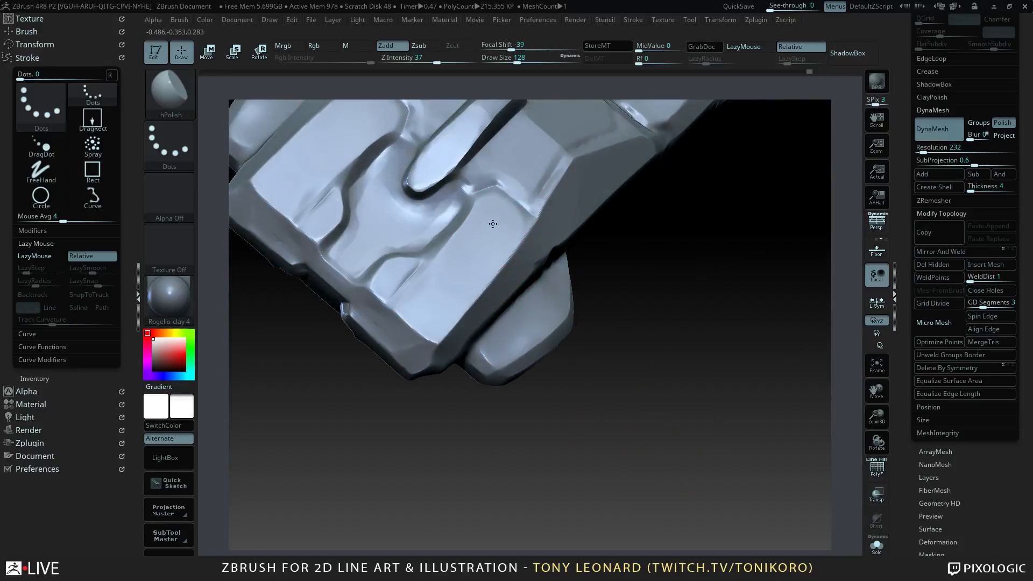
pyautogui.moveTo(479, 276)
pyautogui.mouseDown()
pyautogui.moveTo(659, 418)
pyautogui.moveTo(660, 390)
pyautogui.moveTo(648, 396)
pyautogui.moveTo(653, 424)
pyautogui.moveTo(599, 369)
pyautogui.mouseUp()
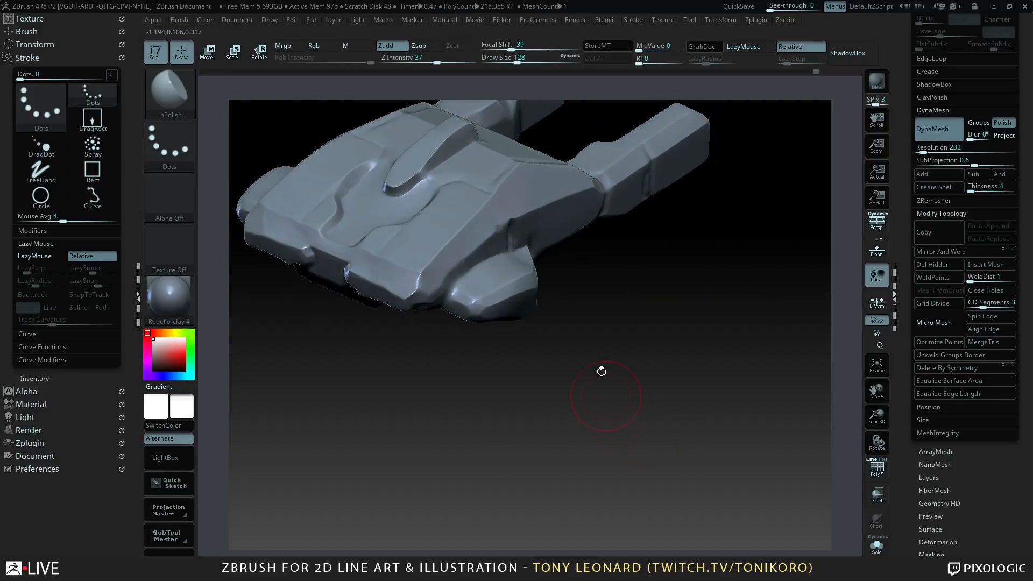
# - Carve panel lines into the hull's lower rear edge and rear bevel with the DamStandard brush at draw size 46
pyautogui.press('b')
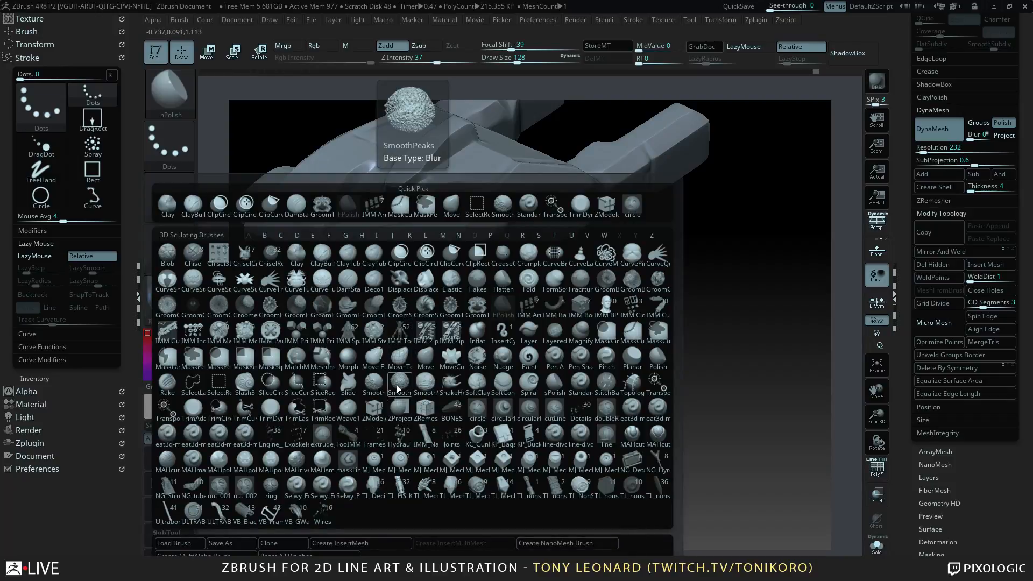
pyautogui.press('d')
pyautogui.press('s')
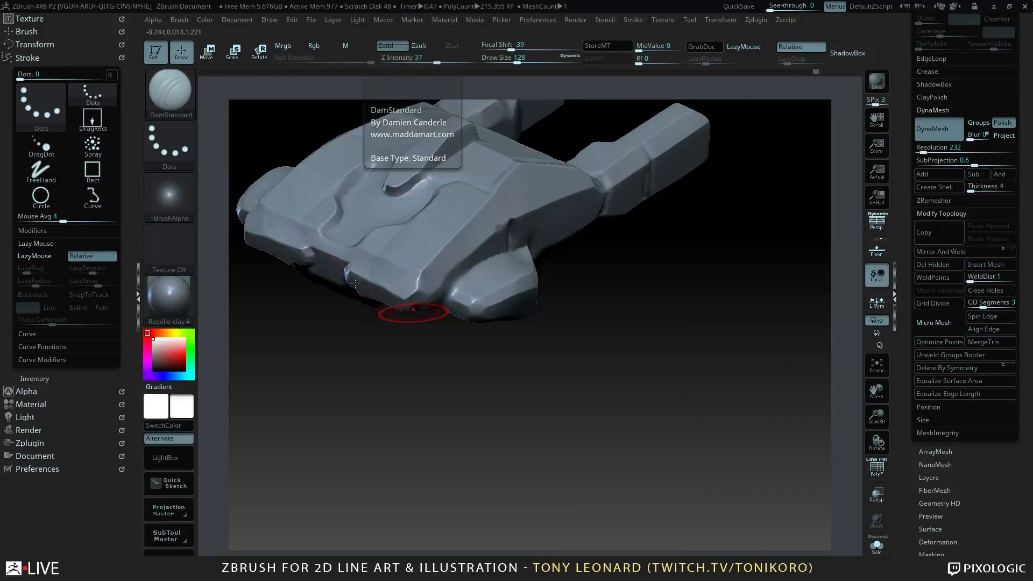
pyautogui.press('s')
pyautogui.moveTo(371, 290); pyautogui.dragTo(361, 291)
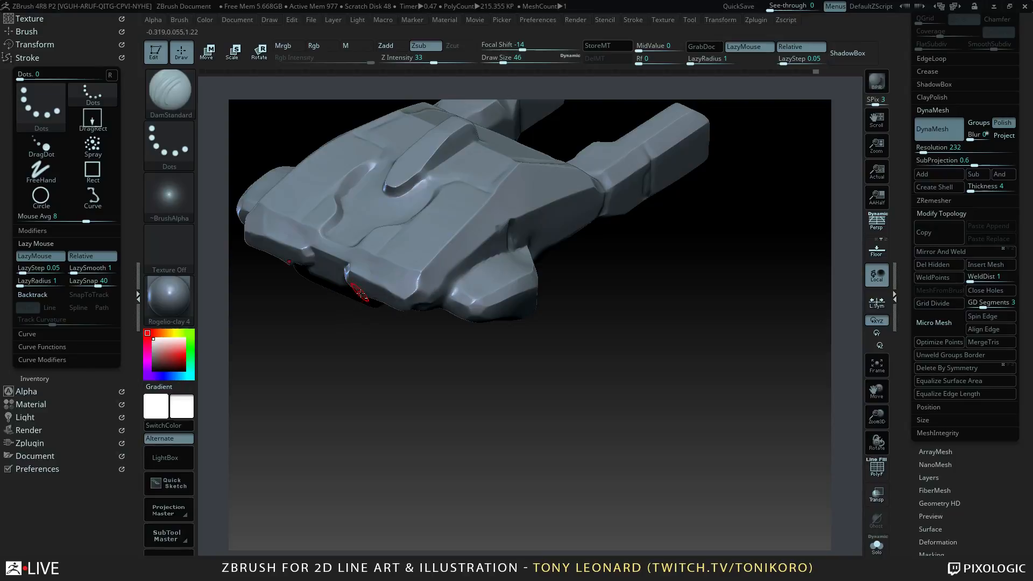
pyautogui.moveTo(376, 345); pyautogui.dragTo(421, 362)
pyautogui.moveTo(726, 396)
pyautogui.mouseDown()
pyautogui.moveTo(740, 426)
pyautogui.moveTo(492, 268)
pyautogui.moveTo(507, 293)
pyautogui.moveTo(505, 325)
pyautogui.mouseUp()
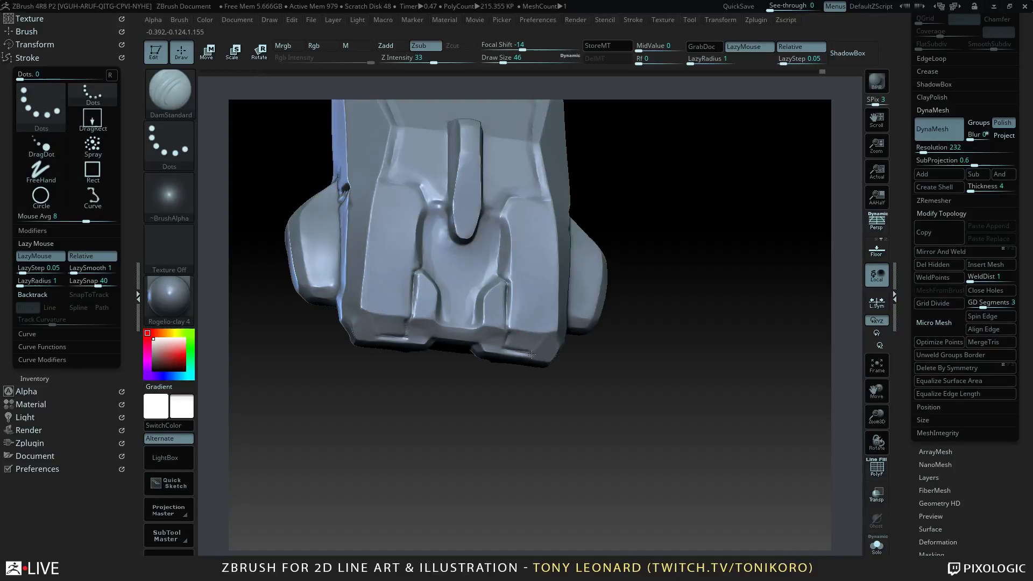
# - Carve the front edges of the two raised rear panels and continue the groove over the hull's side with DamStandard
pyautogui.moveTo(677, 383)
pyautogui.mouseDown()
pyautogui.moveTo(668, 405)
pyautogui.moveTo(699, 419)
pyautogui.moveTo(639, 340)
pyautogui.mouseUp()
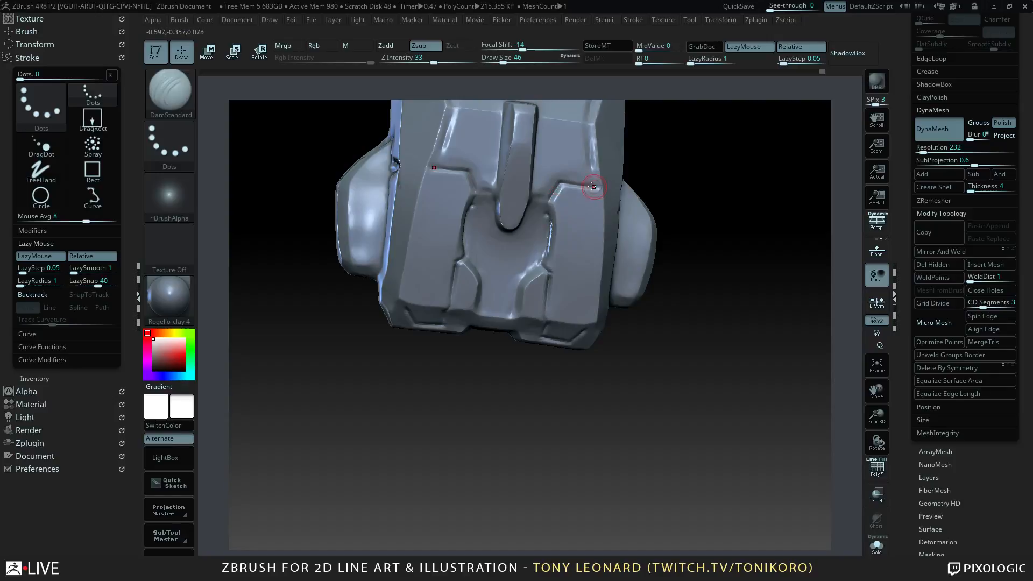
pyautogui.moveTo(740, 375); pyautogui.dragTo(643, 228)
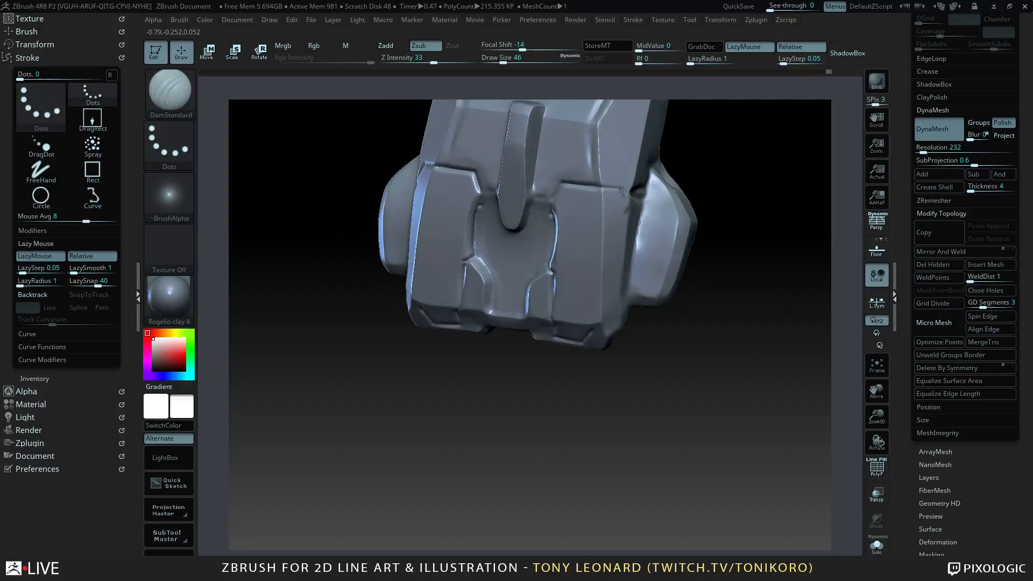
pyautogui.moveTo(628, 206)
pyautogui.mouseDown()
pyautogui.moveTo(620, 296)
pyautogui.moveTo(744, 403)
pyautogui.moveTo(743, 429)
pyautogui.moveTo(731, 419)
pyautogui.mouseUp()
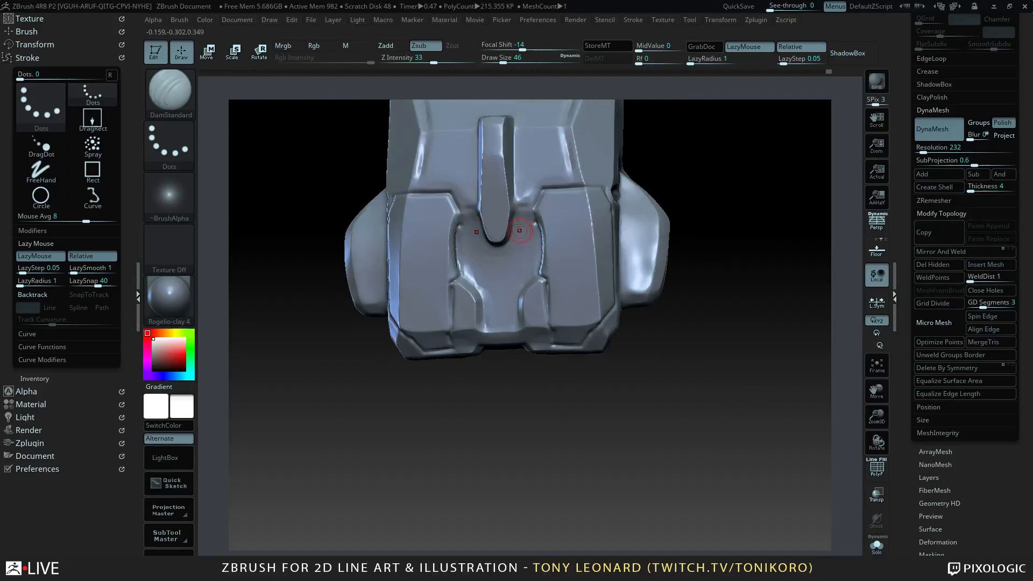
# - Mask the two raised rear panels, refine the mask borders at draw size 25, and invert the mask
pyautogui.press('ctrl')
pyautogui.moveTo(535, 211)
pyautogui.keyDown('ctrl'); pyautogui.mouseDown()
pyautogui.moveTo(574, 193)
pyautogui.moveTo(604, 219)
pyautogui.moveTo(542, 217)
pyautogui.moveTo(555, 319)
pyautogui.moveTo(583, 335)
pyautogui.moveTo(599, 306)
pyautogui.moveTo(576, 293)
pyautogui.moveTo(566, 257)
pyautogui.moveTo(557, 267)
pyautogui.moveTo(594, 250)
pyautogui.moveTo(586, 228)
pyautogui.mouseUp(); pyautogui.keyUp('ctrl')
pyautogui.moveTo(717, 392)
pyautogui.mouseDown()
pyautogui.moveTo(708, 402)
pyautogui.moveTo(710, 386)
pyautogui.mouseUp()
pyautogui.press('s')
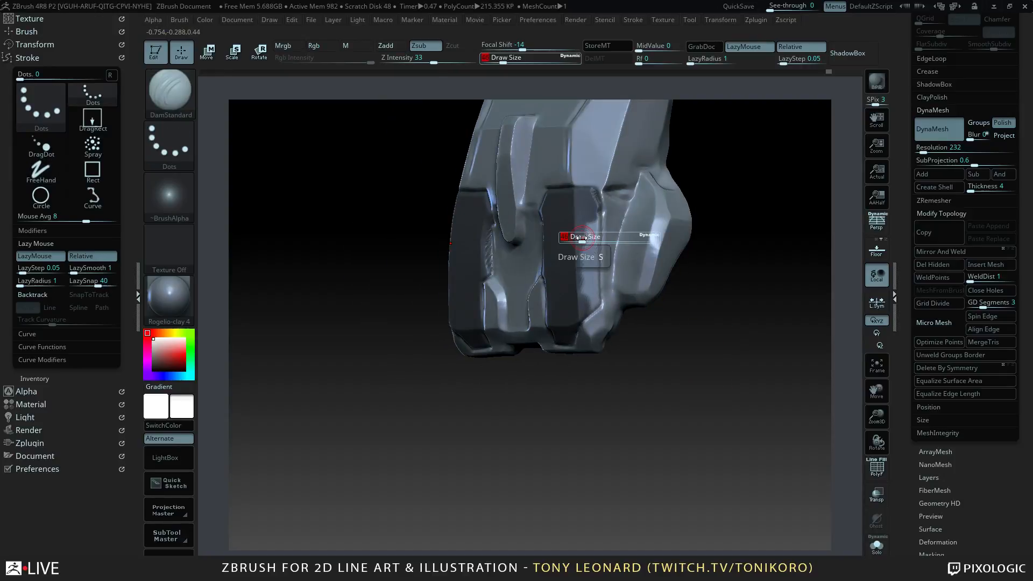
pyautogui.moveTo(576, 238)
pyautogui.mouseDown()
pyautogui.moveTo(591, 272)
pyautogui.moveTo(597, 239)
pyautogui.moveTo(606, 309)
pyautogui.mouseUp()
pyautogui.moveTo(646, 355)
pyautogui.mouseDown()
pyautogui.moveTo(712, 374)
pyautogui.moveTo(708, 394)
pyautogui.moveTo(726, 394)
pyautogui.moveTo(720, 412)
pyautogui.moveTo(653, 377)
pyautogui.mouseUp()
pyautogui.keyDown('ctrl'); pyautogui.click(689, 410); pyautogui.keyUp('ctrl')
pyautogui.press('ctrl')
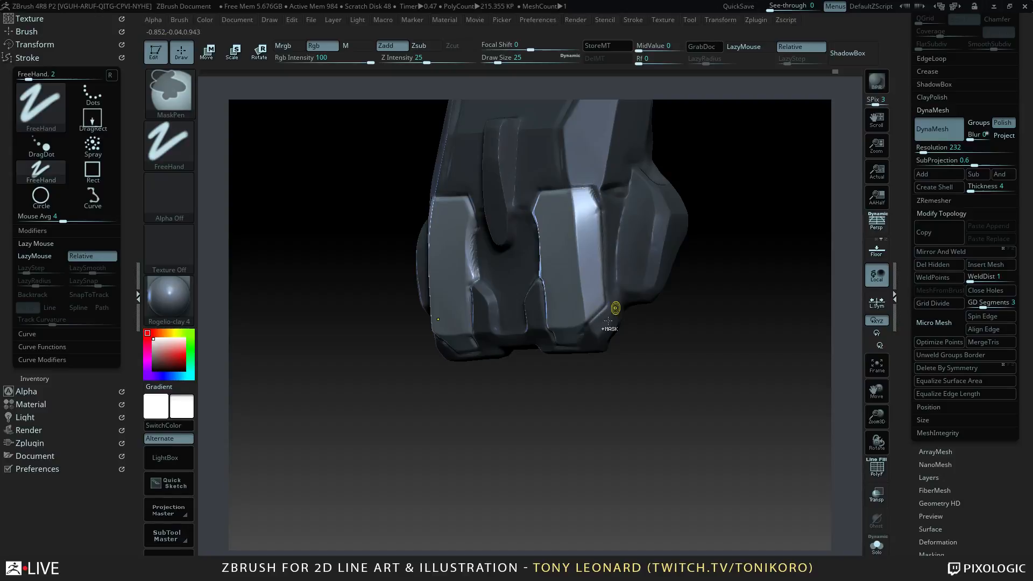
pyautogui.moveTo(667, 379)
pyautogui.mouseDown()
pyautogui.moveTo(717, 421)
pyautogui.moveTo(727, 405)
pyautogui.mouseUp()
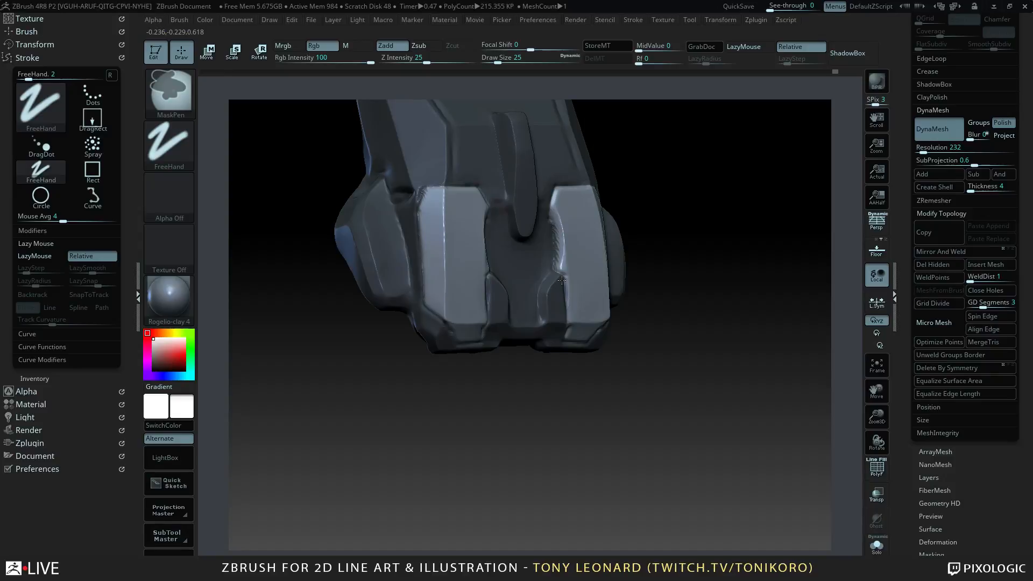
pyautogui.moveTo(630, 259)
pyautogui.mouseDown()
pyautogui.moveTo(668, 337)
pyautogui.moveTo(710, 383)
pyautogui.mouseUp()
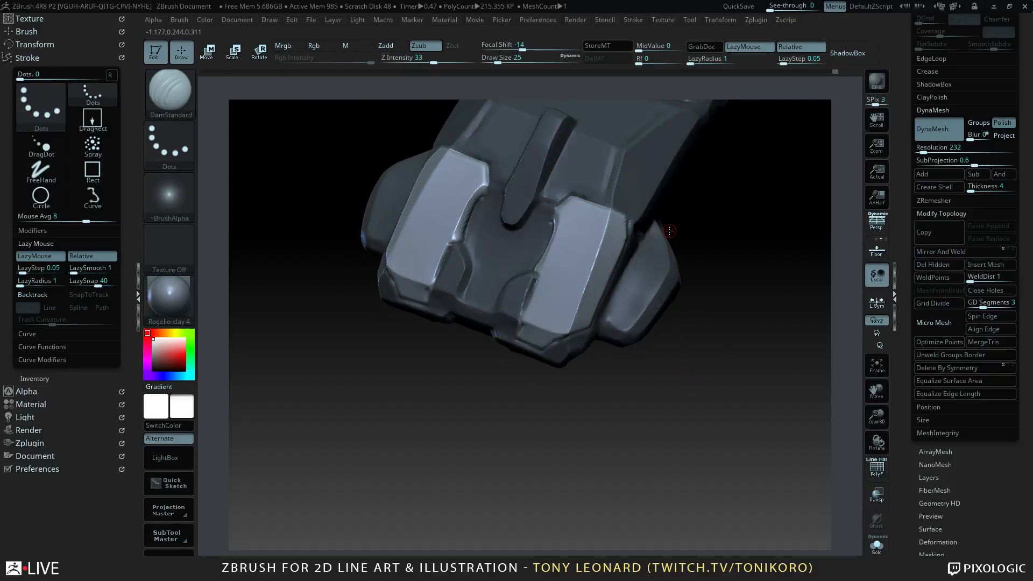
# - Give the two rear panels their own polygroup with PolyFrame shown and isolate them
pyautogui.hotkey('shift', 'f')
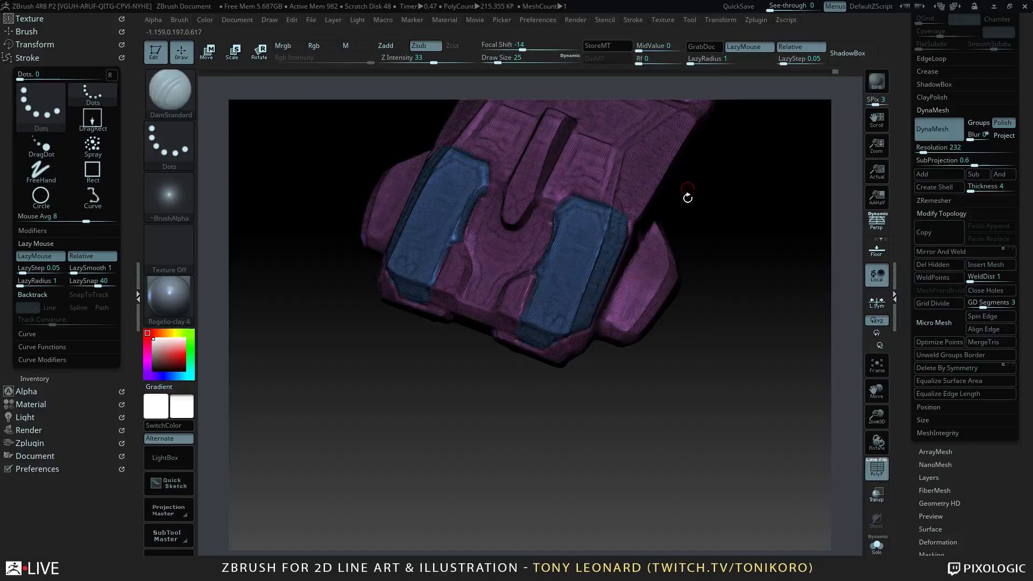
pyautogui.moveTo(728, 395); pyautogui.dragTo(707, 386)
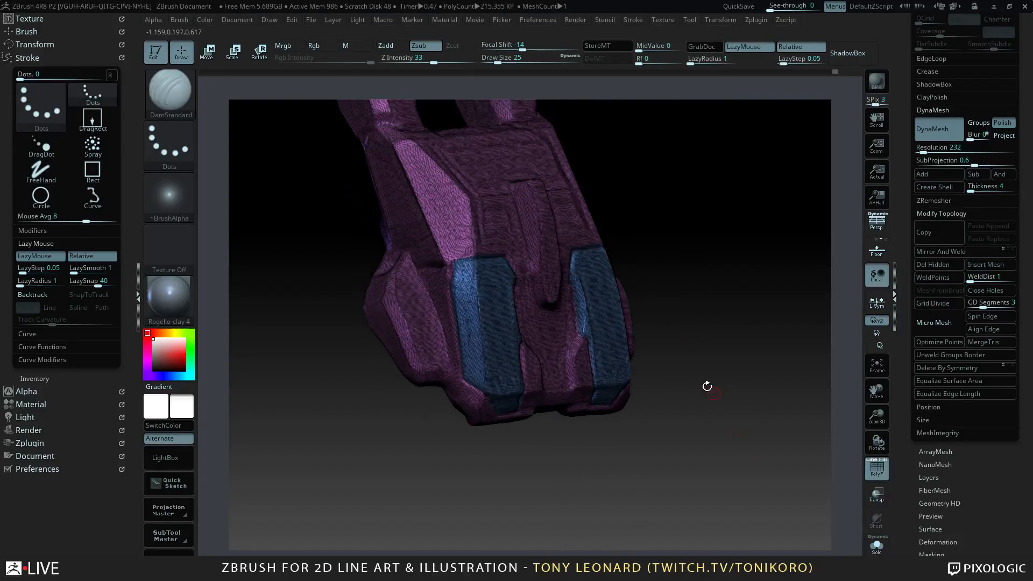
pyautogui.keyDown('ctrl'); pyautogui.keyDown('shift'); pyautogui.click(597, 295); pyautogui.keyUp('shift'); pyautogui.keyUp('ctrl')
# - Make the whole hull visible again and bring up the Subtool options
pyautogui.moveTo(713, 367); pyautogui.dragTo(715, 284)
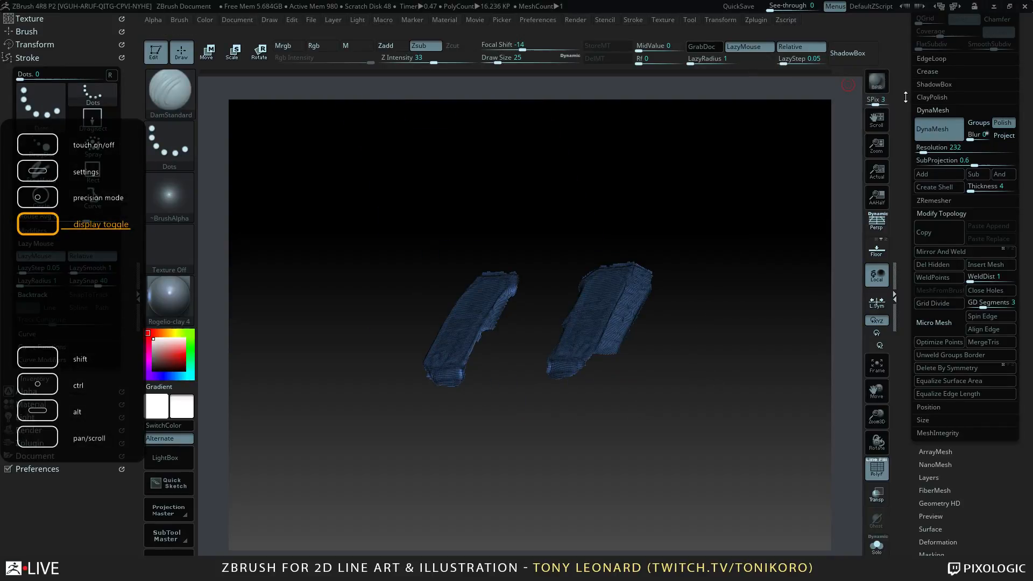
pyautogui.moveTo(896, 96); pyautogui.dragTo(899, 214)
pyautogui.hotkey('ctrl', 'shift')
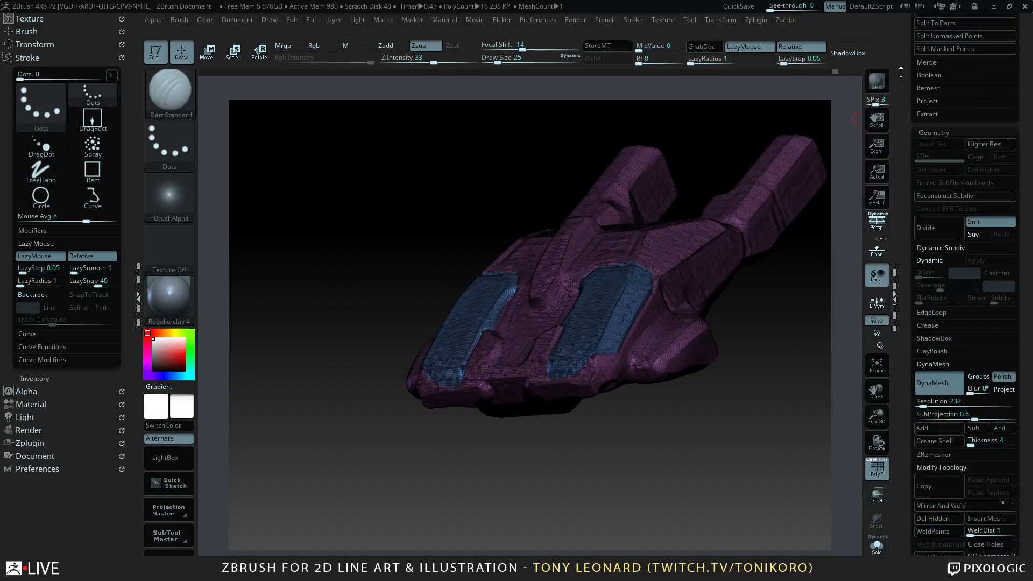
pyautogui.scroll(15, 962, 269)
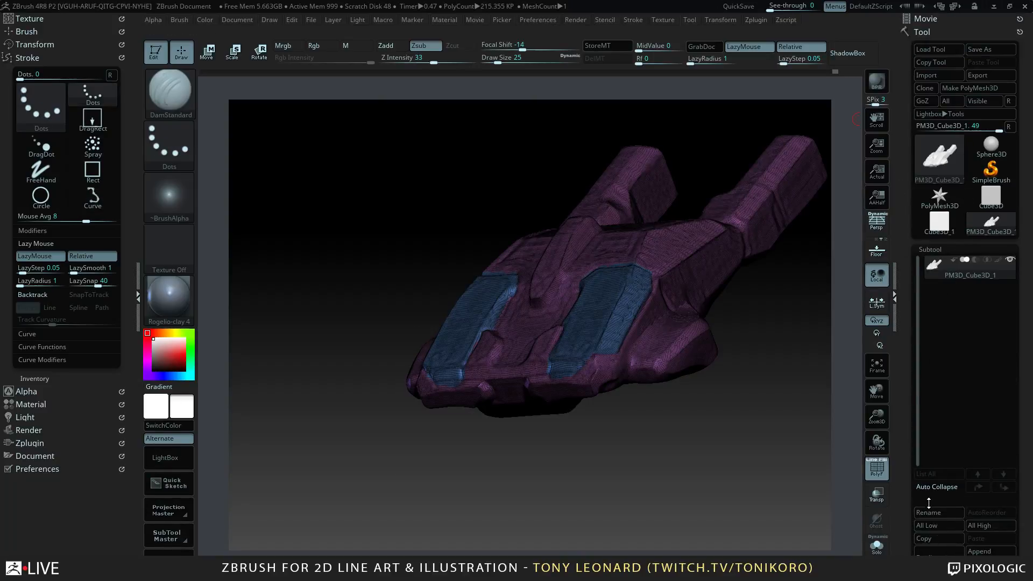
# - Duplicate the ship subtool and hide the original copy
pyautogui.moveTo(907, 512); pyautogui.dragTo(907, 403)
pyautogui.click(930, 447)
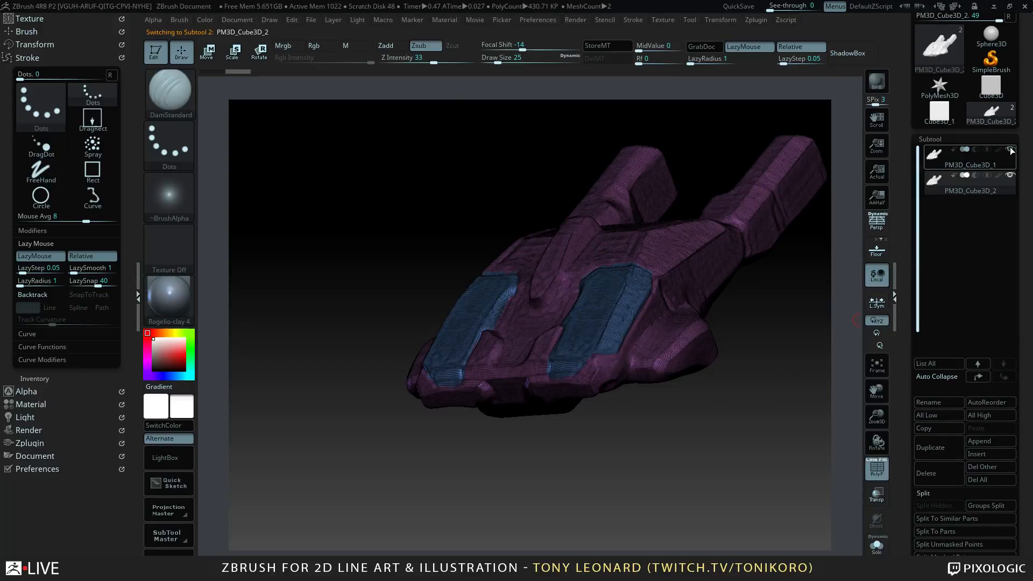
pyautogui.moveTo(744, 364); pyautogui.dragTo(720, 449)
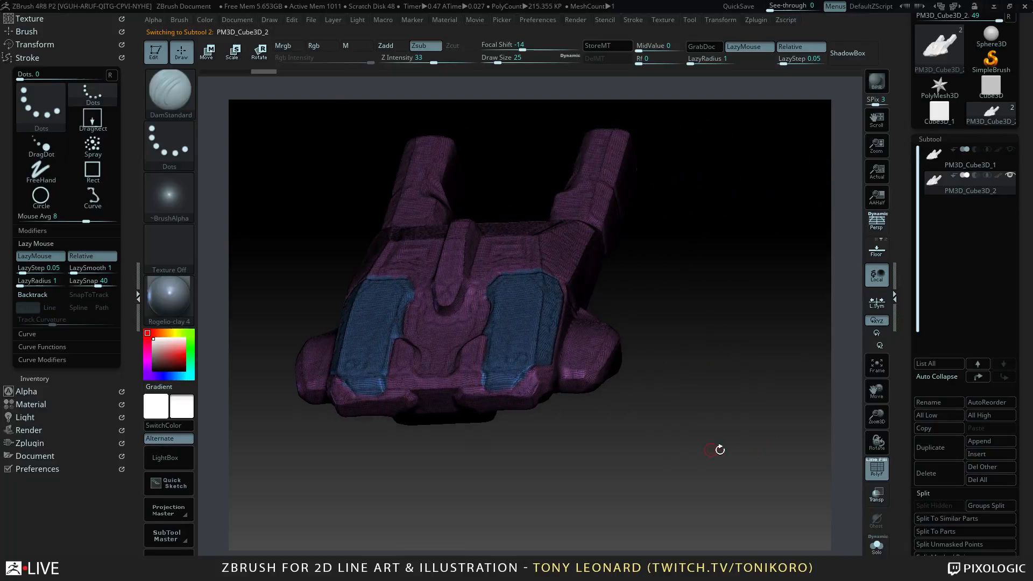
# - Isolate the two rear panels by polygroup, split the hidden hull into its own subtool and hide that subtool
pyautogui.keyDown('ctrl'); pyautogui.keyDown('shift'); pyautogui.click(529, 306); pyautogui.keyUp('shift'); pyautogui.keyUp('ctrl')
pyautogui.scroll(-10, 903, 469)
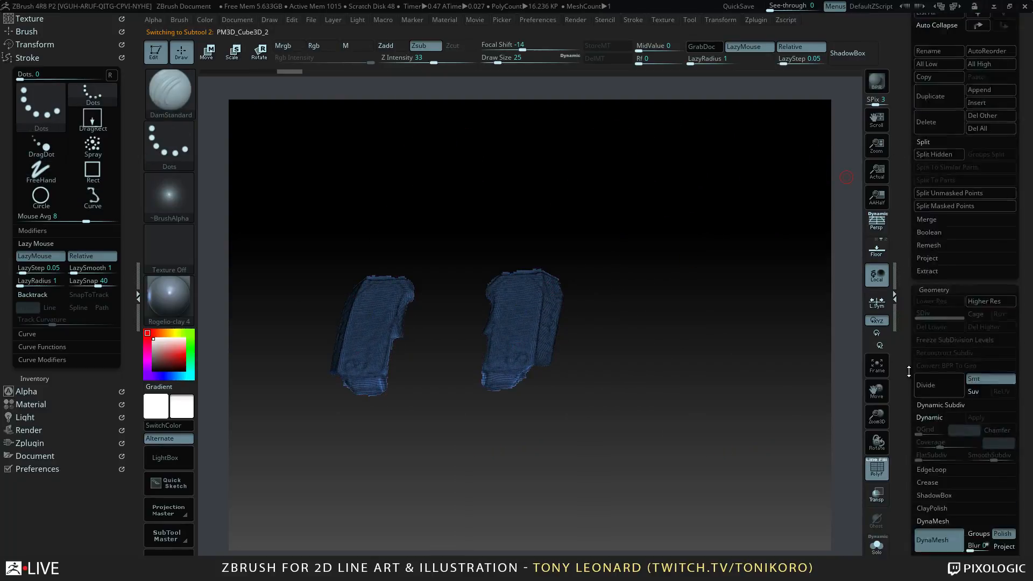
pyautogui.scroll(2, 909, 327)
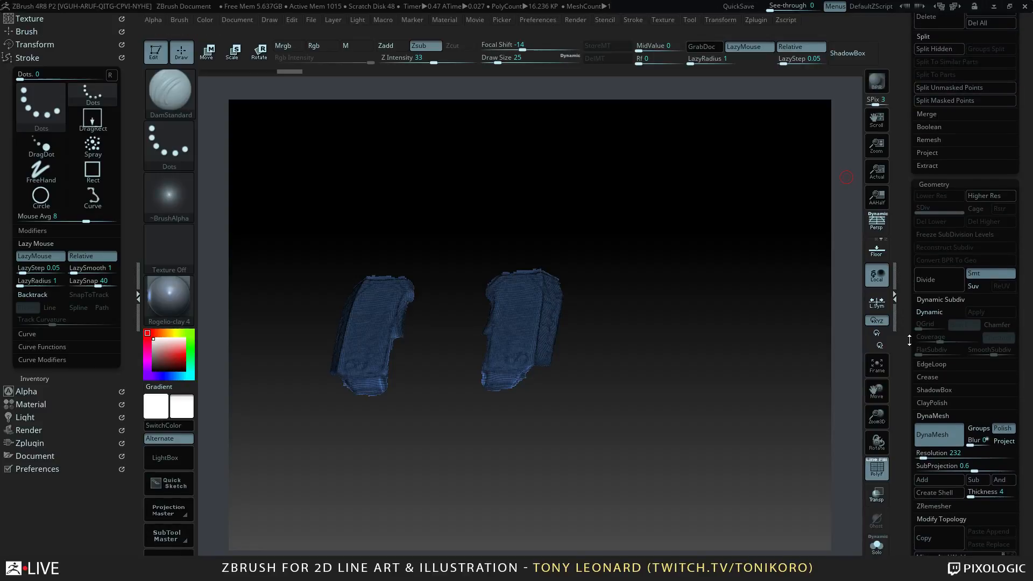
pyautogui.keyDown('ctrl'); pyautogui.keyDown('shift'); pyautogui.click(753, 263); pyautogui.keyUp('shift'); pyautogui.keyUp('ctrl')
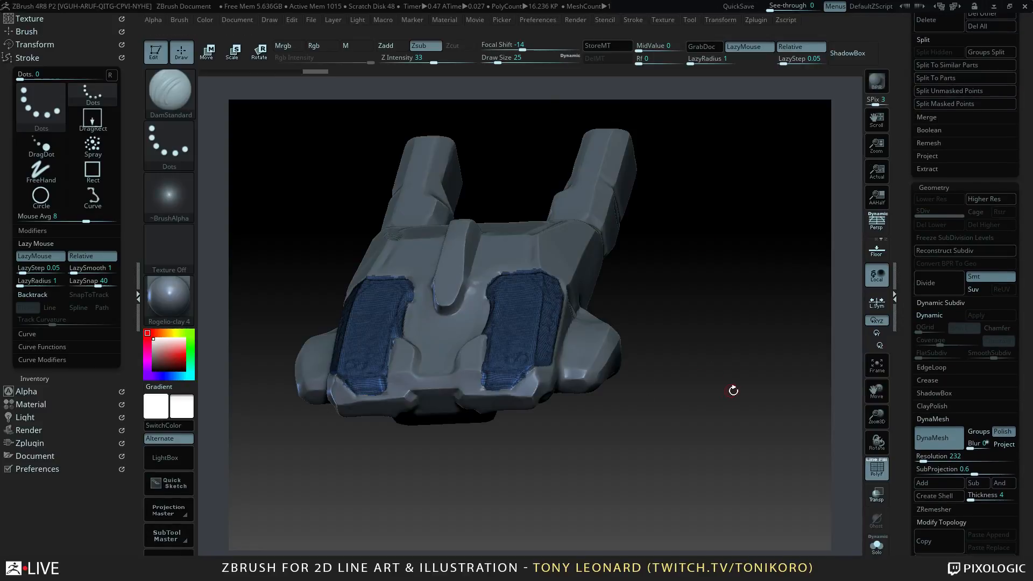
pyautogui.moveTo(733, 390)
pyautogui.mouseDown()
pyautogui.moveTo(749, 417)
pyautogui.moveTo(700, 437)
pyautogui.mouseUp()
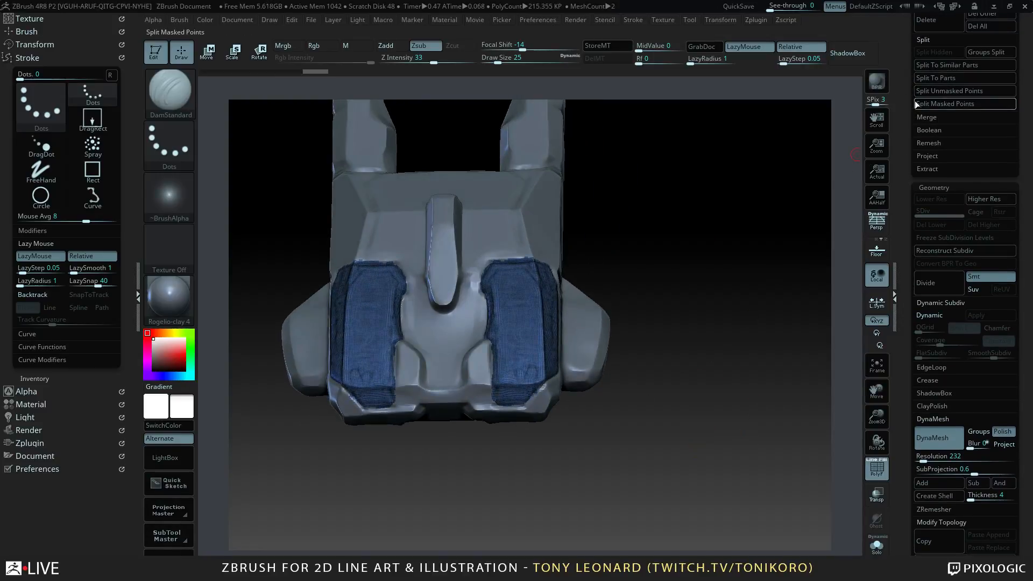
pyautogui.scroll(10, 947, 188)
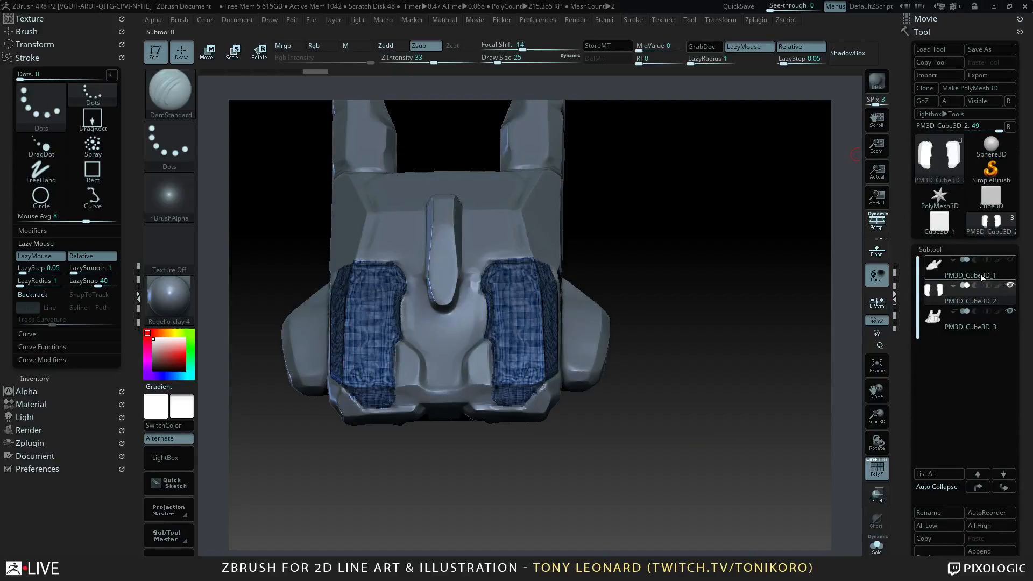
pyautogui.click(1009, 312)
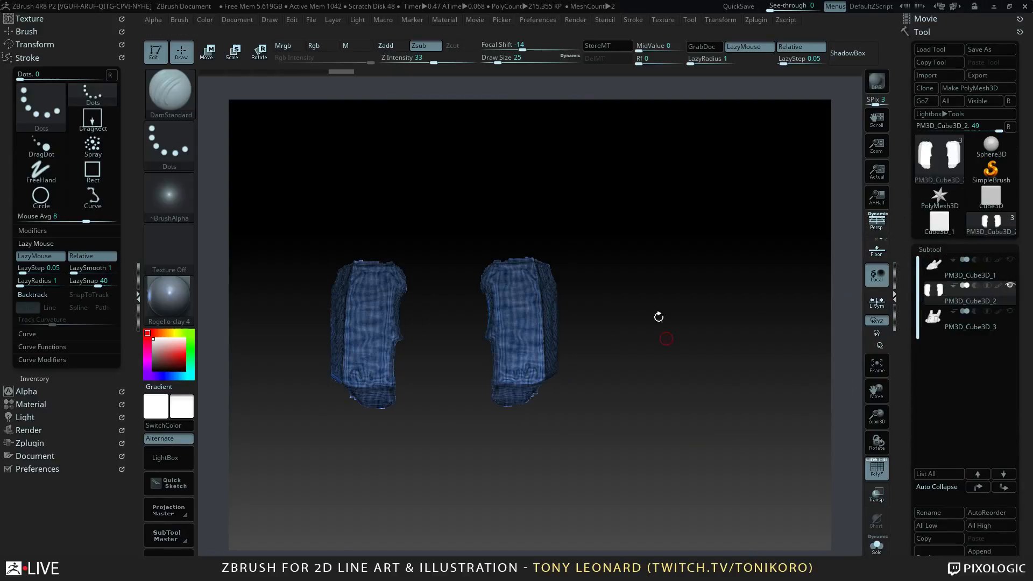
# - Cap the open undersides of the two rear panels with Close Holes
pyautogui.moveTo(700, 418); pyautogui.dragTo(768, 381)
pyautogui.moveTo(723, 419); pyautogui.dragTo(714, 439)
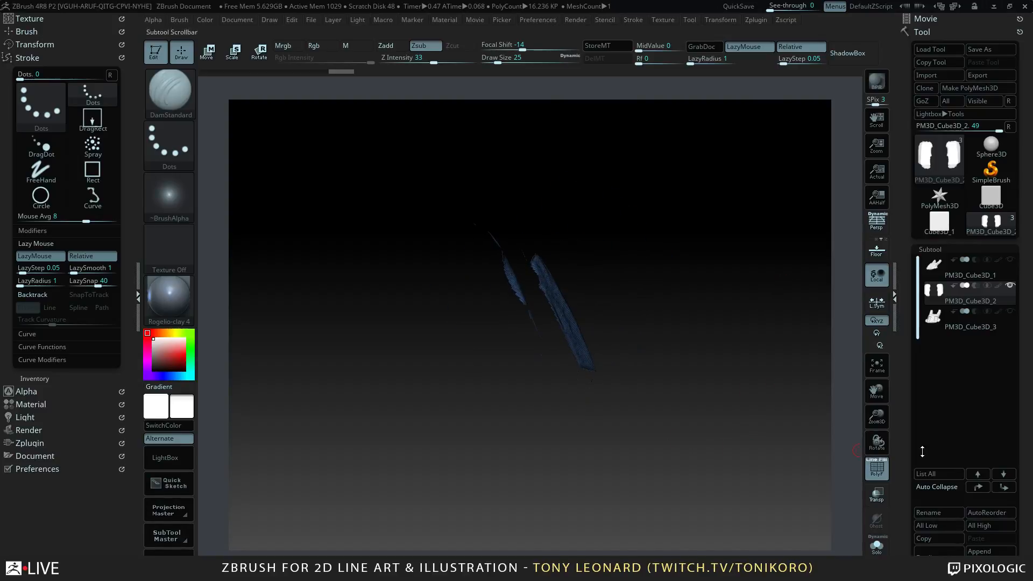
pyautogui.moveTo(902, 519); pyautogui.dragTo(903, 345)
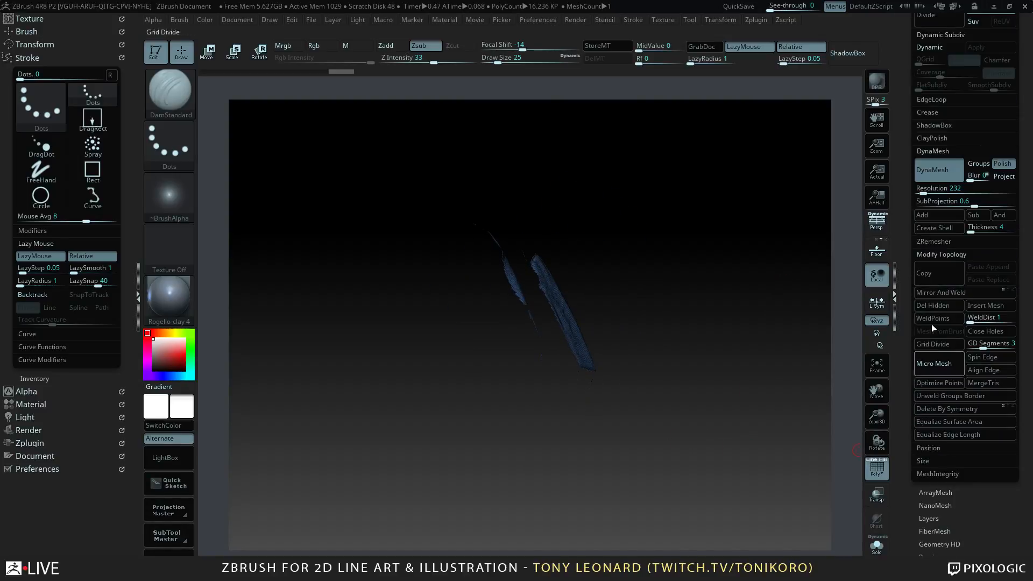
pyautogui.click(994, 332)
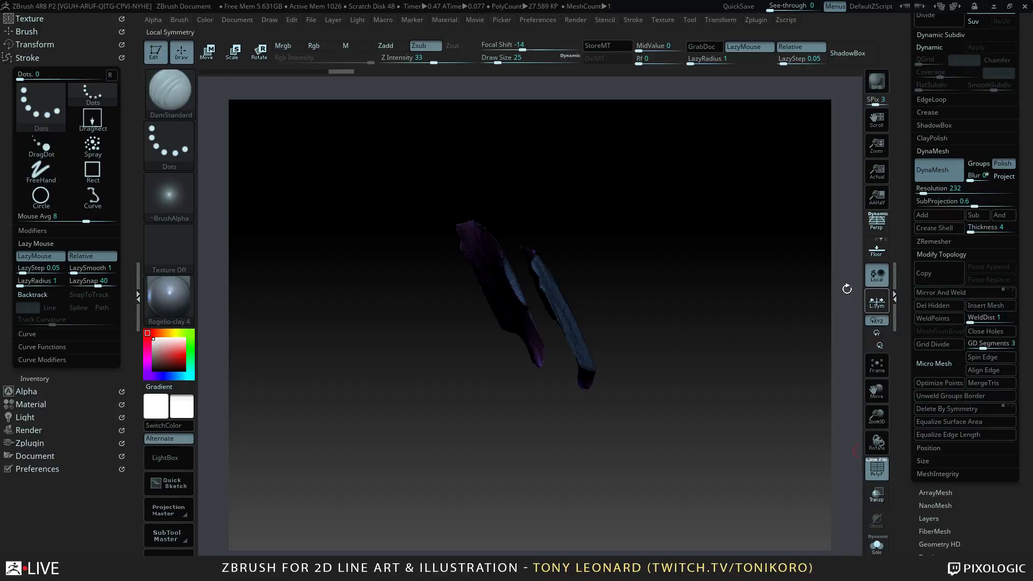
# - Mask everything except the panels' new underside polygroup and move it with the Transpose line to give the panels thickness
pyautogui.moveTo(798, 371); pyautogui.dragTo(714, 455)
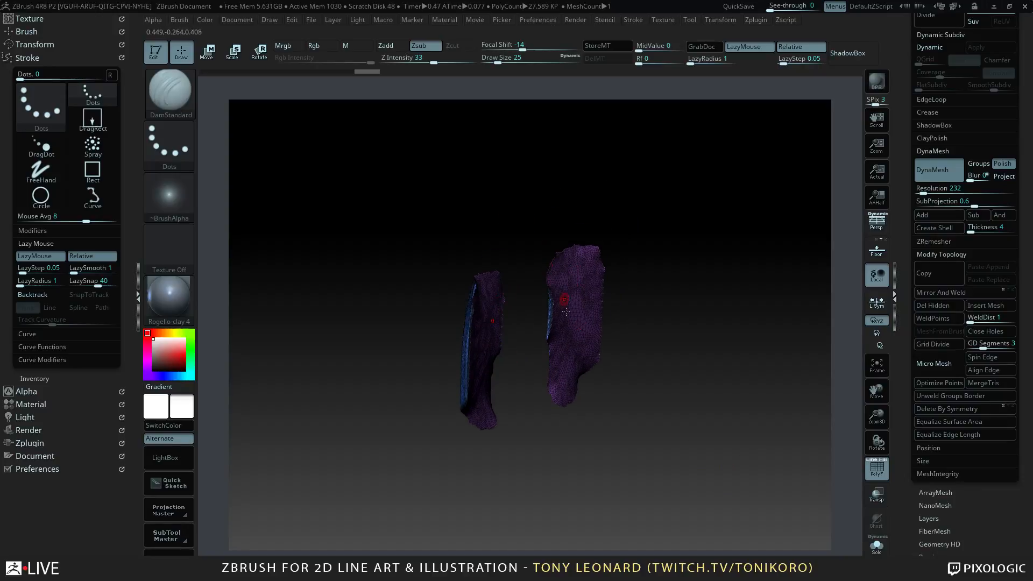
pyautogui.press('w')
pyautogui.keyDown('ctrl'); pyautogui.click(578, 300); pyautogui.keyUp('ctrl')
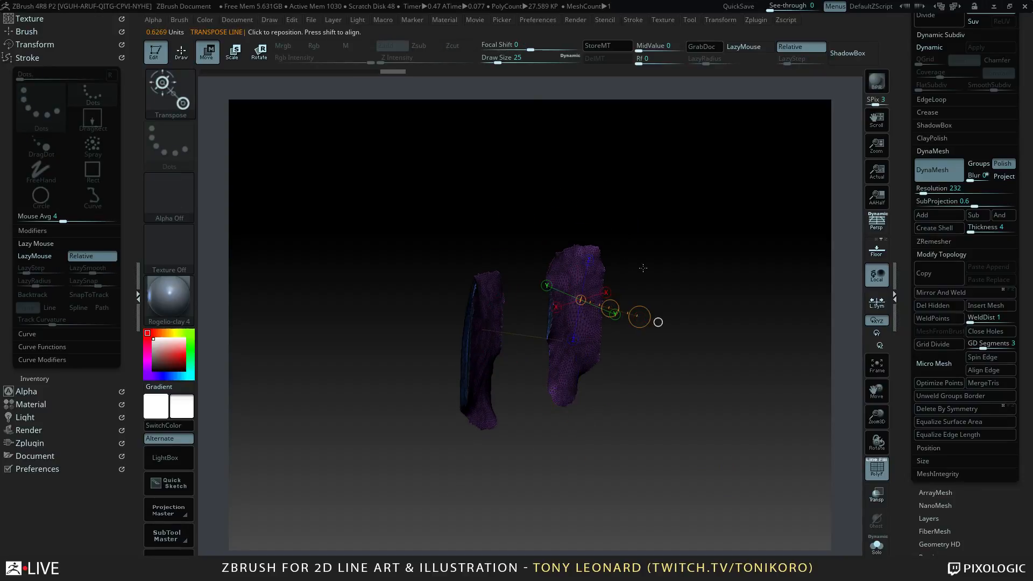
pyautogui.moveTo(643, 270); pyautogui.dragTo(675, 285)
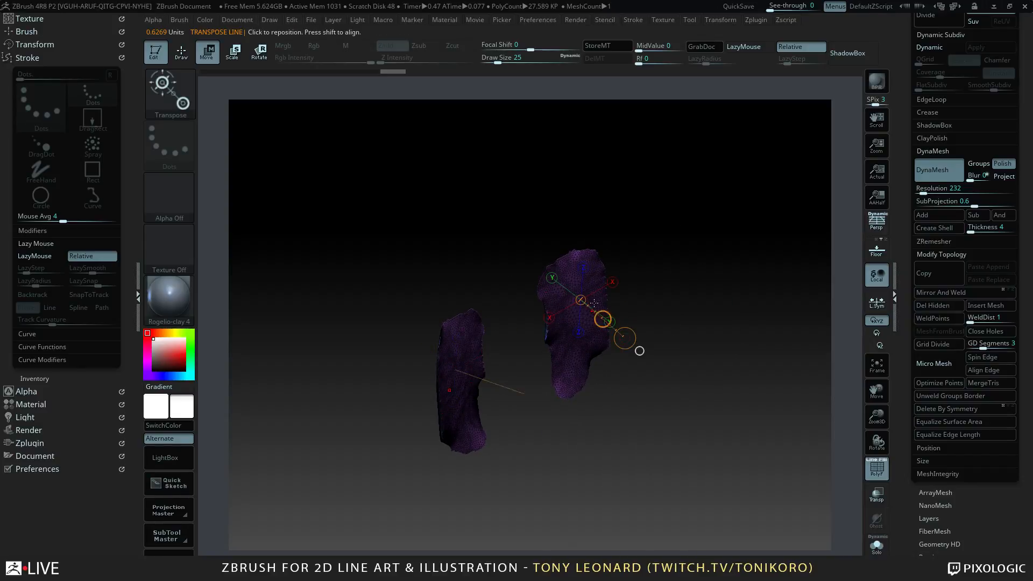
pyautogui.keyDown('ctrl'); pyautogui.moveTo(603, 319); pyautogui.dragTo(615, 333); pyautogui.keyUp('ctrl')
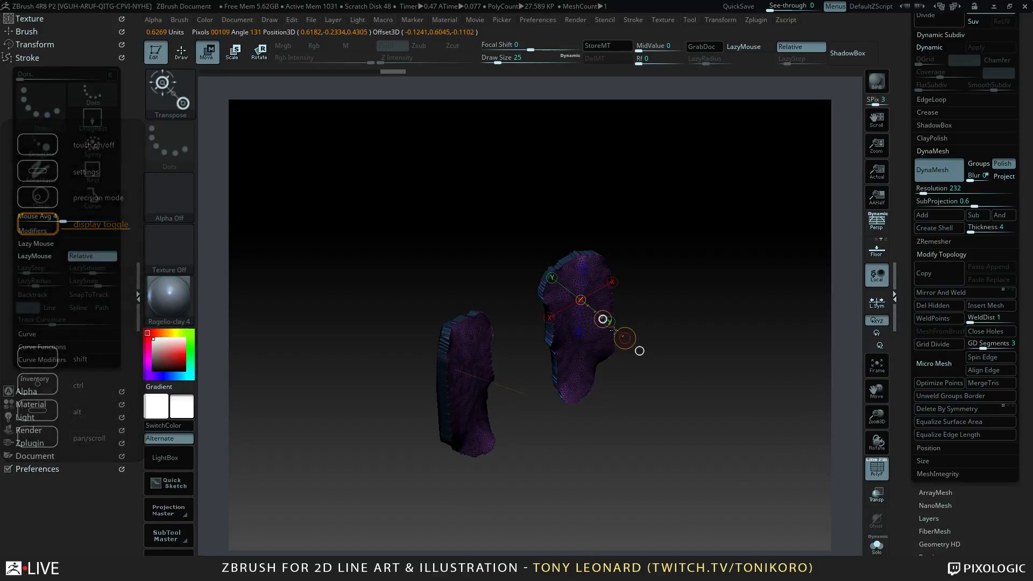
pyautogui.moveTo(709, 293); pyautogui.dragTo(689, 302)
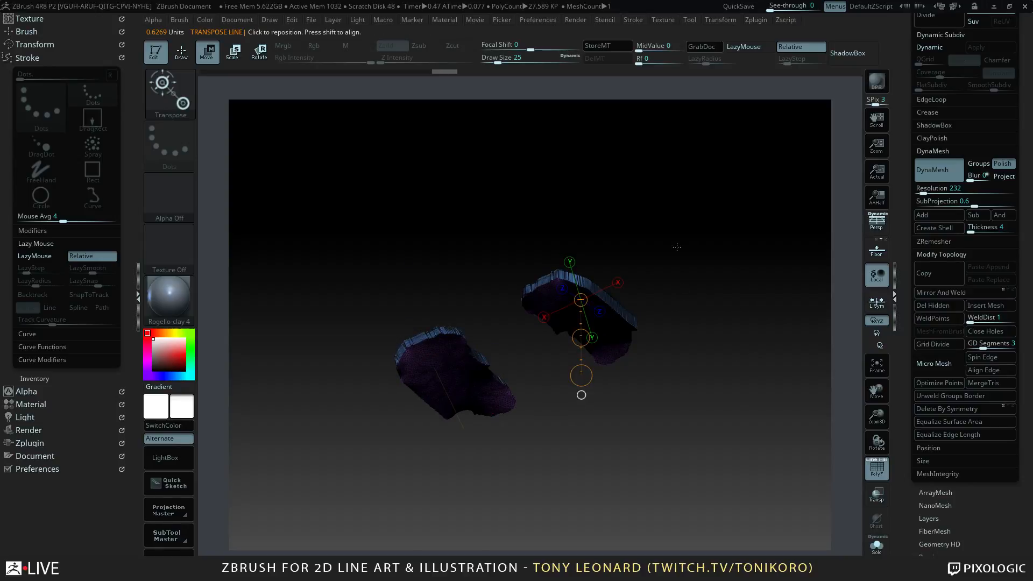
# - Return to sculpting mode, clear the mask and re-DynaMesh the thickened panels at resolution 232
pyautogui.press('q')
pyautogui.moveTo(740, 323)
pyautogui.mouseDown()
pyautogui.moveTo(733, 351)
pyautogui.moveTo(731, 330)
pyautogui.moveTo(736, 392)
pyautogui.mouseUp()
pyautogui.keyDown('ctrl'); pyautogui.moveTo(745, 285); pyautogui.dragTo(743, 420); pyautogui.keyUp('ctrl')
# - Clip the outer sides of the two rear panels with ClipCurve
pyautogui.keyDown('alt'); pyautogui.moveTo(724, 339); pyautogui.dragTo(780, 357); pyautogui.keyUp('alt')
pyautogui.moveTo(747, 297); pyautogui.dragTo(778, 263)
pyautogui.moveTo(749, 315); pyautogui.dragTo(750, 327)
pyautogui.hotkey('ctrl', 'shift')
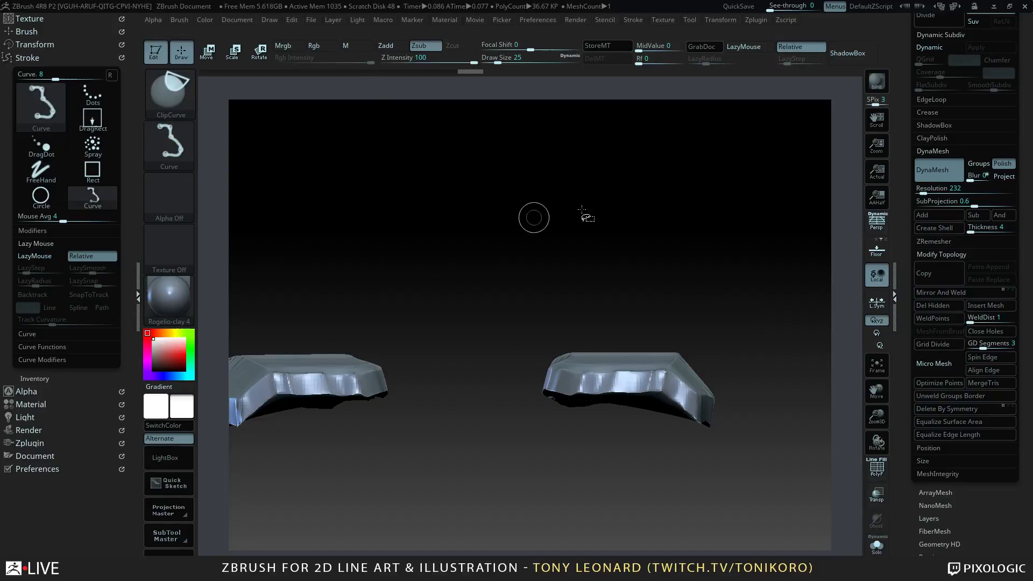
pyautogui.moveTo(628, 289)
pyautogui.keyDown('ctrl'); pyautogui.keyDown('shift'); pyautogui.mouseDown()
pyautogui.moveTo(730, 426)
pyautogui.moveTo(760, 444)
pyautogui.mouseUp(); pyautogui.keyUp('shift'); pyautogui.keyUp('ctrl')
# - Trim the rough ends and lower edges of the rear panels with further ClipCurve cuts
pyautogui.moveTo(779, 411)
pyautogui.mouseDown()
pyautogui.moveTo(720, 425)
pyautogui.moveTo(733, 396)
pyautogui.mouseUp()
pyautogui.hotkey('ctrl', 'shift')
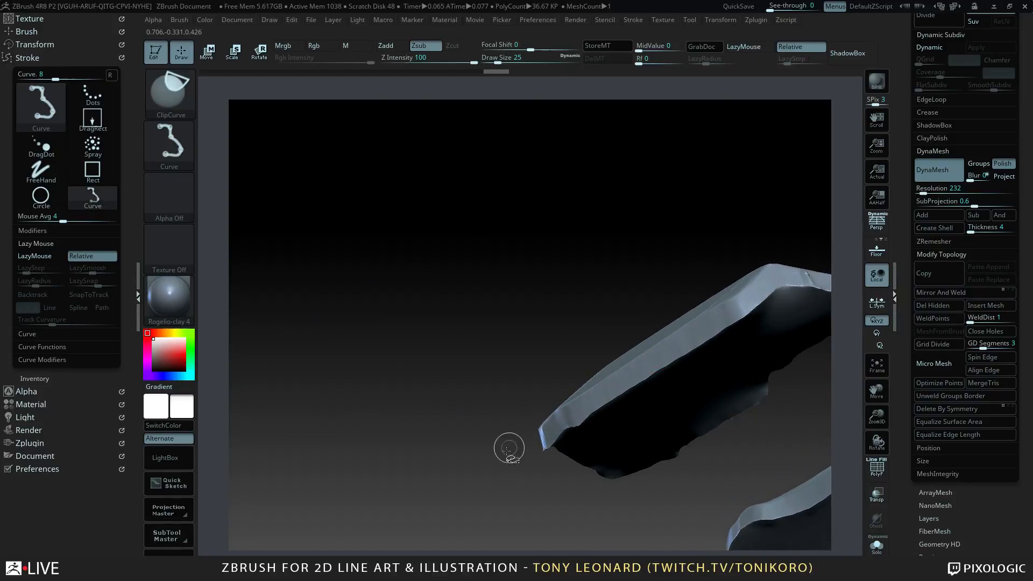
pyautogui.keyDown('ctrl'); pyautogui.keyDown('shift'); pyautogui.moveTo(490, 466); pyautogui.dragTo(632, 315); pyautogui.keyUp('shift'); pyautogui.keyUp('ctrl')
pyautogui.moveTo(474, 468)
pyautogui.keyDown('ctrl'); pyautogui.keyDown('shift'); pyautogui.mouseDown()
pyautogui.moveTo(640, 312)
pyautogui.moveTo(658, 322)
pyautogui.moveTo(646, 321)
pyautogui.mouseUp(); pyautogui.keyUp('shift'); pyautogui.keyUp('ctrl')
pyautogui.moveTo(592, 297); pyautogui.dragTo(615, 321)
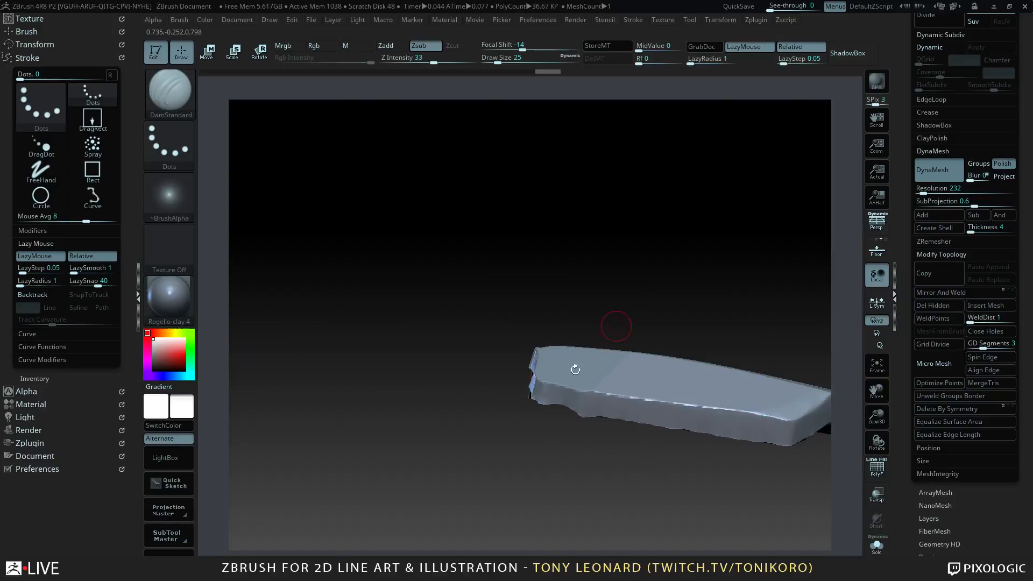
pyautogui.moveTo(480, 360)
pyautogui.keyDown('ctrl'); pyautogui.keyDown('shift'); pyautogui.mouseDown()
pyautogui.moveTo(595, 319)
pyautogui.moveTo(694, 334)
pyautogui.moveTo(694, 281)
pyautogui.moveTo(726, 410)
pyautogui.moveTo(726, 494)
pyautogui.moveTo(760, 396)
pyautogui.moveTo(749, 438)
pyautogui.moveTo(756, 472)
pyautogui.moveTo(735, 394)
pyautogui.moveTo(753, 425)
pyautogui.moveTo(770, 393)
pyautogui.moveTo(749, 445)
pyautogui.moveTo(704, 436)
pyautogui.mouseUp(); pyautogui.keyUp('shift'); pyautogui.keyUp('ctrl')
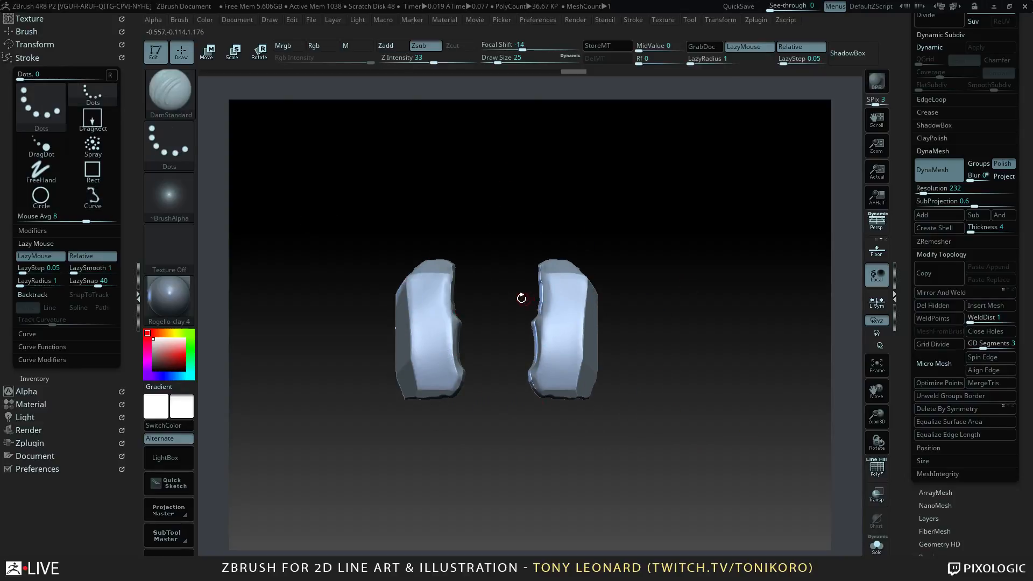
# - Hide one of the two rear panels with a rectangular selection and delete the hidden geometry
pyautogui.moveTo(498, 210)
pyautogui.keyDown('ctrl'); pyautogui.keyDown('shift'); pyautogui.mouseDown()
pyautogui.moveTo(549, 406)
pyautogui.moveTo(619, 425)
pyautogui.moveTo(503, 236)
pyautogui.mouseUp(); pyautogui.keyUp('shift'); pyautogui.keyUp('ctrl')
pyautogui.click(175, 93)
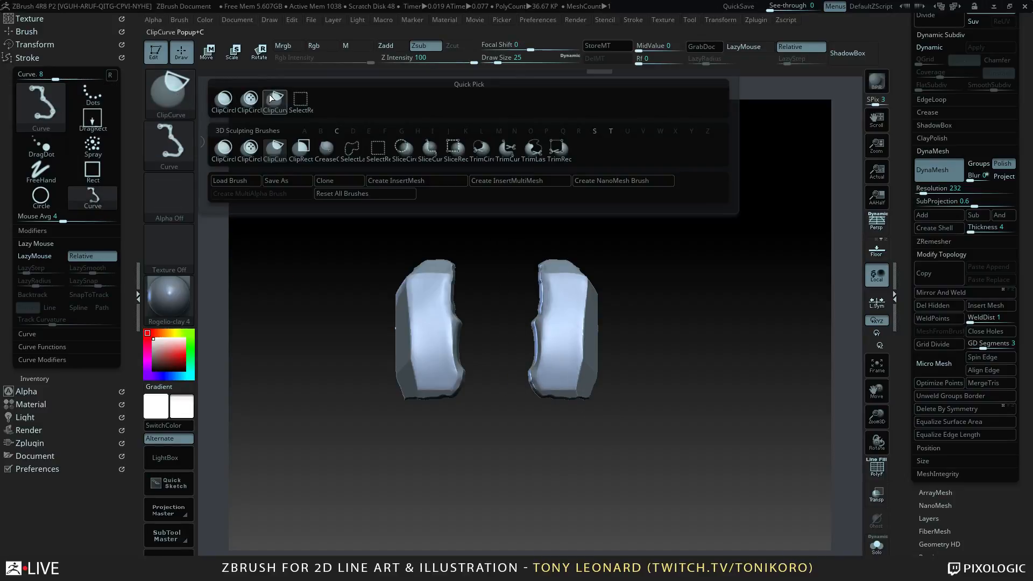
pyautogui.moveTo(498, 213)
pyautogui.keyDown('ctrl'); pyautogui.keyDown('shift'); pyautogui.mouseDown()
pyautogui.moveTo(684, 453)
pyautogui.moveTo(682, 473)
pyautogui.mouseUp(); pyautogui.keyUp('shift'); pyautogui.keyUp('ctrl')
pyautogui.keyDown('alt'); pyautogui.moveTo(595, 447); pyautogui.dragTo(764, 391); pyautogui.keyUp('alt')
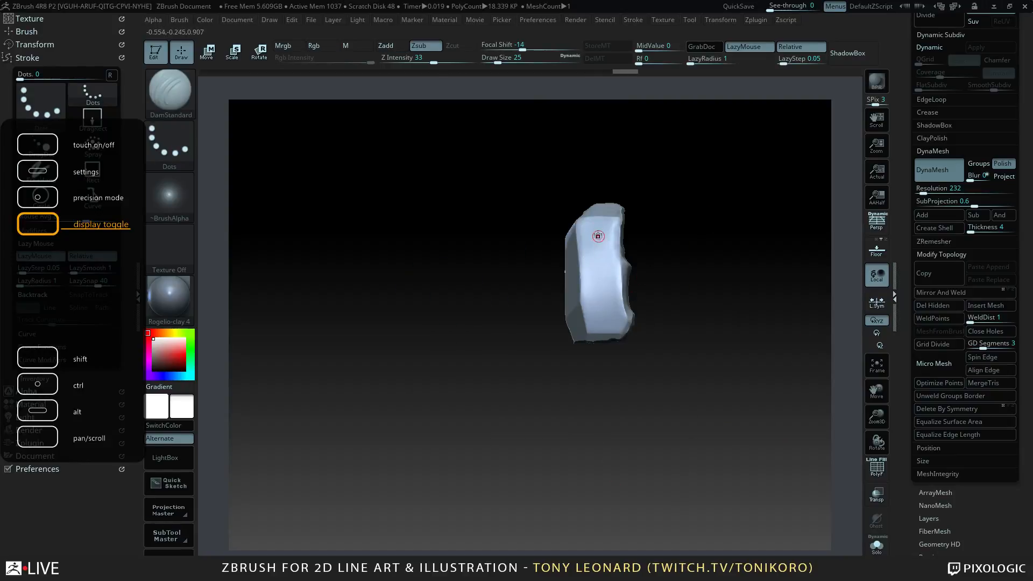
pyautogui.moveTo(684, 352); pyautogui.dragTo(686, 407)
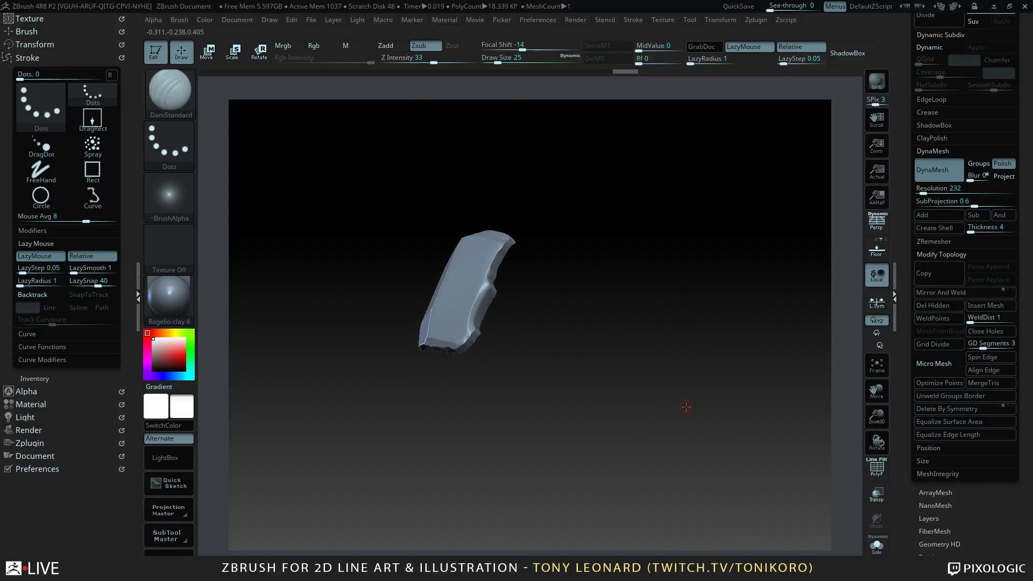
pyautogui.click(946, 305)
# - Flatten the top face of the remaining panel with the hPolish brush at draw size 94
pyautogui.moveTo(753, 371); pyautogui.dragTo(812, 482)
pyautogui.press('b')
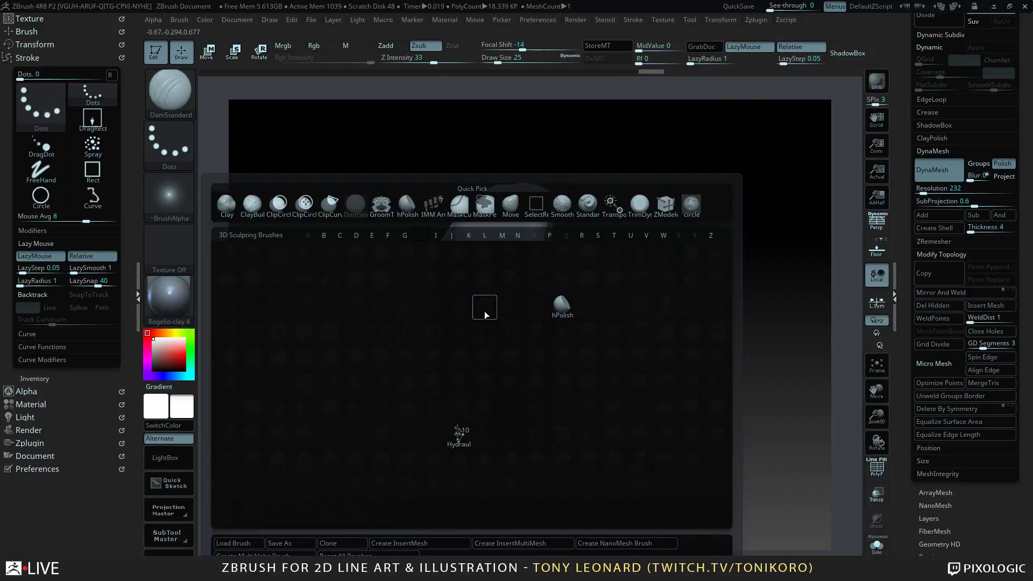
pyautogui.click(562, 307)
pyautogui.press('s')
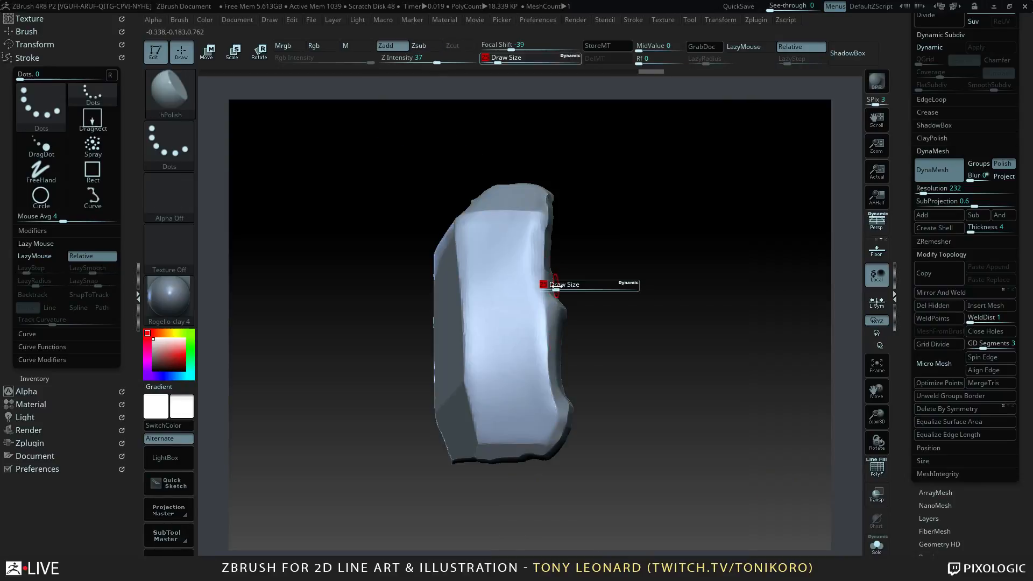
pyautogui.moveTo(557, 285); pyautogui.dragTo(581, 285)
pyautogui.moveTo(485, 220)
pyautogui.mouseDown()
pyautogui.moveTo(516, 237)
pyautogui.moveTo(529, 270)
pyautogui.moveTo(479, 233)
pyautogui.moveTo(509, 328)
pyautogui.mouseUp()
# - Polish the panel's top face and ridges with the MAHpolish1 brush, reducing the draw size to 35
pyautogui.press('b')
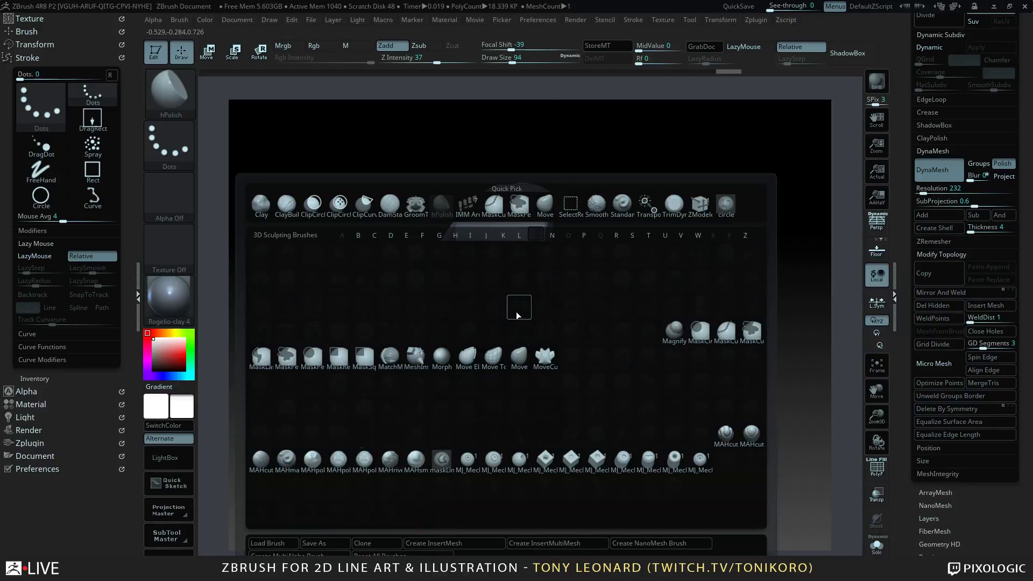
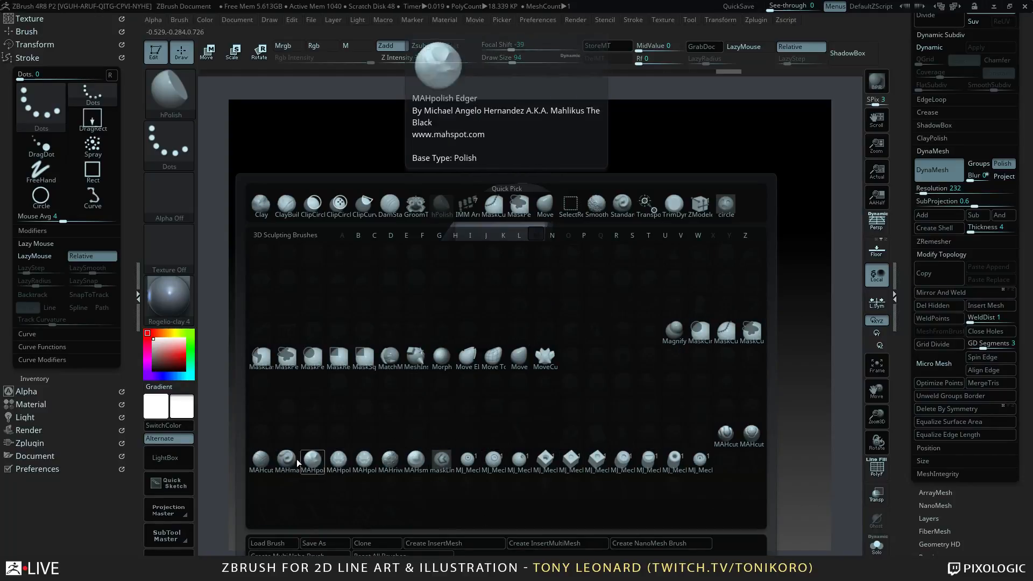
pyautogui.click(364, 458)
pyautogui.moveTo(462, 311)
pyautogui.mouseDown()
pyautogui.moveTo(487, 344)
pyautogui.moveTo(489, 377)
pyautogui.mouseUp()
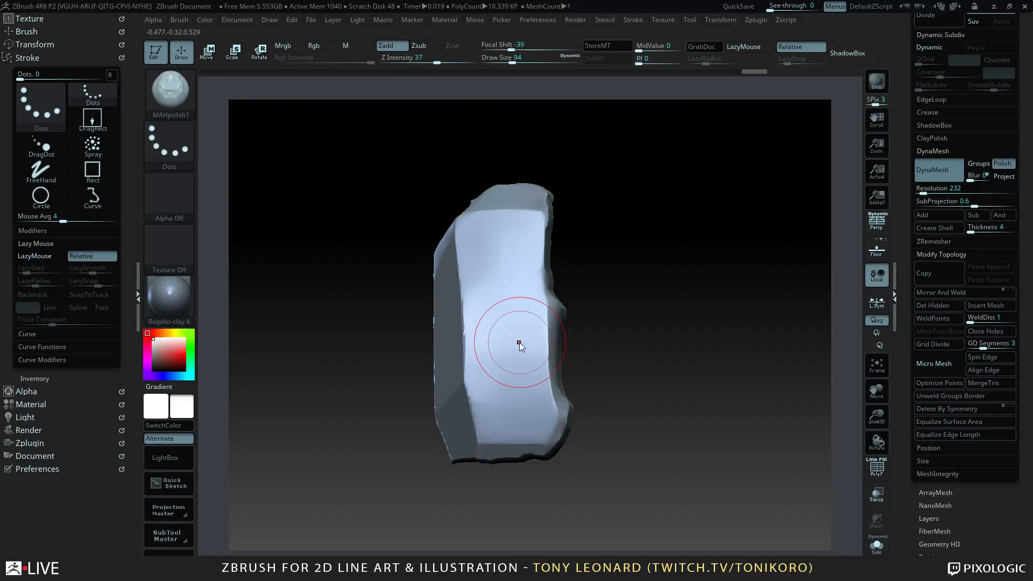
pyautogui.press('s')
pyautogui.moveTo(518, 344); pyautogui.dragTo(508, 344)
pyautogui.moveTo(645, 339)
pyautogui.mouseDown()
pyautogui.moveTo(688, 400)
pyautogui.moveTo(614, 321)
pyautogui.mouseUp()
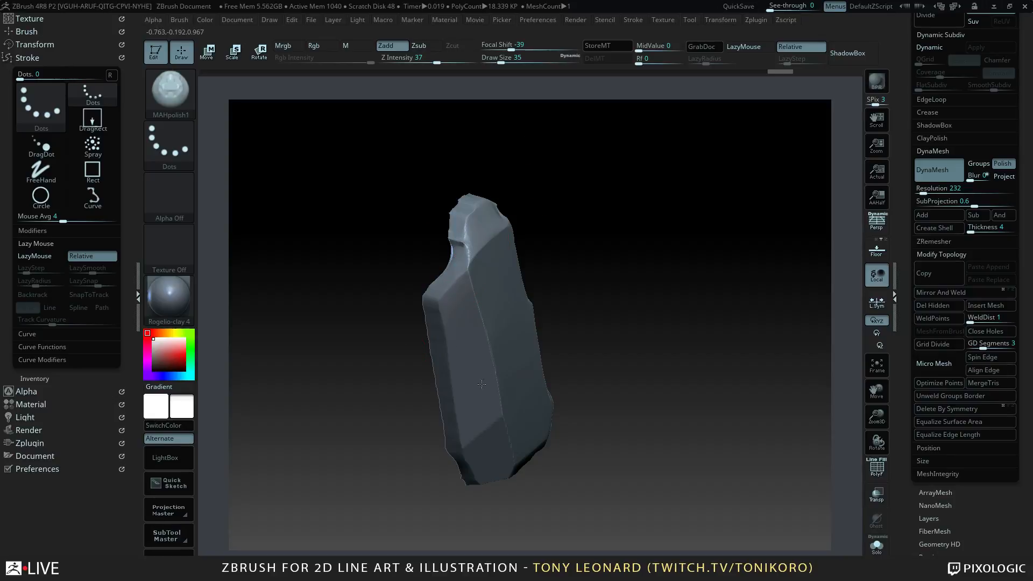
# - Polish the panel's faces and long ridge with the MAHpolish1 brush at draw size 65 and refresh its DynaMesh
pyautogui.press('s')
pyautogui.moveTo(533, 337); pyautogui.dragTo(543, 336)
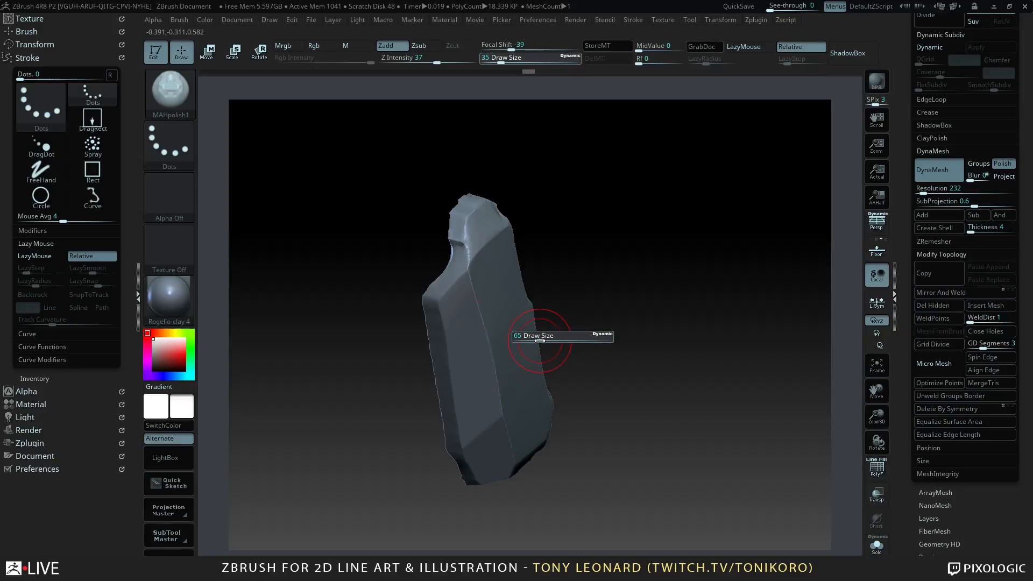
pyautogui.moveTo(597, 231)
pyautogui.mouseDown()
pyautogui.moveTo(646, 317)
pyautogui.moveTo(667, 325)
pyautogui.mouseUp()
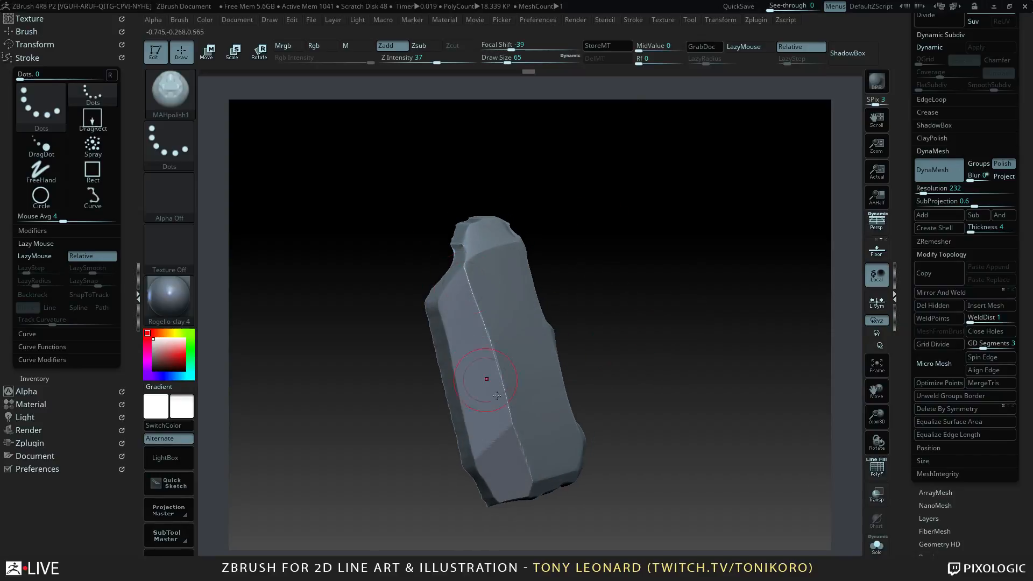
pyautogui.moveTo(643, 405); pyautogui.dragTo(669, 384)
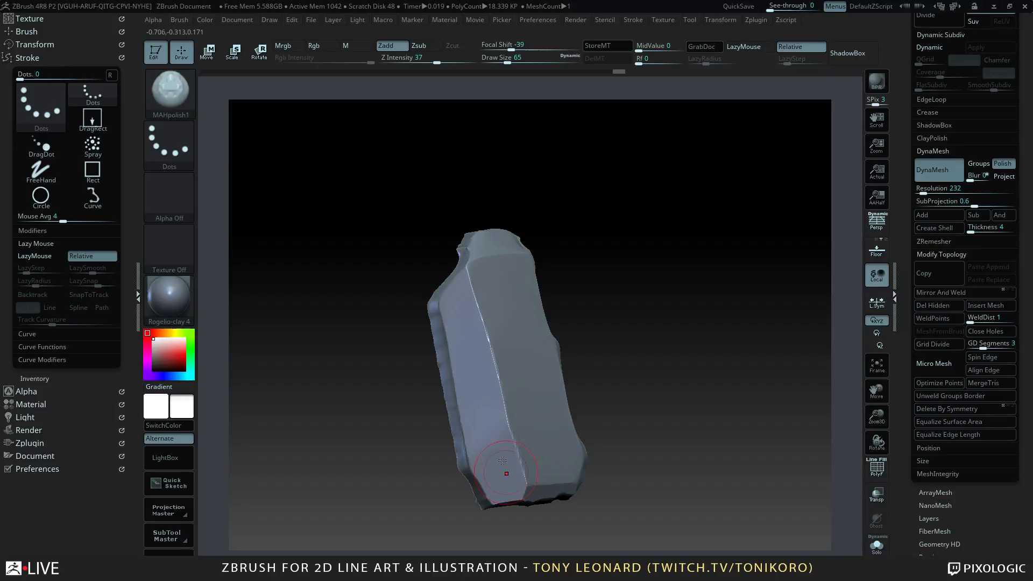
pyautogui.moveTo(619, 347); pyautogui.dragTo(549, 446)
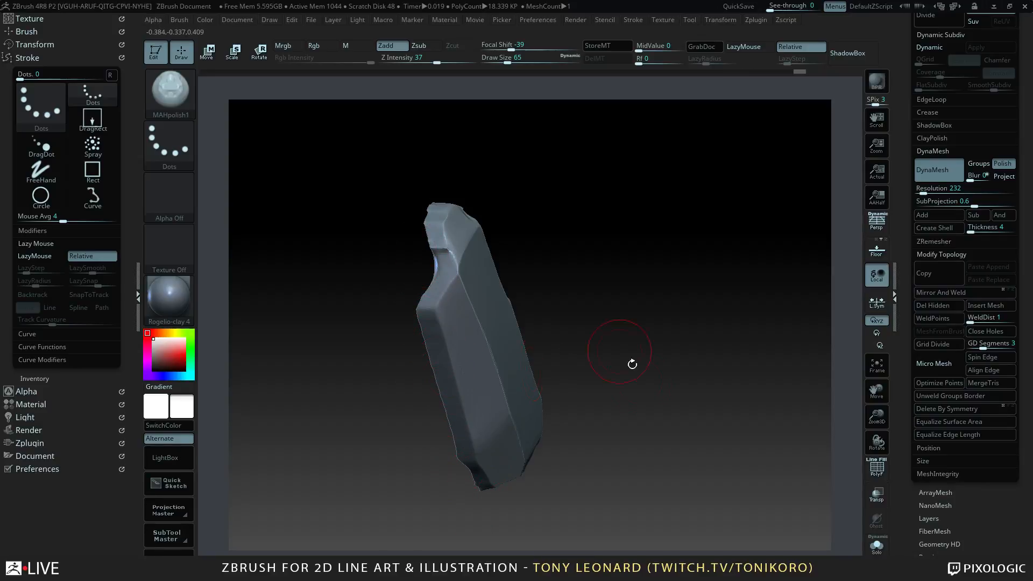
pyautogui.moveTo(632, 364); pyautogui.dragTo(650, 381)
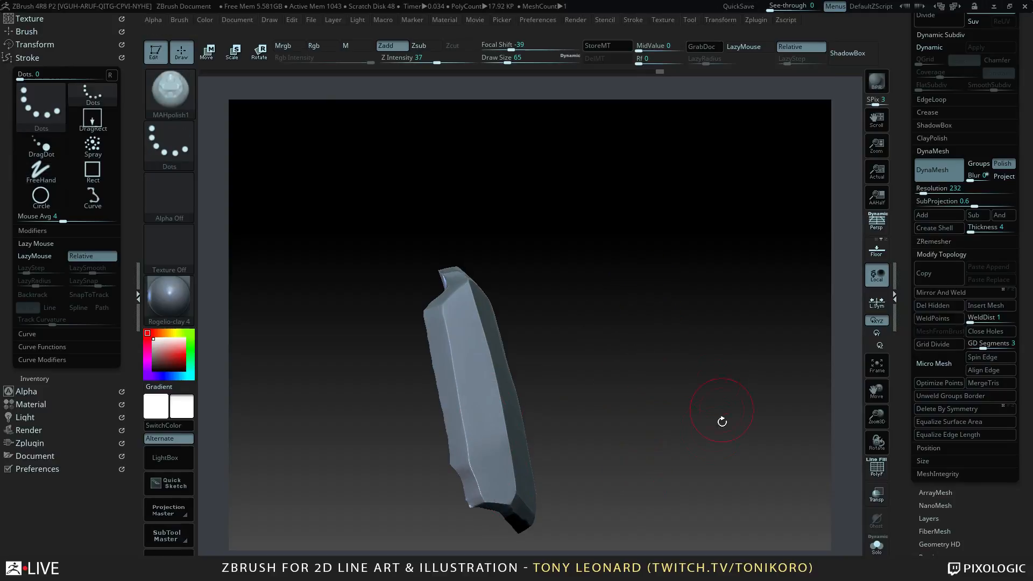
pyautogui.moveTo(721, 419)
pyautogui.mouseDown()
pyautogui.moveTo(728, 406)
pyautogui.moveTo(729, 466)
pyautogui.moveTo(733, 445)
pyautogui.mouseUp()
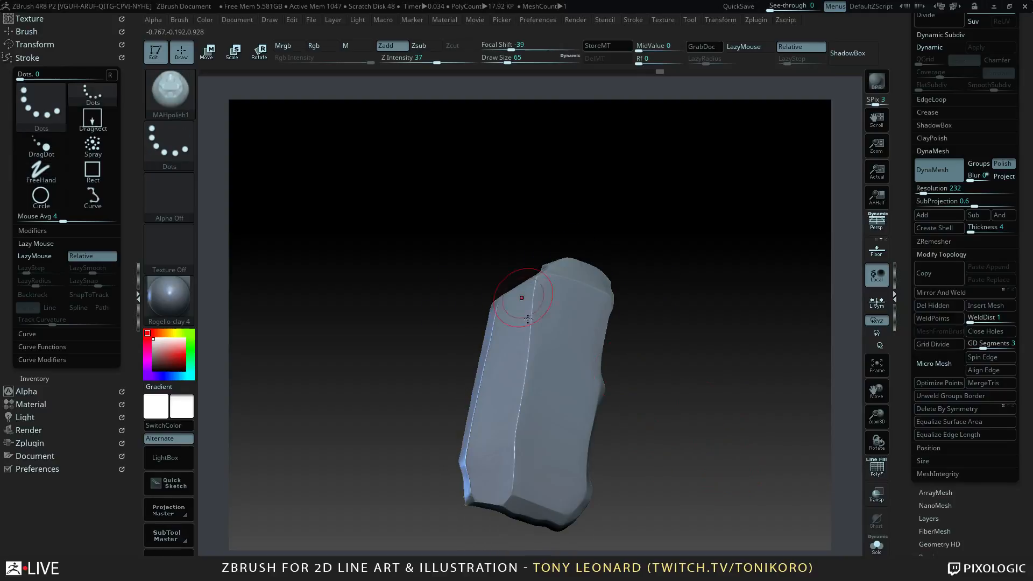
# - Refine the panel's ridge and adjoining faces with MAHpolish1 strokes at draw size 116 and draw size 41
pyautogui.press('s')
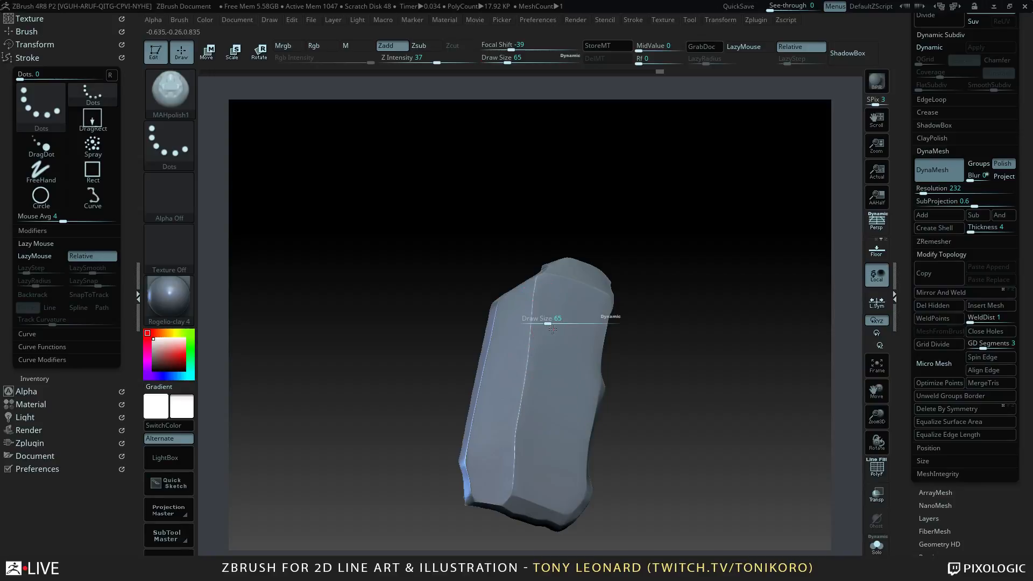
pyautogui.moveTo(557, 325); pyautogui.dragTo(568, 326)
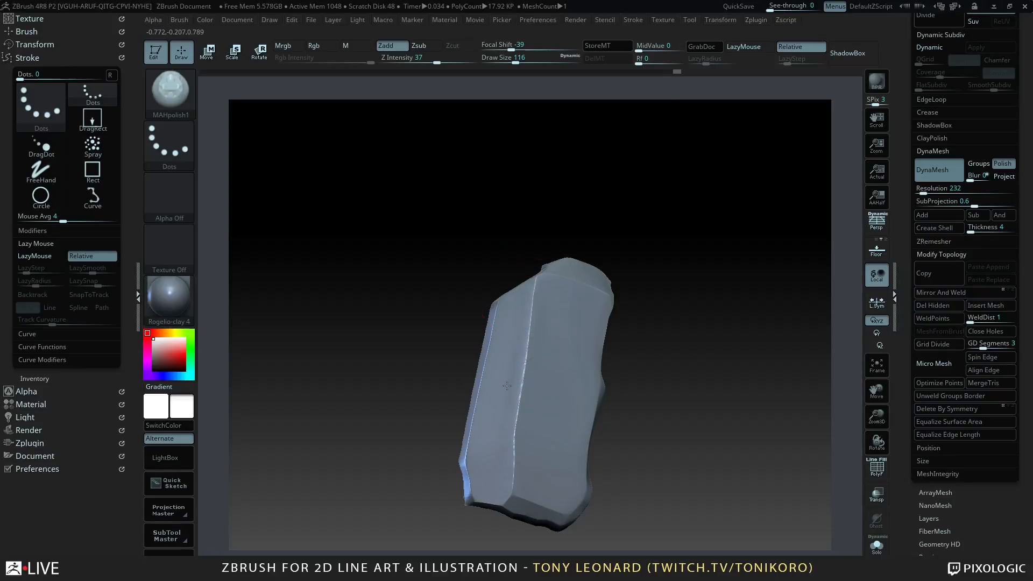
pyautogui.moveTo(568, 406); pyautogui.dragTo(559, 407)
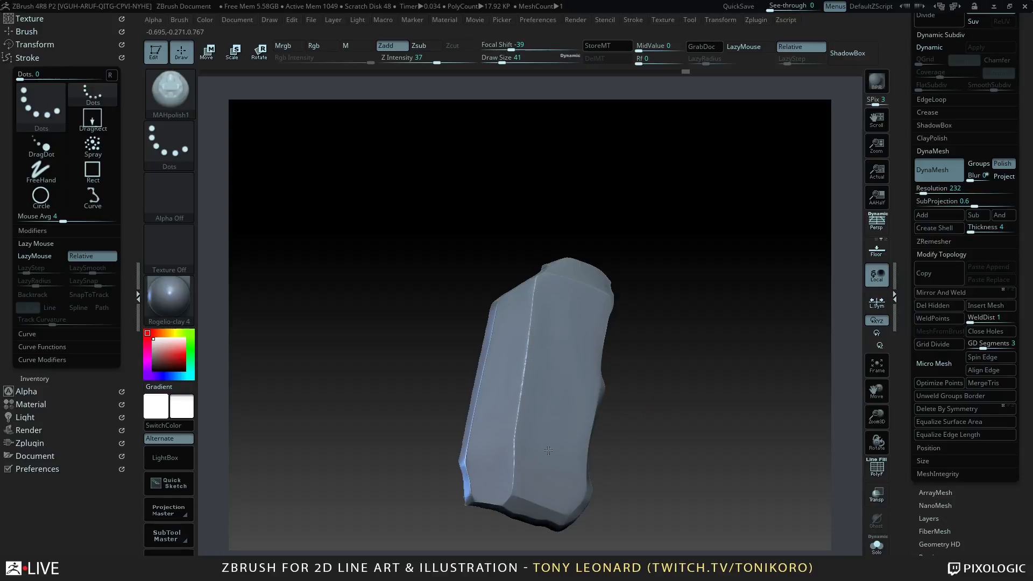
# - Trim the panel's notched inner side wall and end bevels with the TrimDynamic brush at draw size 41
pyautogui.moveTo(750, 467)
pyautogui.mouseDown()
pyautogui.moveTo(757, 436)
pyautogui.moveTo(505, 463)
pyautogui.mouseUp()
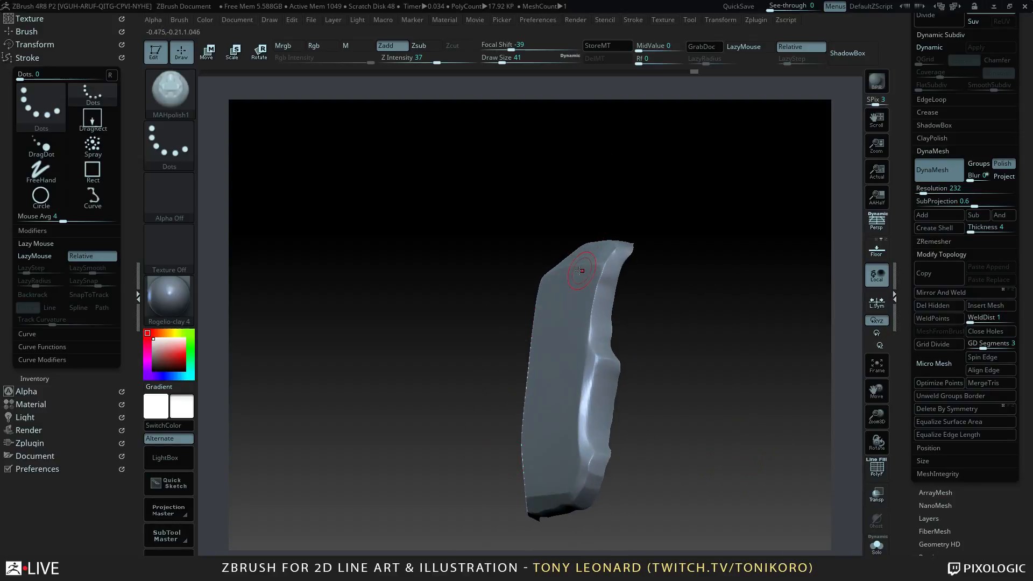
pyautogui.press('b')
pyautogui.press('t')
pyautogui.press('d')
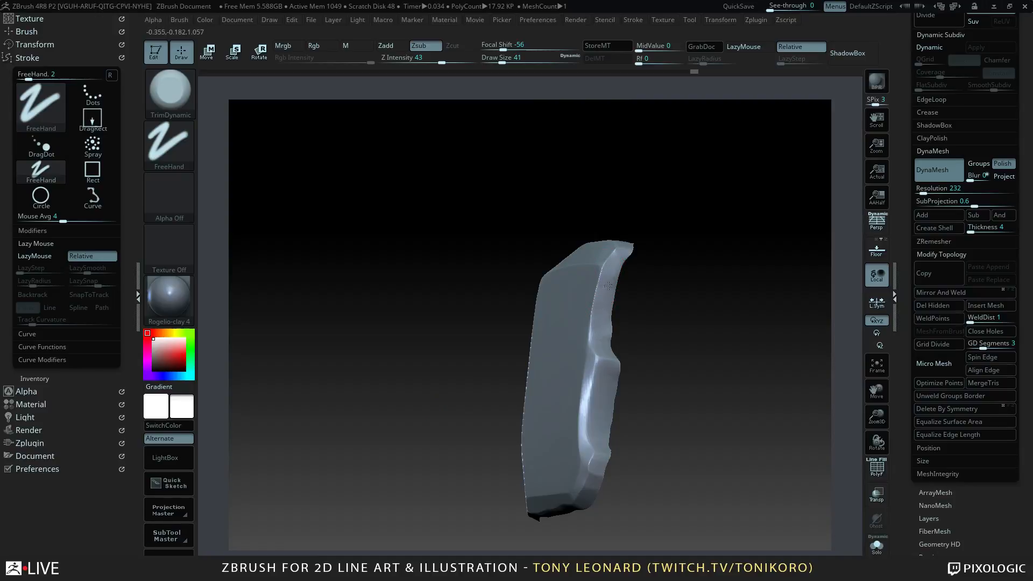
pyautogui.moveTo(625, 372); pyautogui.dragTo(636, 385)
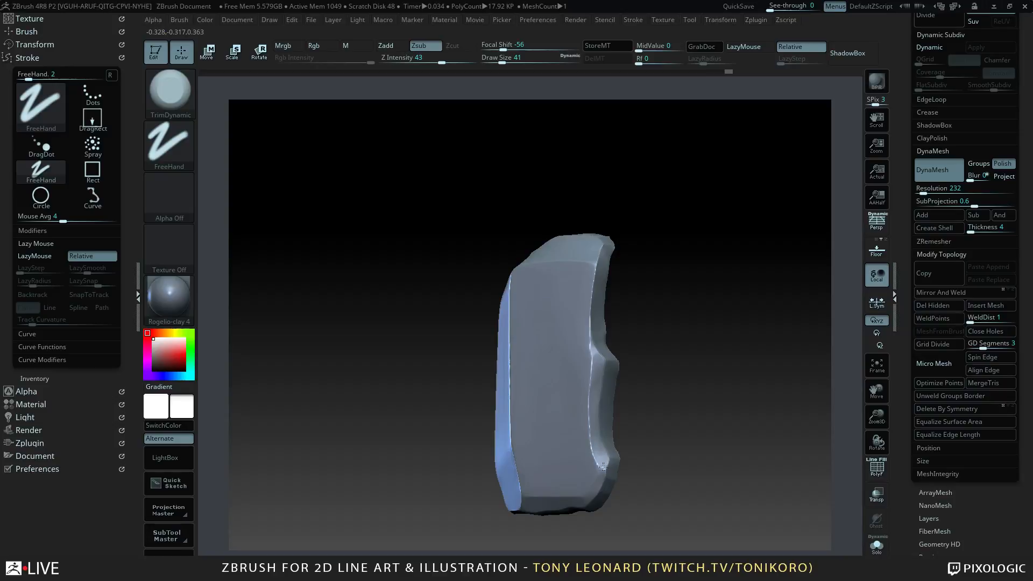
pyautogui.moveTo(587, 505); pyautogui.dragTo(627, 473)
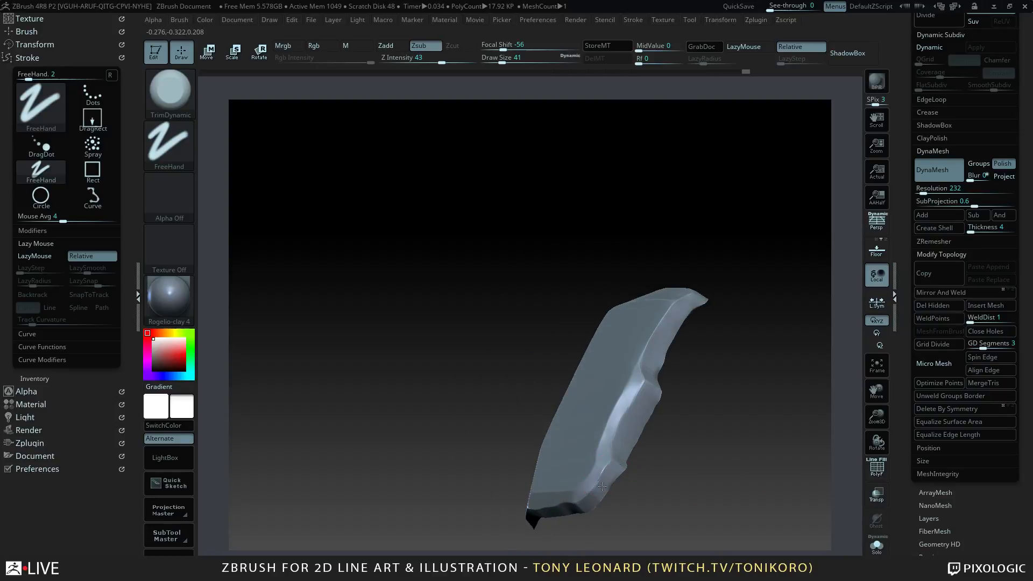
pyautogui.moveTo(697, 518); pyautogui.dragTo(657, 401)
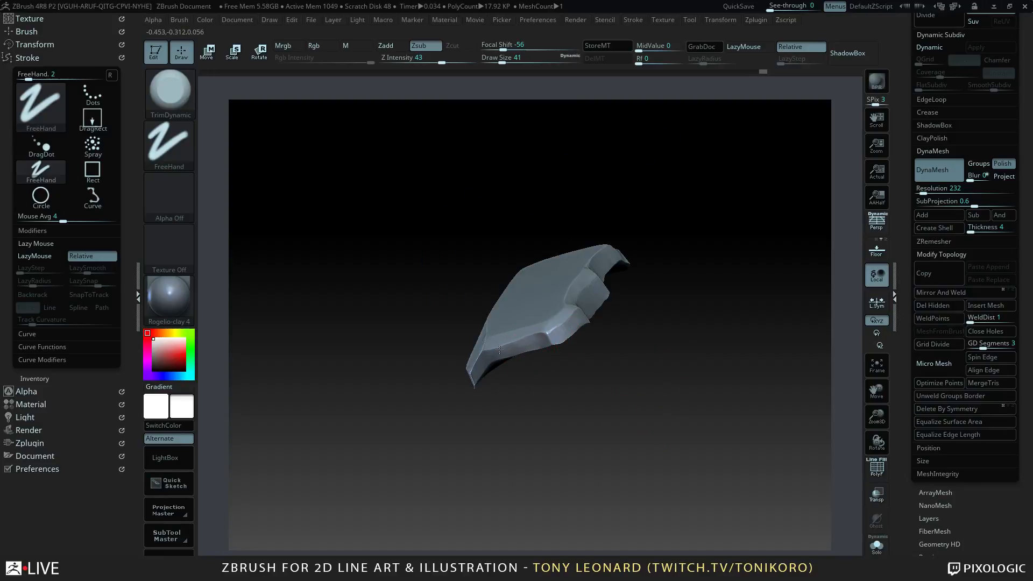
pyautogui.moveTo(576, 387)
pyautogui.mouseDown()
pyautogui.moveTo(646, 404)
pyautogui.moveTo(652, 354)
pyautogui.moveTo(493, 358)
pyautogui.moveTo(469, 376)
pyautogui.mouseUp()
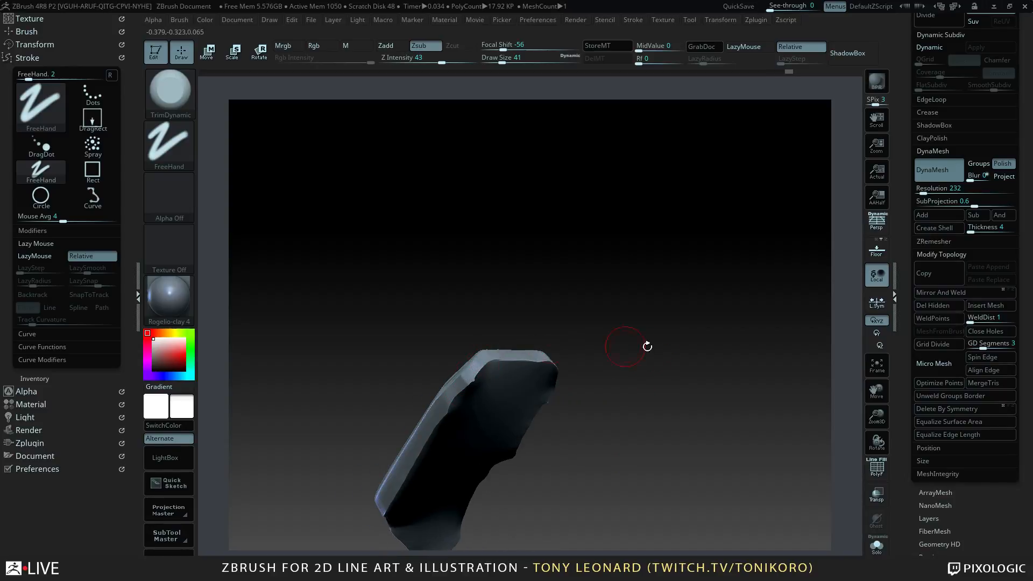
# - Flatten the panel's broad top face with the hPolish brush, raising the draw size to 124
pyautogui.moveTo(647, 346)
pyautogui.mouseDown()
pyautogui.moveTo(689, 477)
pyautogui.moveTo(694, 428)
pyautogui.moveTo(641, 426)
pyautogui.mouseUp()
pyautogui.press('b')
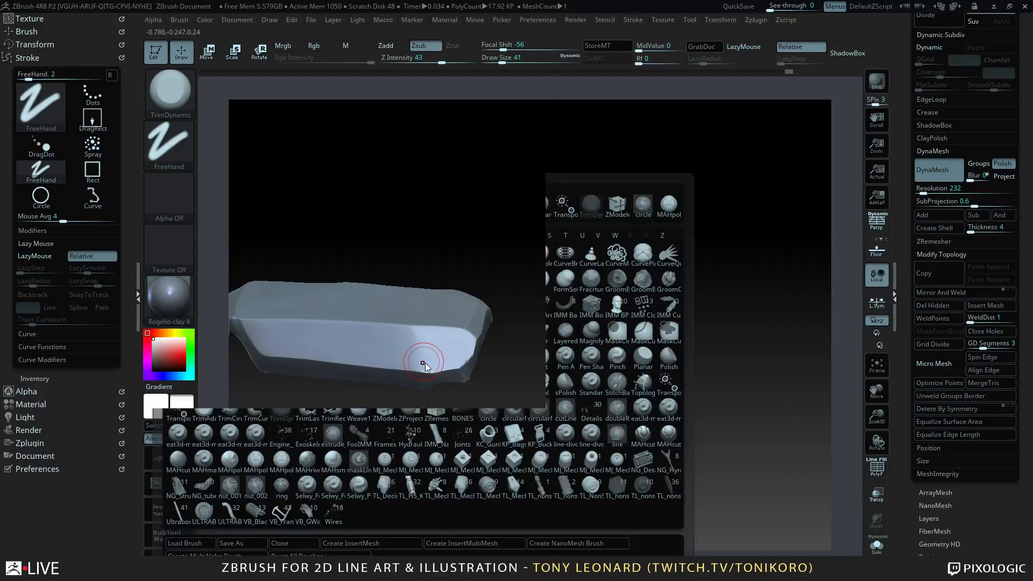
pyautogui.press('h')
pyautogui.press('p')
pyautogui.moveTo(507, 304)
pyautogui.mouseDown()
pyautogui.moveTo(528, 372)
pyautogui.moveTo(469, 371)
pyautogui.moveTo(564, 351)
pyautogui.moveTo(610, 405)
pyautogui.moveTo(615, 425)
pyautogui.moveTo(600, 406)
pyautogui.moveTo(610, 446)
pyautogui.moveTo(639, 455)
pyautogui.moveTo(566, 392)
pyautogui.moveTo(611, 340)
pyautogui.moveTo(613, 392)
pyautogui.moveTo(753, 320)
pyautogui.mouseUp()
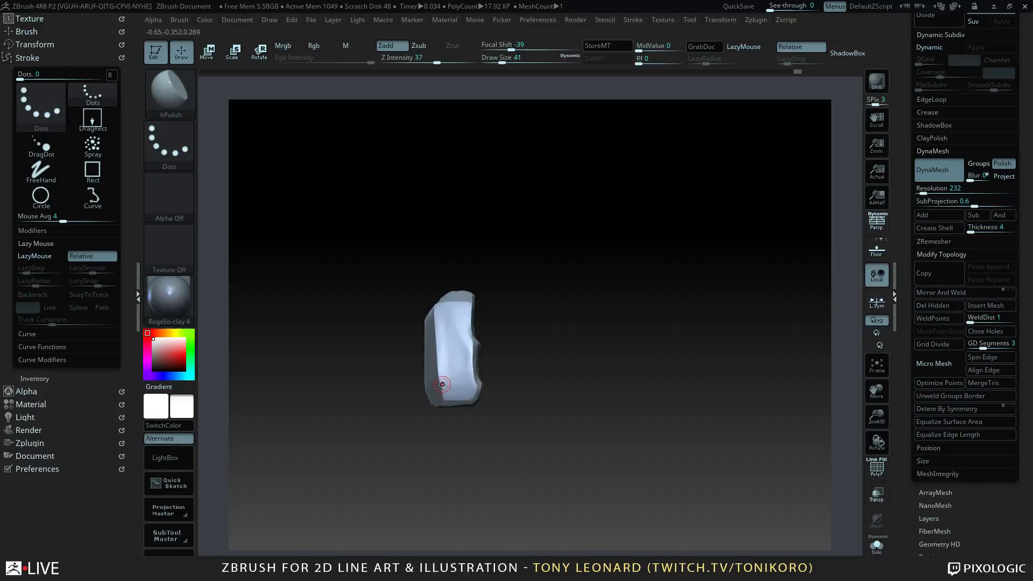
pyautogui.press('b')
pyautogui.moveTo(474, 342)
pyautogui.mouseDown()
pyautogui.moveTo(468, 358)
pyautogui.moveTo(461, 339)
pyautogui.mouseUp()
pyautogui.press('h')
pyautogui.click(564, 308)
pyautogui.press('s')
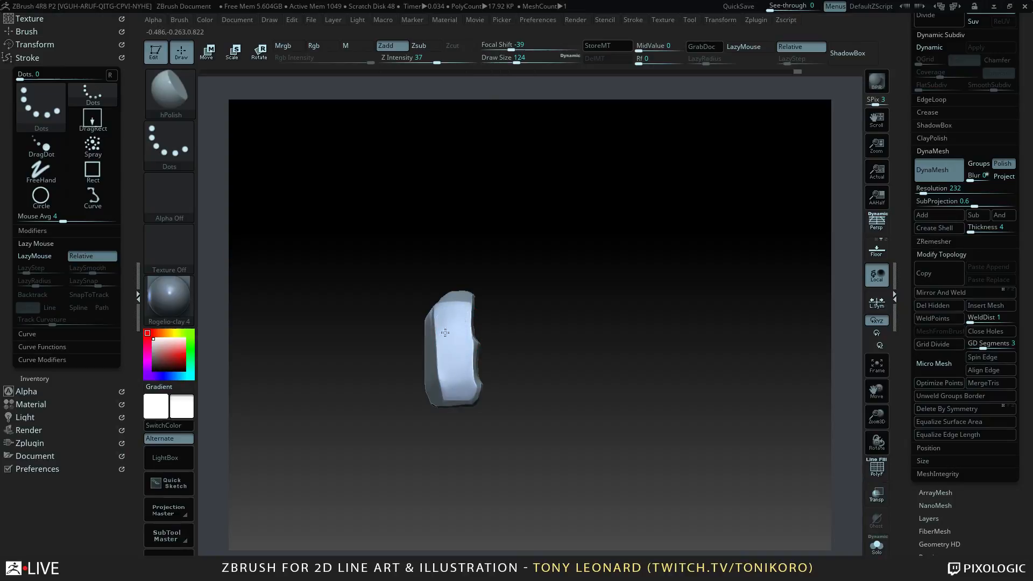
# - Mirror and weld the polished panel to create its counterpart on the opposite side
pyautogui.moveTo(567, 413)
pyautogui.mouseDown()
pyautogui.moveTo(607, 430)
pyautogui.moveTo(643, 425)
pyautogui.moveTo(657, 454)
pyautogui.moveTo(630, 481)
pyautogui.moveTo(667, 405)
pyautogui.moveTo(643, 371)
pyautogui.moveTo(685, 479)
pyautogui.mouseUp()
pyautogui.moveTo(904, 425); pyautogui.dragTo(904, 388)
pyautogui.click(941, 255)
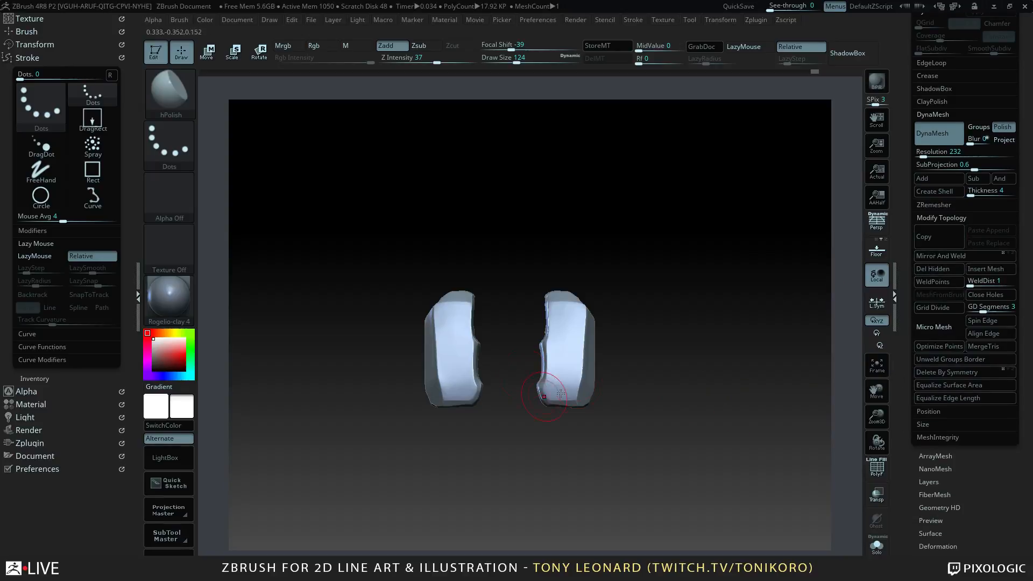
# - Show the ship body subtool PM3D_Cube3D_1 together with the mirrored panels
pyautogui.moveTo(896, 89); pyautogui.dragTo(910, 186)
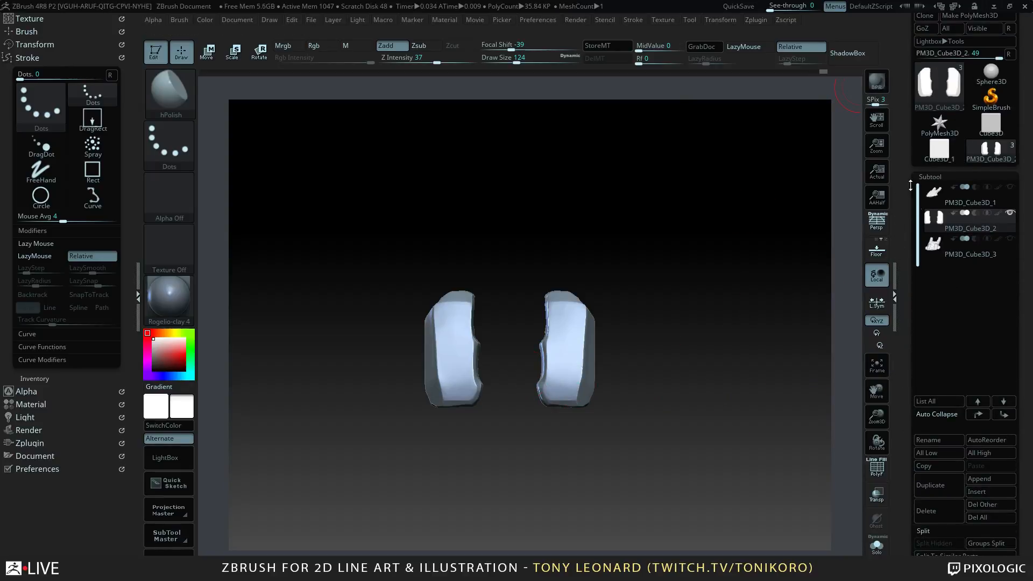
pyautogui.click(1011, 187)
pyautogui.moveTo(721, 223); pyautogui.dragTo(710, 253)
pyautogui.click(1010, 213)
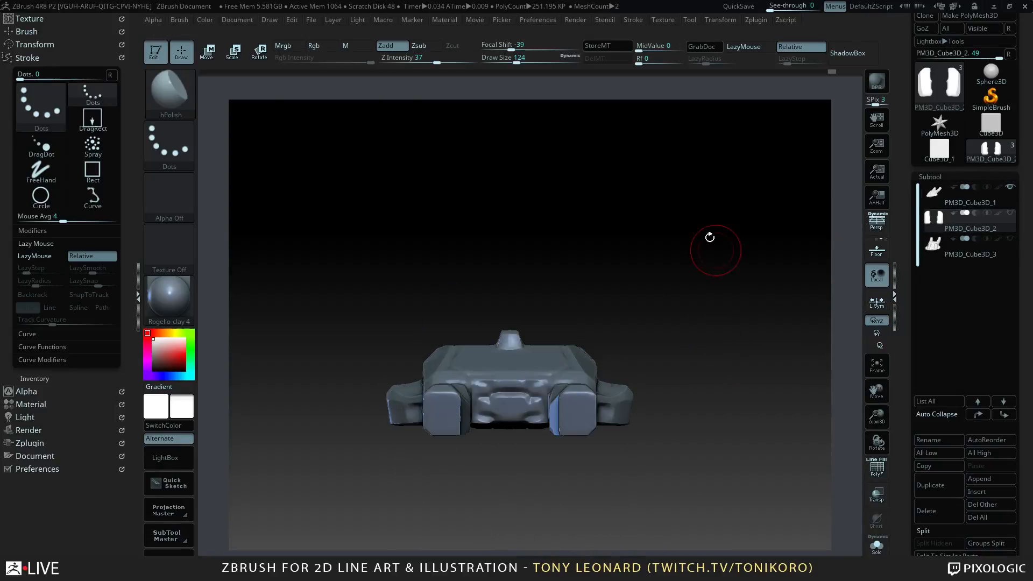
# - Shift the mirrored panels sideways with a horizontal Transpose Move line about 0.73 units long and check their fit on the hull
pyautogui.press('w')
pyautogui.moveTo(584, 350)
pyautogui.mouseDown()
pyautogui.moveTo(634, 296)
pyautogui.moveTo(603, 333)
pyautogui.moveTo(672, 366)
pyautogui.moveTo(715, 417)
pyautogui.mouseUp()
pyautogui.hotkey('ctrl', 'z')
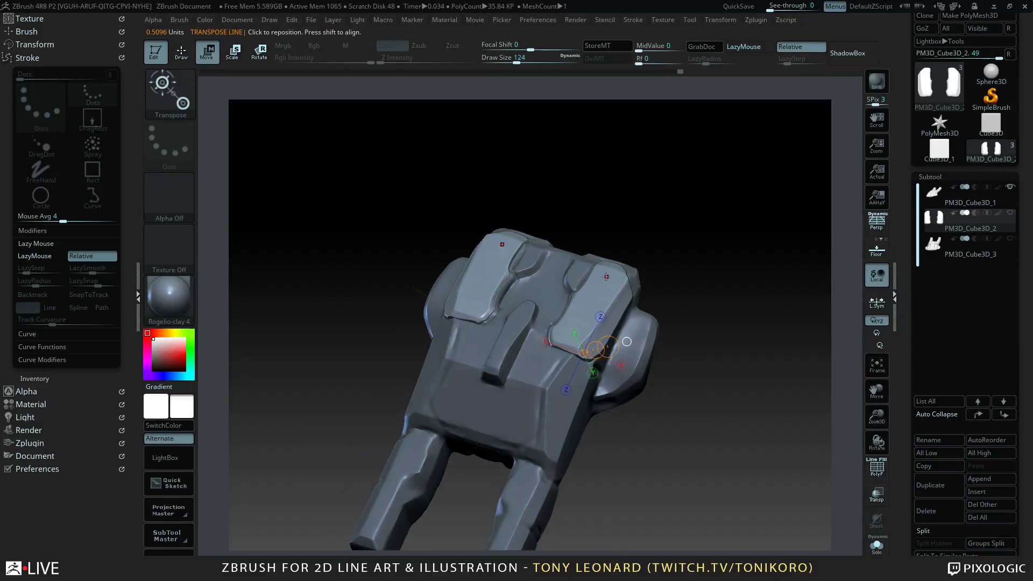
pyautogui.moveTo(749, 369); pyautogui.dragTo(751, 433)
pyautogui.keyDown('shift'); pyautogui.moveTo(573, 292); pyautogui.dragTo(609, 292); pyautogui.keyUp('shift')
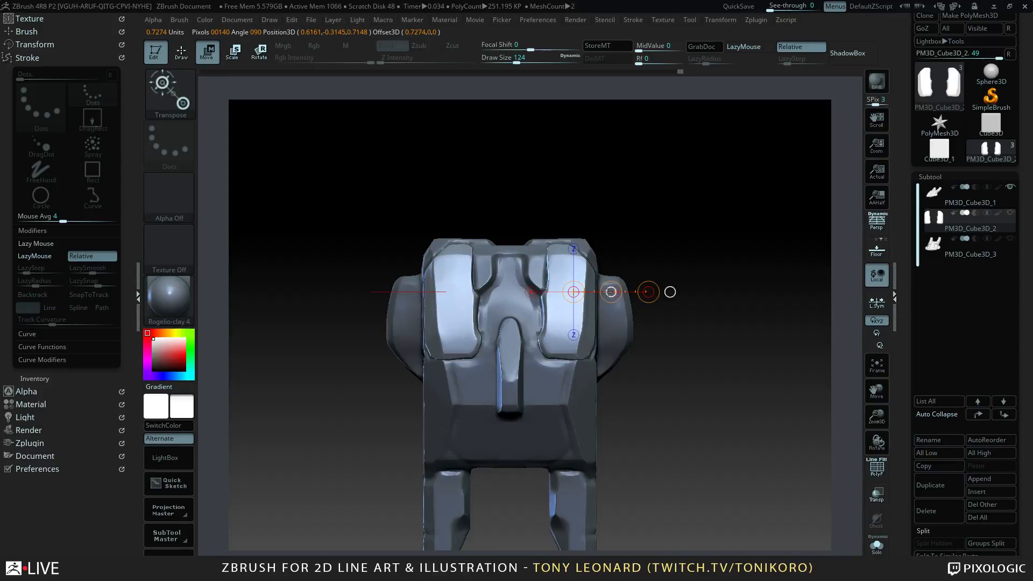
pyautogui.moveTo(707, 274); pyautogui.dragTo(682, 309)
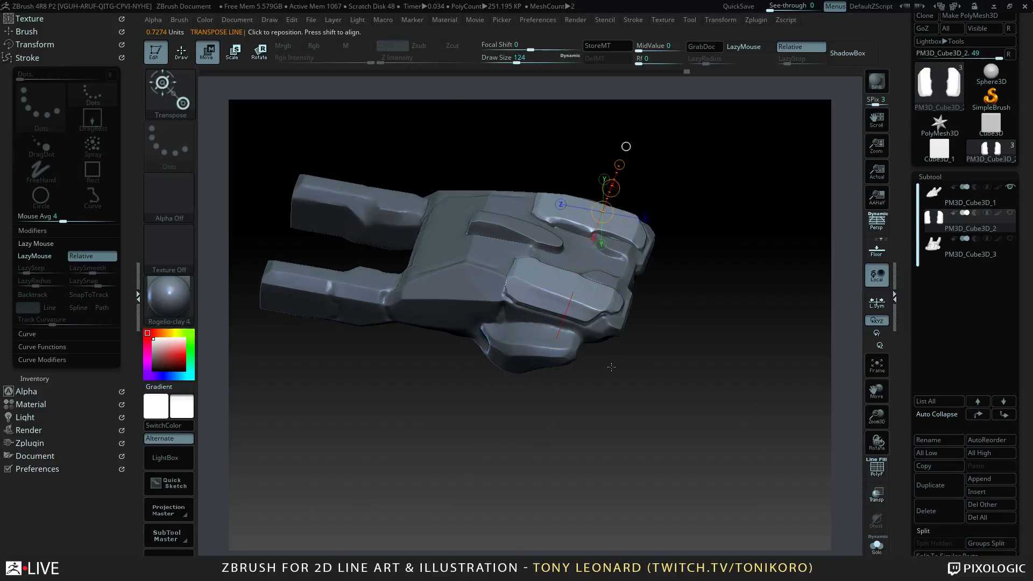
pyautogui.moveTo(694, 428); pyautogui.dragTo(588, 437)
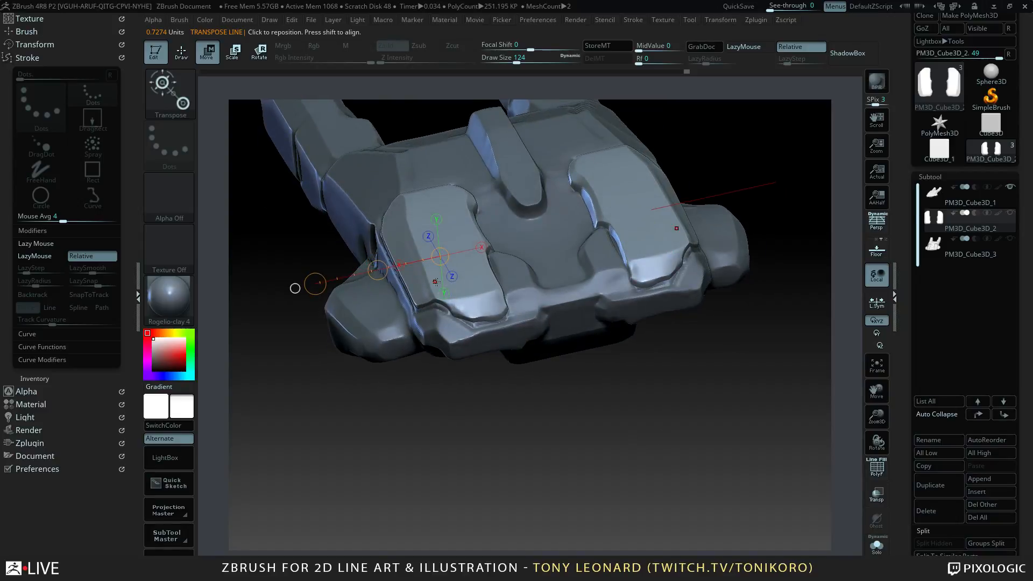
pyautogui.moveTo(498, 449); pyautogui.dragTo(490, 387)
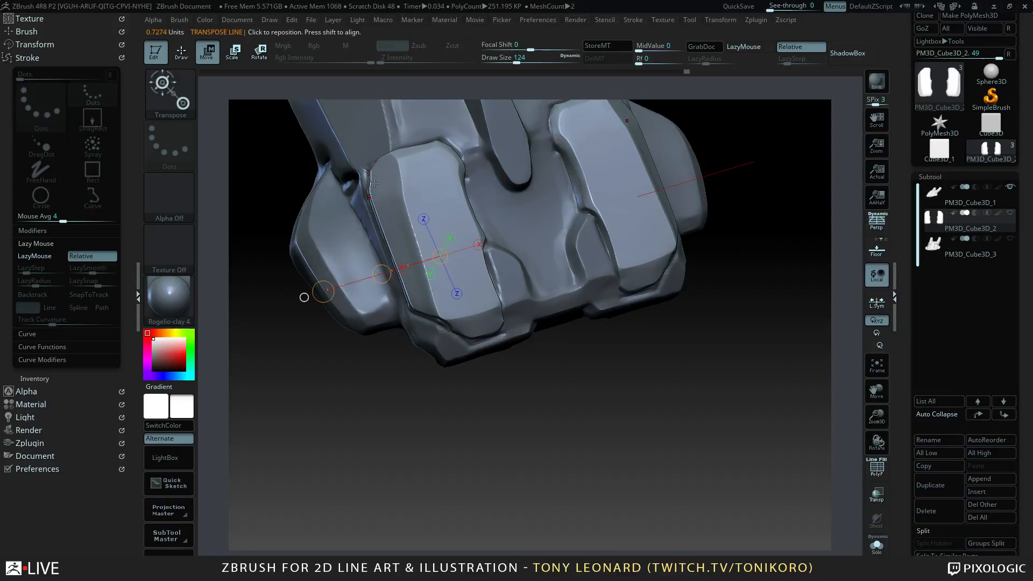
# - Draw crosswise Topology curves down the outer side face of the forward prong, using a draw size of 18
pyautogui.moveTo(557, 371); pyautogui.dragTo(708, 351)
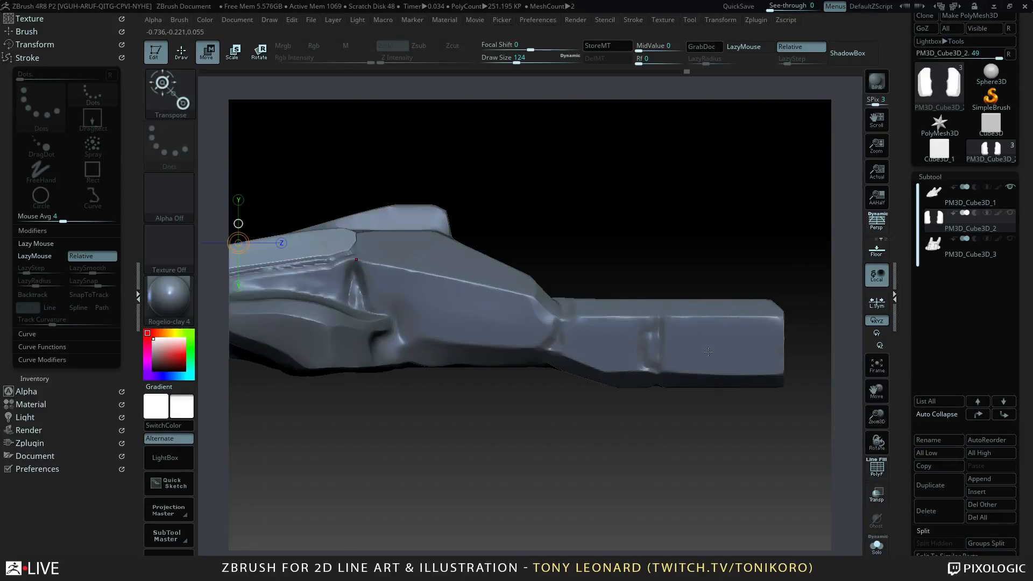
pyautogui.keyDown('alt'); pyautogui.moveTo(690, 254); pyautogui.dragTo(592, 235); pyautogui.keyUp('alt')
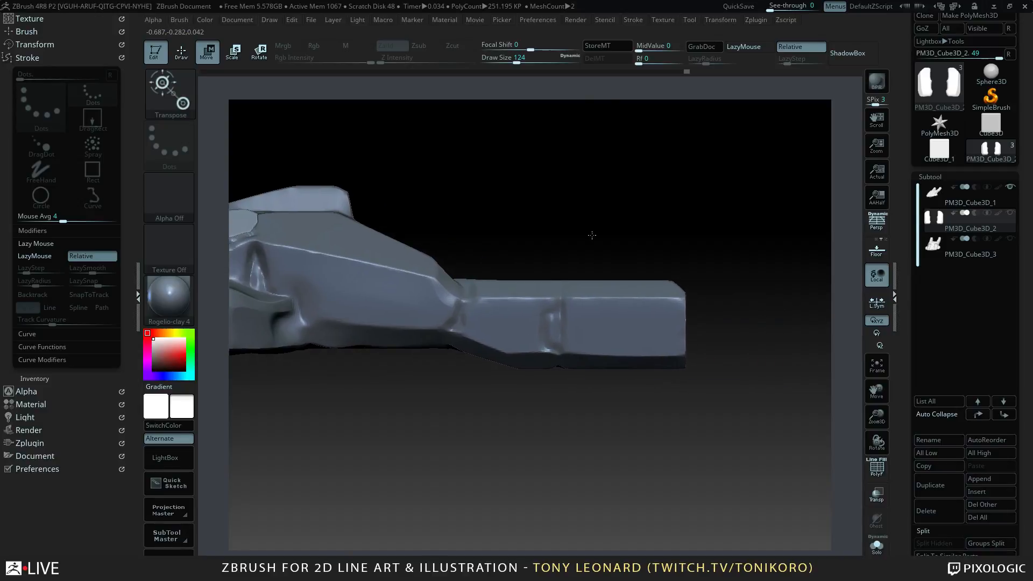
pyautogui.press('b')
pyautogui.press('t')
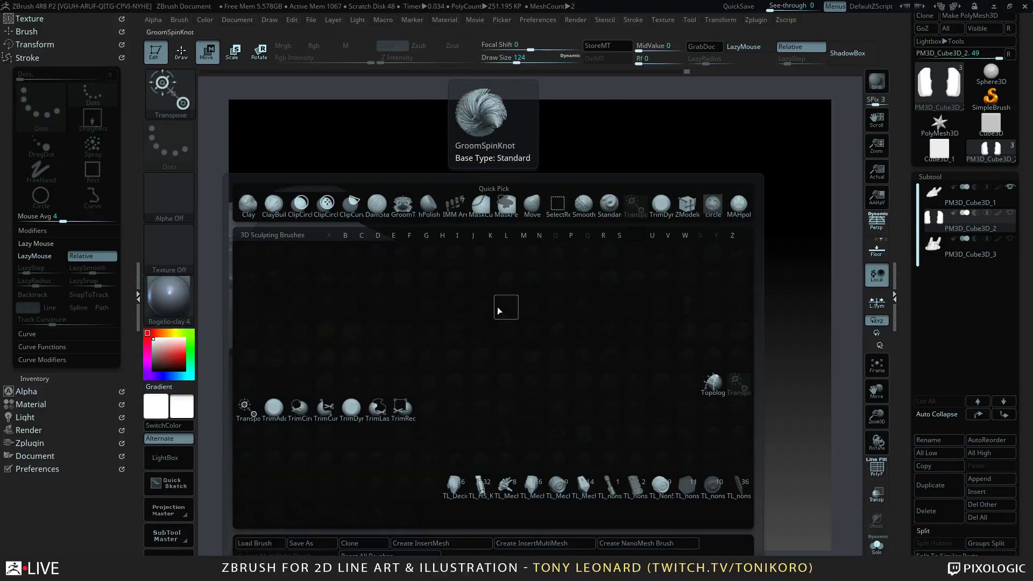
pyautogui.click(714, 383)
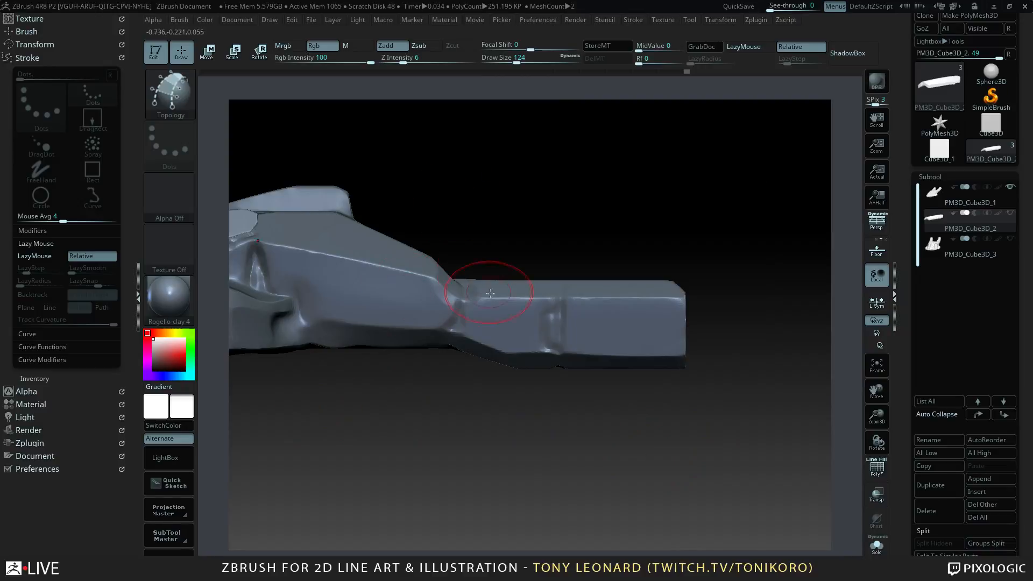
pyautogui.press('s')
pyautogui.moveTo(479, 308); pyautogui.dragTo(467, 311)
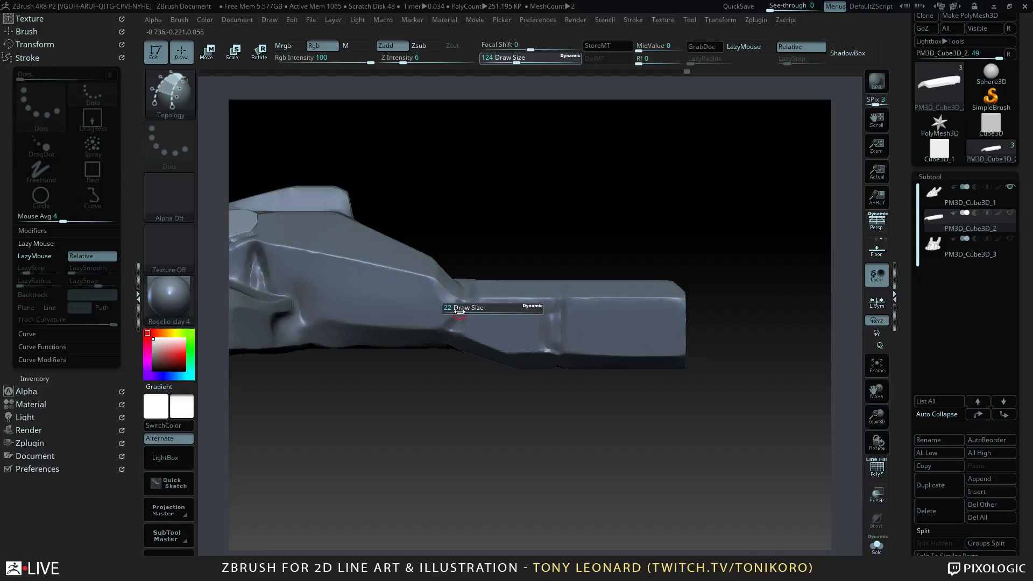
pyautogui.moveTo(459, 311); pyautogui.dragTo(457, 311)
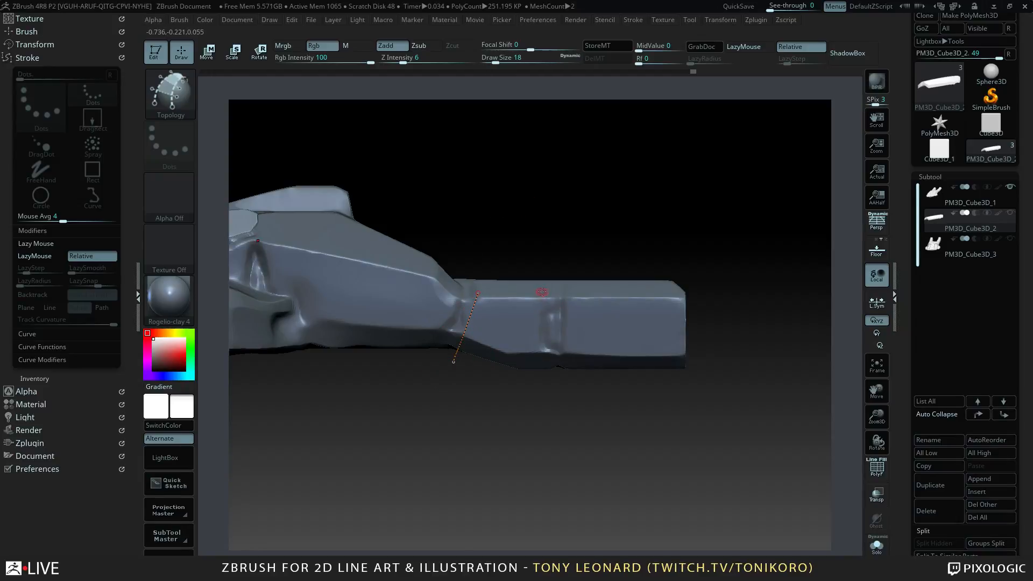
pyautogui.moveTo(542, 317); pyautogui.dragTo(545, 369)
pyautogui.keyDown('alt'); pyautogui.click(542, 313); pyautogui.keyUp('alt')
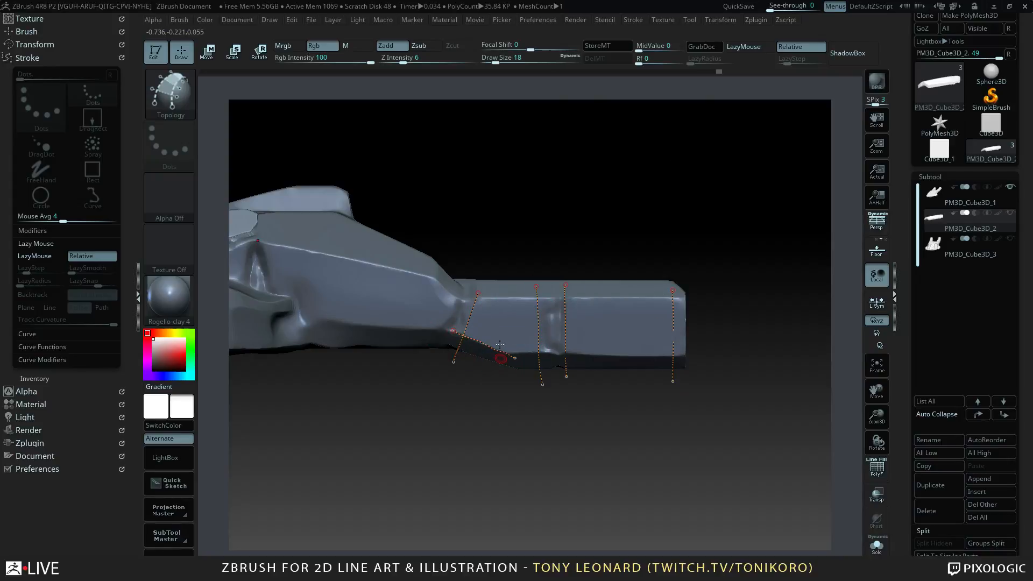
pyautogui.moveTo(512, 289); pyautogui.dragTo(503, 388)
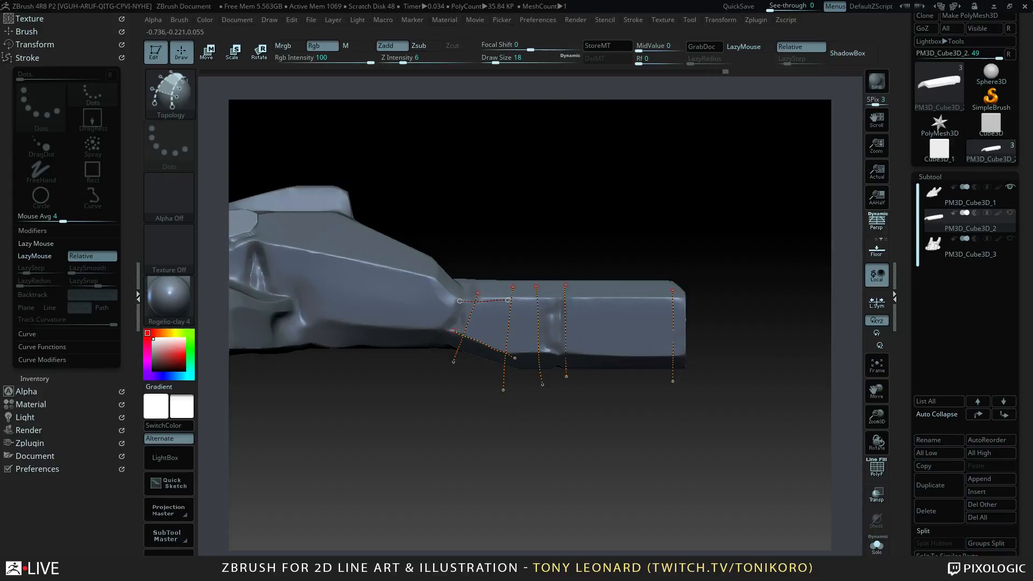
# - Draw lengthwise Topology curves along the upper and lower edges of the prong's side face, crossing the crosswise curves
pyautogui.moveTo(511, 300); pyautogui.dragTo(524, 299)
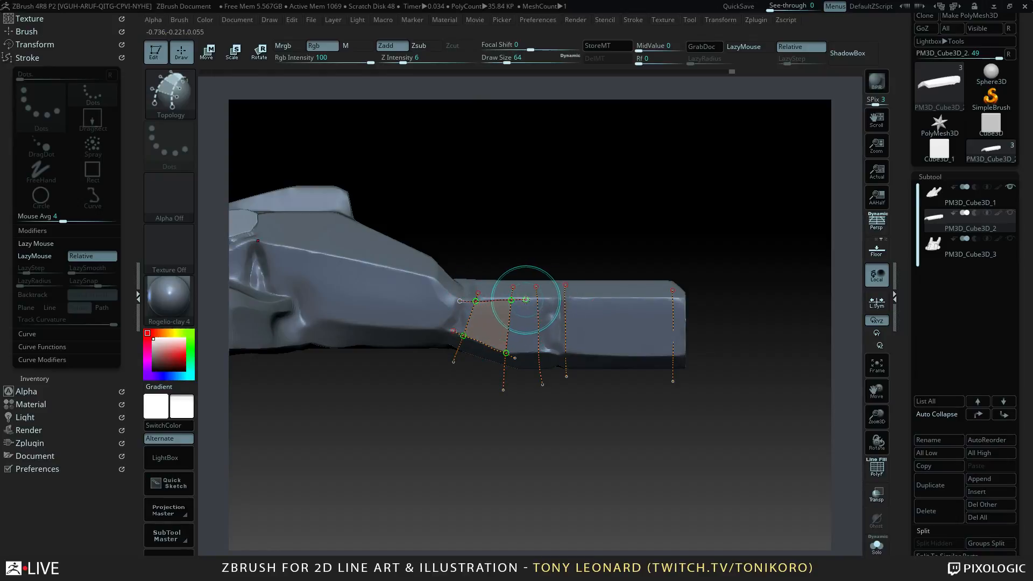
pyautogui.moveTo(525, 298); pyautogui.dragTo(586, 296)
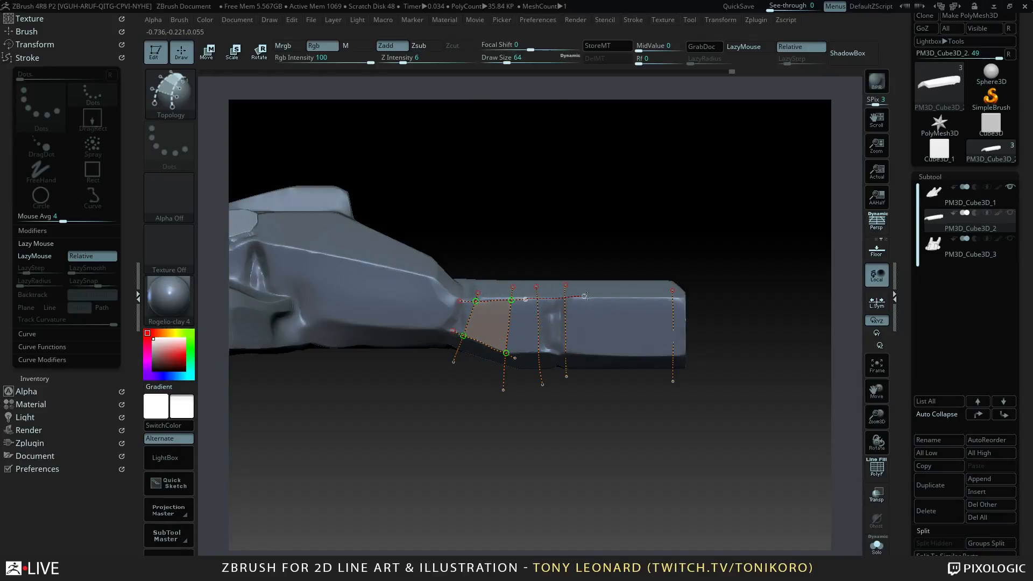
pyautogui.moveTo(689, 297); pyautogui.dragTo(688, 297)
pyautogui.moveTo(657, 354); pyautogui.dragTo(687, 355)
pyautogui.hotkey('ctrl', 'z')
pyautogui.moveTo(506, 352); pyautogui.dragTo(521, 353)
pyautogui.moveTo(682, 351); pyautogui.dragTo(689, 351)
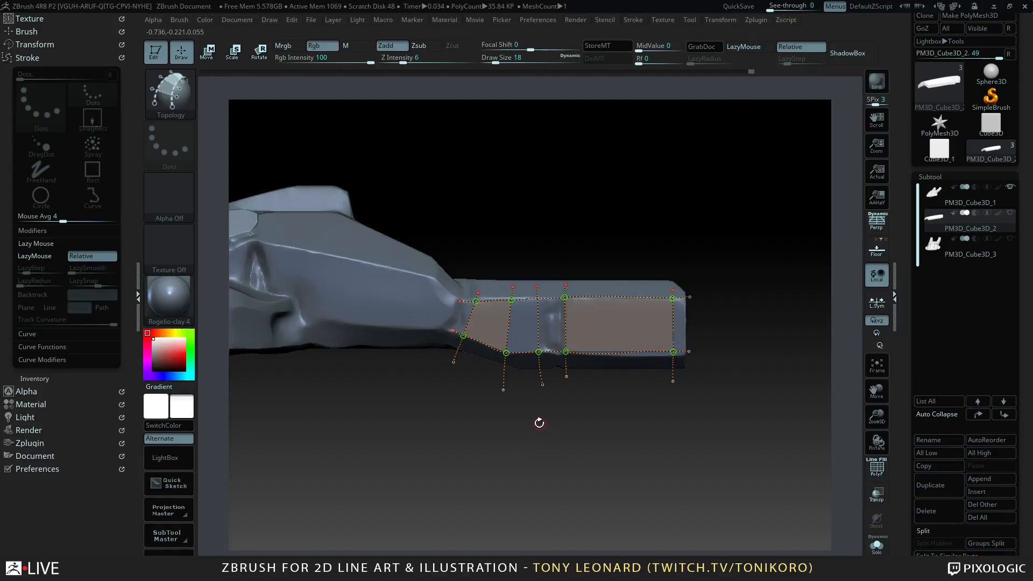
# - Trim the loose curve ends and redraw the missing crosswise curve to close the middle faces on the prong's side
pyautogui.moveTo(518, 449); pyautogui.dragTo(562, 449)
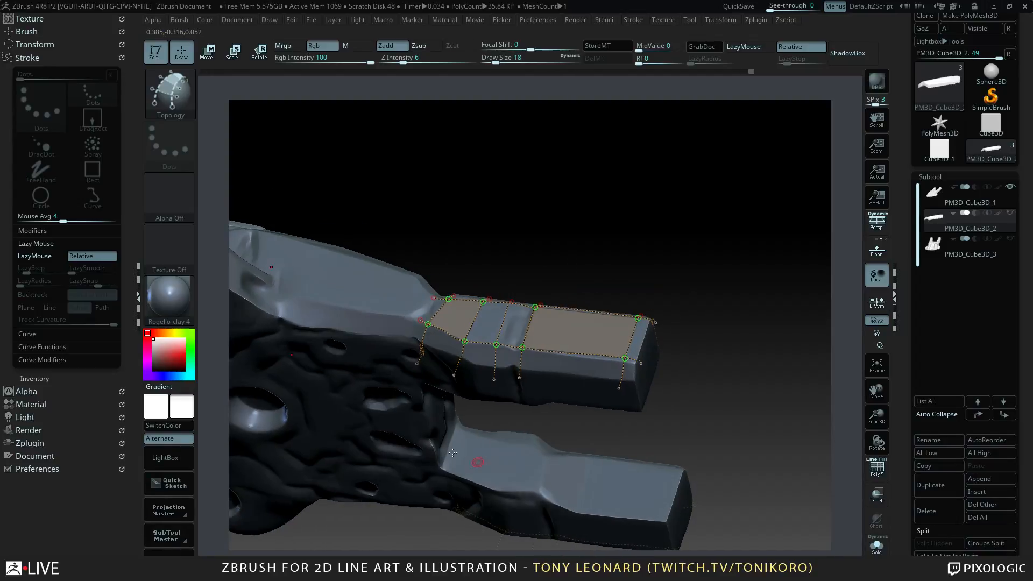
pyautogui.click(449, 401)
pyautogui.moveTo(723, 399); pyautogui.dragTo(542, 418)
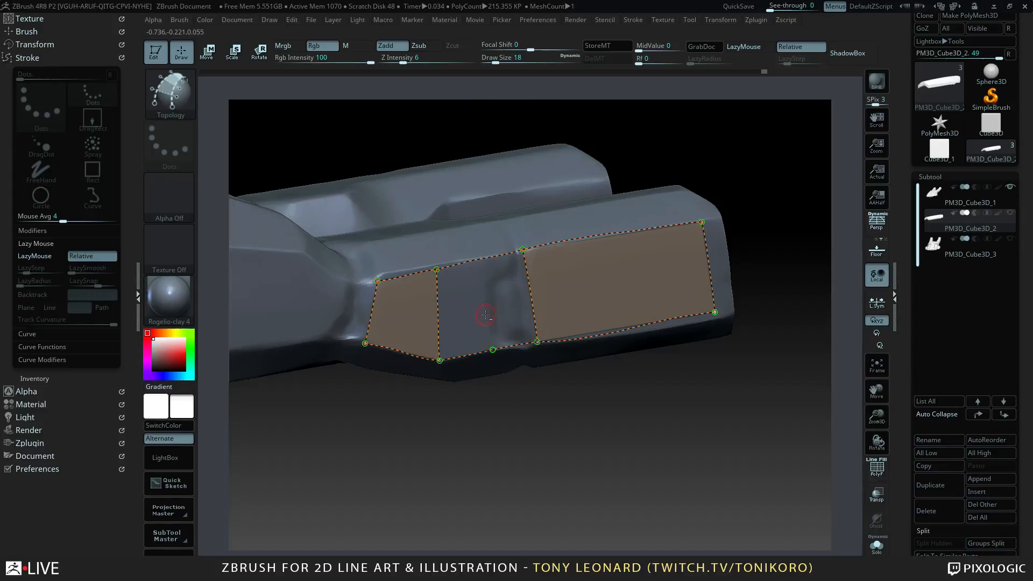
pyautogui.moveTo(477, 239)
pyautogui.mouseDown()
pyautogui.moveTo(485, 325)
pyautogui.moveTo(416, 336)
pyautogui.moveTo(416, 345)
pyautogui.mouseUp()
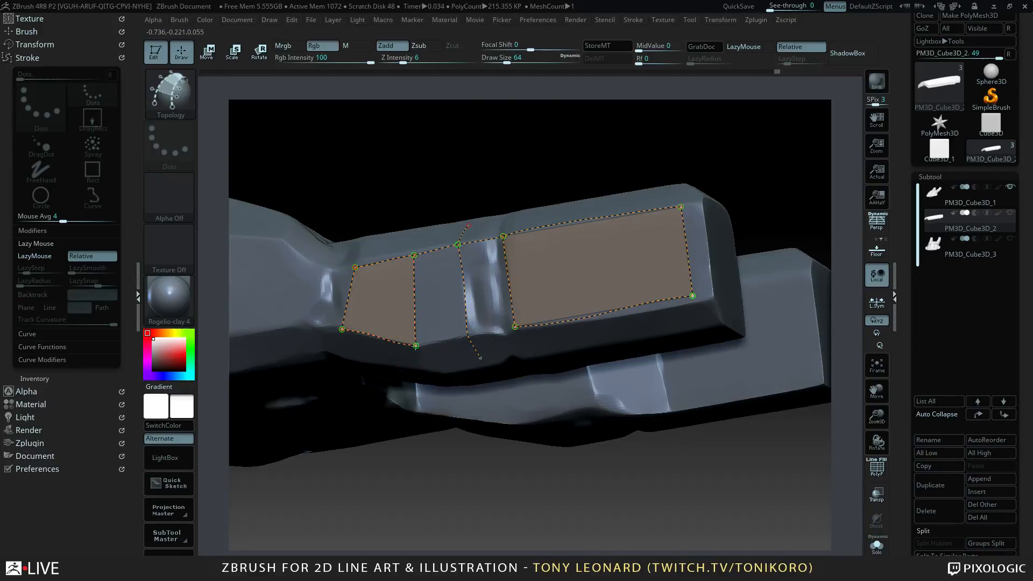
pyautogui.moveTo(514, 326); pyautogui.dragTo(515, 327)
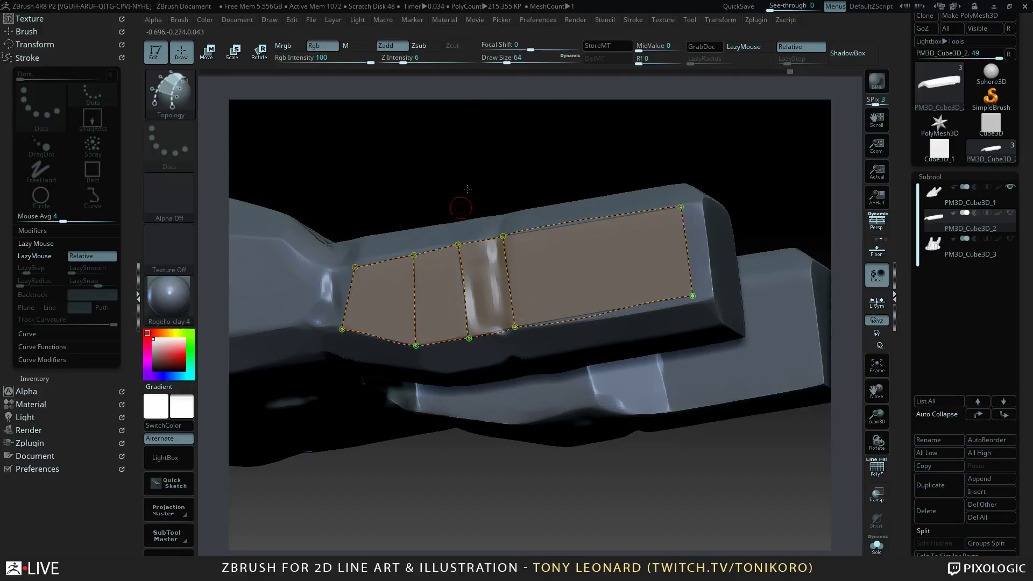
# - Outline the first face on the prong's upper bevel with curves from the side outline's corners at the hull end
pyautogui.moveTo(635, 166); pyautogui.dragTo(350, 257)
pyautogui.press(']')
pyautogui.press(']')
pyautogui.press(']')
pyautogui.press(']')
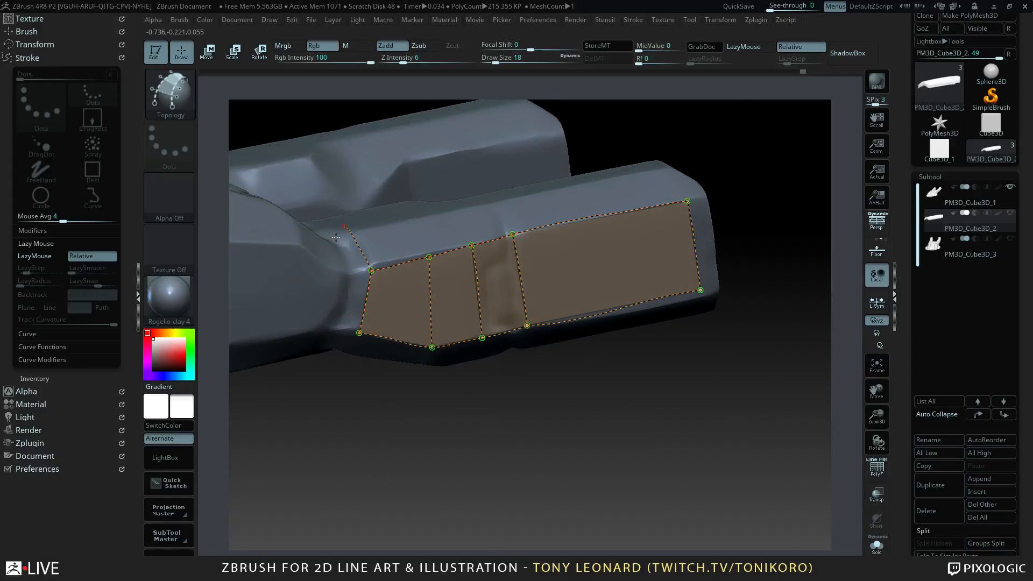
pyautogui.moveTo(338, 238); pyautogui.dragTo(419, 217)
pyautogui.moveTo(429, 257); pyautogui.dragTo(429, 257)
pyautogui.moveTo(553, 239); pyautogui.dragTo(472, 221)
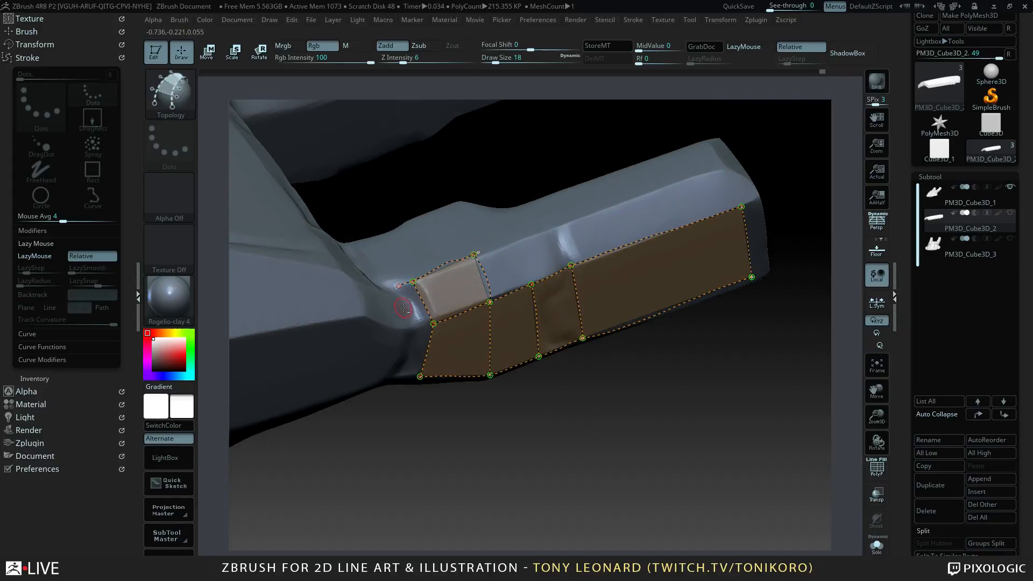
pyautogui.moveTo(472, 401); pyautogui.dragTo(629, 366)
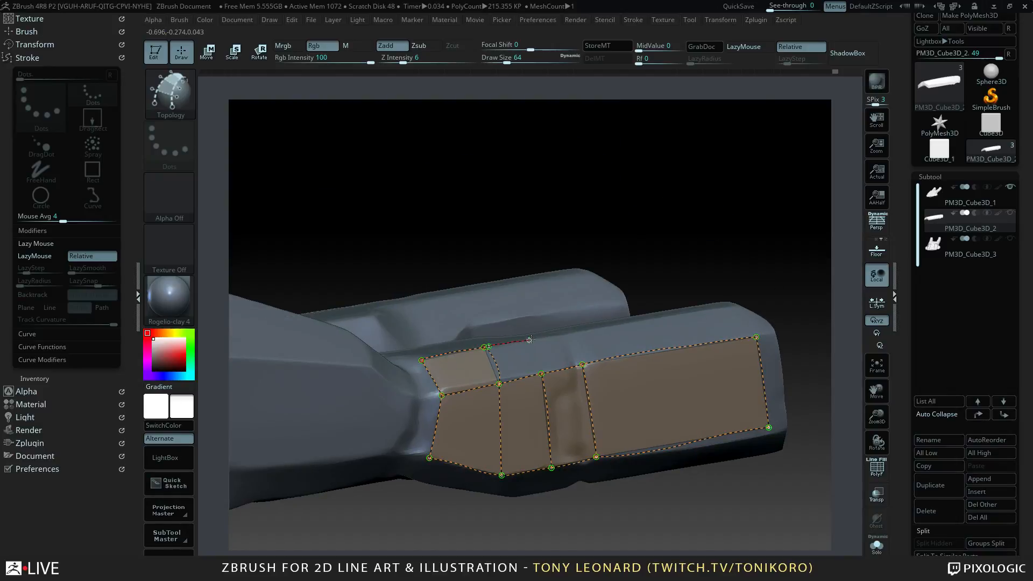
pyautogui.moveTo(530, 339); pyautogui.dragTo(542, 372)
pyautogui.moveTo(667, 253); pyautogui.dragTo(700, 307)
pyautogui.keyDown('alt'); pyautogui.moveTo(606, 388); pyautogui.dragTo(546, 424); pyautogui.keyUp('alt')
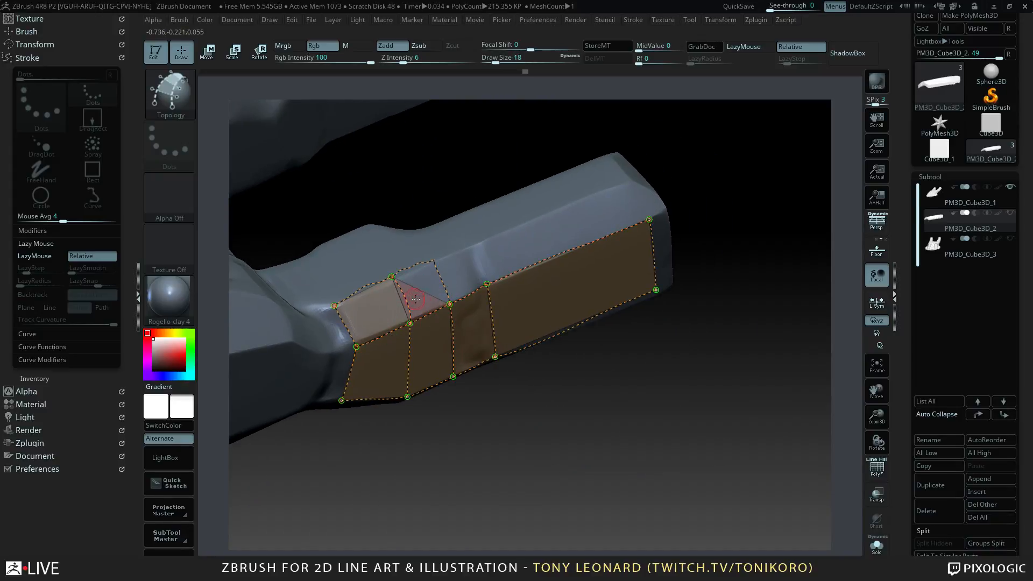
pyautogui.hotkey('ctrl', 'z')
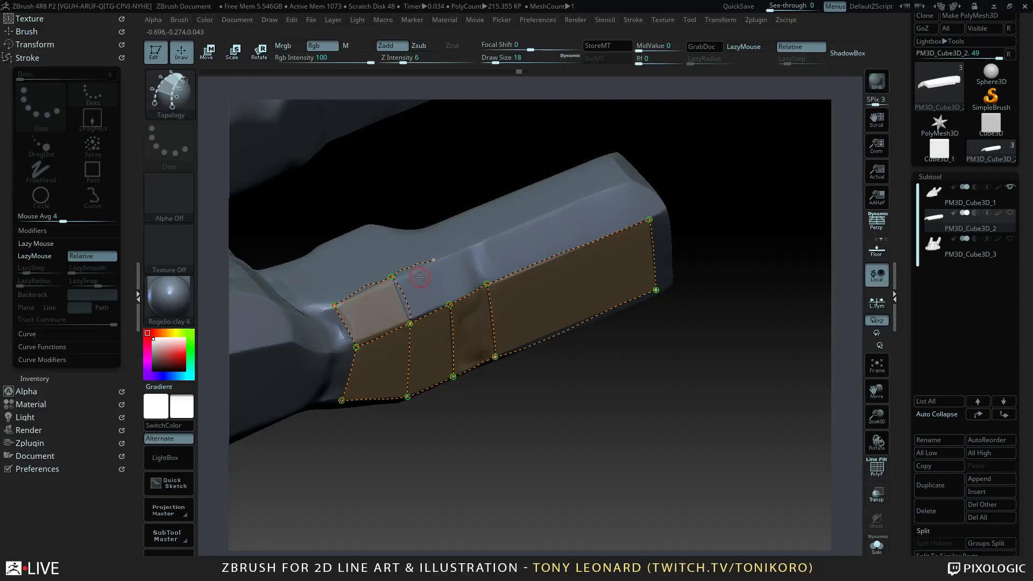
pyautogui.click(449, 323)
pyautogui.hotkey('ctrl', 'z')
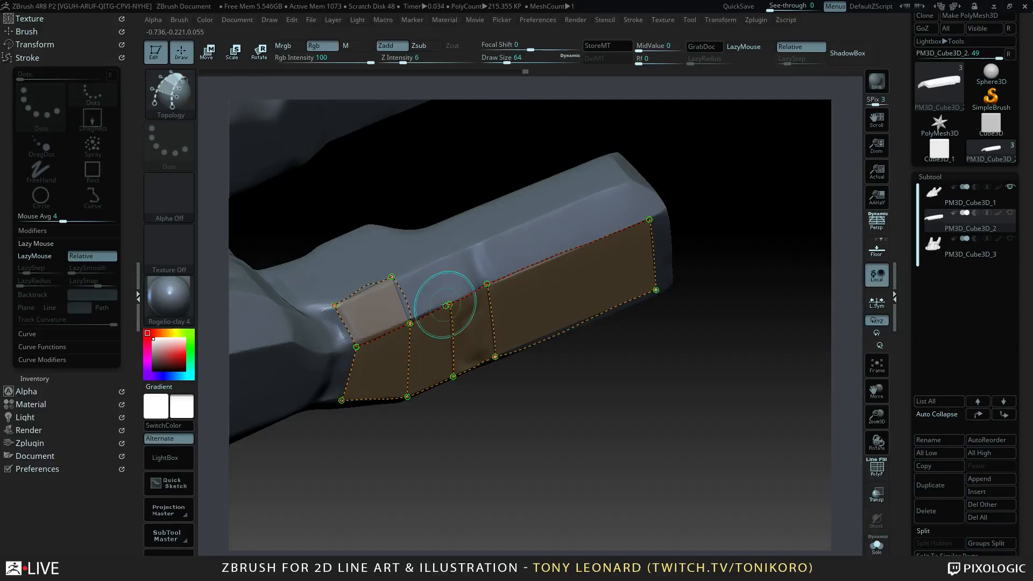
# - Add two more faces along the upper bevel by drawing crosswise curves up from the side outline and joining their tops
pyautogui.moveTo(449, 305)
pyautogui.mouseDown()
pyautogui.moveTo(485, 281)
pyautogui.moveTo(460, 241)
pyautogui.mouseUp()
pyautogui.moveTo(391, 276); pyautogui.dragTo(392, 276)
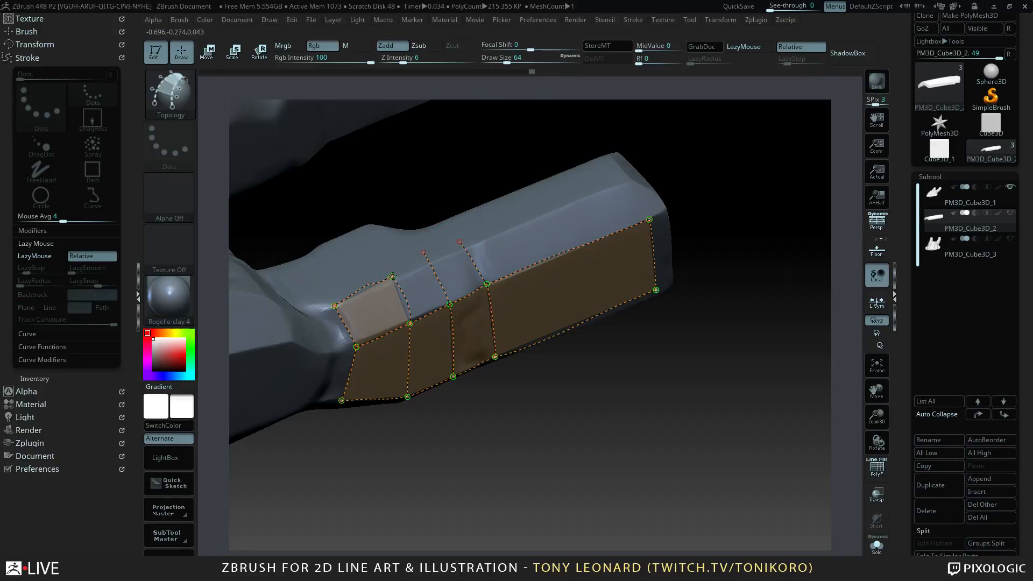
pyautogui.moveTo(474, 243); pyautogui.dragTo(477, 241)
pyautogui.moveTo(639, 398); pyautogui.dragTo(713, 389)
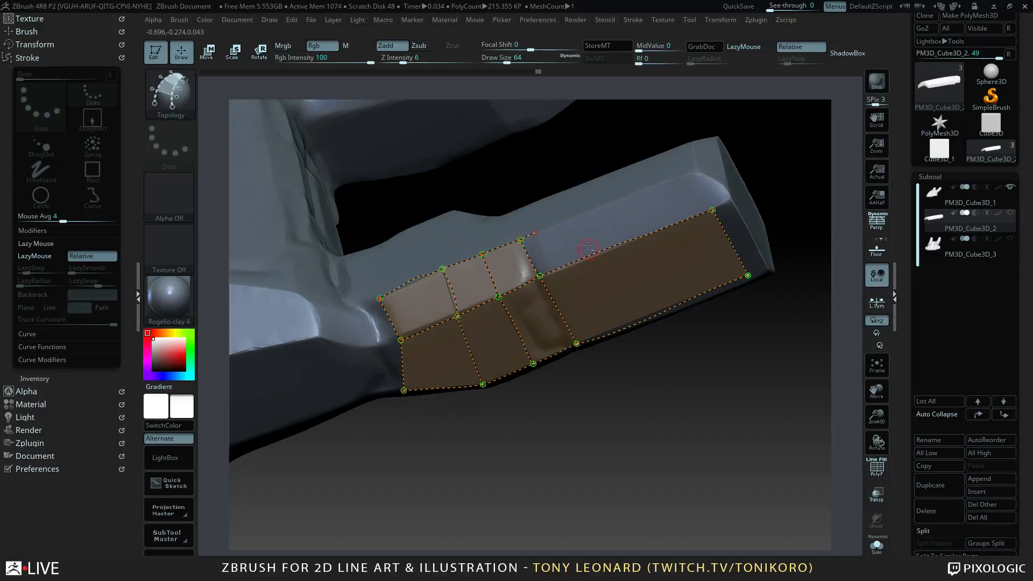
# - Generate the panel geometry from the Topology curves on the prong and check its shape from several angles
pyautogui.moveTo(718, 450); pyautogui.dragTo(599, 365)
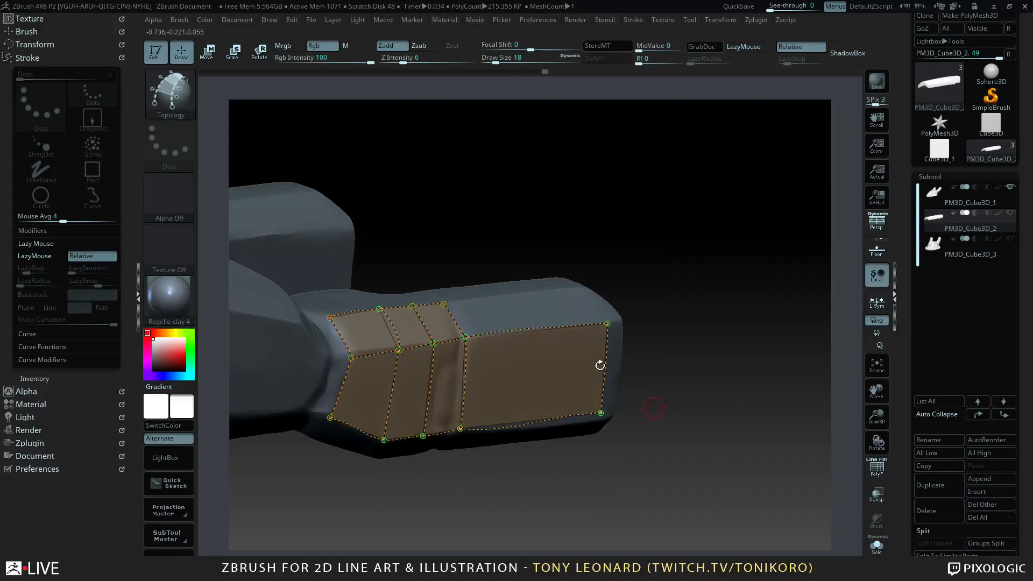
pyautogui.click(561, 308)
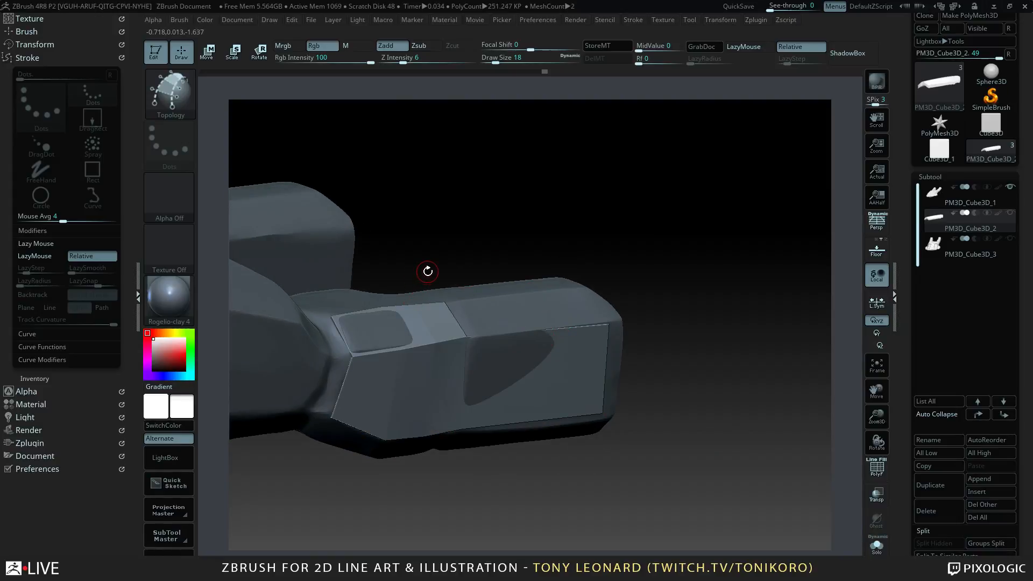
pyautogui.moveTo(615, 268); pyautogui.dragTo(686, 447)
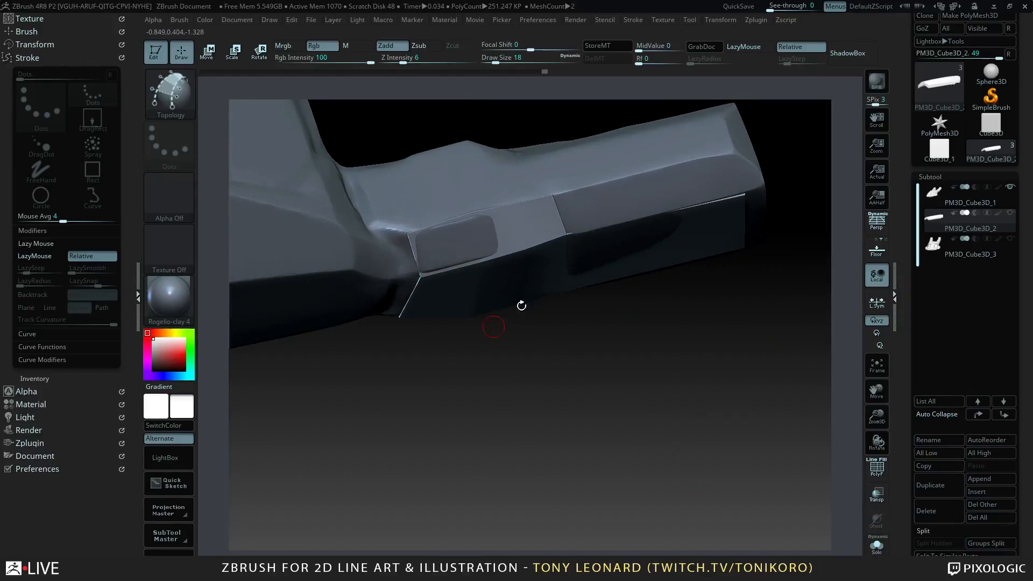
pyautogui.moveTo(521, 305); pyautogui.dragTo(602, 413)
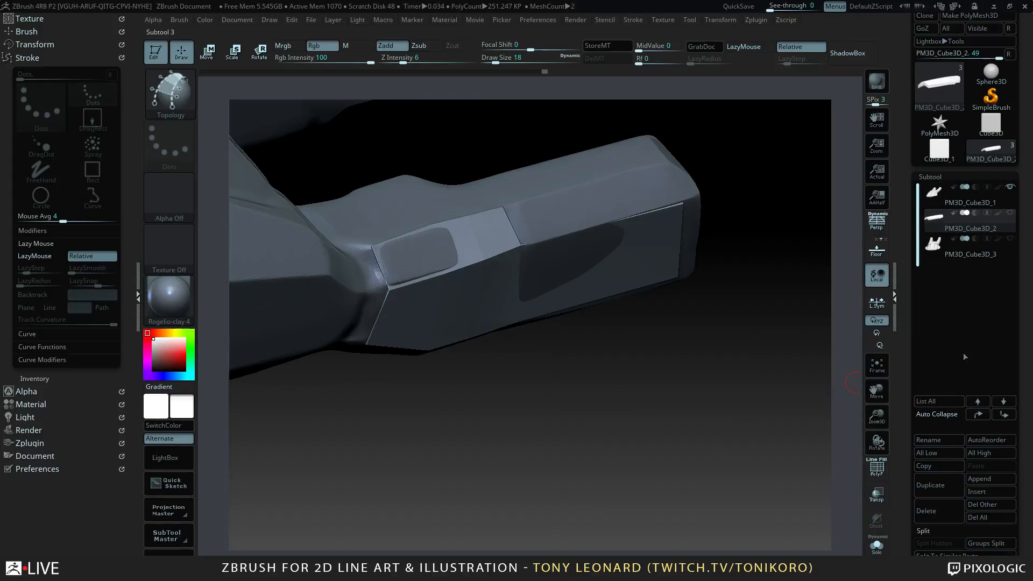
# - Split the unmasked points into their own subtool and select the new panel subtool PM3D_Cube3D_4
pyautogui.scroll(-3, 907, 405)
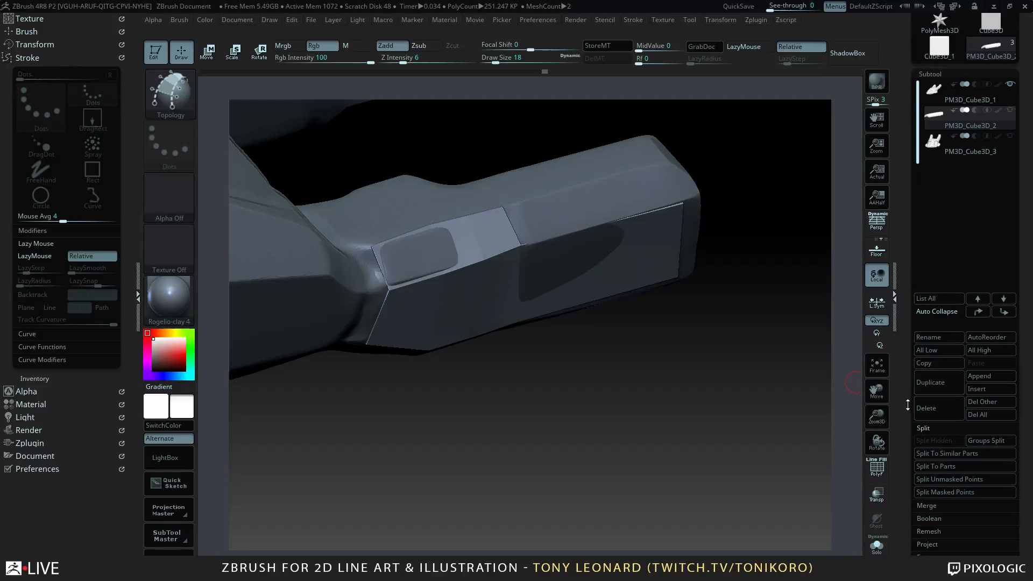
pyautogui.click(941, 481)
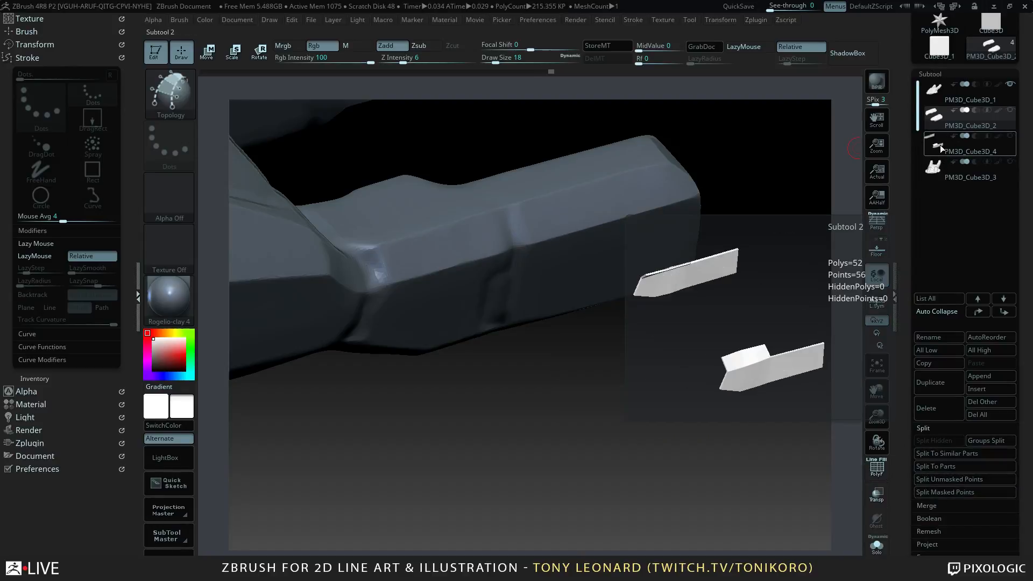
pyautogui.click(939, 149)
# - Shift the new prong panels outward from the prongs with a horizontal Transpose Move line about 0.73 units long
pyautogui.moveTo(751, 421); pyautogui.dragTo(831, 412)
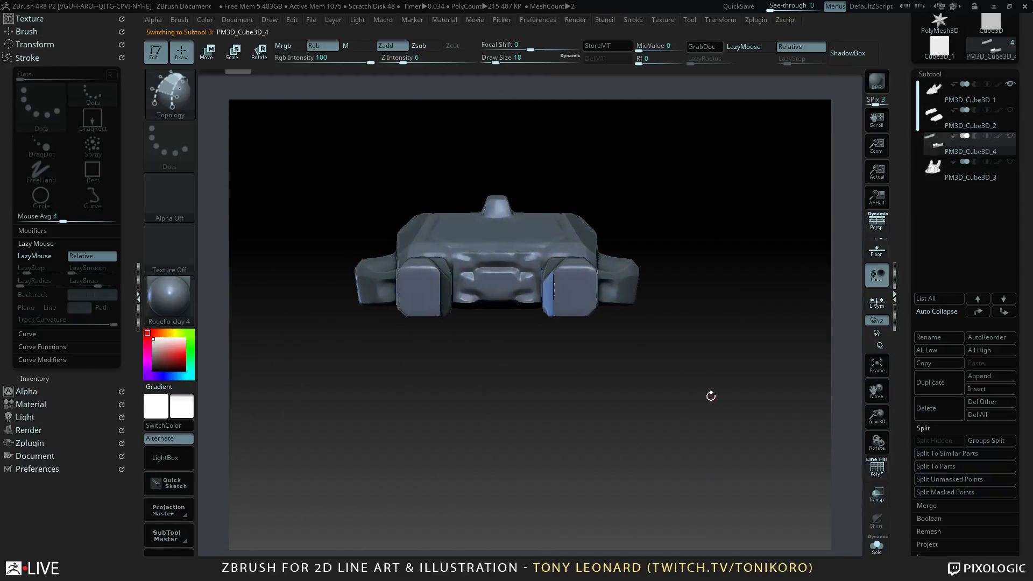
pyautogui.keyDown('alt'); pyautogui.moveTo(613, 417); pyautogui.dragTo(656, 450); pyautogui.keyUp('alt')
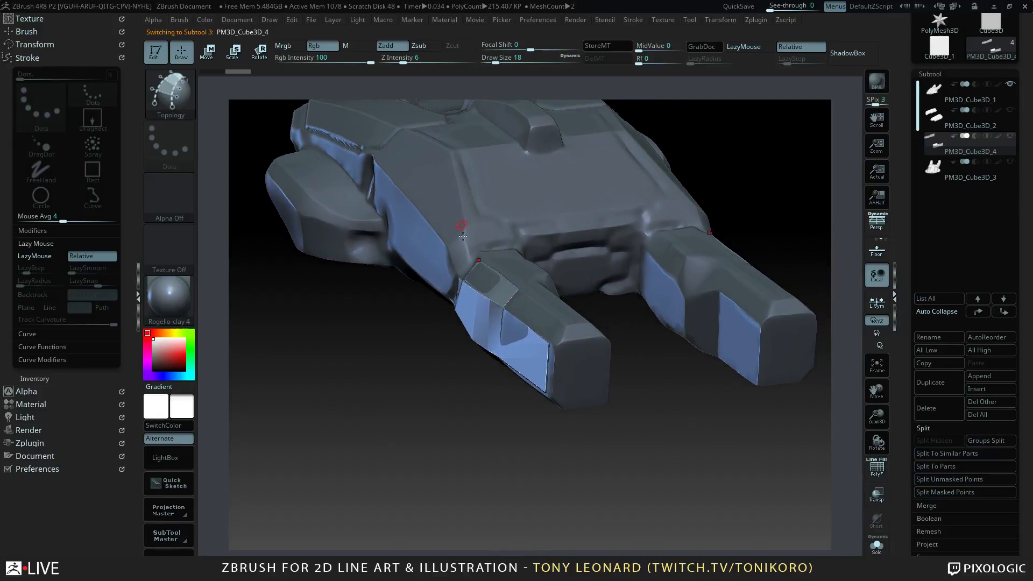
pyautogui.press('w')
pyautogui.click(507, 329)
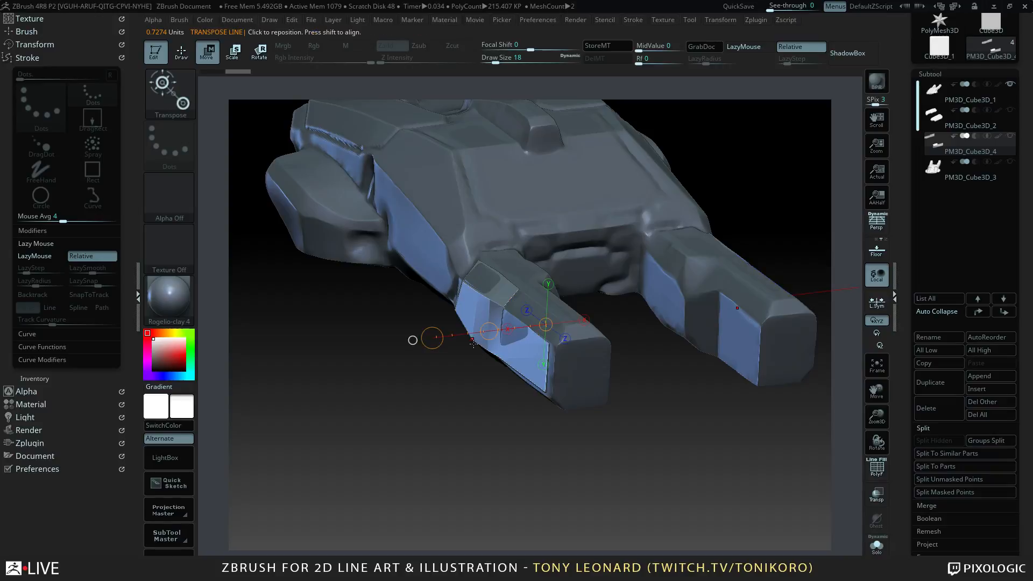
pyautogui.moveTo(488, 331); pyautogui.dragTo(474, 336)
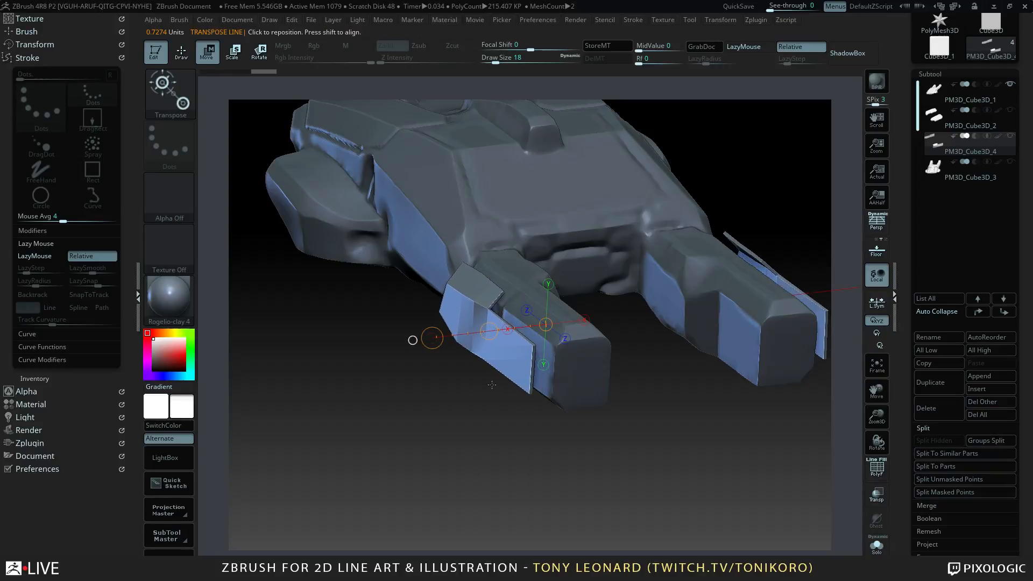
pyautogui.moveTo(511, 457); pyautogui.dragTo(425, 439)
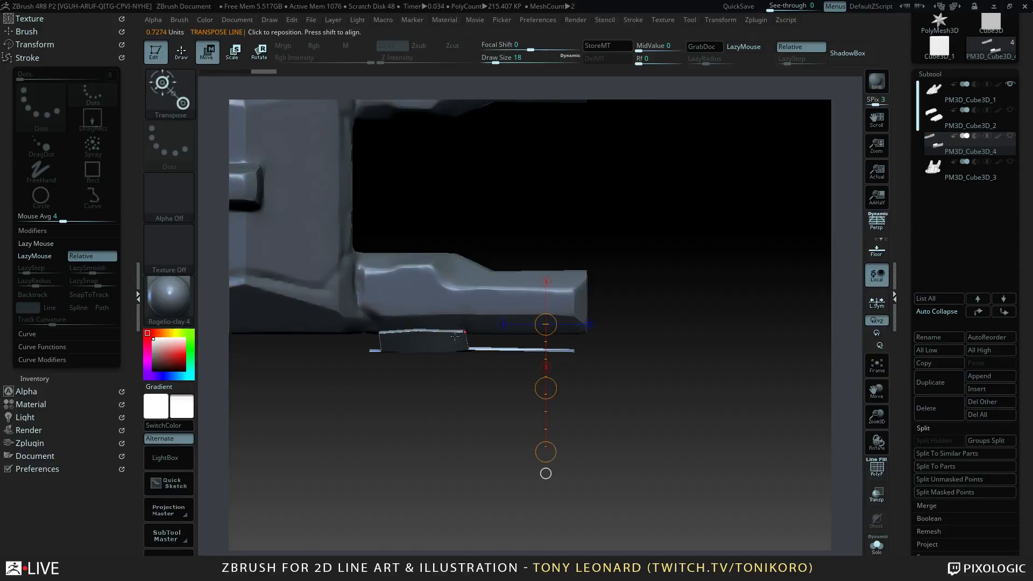
# - Turn on the PolyFrame display and examine the polygon layout of the detached prong panel
pyautogui.moveTo(467, 416)
pyautogui.mouseDown()
pyautogui.moveTo(445, 377)
pyautogui.moveTo(448, 420)
pyautogui.moveTo(428, 345)
pyautogui.mouseUp()
pyautogui.keyDown('alt'); pyautogui.moveTo(424, 395); pyautogui.dragTo(442, 362); pyautogui.keyUp('alt')
pyautogui.hotkey('shift', 'f')
pyautogui.moveTo(578, 333); pyautogui.dragTo(735, 307)
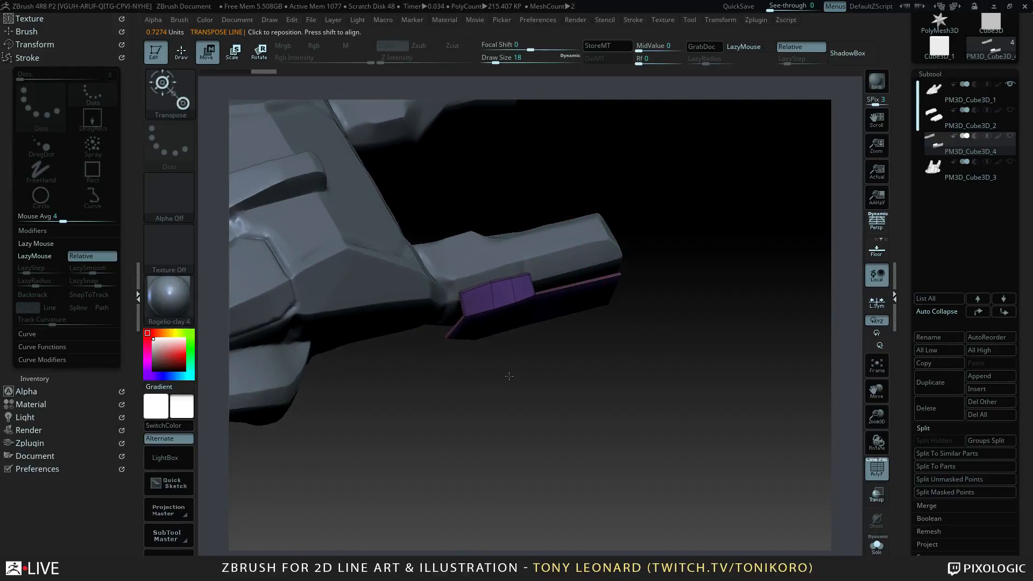
# - Try dynamic subdivision smoothing on the detached prong panels and undo it
pyautogui.keyDown('alt'); pyautogui.moveTo(507, 373); pyautogui.dragTo(633, 405); pyautogui.keyUp('alt')
pyautogui.moveTo(511, 468); pyautogui.dragTo(456, 470)
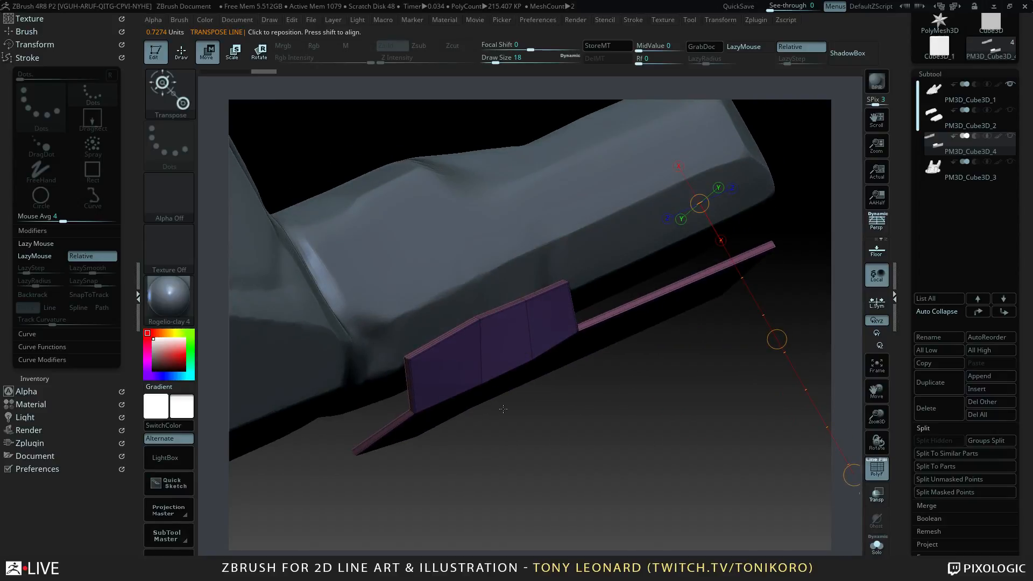
pyautogui.press('d')
pyautogui.moveTo(589, 449)
pyautogui.mouseDown()
pyautogui.moveTo(583, 419)
pyautogui.moveTo(584, 434)
pyautogui.moveTo(566, 435)
pyautogui.moveTo(588, 478)
pyautogui.moveTo(572, 442)
pyautogui.mouseUp()
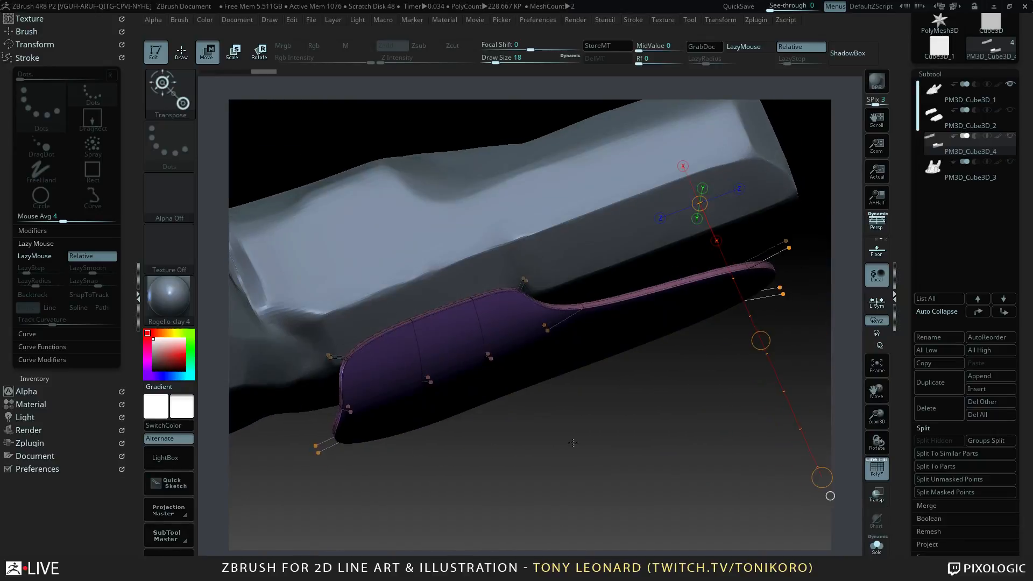
pyautogui.hotkey('ctrl', 'z')
# - Move the detached panels forward along the prongs with a horizontal Transpose Move line about 1.37 units long
pyautogui.moveTo(626, 479); pyautogui.dragTo(399, 278)
pyautogui.moveTo(482, 304)
pyautogui.mouseDown()
pyautogui.moveTo(421, 305)
pyautogui.moveTo(651, 291)
pyautogui.mouseUp()
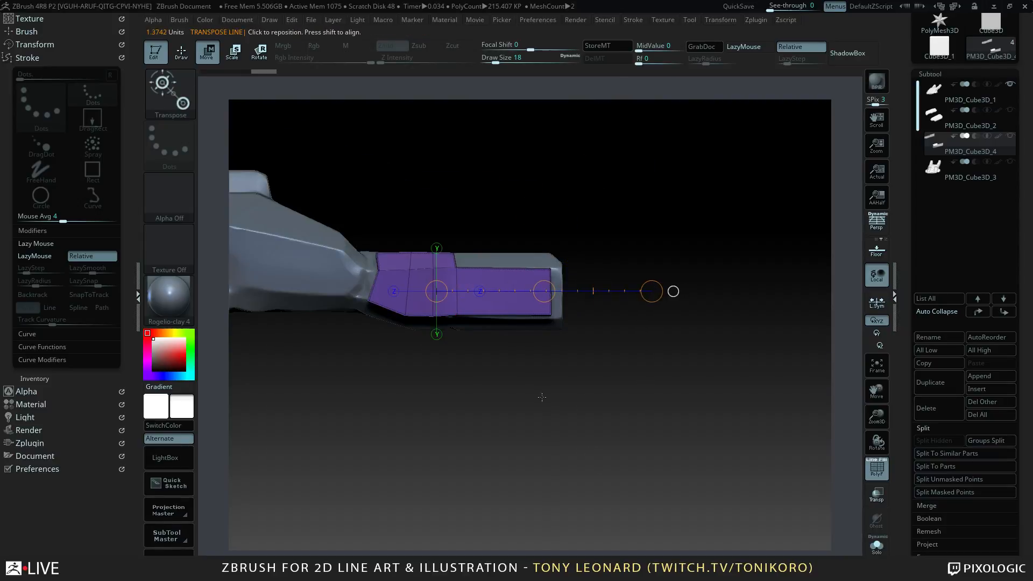
pyautogui.moveTo(544, 291); pyautogui.dragTo(629, 295)
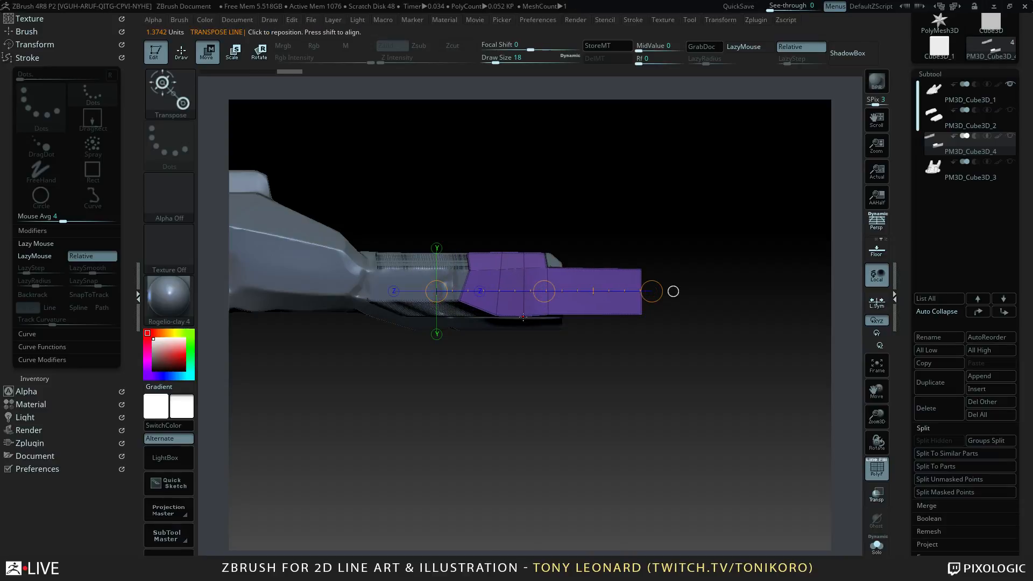
pyautogui.moveTo(523, 318)
pyautogui.mouseDown()
pyautogui.moveTo(523, 221)
pyautogui.moveTo(524, 253)
pyautogui.moveTo(525, 231)
pyautogui.moveTo(640, 405)
pyautogui.moveTo(658, 373)
pyautogui.mouseUp()
pyautogui.press('e')
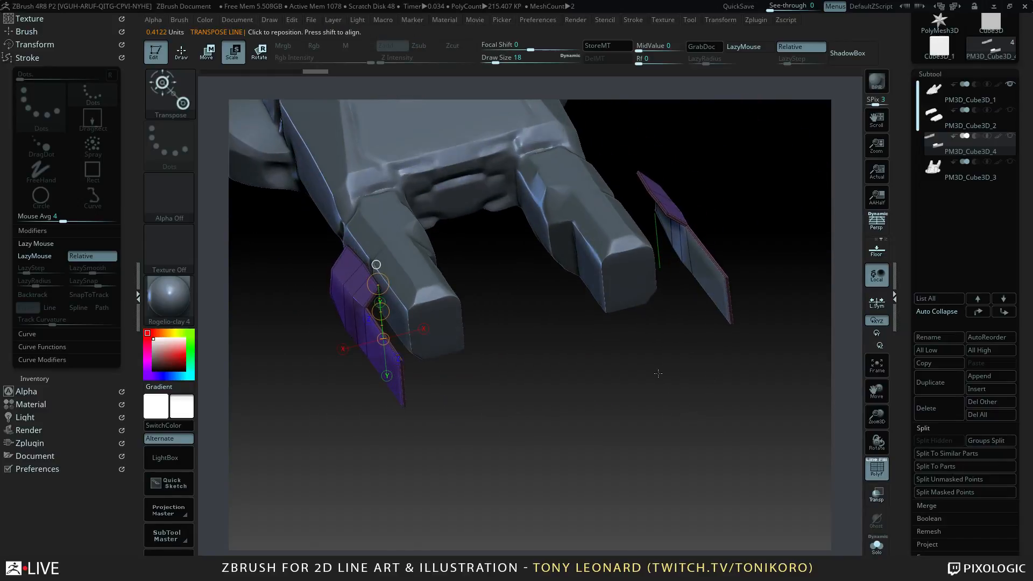
# - Switch to Photoshop, examine the spinner line drawing in TL_thespinnerchallenge_phase3_linesep.psd, and return to ZBrush
pyautogui.hotkey('alt', 'Tab')
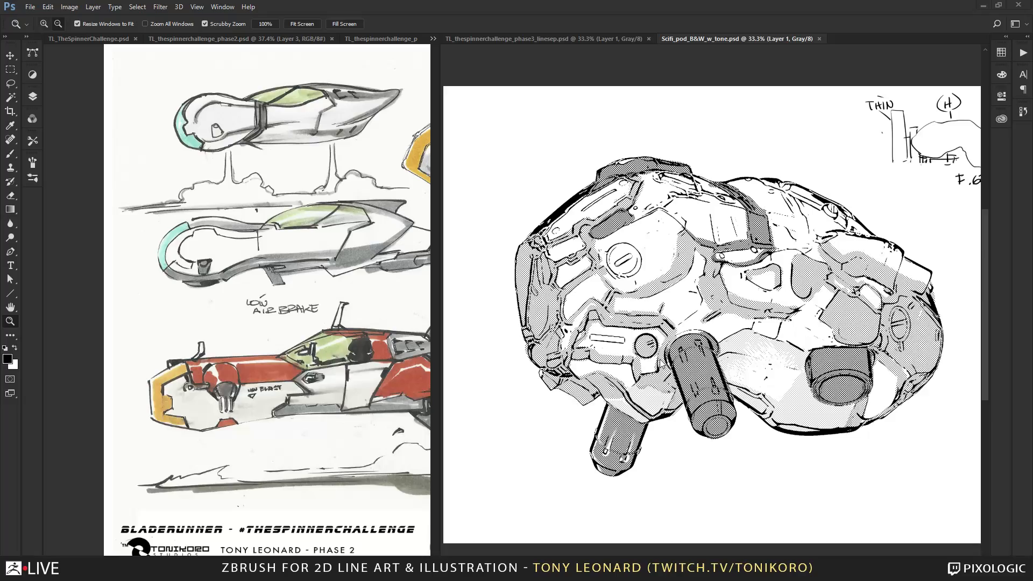
pyautogui.click(603, 39)
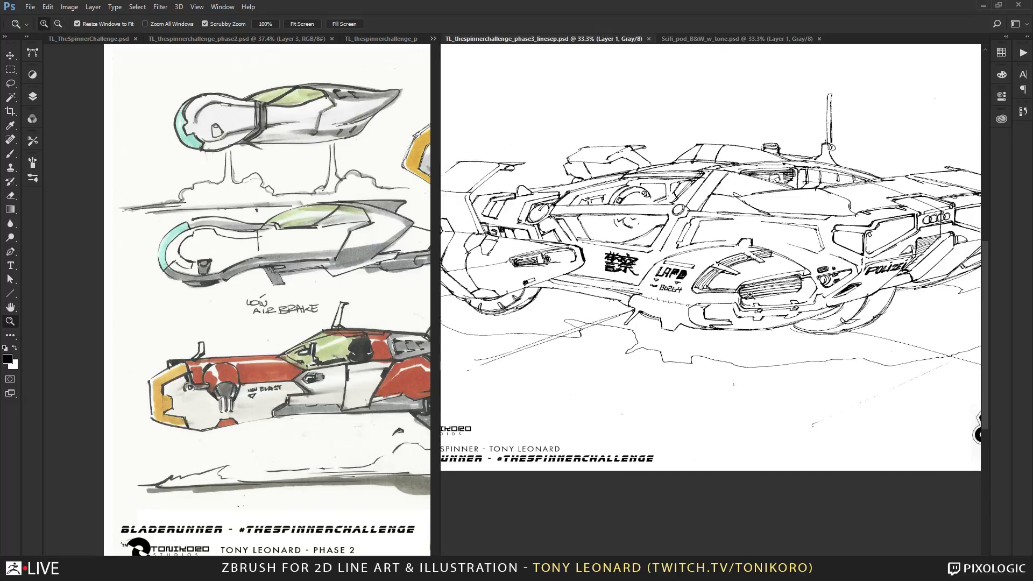
pyautogui.moveTo(464, 293); pyautogui.dragTo(539, 299)
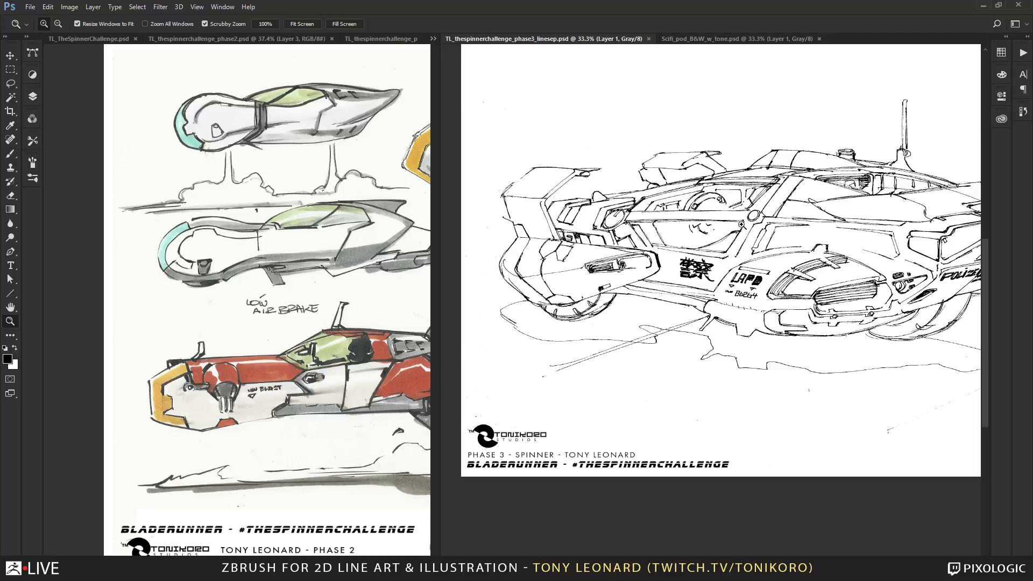
pyautogui.press('alt')
pyautogui.hotkey('alt', 'Tab')
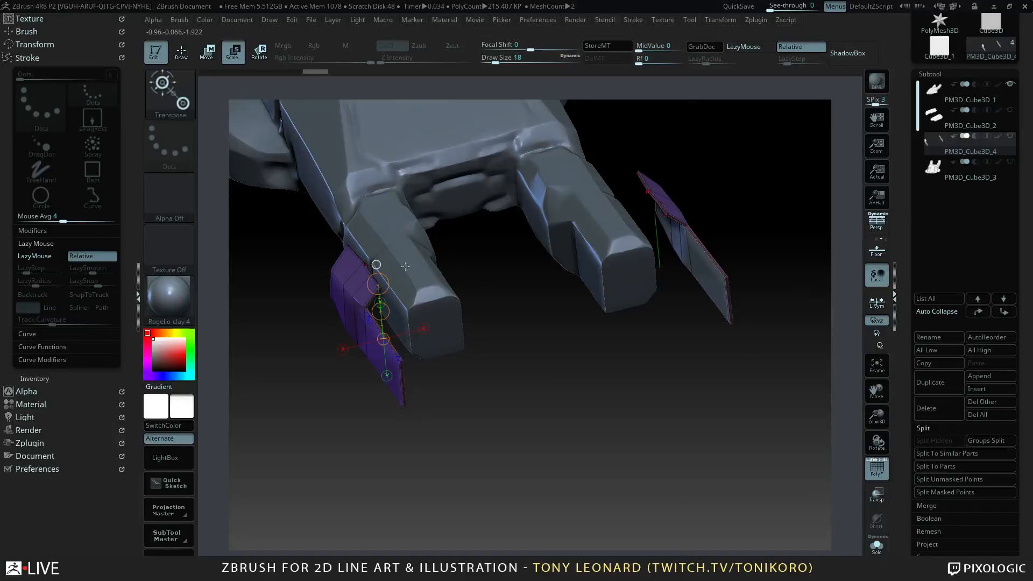
# - Examine the whole ship with its offset prong panels from several front and elevated angles
pyautogui.moveTo(524, 337); pyautogui.dragTo(569, 380)
pyautogui.press('y')
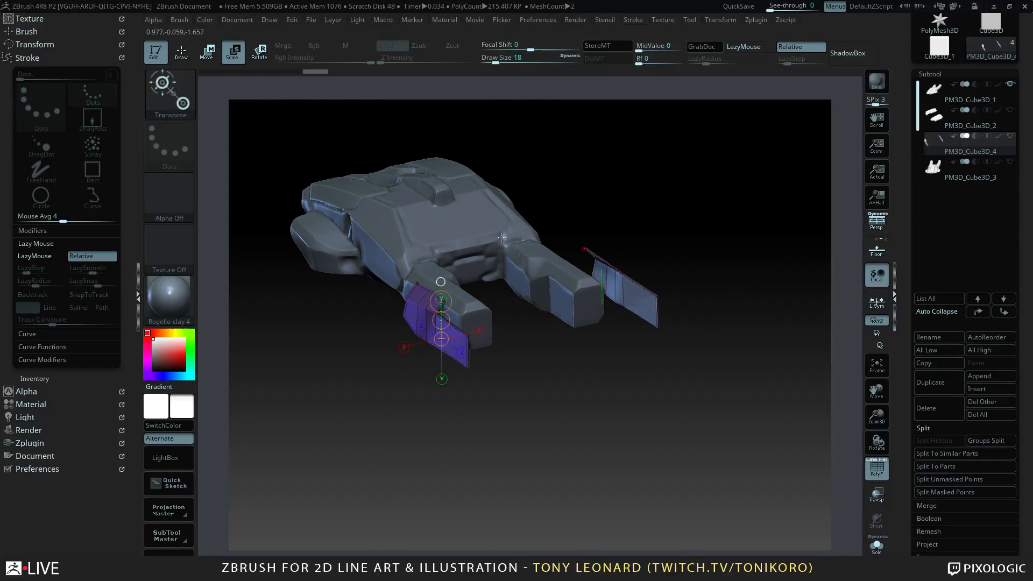
pyautogui.moveTo(516, 387); pyautogui.dragTo(568, 318)
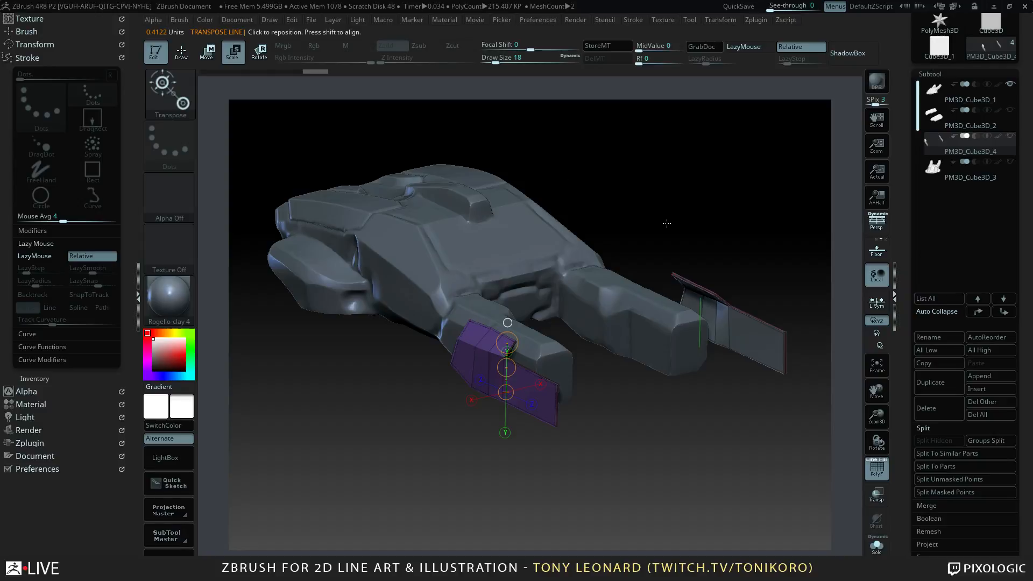
pyautogui.moveTo(666, 223); pyautogui.dragTo(665, 268)
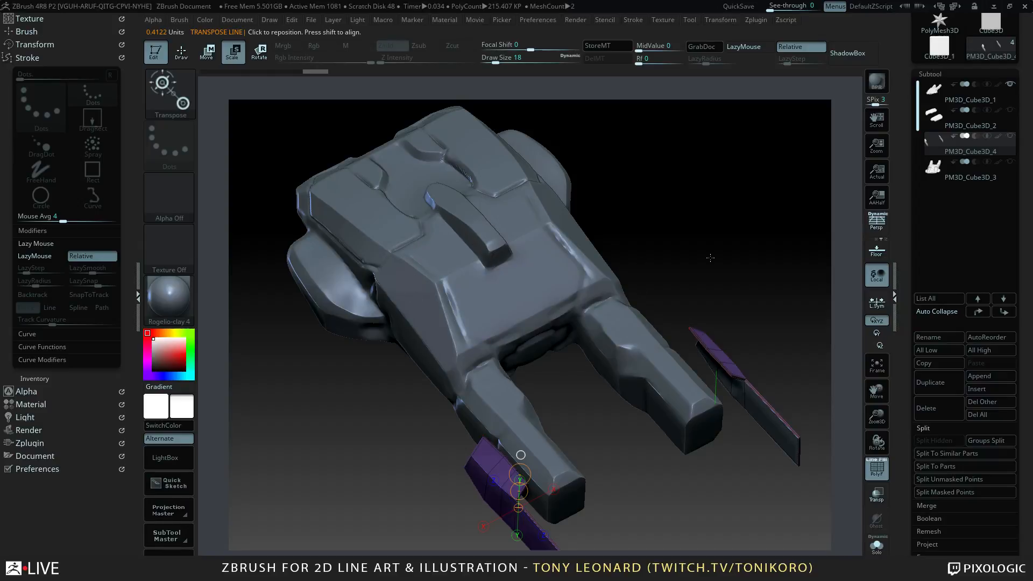
pyautogui.moveTo(710, 258); pyautogui.dragTo(736, 274)
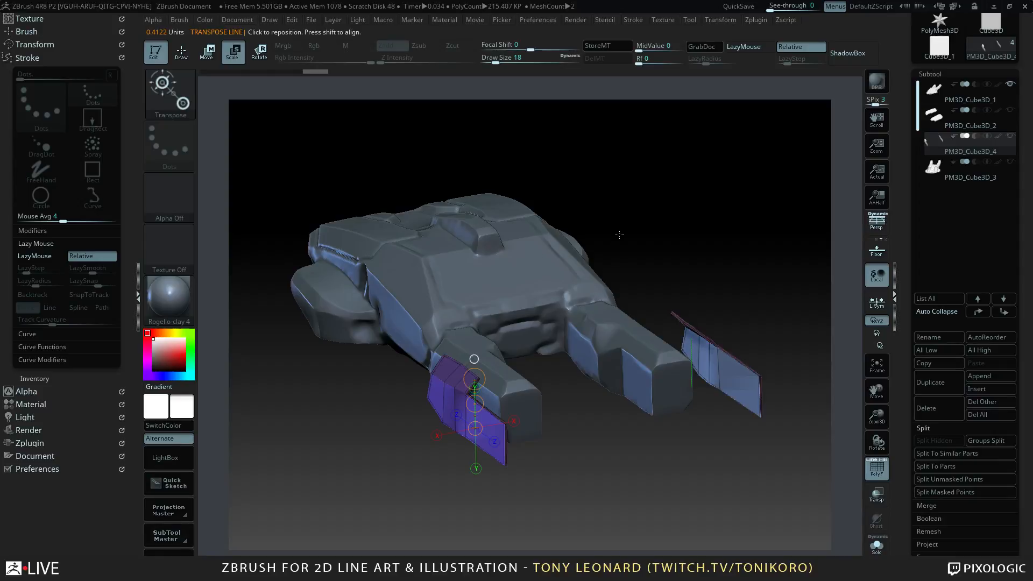
pyautogui.moveTo(655, 259); pyautogui.dragTo(680, 260)
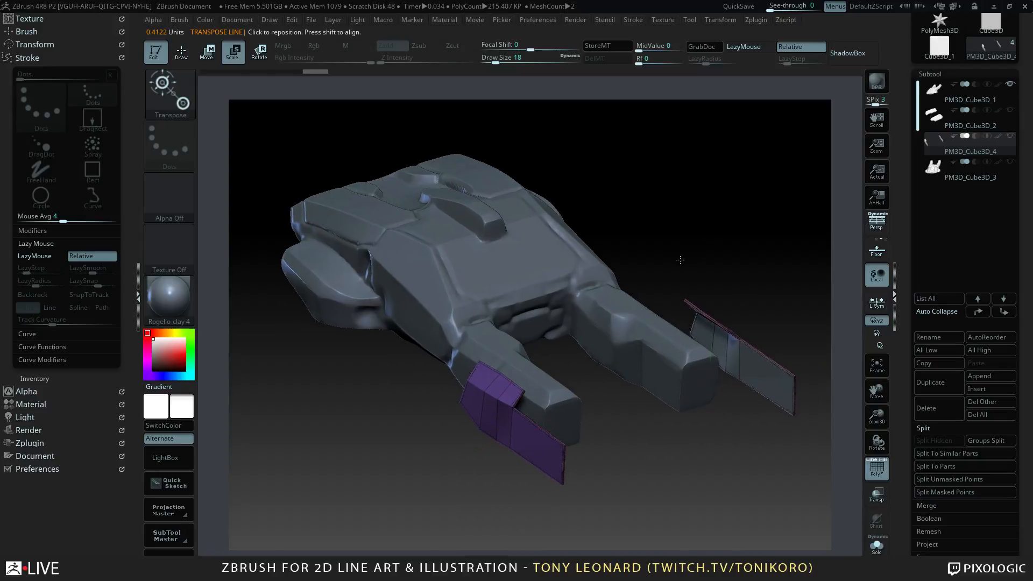
# - Display the external renderer settings for KeyShot in the render options
pyautogui.click(36, 58)
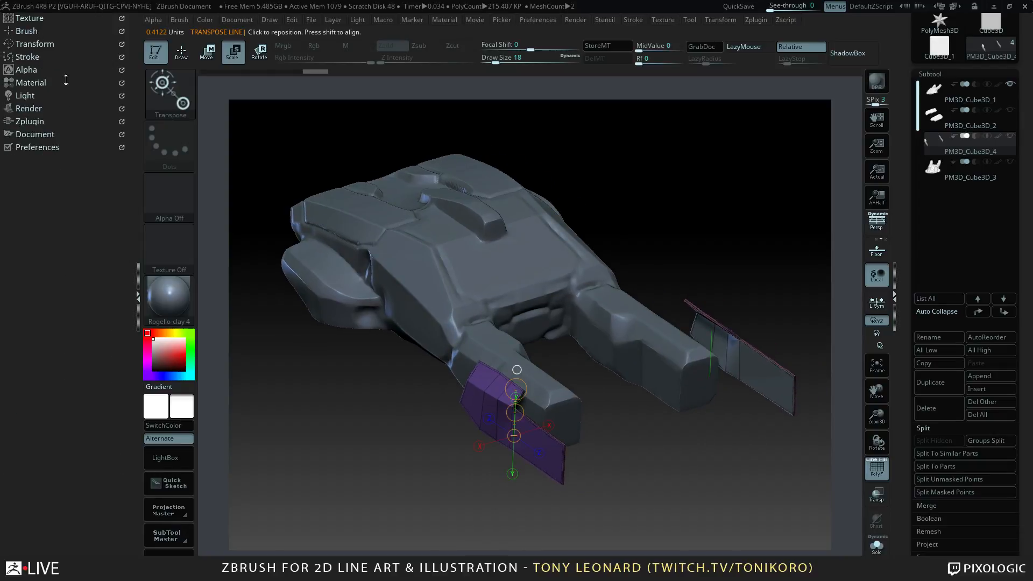
pyautogui.click(32, 108)
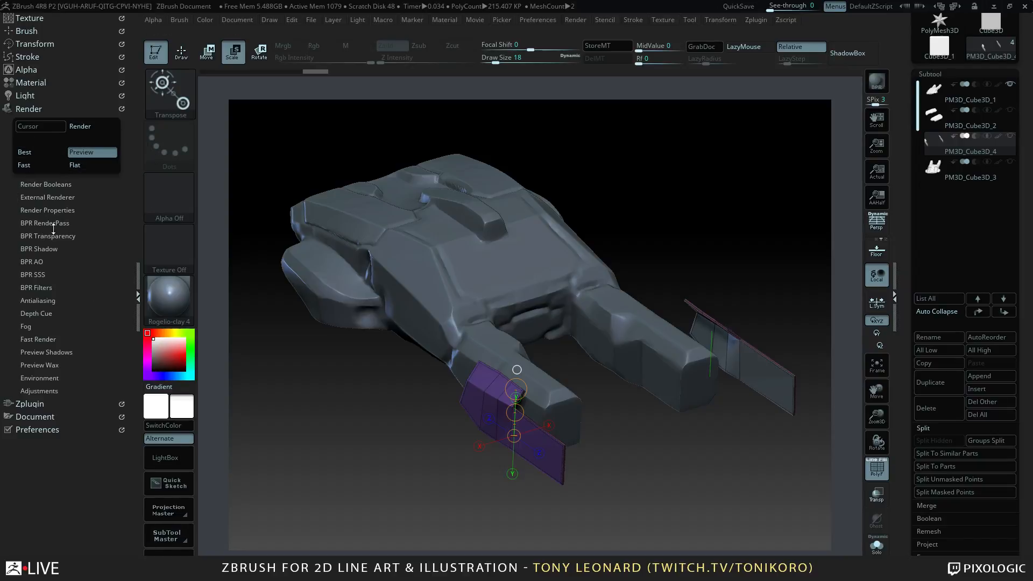
pyautogui.click(60, 196)
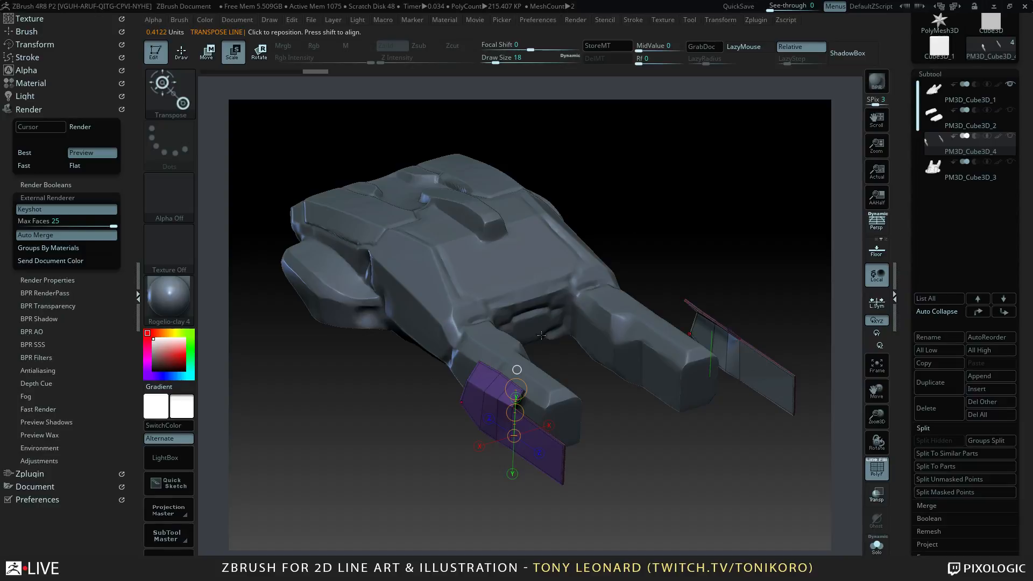
# - Turn on perspective display and check the ship's proportions from low, front and side angles
pyautogui.moveTo(645, 238); pyautogui.dragTo(649, 200)
pyautogui.moveTo(660, 258); pyautogui.dragTo(662, 243)
pyautogui.click(876, 224)
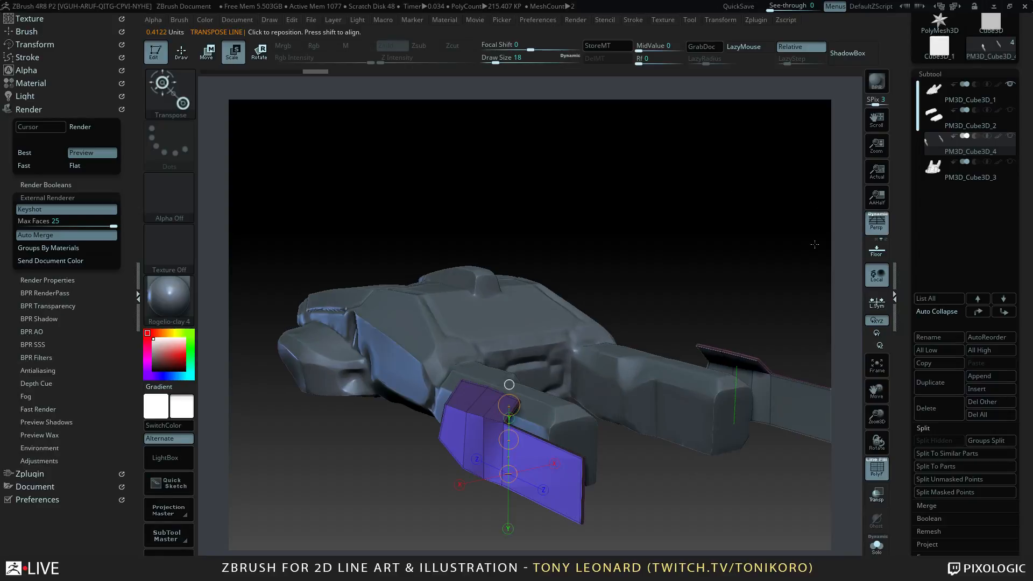
pyautogui.moveTo(704, 282); pyautogui.dragTo(672, 253)
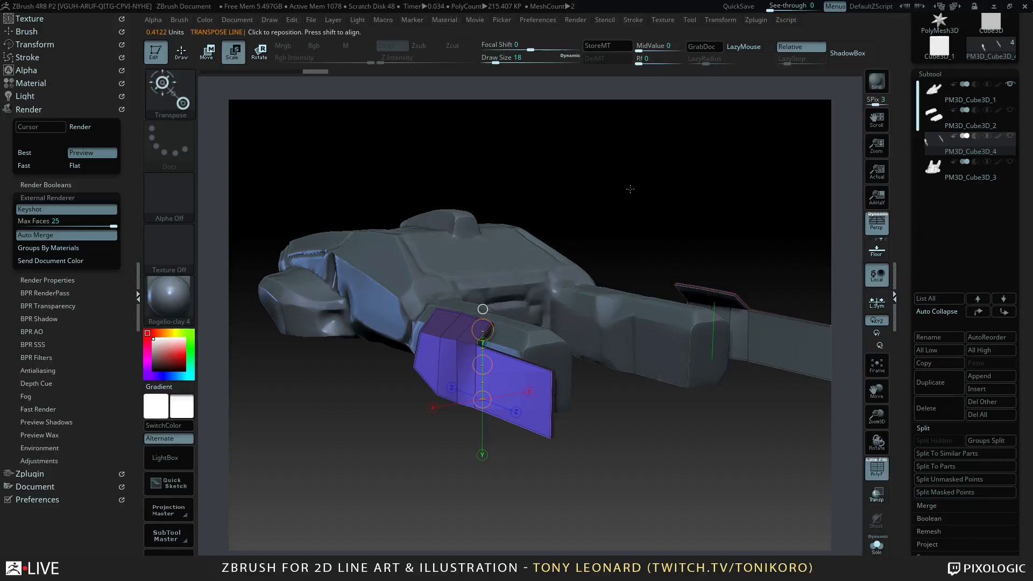
pyautogui.moveTo(630, 189); pyautogui.dragTo(677, 231)
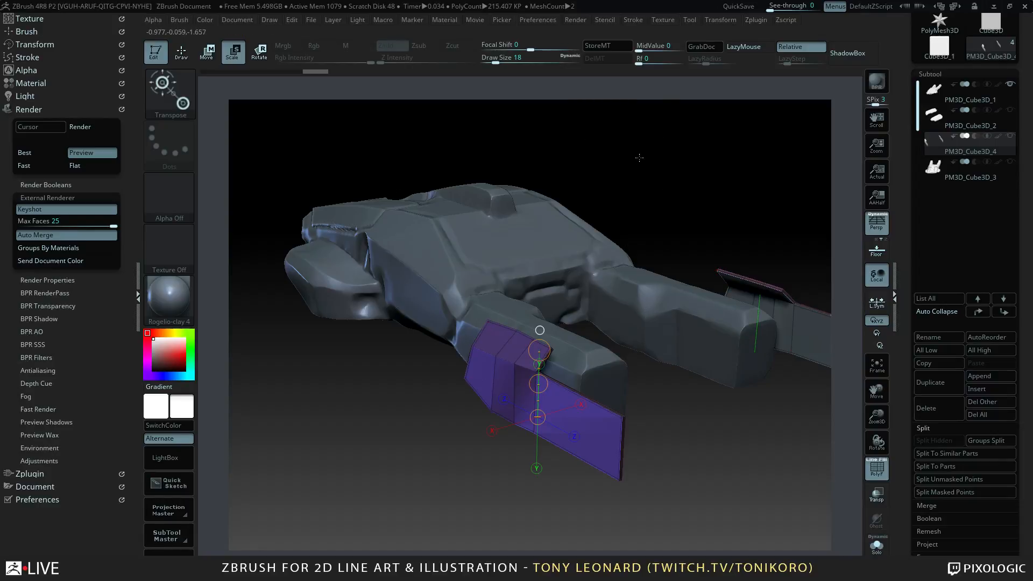
pyautogui.moveTo(763, 183); pyautogui.dragTo(370, 212)
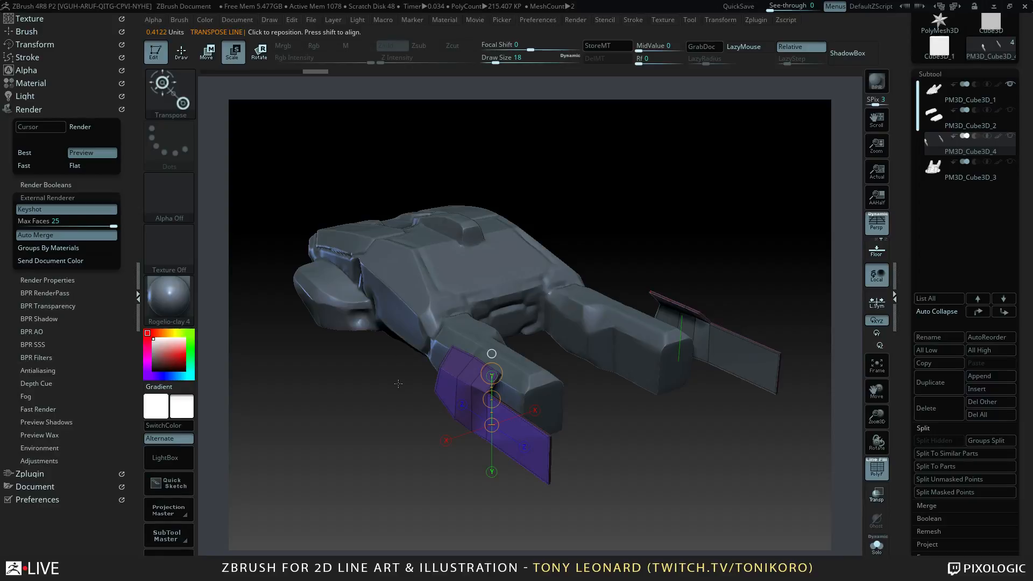
pyautogui.moveTo(398, 383); pyautogui.dragTo(613, 373)
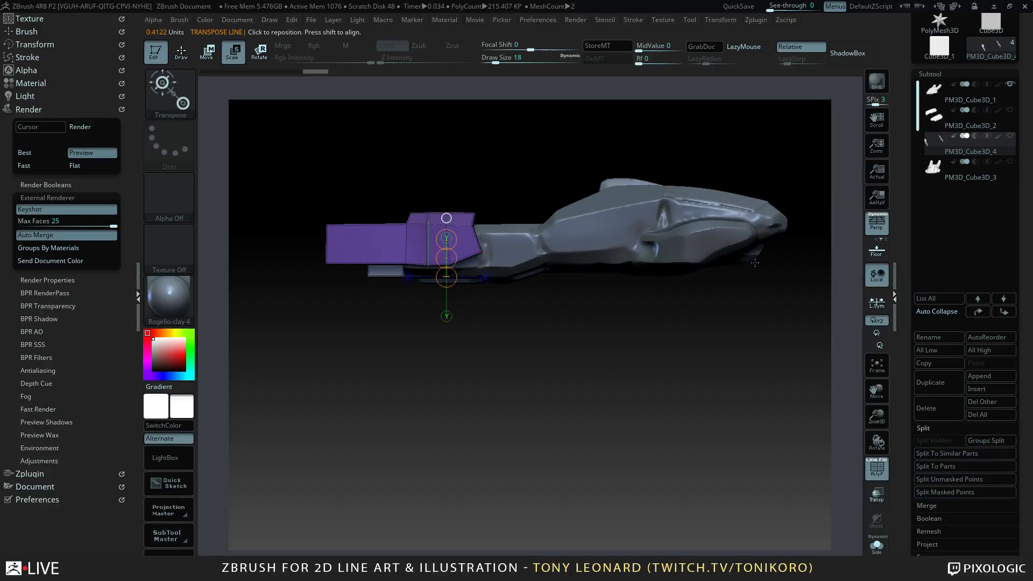
# - Return to Draw mode, set See-through to 36, and compare the ship with the Photoshop spinner drawings behind it
pyautogui.press('q')
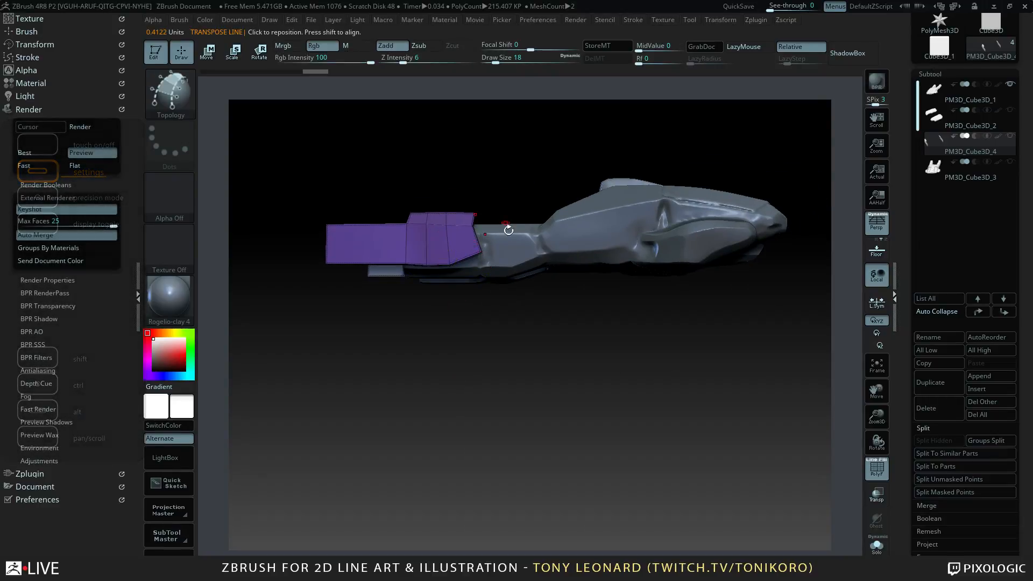
pyautogui.moveTo(766, 6); pyautogui.dragTo(774, 6)
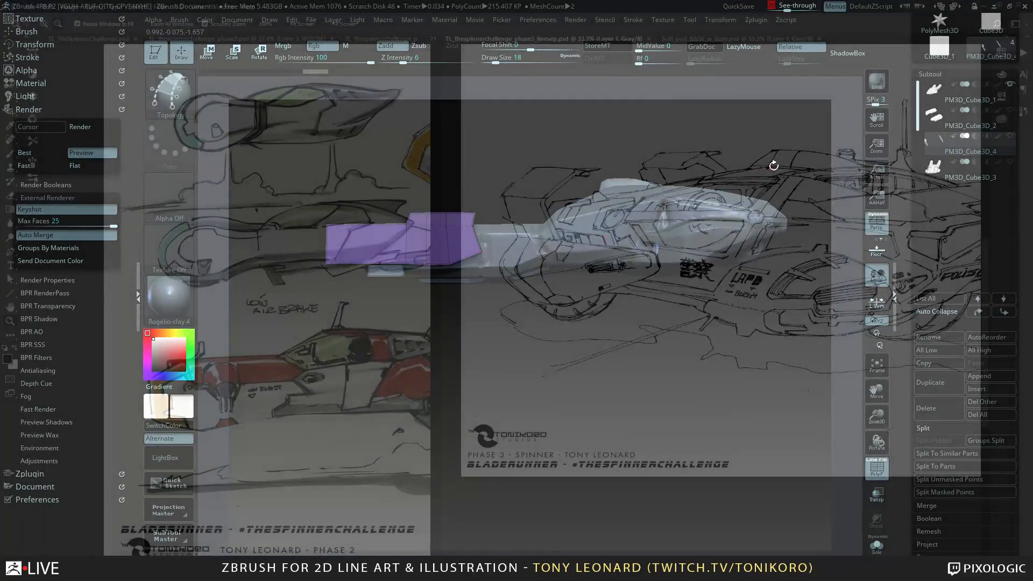
pyautogui.moveTo(773, 166); pyautogui.dragTo(771, 225)
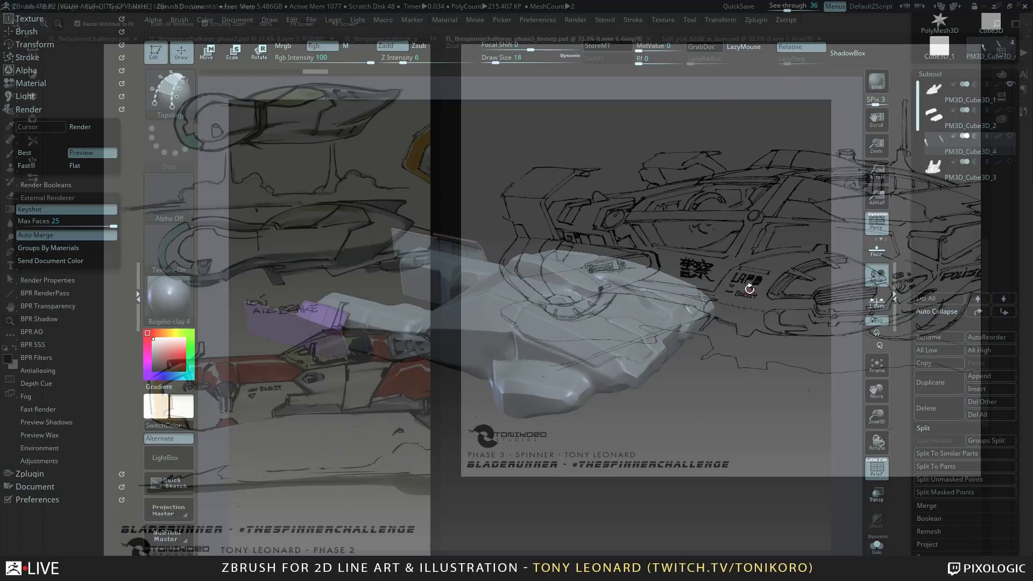
pyautogui.moveTo(768, 333)
pyautogui.mouseDown()
pyautogui.moveTo(756, 291)
pyautogui.moveTo(780, 312)
pyautogui.moveTo(763, 334)
pyautogui.moveTo(772, 347)
pyautogui.moveTo(772, 323)
pyautogui.moveTo(761, 357)
pyautogui.moveTo(766, 326)
pyautogui.moveTo(768, 344)
pyautogui.moveTo(736, 380)
pyautogui.moveTo(749, 385)
pyautogui.moveTo(731, 354)
pyautogui.moveTo(749, 356)
pyautogui.moveTo(752, 378)
pyautogui.moveTo(736, 371)
pyautogui.moveTo(702, 397)
pyautogui.moveTo(721, 411)
pyautogui.moveTo(703, 417)
pyautogui.moveTo(692, 394)
pyautogui.moveTo(701, 397)
pyautogui.moveTo(685, 183)
pyautogui.mouseUp()
pyautogui.click(587, 309)
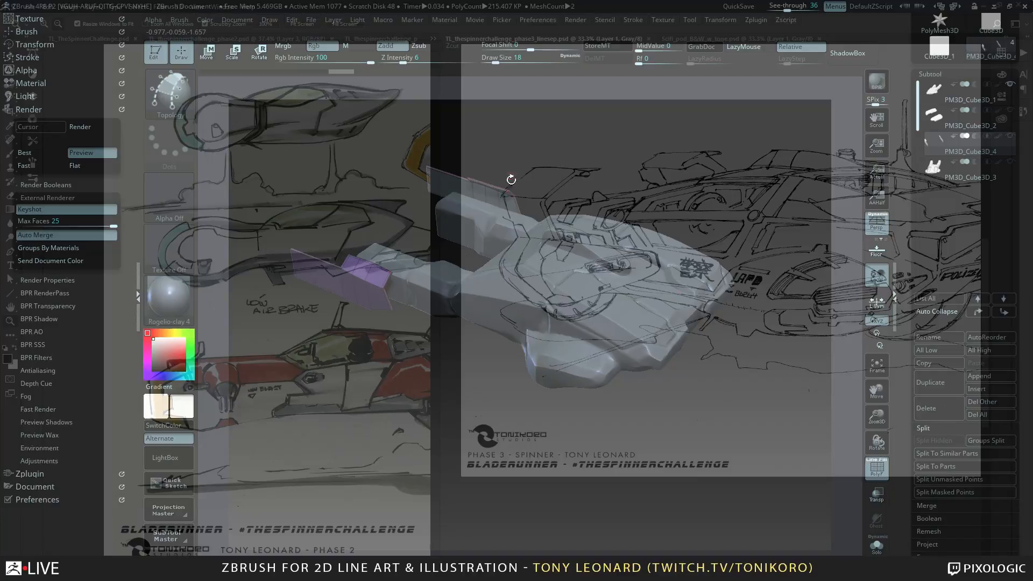
# - Set See-through to 0 and view the ship from a slightly lower rear angle
pyautogui.click(794, 6)
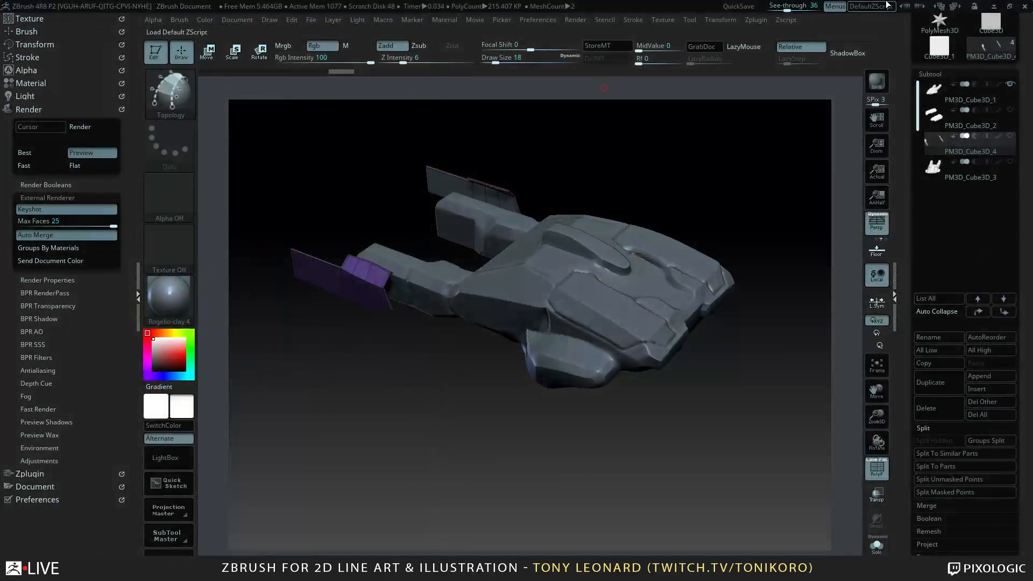
pyautogui.moveTo(793, 6); pyautogui.dragTo(767, 10)
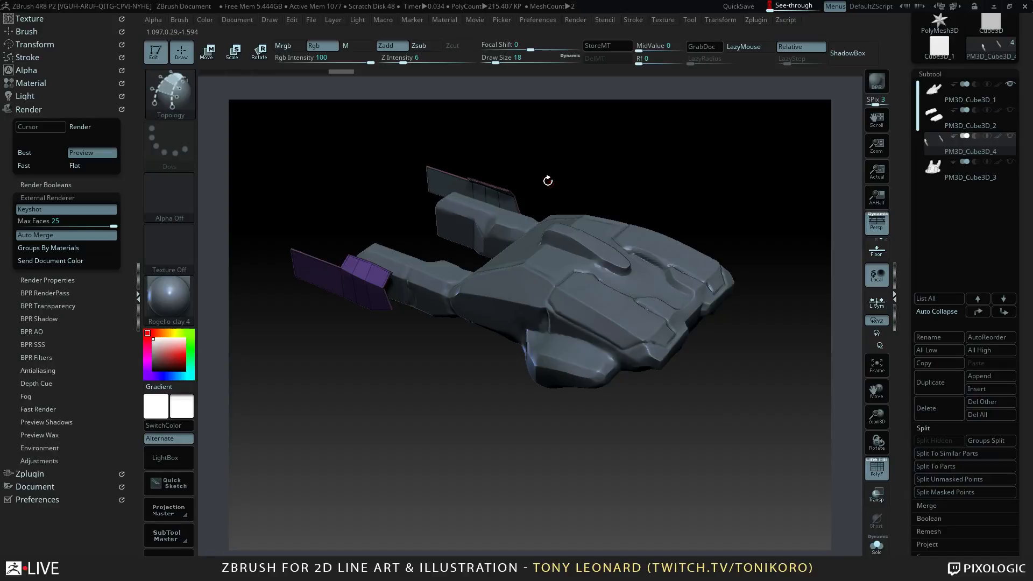
pyautogui.moveTo(672, 432); pyautogui.dragTo(617, 421)
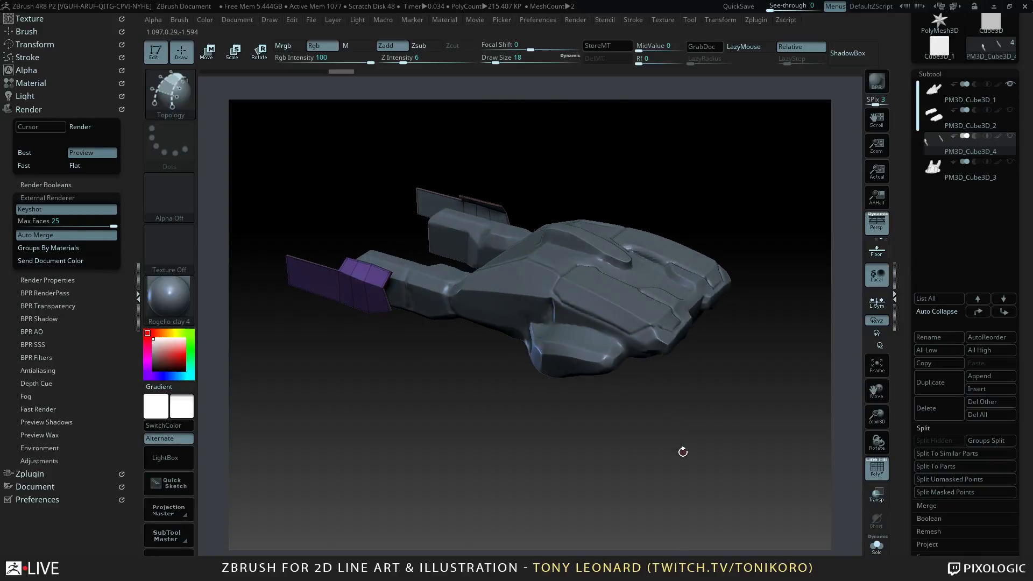